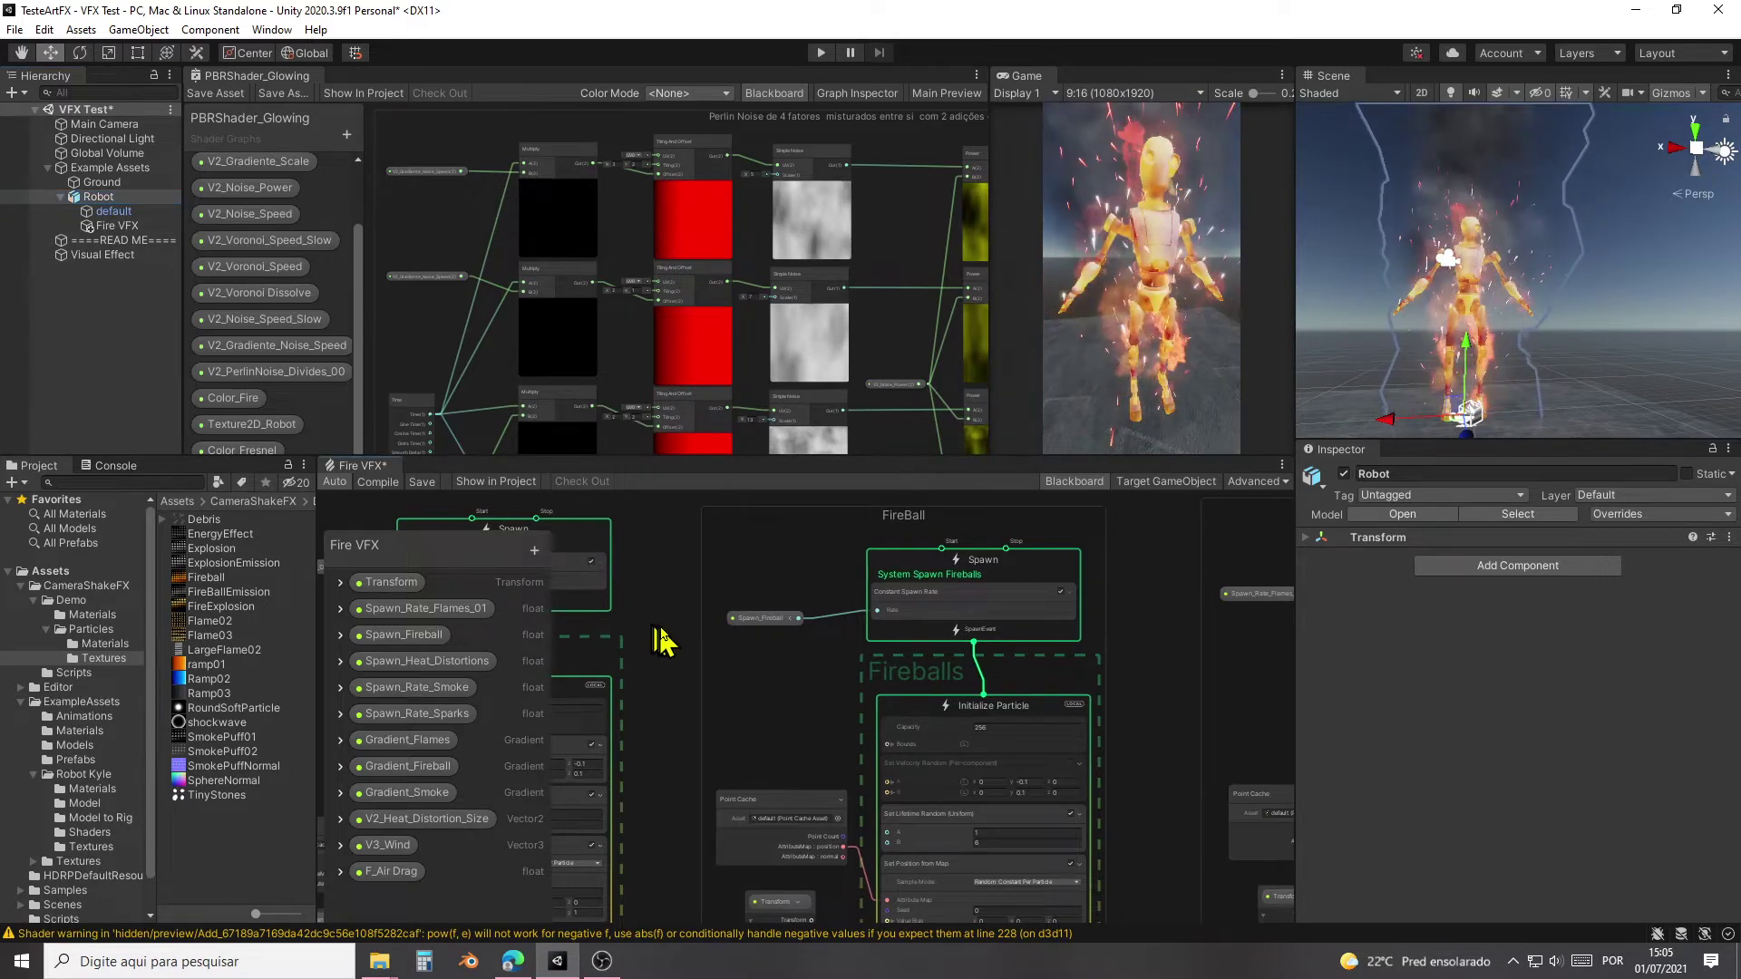
# Step: Look through the game objects available under Visual Effects and the shader asset types that can be created in the Particles folder
pyautogui.moveTo(661, 641); pyautogui.dragTo(1003, 653, button='middle')
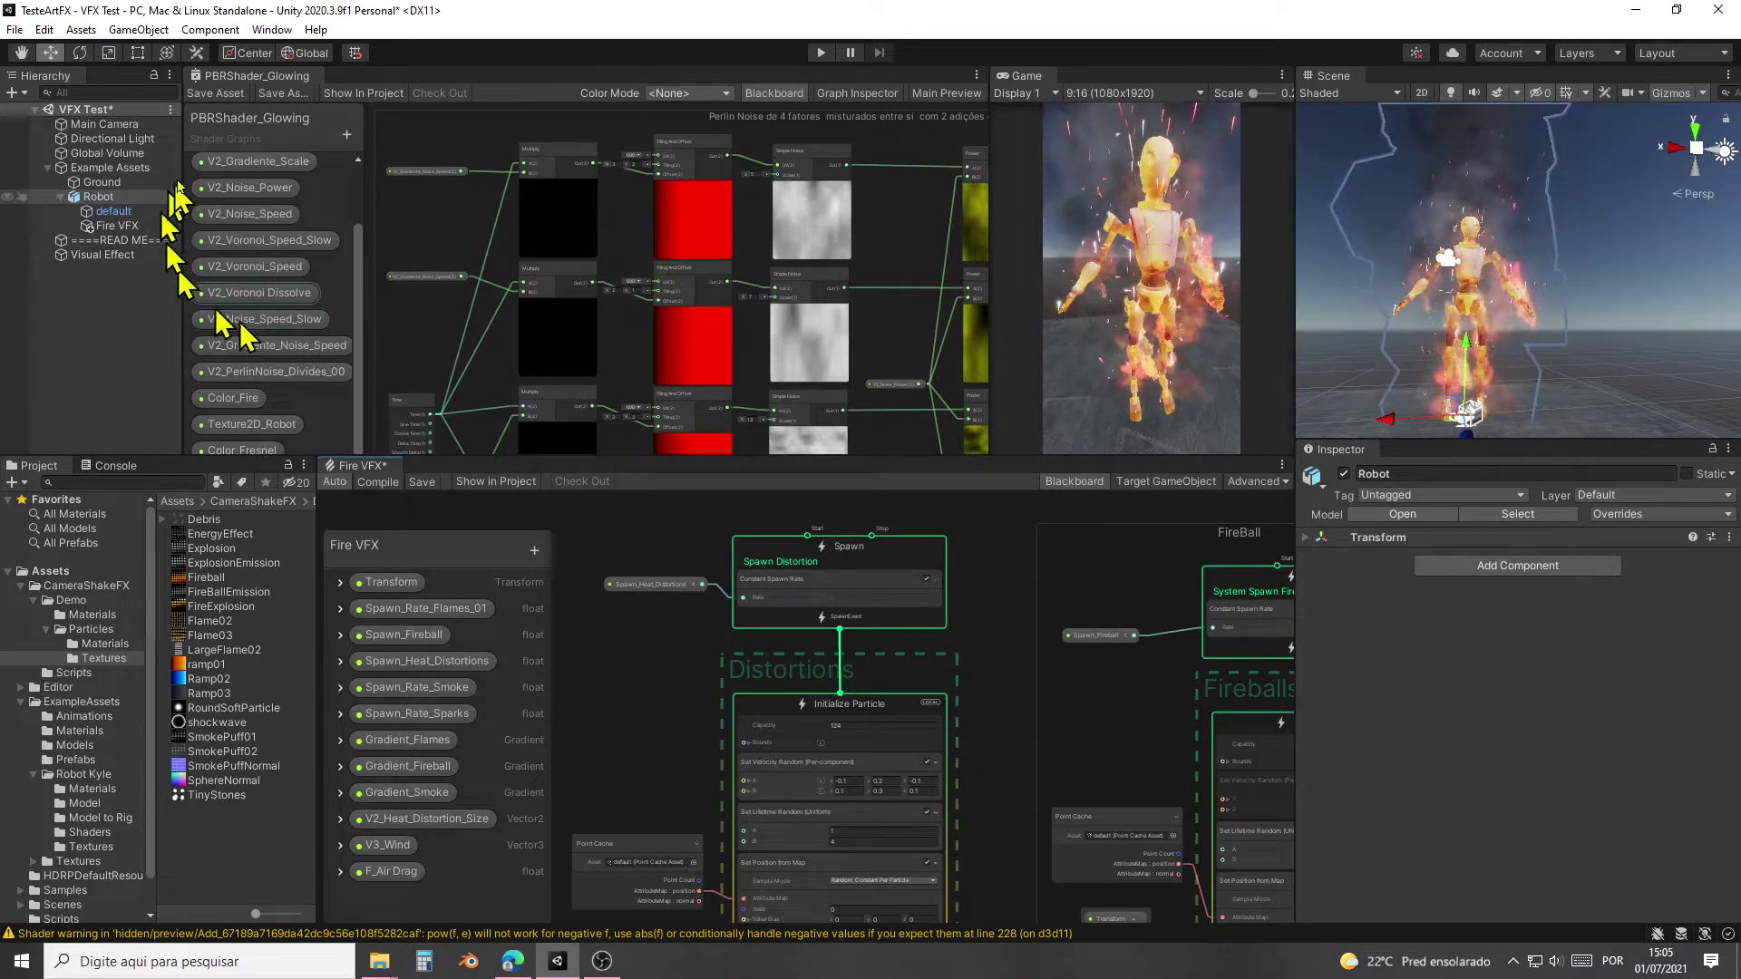
pyautogui.click(150, 32)
pyautogui.moveTo(186, 173)
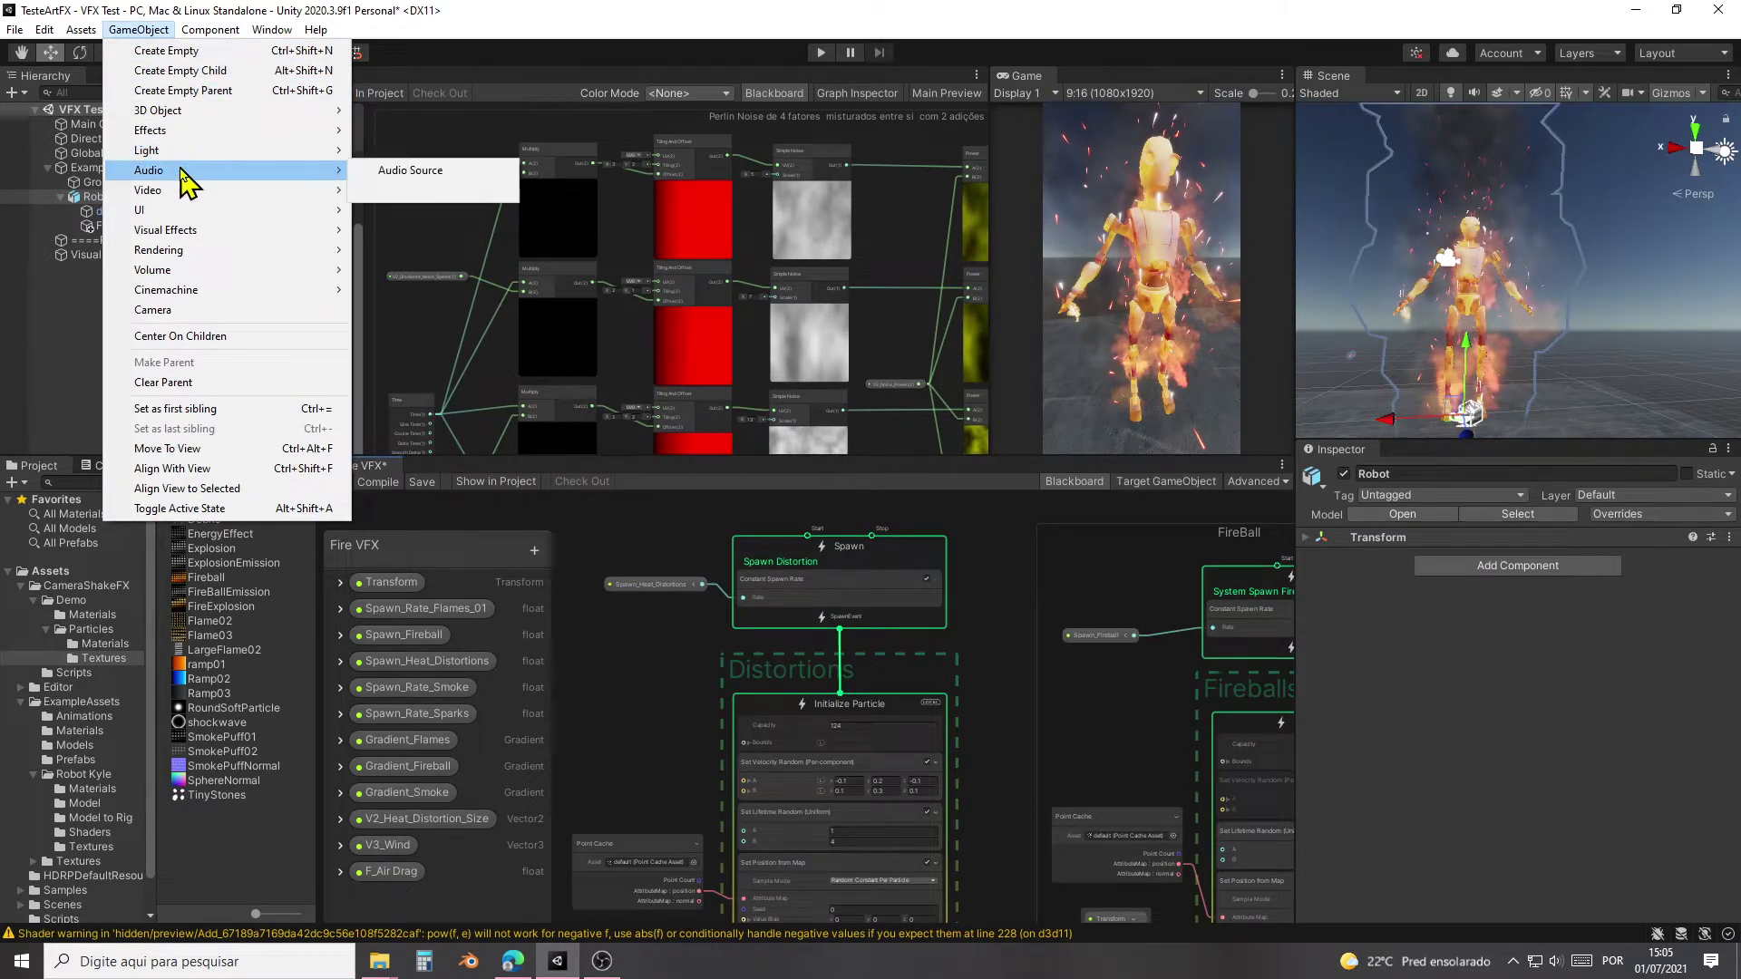
pyautogui.moveTo(186, 231)
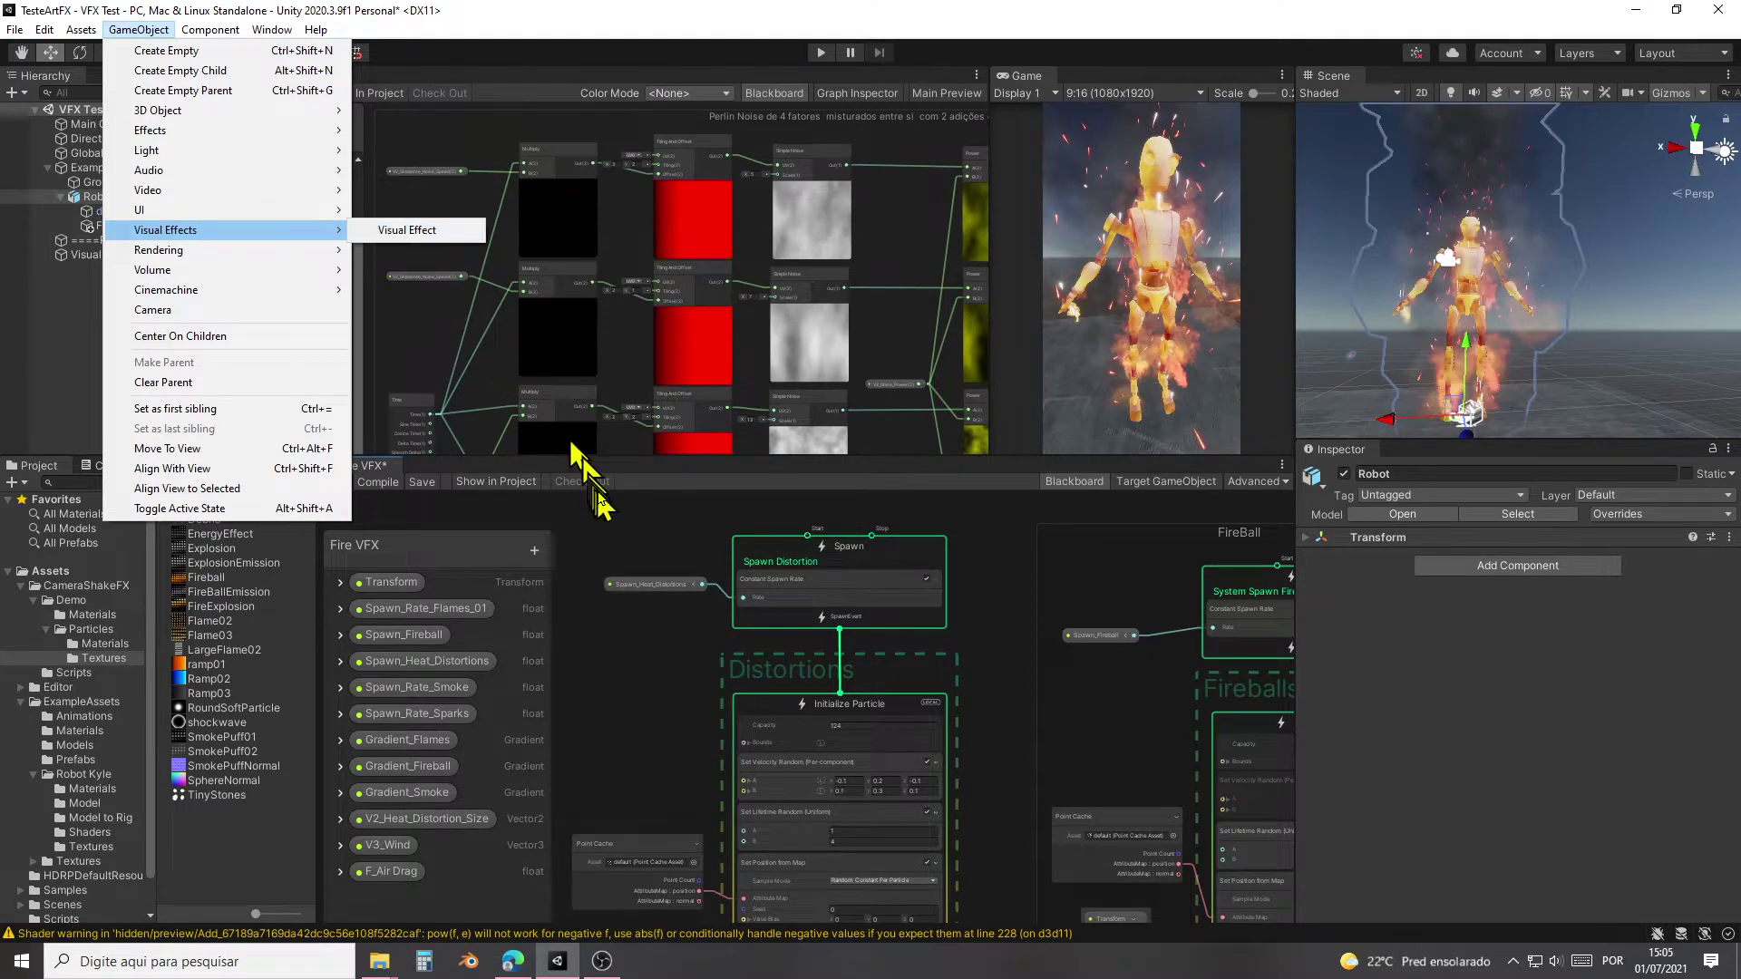
pyautogui.click(635, 528)
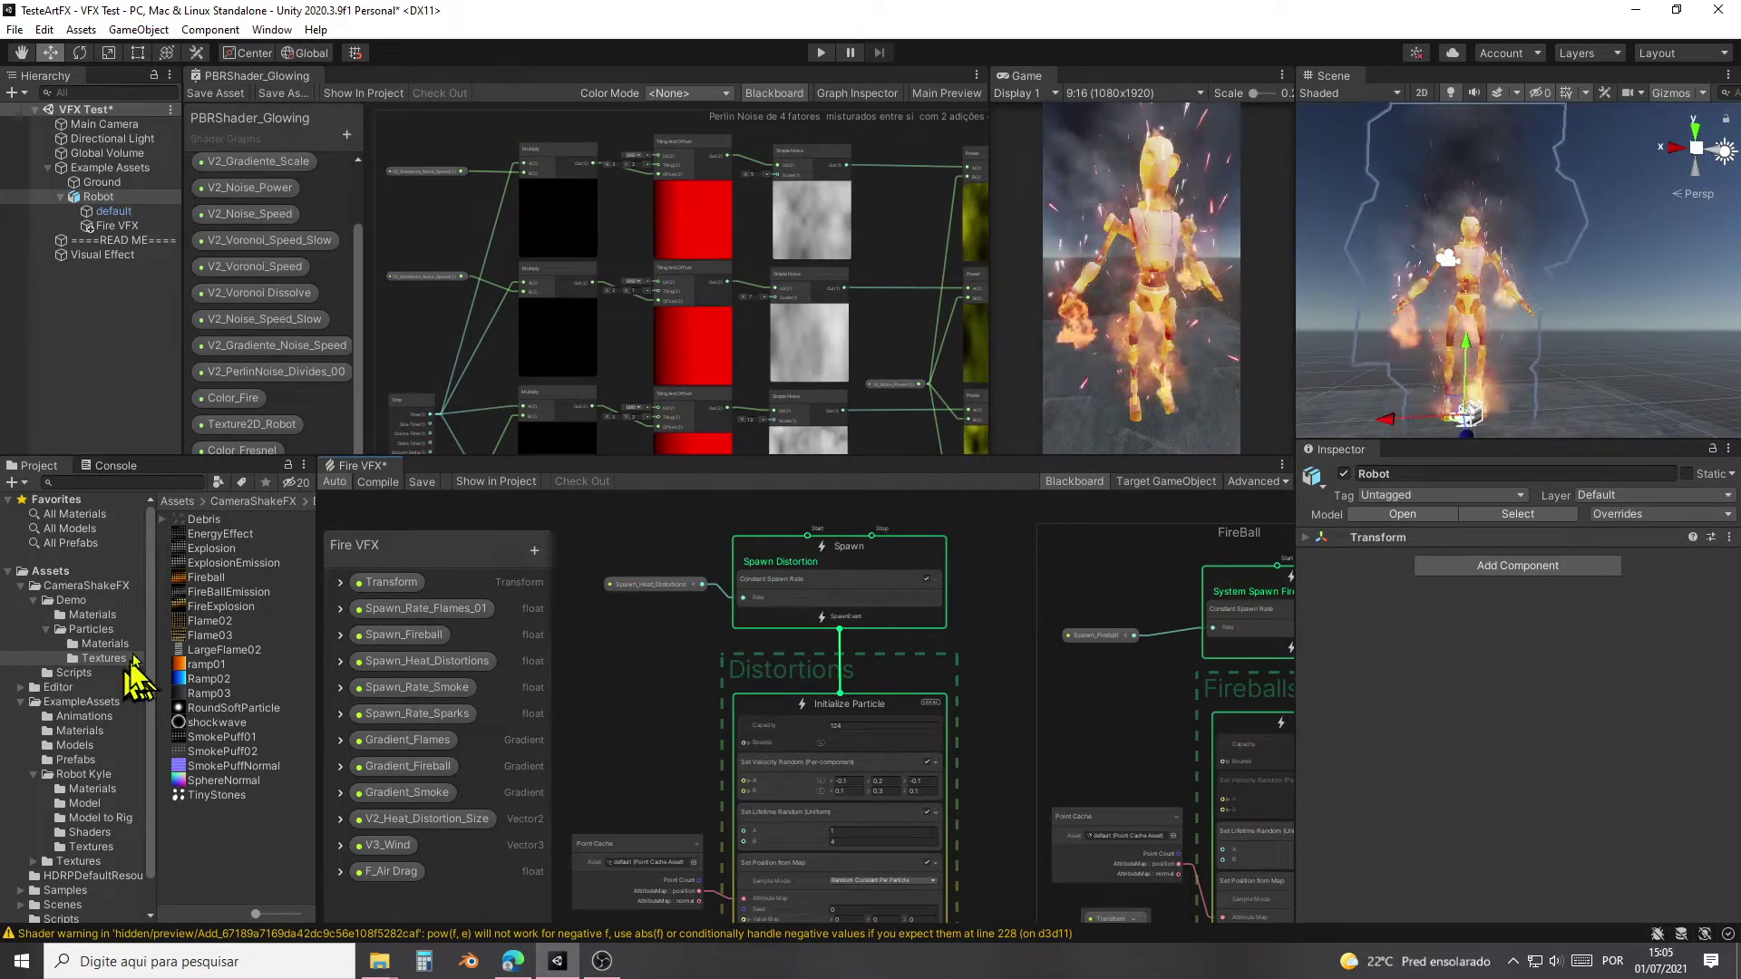
pyautogui.moveTo(668, 723); pyautogui.dragTo(668, 705, button='middle')
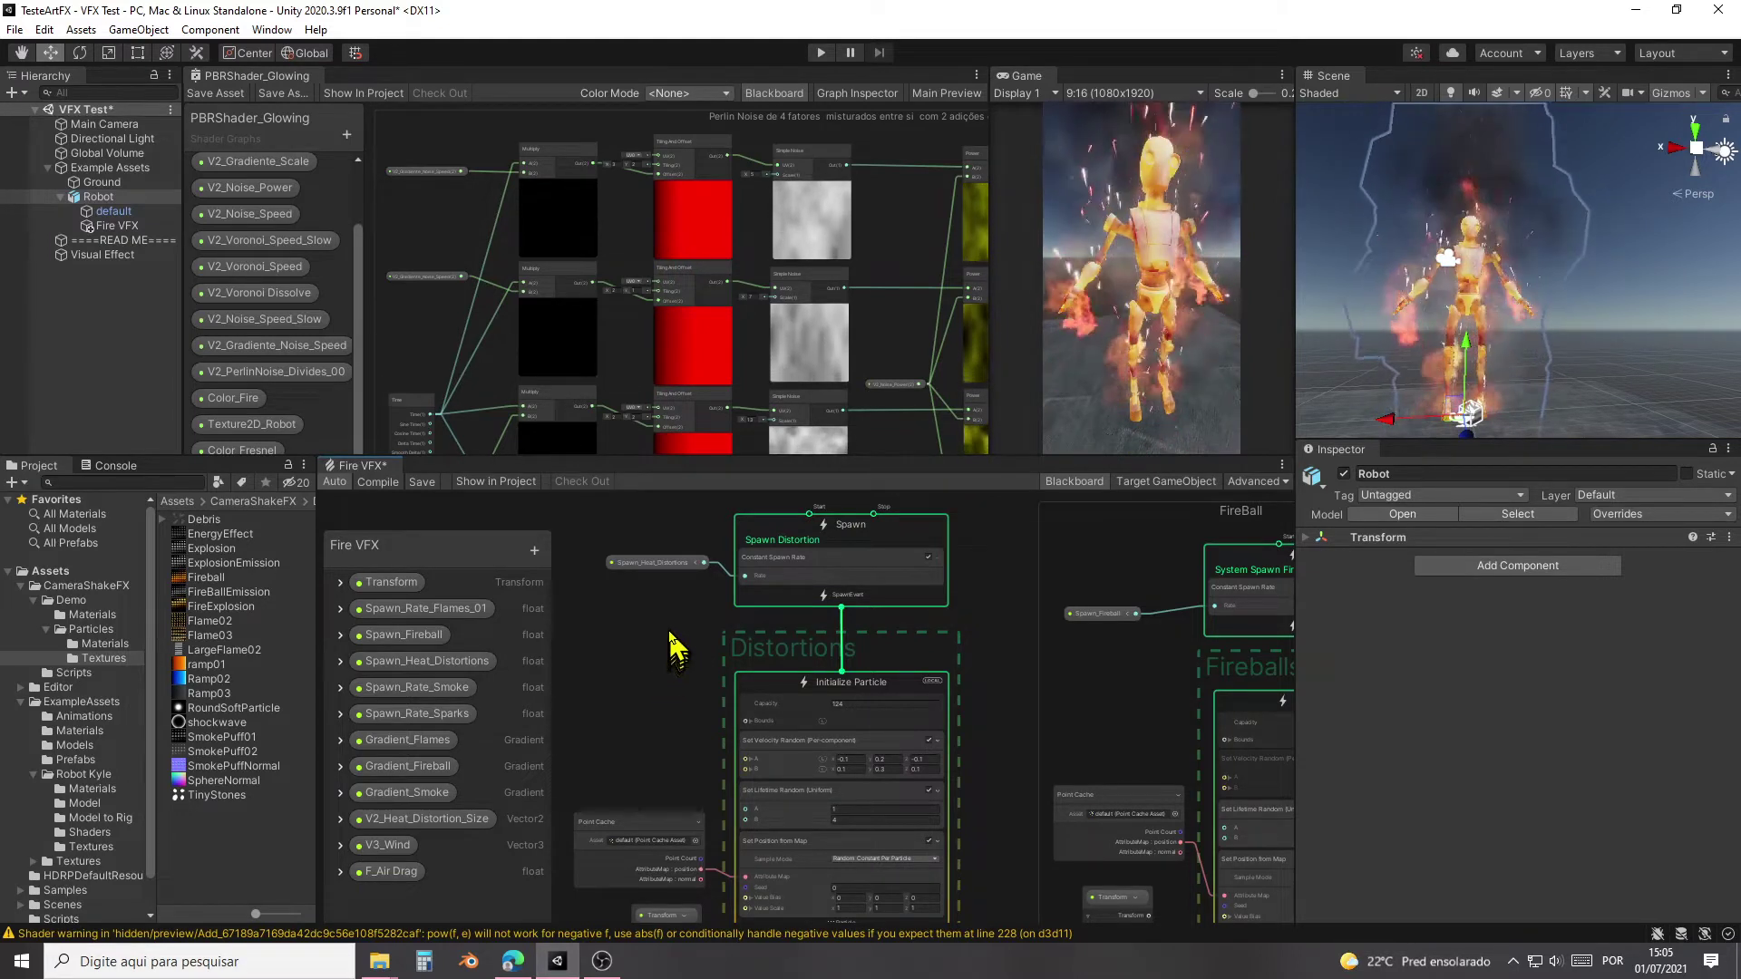
pyautogui.click(624, 562)
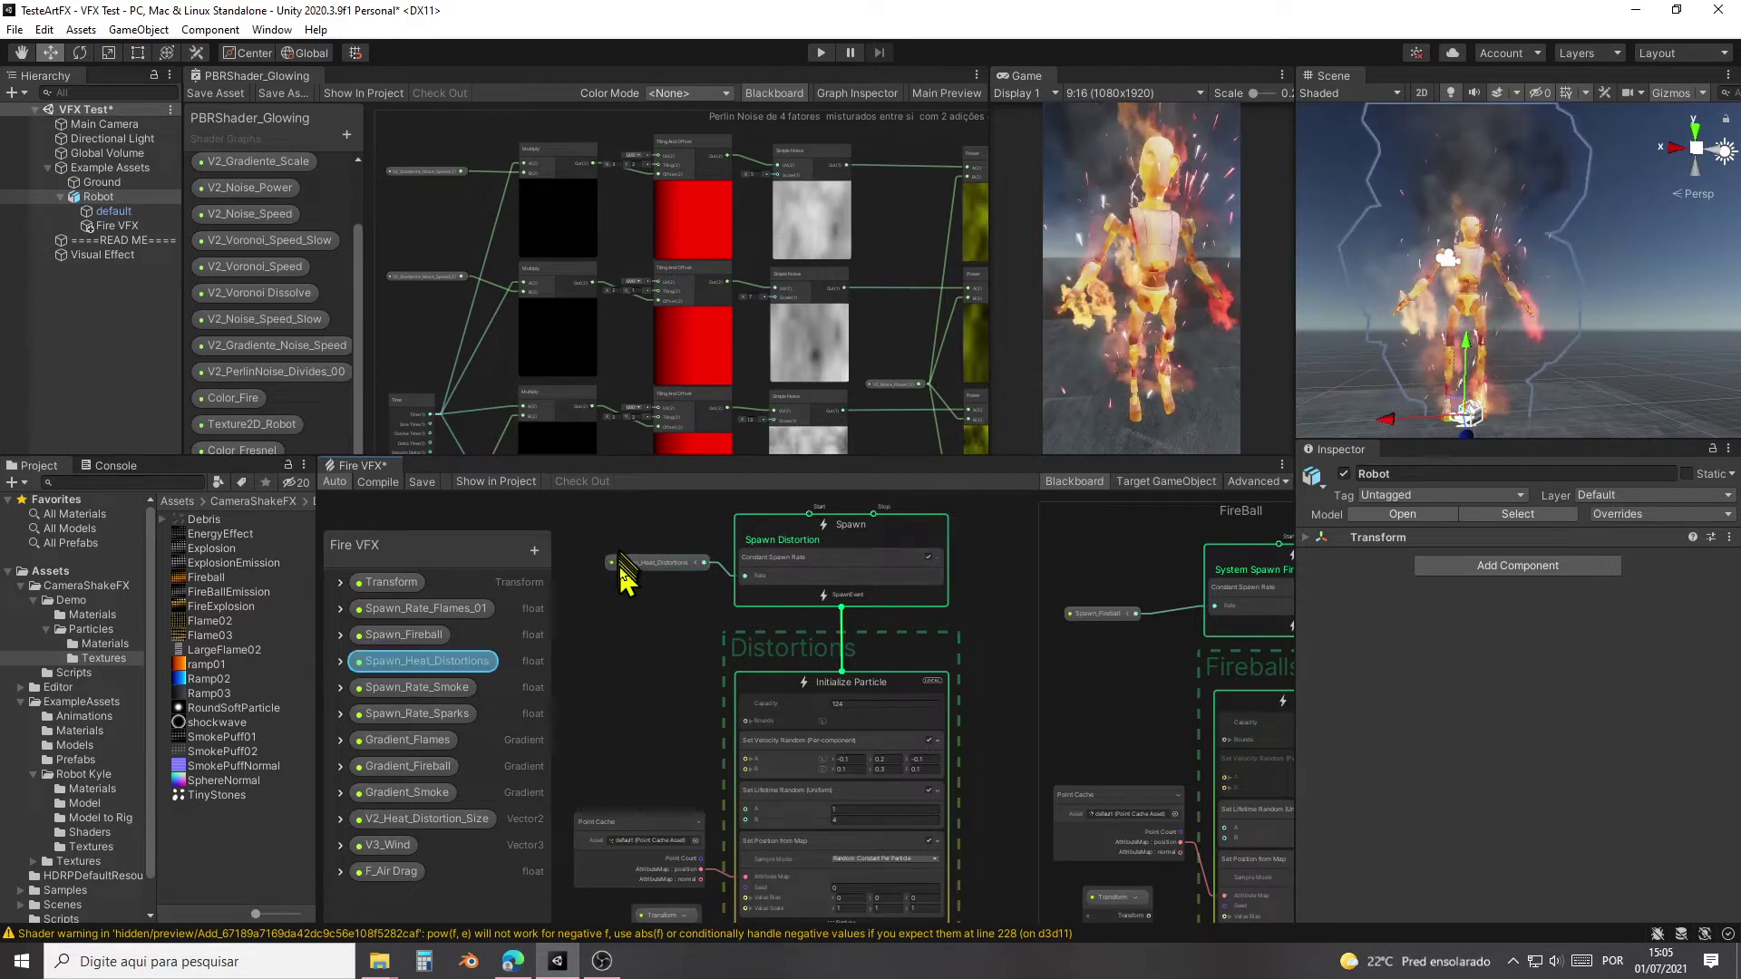
pyautogui.rightClick(91, 629)
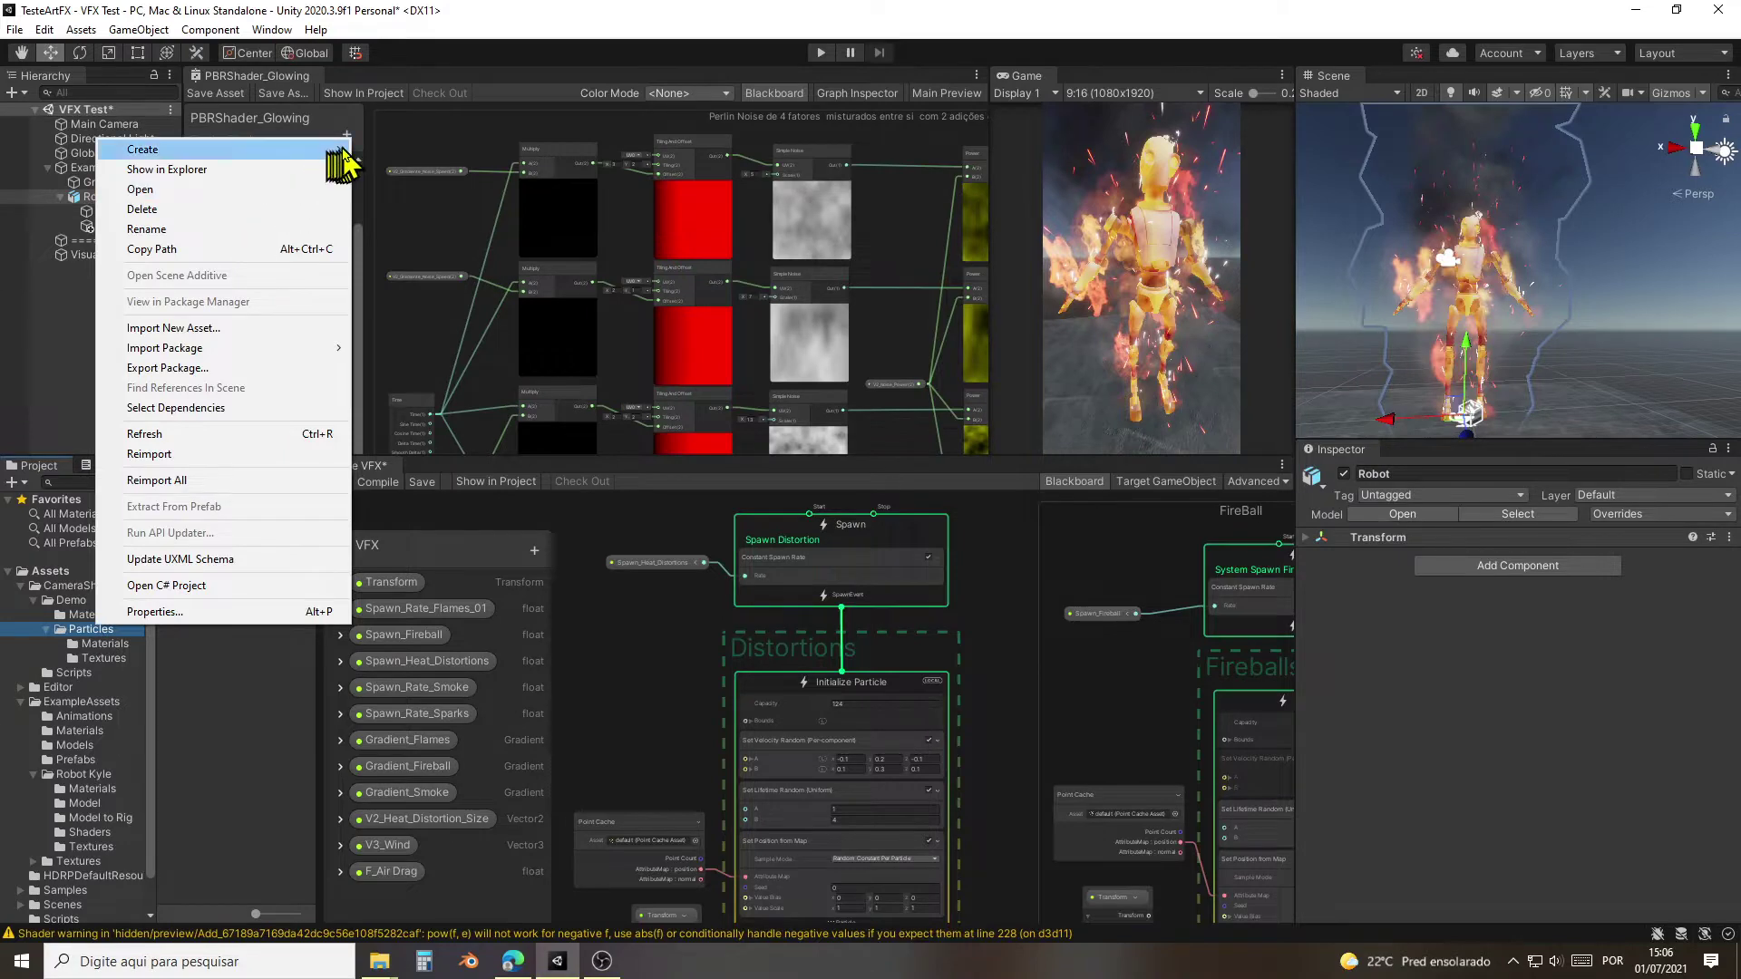
pyautogui.moveTo(347, 159)
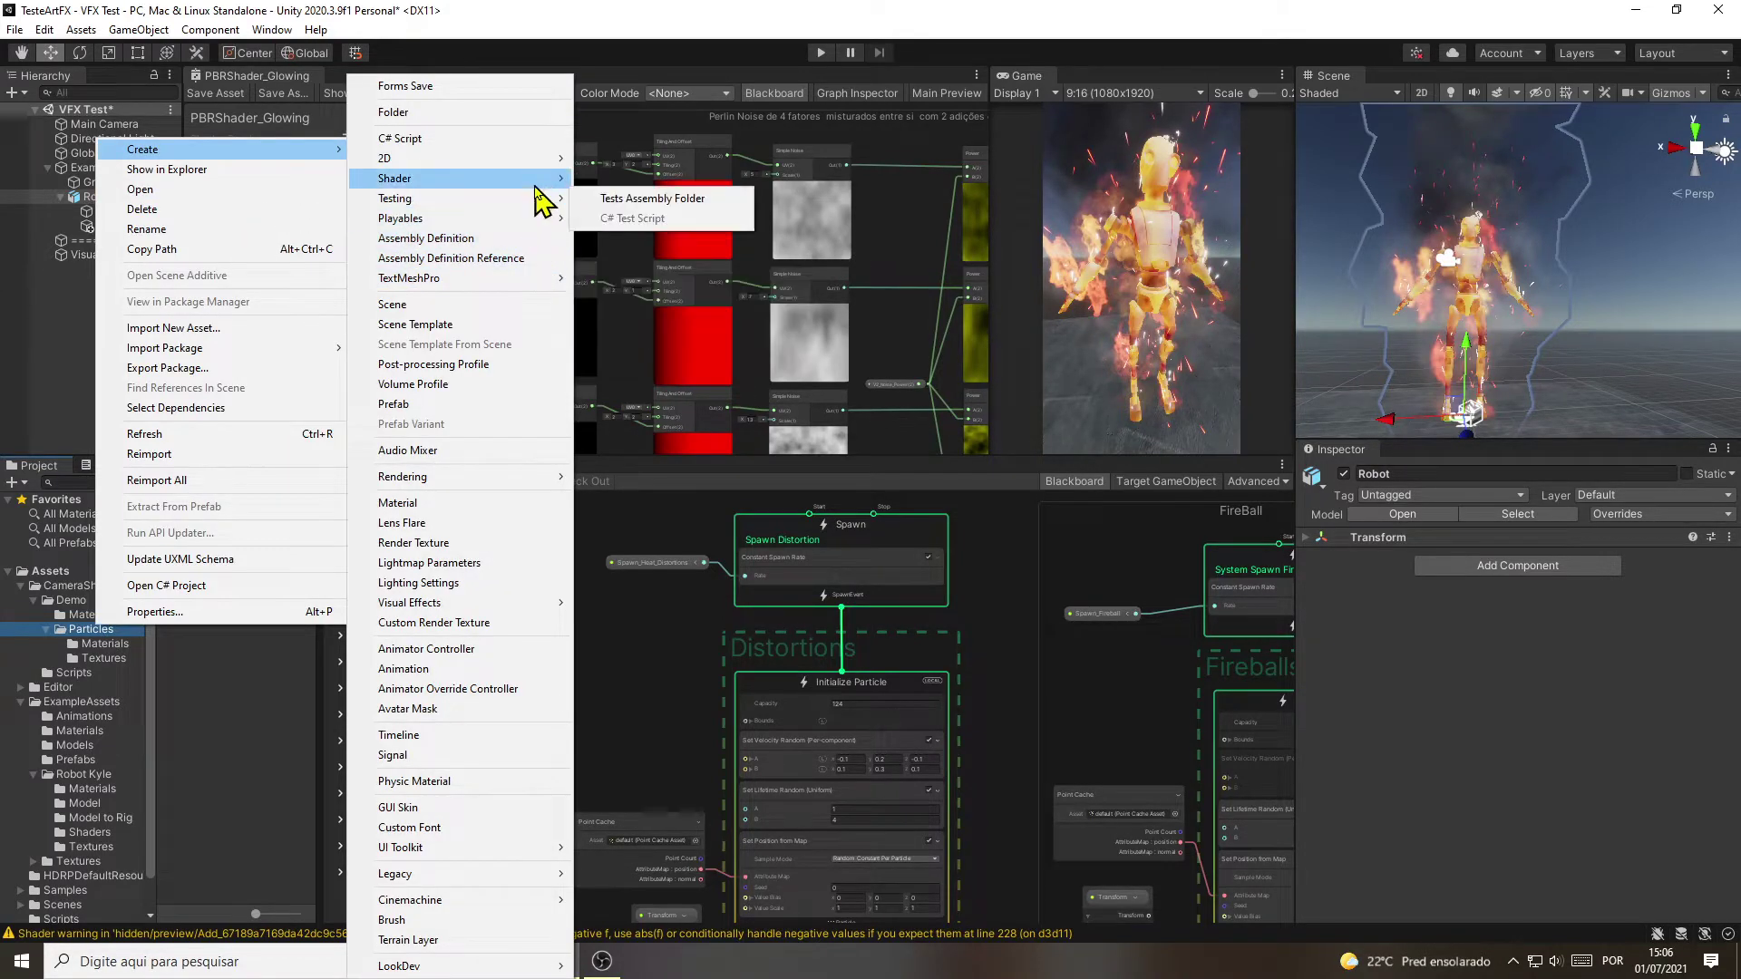
pyautogui.moveTo(535, 185)
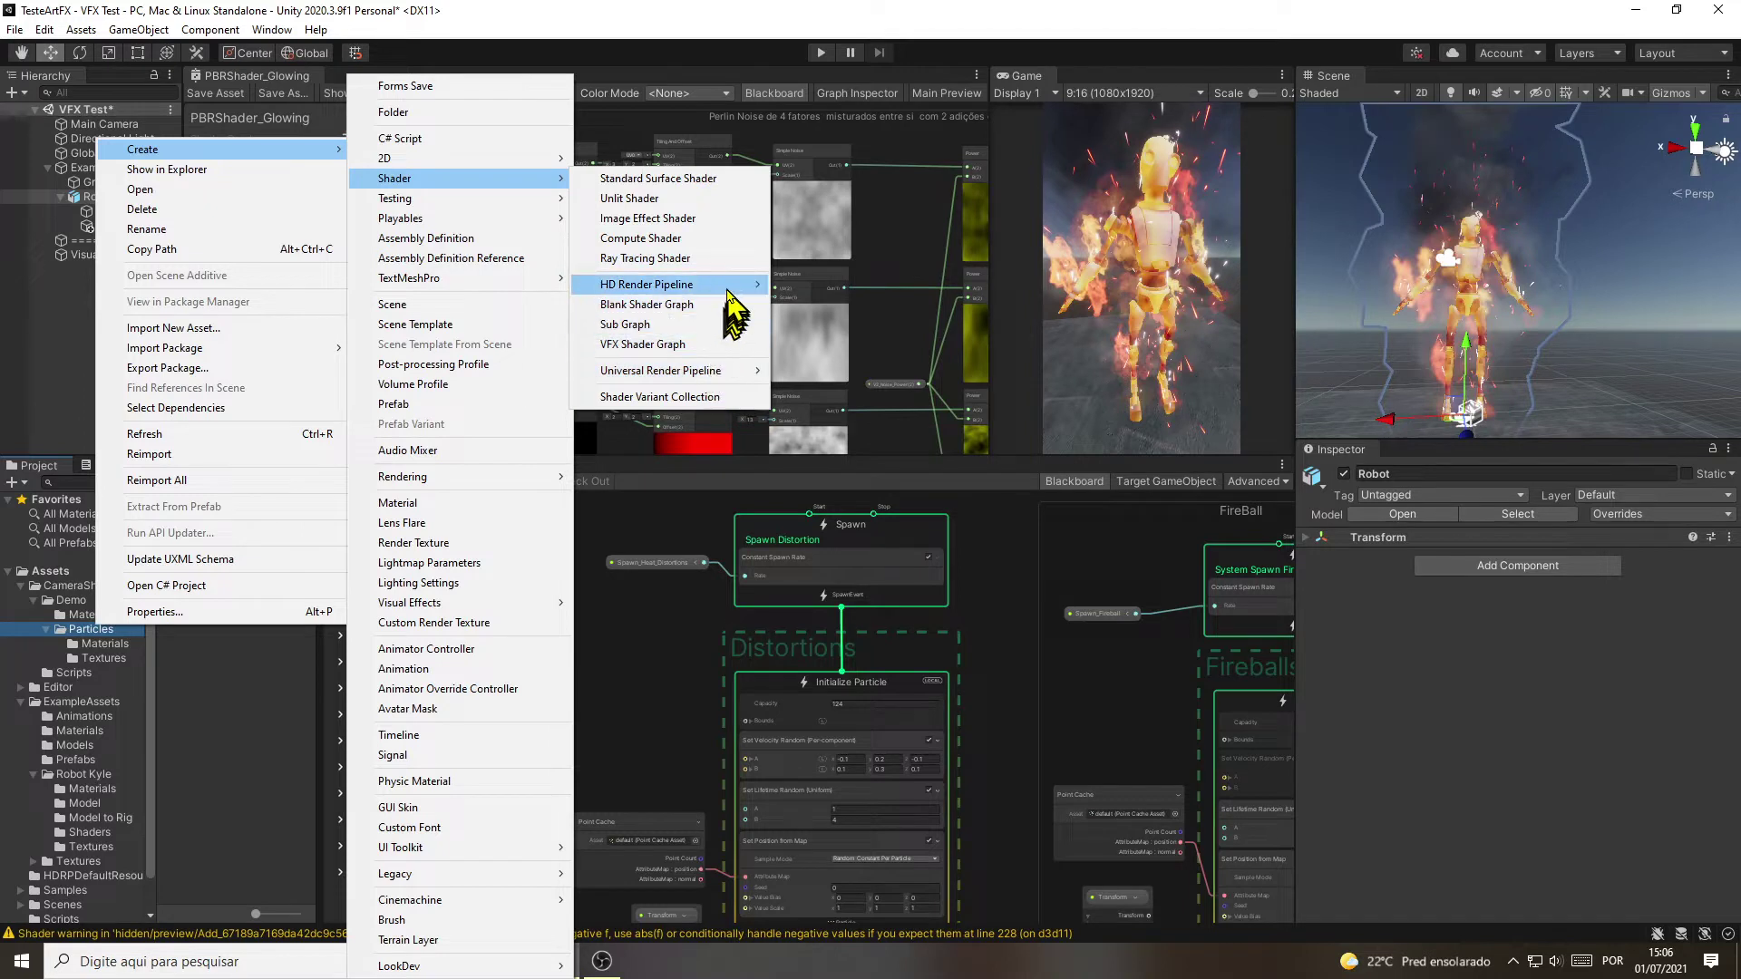
pyautogui.moveTo(722, 372)
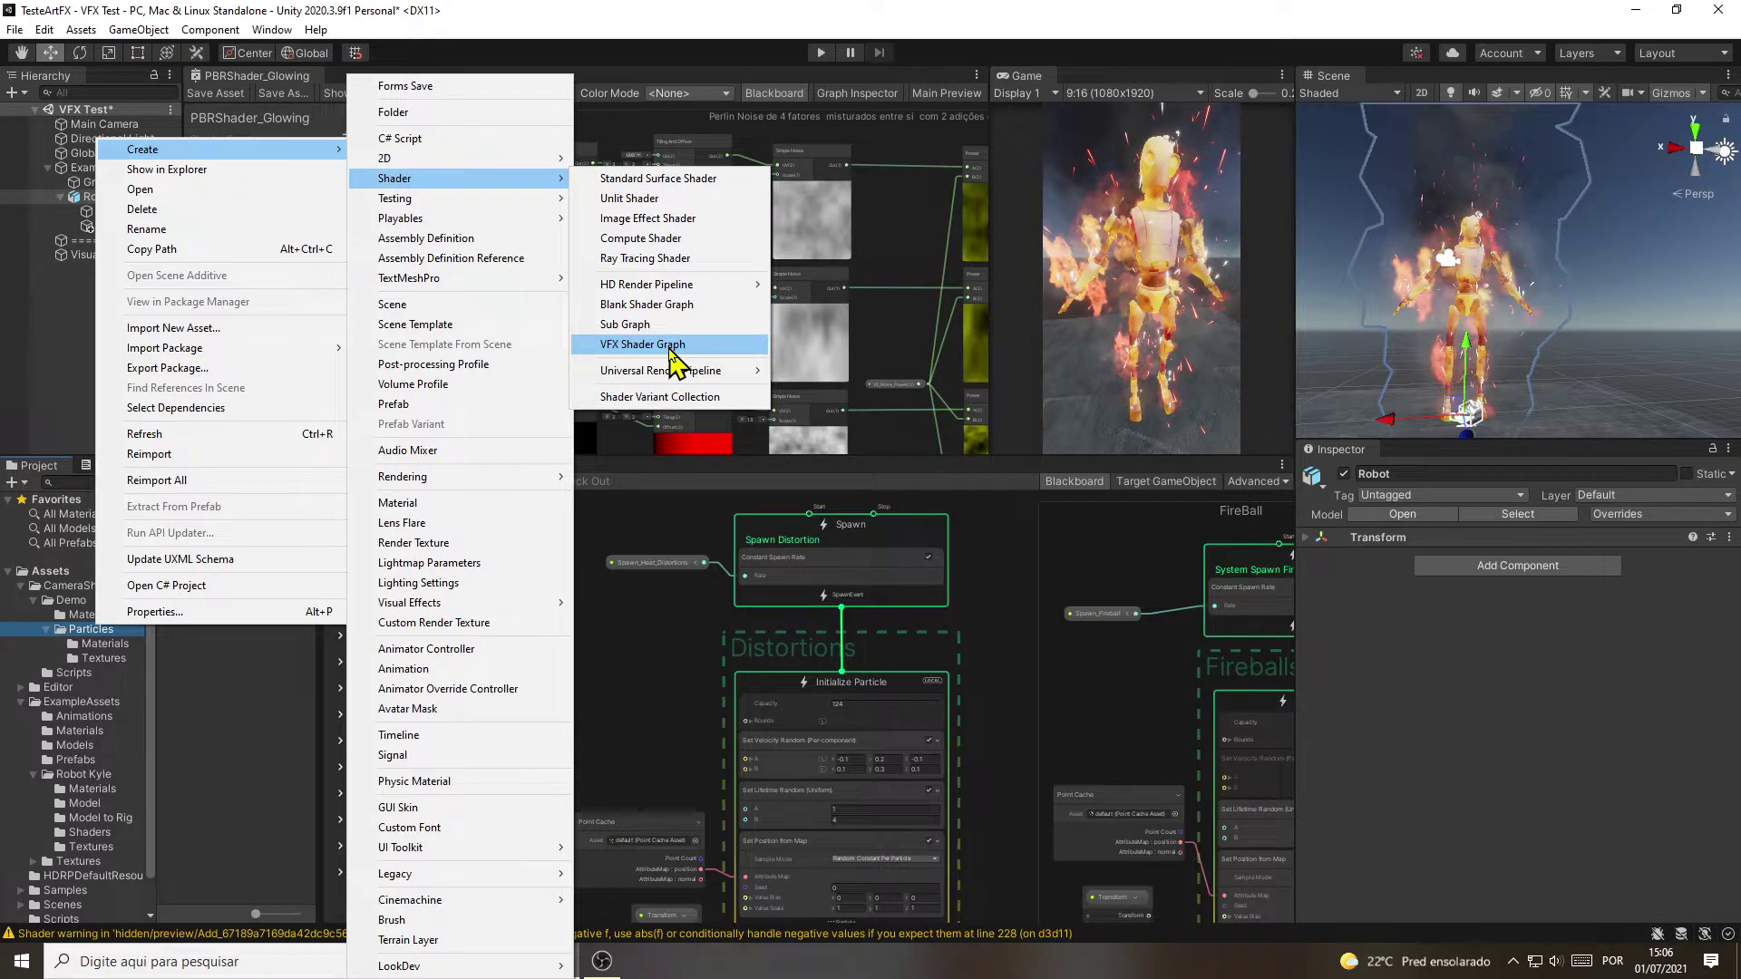
pyautogui.click(1075, 26)
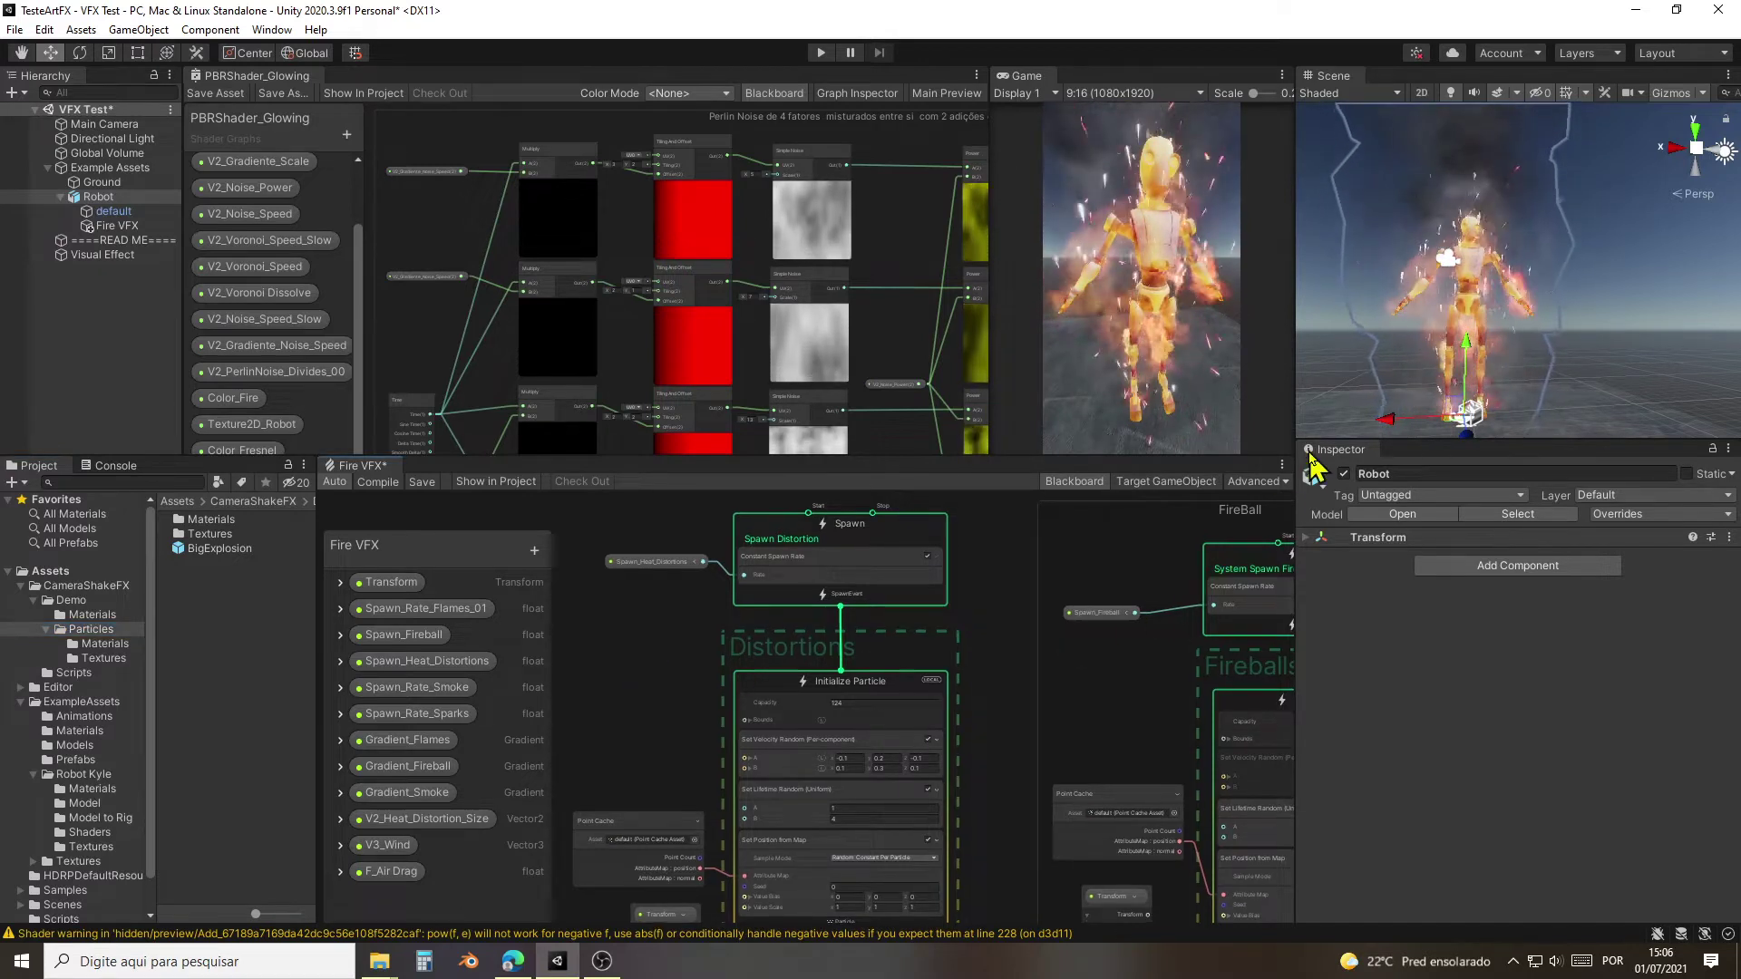
# Step: Maximize the Fire VFX graph and look over its Distortions and Fireballs systems
pyautogui.click(1282, 465)
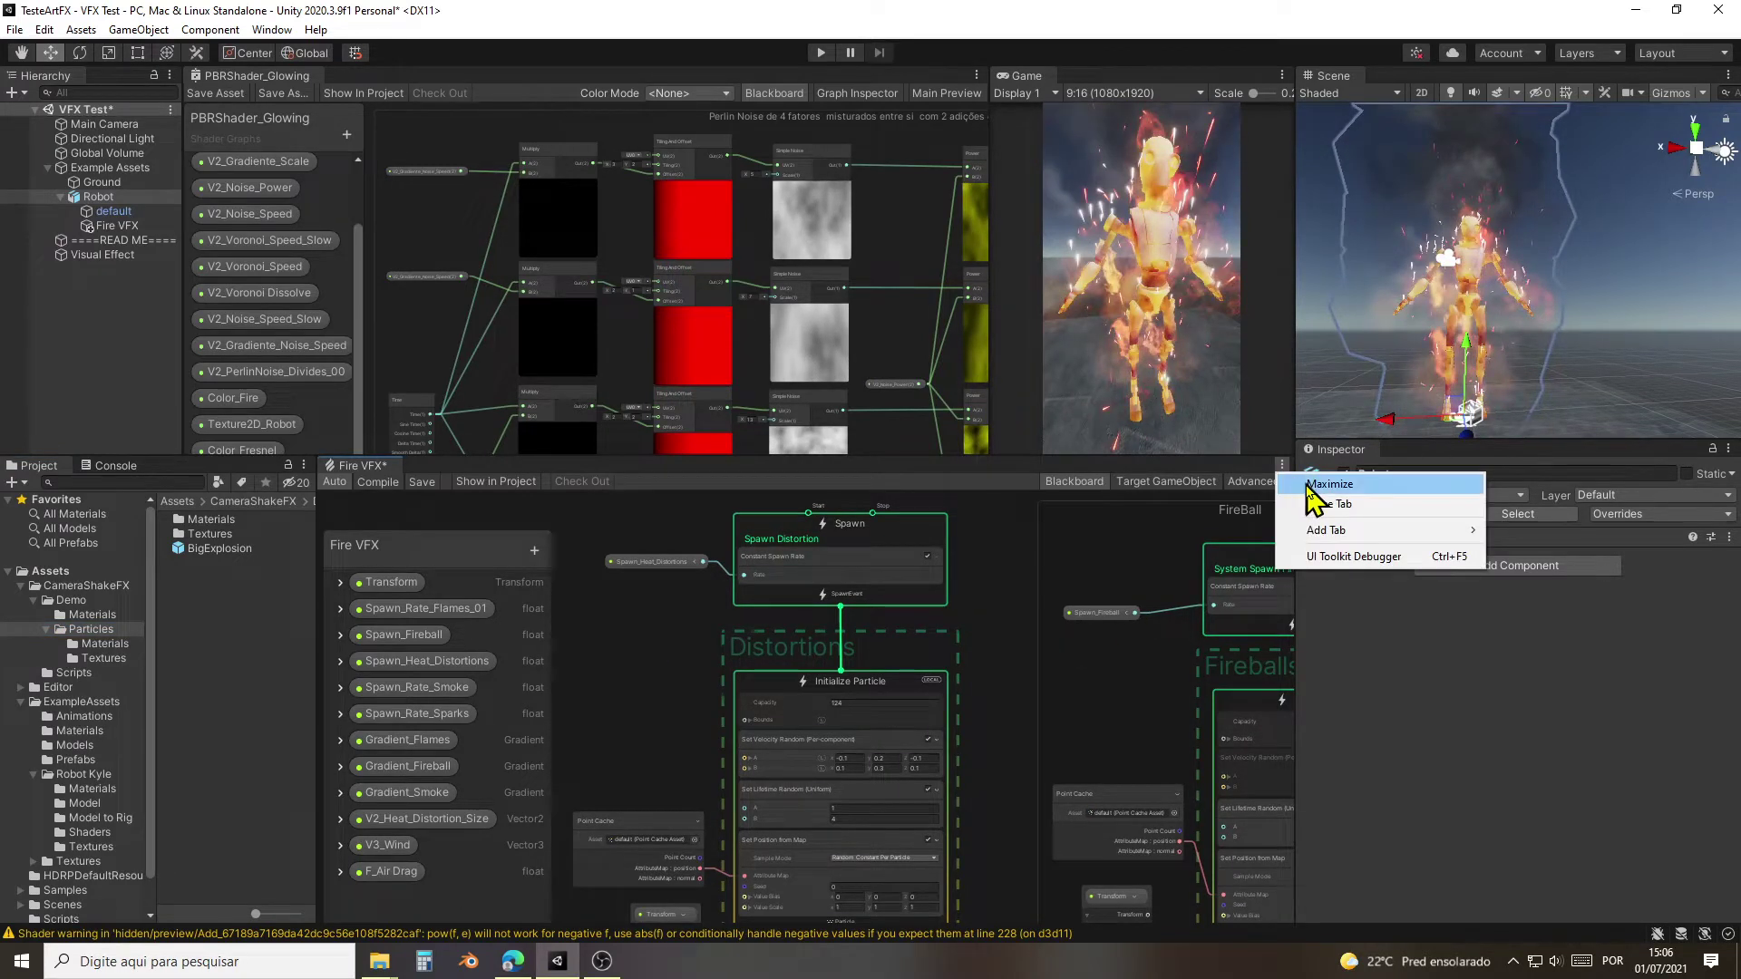
pyautogui.click(1310, 485)
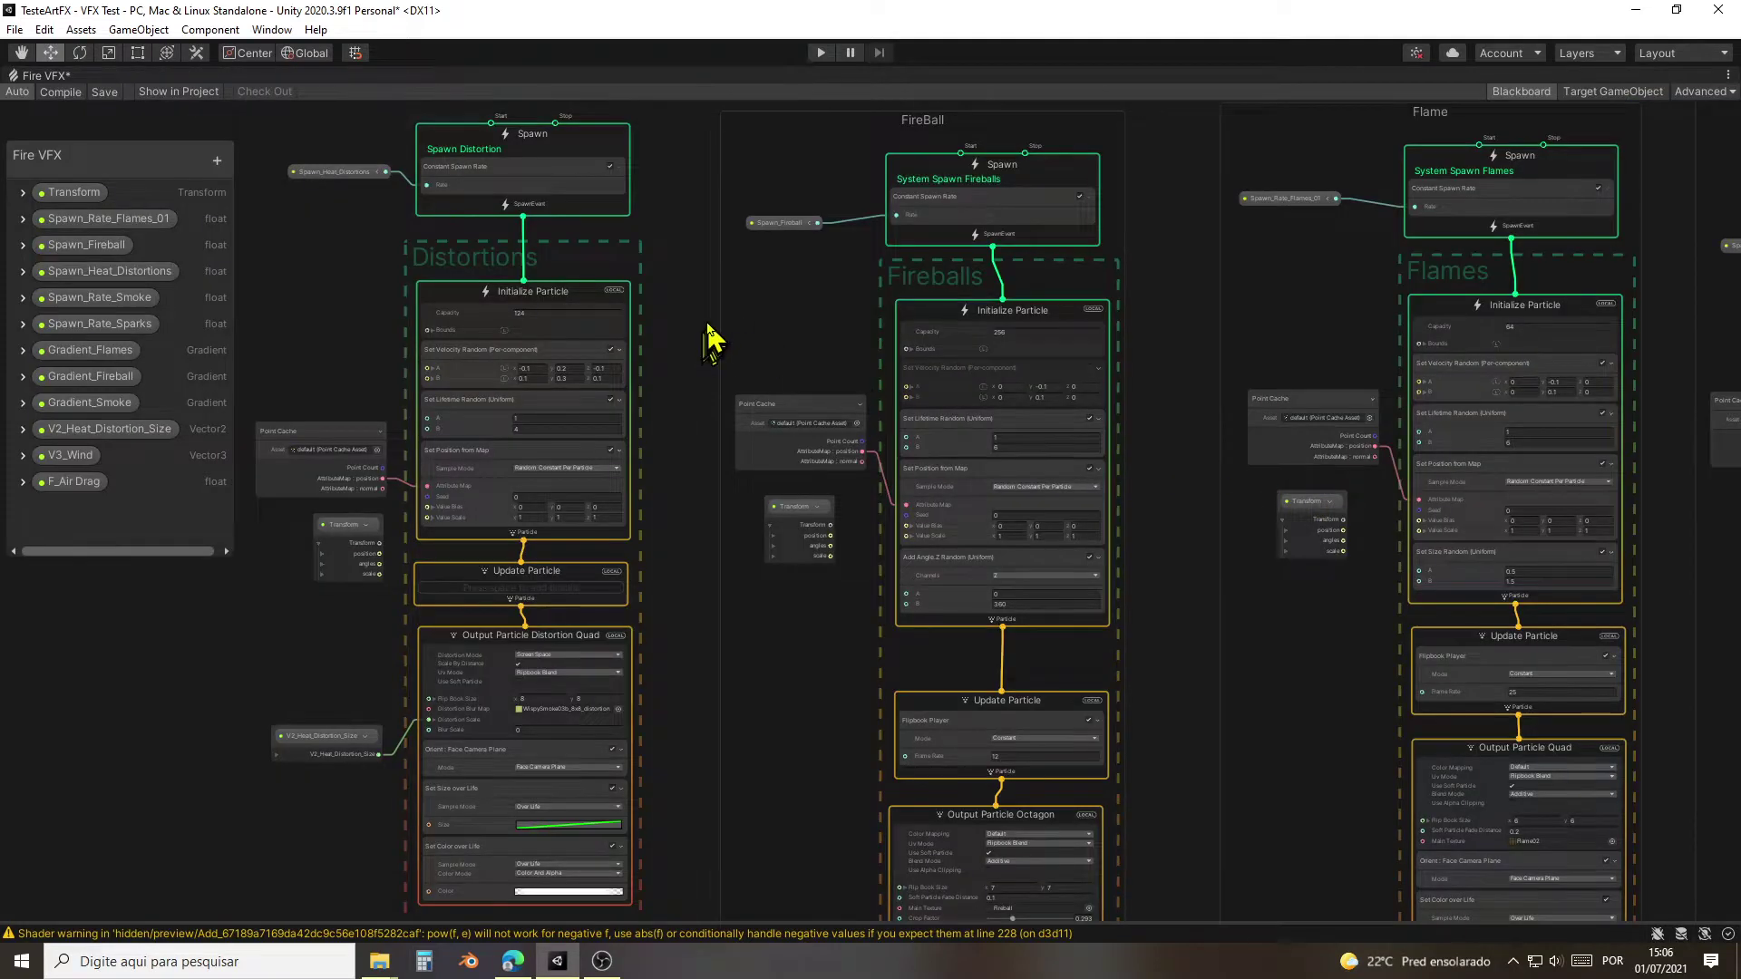
pyautogui.moveTo(705, 329); pyautogui.dragTo(791, 412, button='middle')
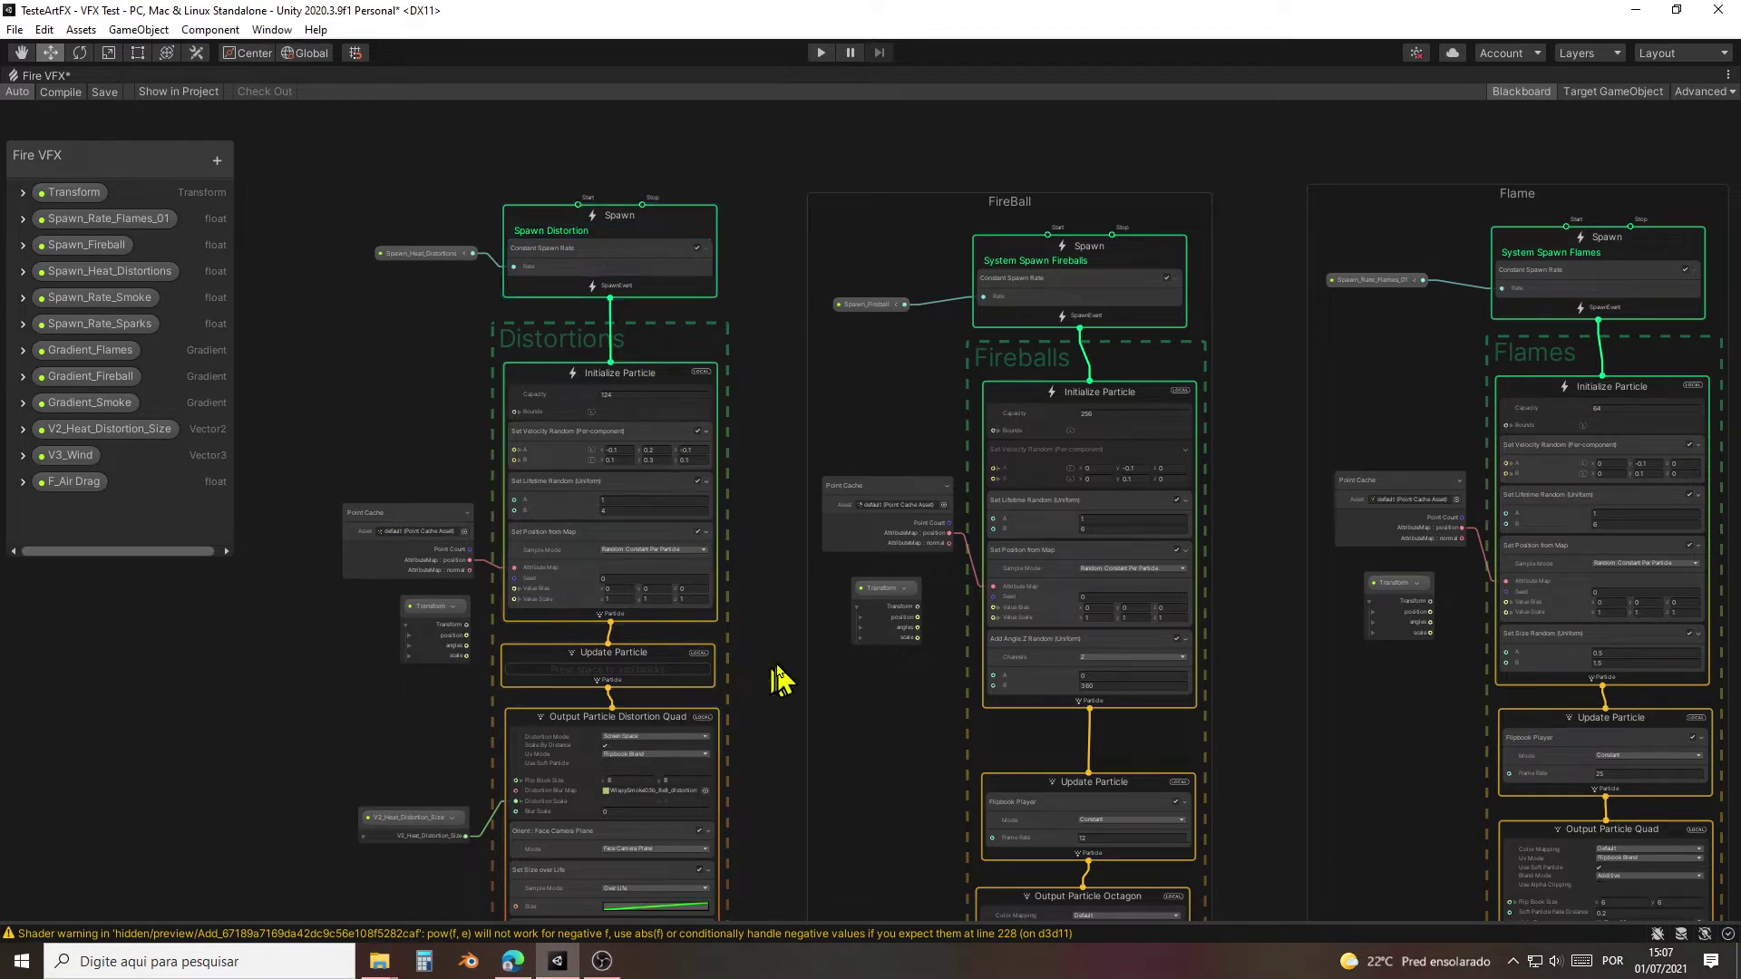
pyautogui.moveTo(778, 680)
pyautogui.mouseDown(button='middle')
pyautogui.moveTo(797, 634)
pyautogui.moveTo(779, 410)
pyautogui.moveTo(808, 595)
pyautogui.moveTo(789, 684)
pyautogui.mouseUp(button='middle')
pyautogui.moveTo(781, 435); pyautogui.dragTo(715, 461, button='middle')
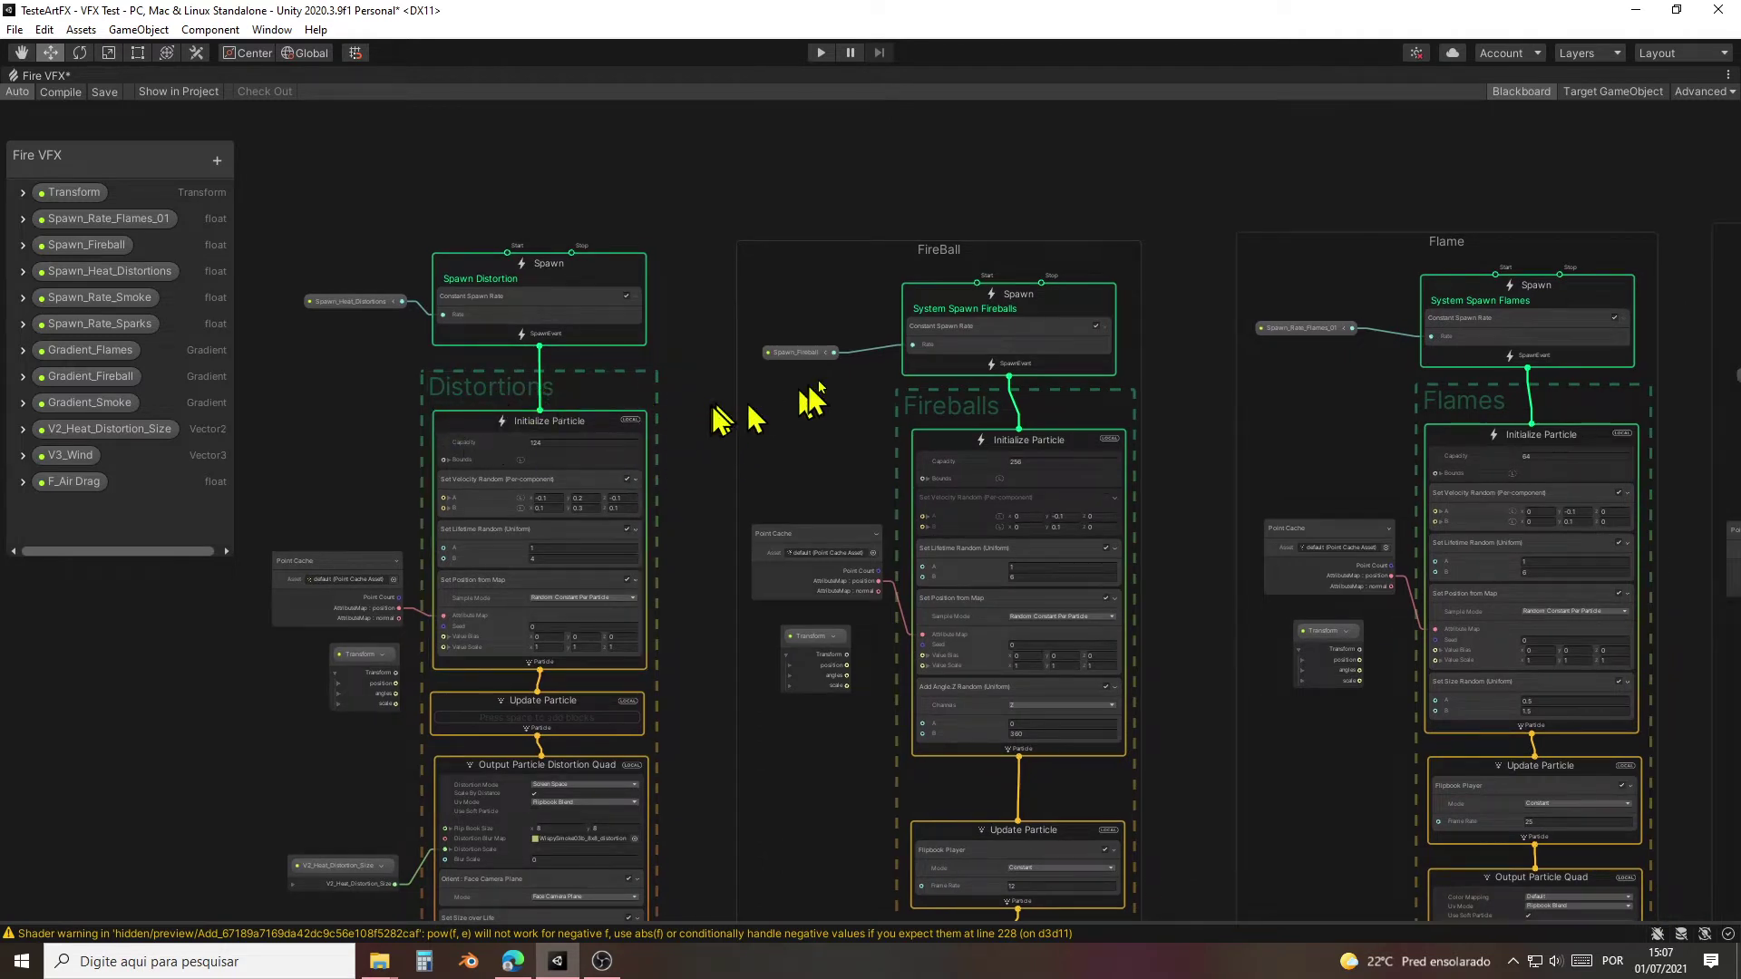
pyautogui.moveTo(1185, 494); pyautogui.dragTo(1030, 458, button='middle')
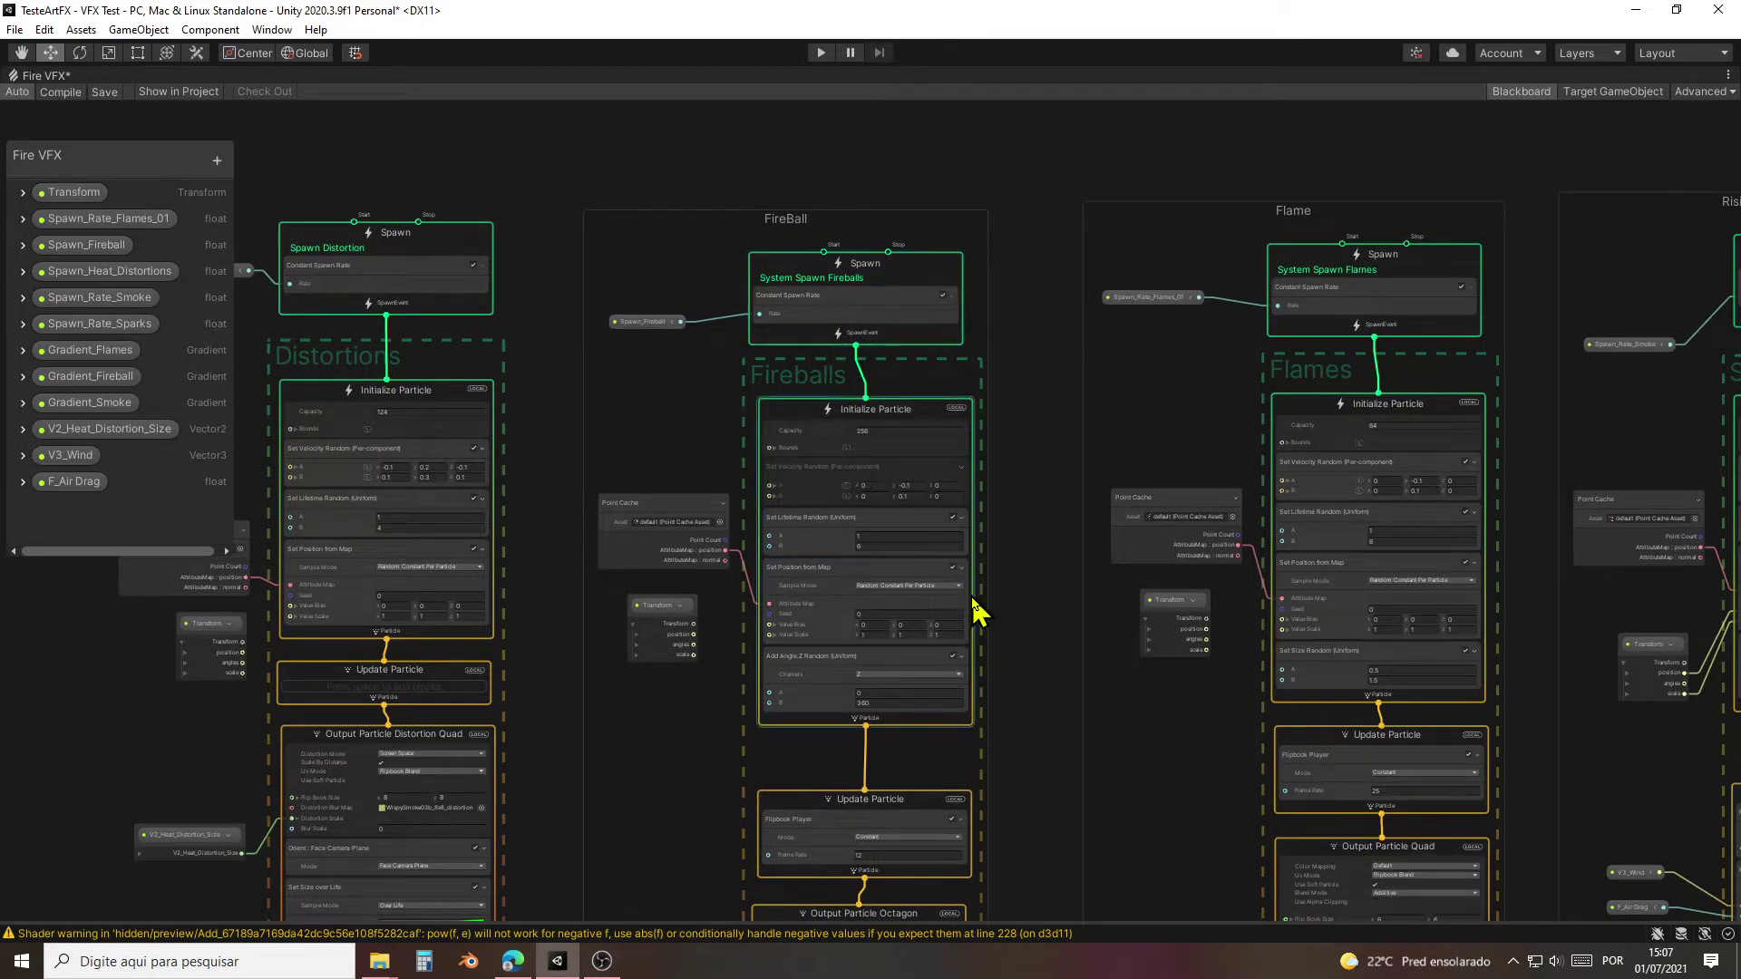
# Step: Examine the Fireballs system's Point Cache and Initialize Particle nodes, and look across the Flames, Smoke and Sparks systems
pyautogui.scroll(4, 712, 535)
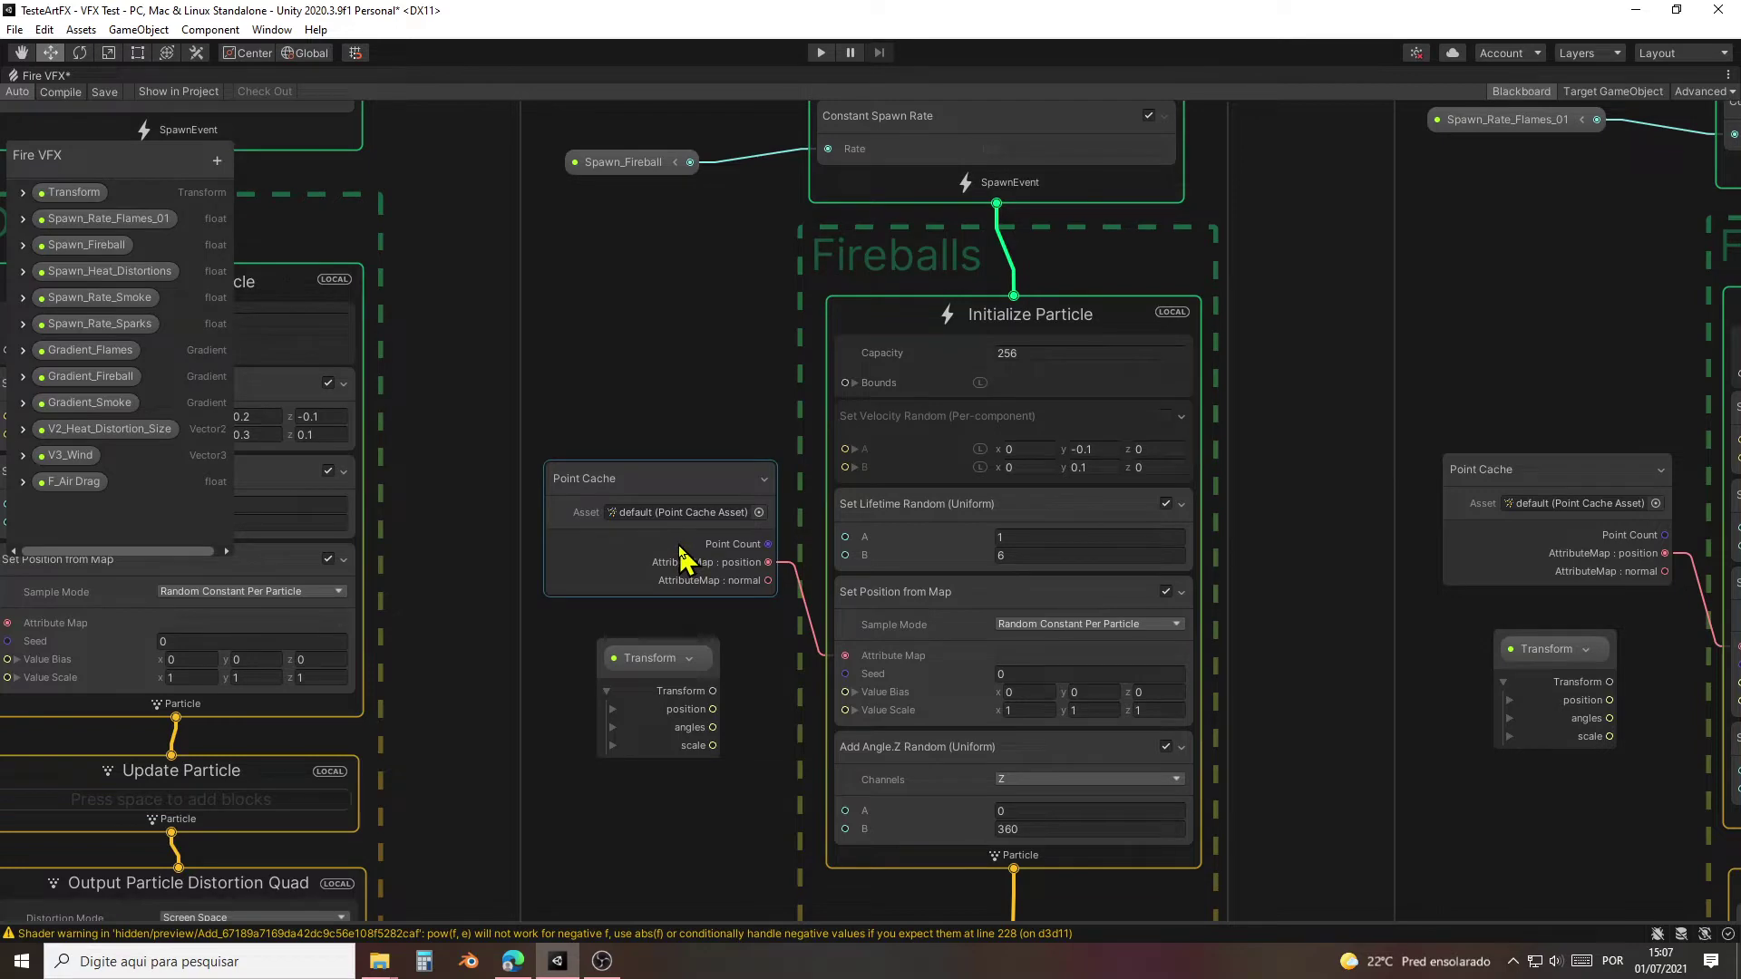
pyautogui.scroll(-2, 682, 560)
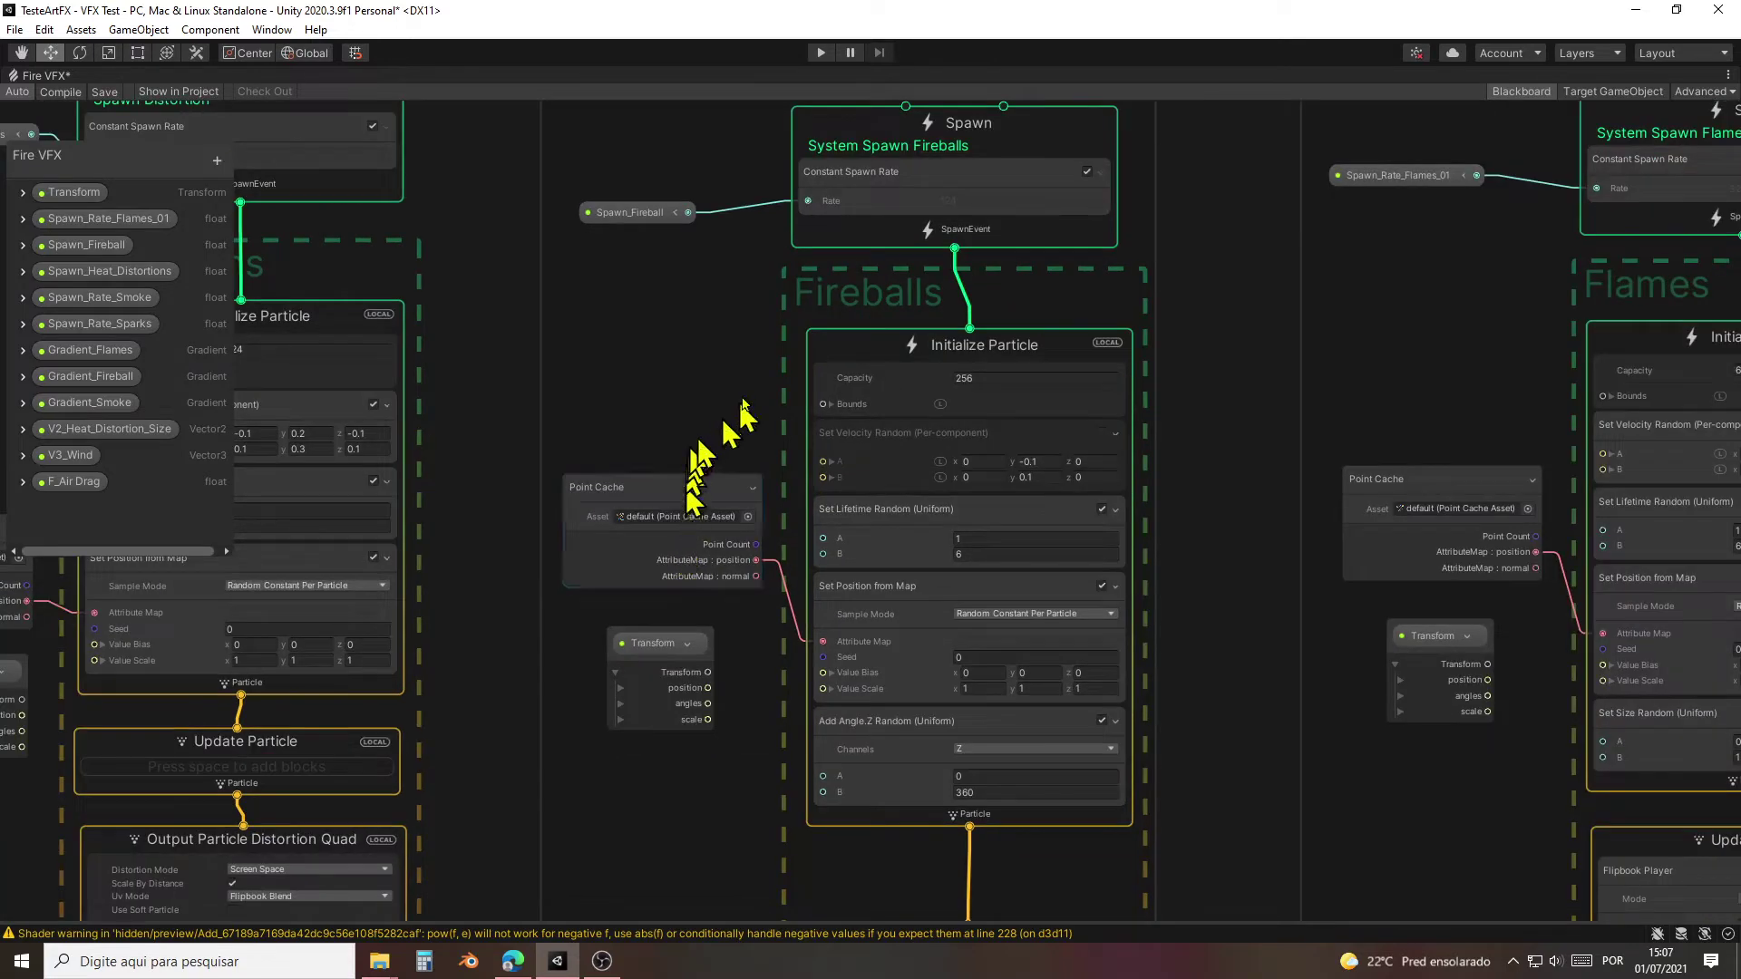
pyautogui.scroll(-2, 738, 396)
pyautogui.scroll(-1, 739, 399)
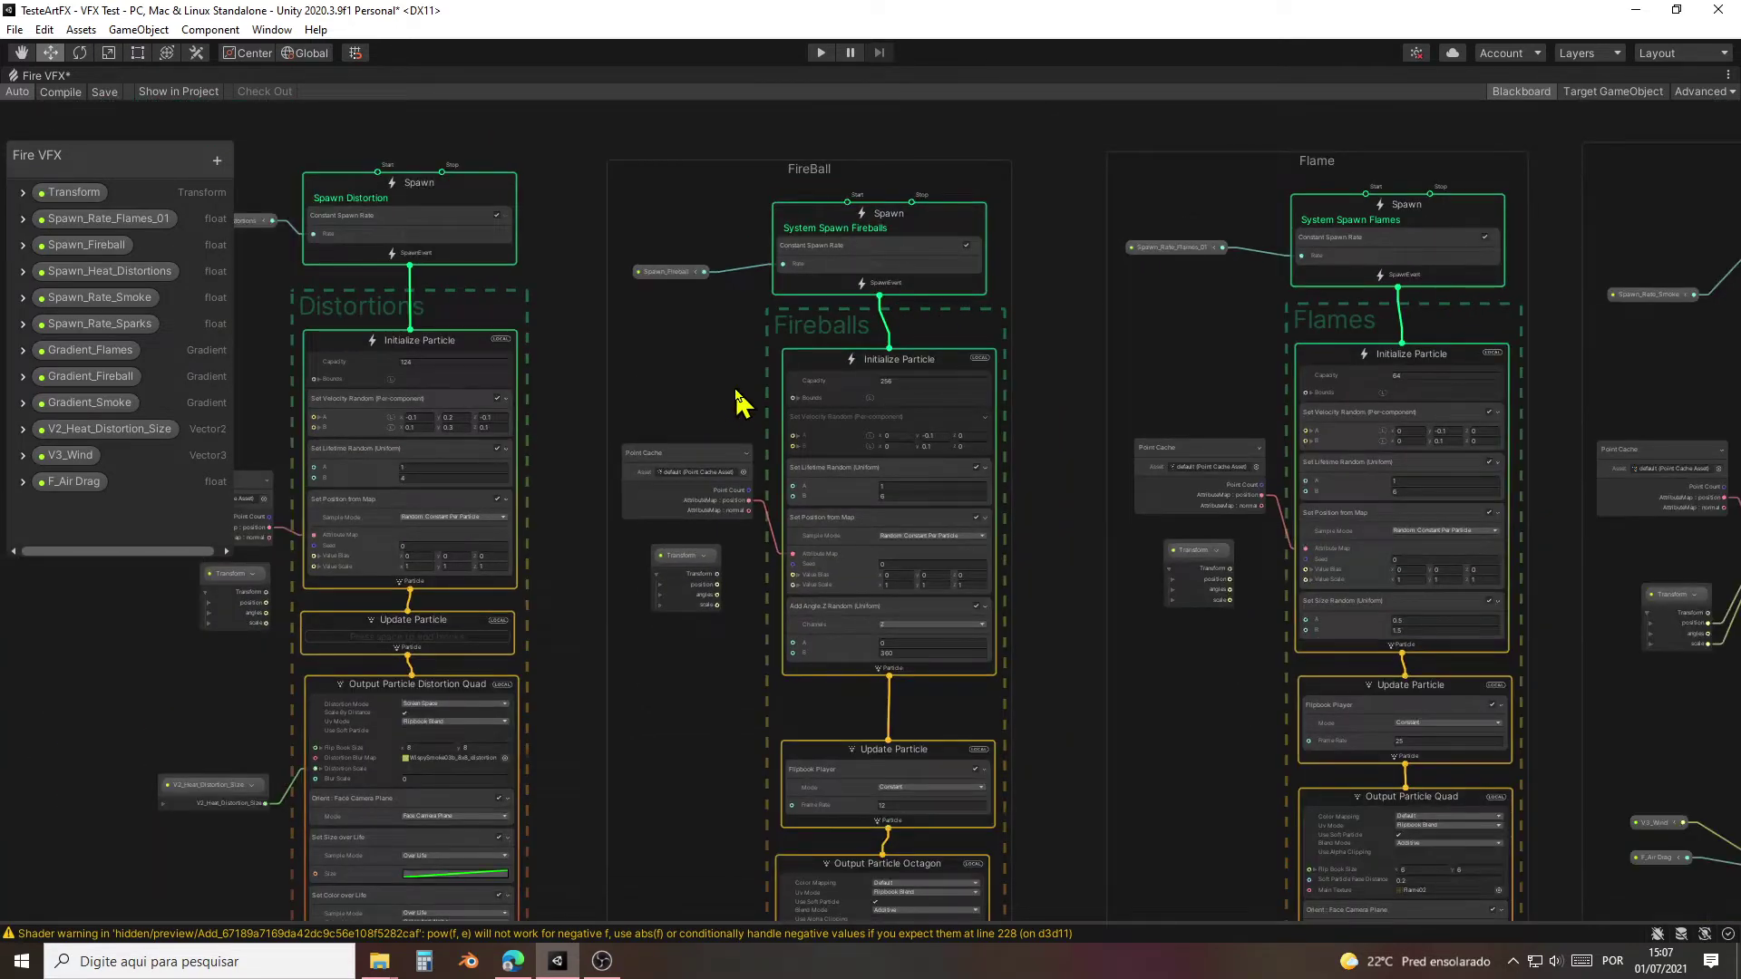
pyautogui.moveTo(1069, 428); pyautogui.dragTo(911, 390, button='middle')
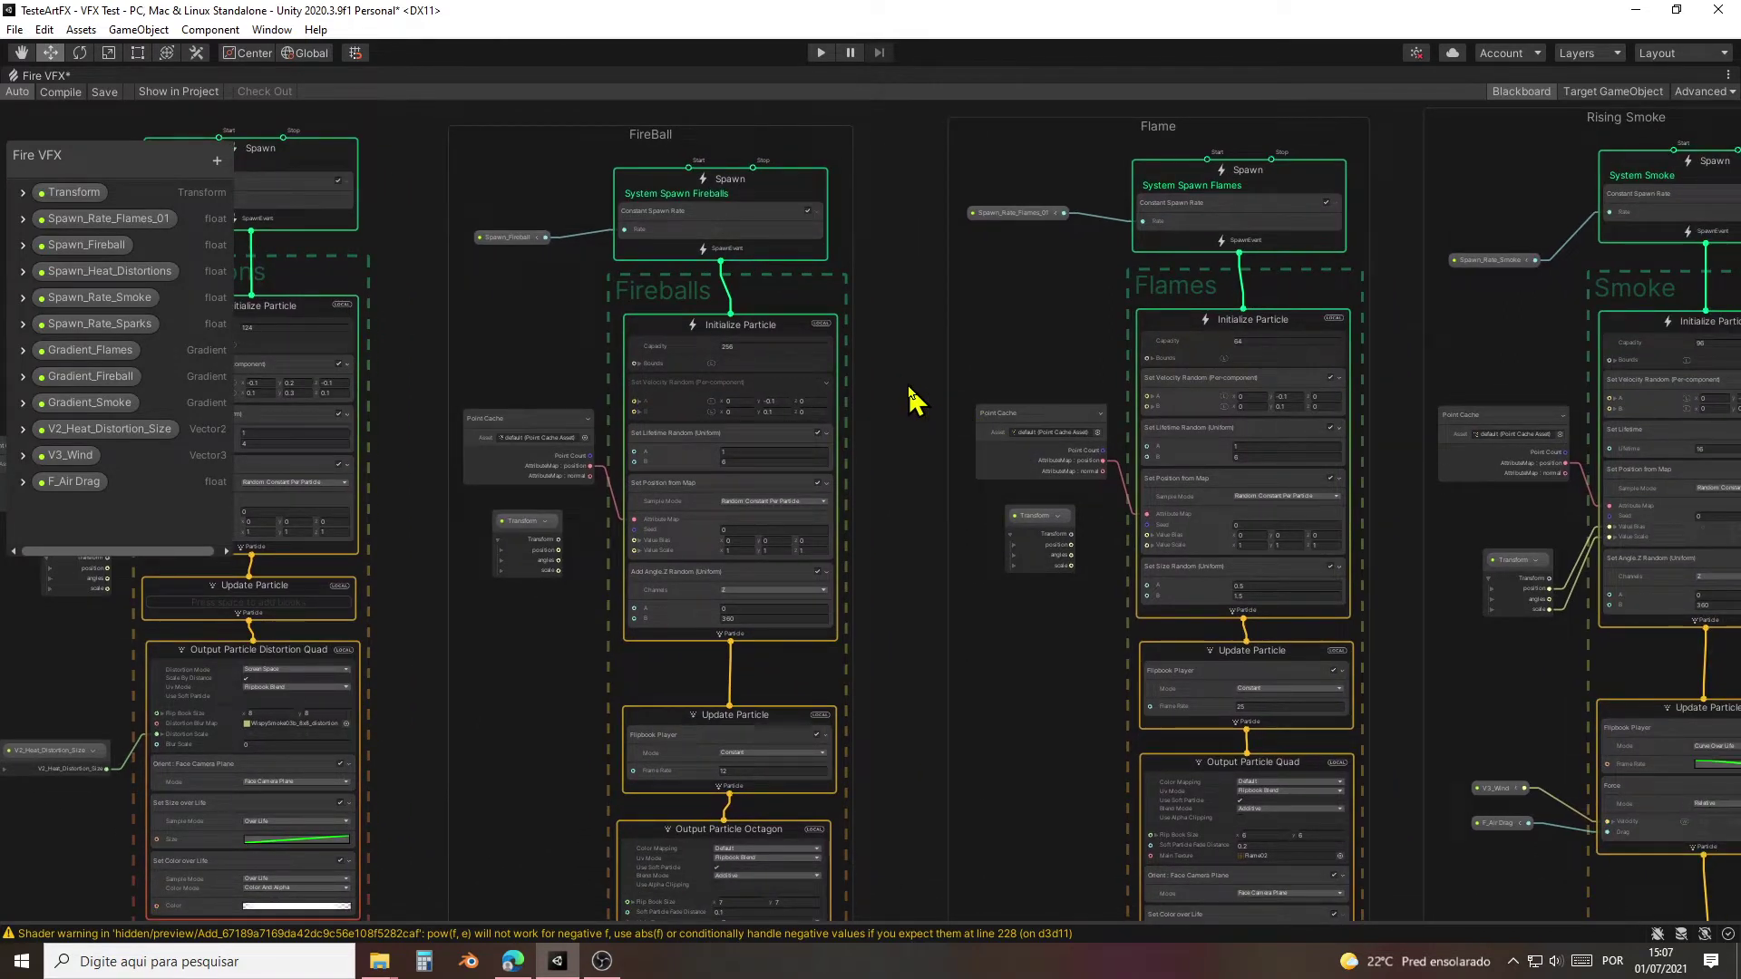
pyautogui.moveTo(912, 399); pyautogui.dragTo(898, 453, button='middle')
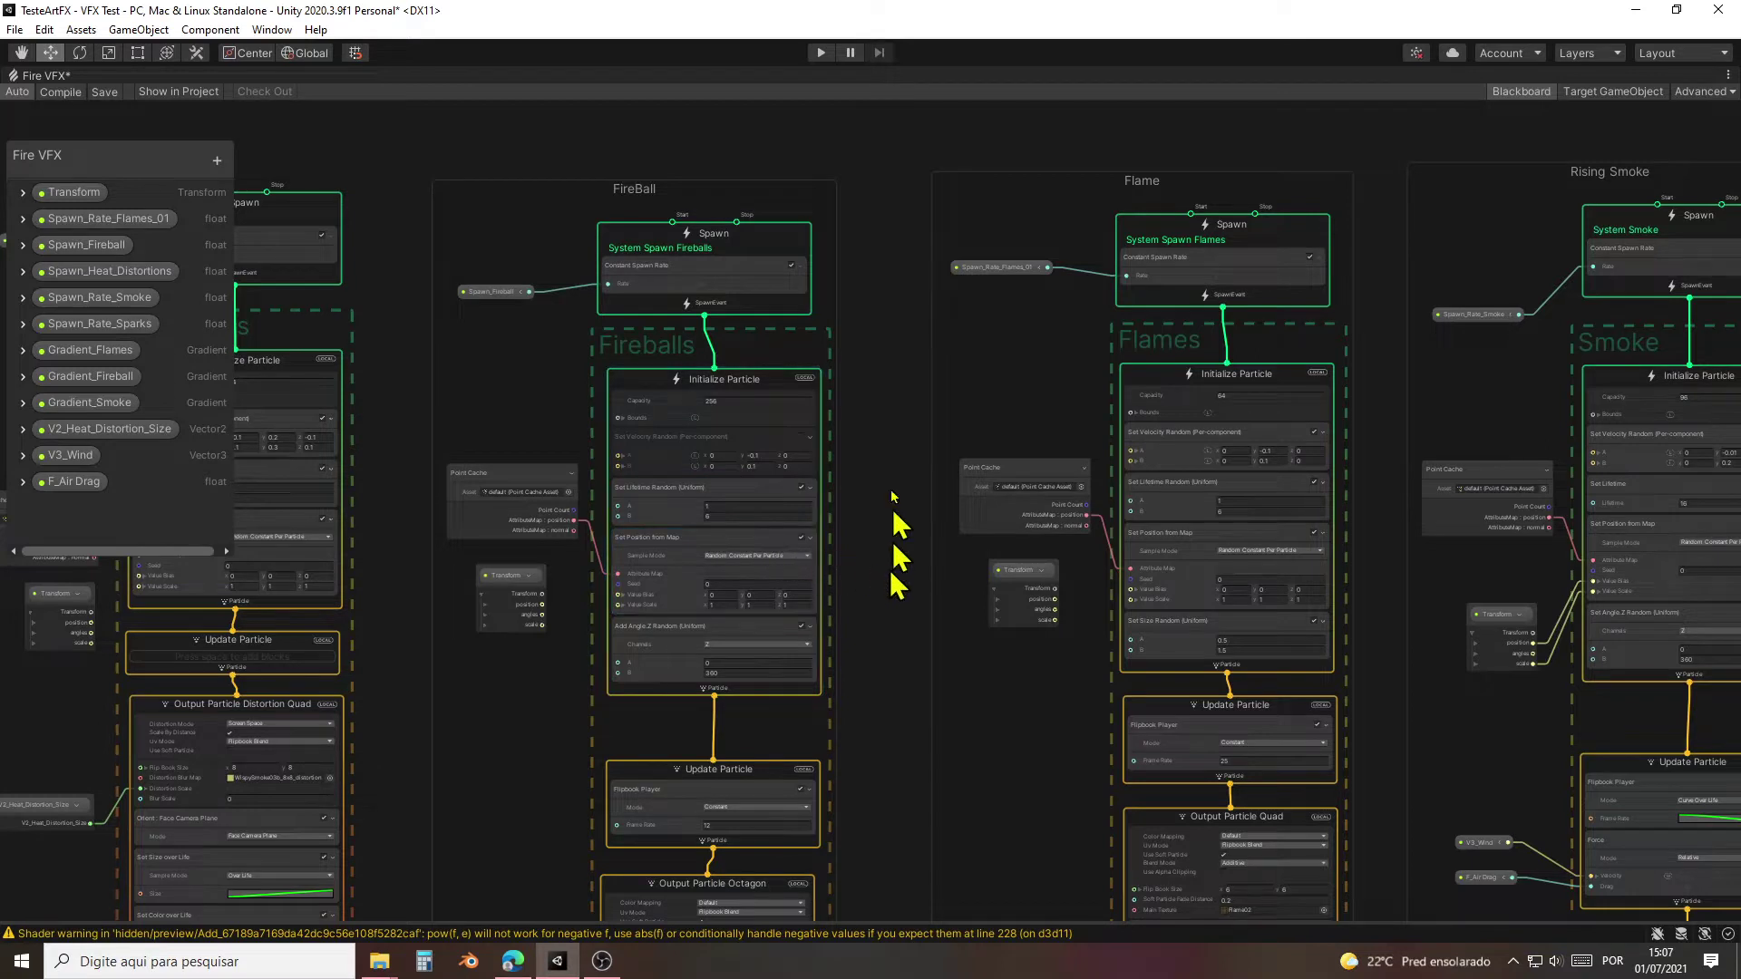
pyautogui.moveTo(886, 544); pyautogui.dragTo(558, 529, button='middle')
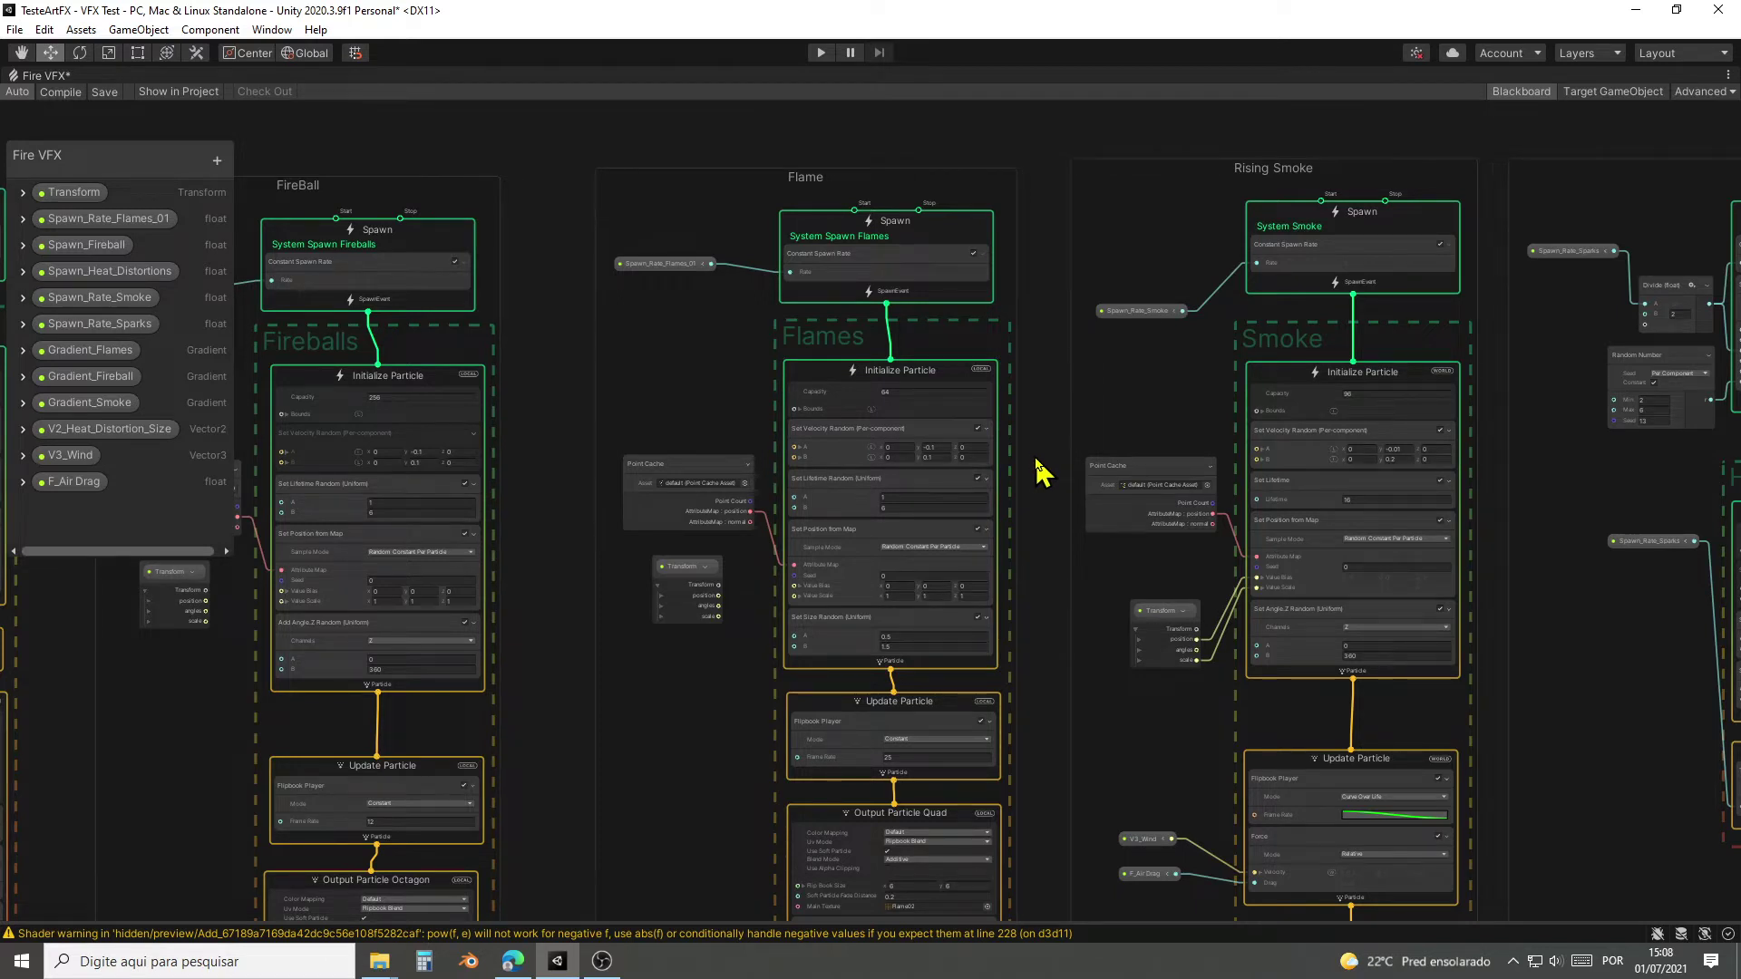
pyautogui.moveTo(1040, 470); pyautogui.dragTo(581, 478, button='middle')
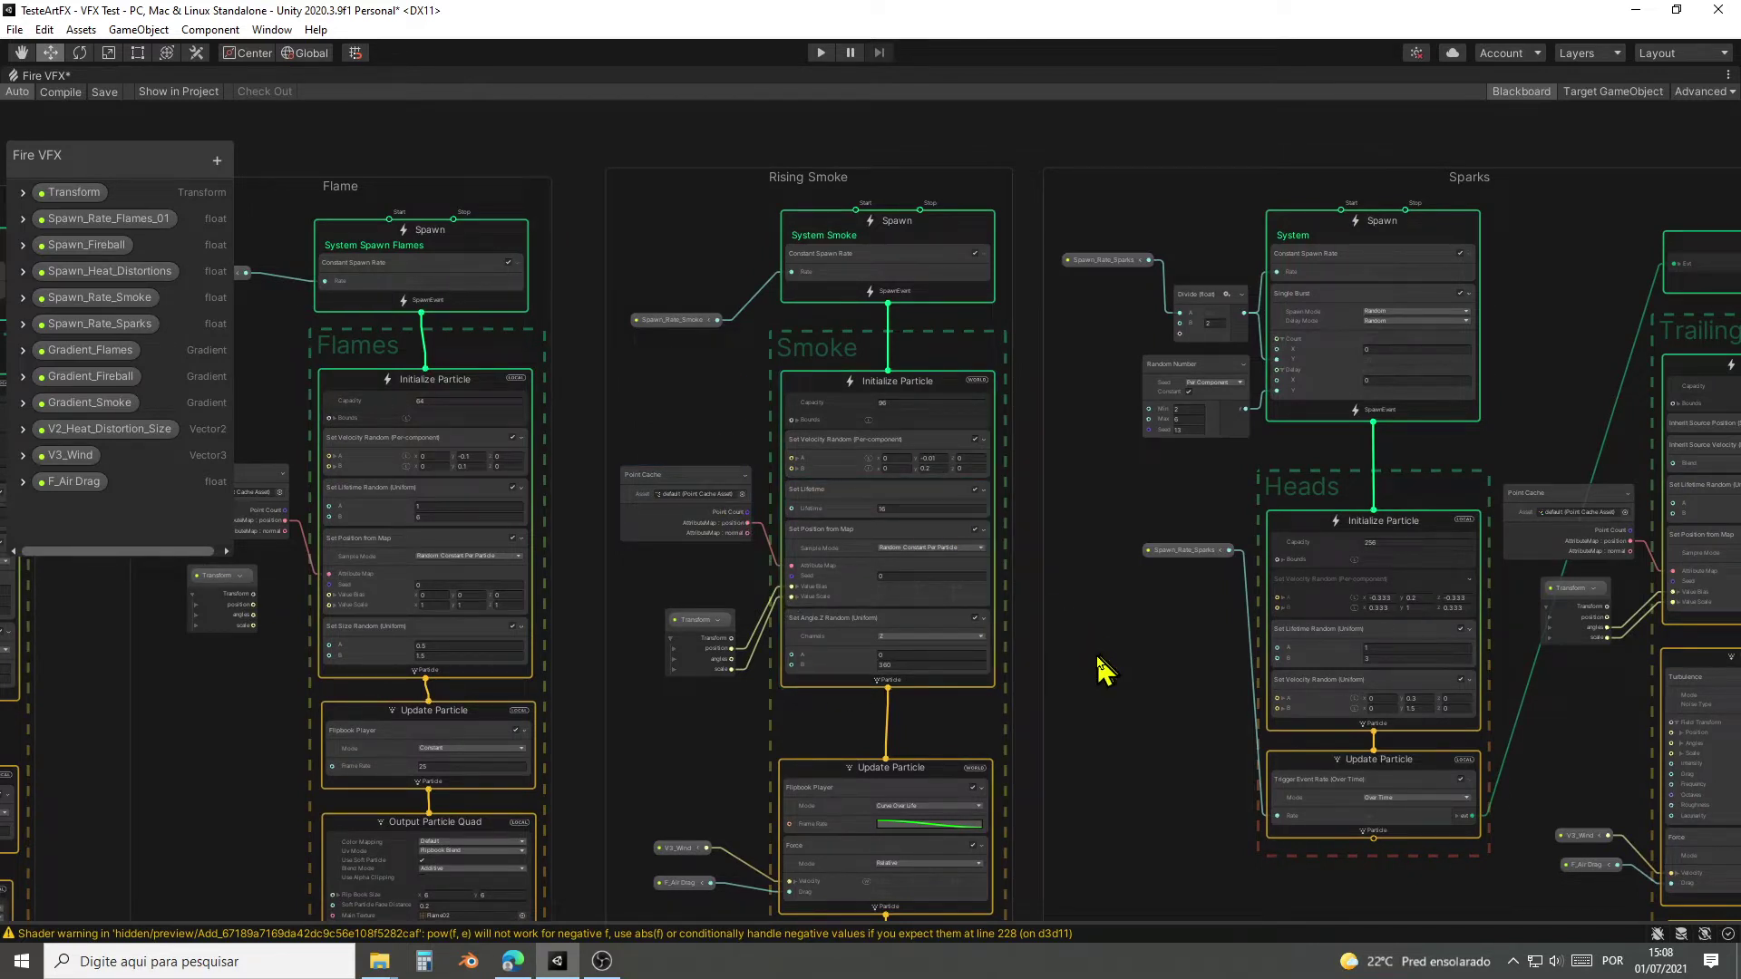
pyautogui.moveTo(1099, 655); pyautogui.dragTo(1094, 649, button='middle')
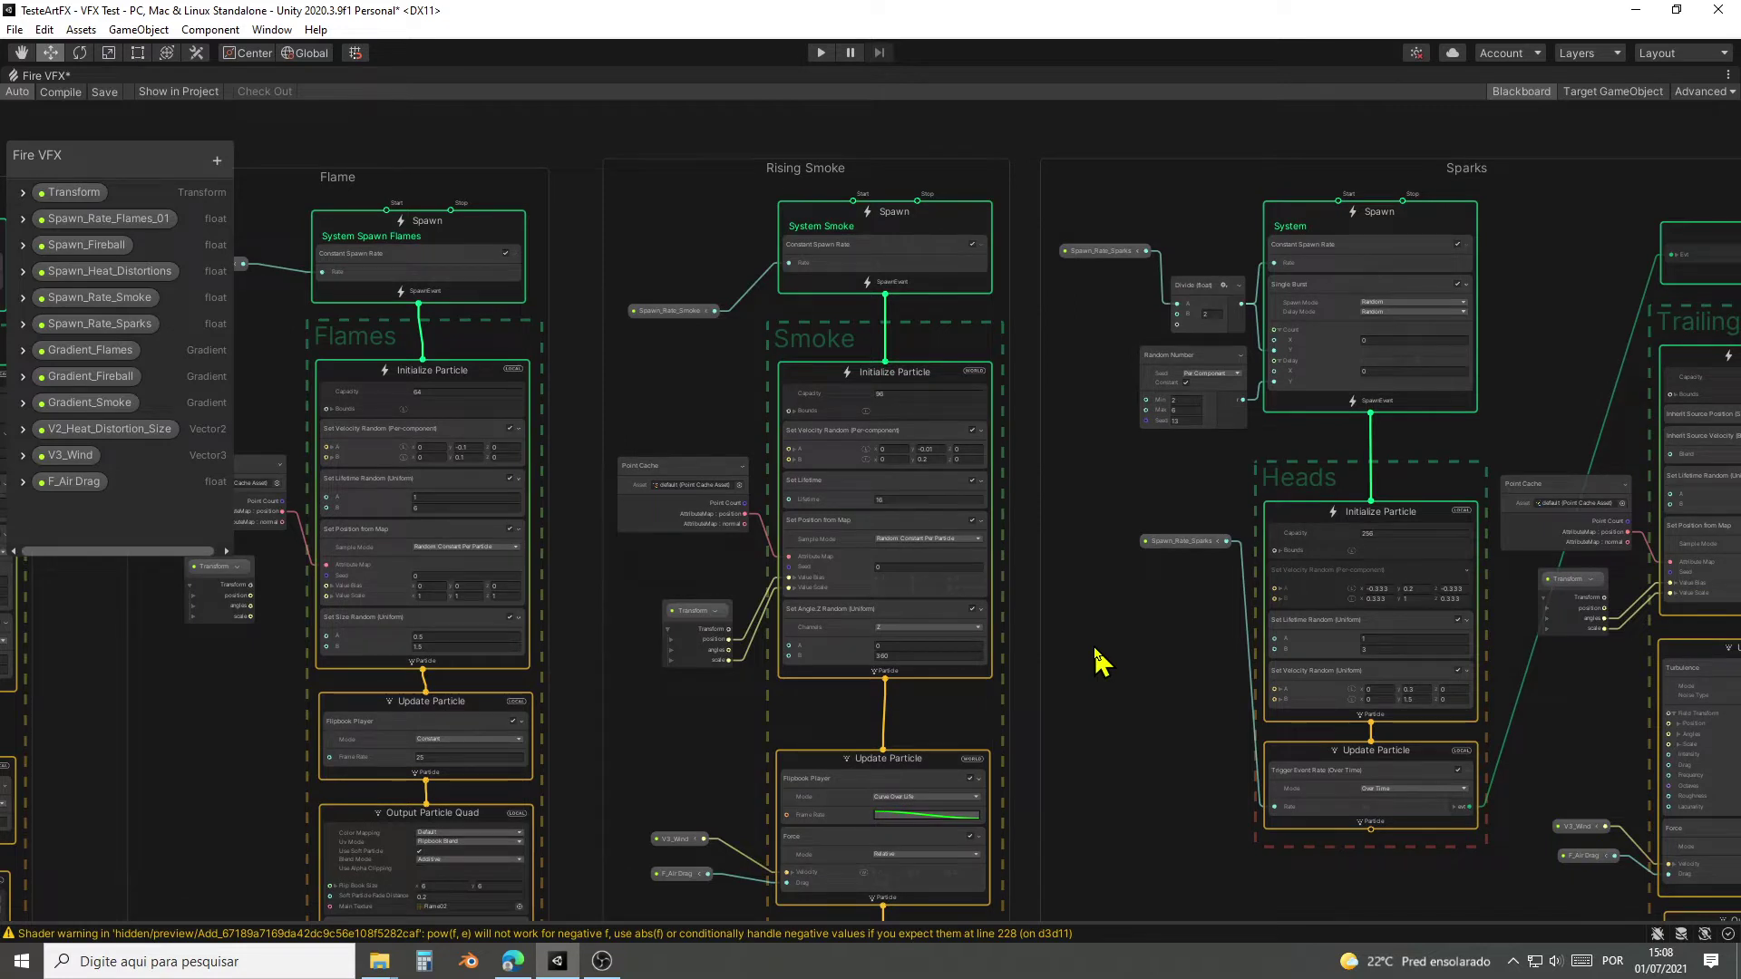
# Step: Move the Smoke system's Transform node up beneath its Point Cache node and inspect its position and scale connections
pyautogui.moveTo(1097, 654); pyautogui.dragTo(1088, 552, button='middle')
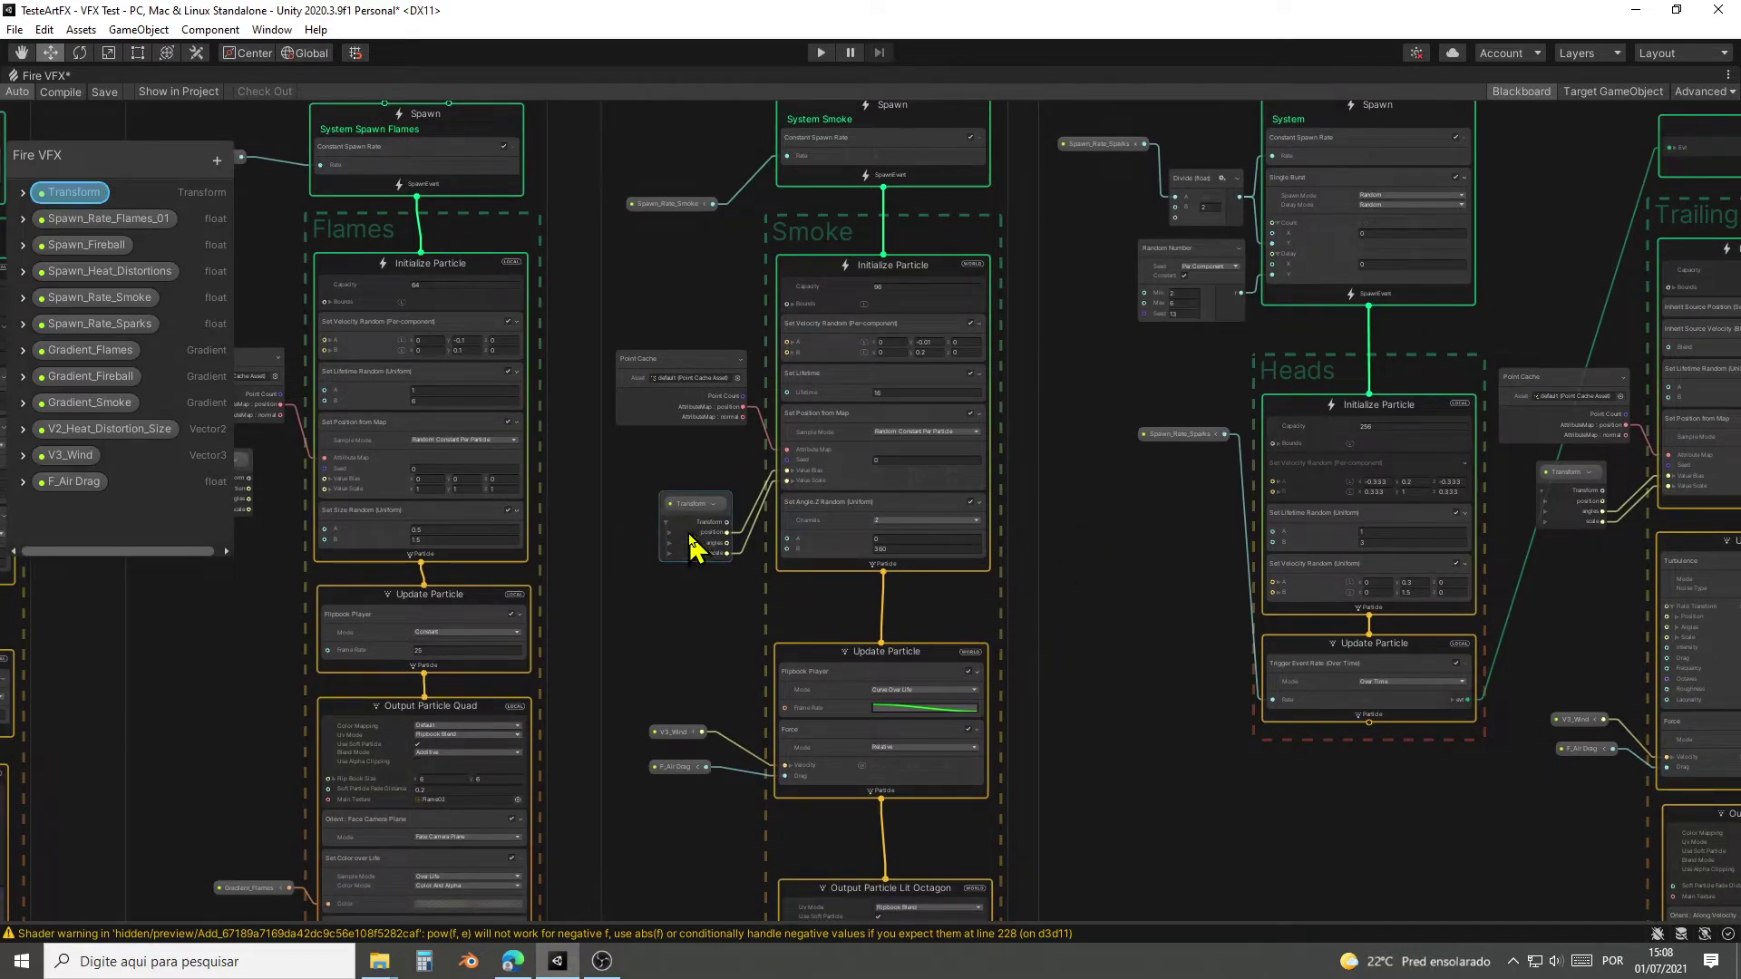
pyautogui.moveTo(696, 544); pyautogui.dragTo(662, 489)
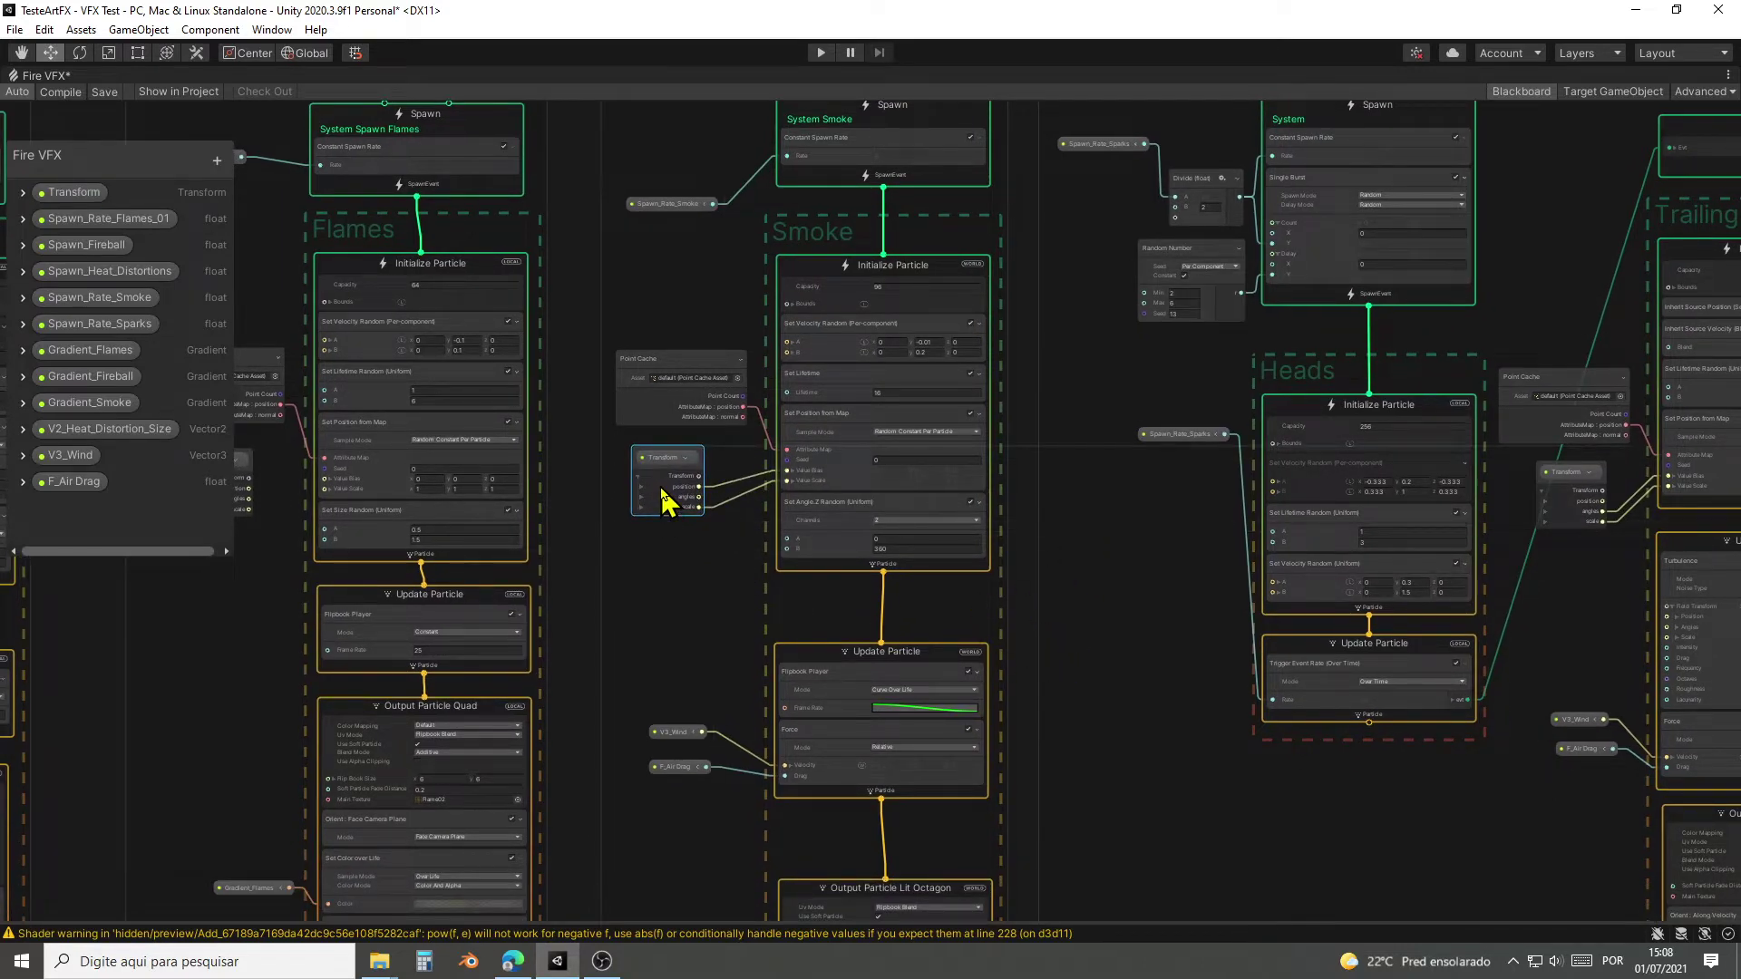
pyautogui.scroll(3, 666, 503)
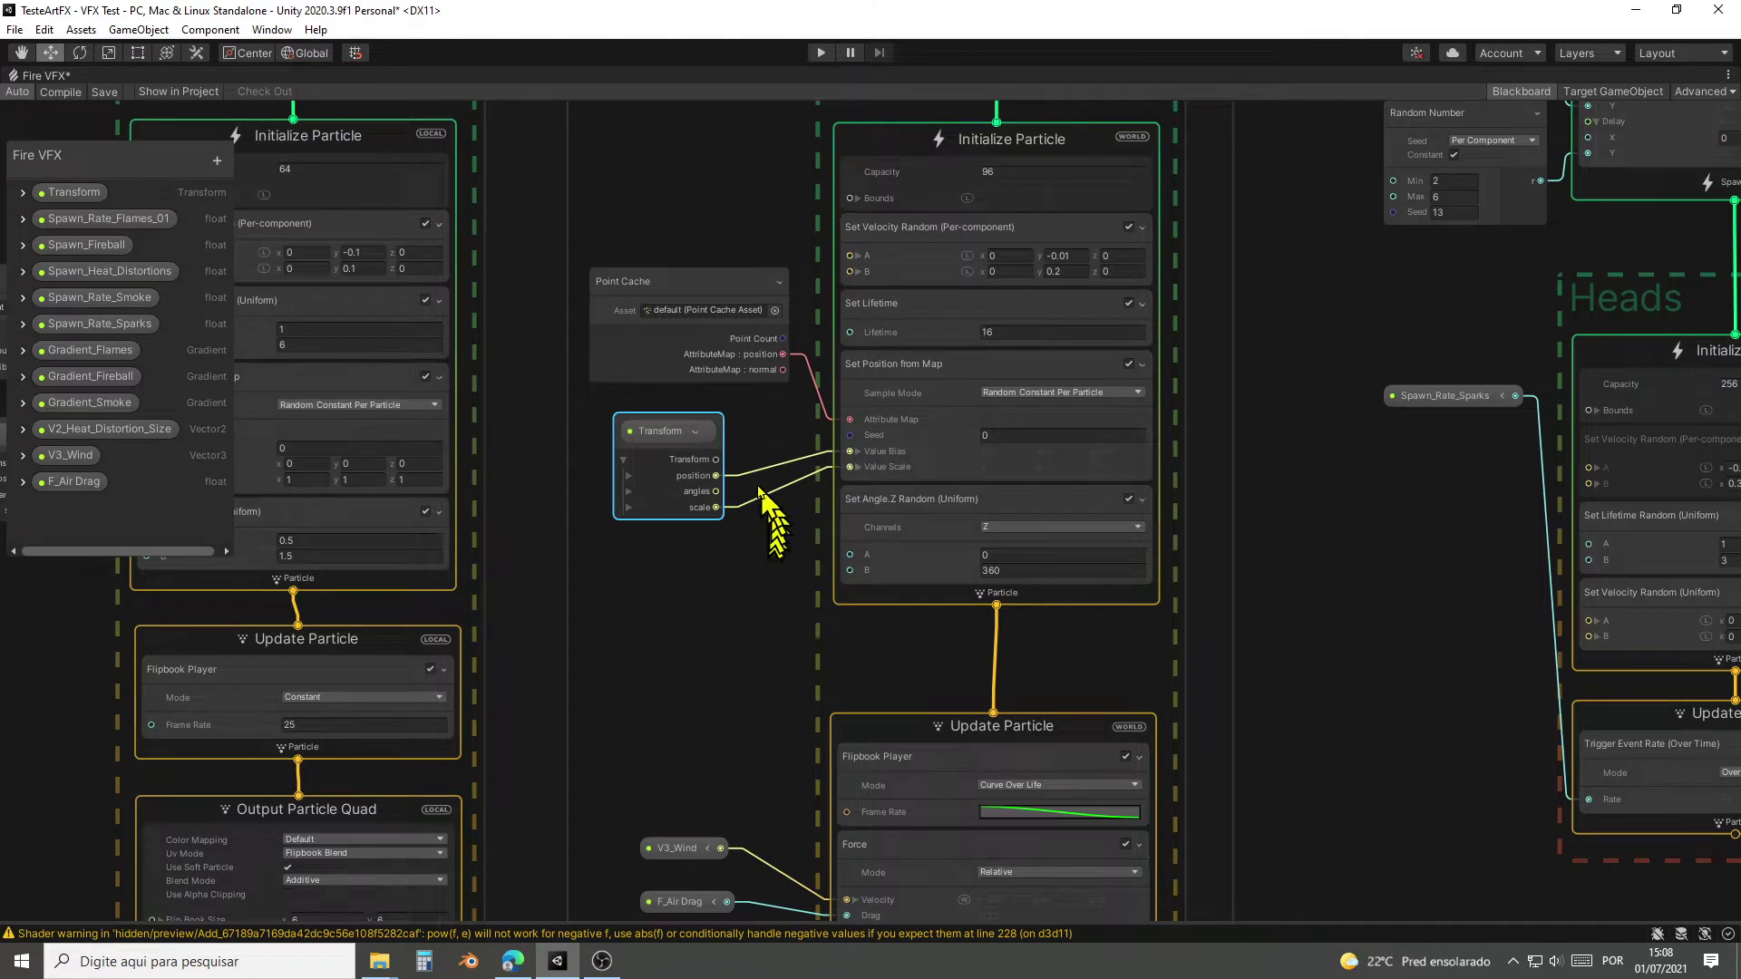
pyautogui.scroll(-1, 877, 559)
pyautogui.scroll(-1, 876, 559)
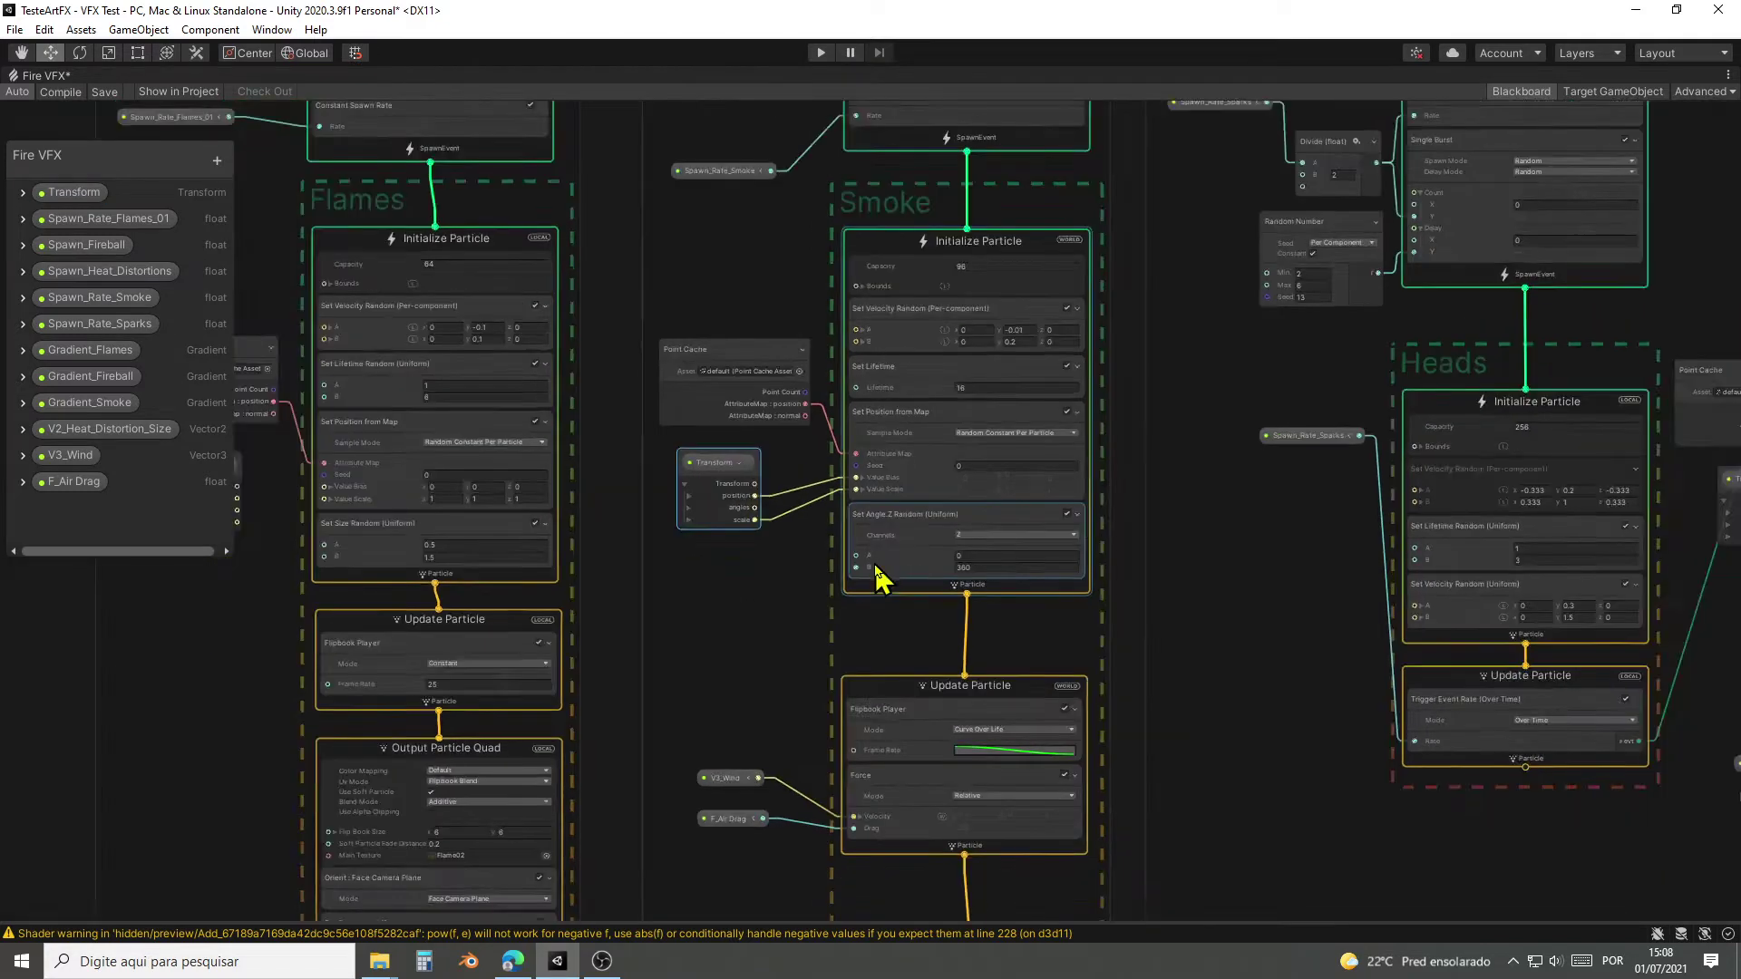
# Step: Examine the Sparks group's Heads and Trailing Sparks systems and return across the graph to the Distortions system
pyautogui.moveTo(1215, 576); pyautogui.dragTo(595, 646, button='middle')
pyautogui.scroll(-1, 696, 625)
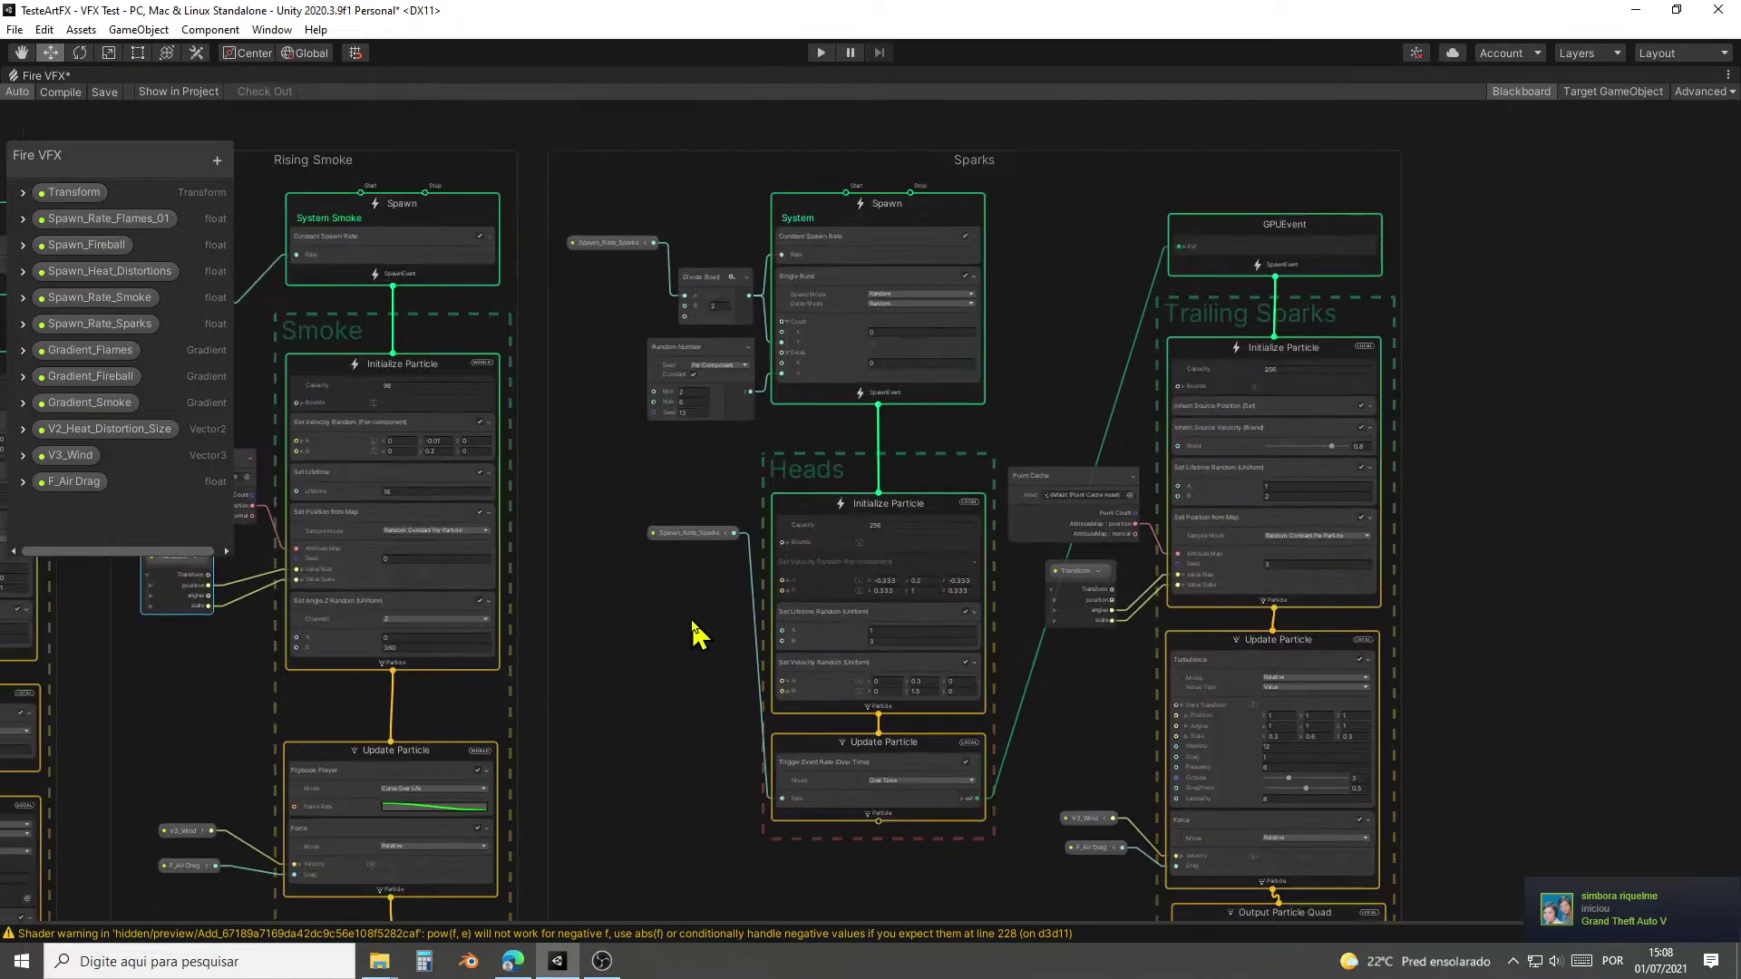
pyautogui.moveTo(1026, 409); pyautogui.dragTo(1005, 343, button='middle')
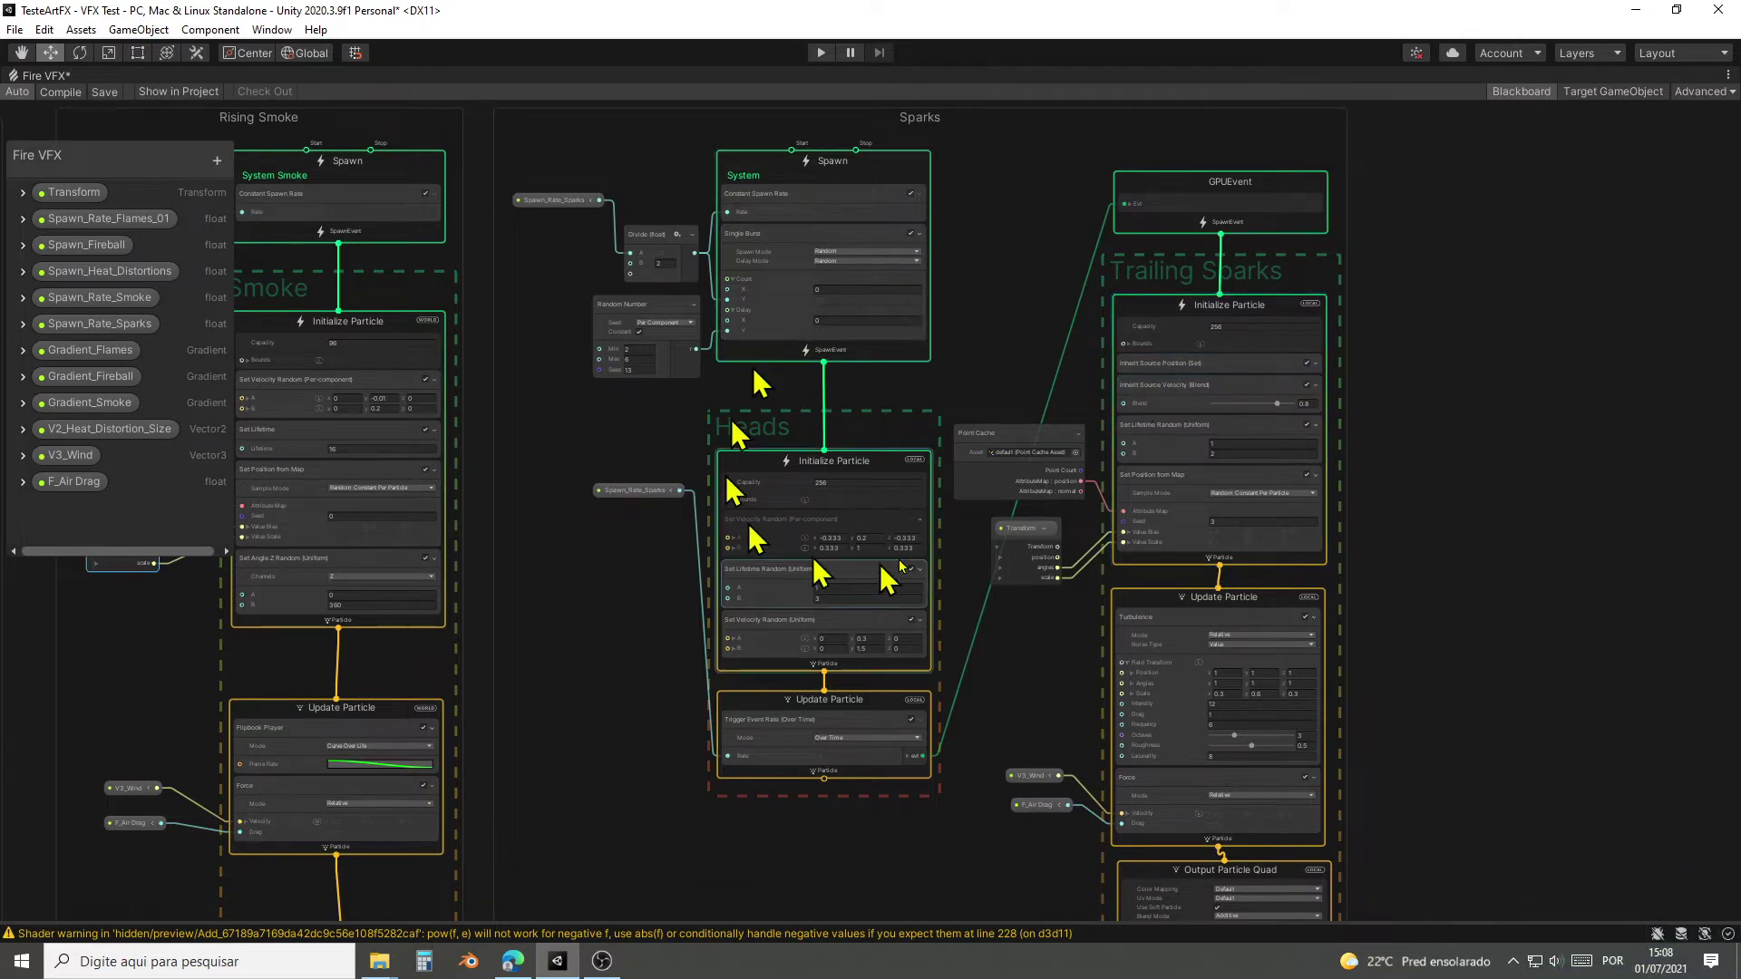
pyautogui.moveTo(1399, 622); pyautogui.dragTo(1442, 258, button='middle')
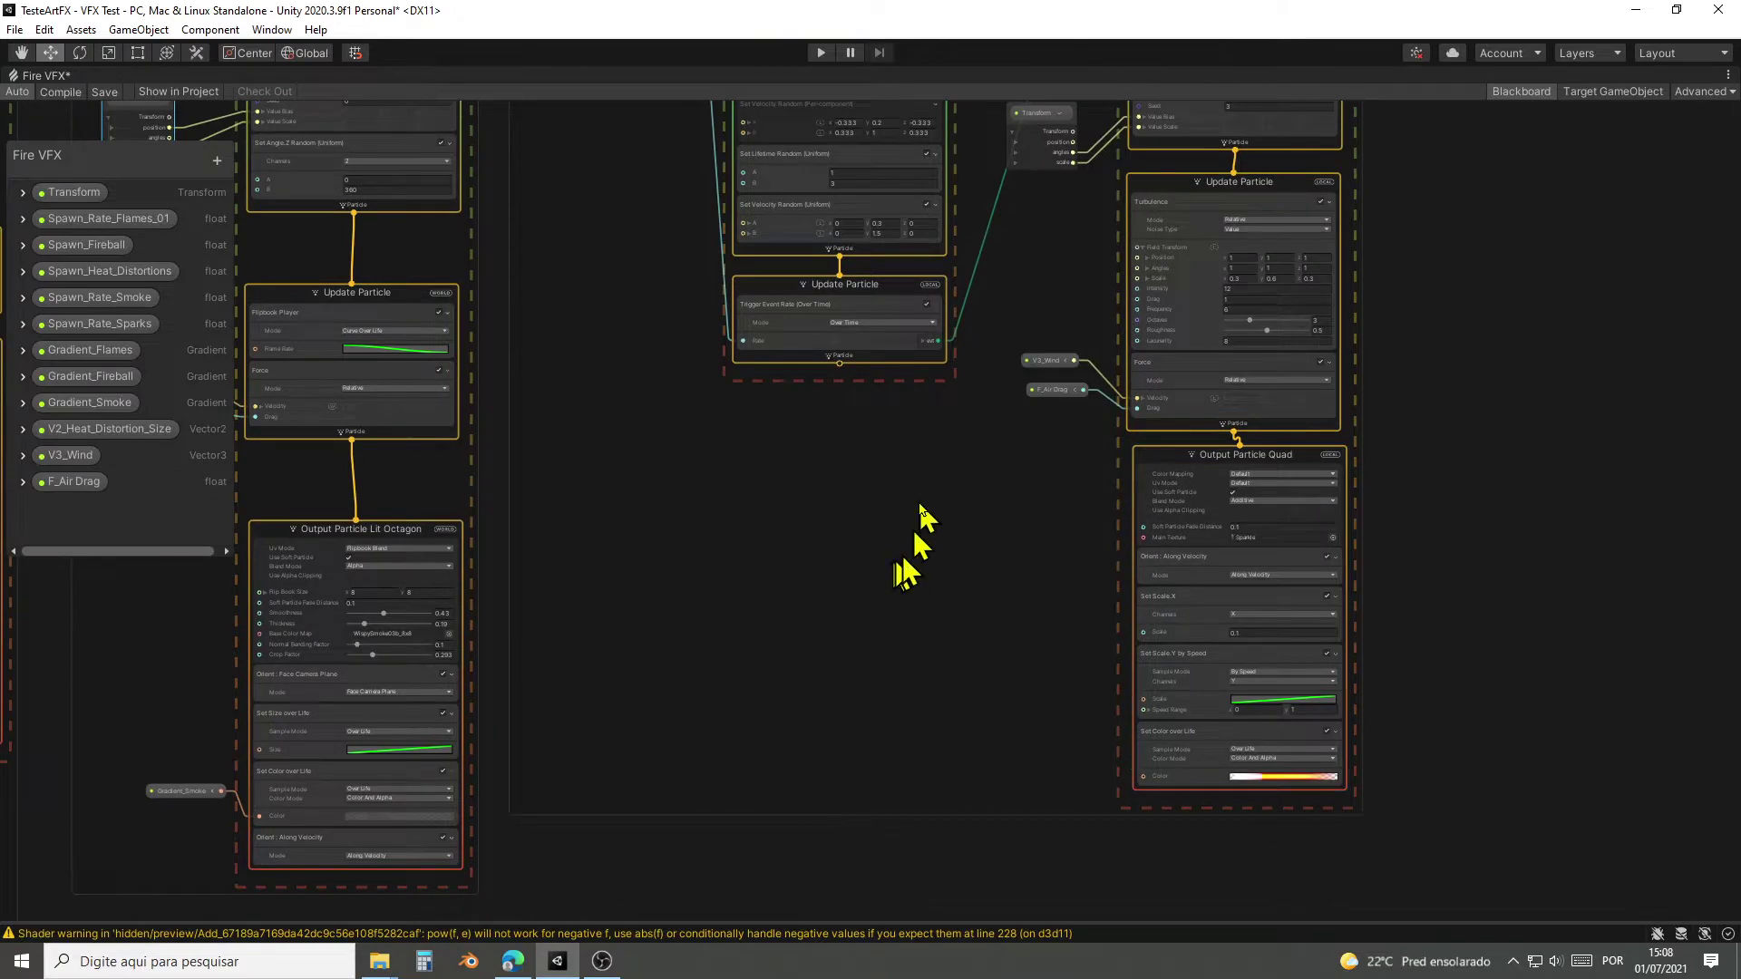
pyautogui.moveTo(917, 415); pyautogui.dragTo(1593, 646, button='middle')
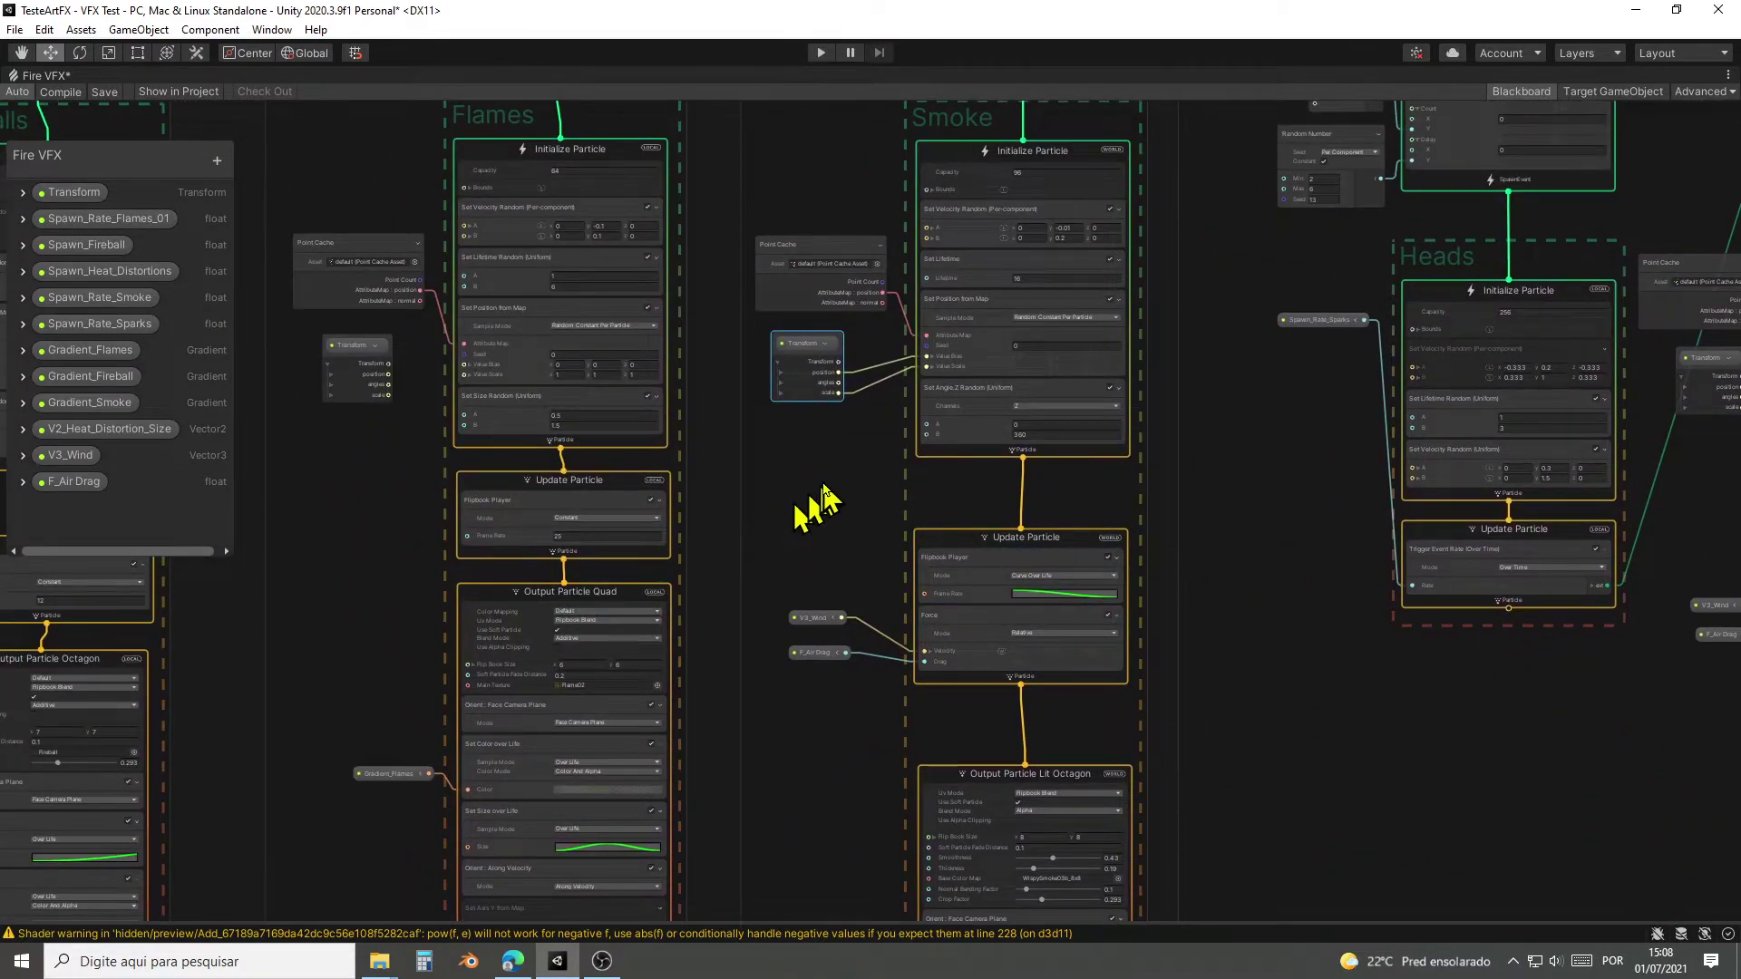
pyautogui.moveTo(823, 494); pyautogui.dragTo(1332, 508, button='middle')
pyautogui.moveTo(913, 532); pyautogui.dragTo(1424, 661, button='middle')
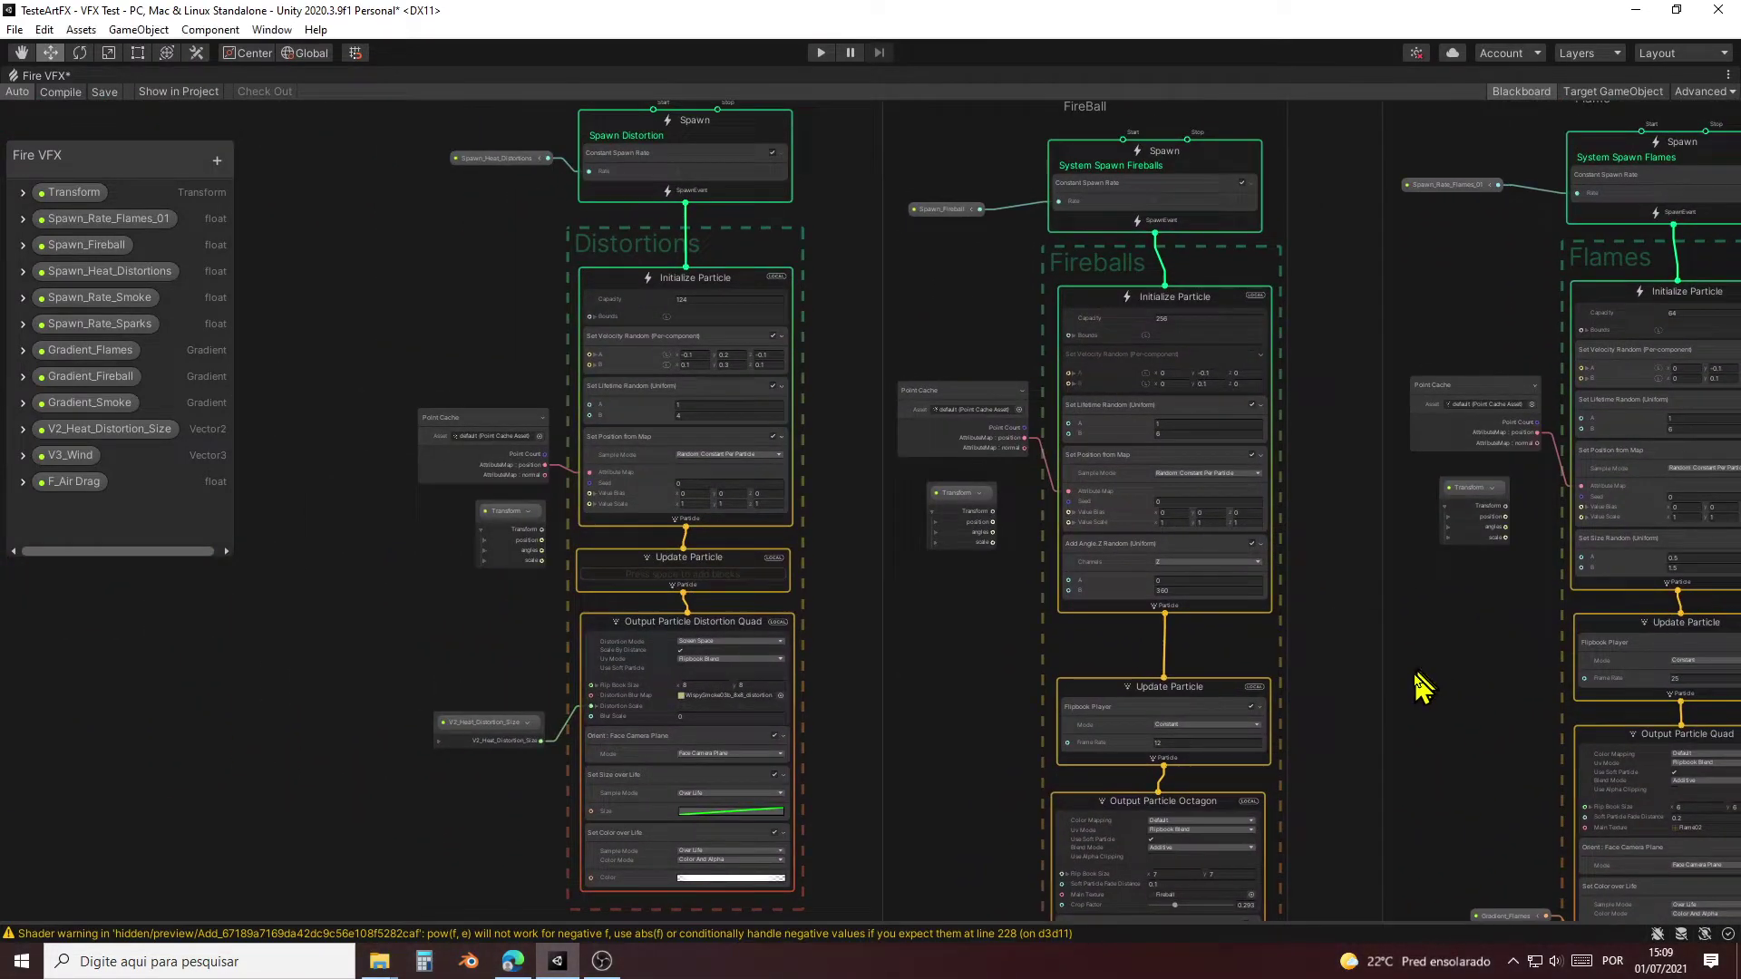
# Step: Restore the Fire VFX graph to the normal editor layout and select the robot's Fire VFX object to view its exposed properties
pyautogui.moveTo(109, 193)
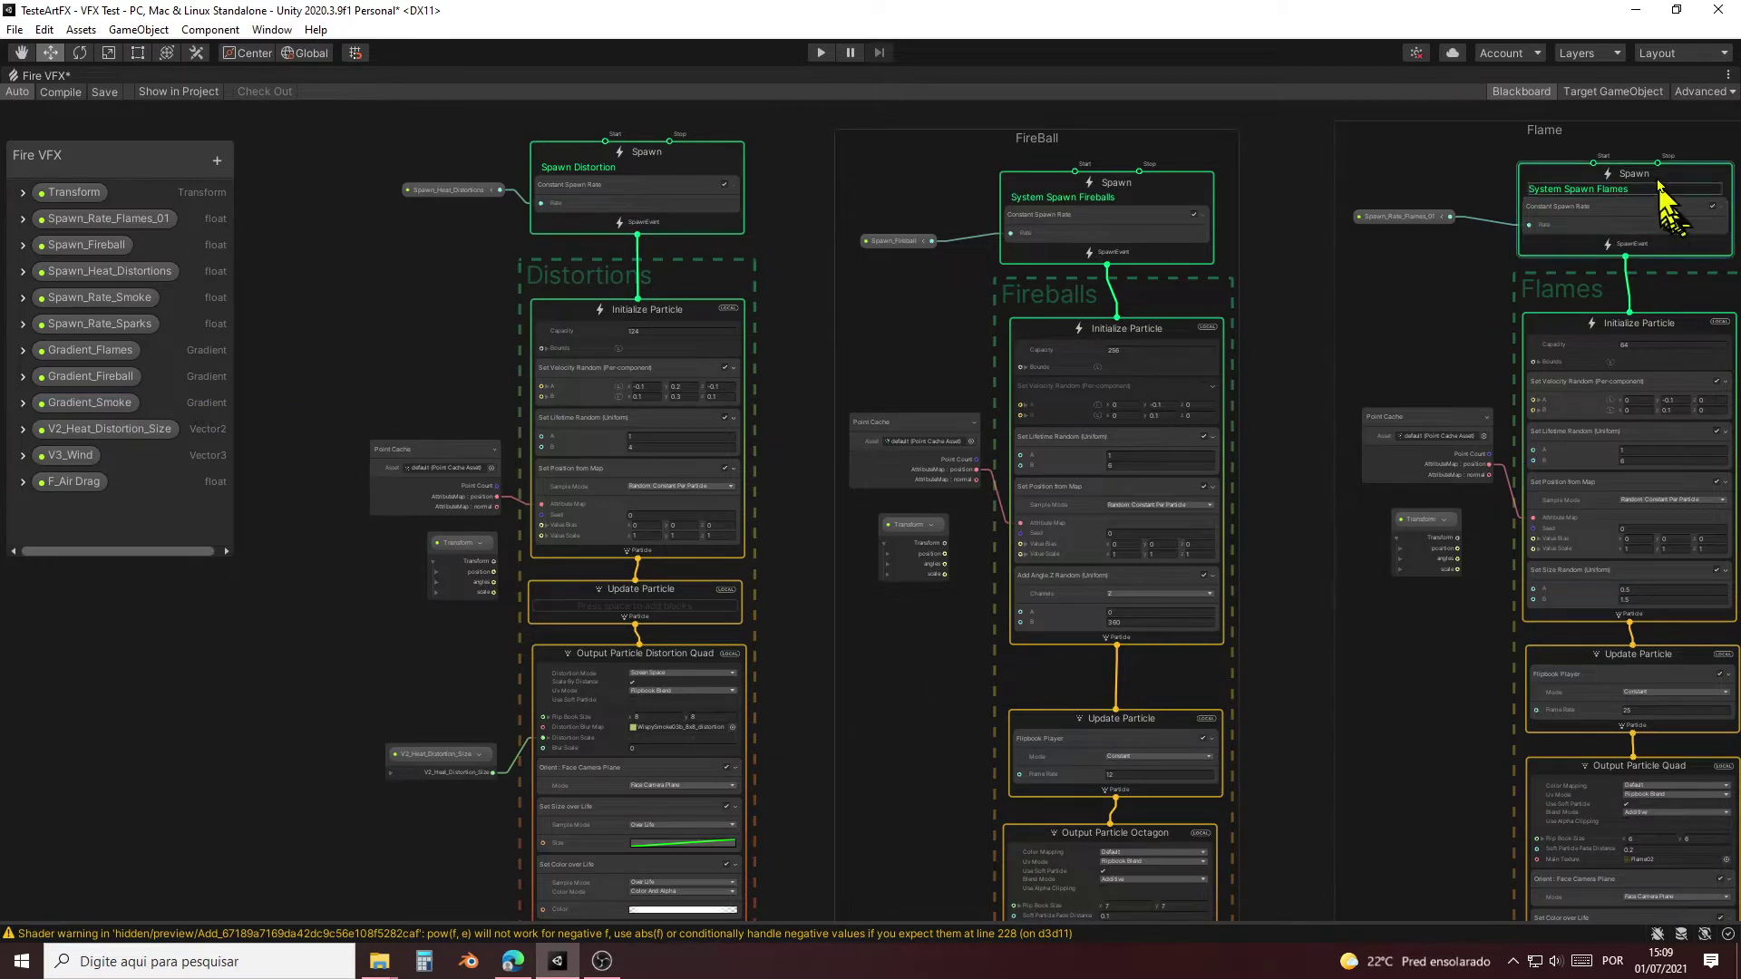
pyautogui.click(1727, 74)
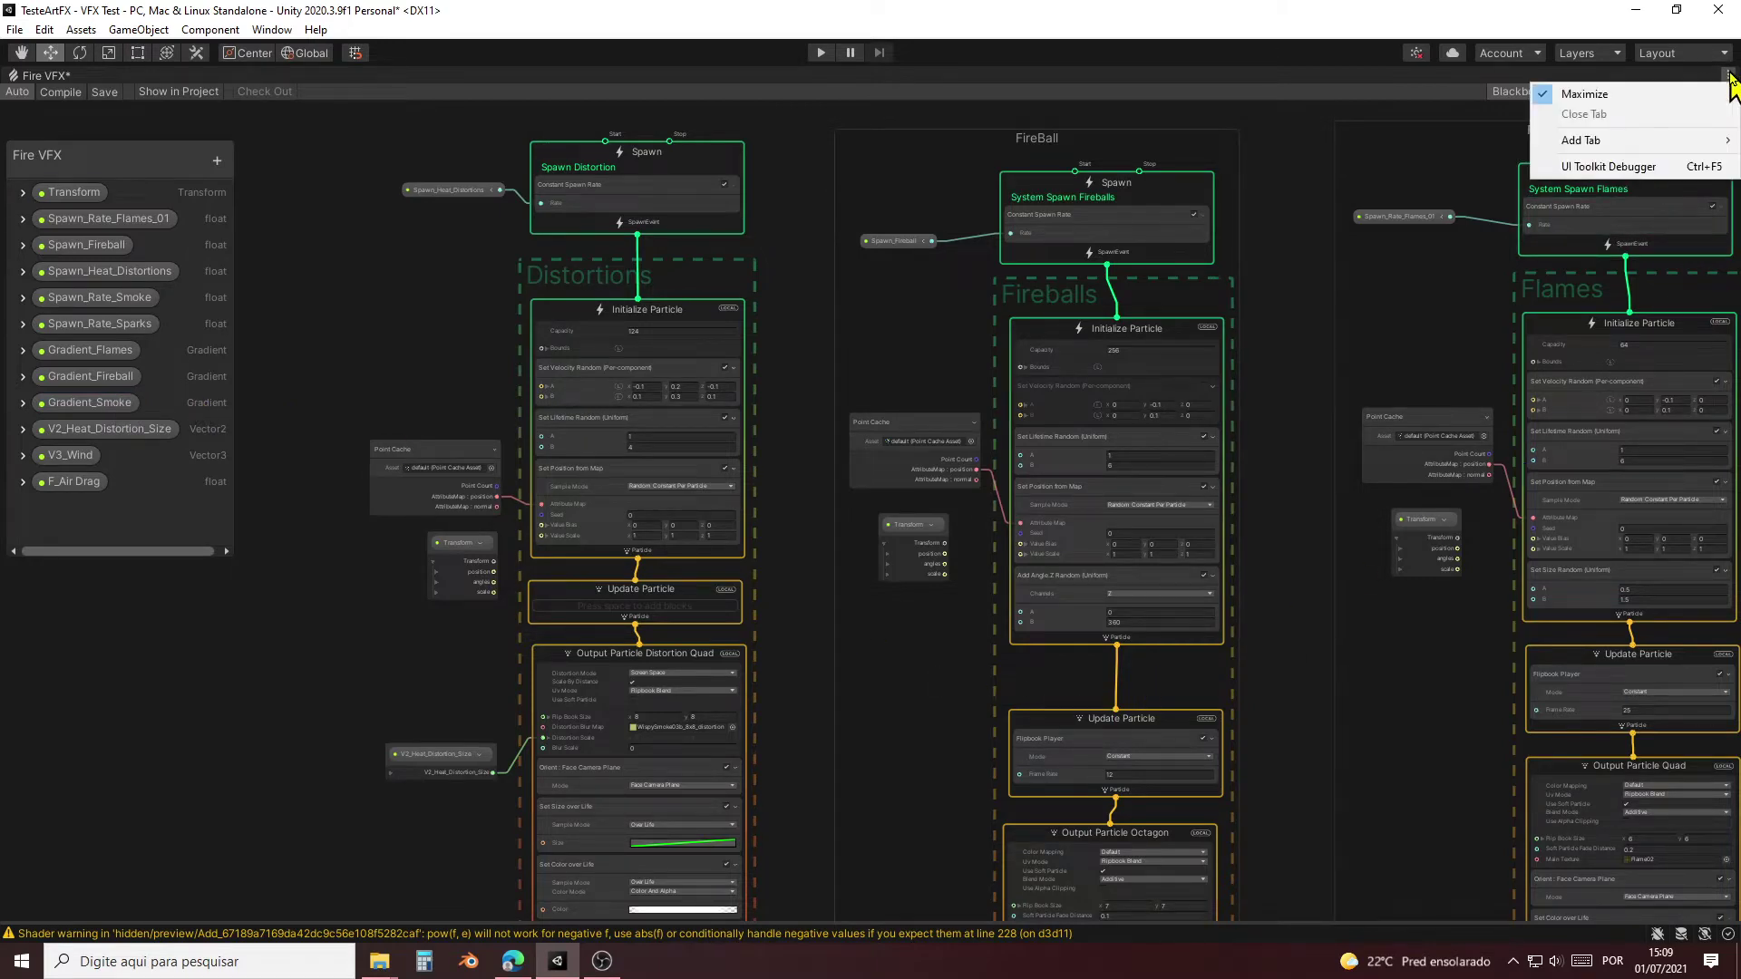
pyautogui.click(1673, 98)
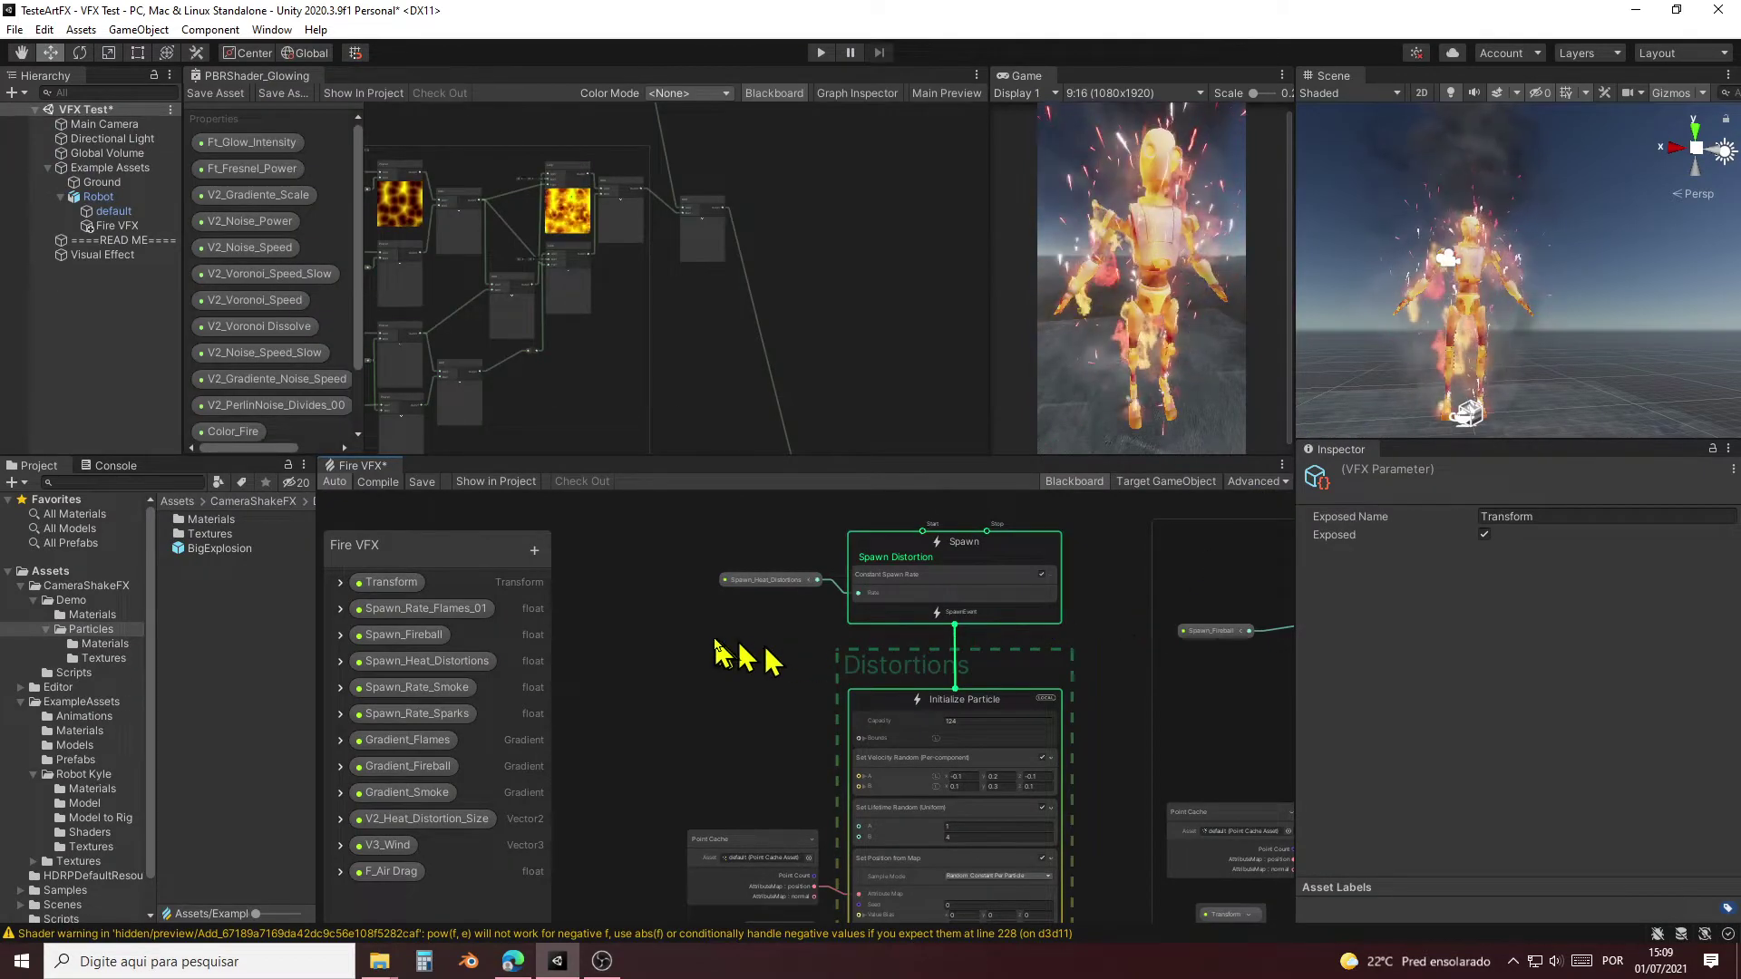
pyautogui.moveTo(699, 639); pyautogui.dragTo(563, 614, button='middle')
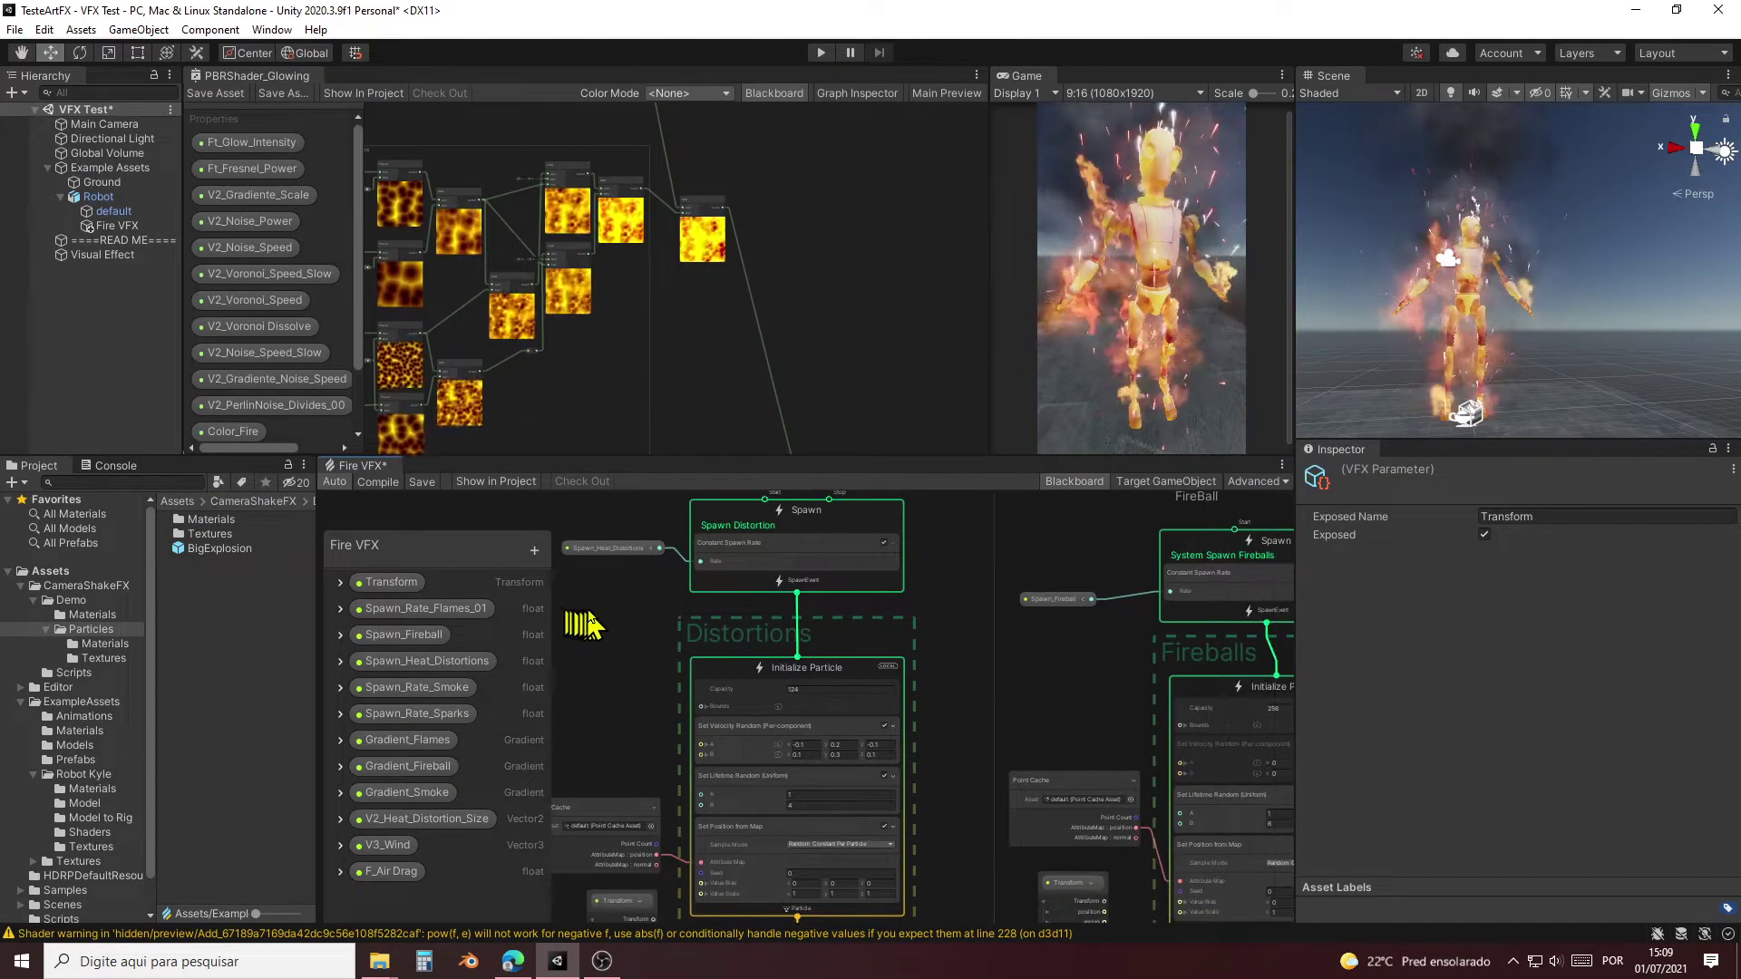
pyautogui.click(116, 226)
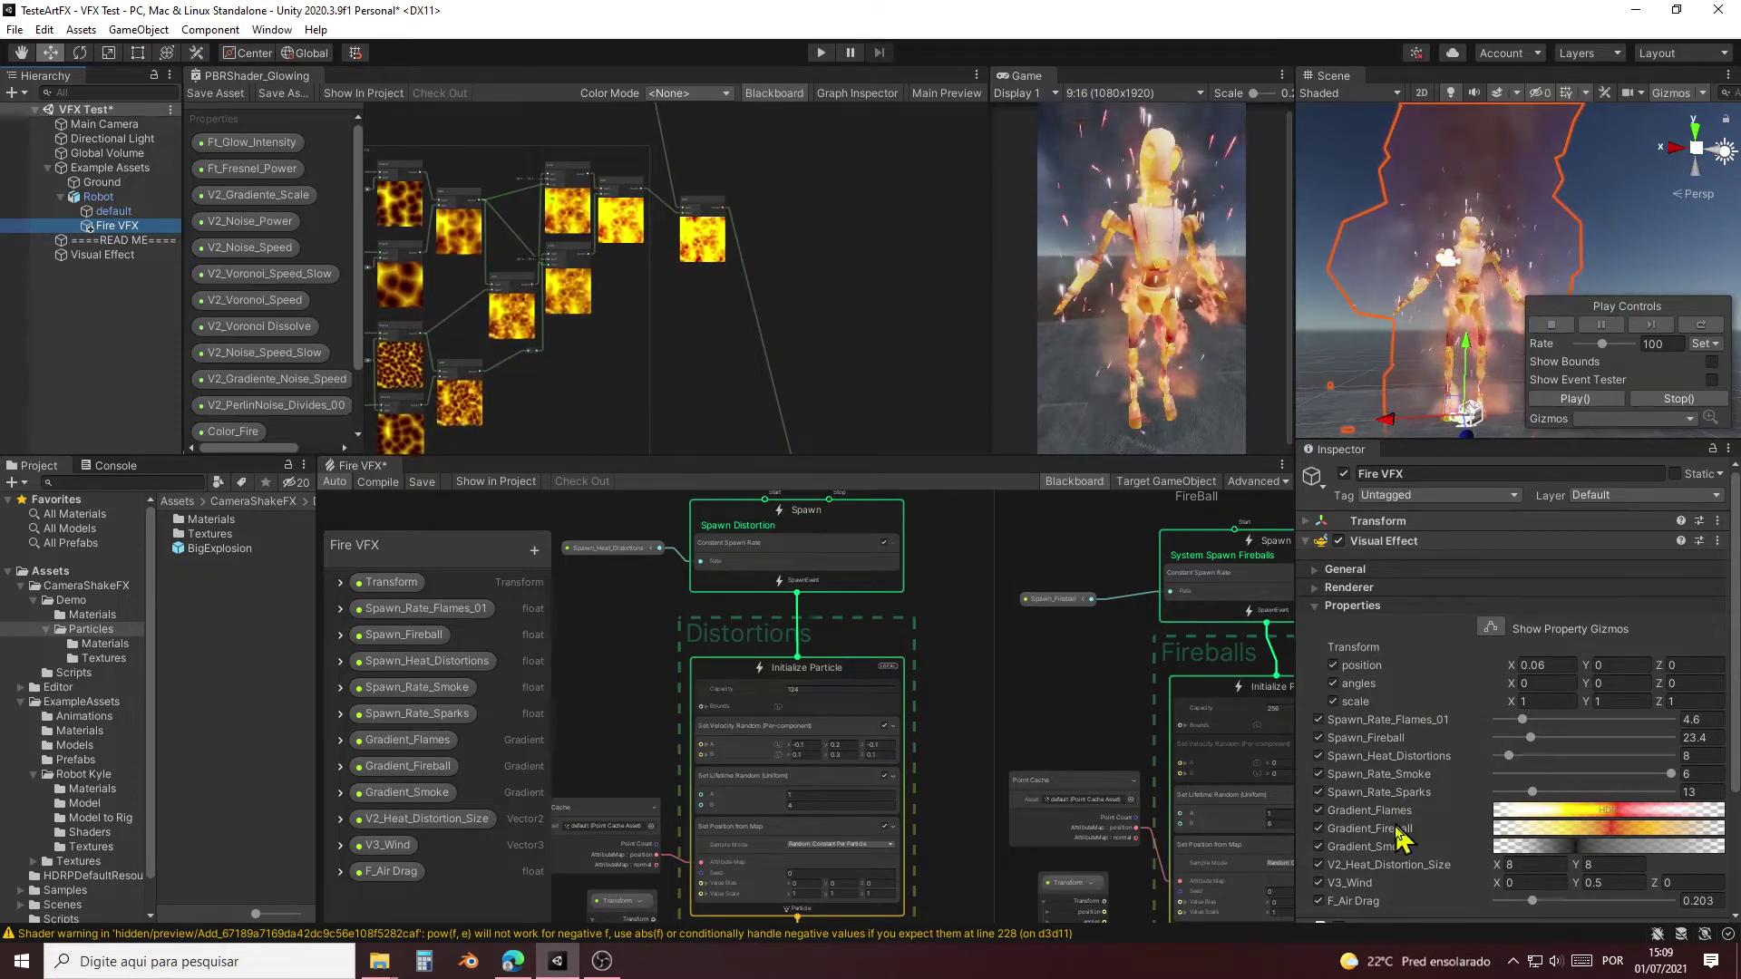
pyautogui.scroll(-3, 1420, 898)
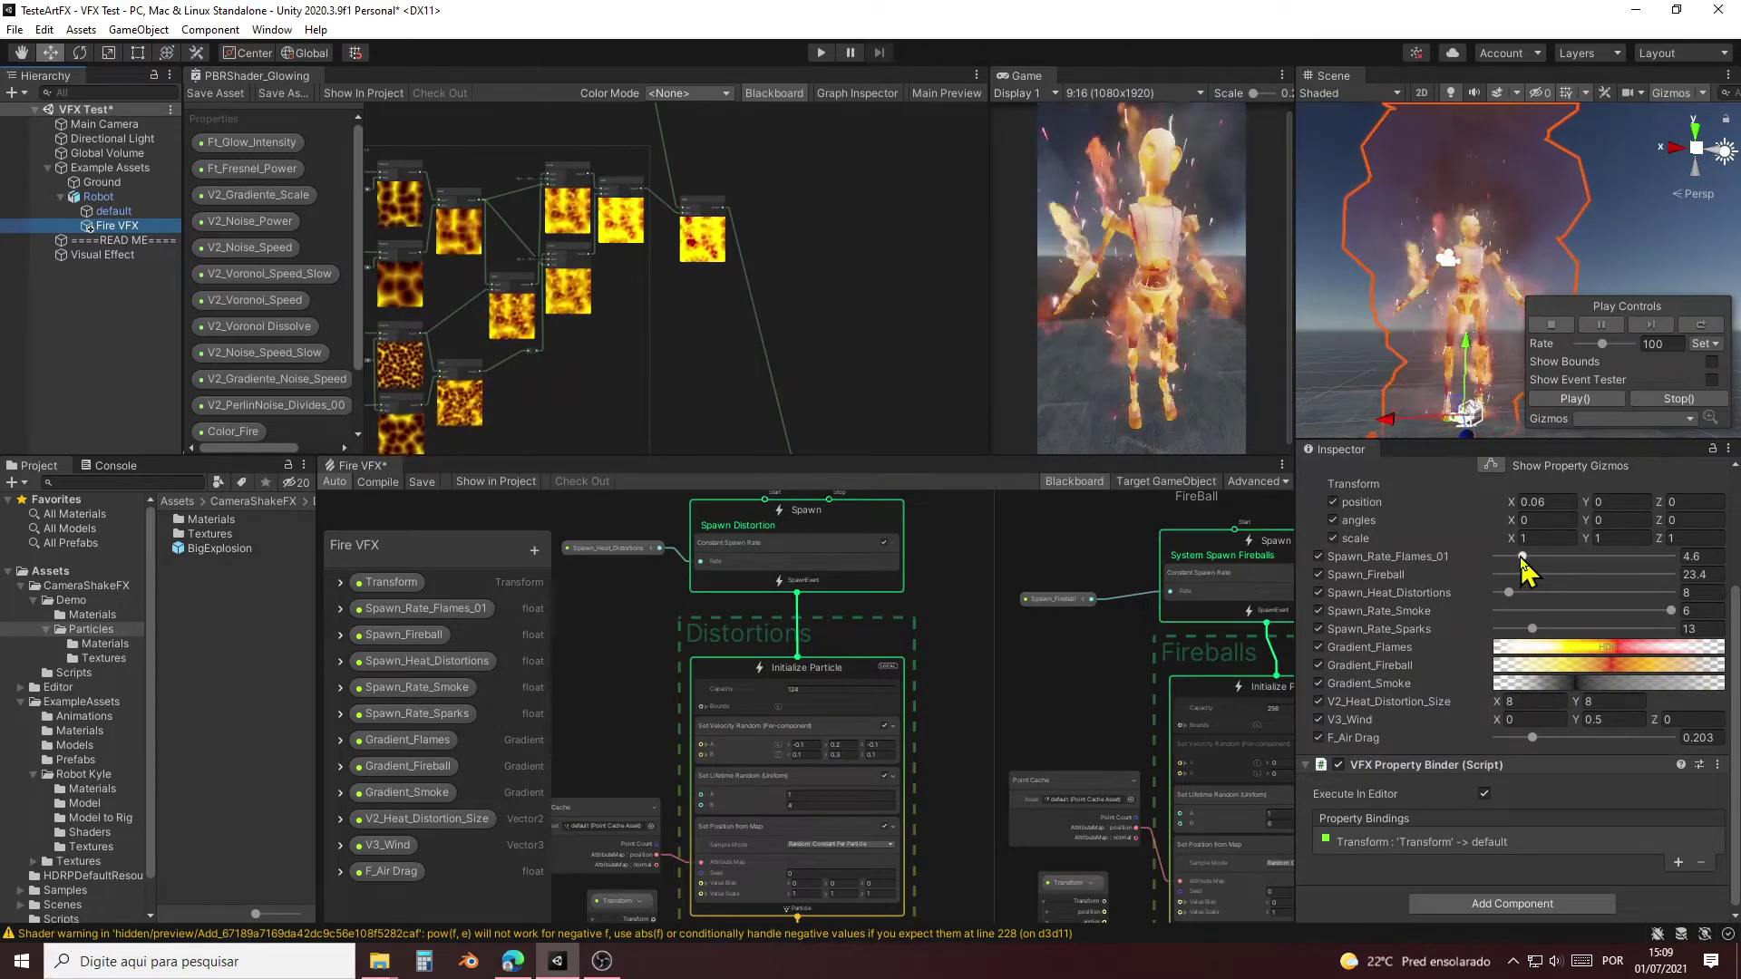
# Step: Isolate the flames by setting Spawn_Rate_Flames_01 to 14 and the fireball, heat distortion, smoke and sparks spawn rates to 0
pyautogui.moveTo(1522, 557); pyautogui.dragTo(1667, 556)
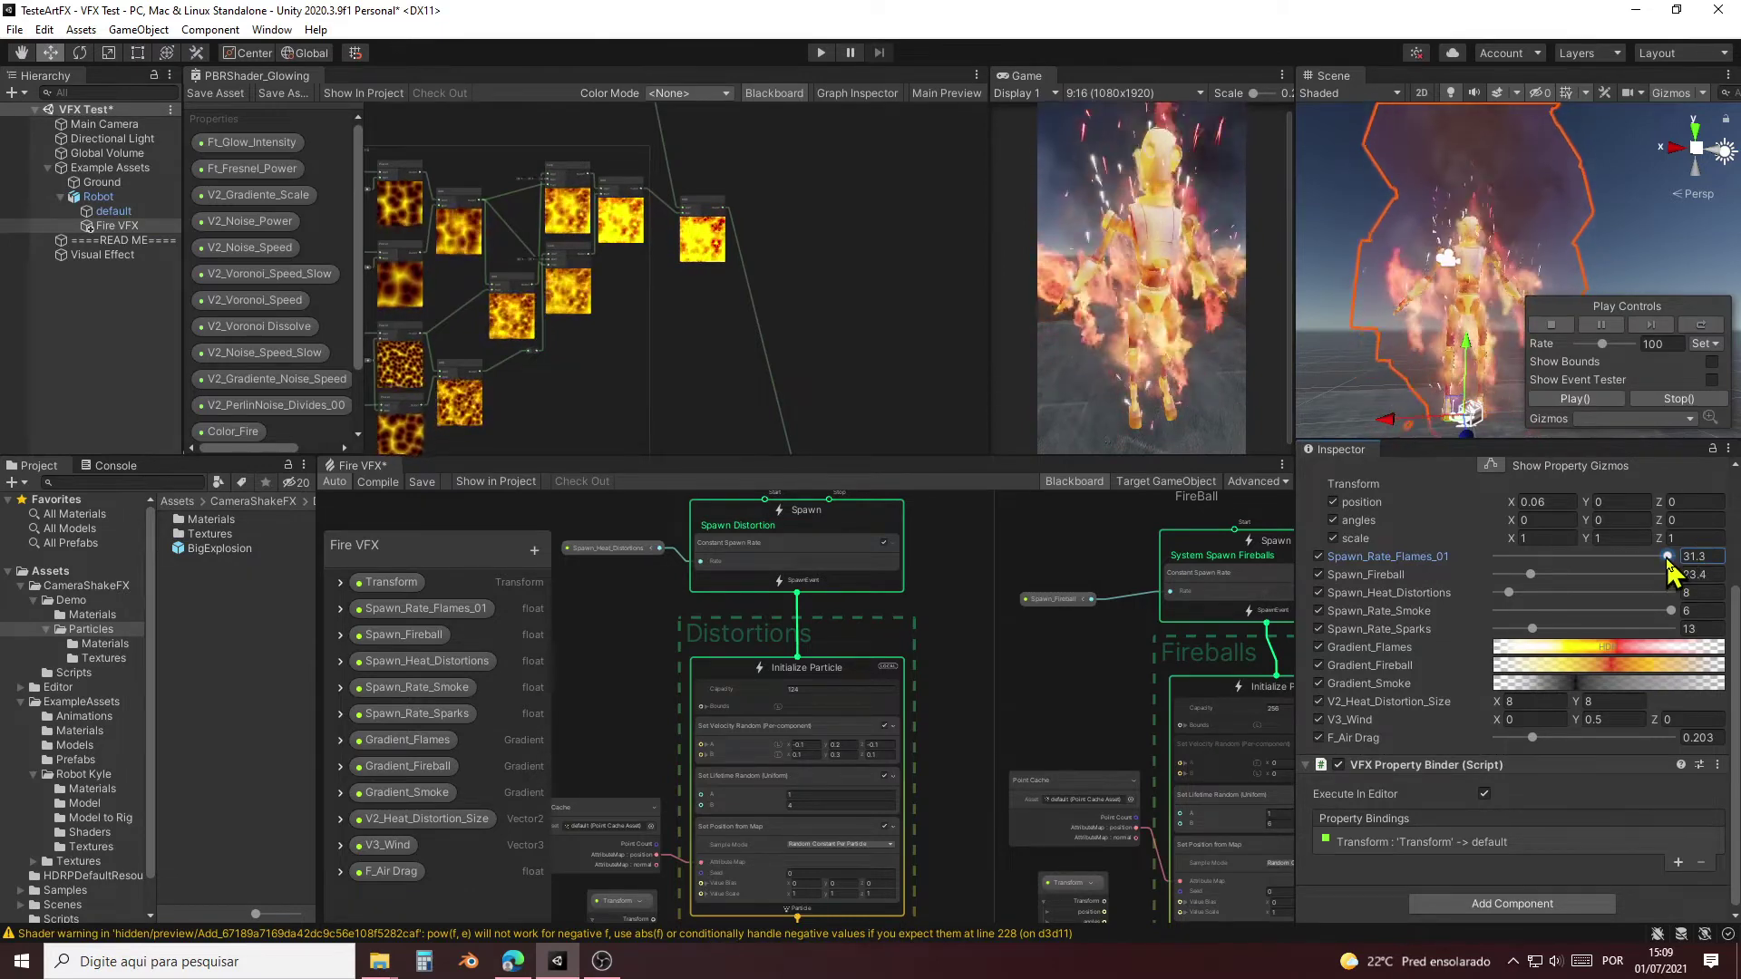
pyautogui.moveTo(1671, 559); pyautogui.dragTo(1467, 589)
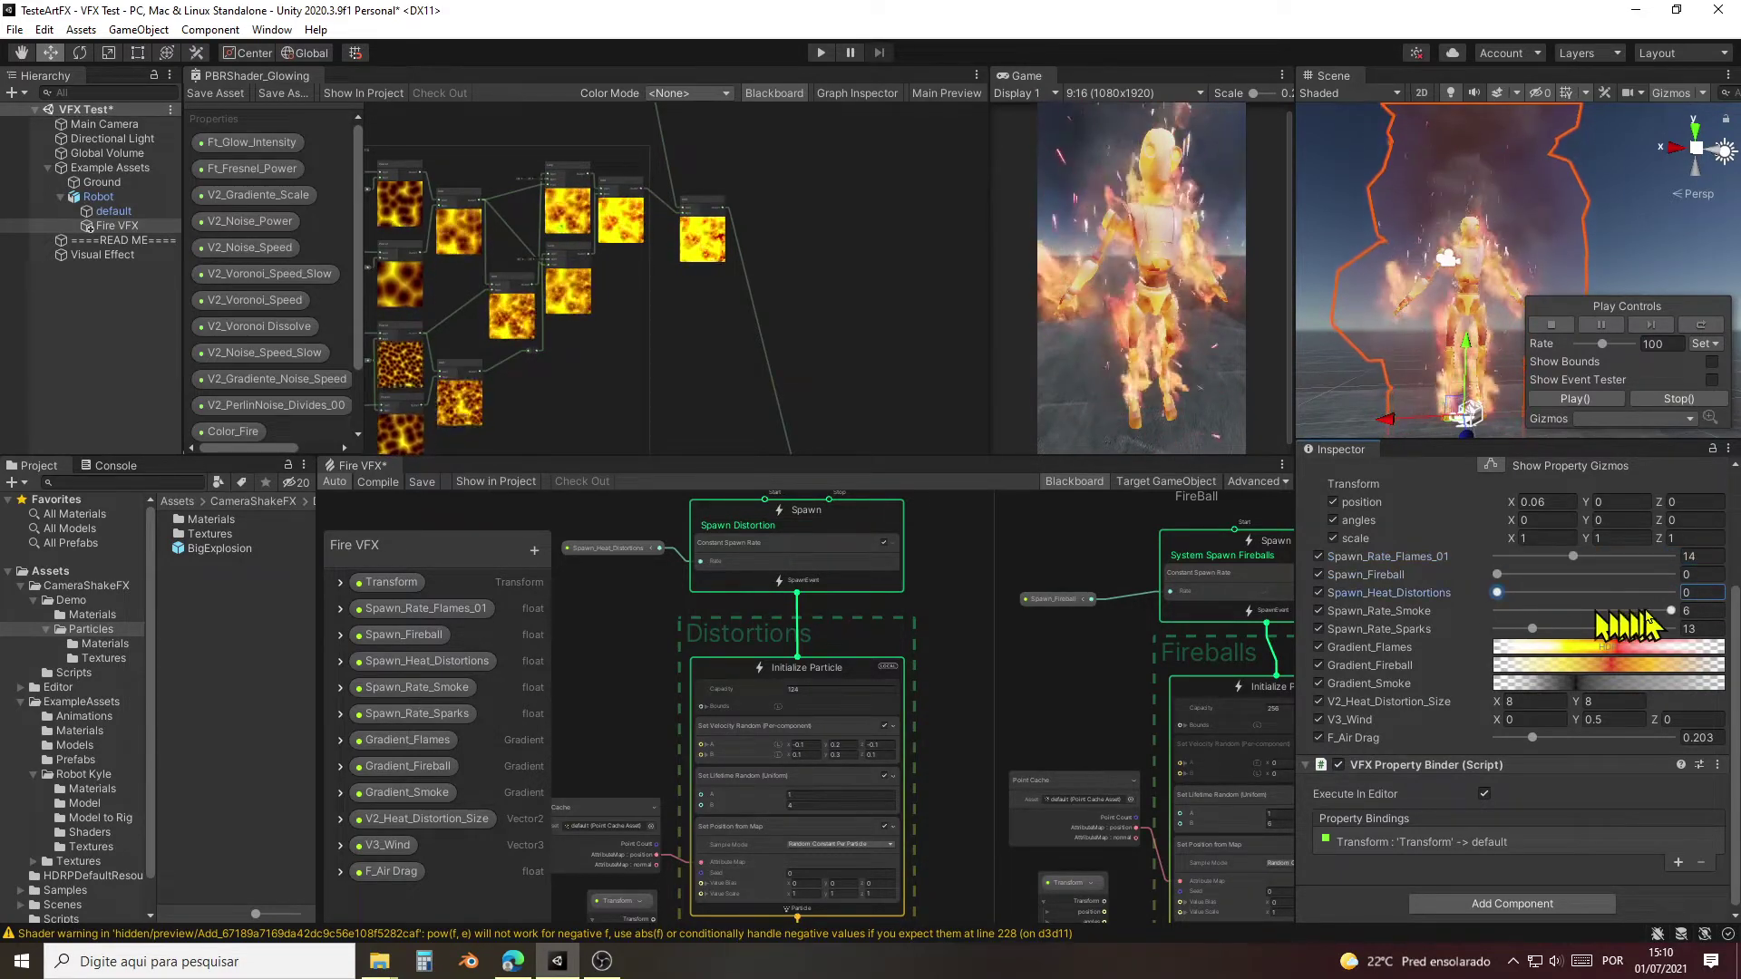
pyautogui.moveTo(1673, 613); pyautogui.dragTo(1487, 634)
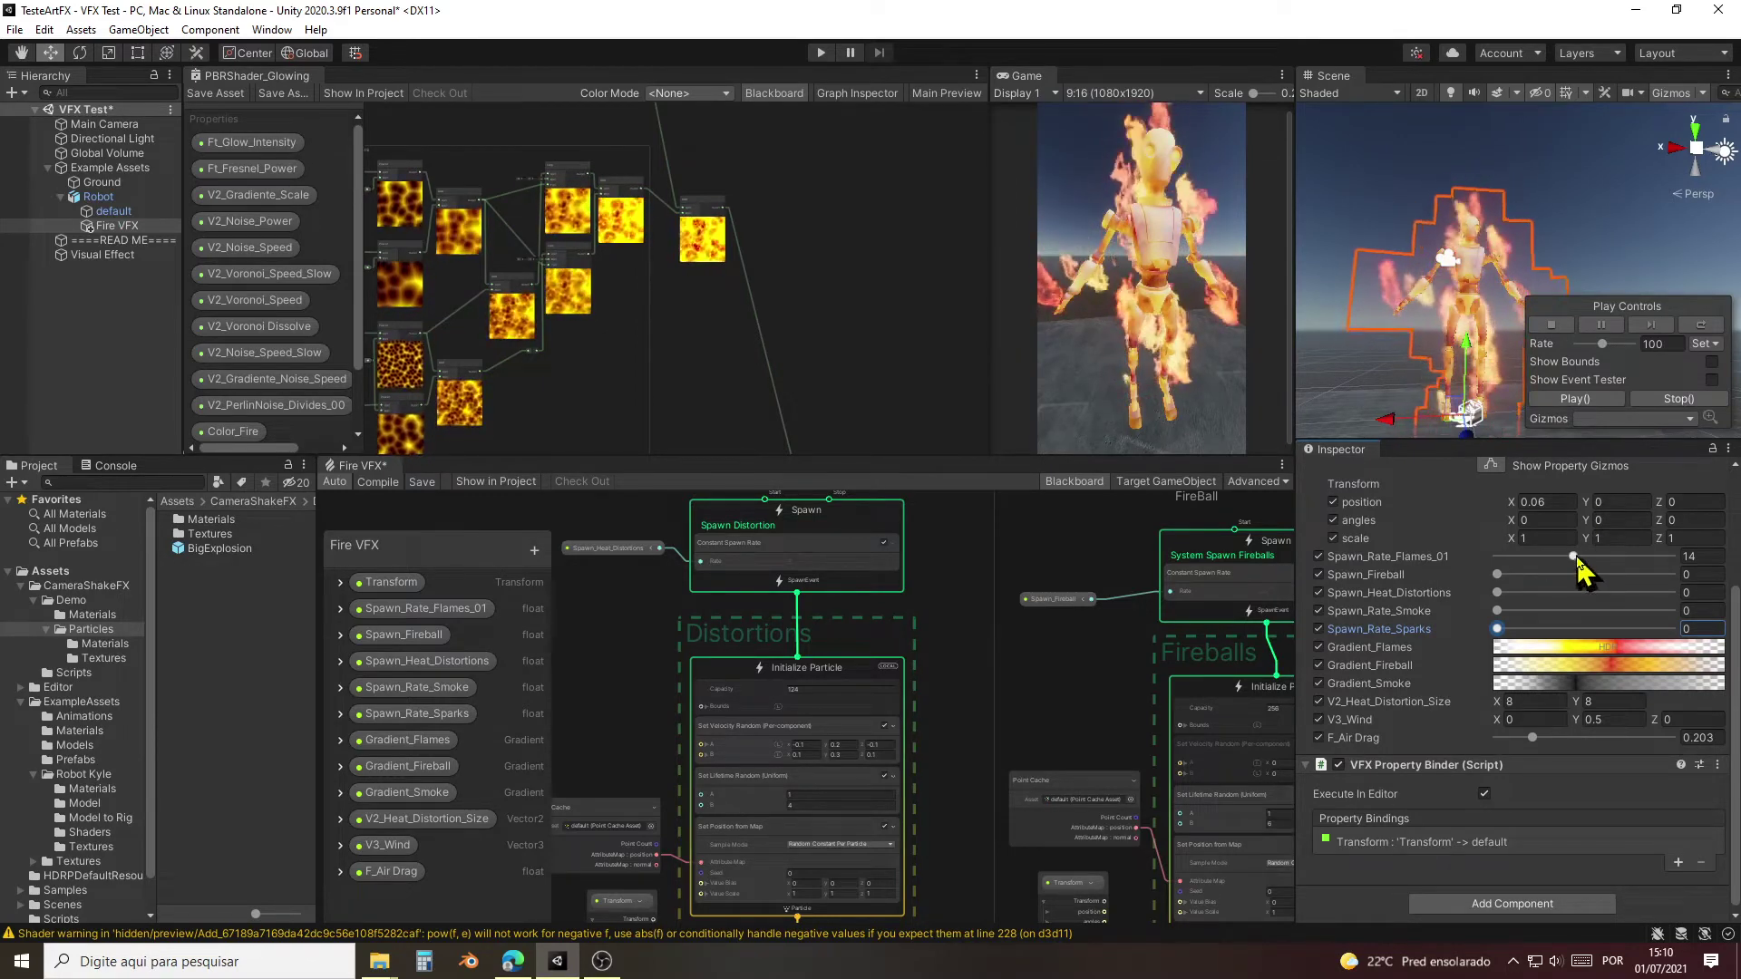
# Step: Preview the flames alone by varying Spawn_Rate_Flames_01 between 32 and 0, trying 5.6, and finish at 0
pyautogui.moveTo(1575, 557); pyautogui.dragTo(1683, 577)
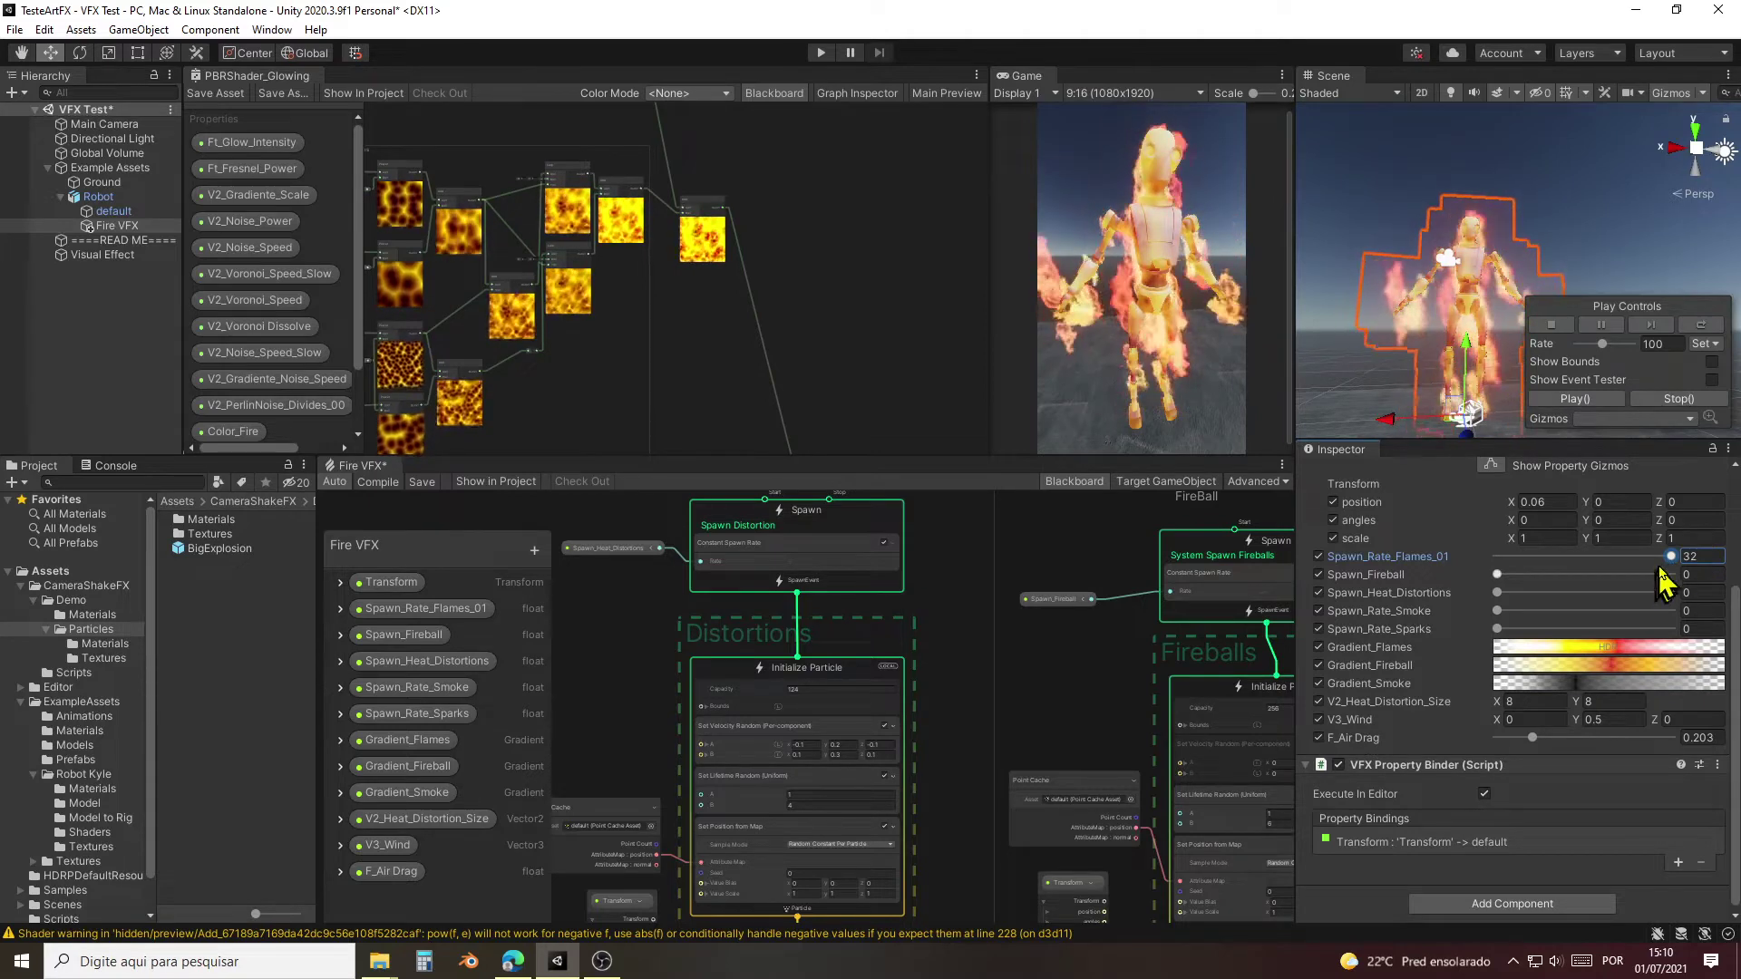
pyautogui.moveTo(1671, 560); pyautogui.dragTo(1494, 562)
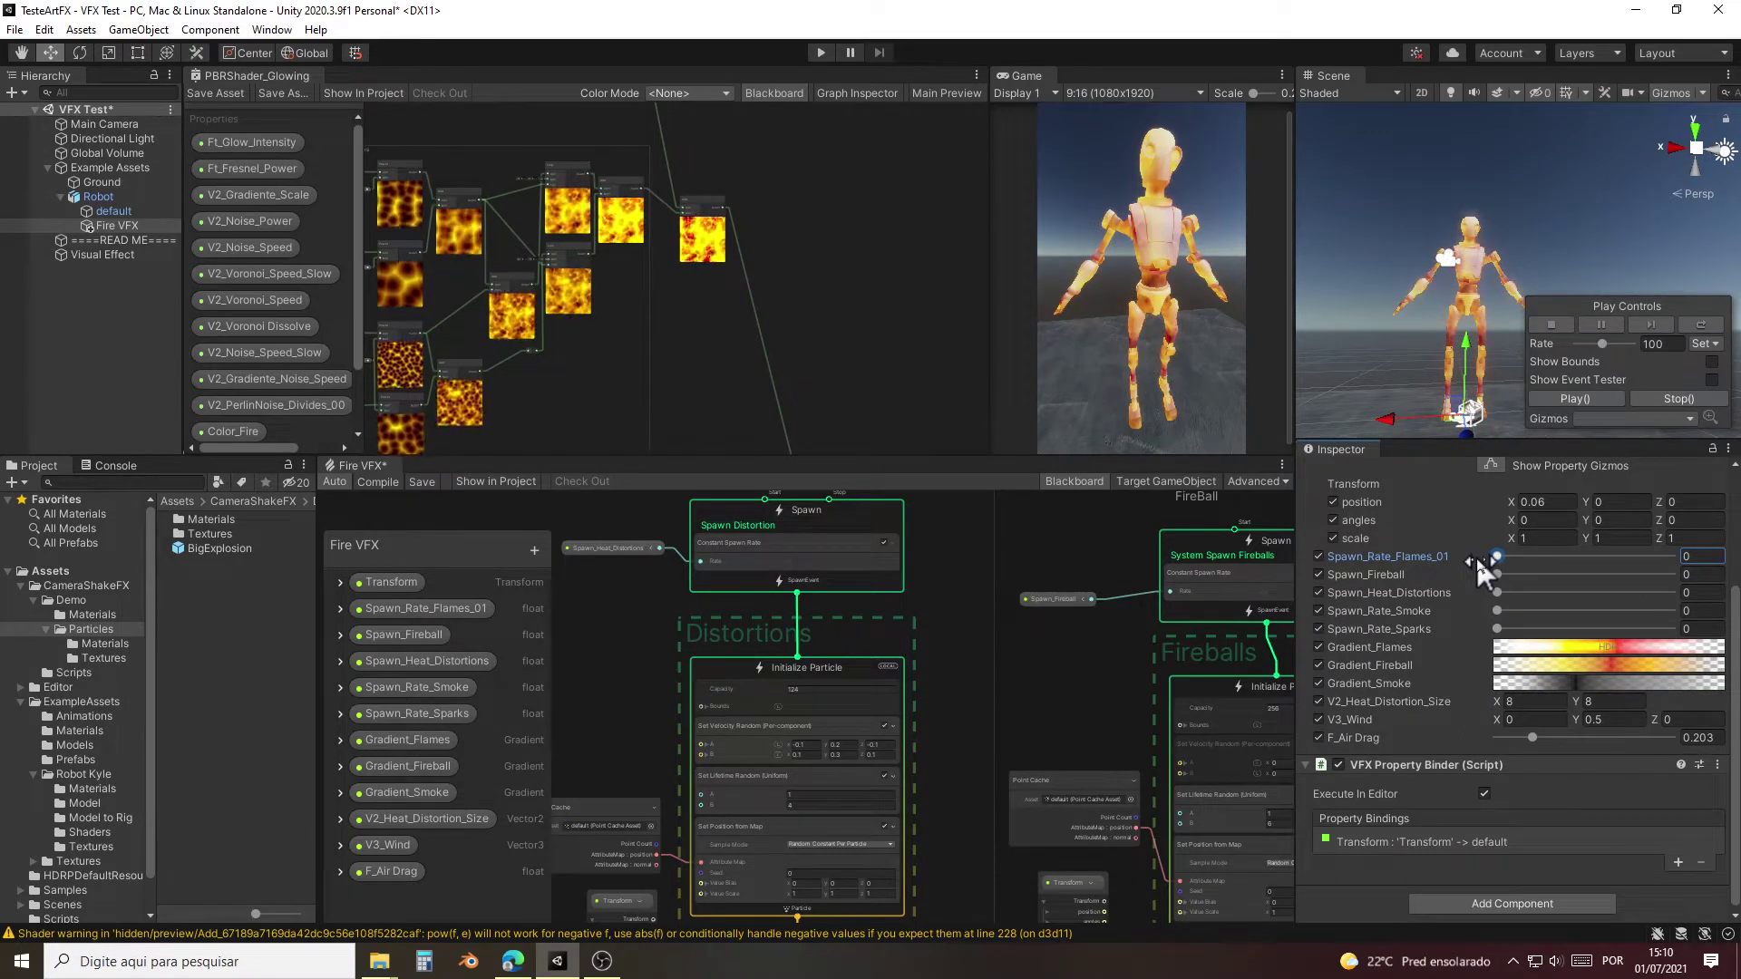
pyautogui.moveTo(1477, 557); pyautogui.dragTo(1526, 558)
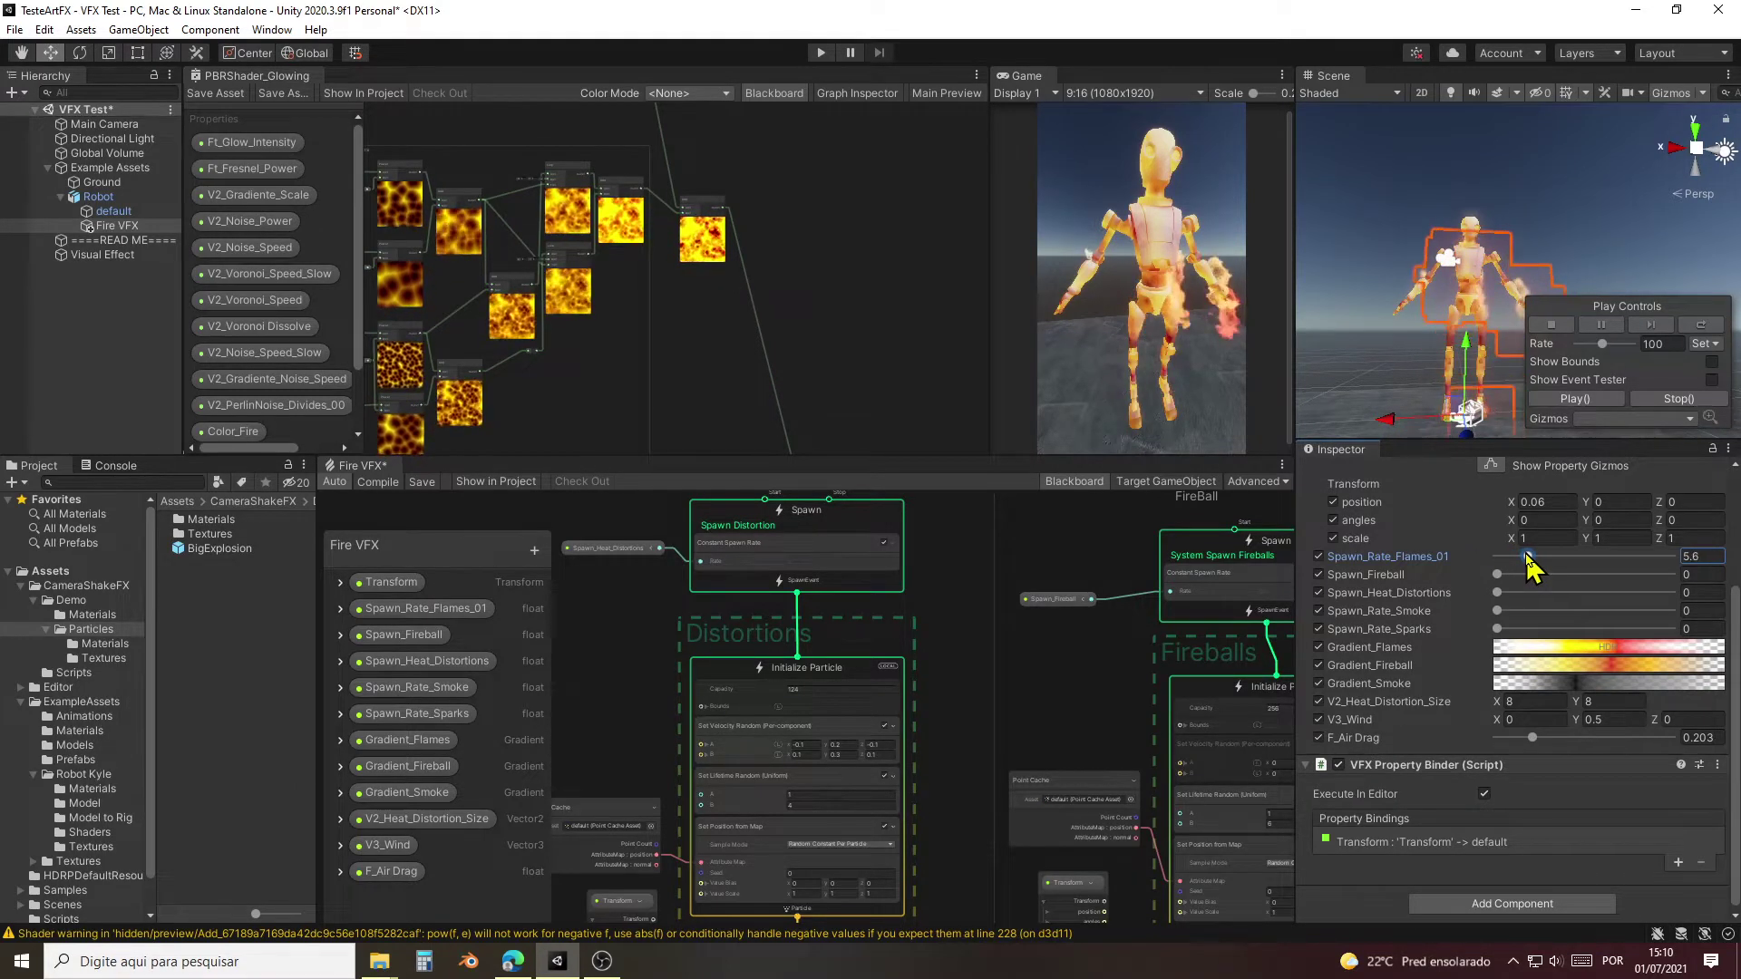
pyautogui.moveTo(1529, 557)
pyautogui.mouseDown()
pyautogui.moveTo(1643, 559)
pyautogui.moveTo(1497, 567)
pyautogui.mouseUp()
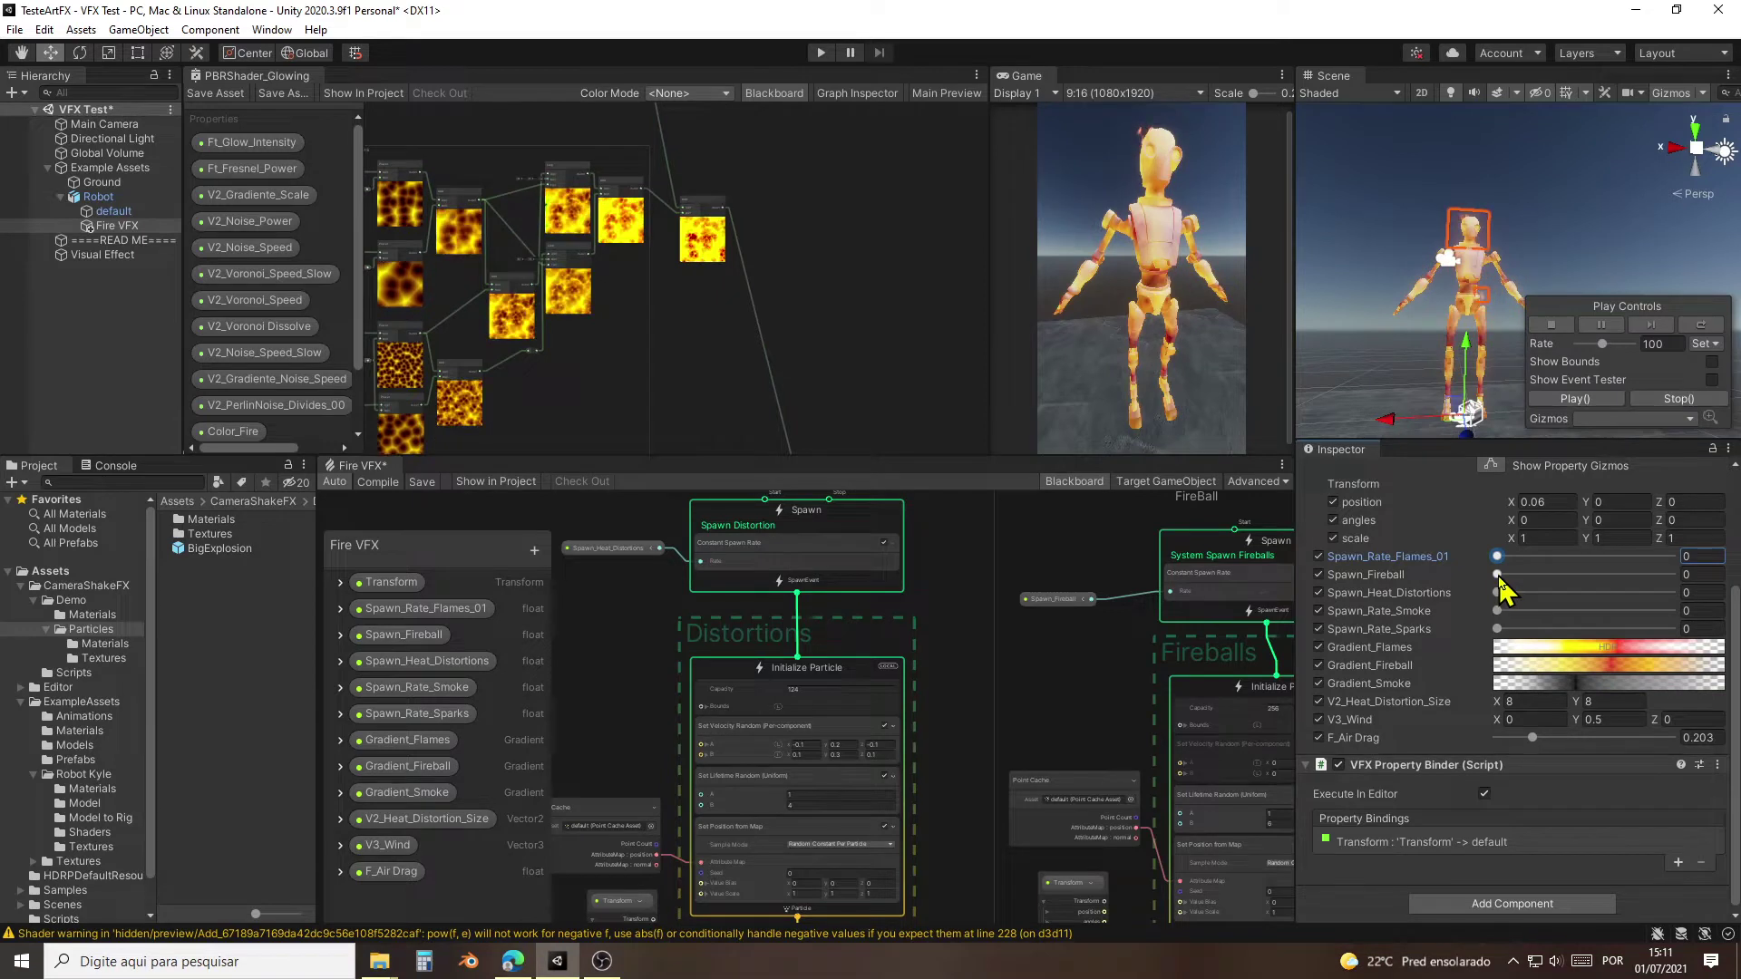
# Step: Preview the fireballs alone by raising Spawn_Fireball to 66.7 and 124, and return it to 0
pyautogui.moveTo(1500, 581); pyautogui.dragTo(1594, 589)
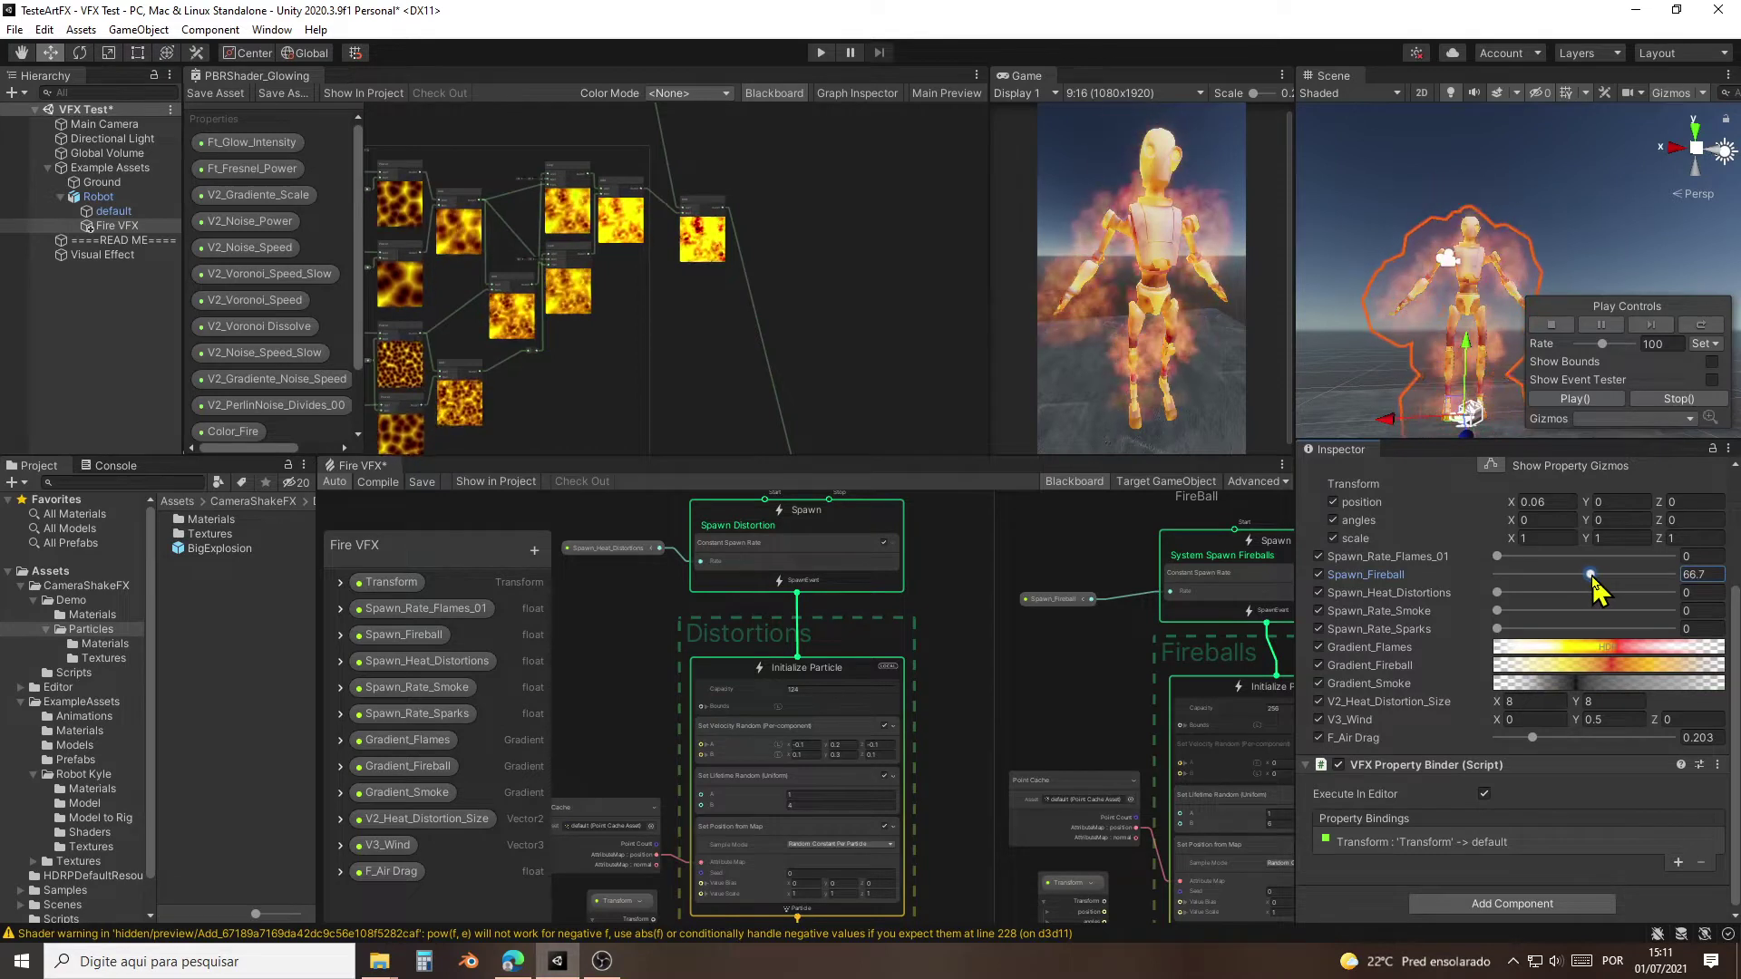
pyautogui.moveTo(1598, 578); pyautogui.dragTo(1680, 582)
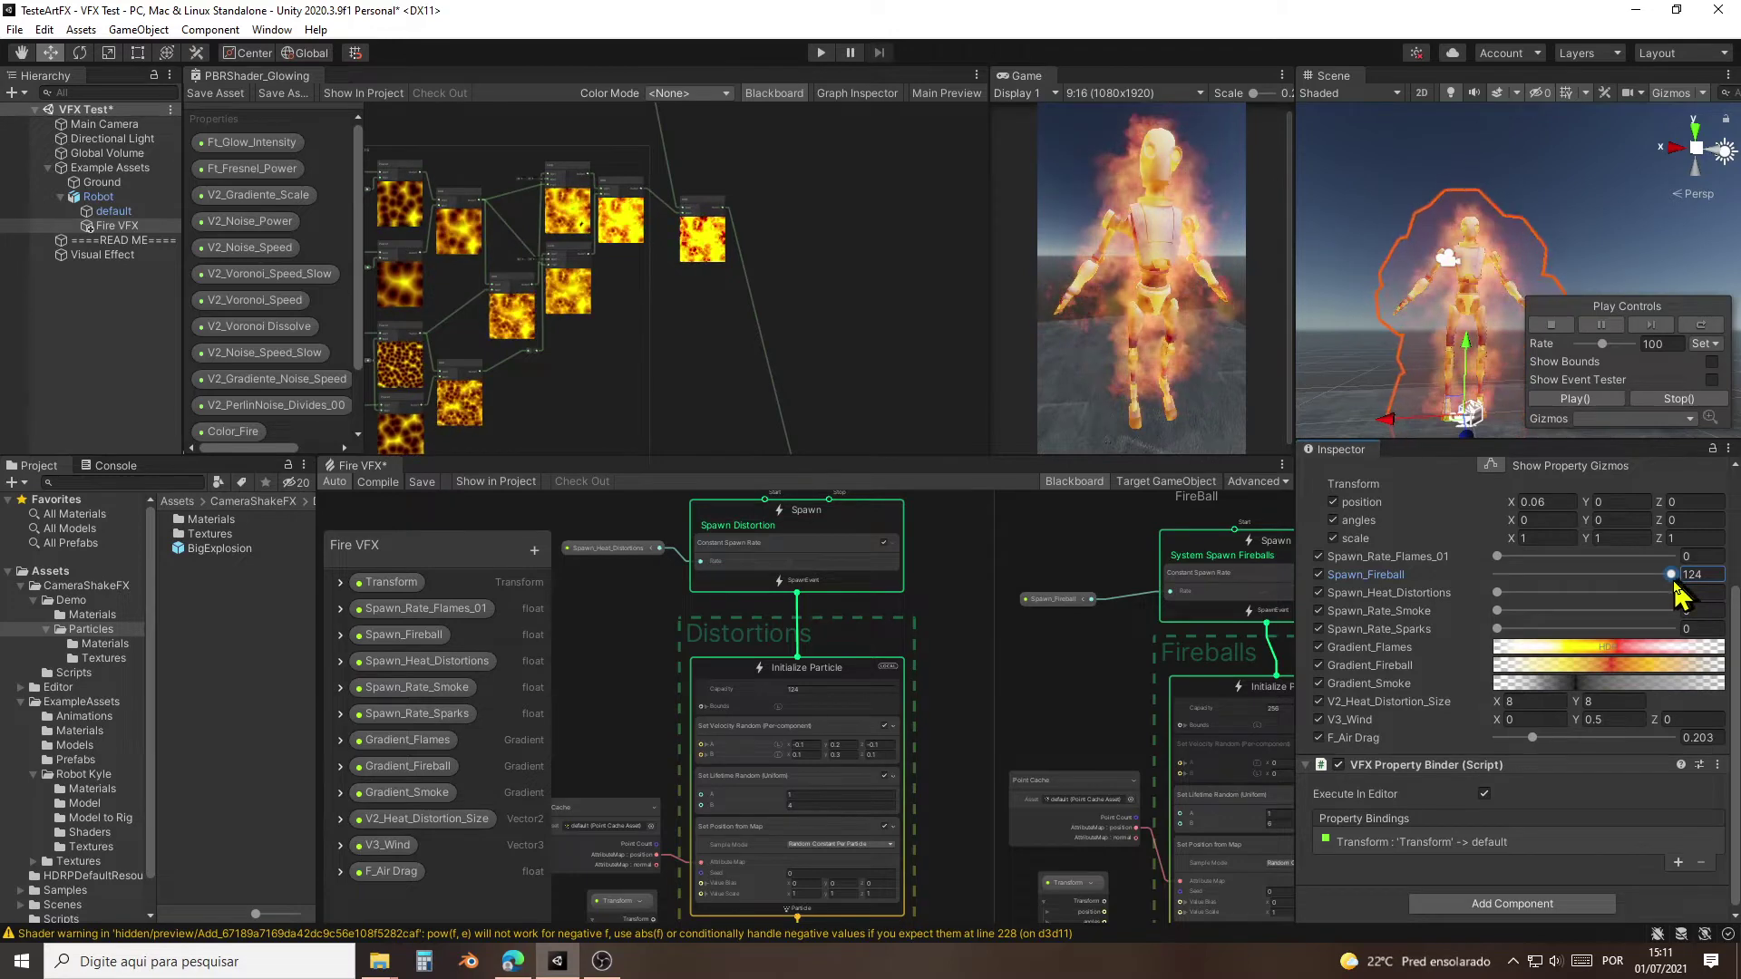
pyautogui.moveTo(1675, 581); pyautogui.dragTo(1480, 579)
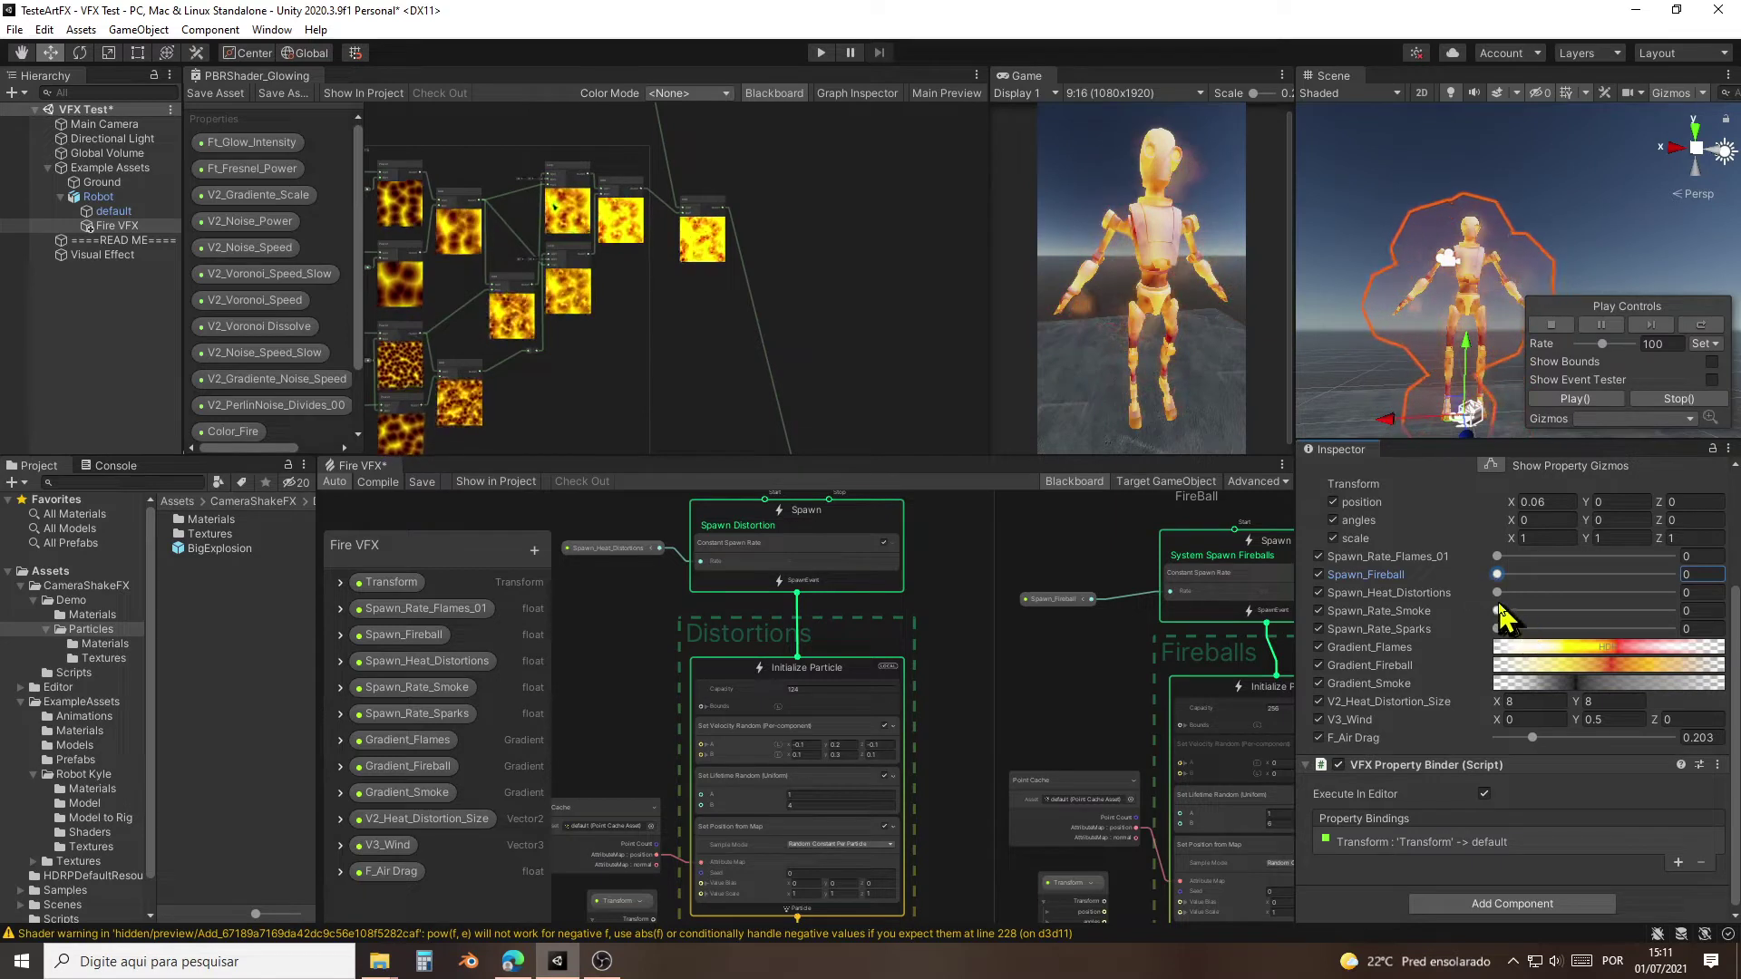
# Step: Preview the heat distortion alone by raising Spawn_Heat_Distortions to 58.2 and 124, and return it to 0
pyautogui.moveTo(1498, 594); pyautogui.dragTo(1579, 595)
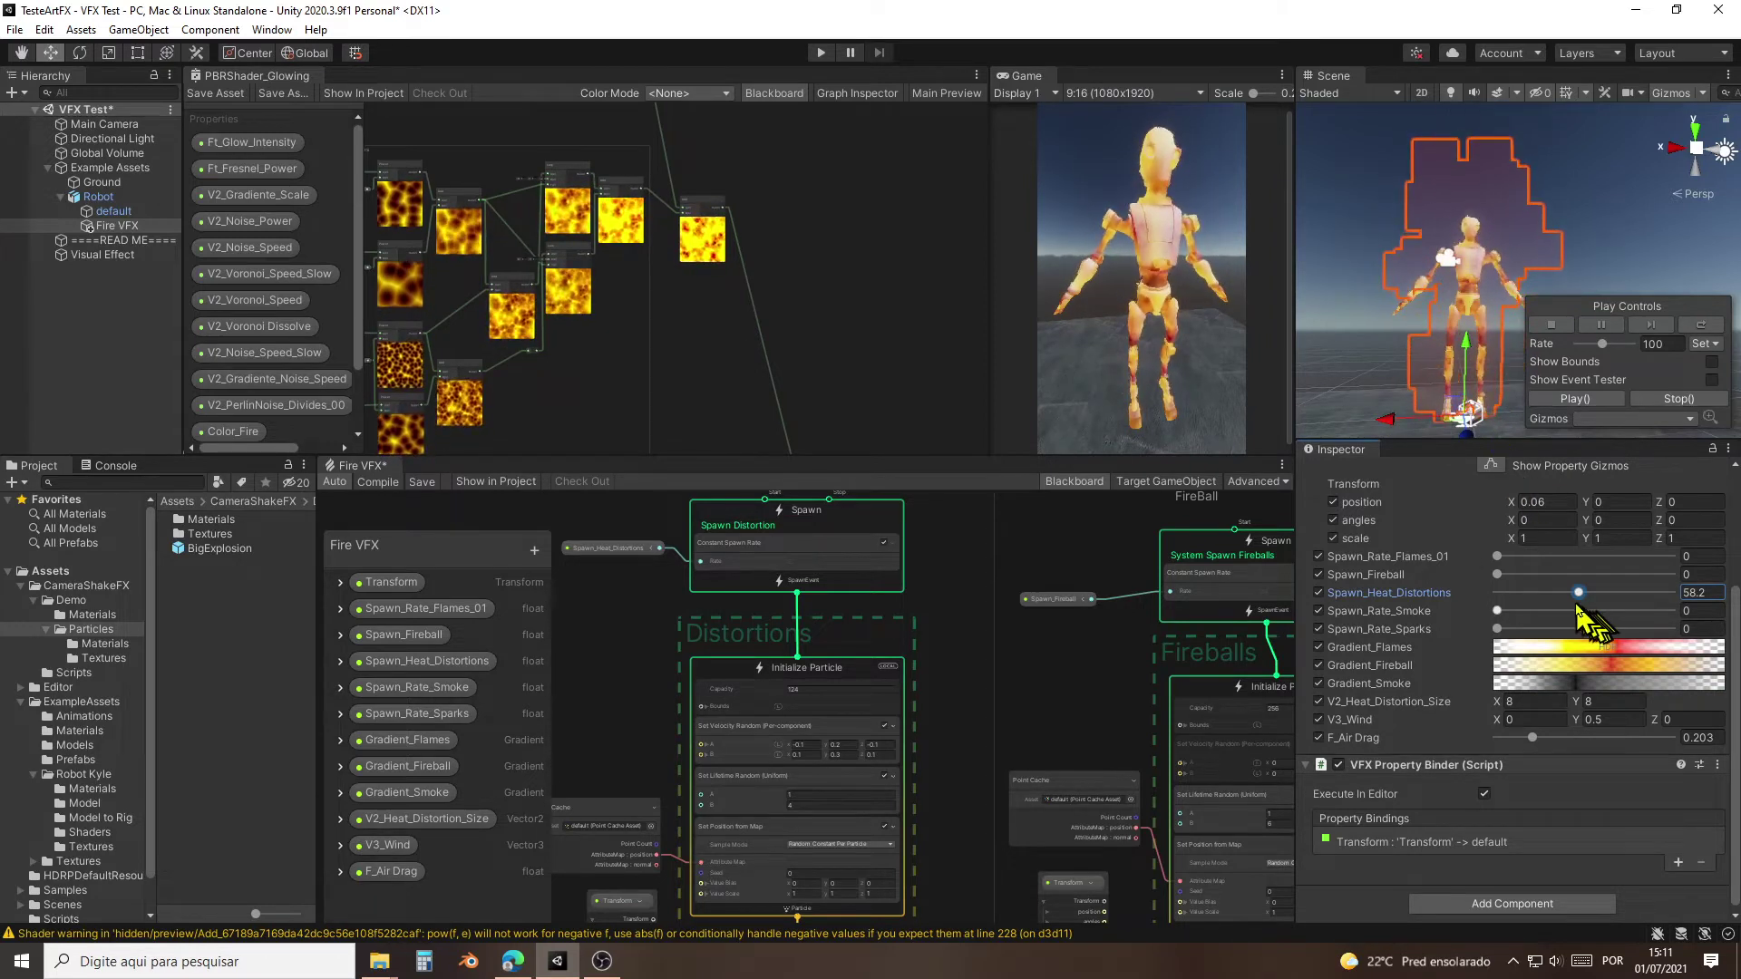
pyautogui.moveTo(1585, 598); pyautogui.dragTo(1674, 602)
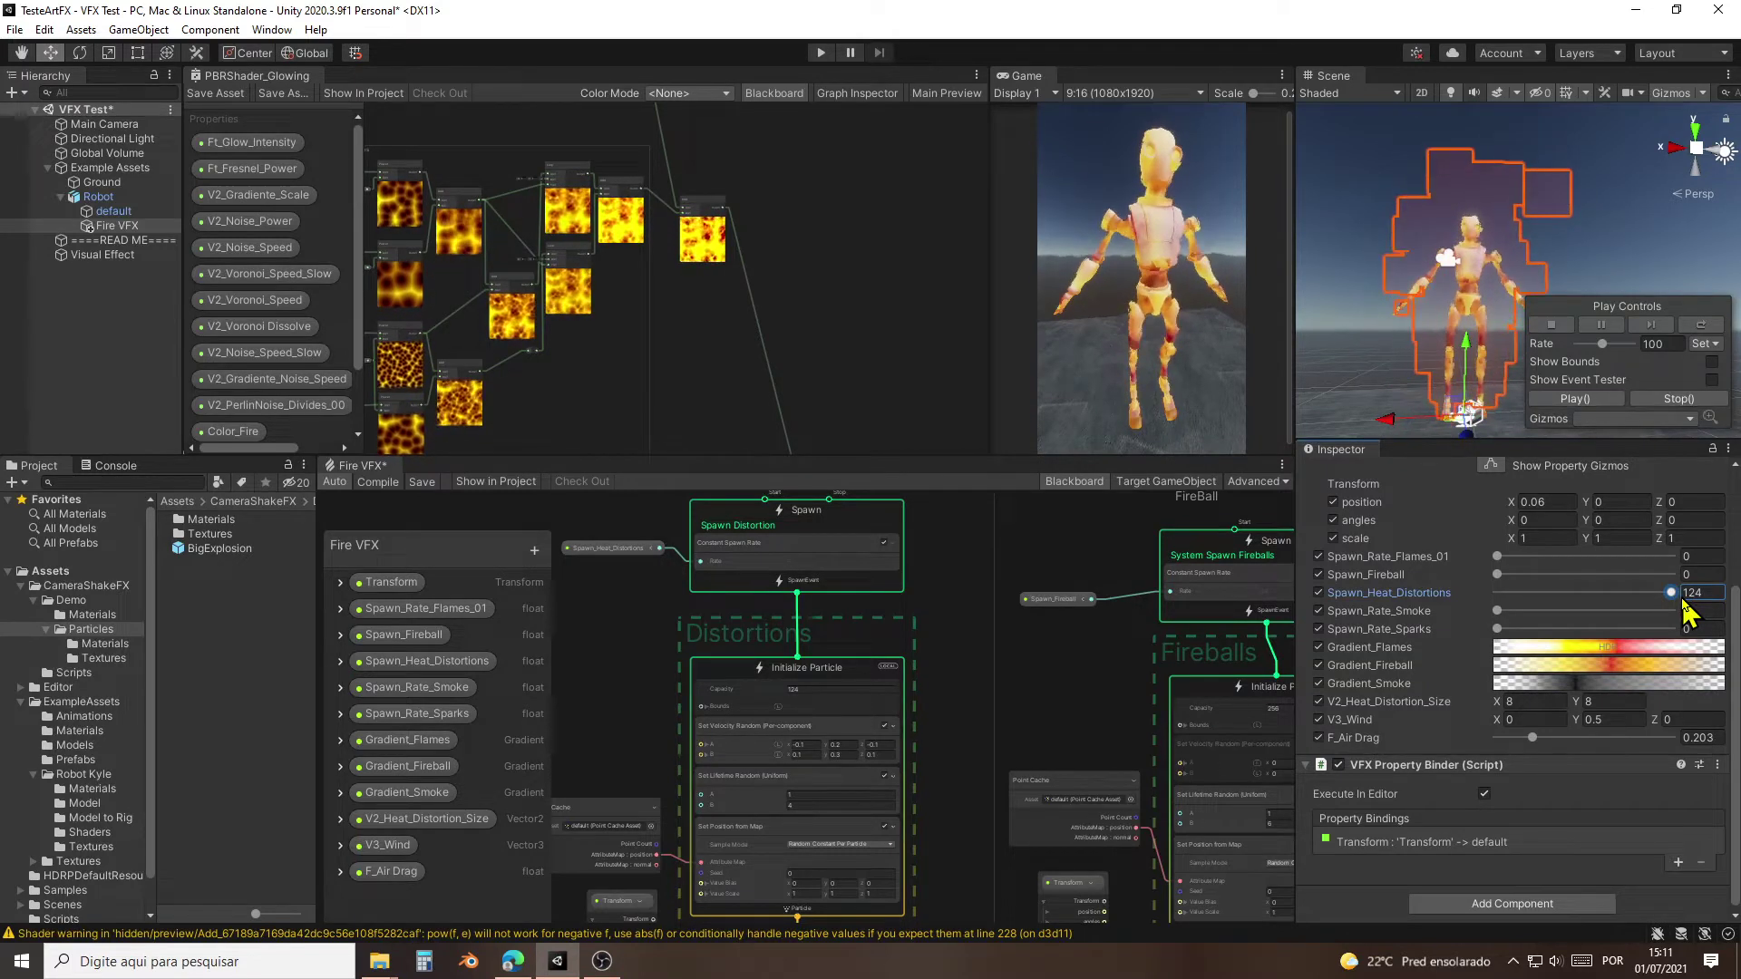
pyautogui.moveTo(1677, 603); pyautogui.dragTo(1483, 609)
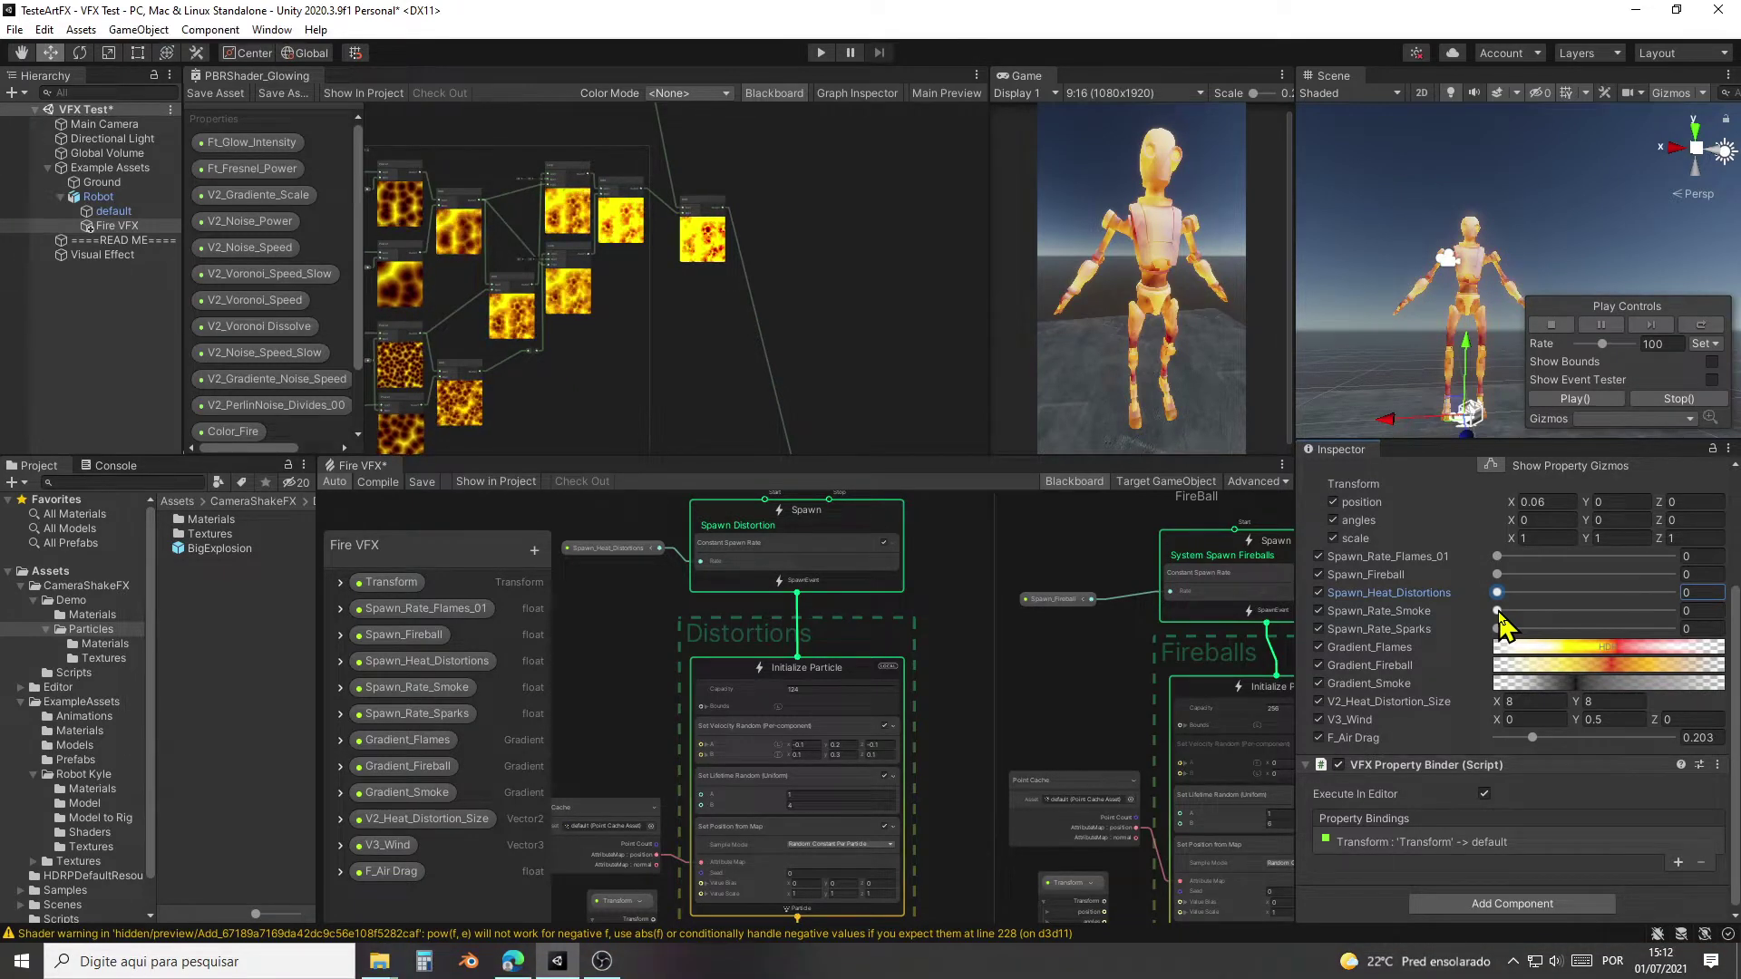
# Step: Preview the smoke alone by raising Spawn_Rate_Smoke to 6, viewing it above the robot, and return it to 0
pyautogui.moveTo(1497, 611); pyautogui.dragTo(1682, 623)
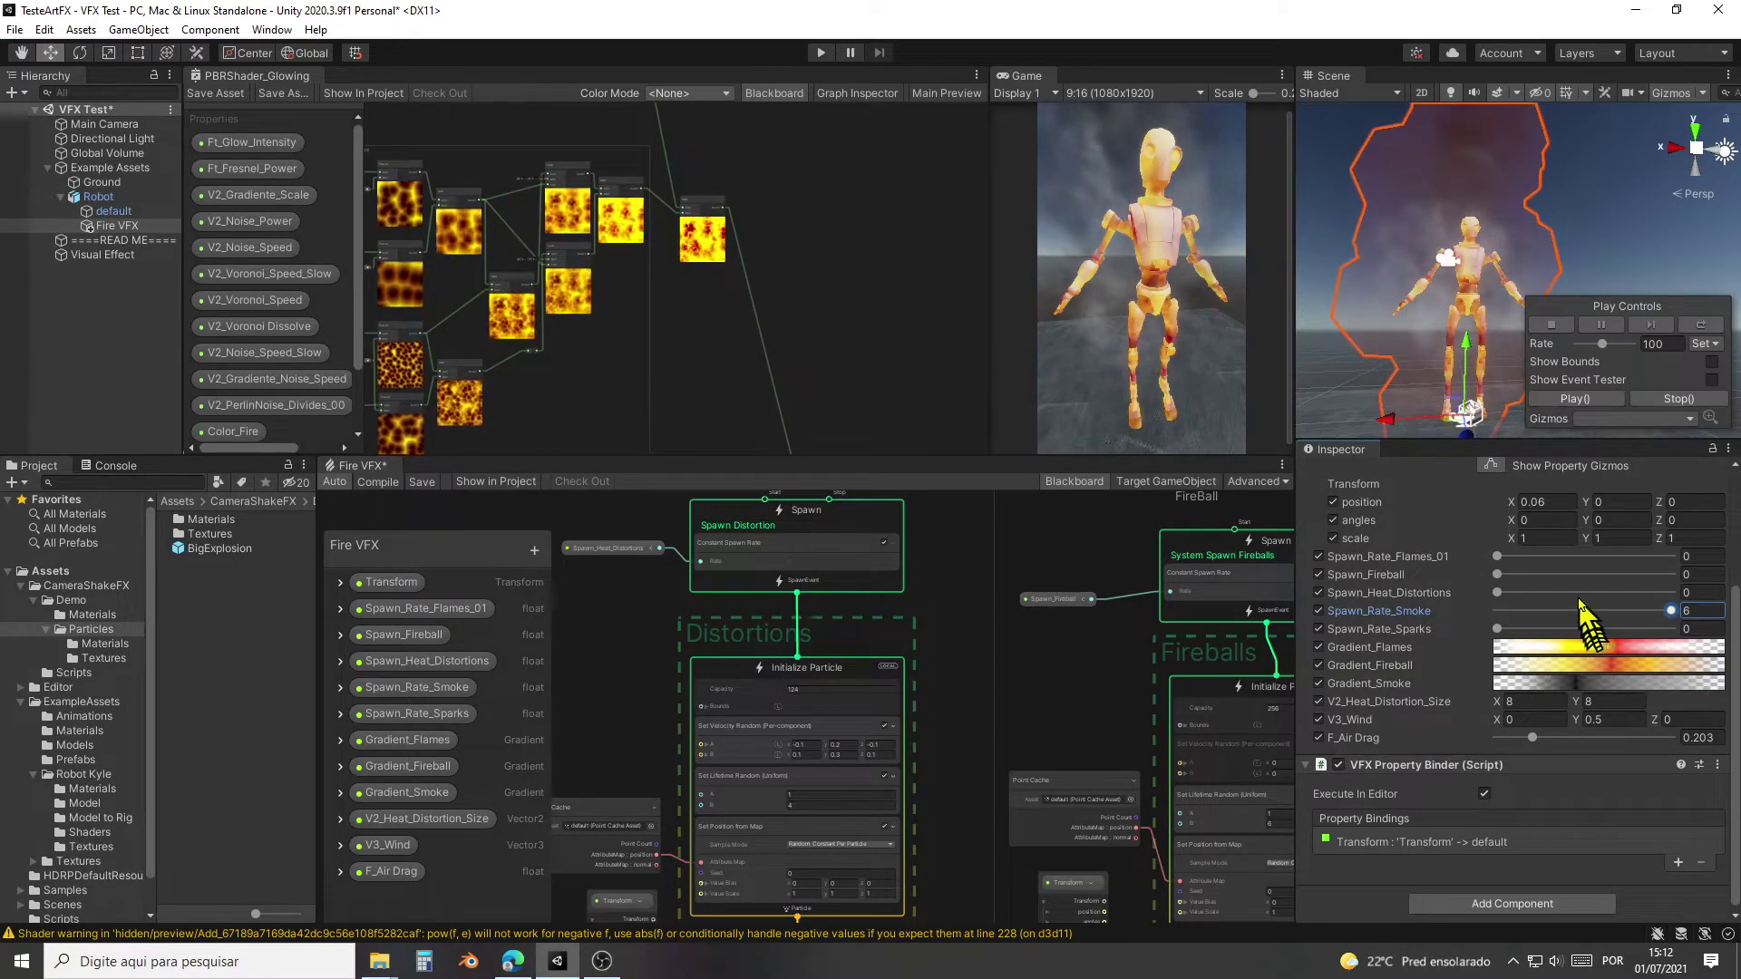
pyautogui.keyDown('alt'); pyautogui.moveTo(1460, 394); pyautogui.dragTo(1464, 351); pyautogui.keyUp('alt')
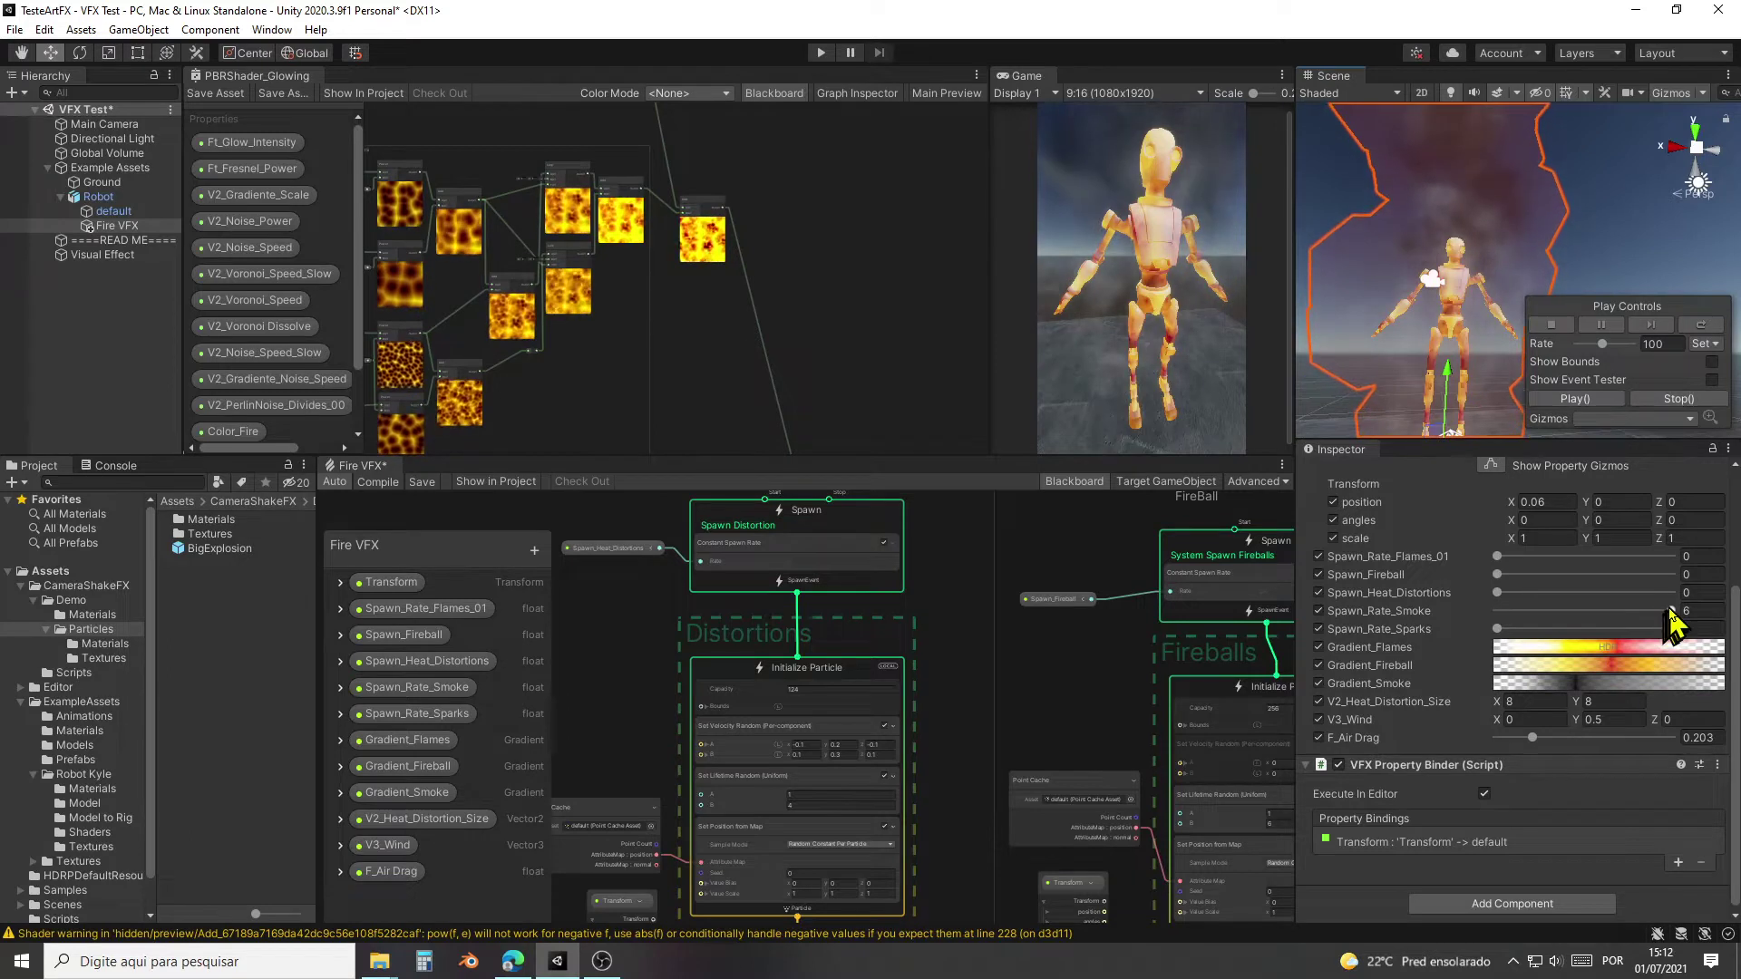
pyautogui.moveTo(1671, 610)
pyautogui.mouseDown()
pyautogui.moveTo(1546, 616)
pyautogui.moveTo(1690, 617)
pyautogui.mouseUp()
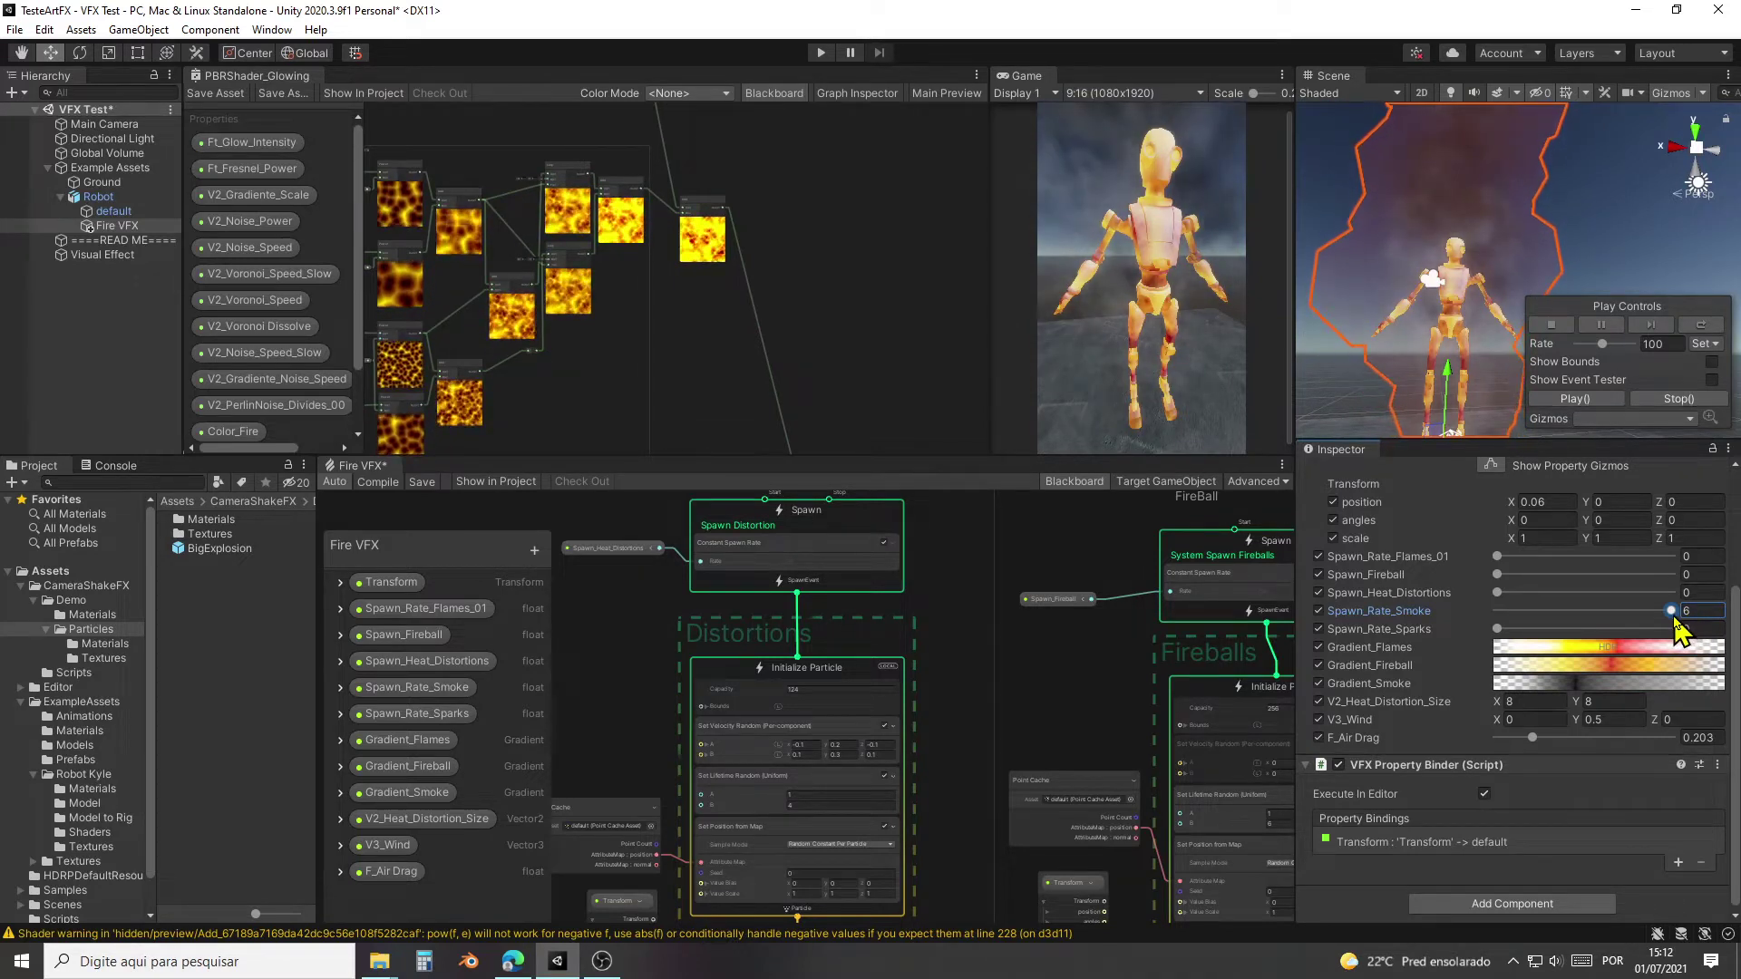
pyautogui.moveTo(1676, 630); pyautogui.dragTo(1476, 630)
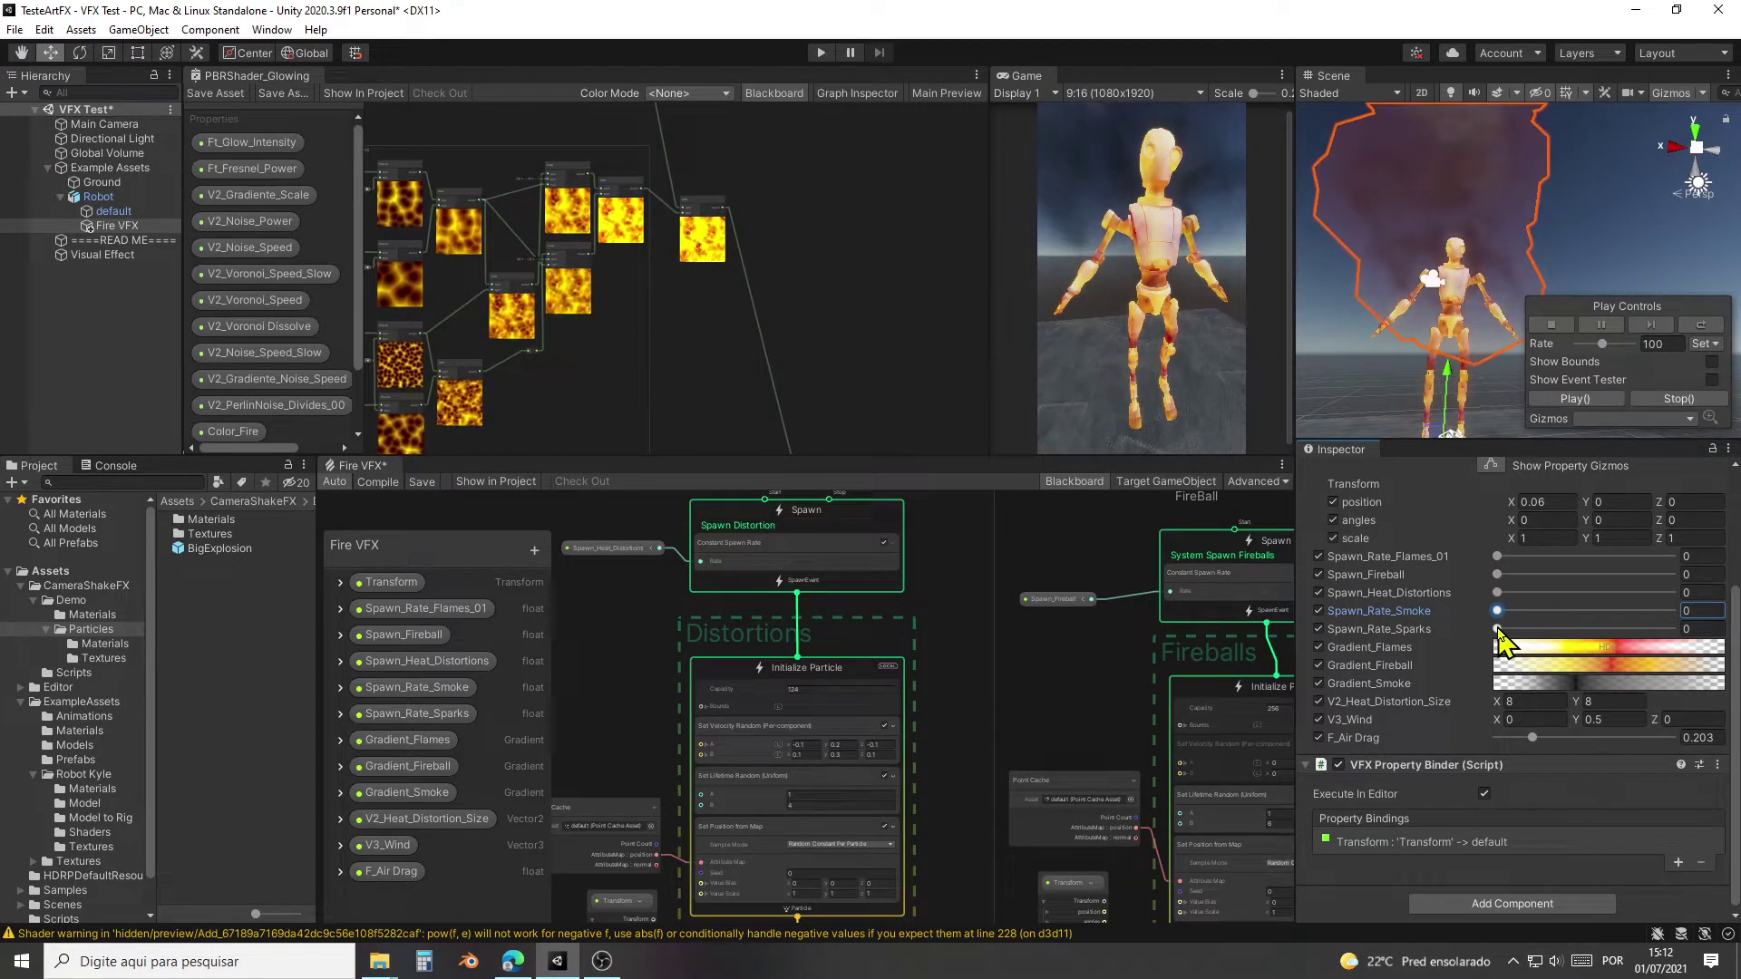
# Step: Preview the sparks alone by raising Spawn_Rate_Sparks to about 52, and return it to 0
pyautogui.moveTo(1497, 630); pyautogui.dragTo(1670, 640)
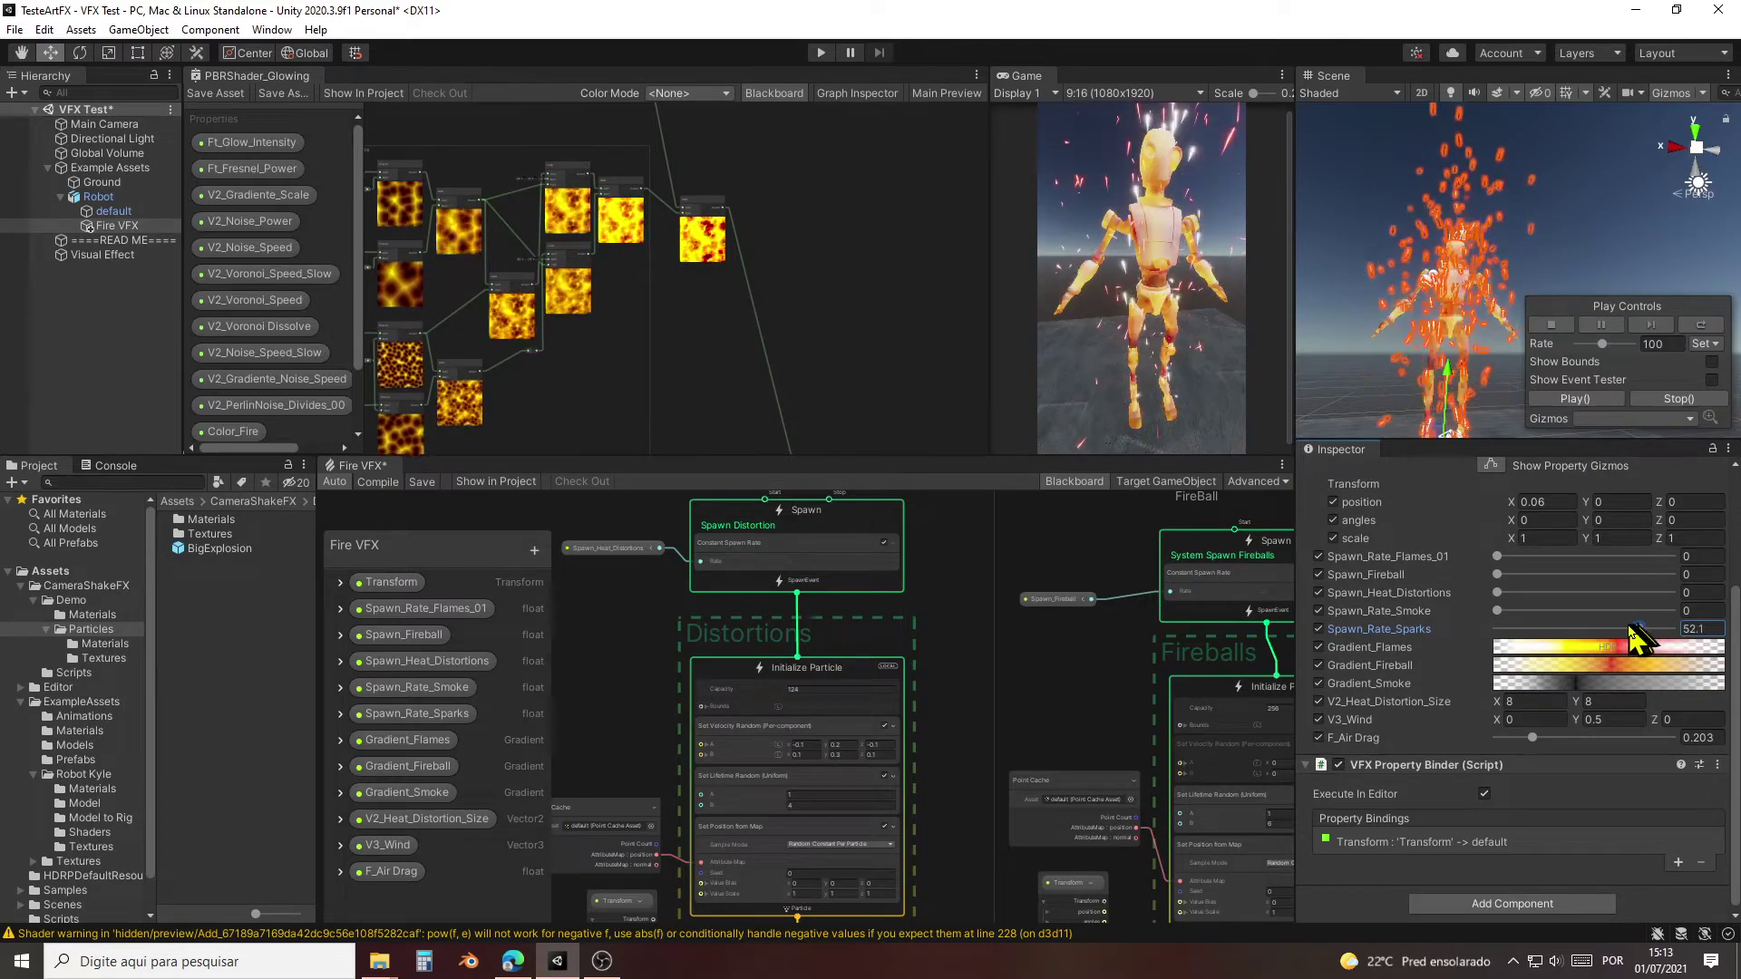
pyautogui.moveTo(1631, 629); pyautogui.dragTo(1490, 637)
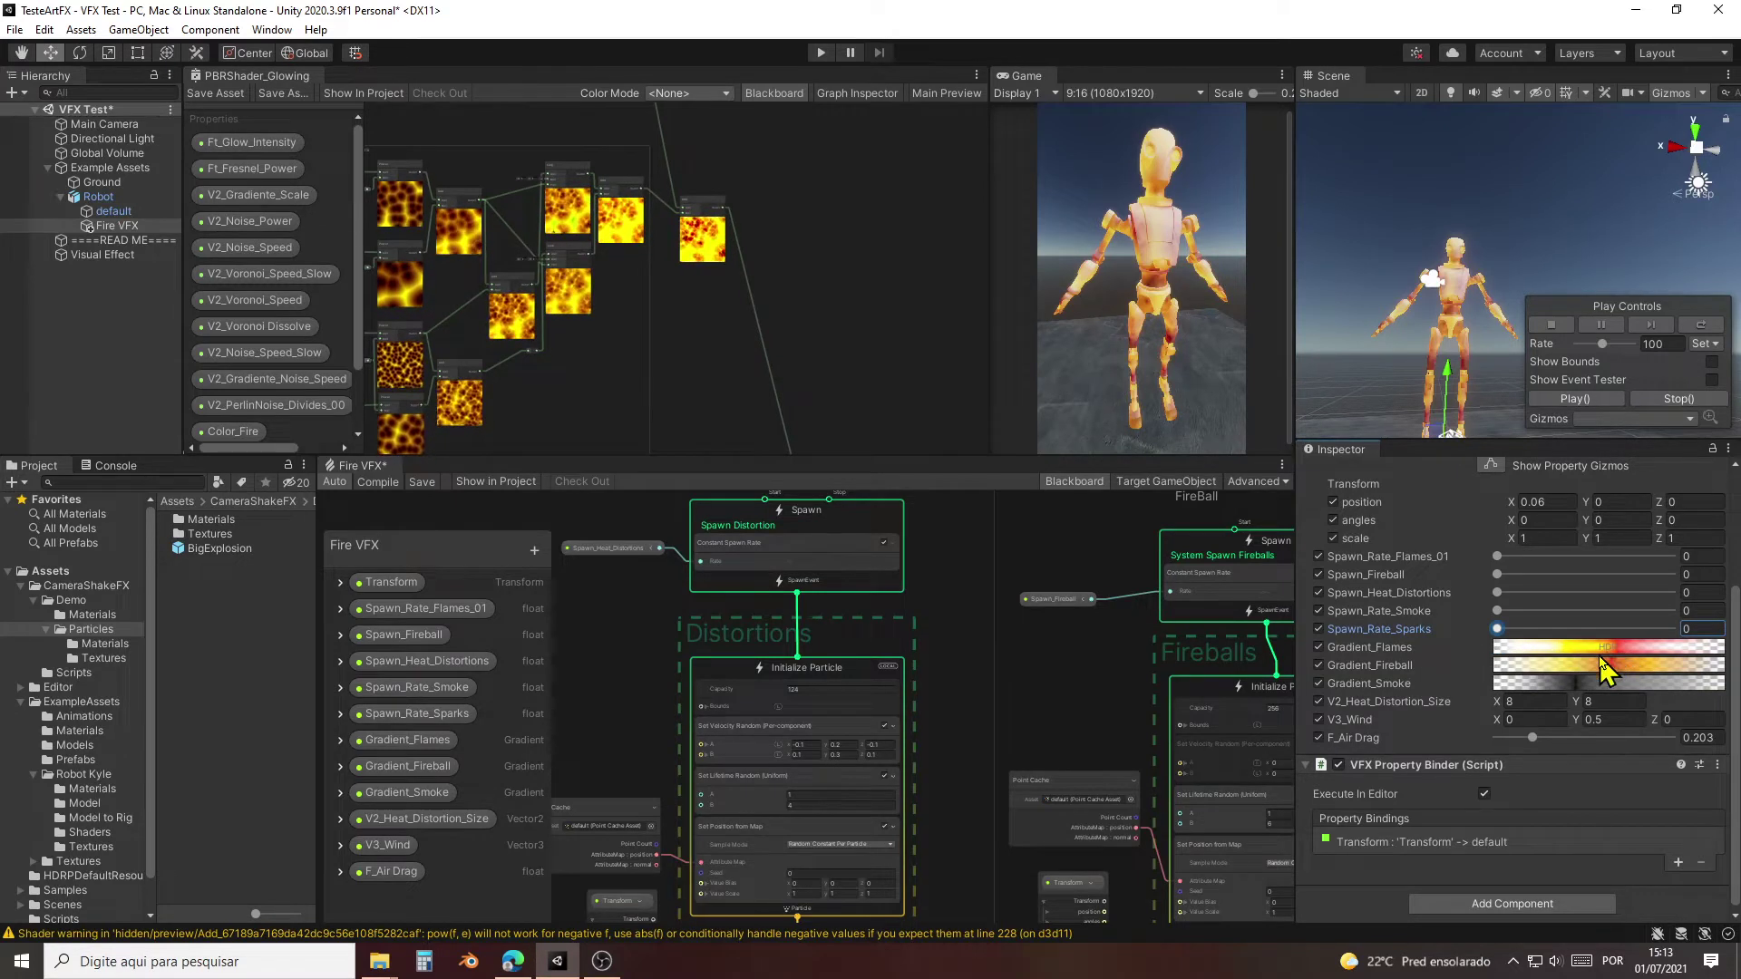
# Step: Bring the flames, fireball, heat distortion, smoke and sparks spawn rates back up and set each of them to 4
pyautogui.moveTo(1498, 557); pyautogui.dragTo(1535, 636)
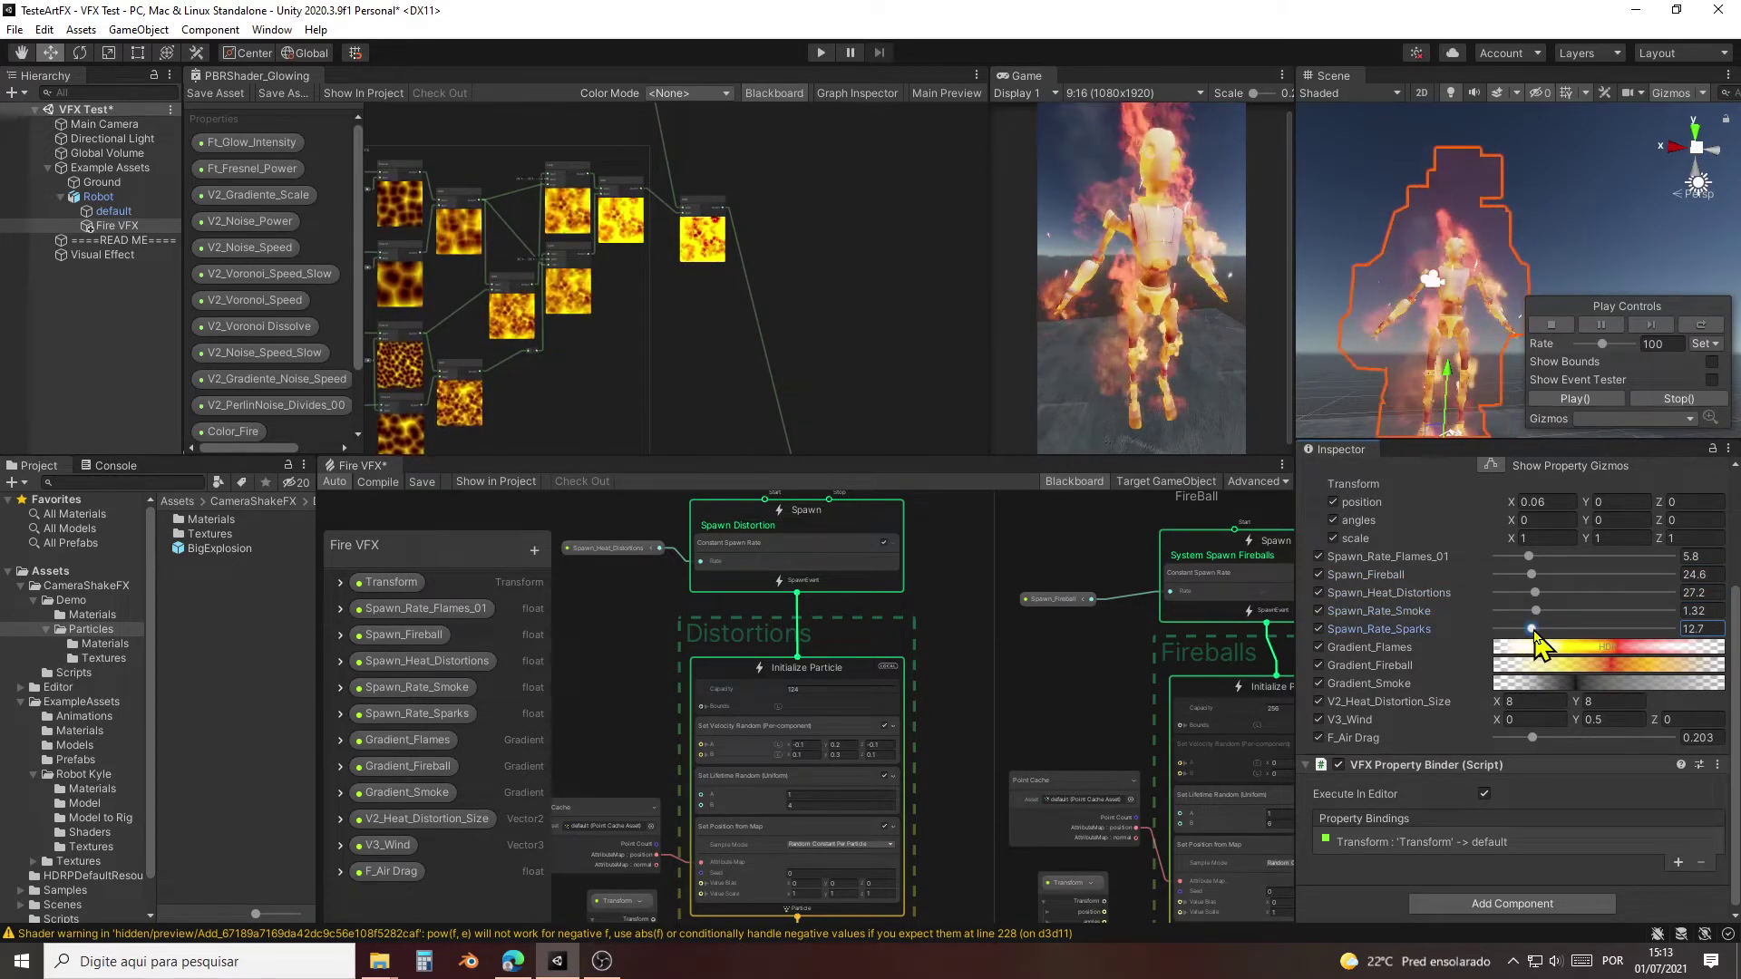
pyautogui.click(1693, 593)
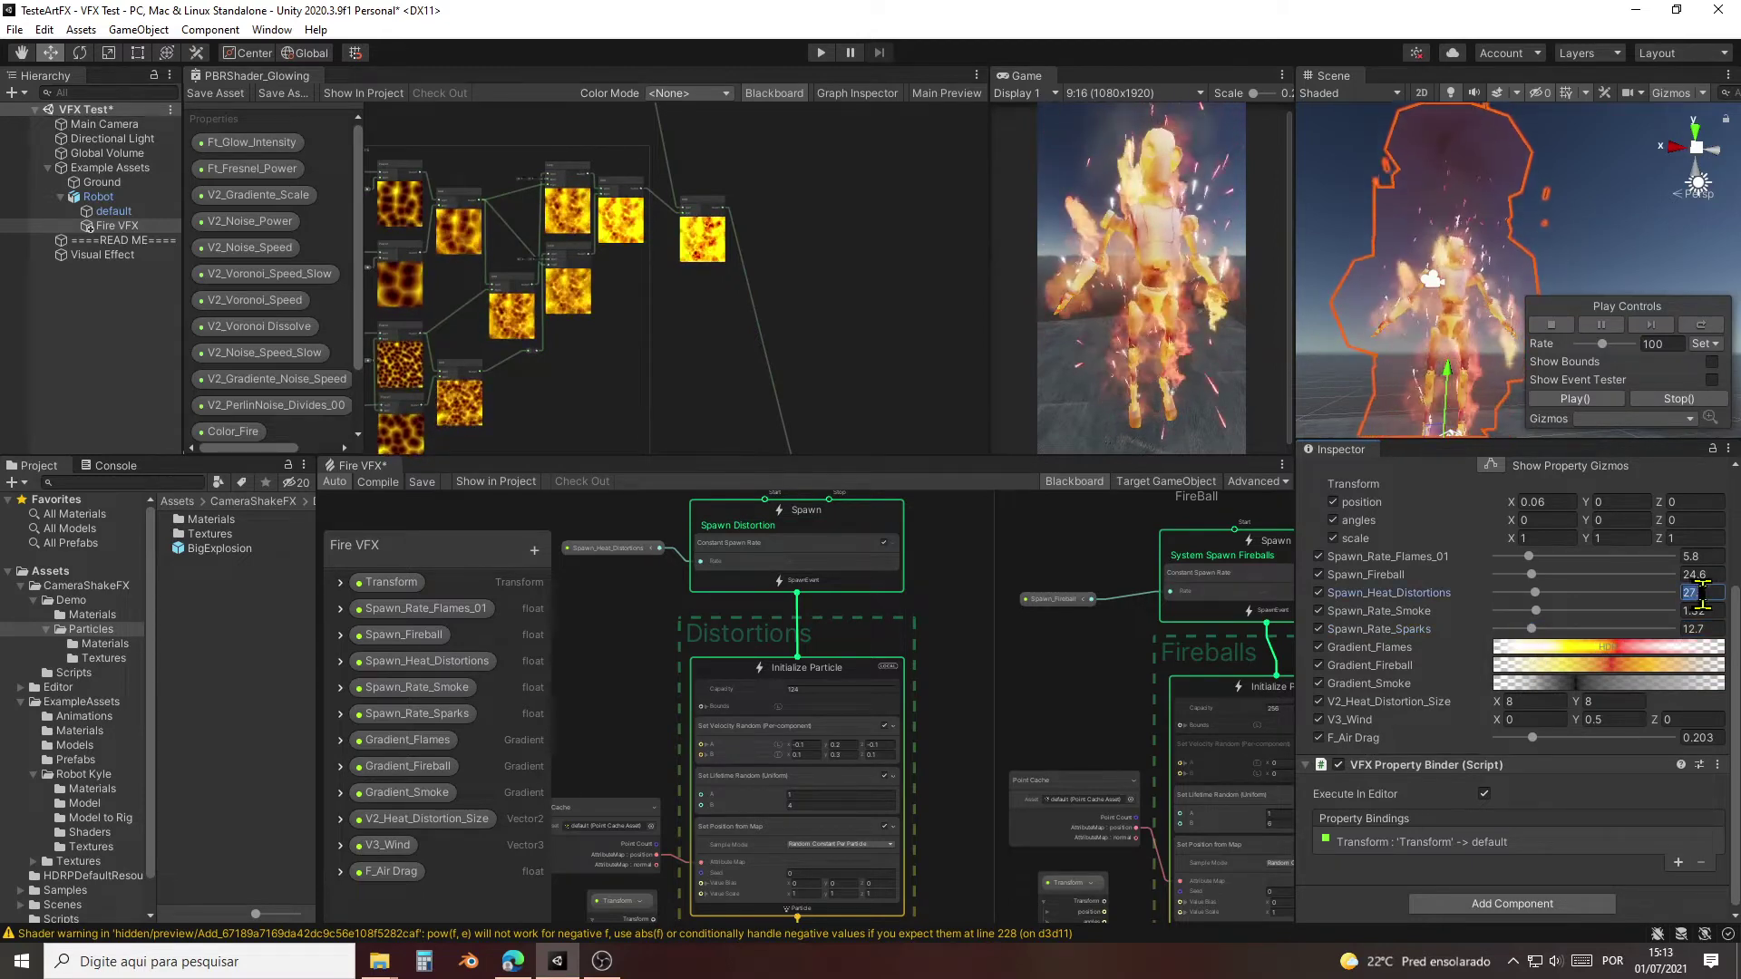
pyautogui.write('4')
pyautogui.click(1693, 574)
pyautogui.write('4')
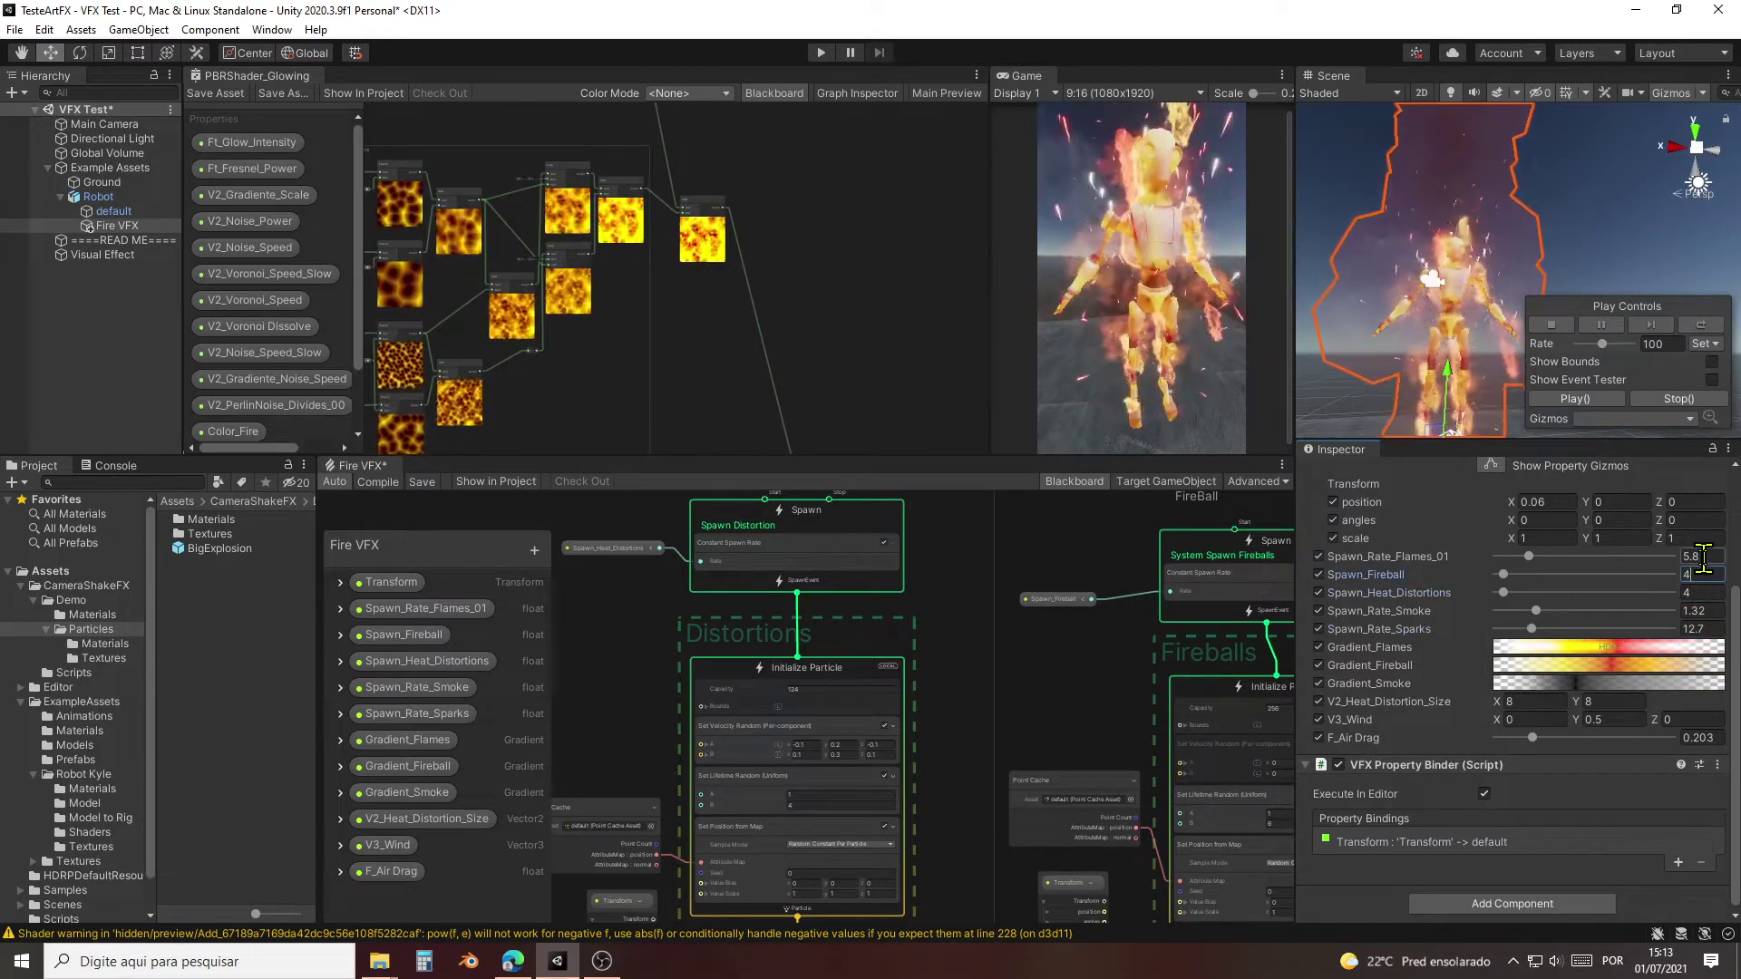
pyautogui.click(1691, 556)
pyautogui.write('4')
pyautogui.click(1703, 611)
pyautogui.write('4')
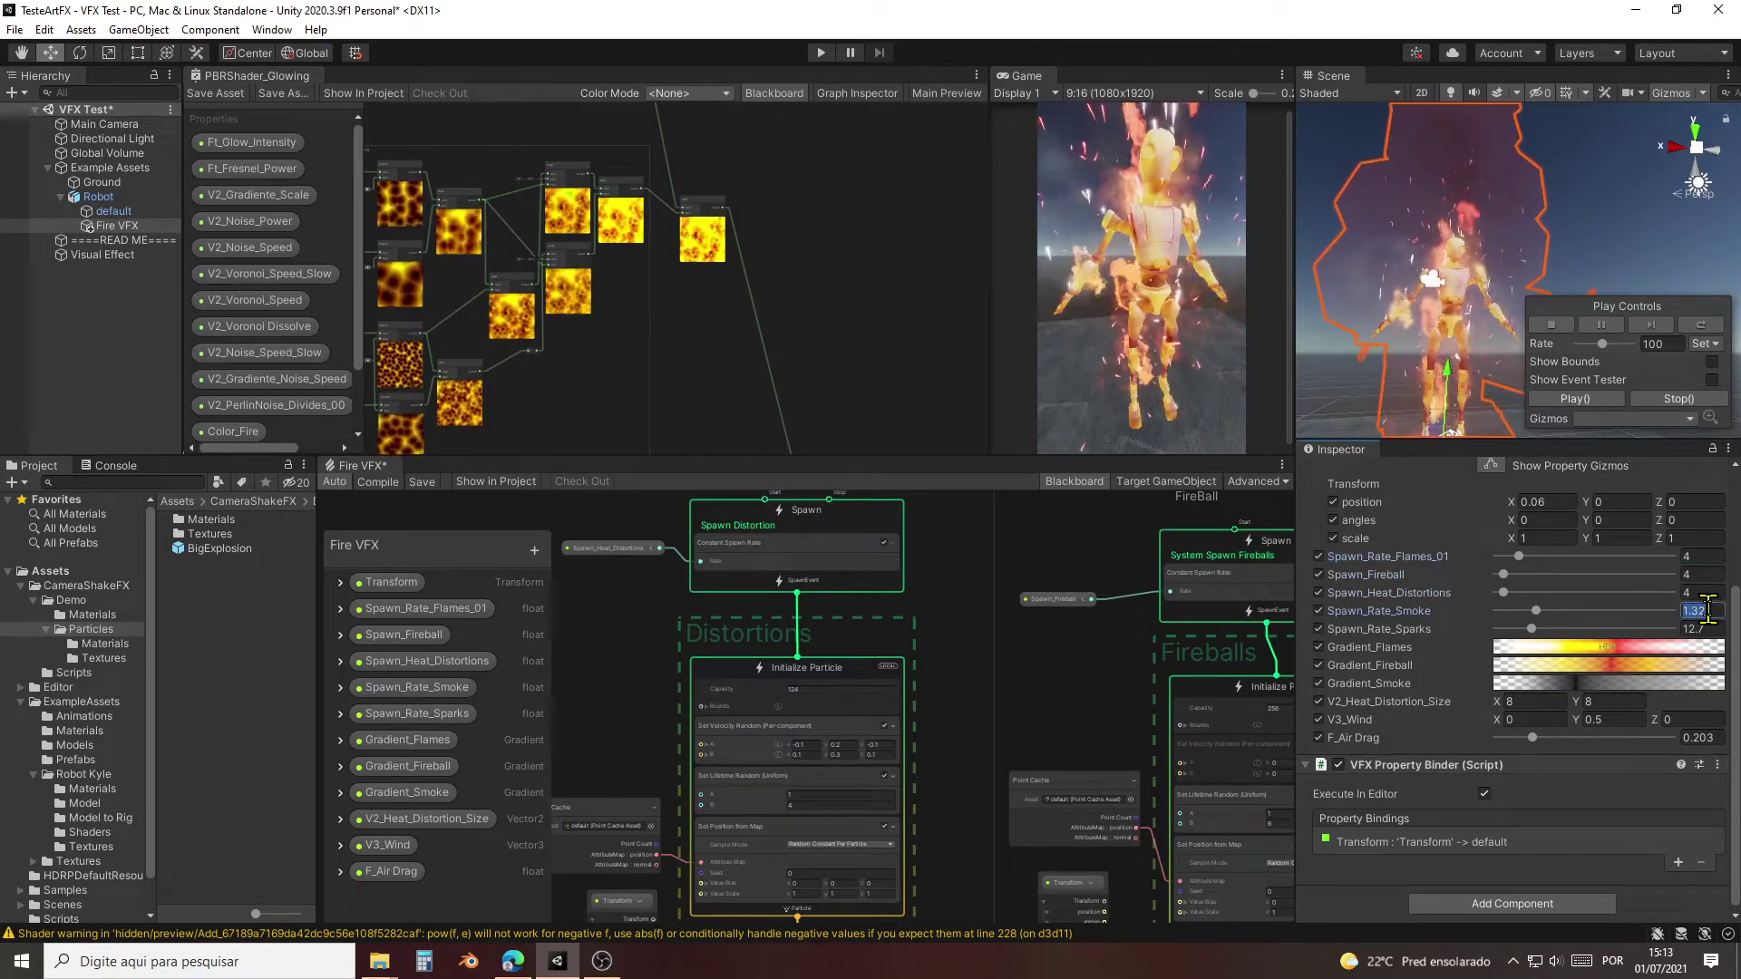
pyautogui.click(1703, 629)
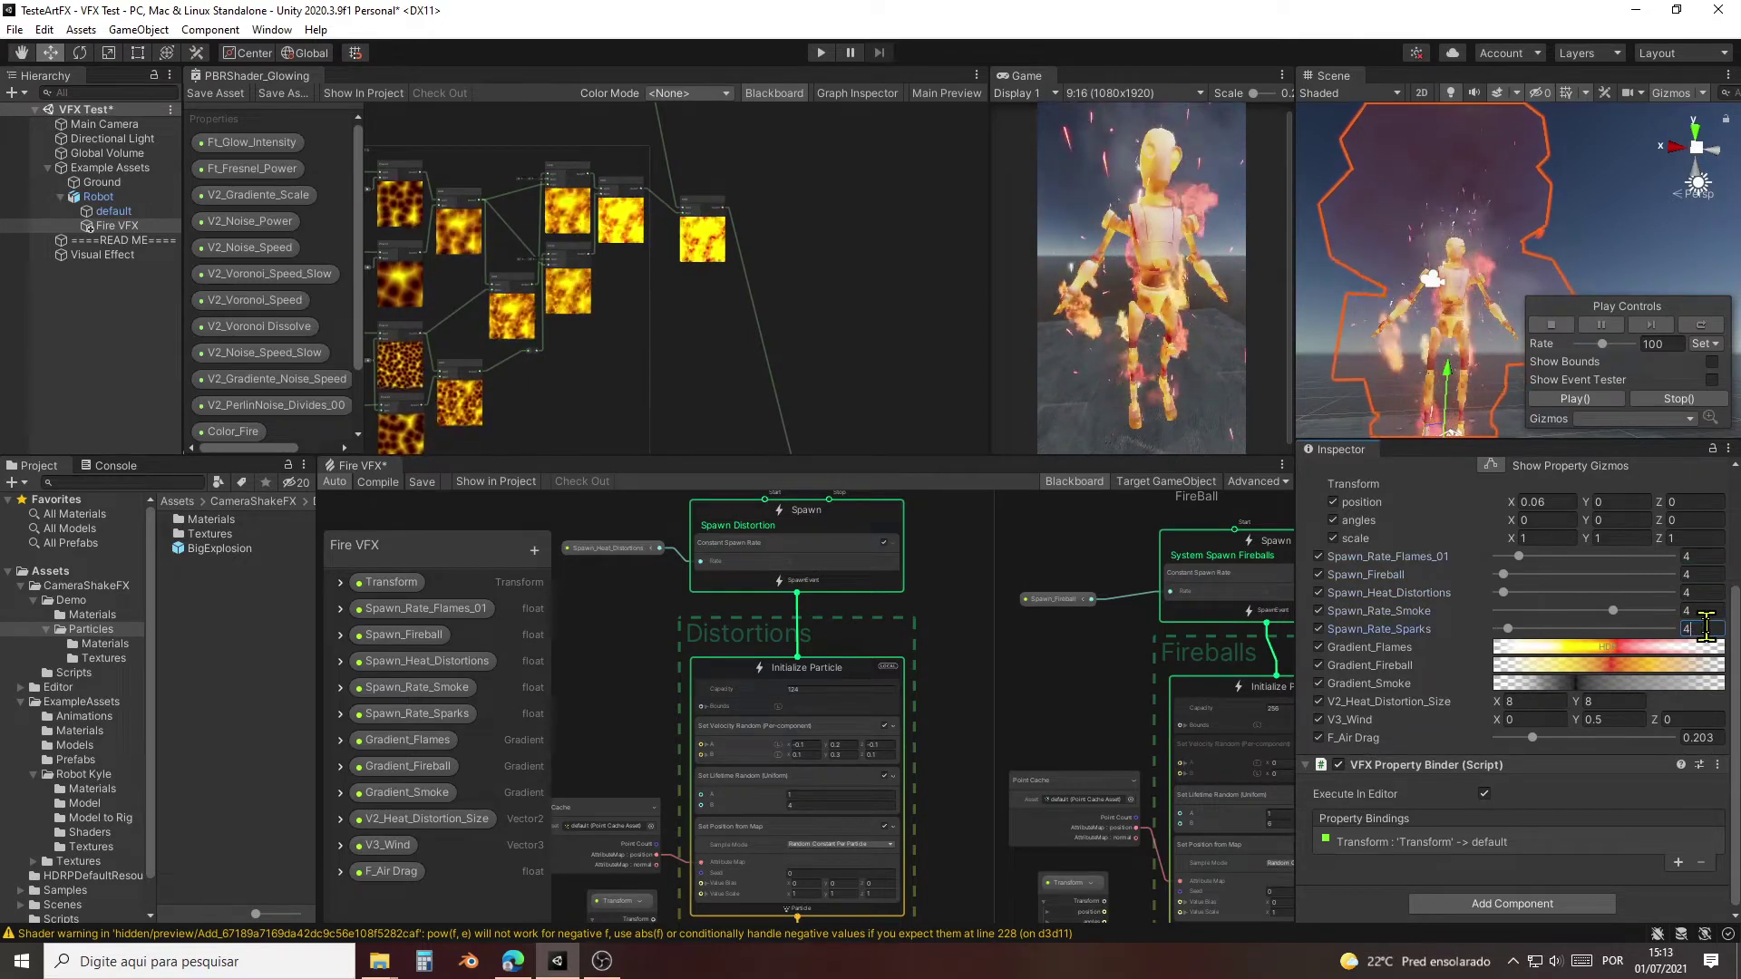
pyautogui.write('4')
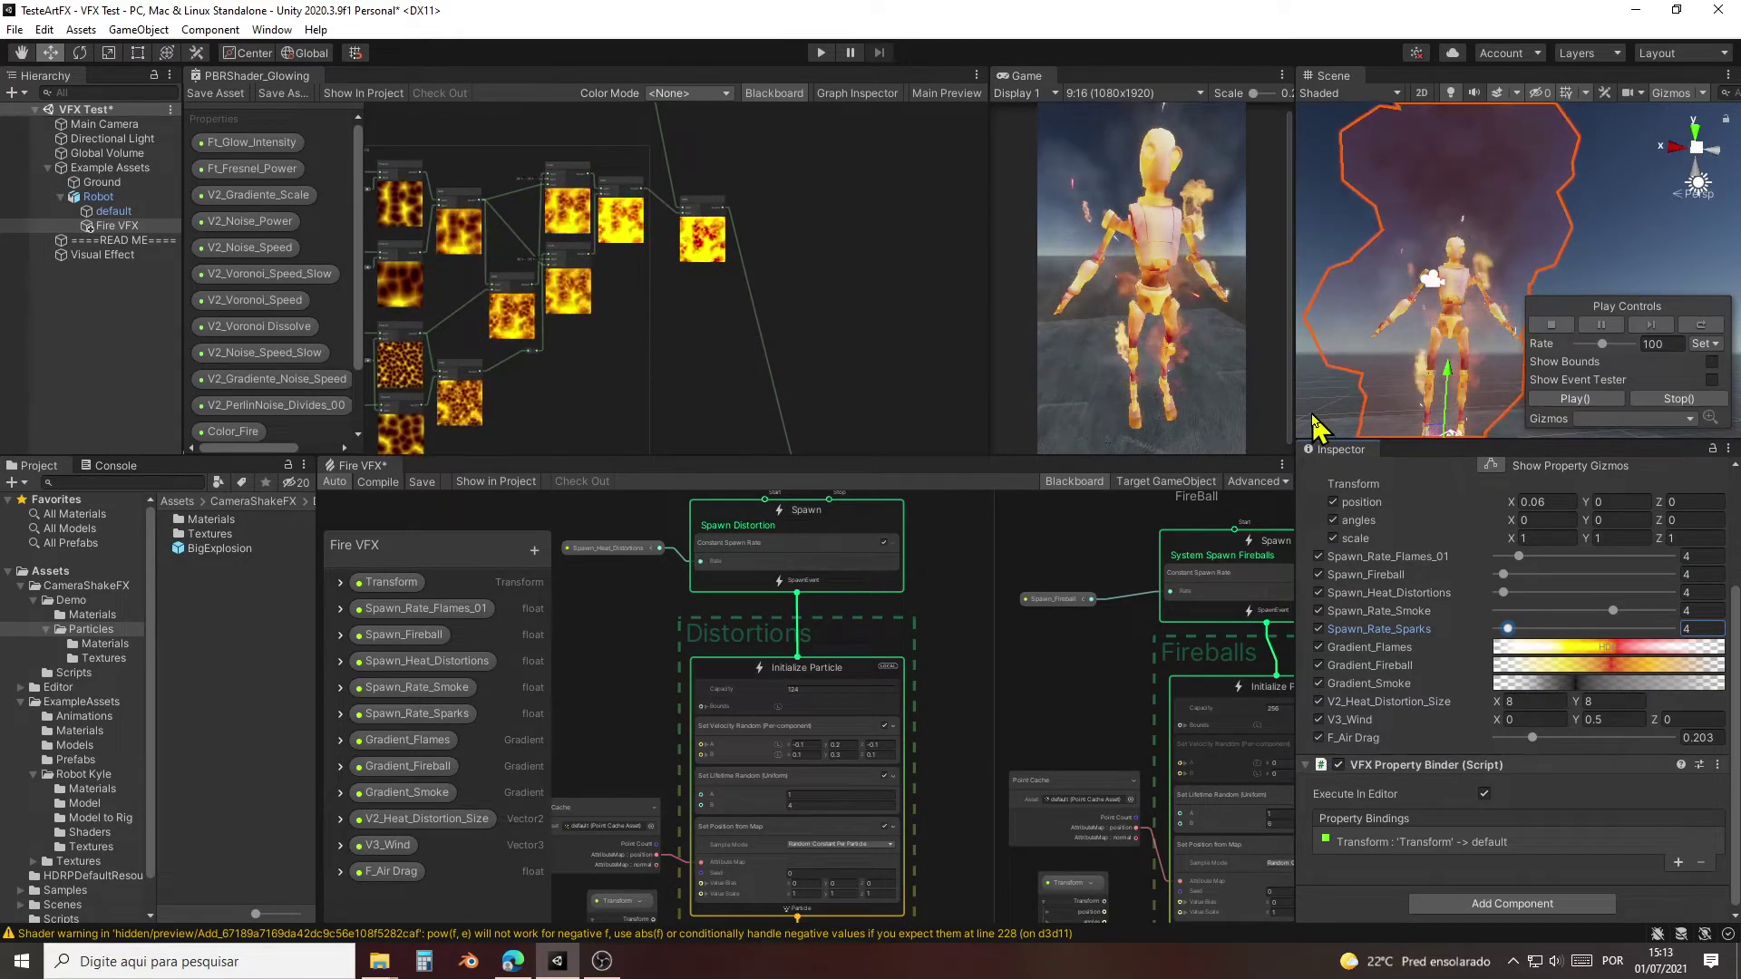
# Step: Recolor the red key at 53.2% in Gradient_Flames to magenta (R 191, G 0, B 156)
pyautogui.click(1607, 649)
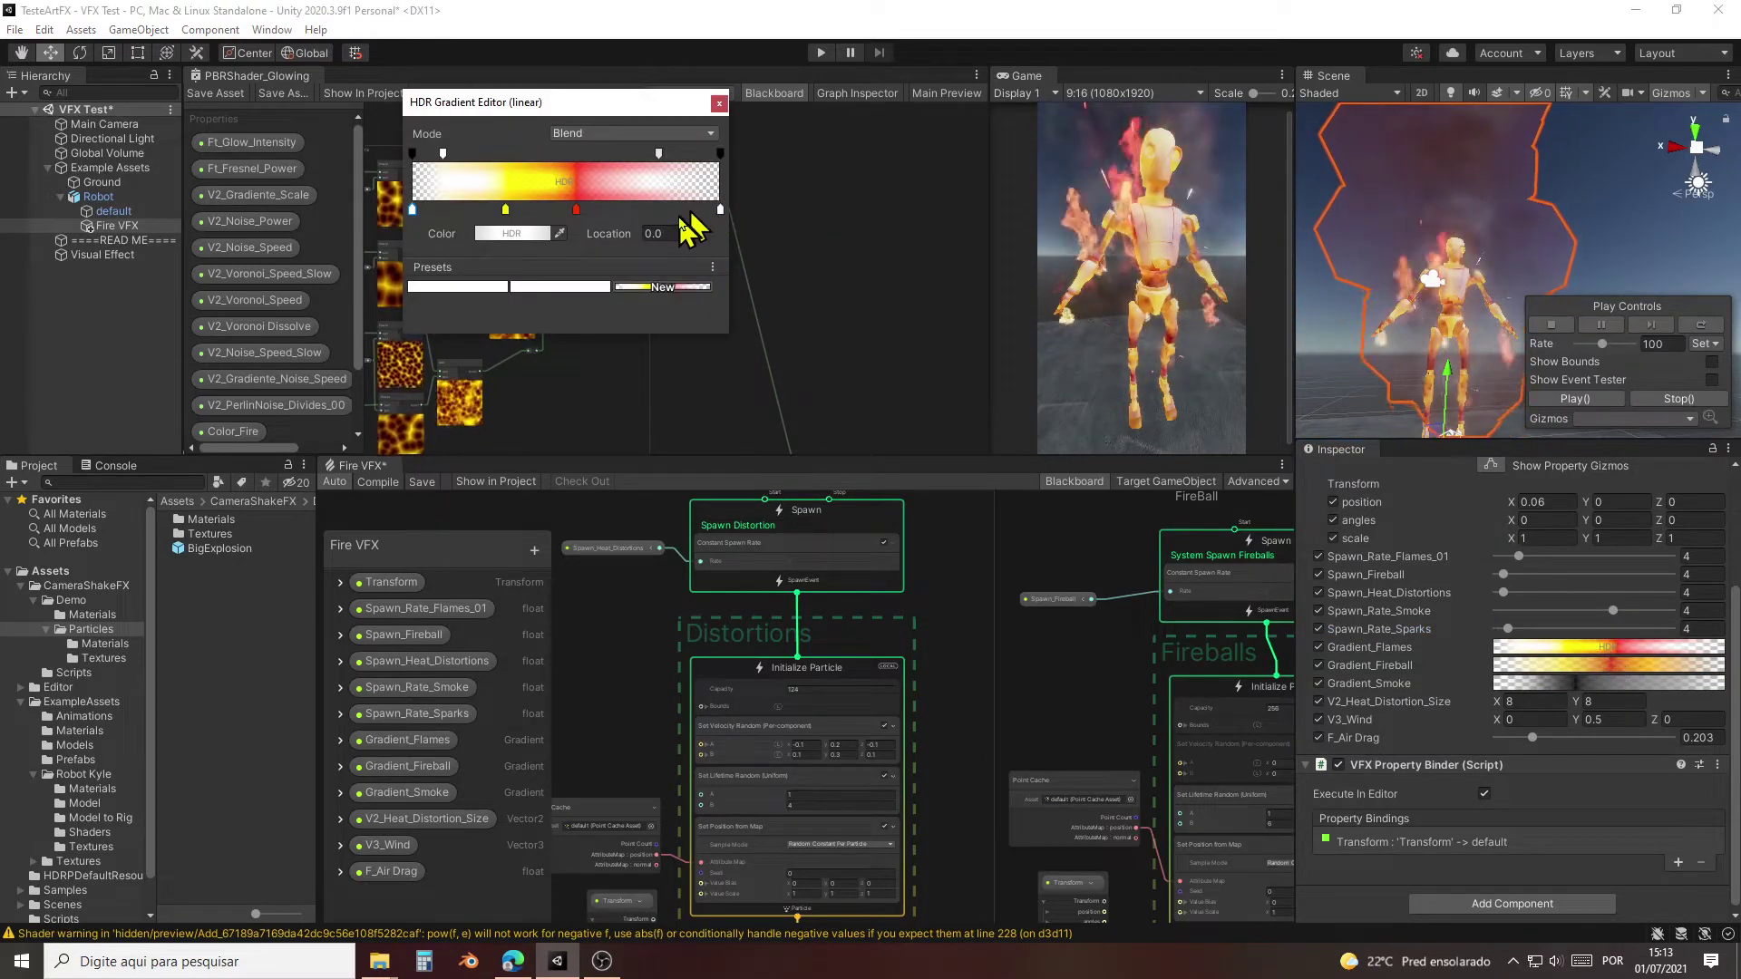
pyautogui.click(576, 211)
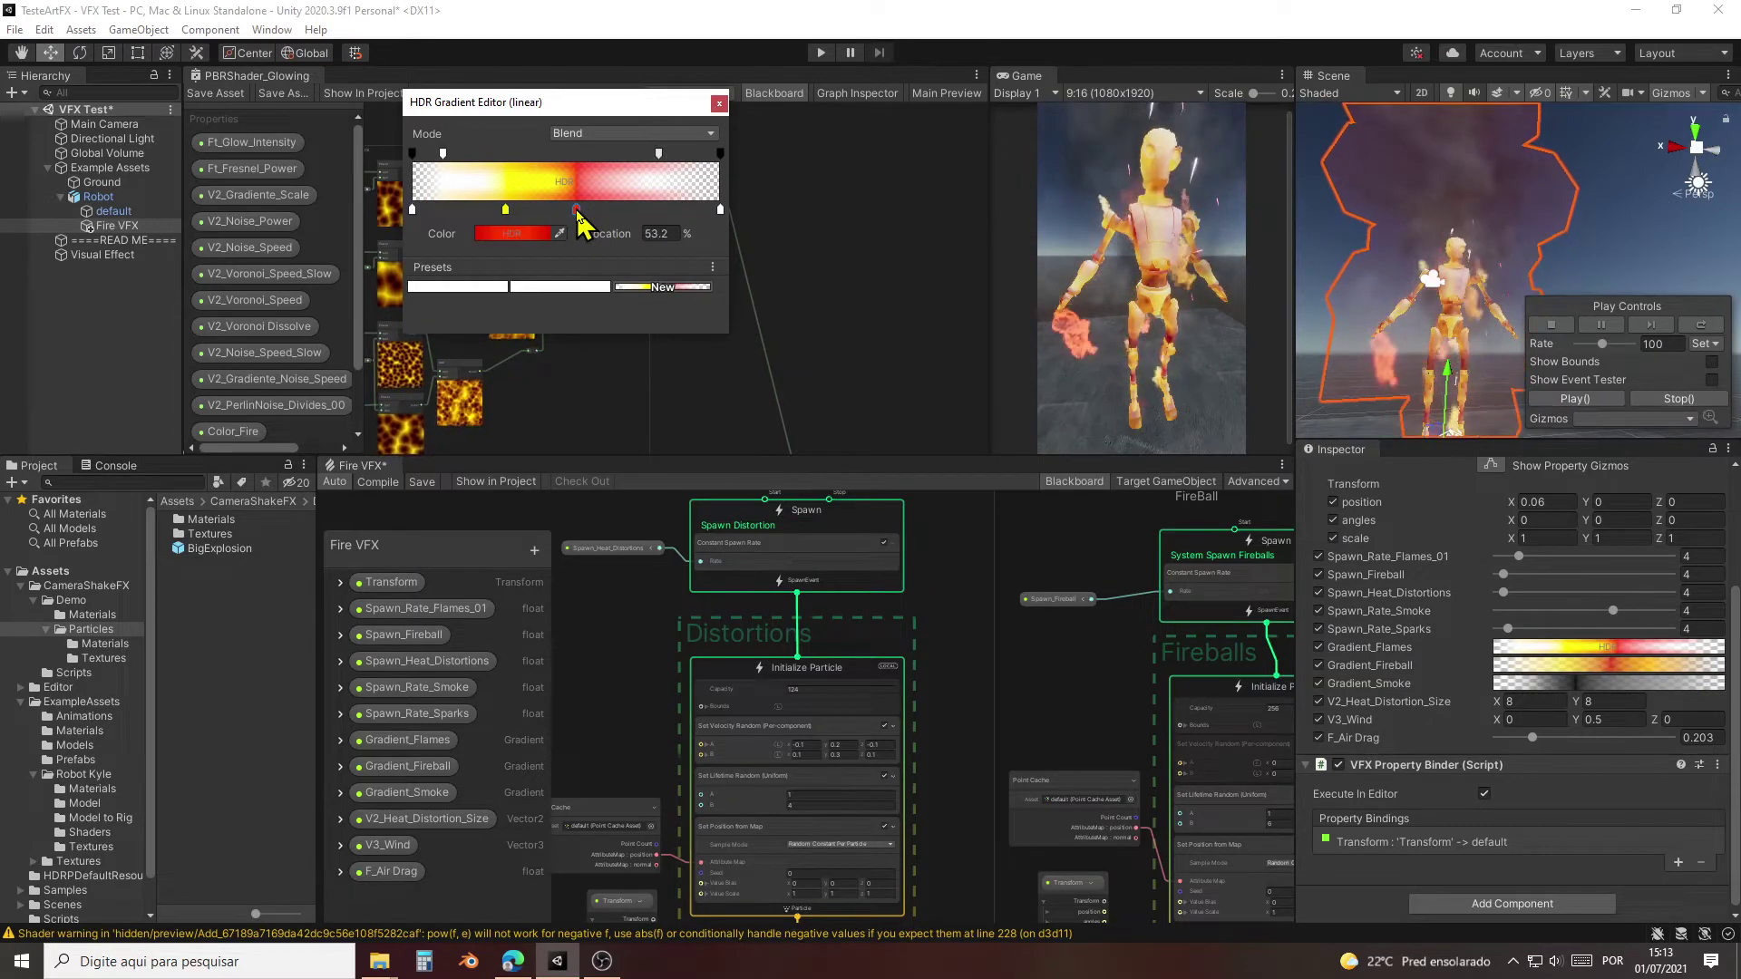
pyautogui.click(535, 241)
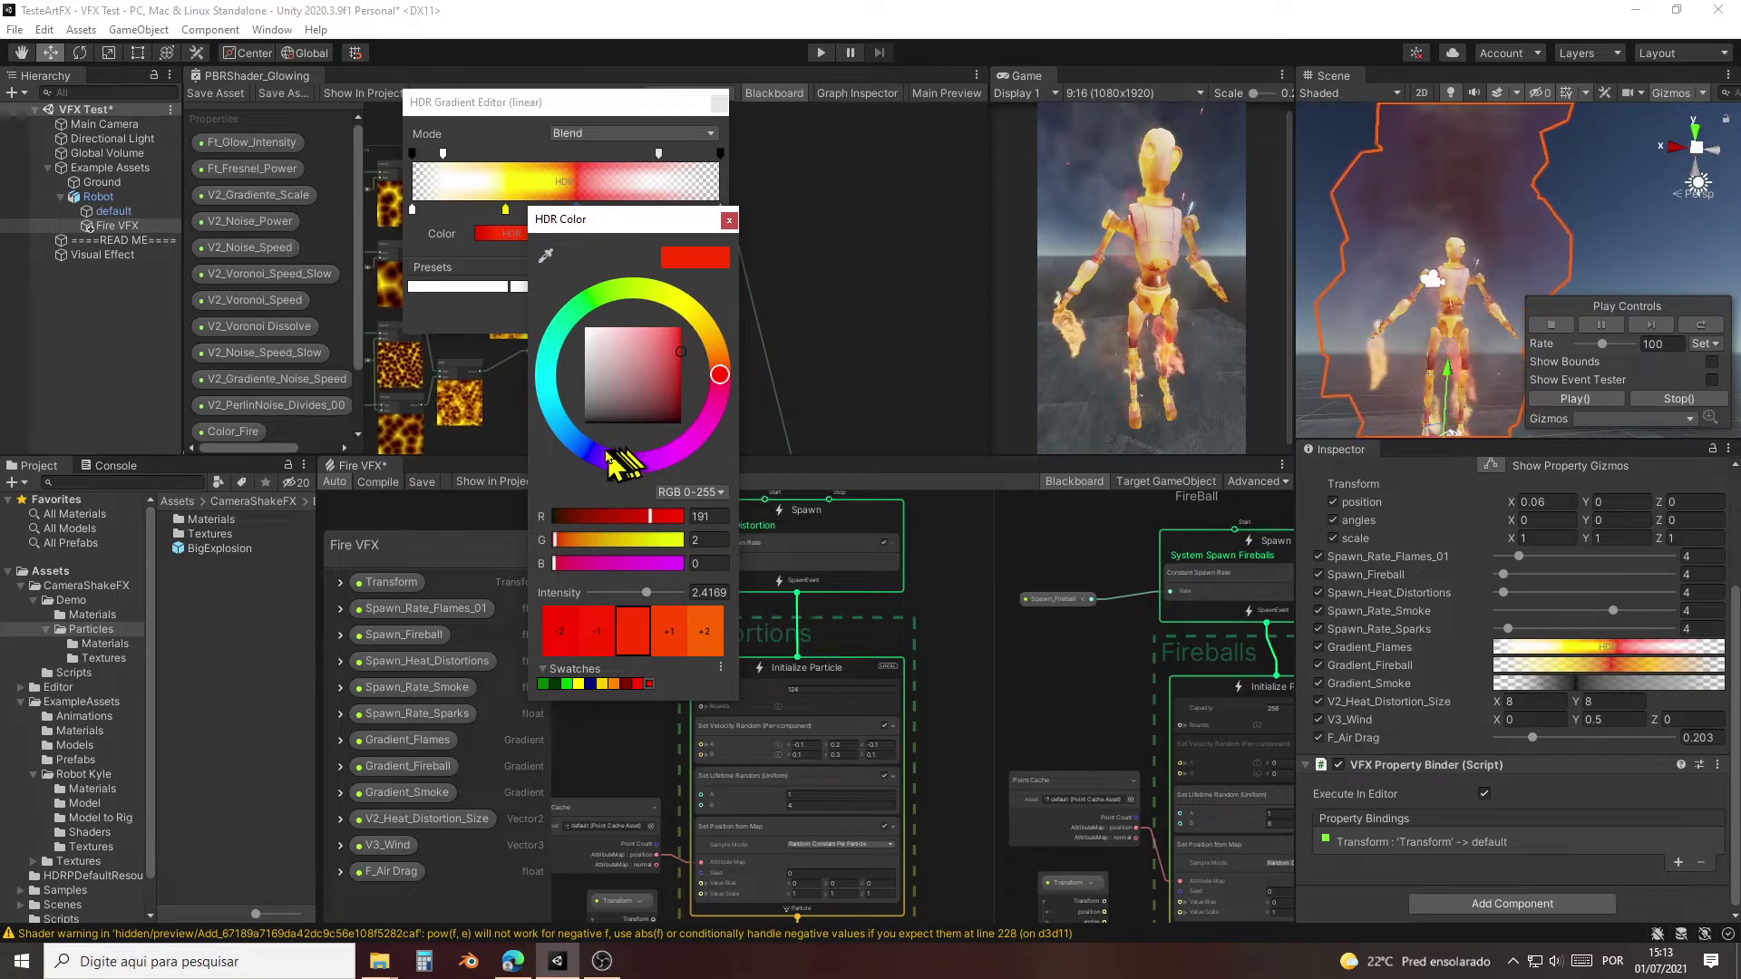
pyautogui.click(698, 458)
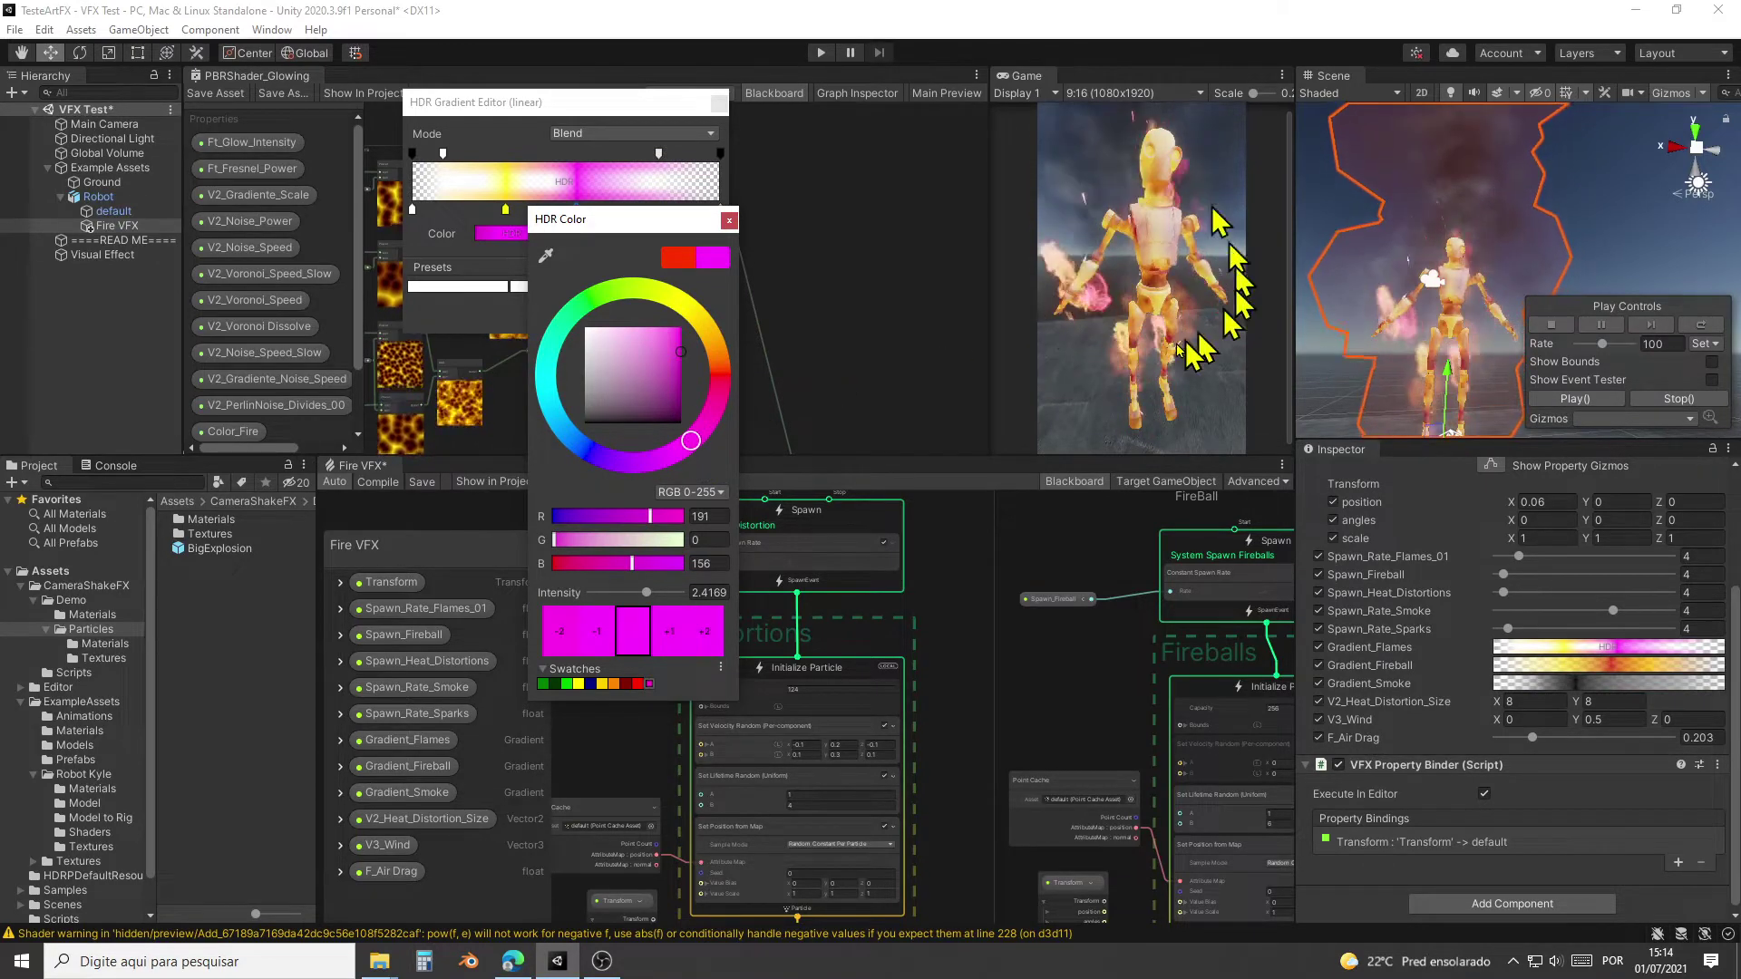
# Step: Recolor the key at 53.2% in Gradient_Flames to blue (R 0, G 33, B 191)
pyautogui.click(578, 446)
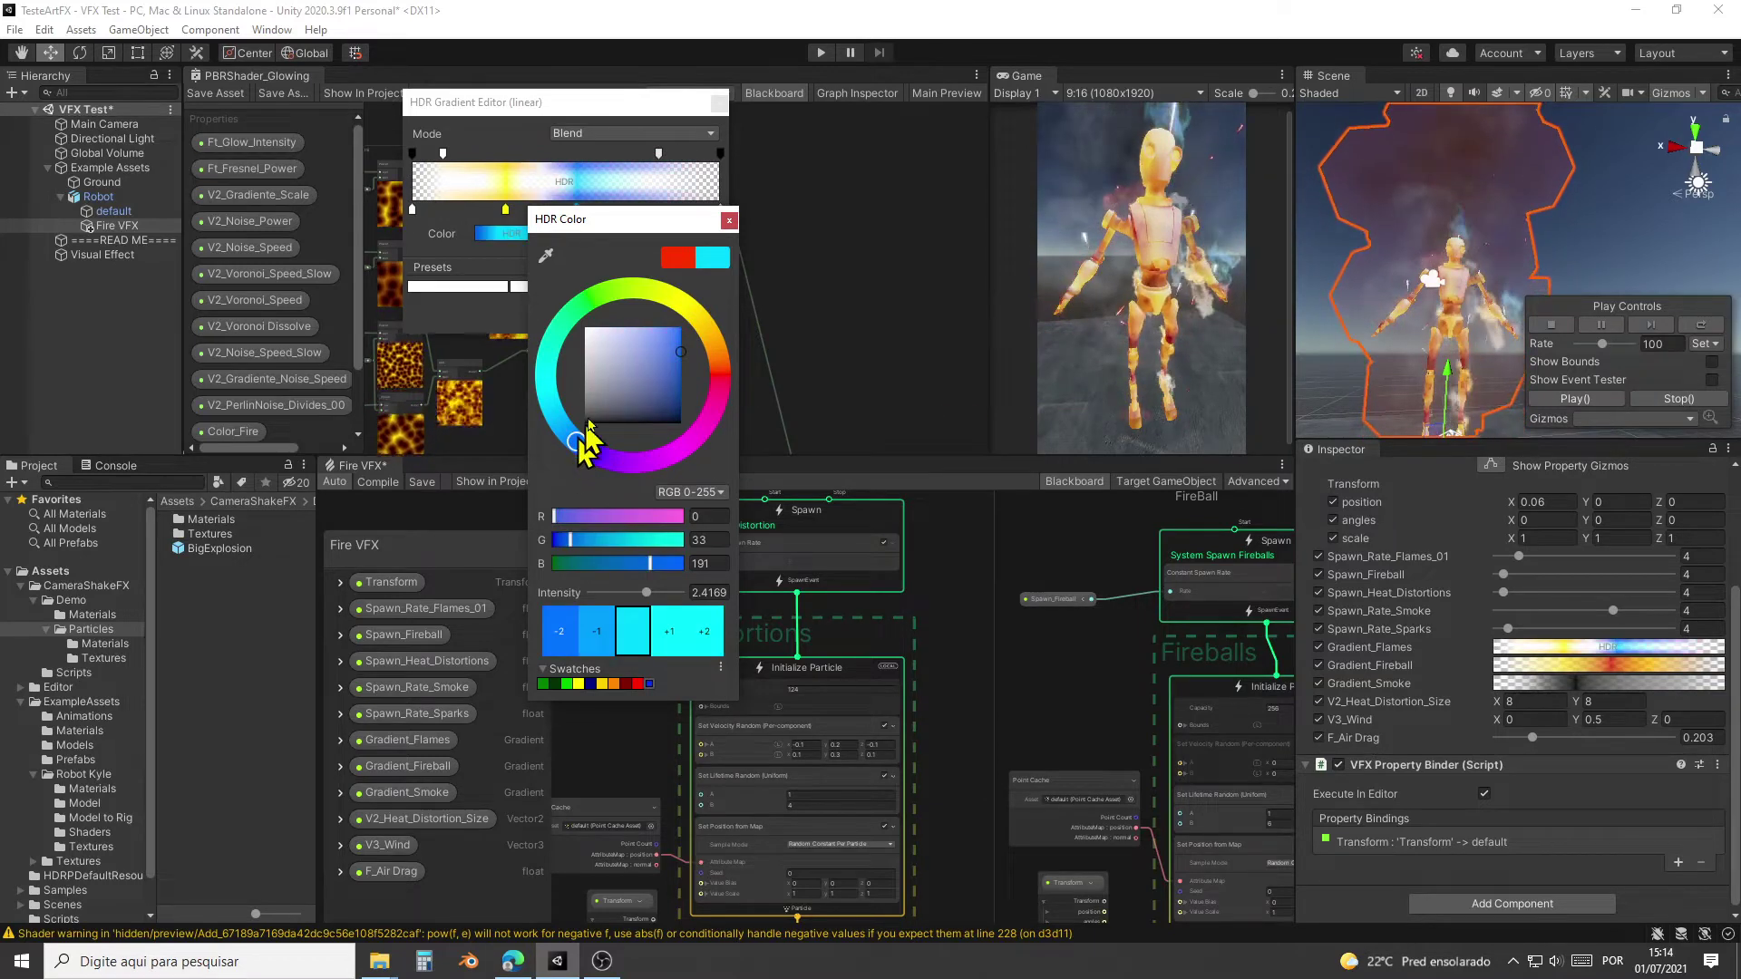
pyautogui.click(728, 222)
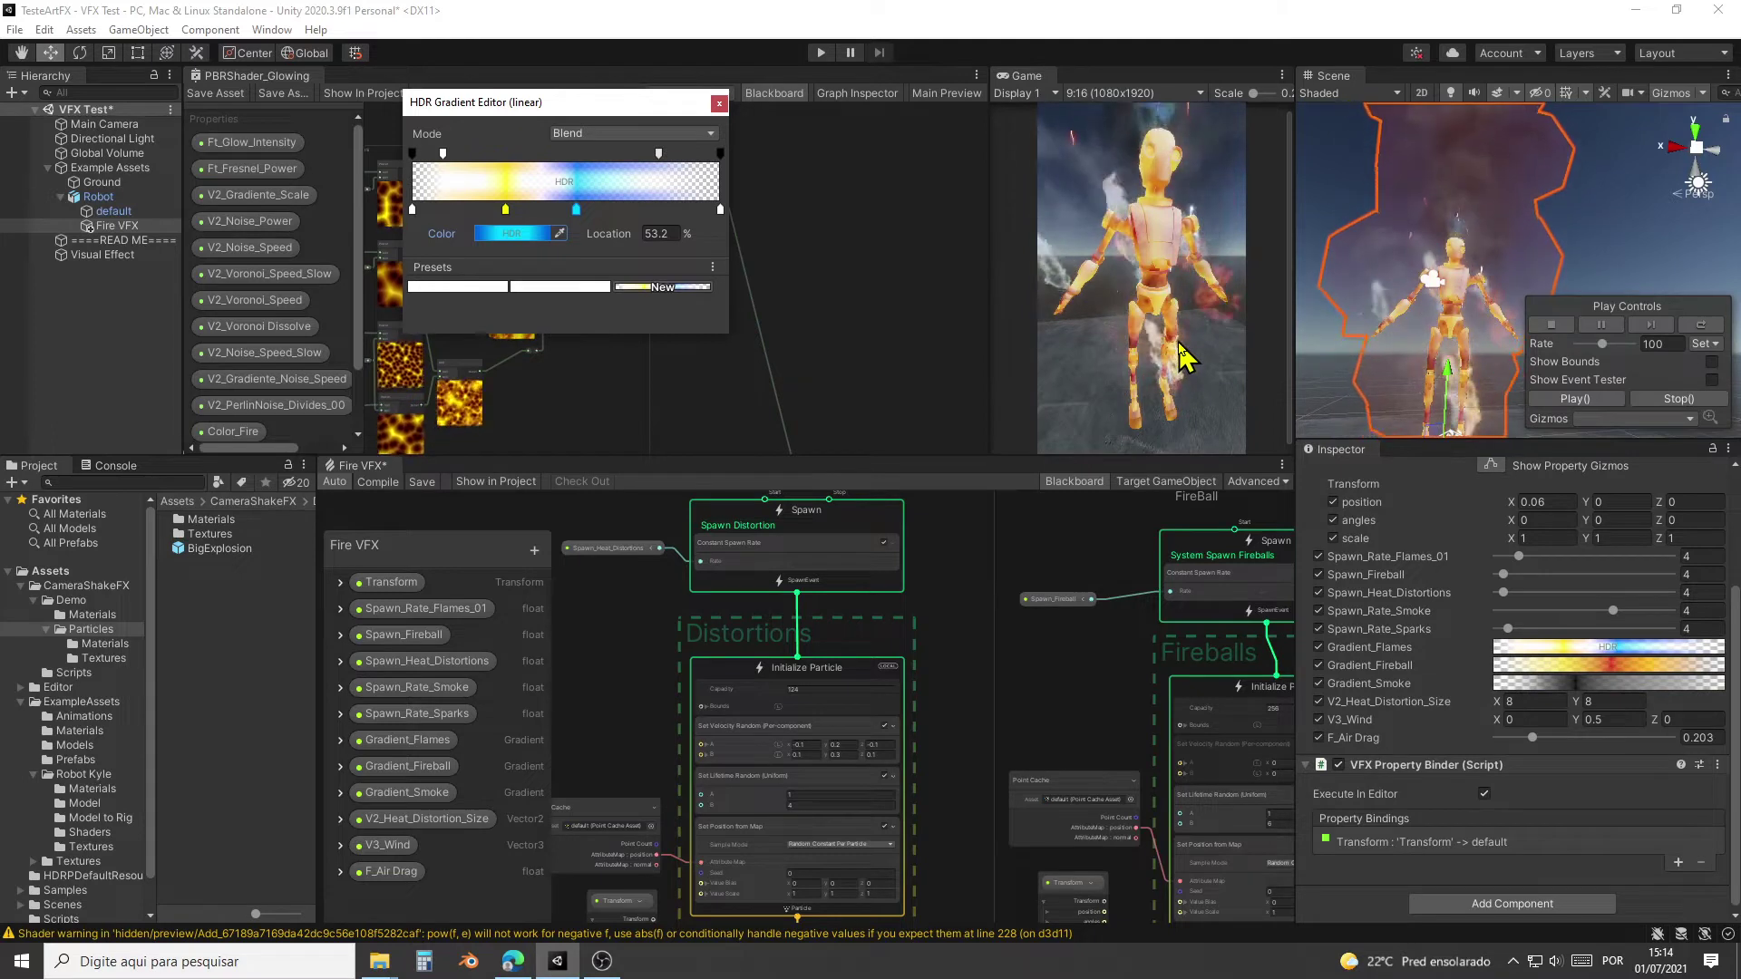
# Step: Recolor the red key at 50.6% in Gradient_Fireball to green (R 31, G 178, B 0)
pyautogui.click(1608, 667)
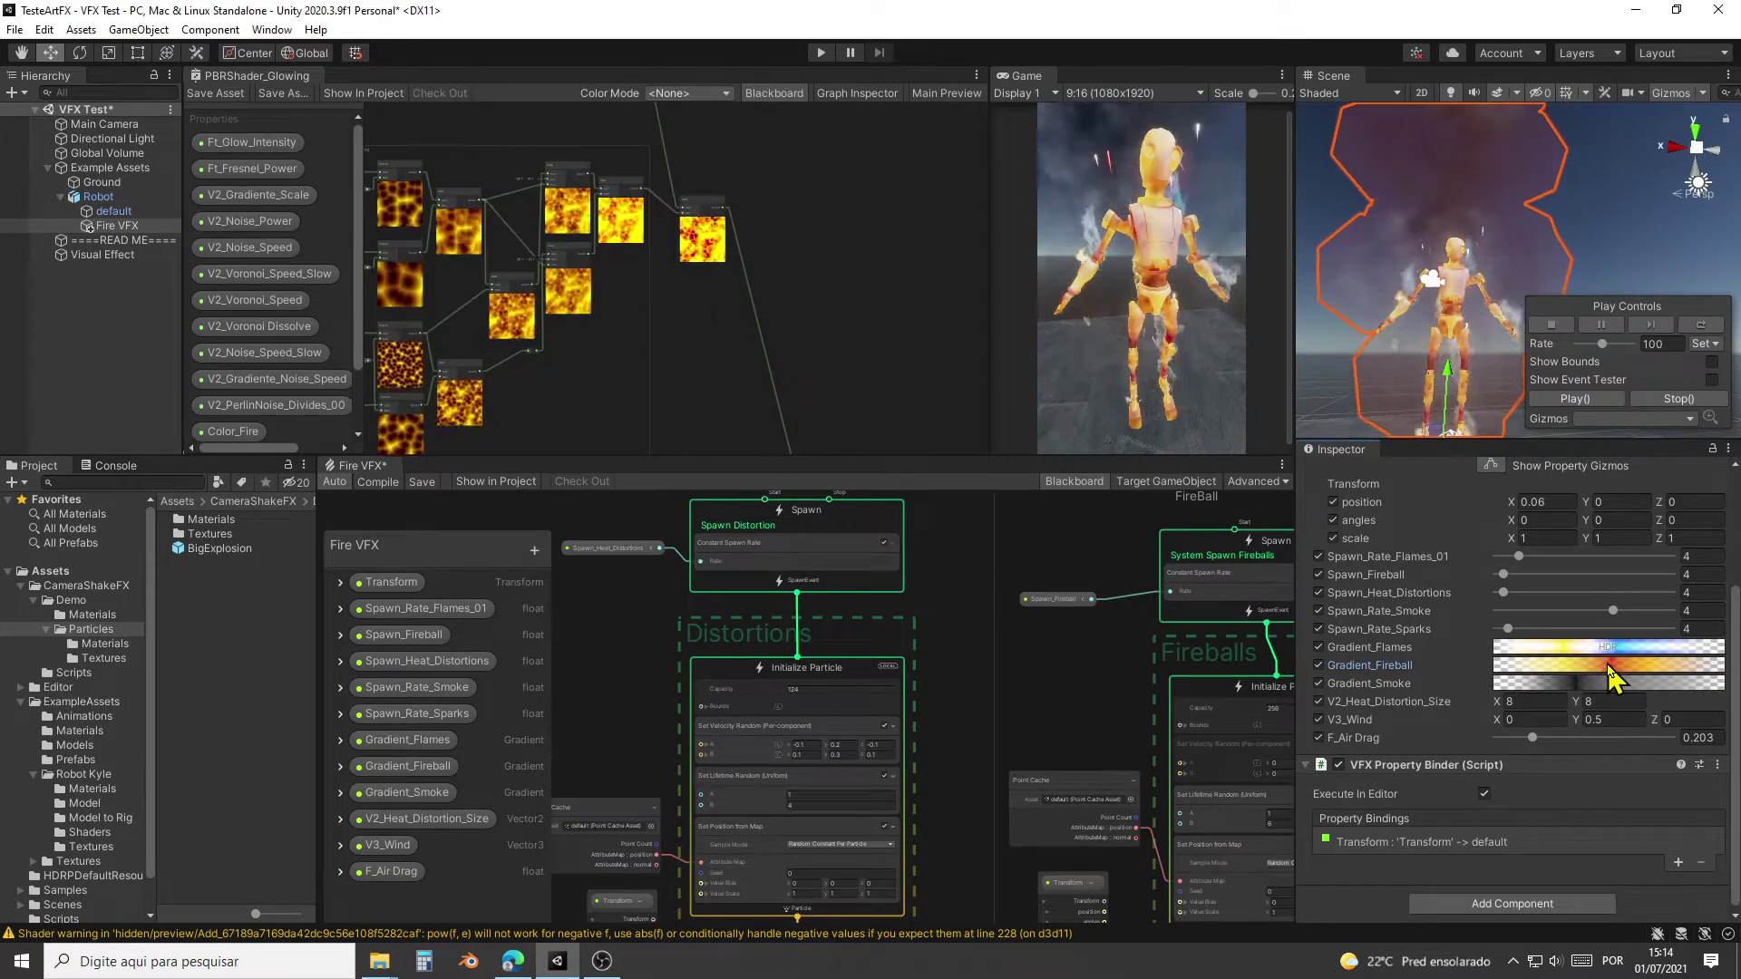
pyautogui.click(1608, 666)
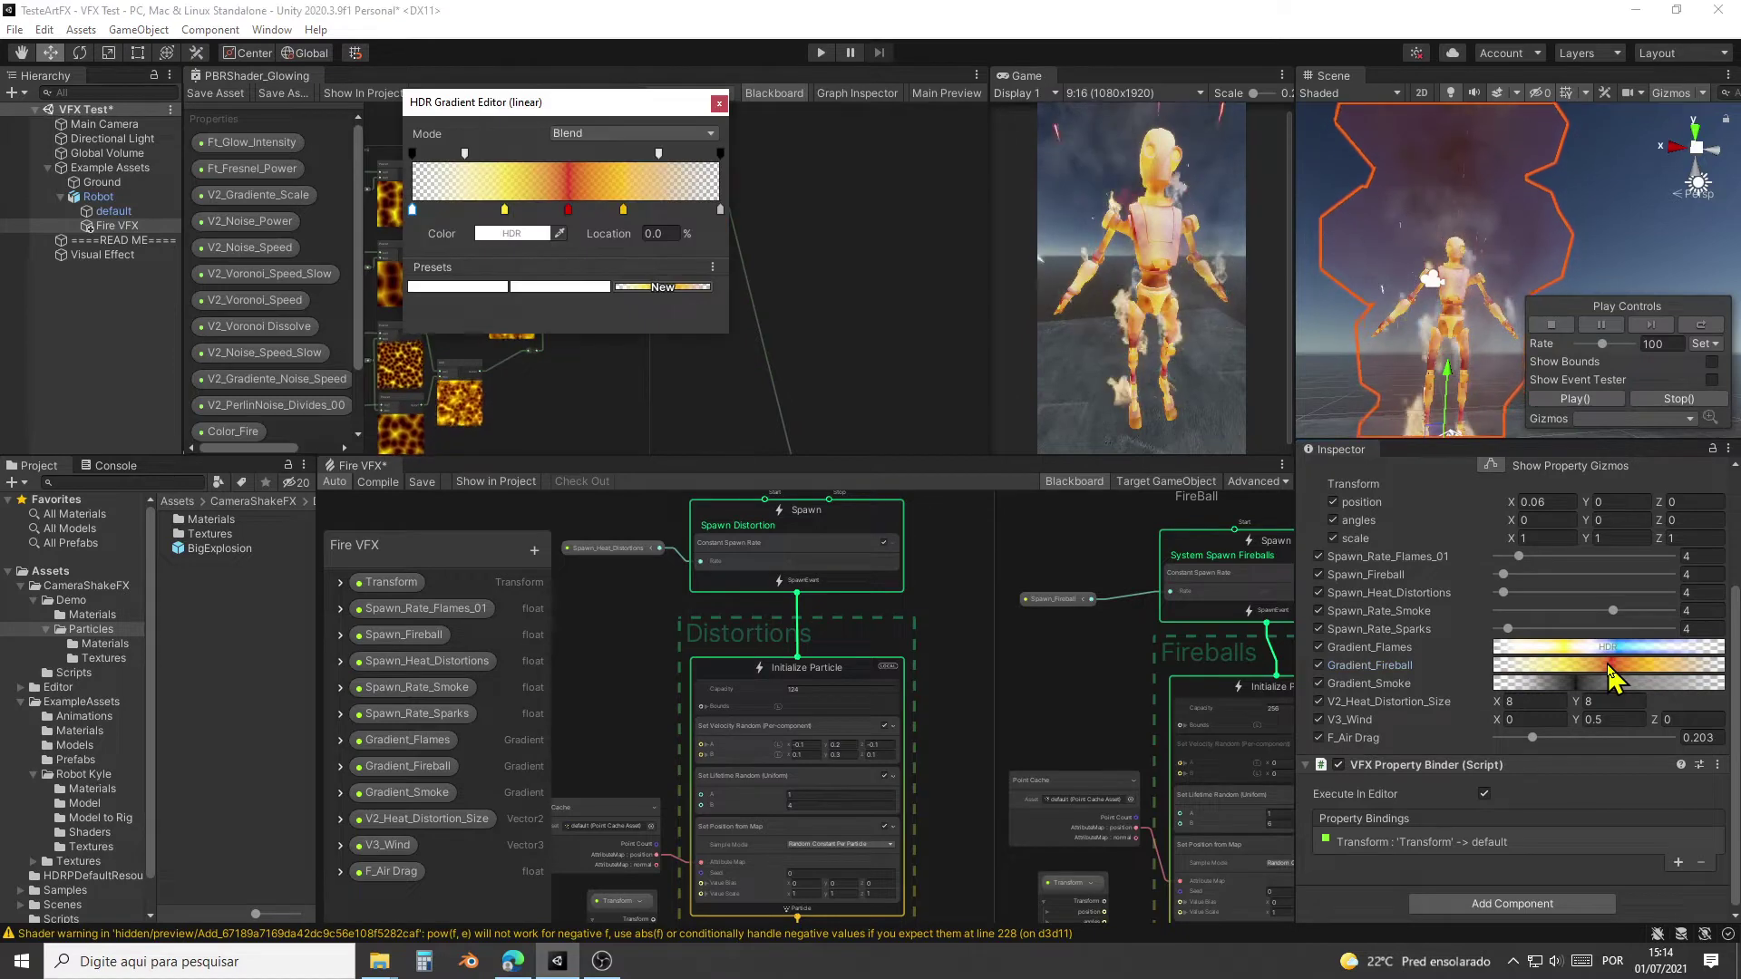
pyautogui.click(569, 211)
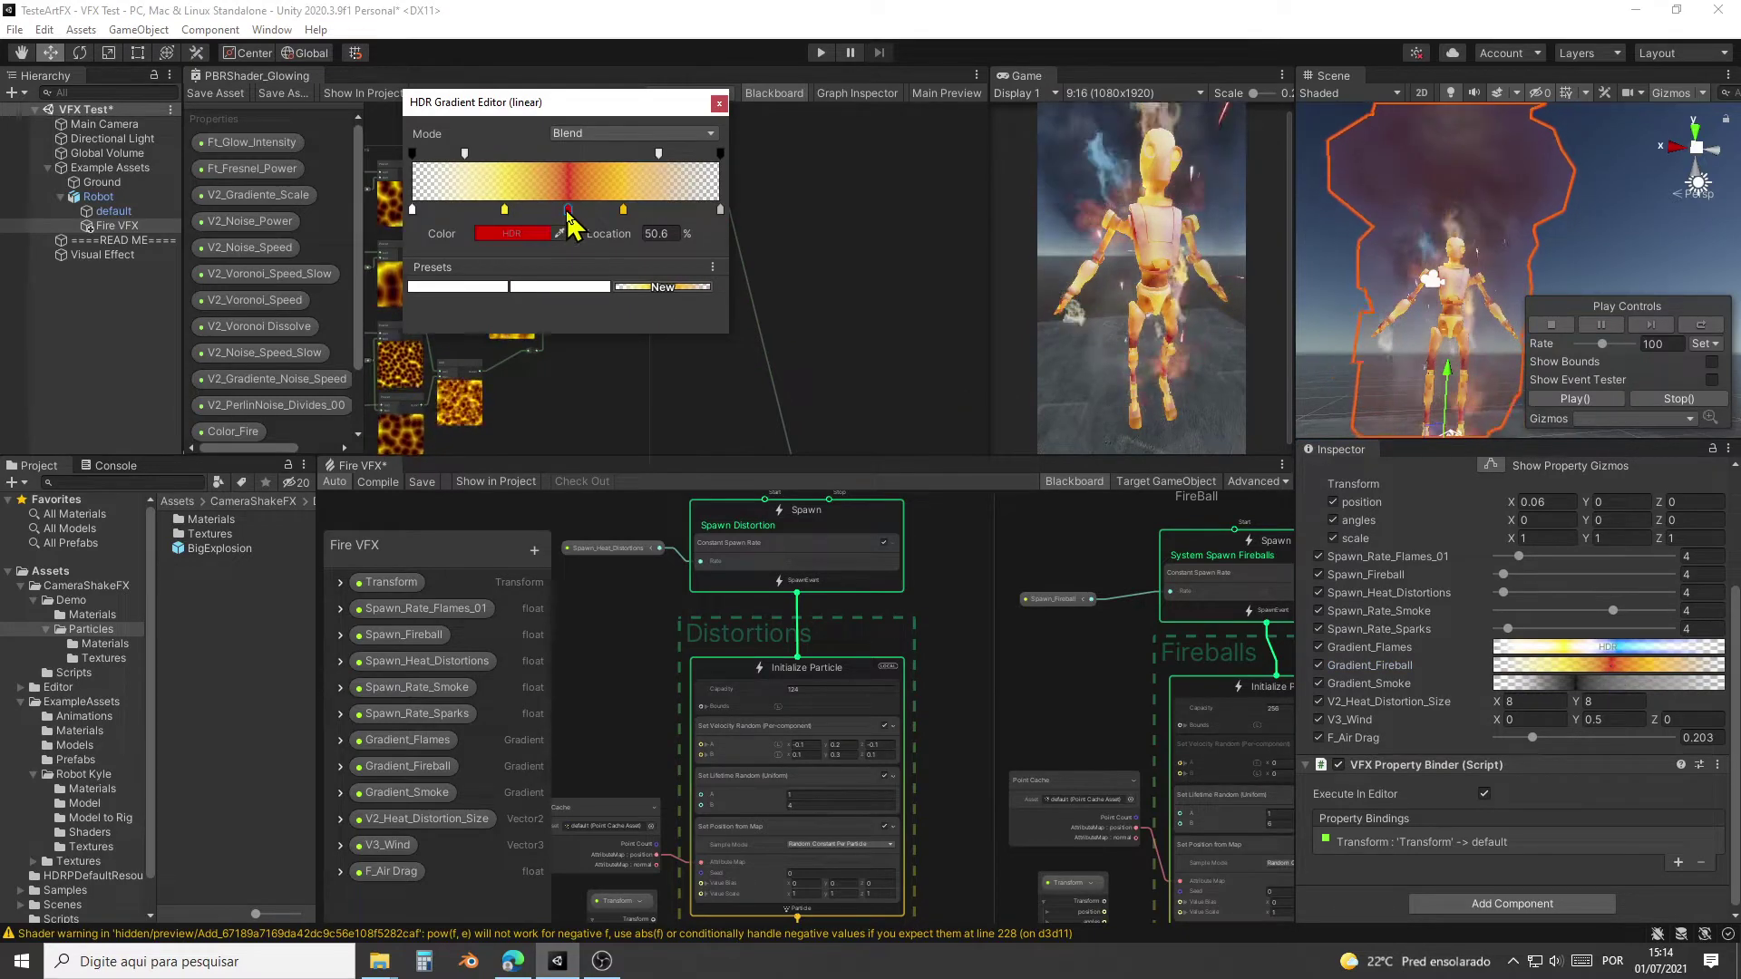
pyautogui.click(508, 233)
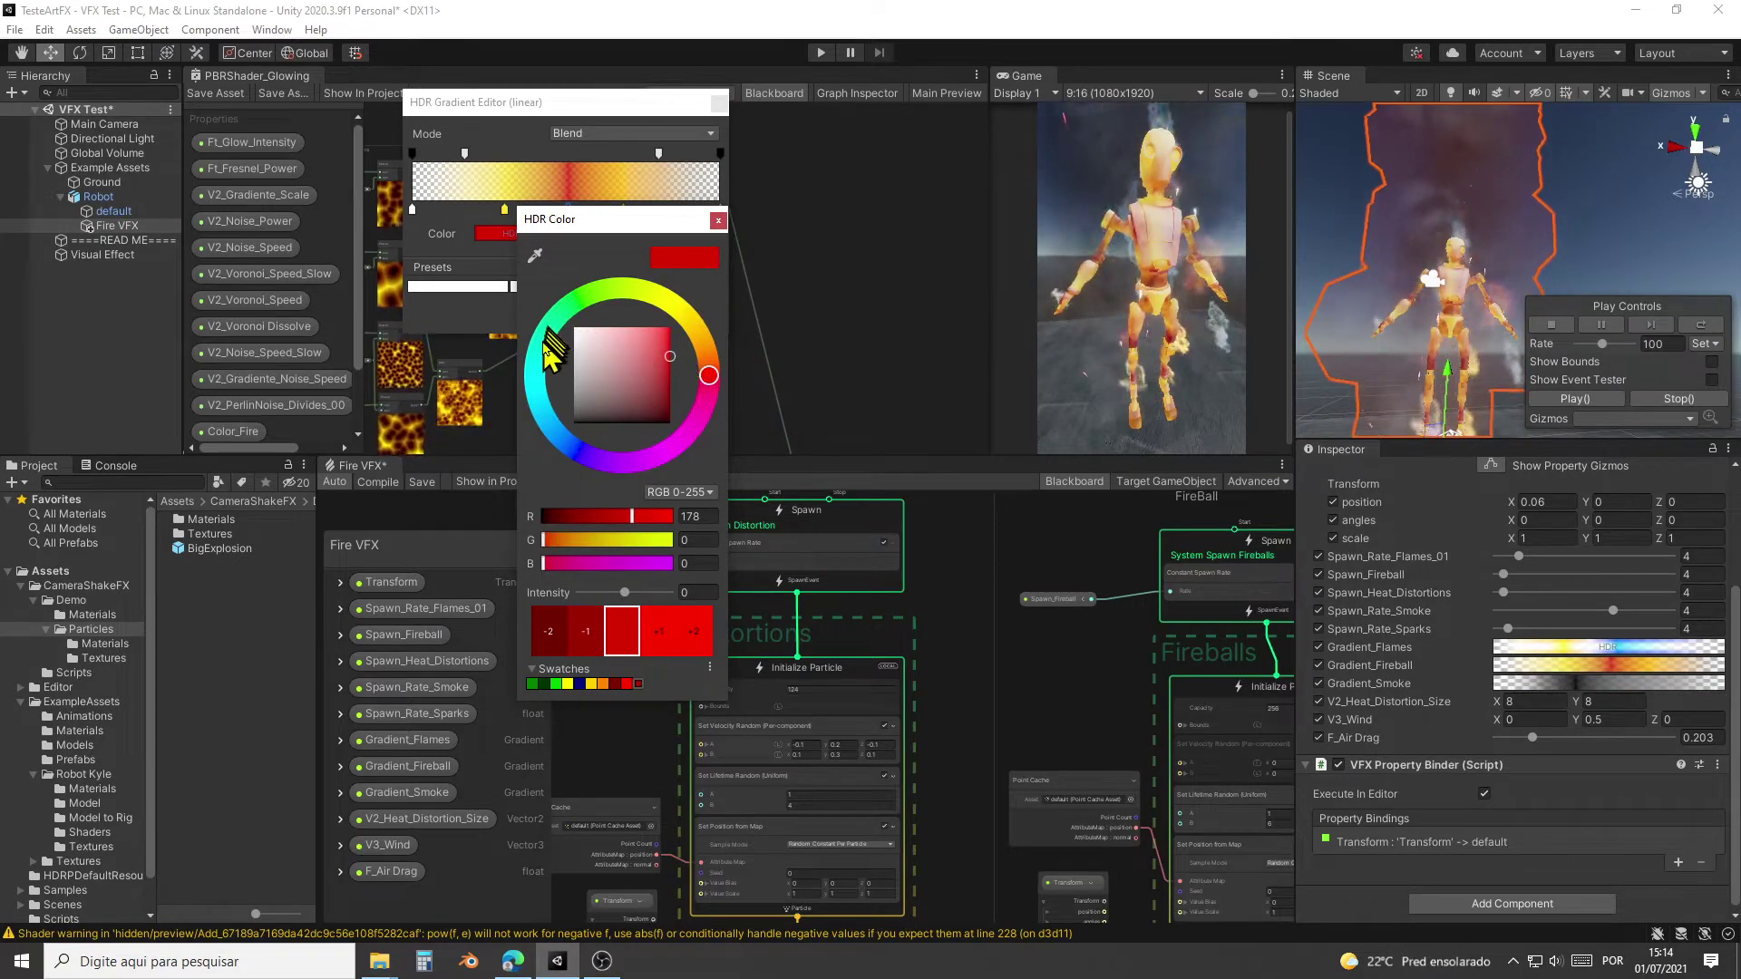
pyautogui.click(593, 297)
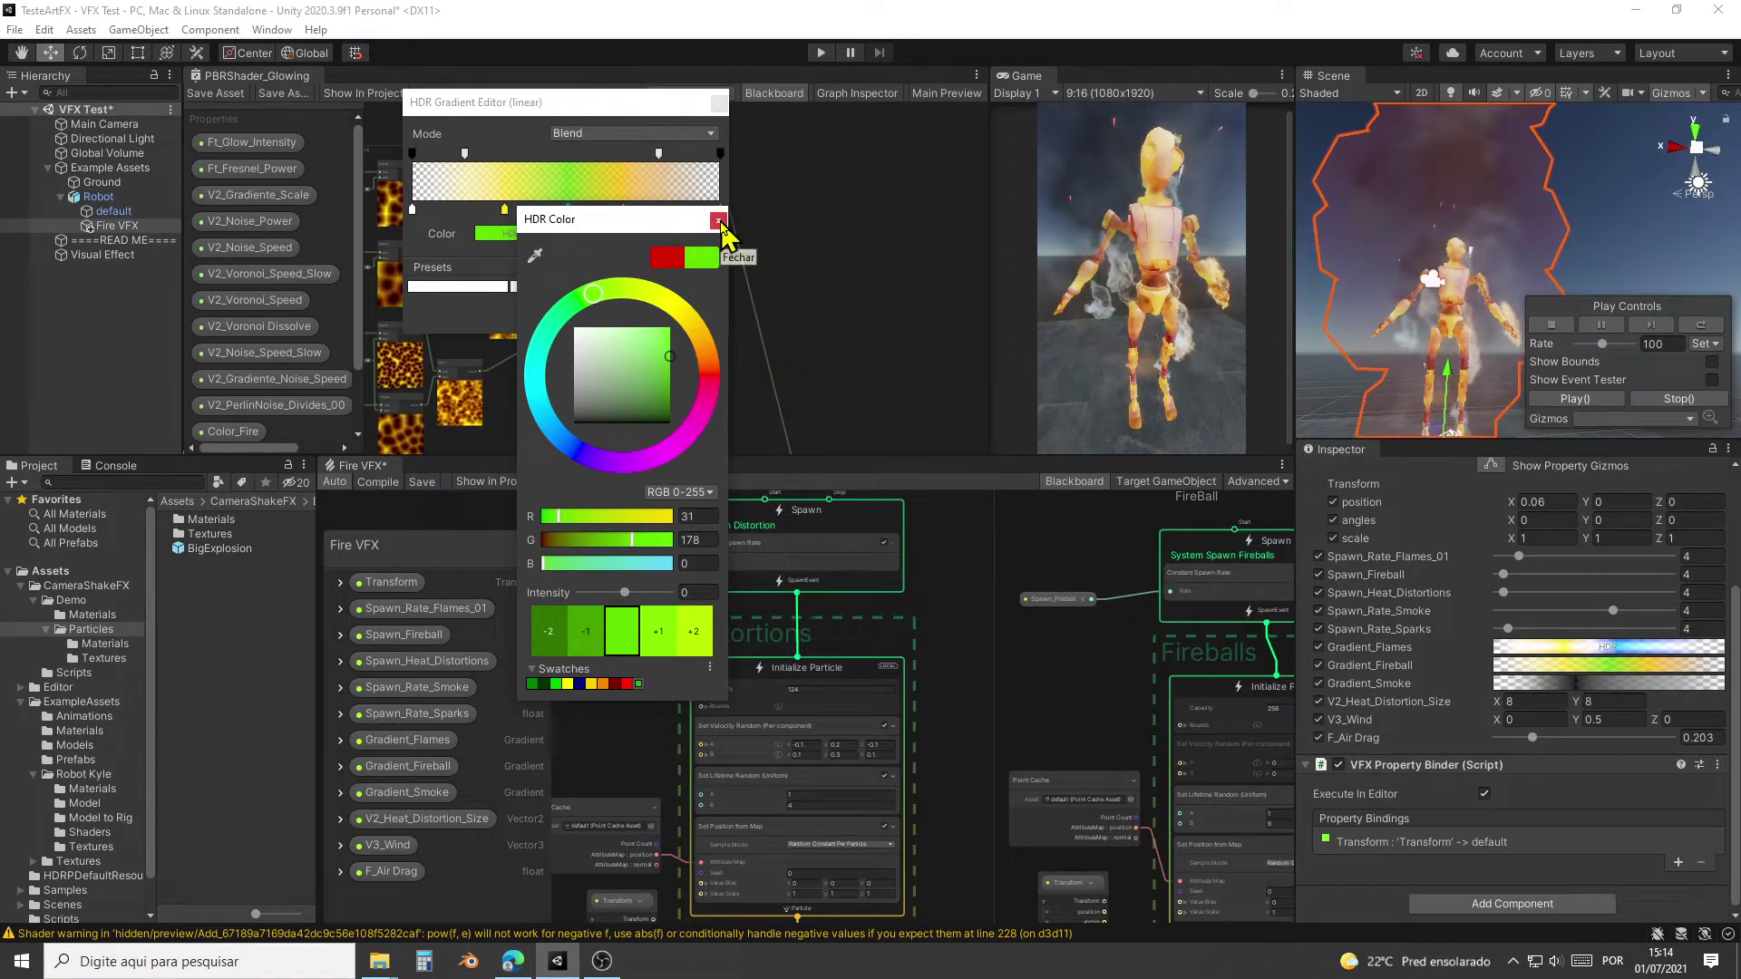
pyautogui.click(718, 220)
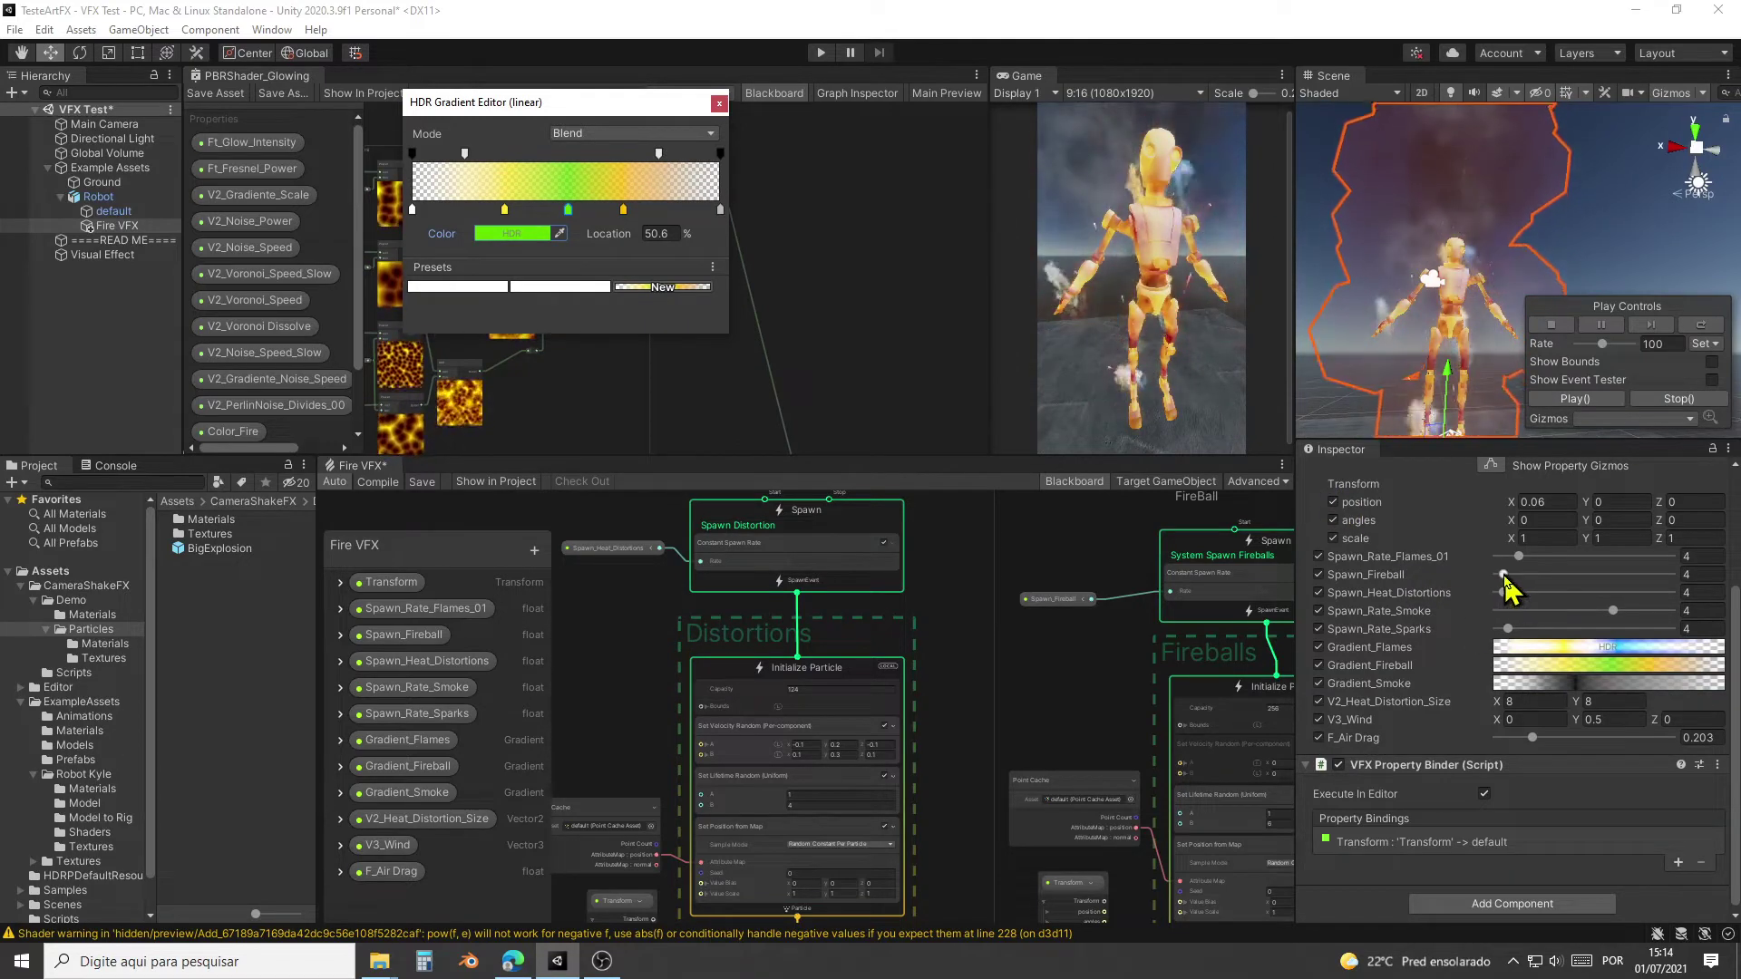
# Step: Raise Spawn_Rate_Fireball to 46 and lower Spawn_Rate_Smoke to 2.68
pyautogui.moveTo(1505, 578); pyautogui.dragTo(1579, 585)
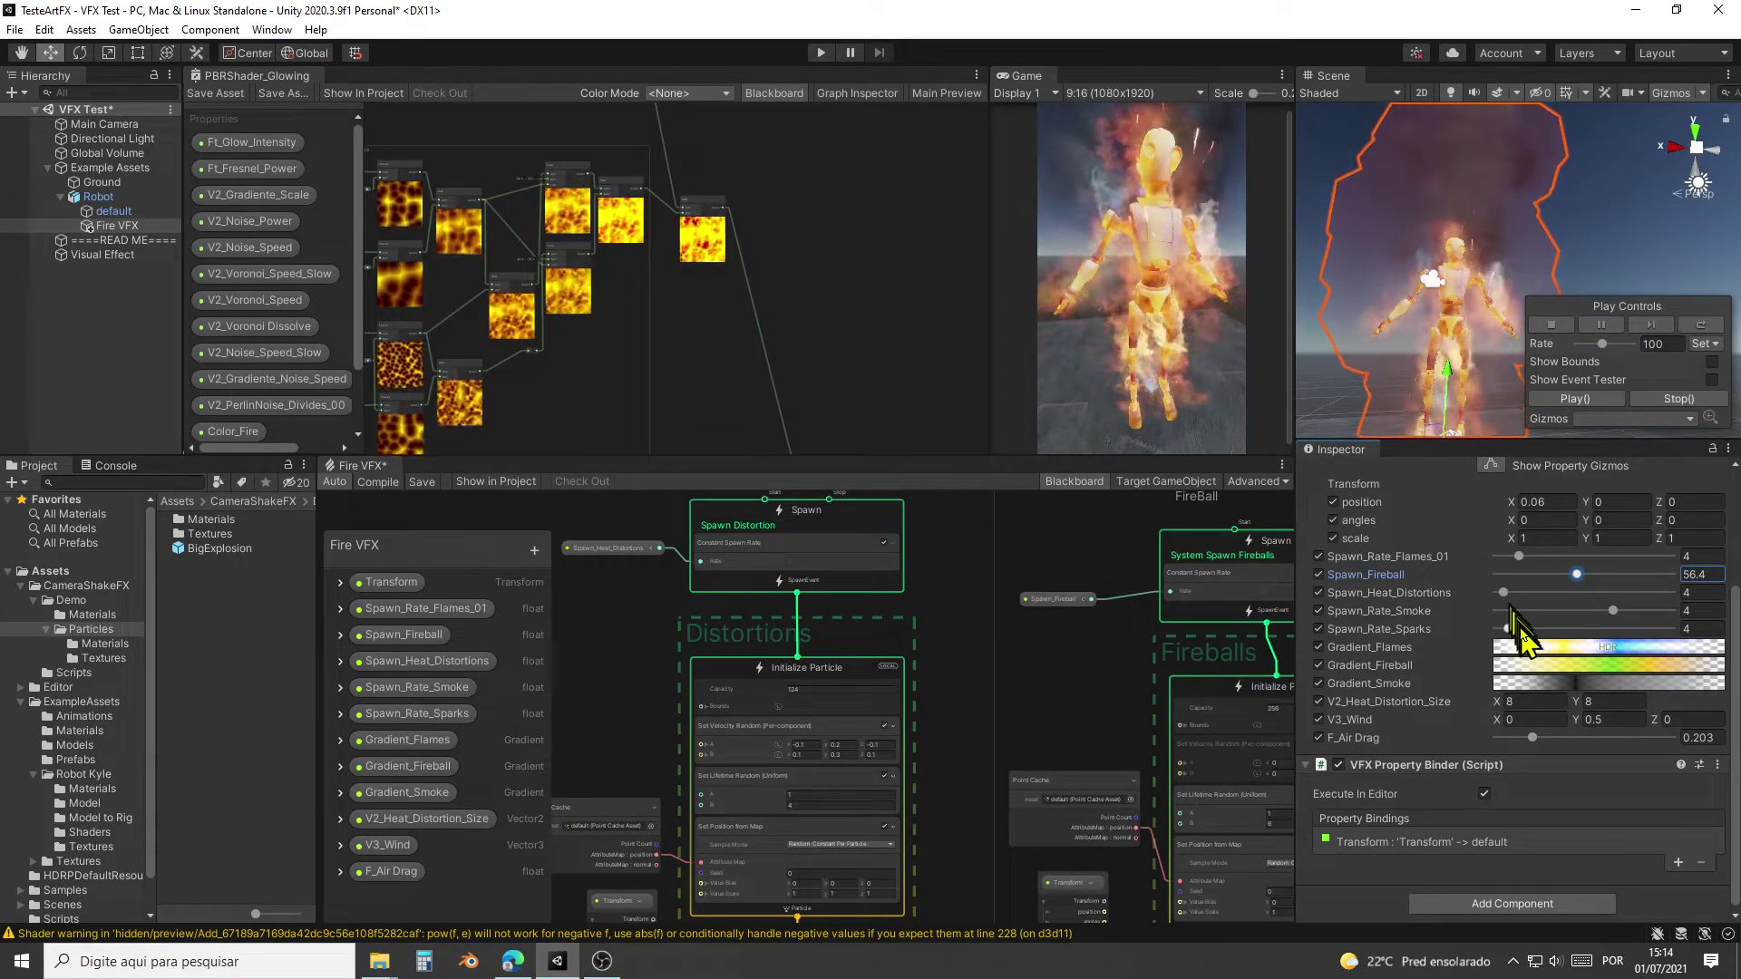
pyautogui.moveTo(1577, 580); pyautogui.dragTo(1561, 580)
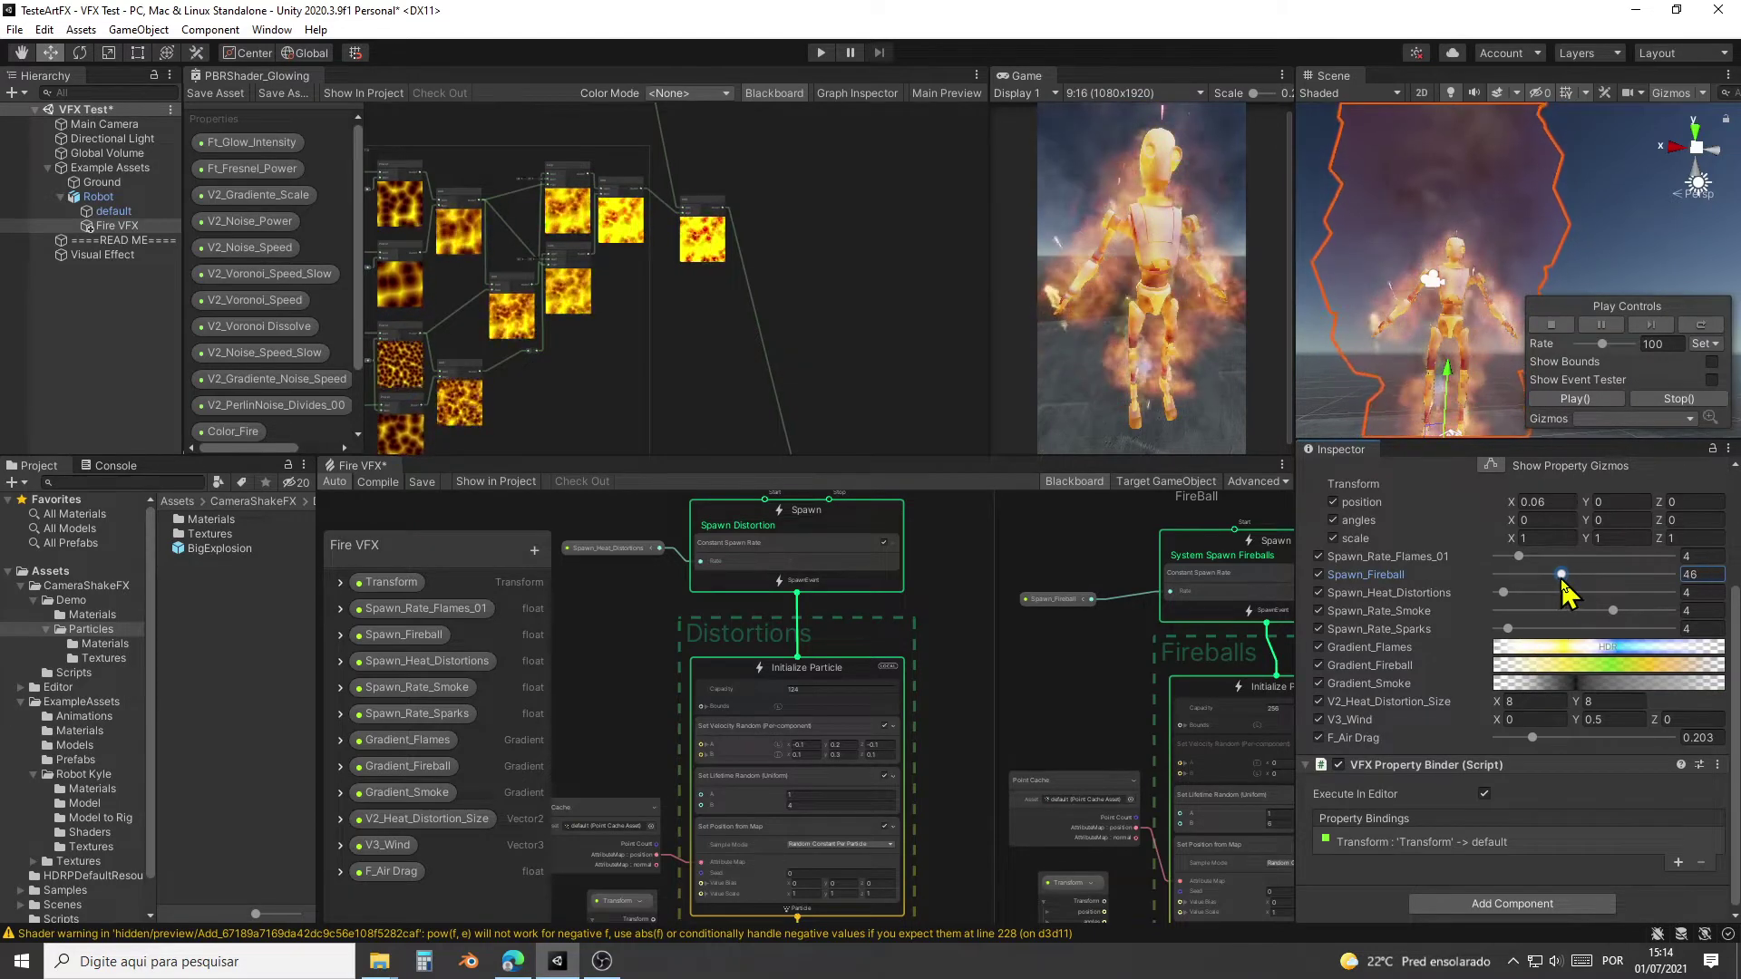
pyautogui.moveTo(1613, 611); pyautogui.dragTo(1575, 610)
# Step: Recolor the orange key at 68.5% in Gradient_Fireball to turquoise green (R 0, G 255, B 117) and finish editing the gradient
pyautogui.click(1616, 682)
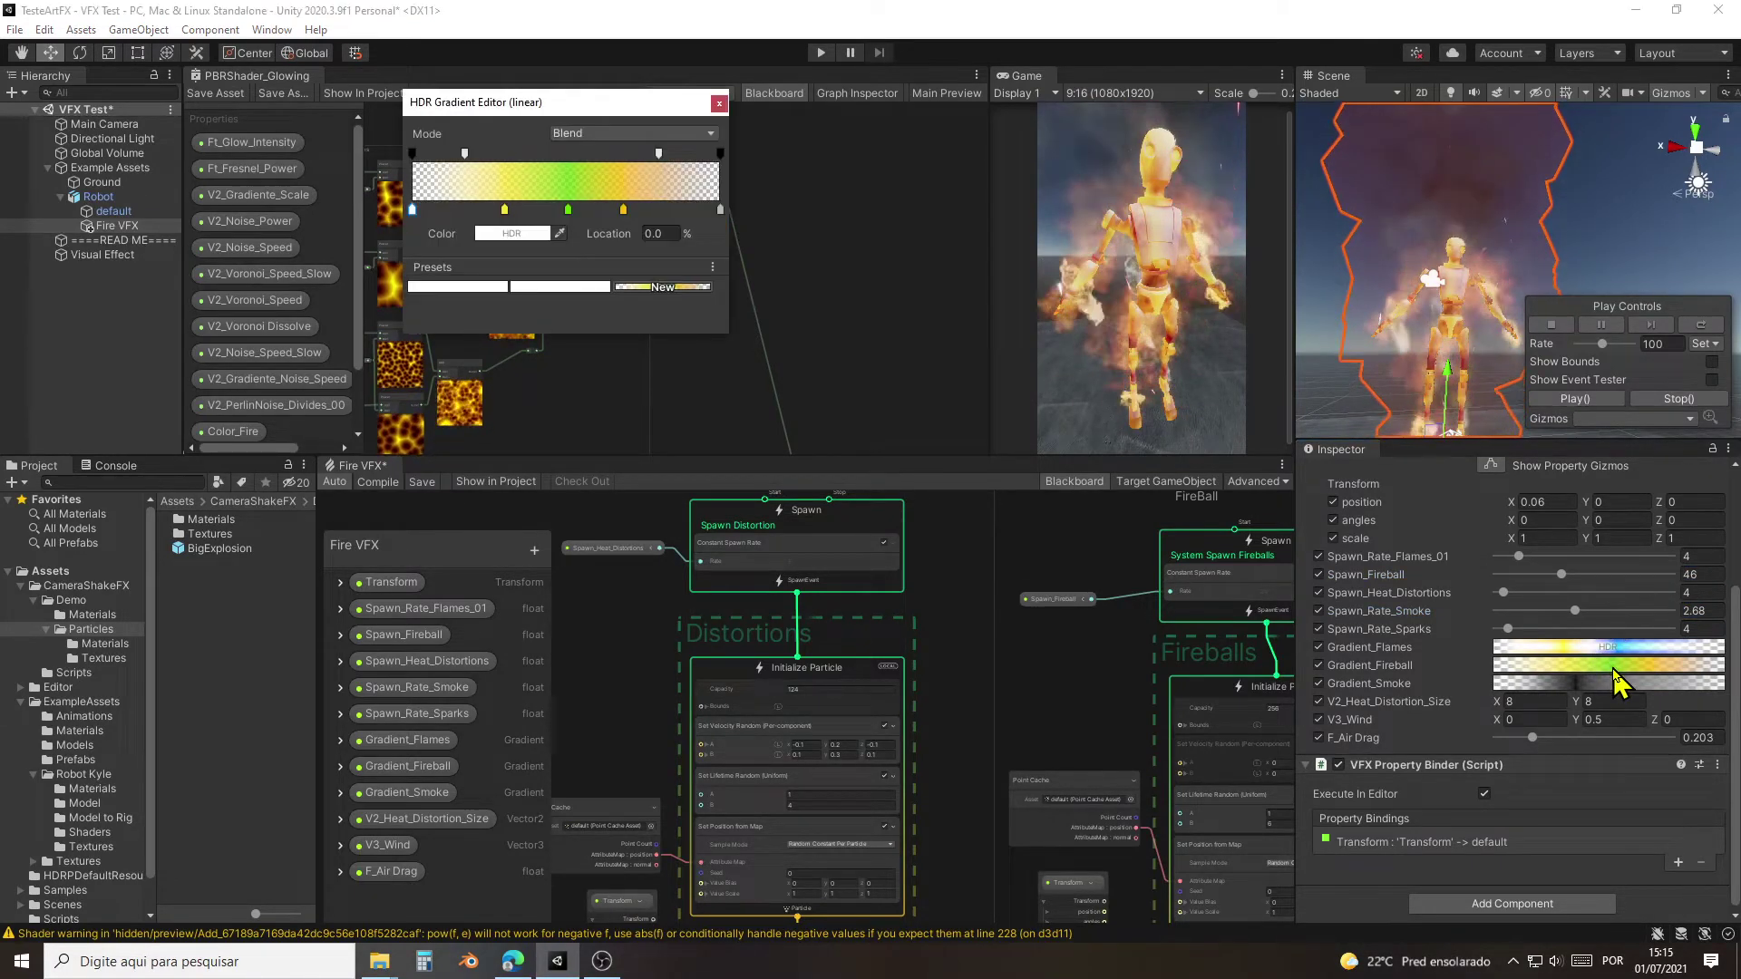
pyautogui.click(623, 210)
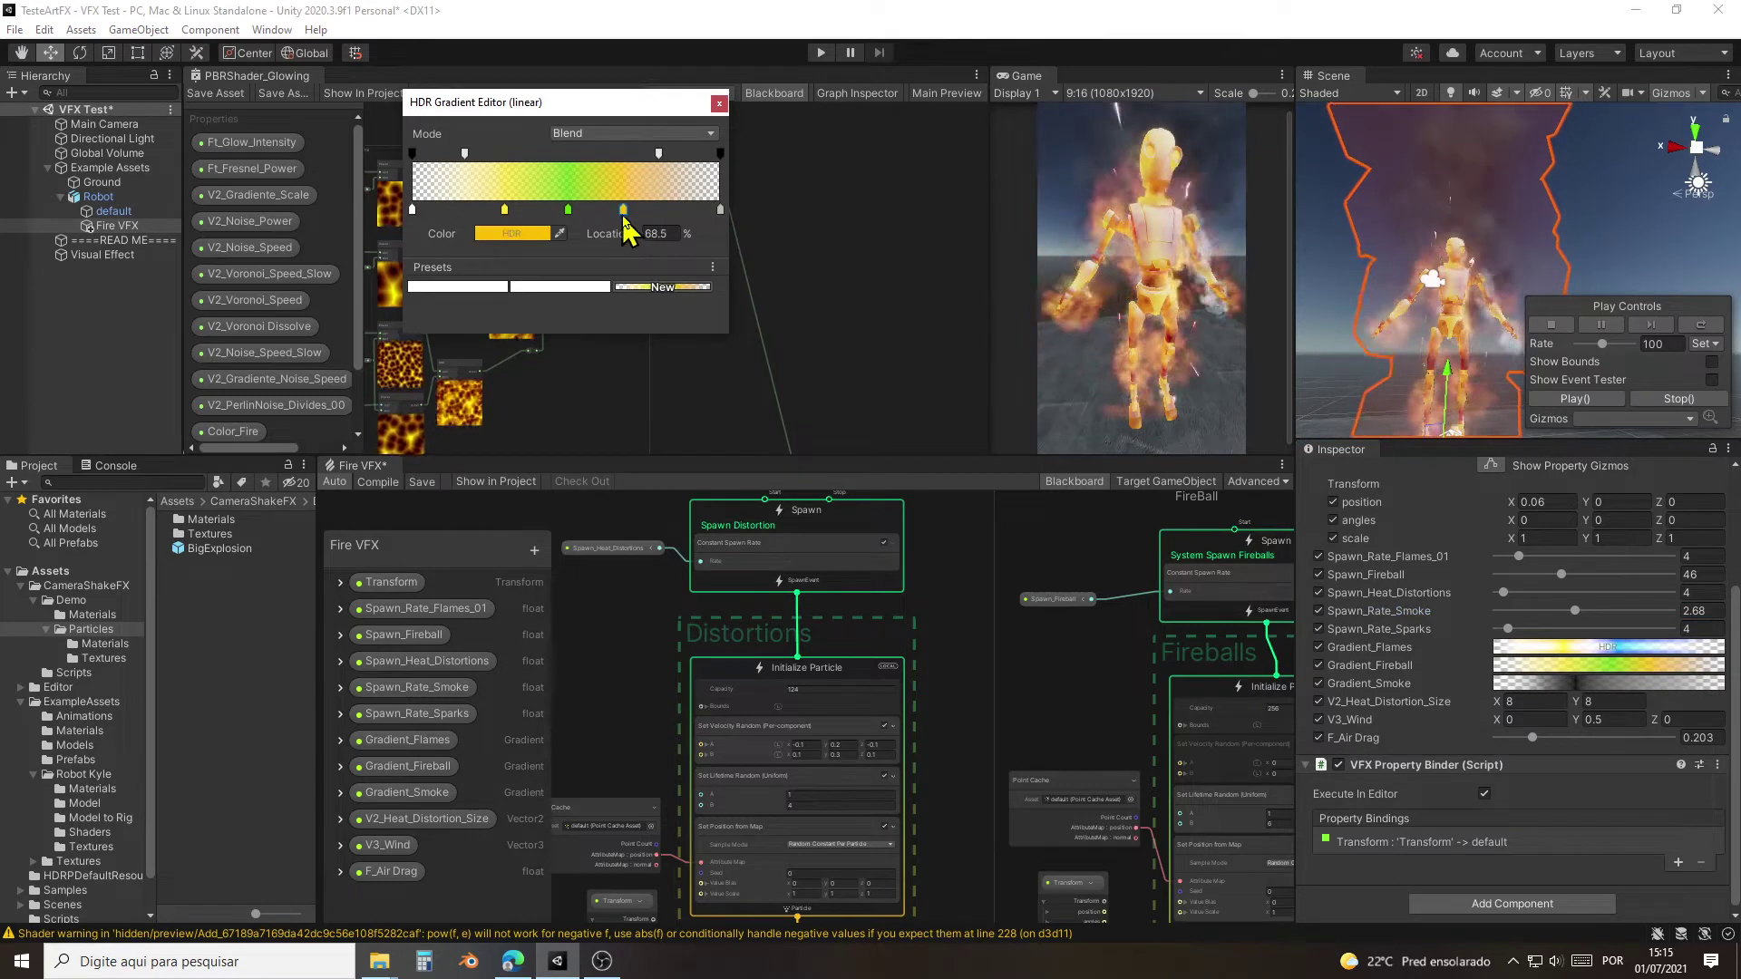
pyautogui.doubleClick(623, 214)
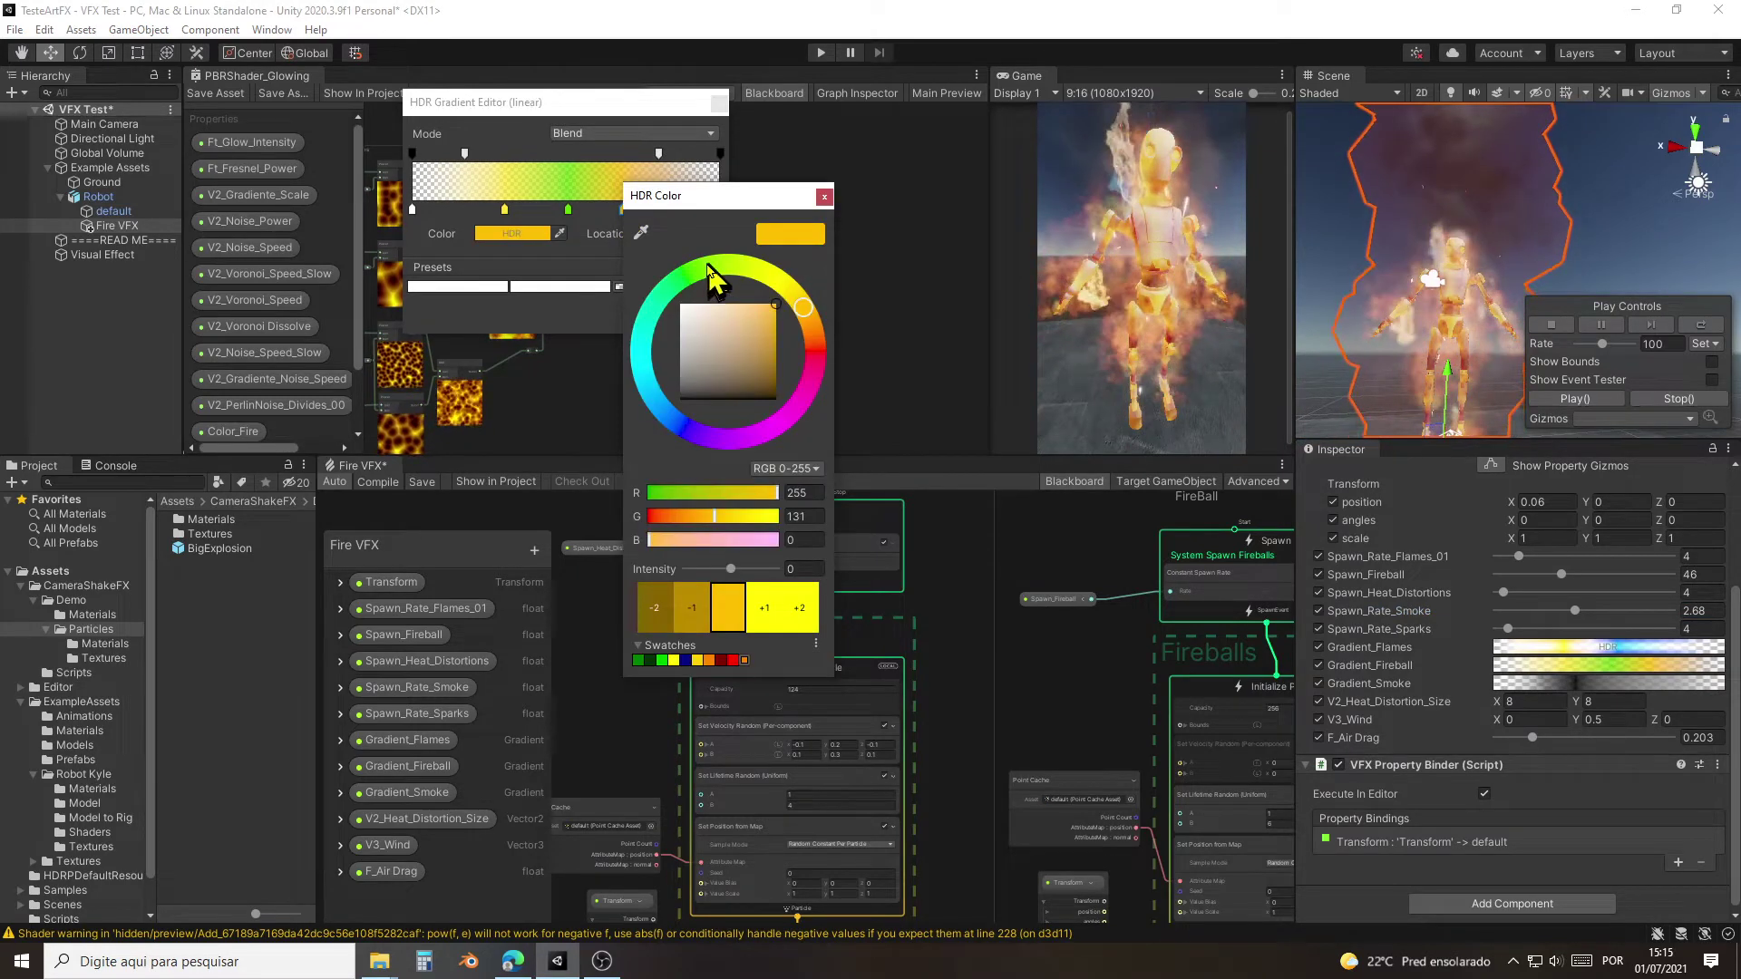
pyautogui.click(654, 302)
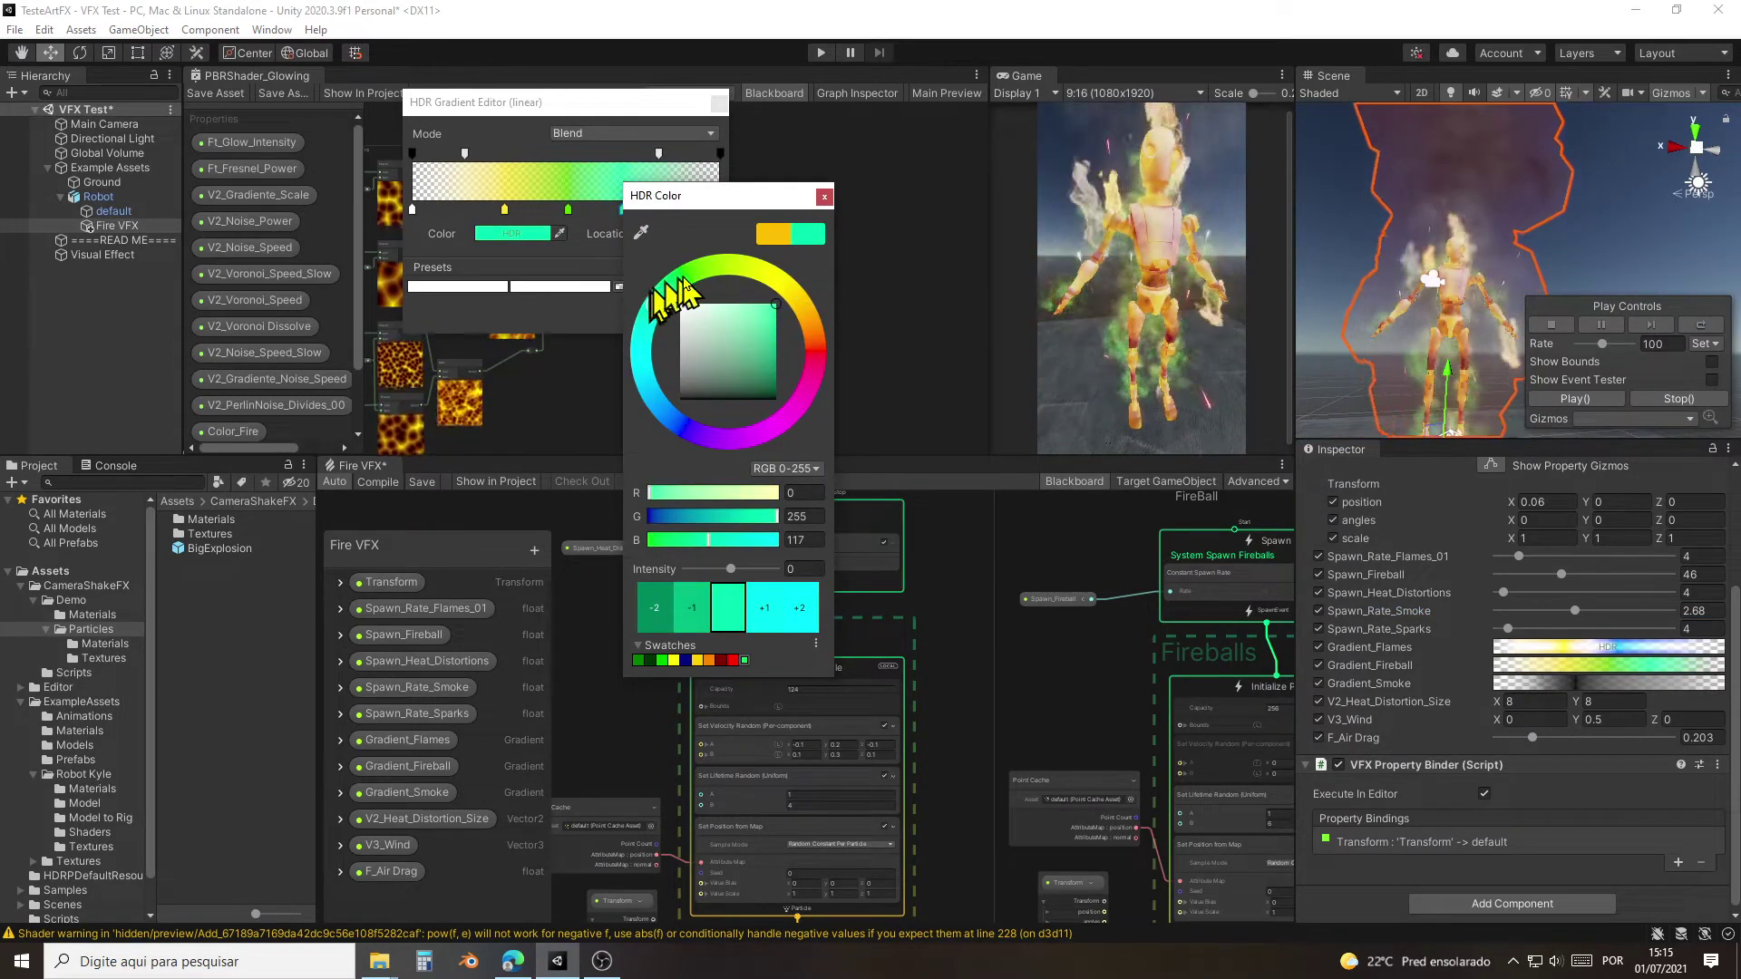
pyautogui.click(823, 197)
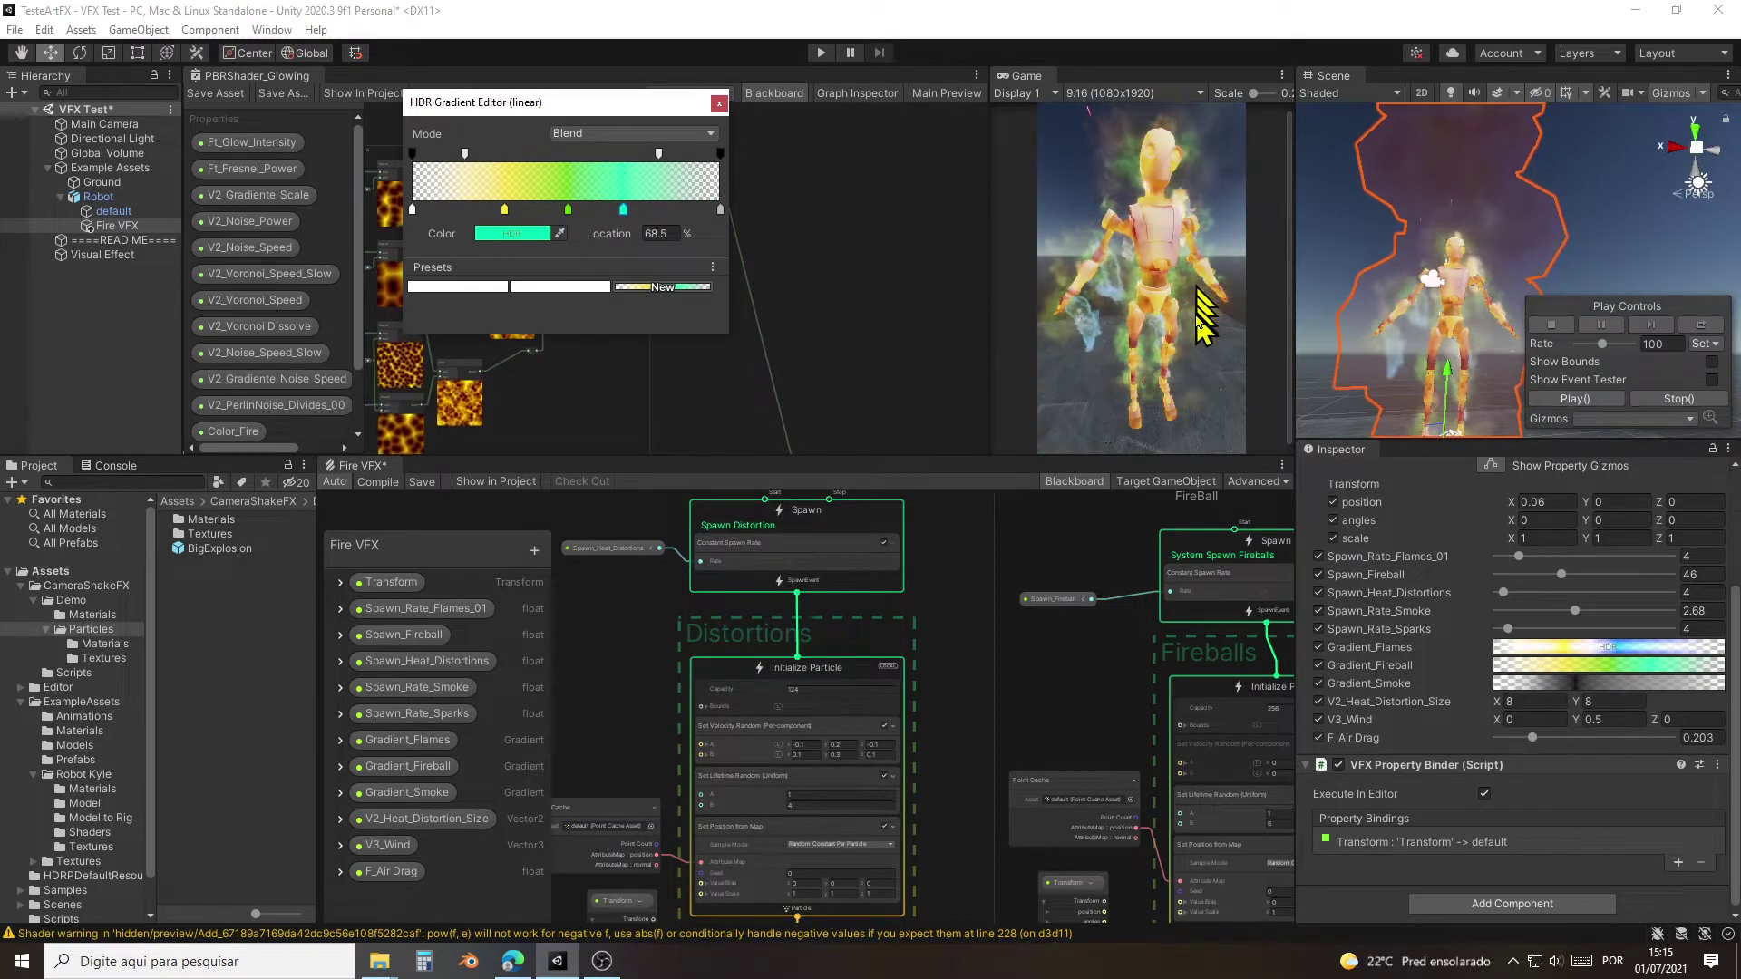
pyautogui.click(719, 102)
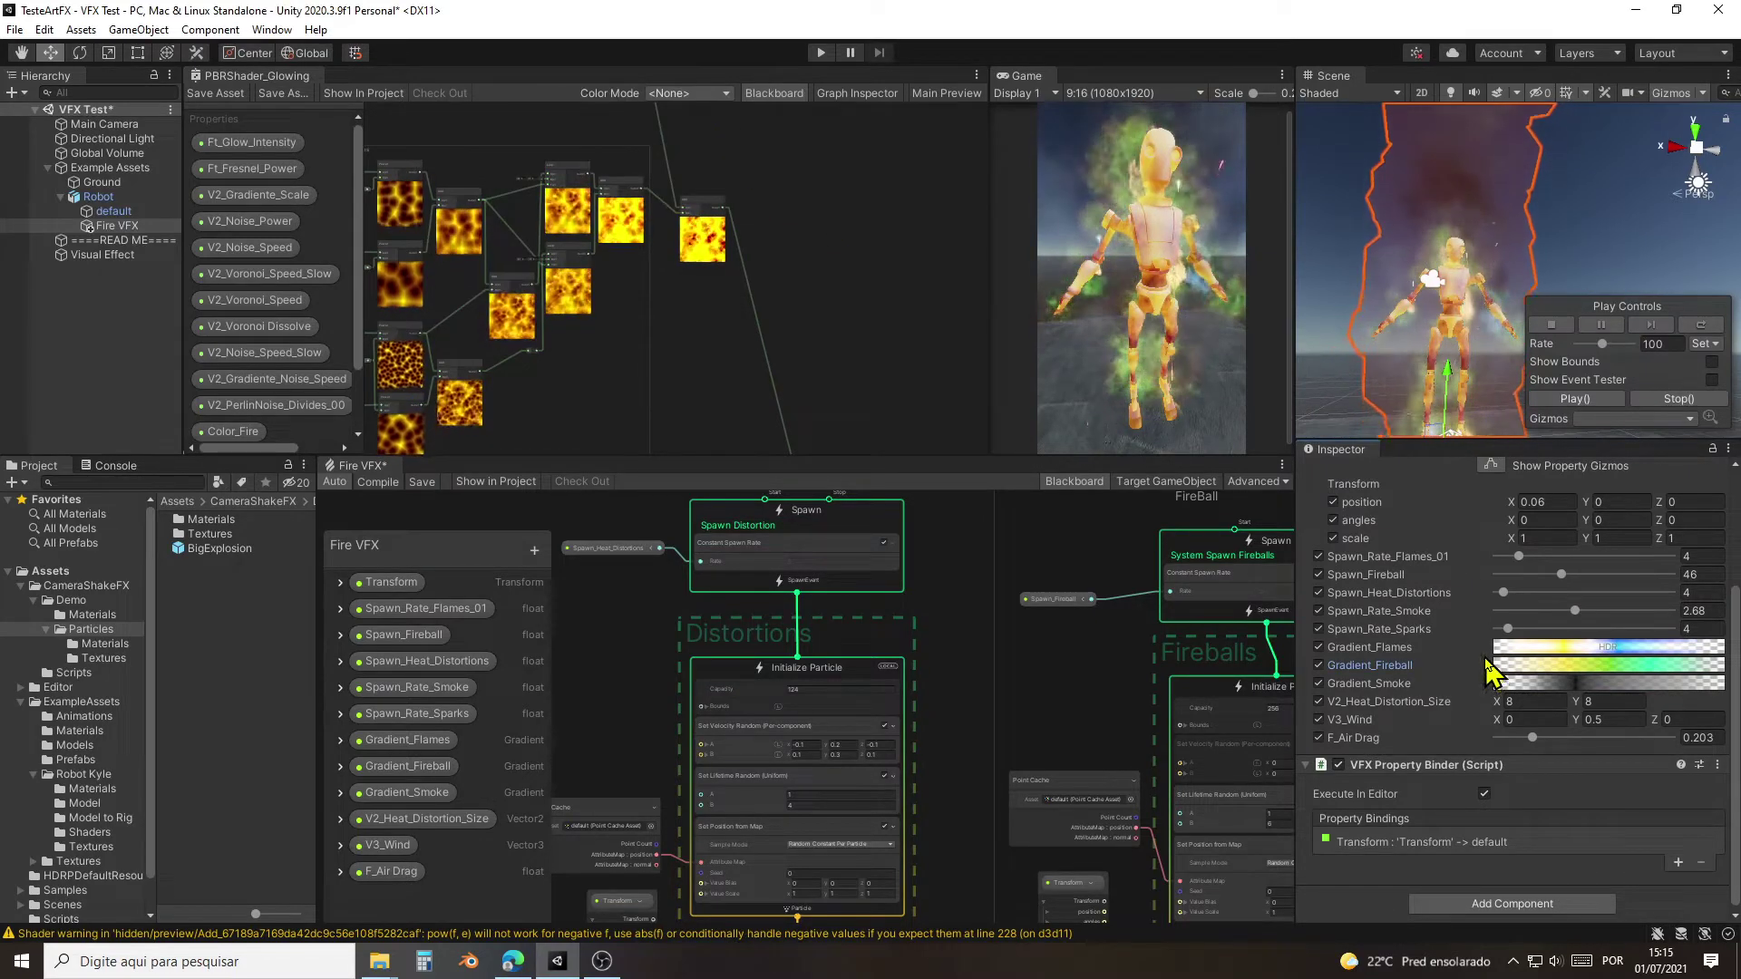
# Step: Recolor the black key at 35.3% in Gradient_Smoke to magenta (R 255, G 0, B 205)
pyautogui.click(1580, 683)
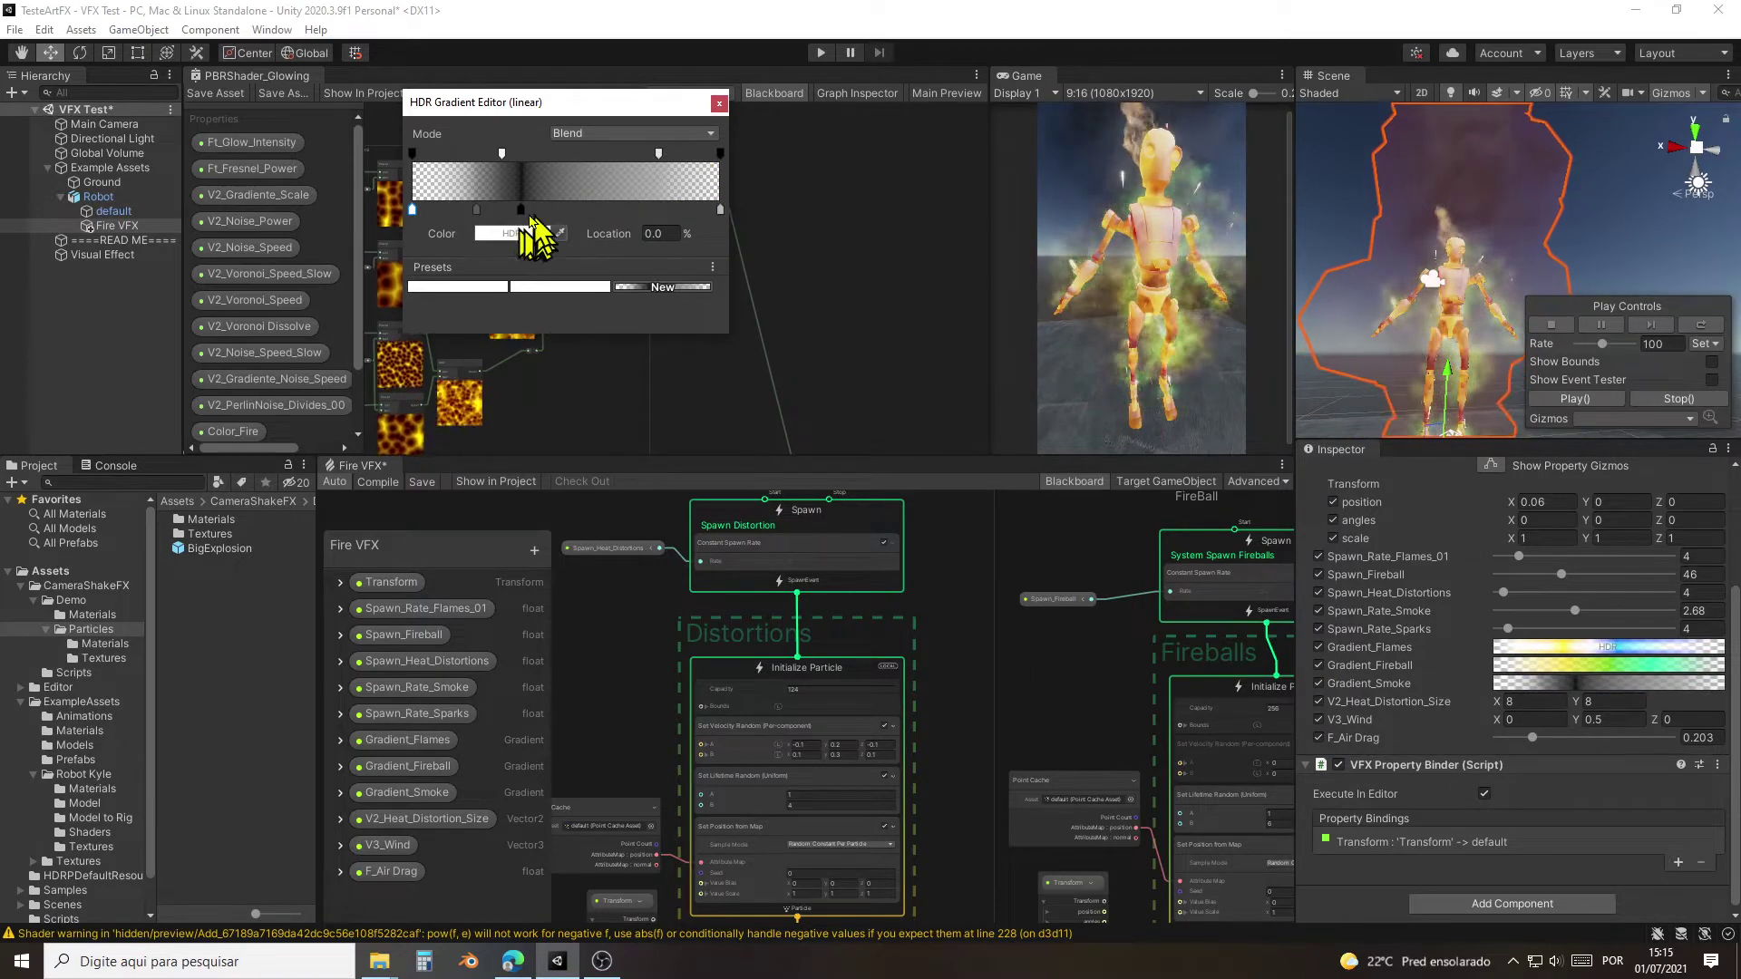
pyautogui.click(521, 209)
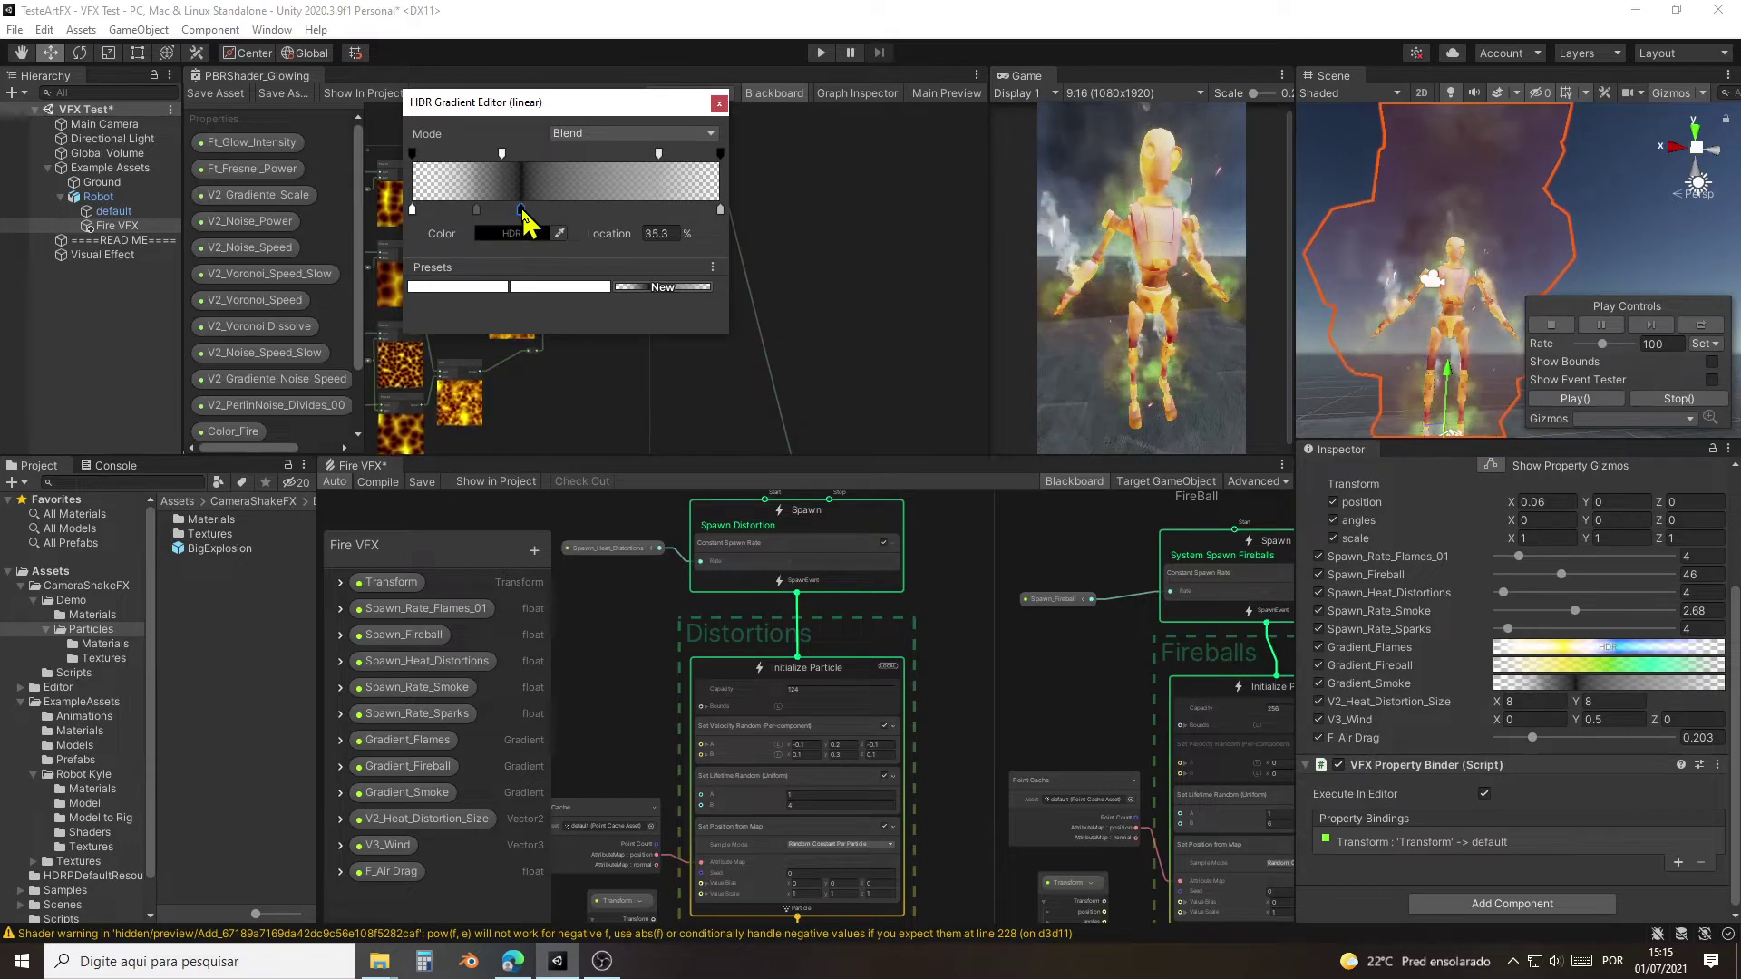
pyautogui.doubleClick(522, 212)
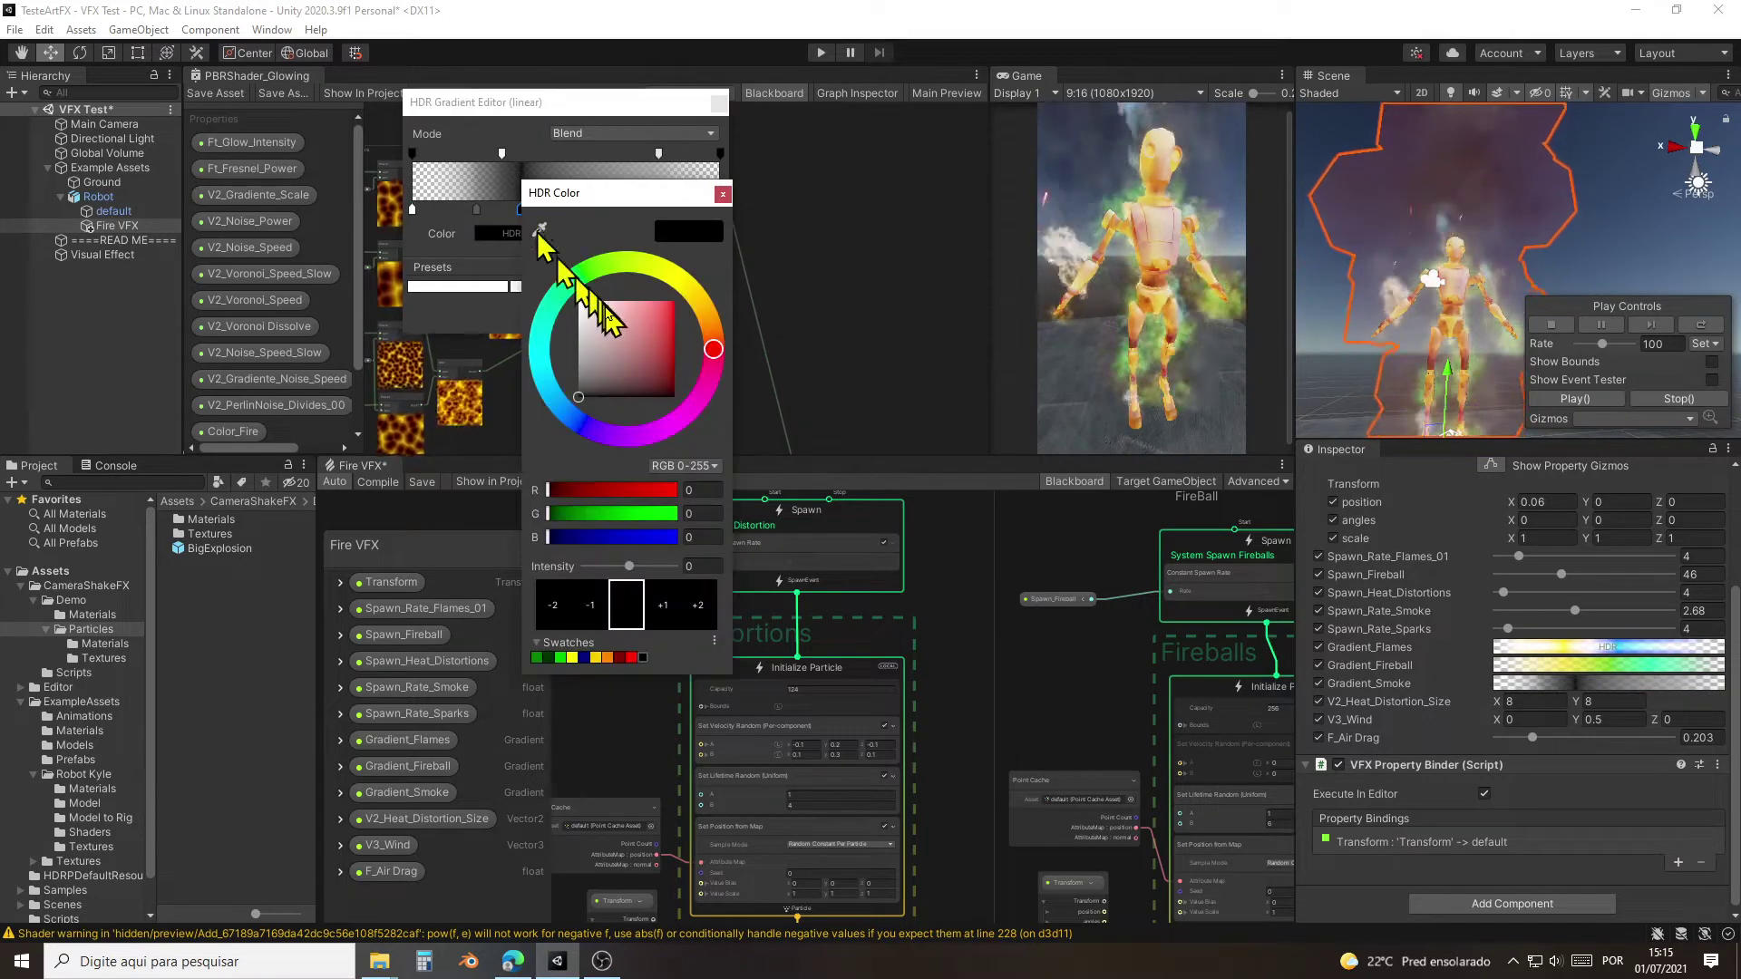
pyautogui.moveTo(703, 419)
pyautogui.mouseDown()
pyautogui.moveTo(685, 426)
pyautogui.moveTo(698, 442)
pyautogui.moveTo(689, 313)
pyautogui.mouseUp()
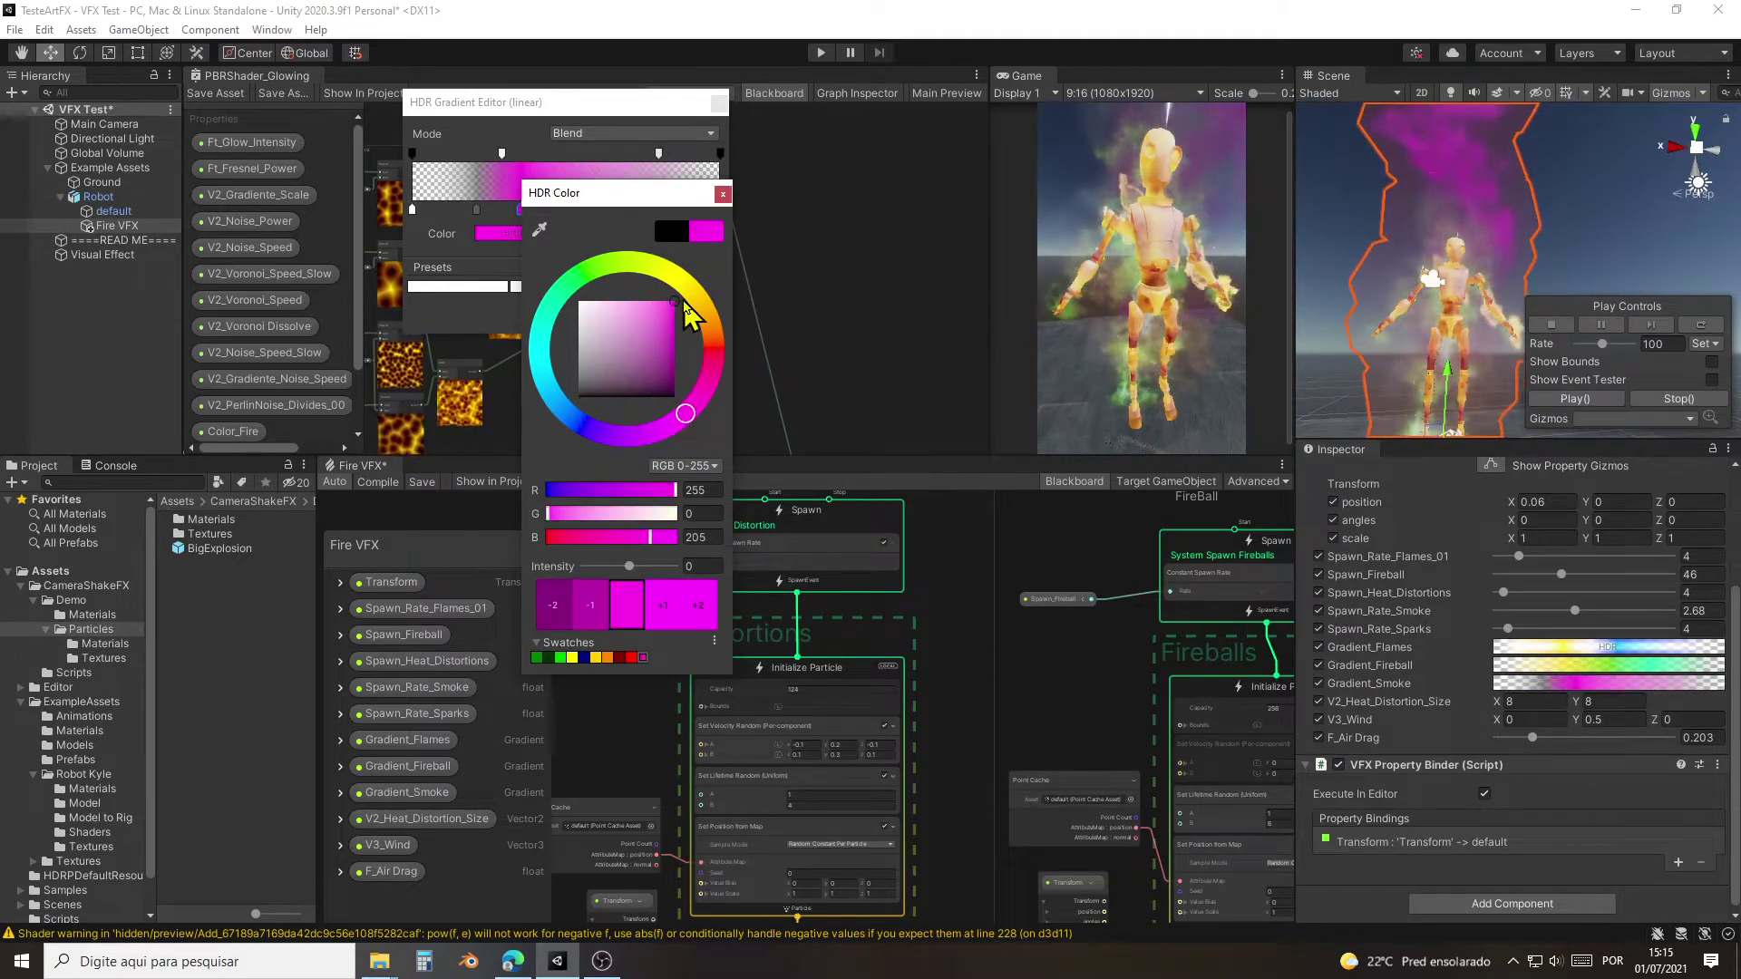
pyautogui.click(722, 194)
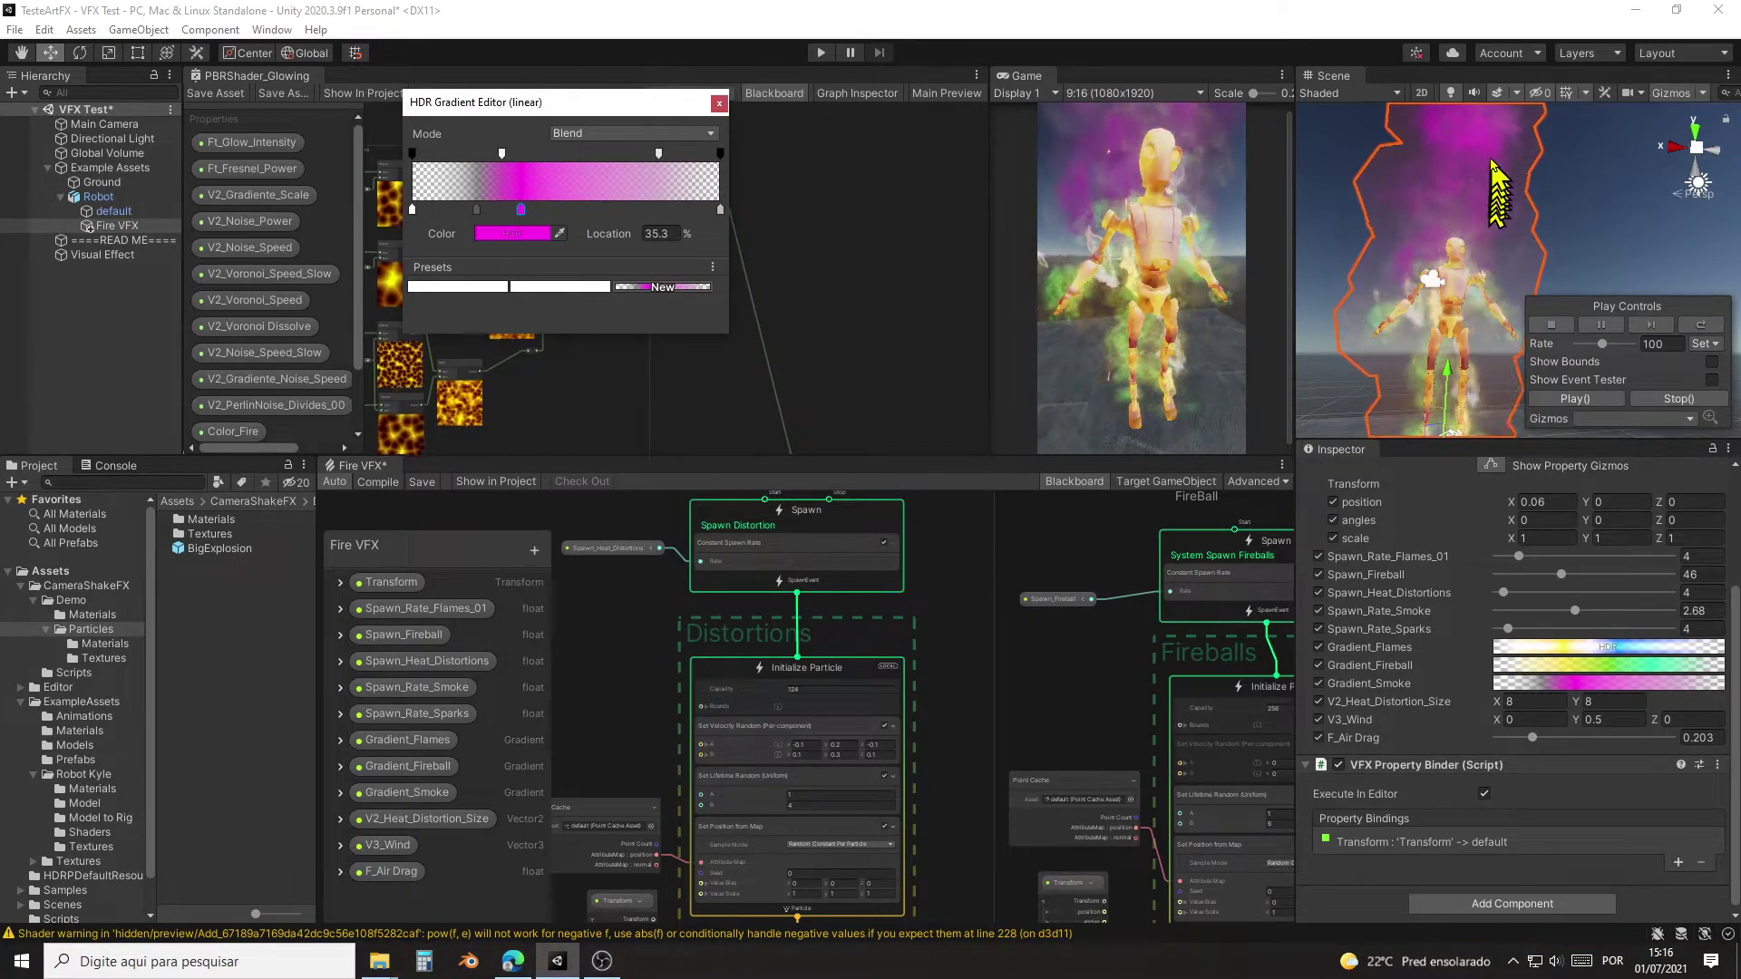
# Step: Turn off the property overrides for Gradient_Flames, Gradient_Fireball and Gradient_Smoke to restore their default colors
pyautogui.moveTo(1456, 354); pyautogui.dragTo(555, 395, button='right')
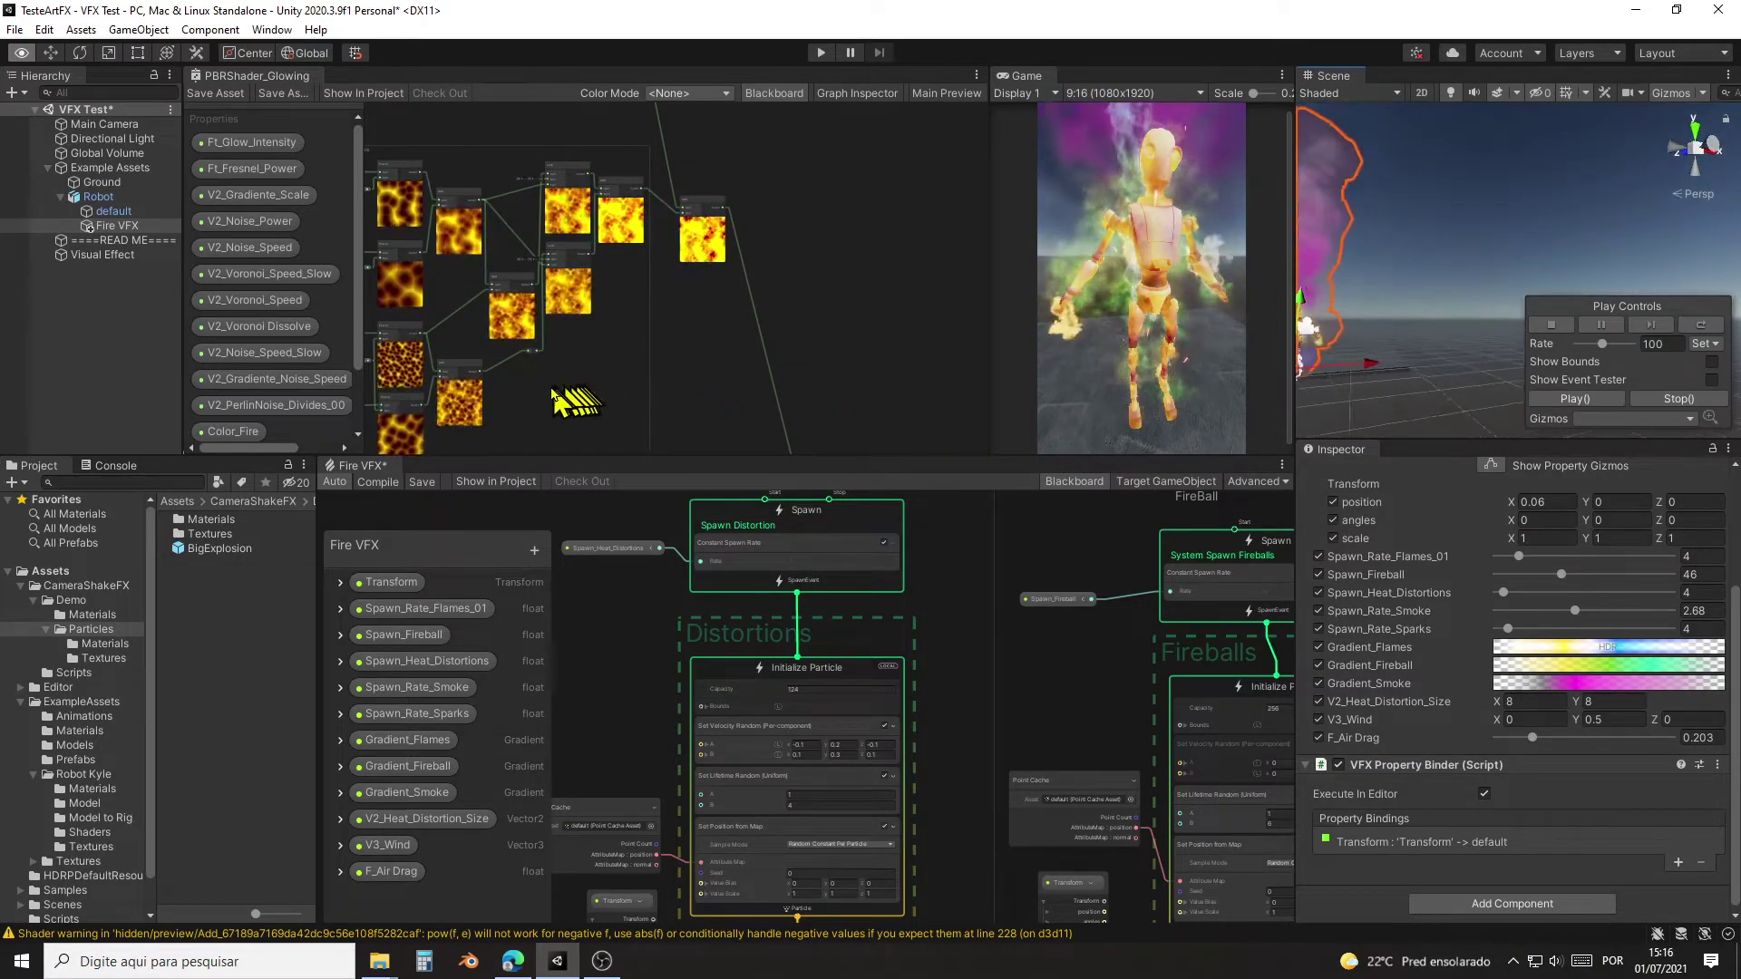
pyautogui.moveTo(450, 403); pyautogui.dragTo(1251, 622, button='right')
pyautogui.press('w')
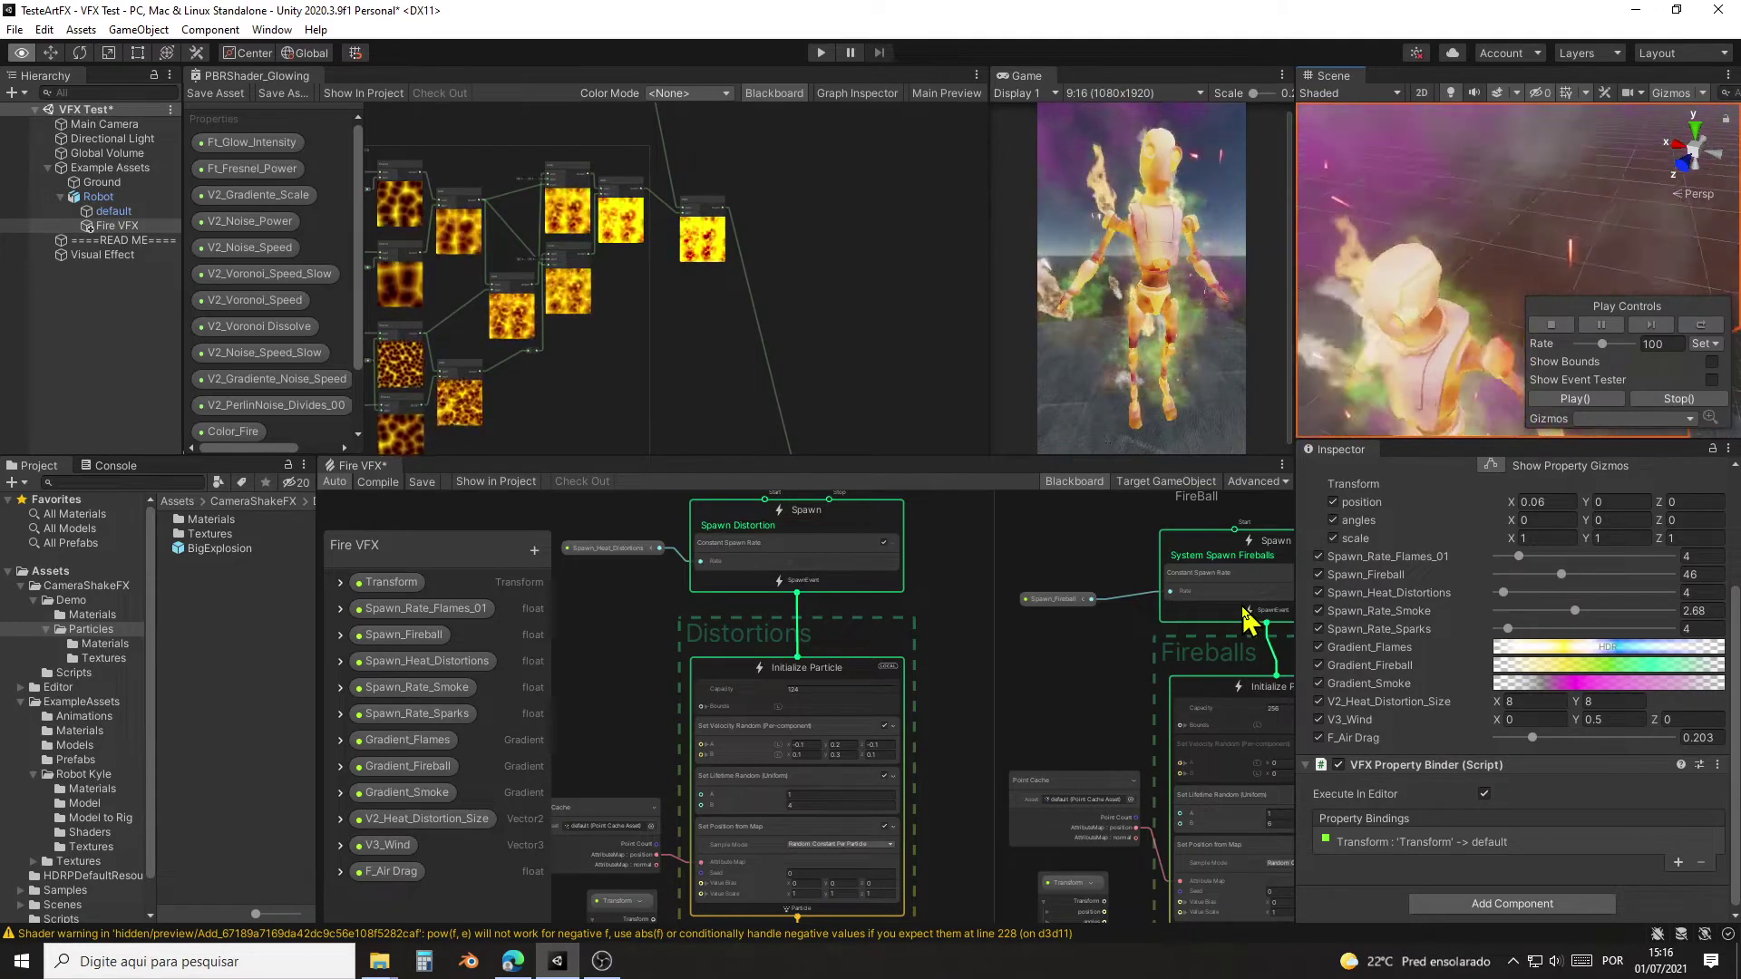
pyautogui.press('s')
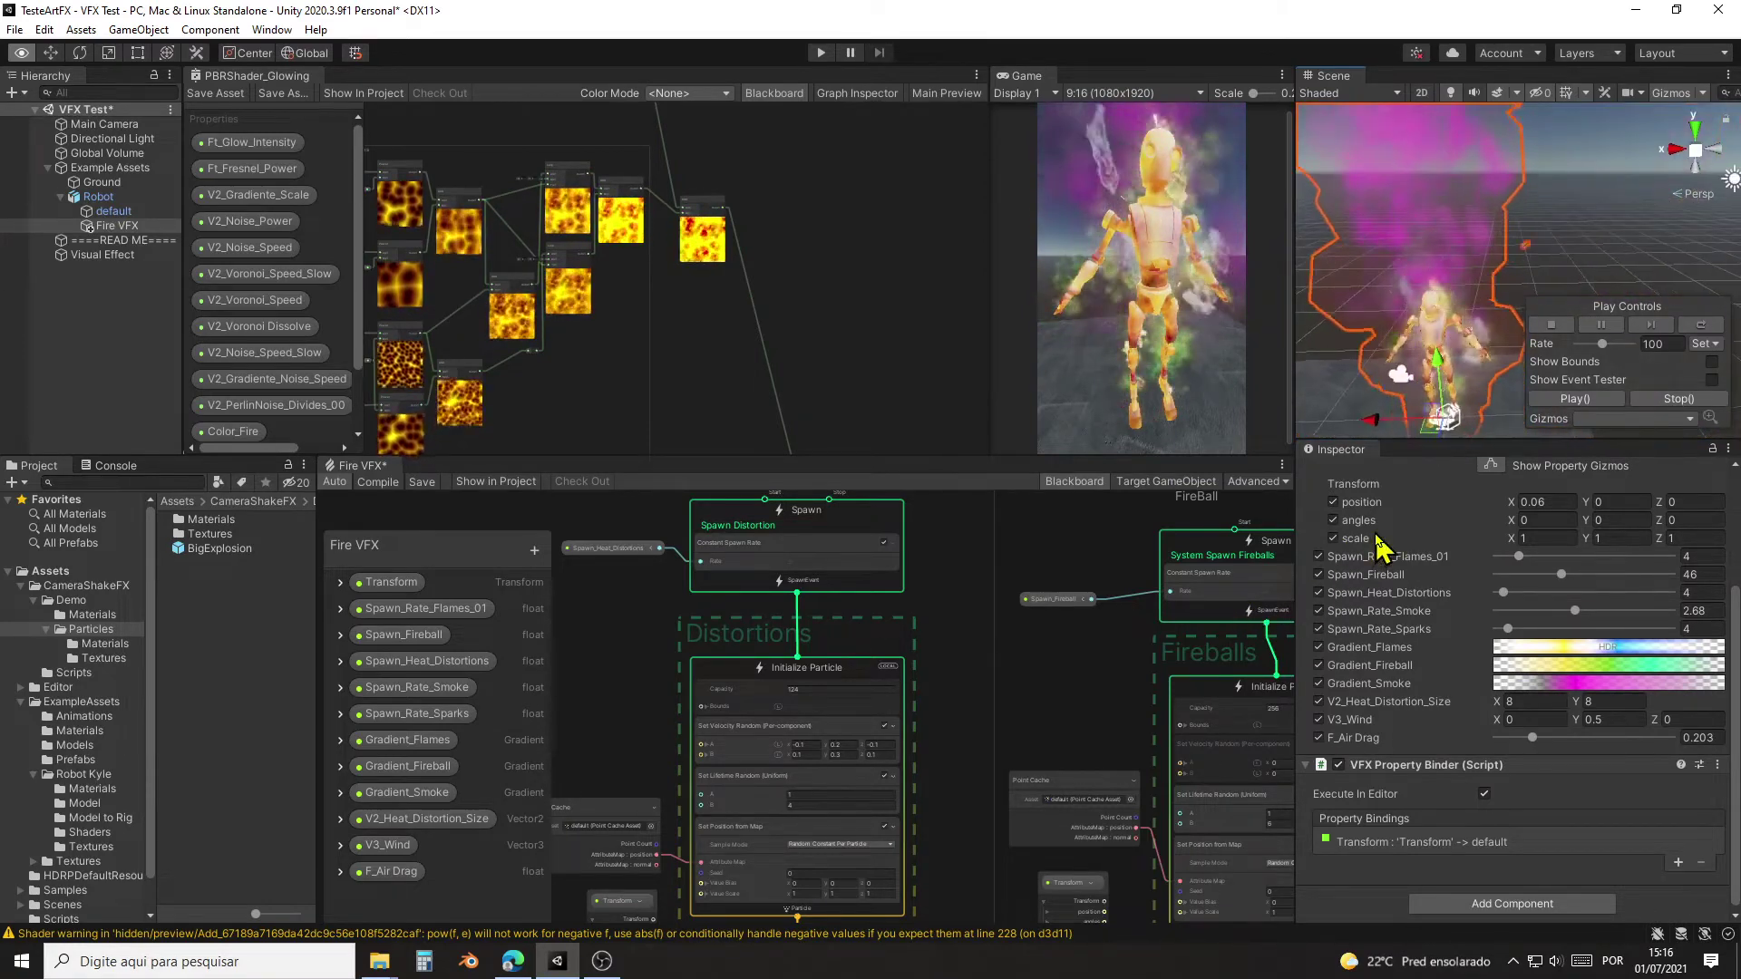
pyautogui.moveTo(1377, 544); pyautogui.dragTo(1348, 458, button='right')
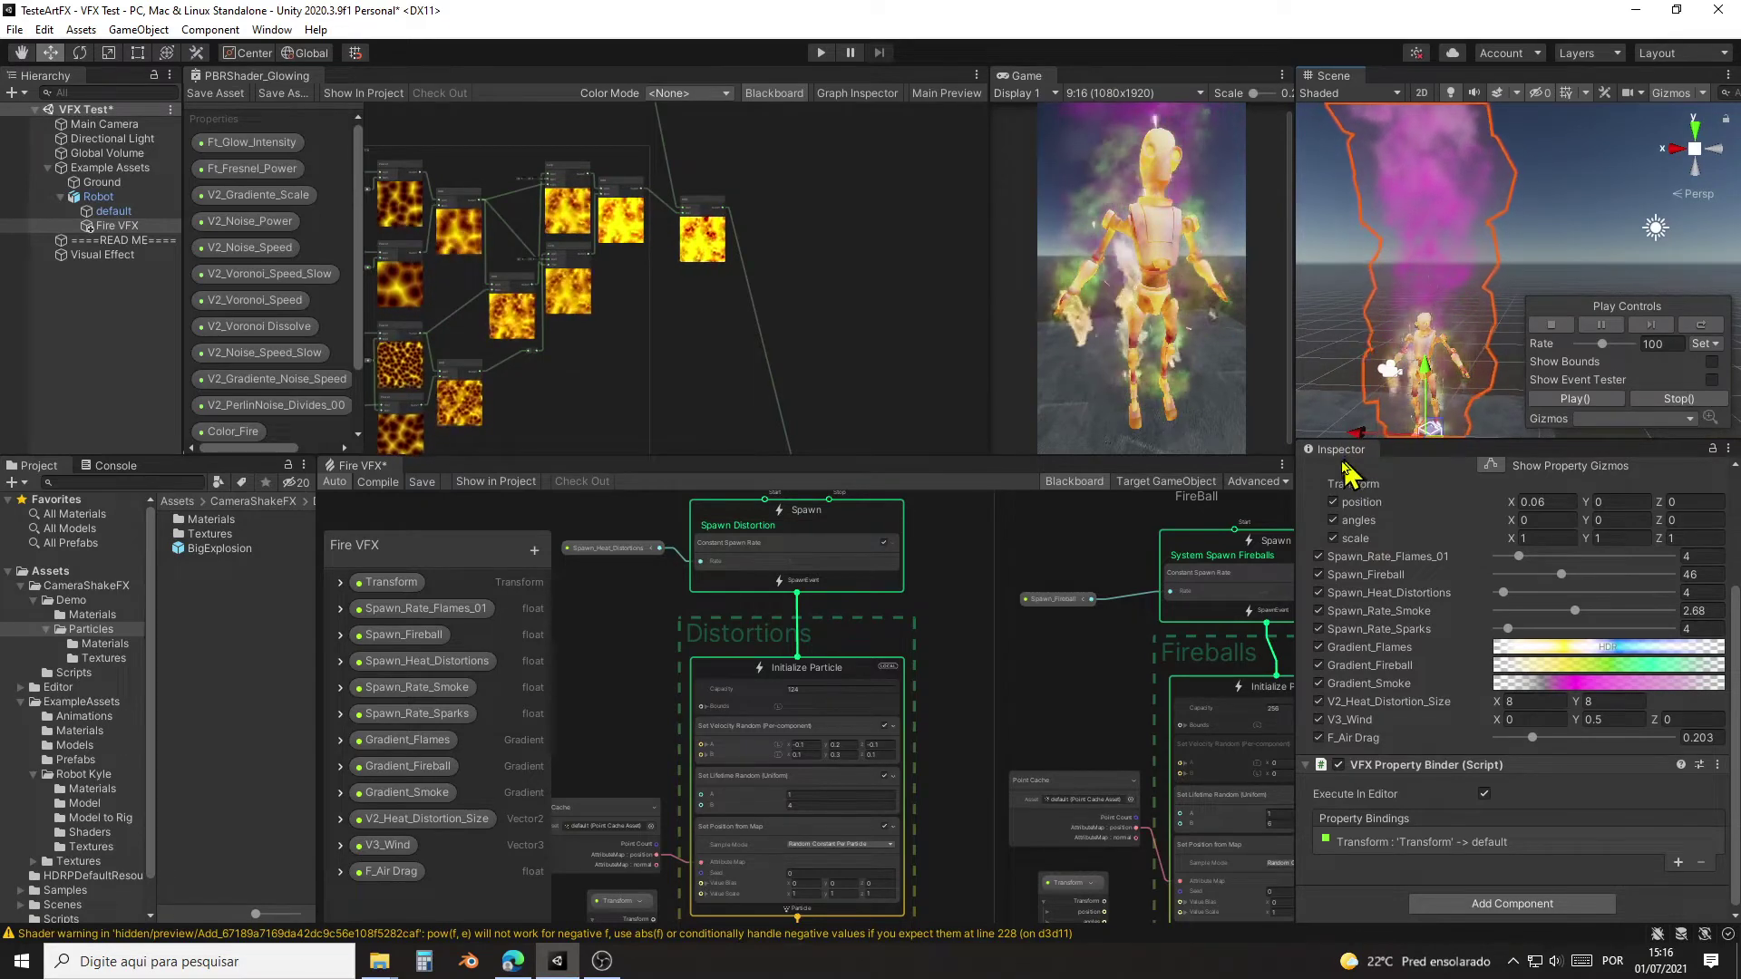
pyautogui.click(1319, 664)
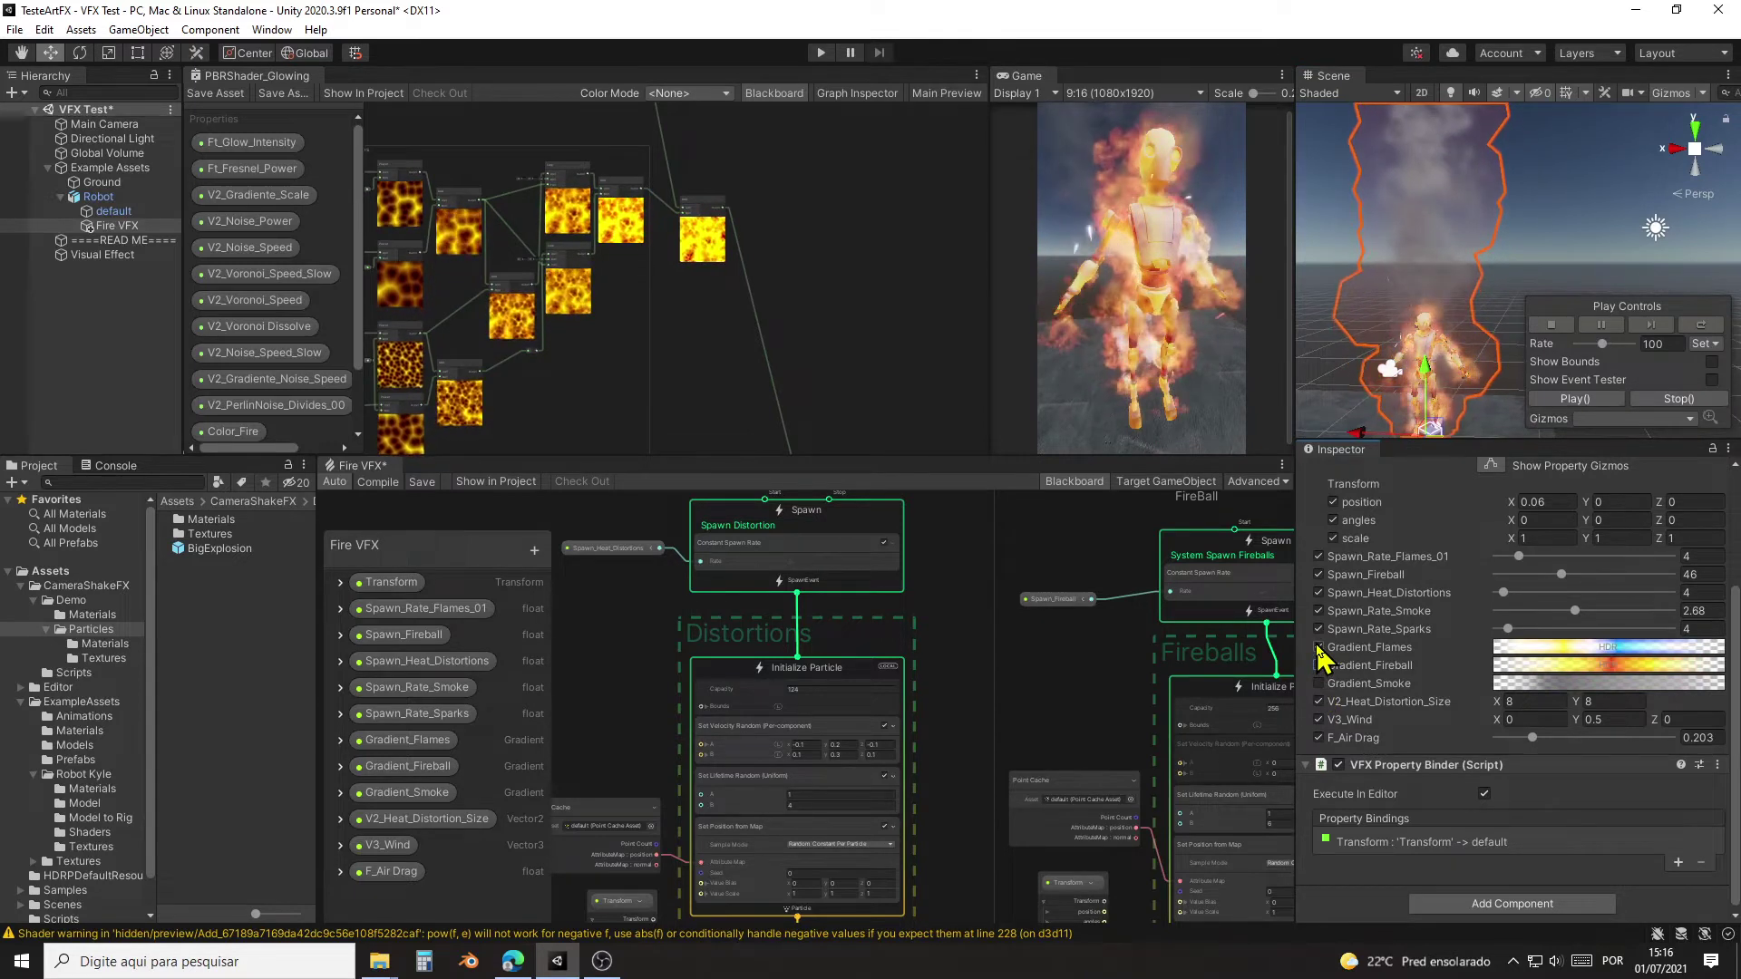
pyautogui.click(1318, 647)
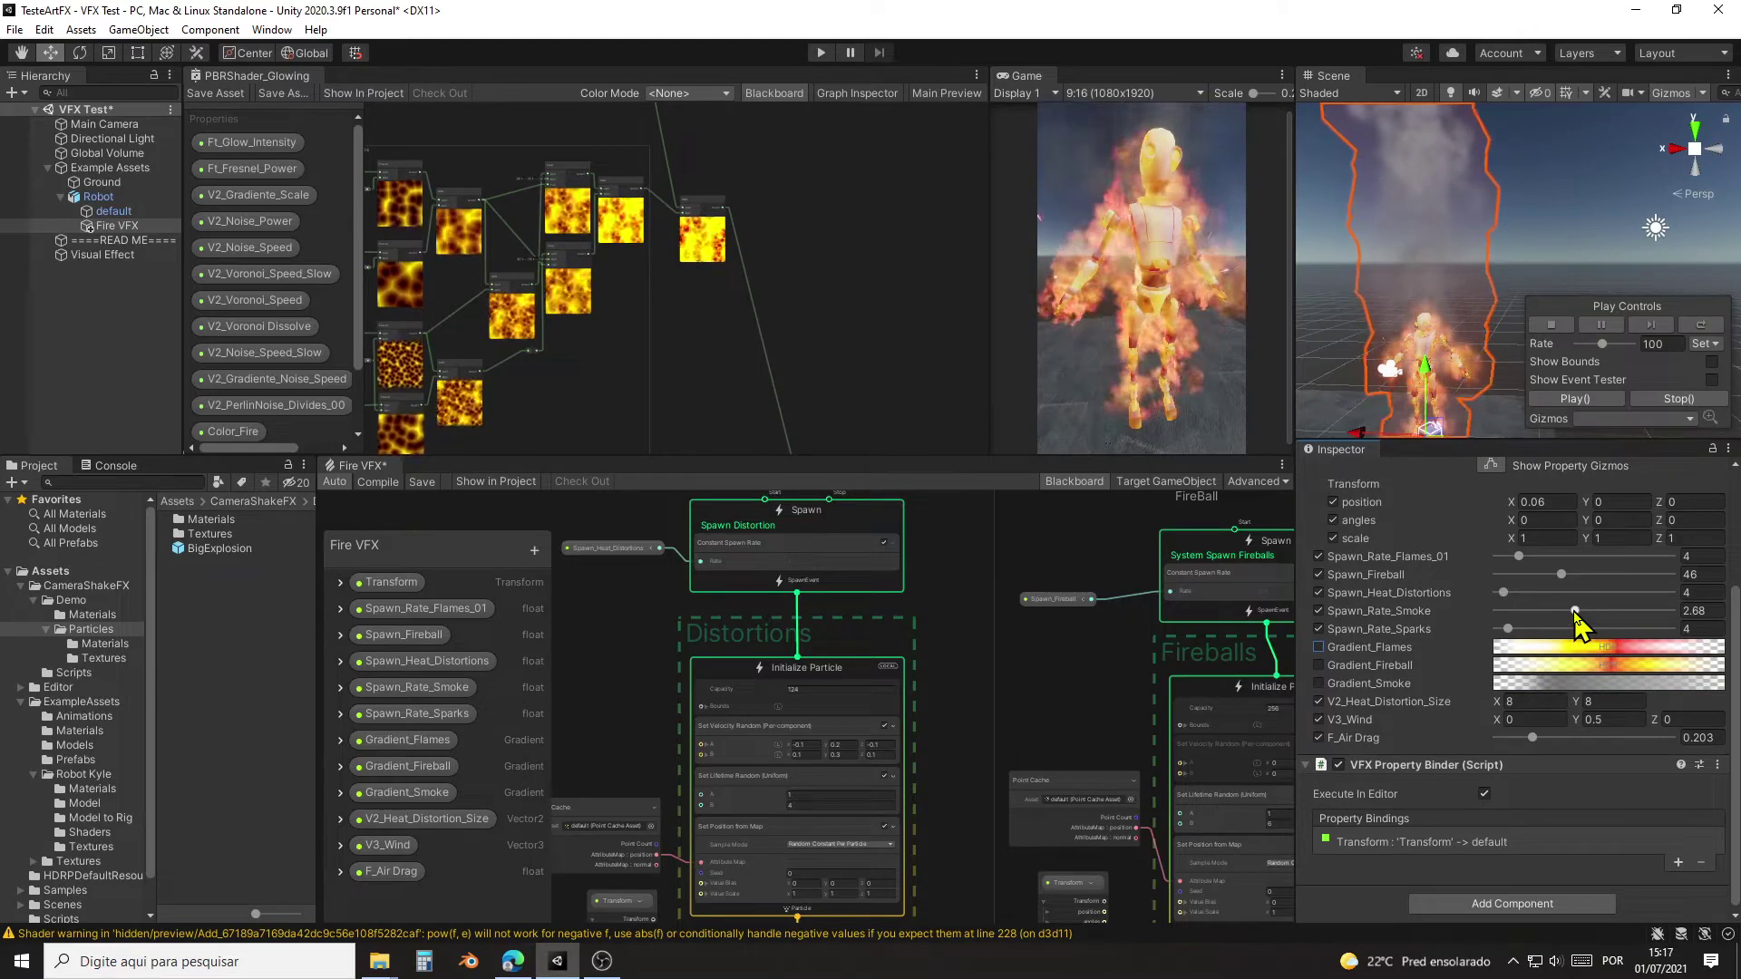
# Step: Isolate the heat distortion by setting the flames, fireball, smoke and sparks spawn rates to 0 and Spawn_Rate_Heat_Distortions to 53.8
pyautogui.moveTo(1575, 612); pyautogui.dragTo(1468, 607)
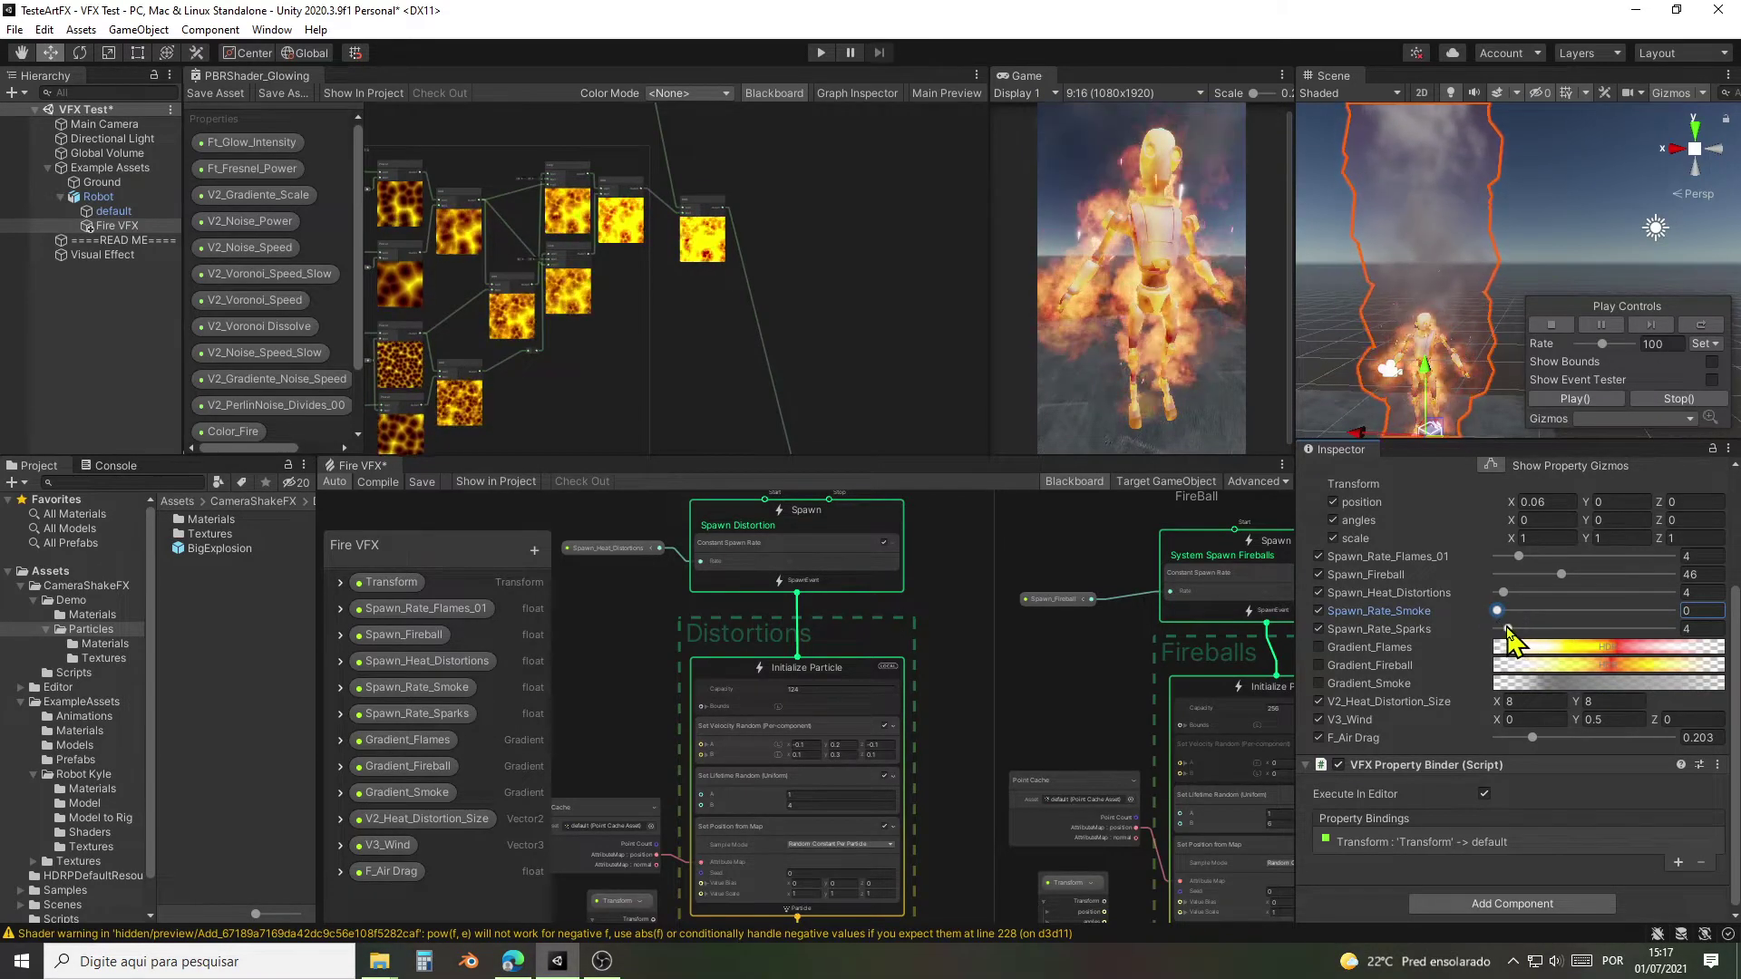
pyautogui.moveTo(1508, 629); pyautogui.dragTo(1472, 624)
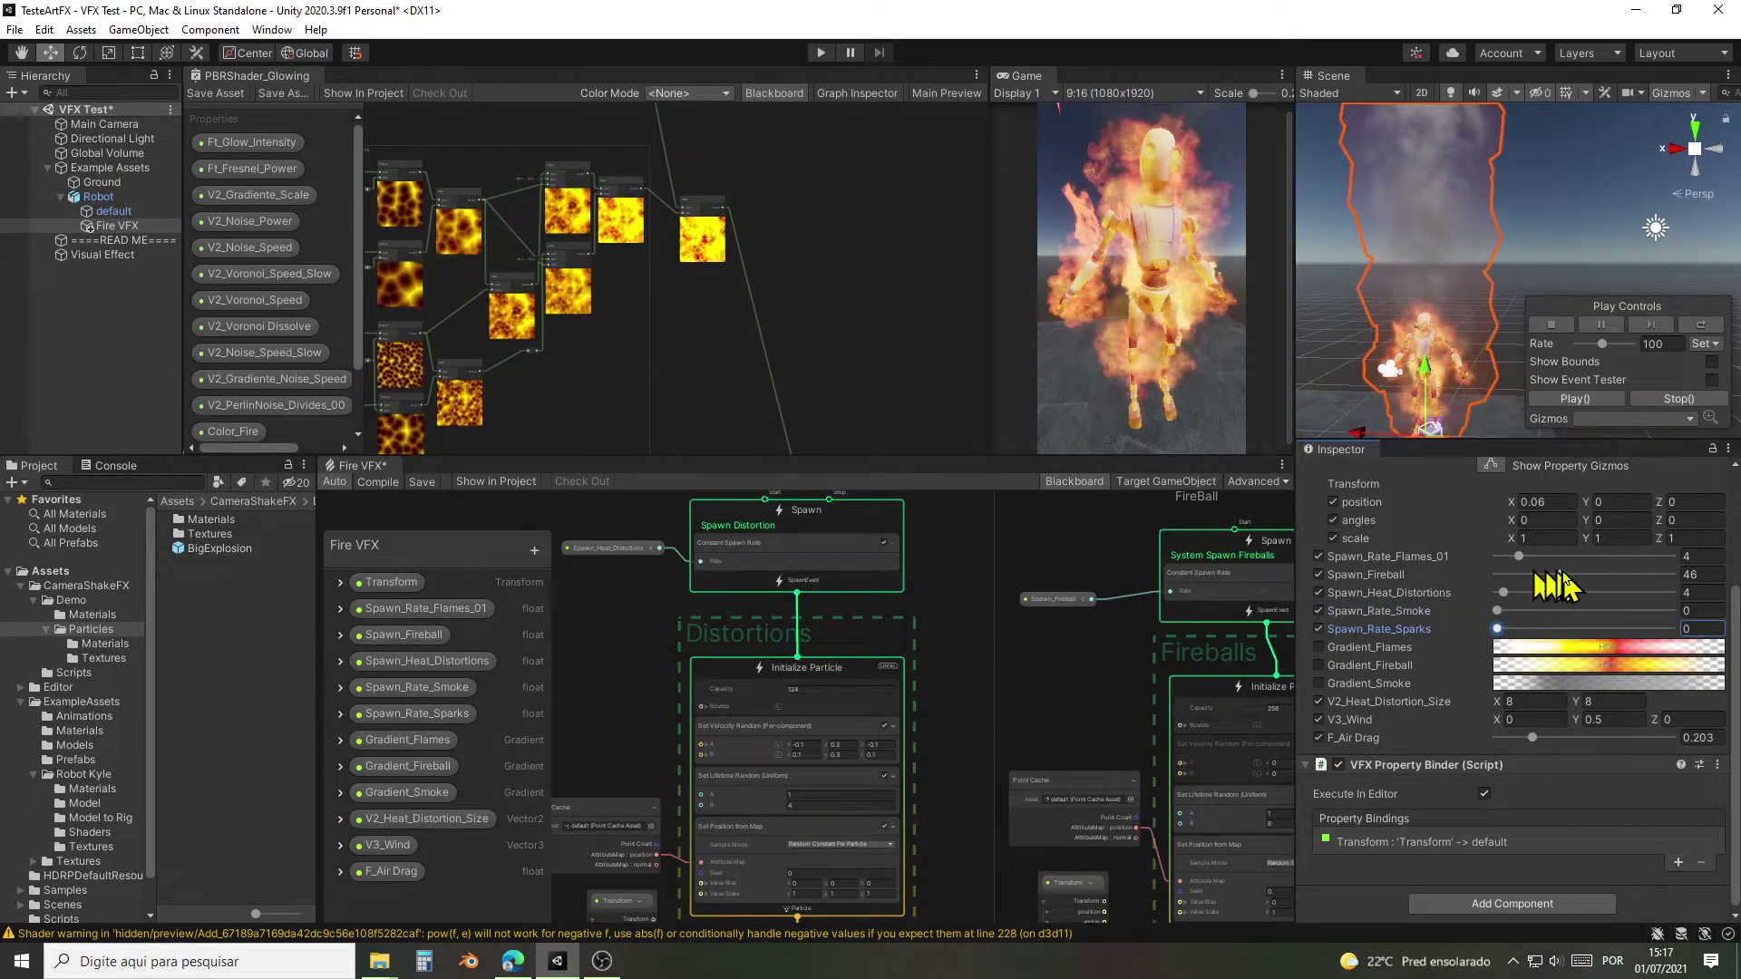
pyautogui.moveTo(1558, 580)
pyautogui.mouseDown()
pyautogui.moveTo(1457, 575)
pyautogui.moveTo(1496, 556)
pyautogui.moveTo(1456, 554)
pyautogui.moveTo(1572, 602)
pyautogui.mouseUp()
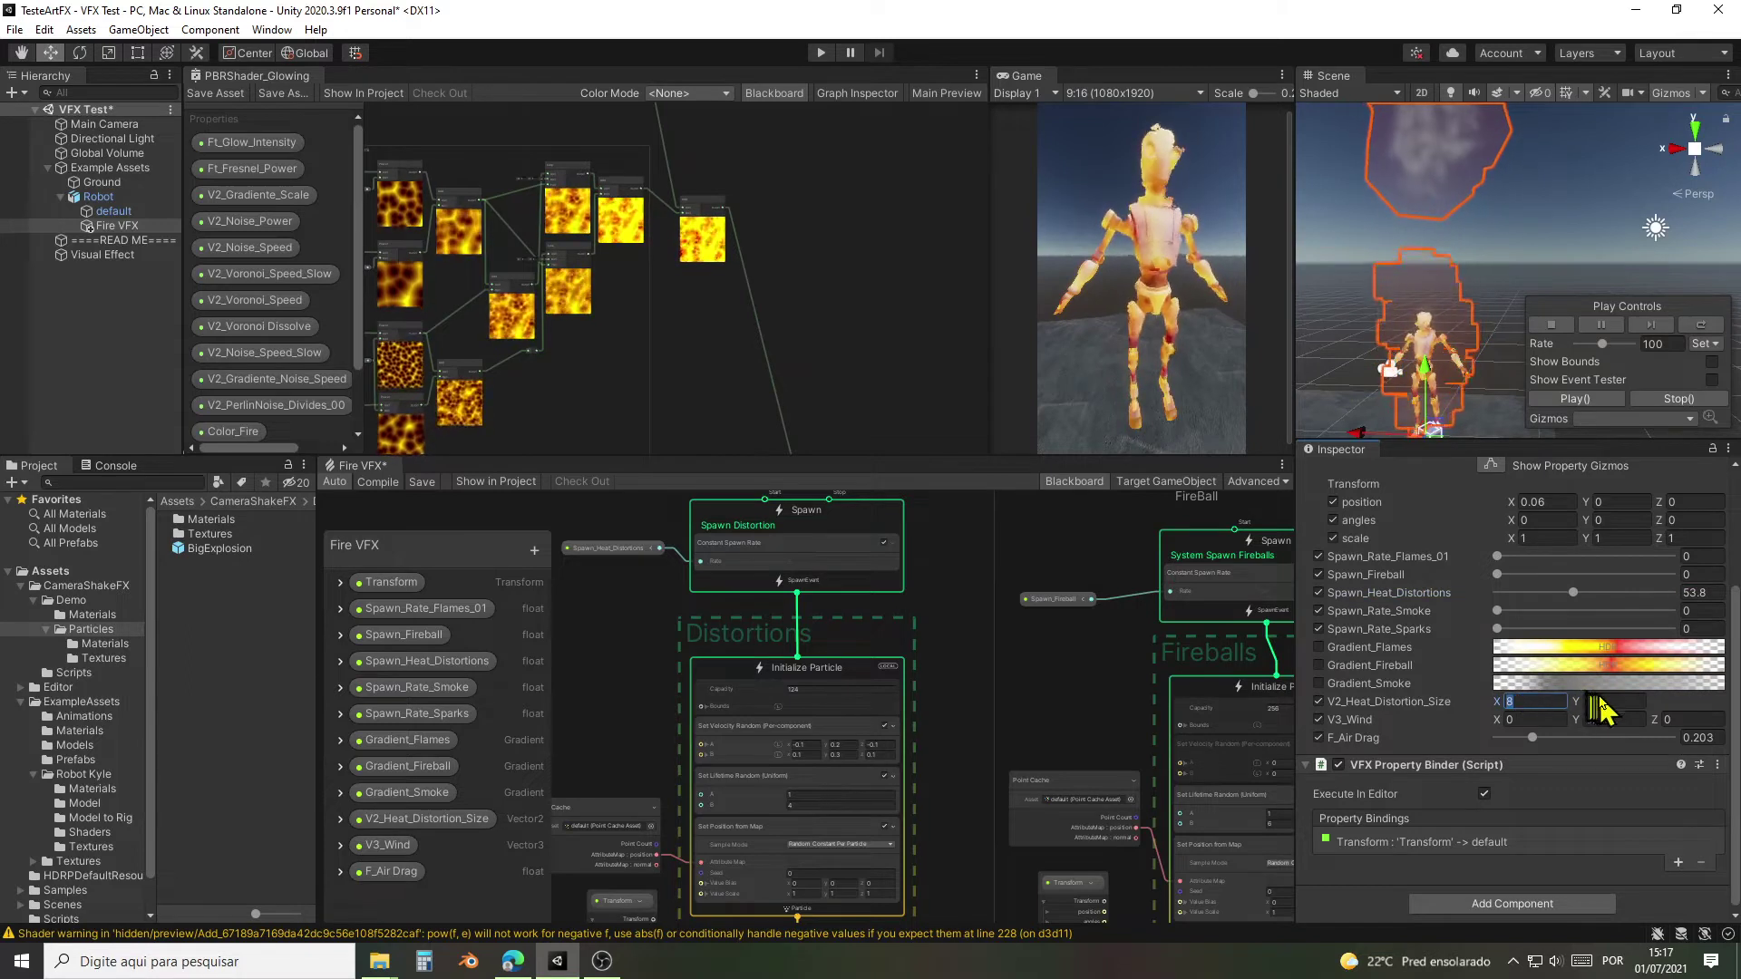
# Step: Set V2_Heat_Distortion_Size to X 1, Y 1 and inspect the distortion around the robot up close in the scene
pyautogui.write('1')
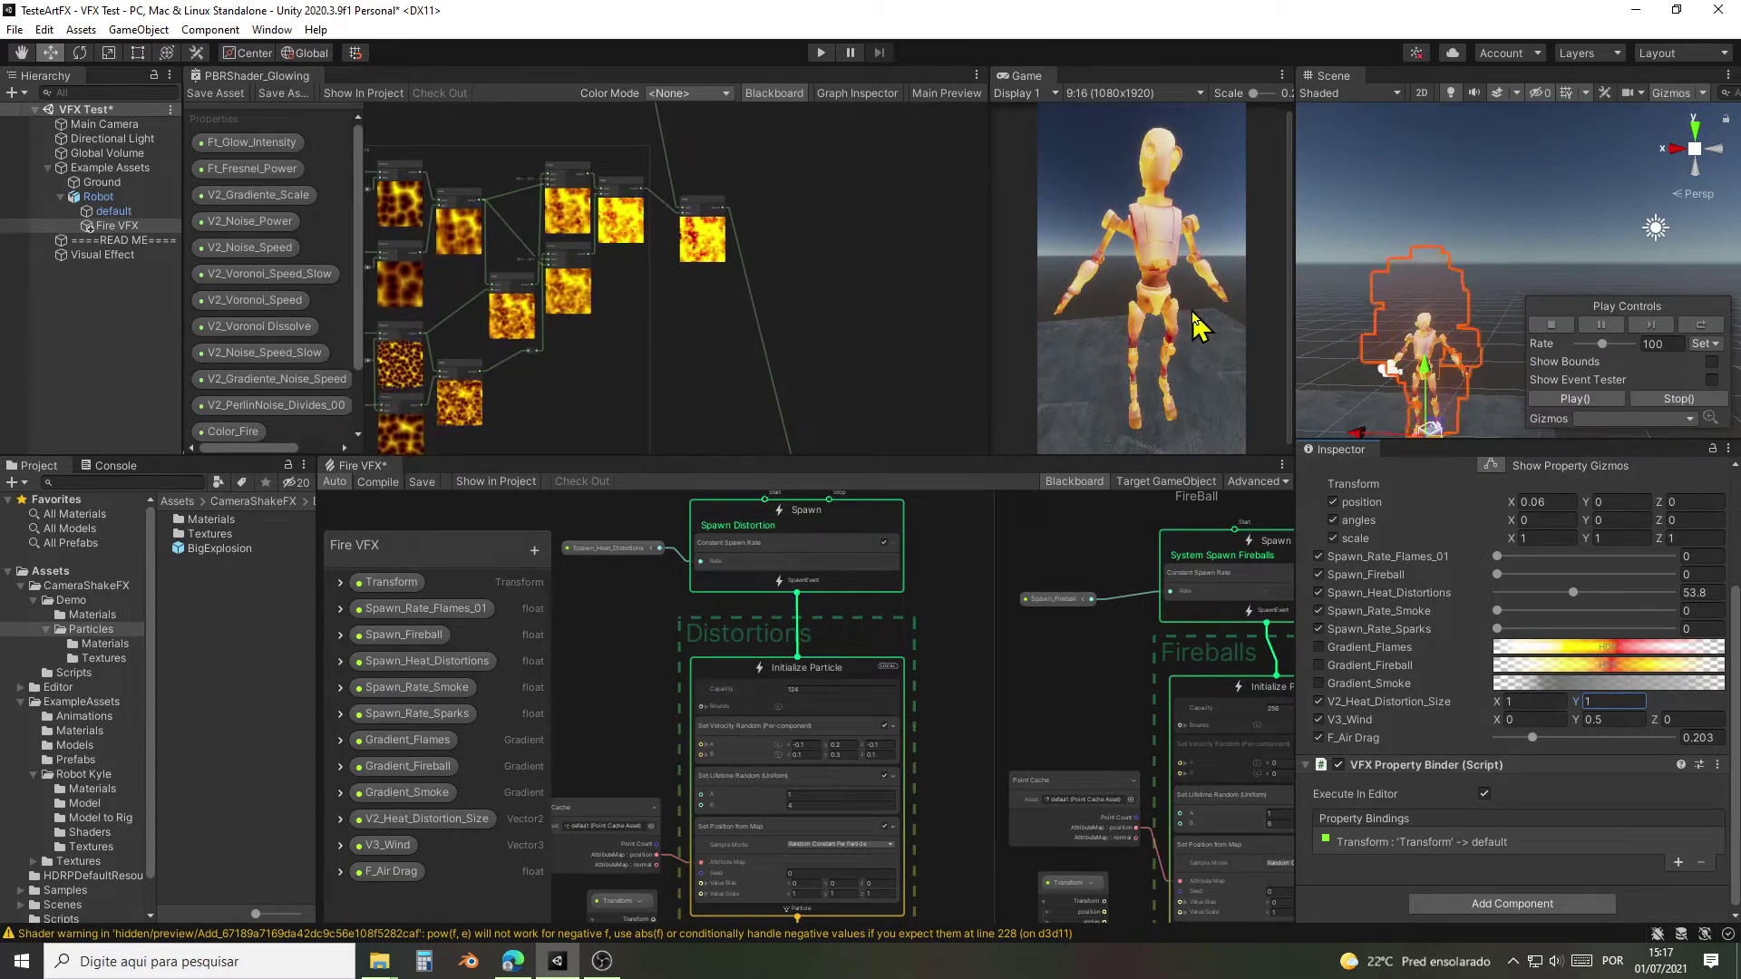
pyautogui.keyDown('alt'); pyautogui.moveTo(1305, 358); pyautogui.dragTo(1352, 423); pyautogui.keyUp('alt')
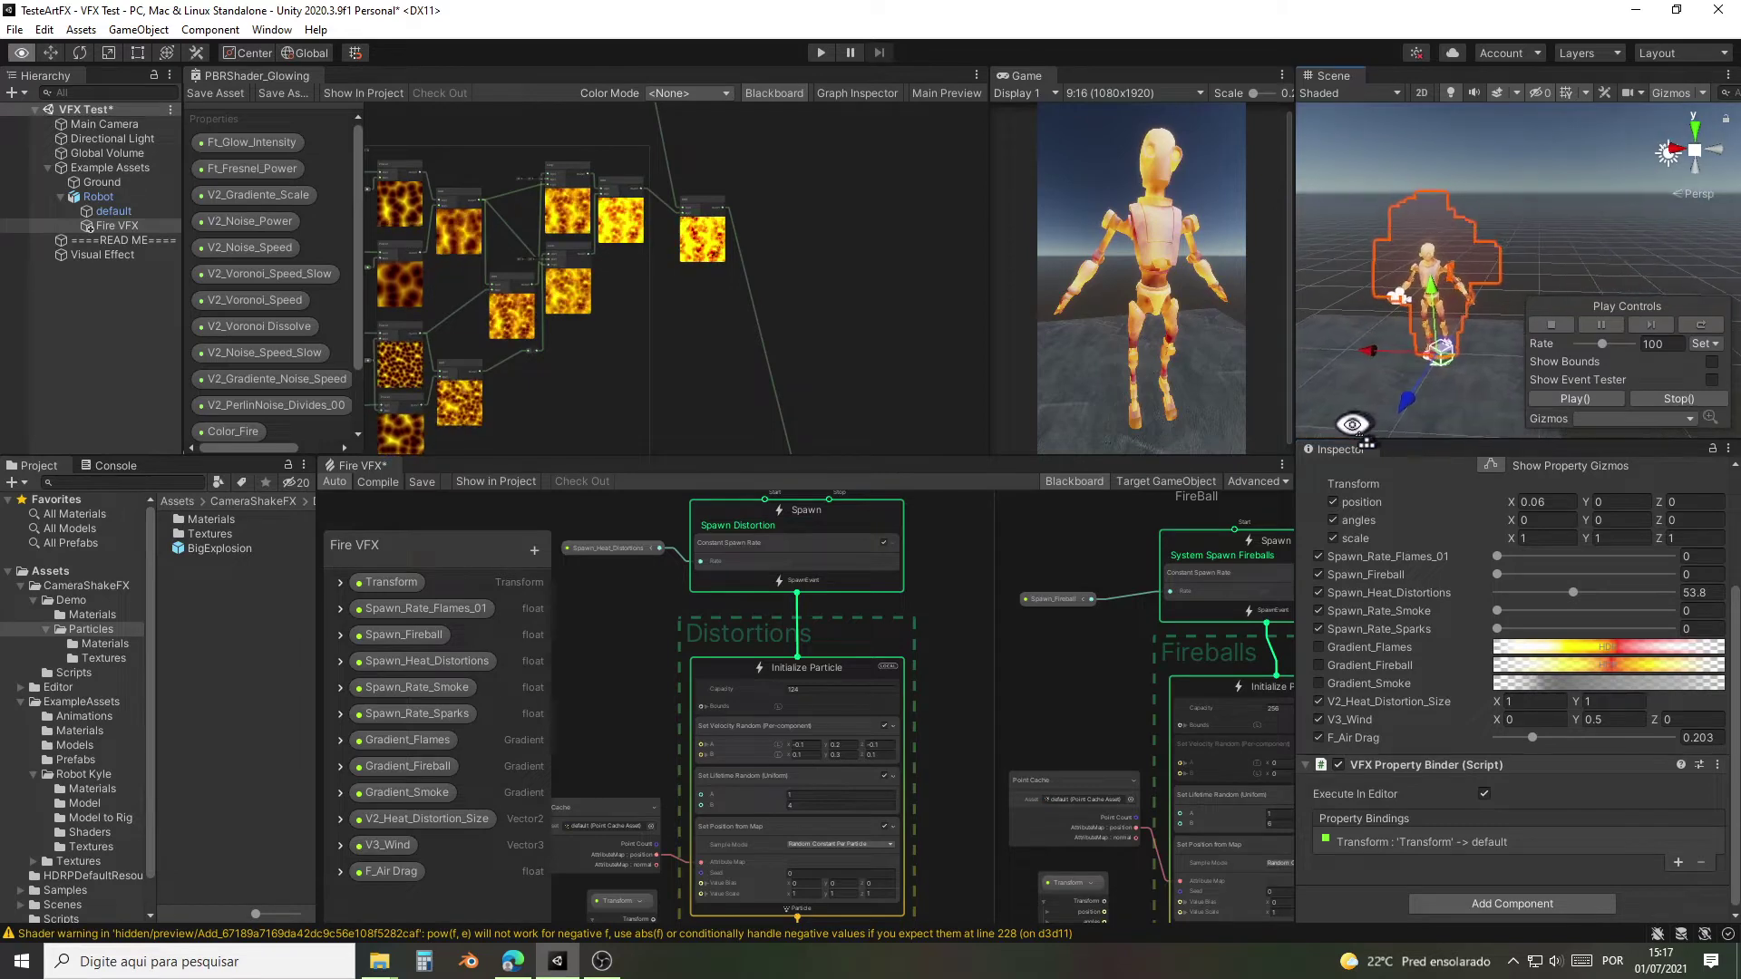
pyautogui.press('w')
pyautogui.moveTo(1352, 423); pyautogui.dragTo(1456, 343, button='right')
pyautogui.press('s')
pyautogui.press('w')
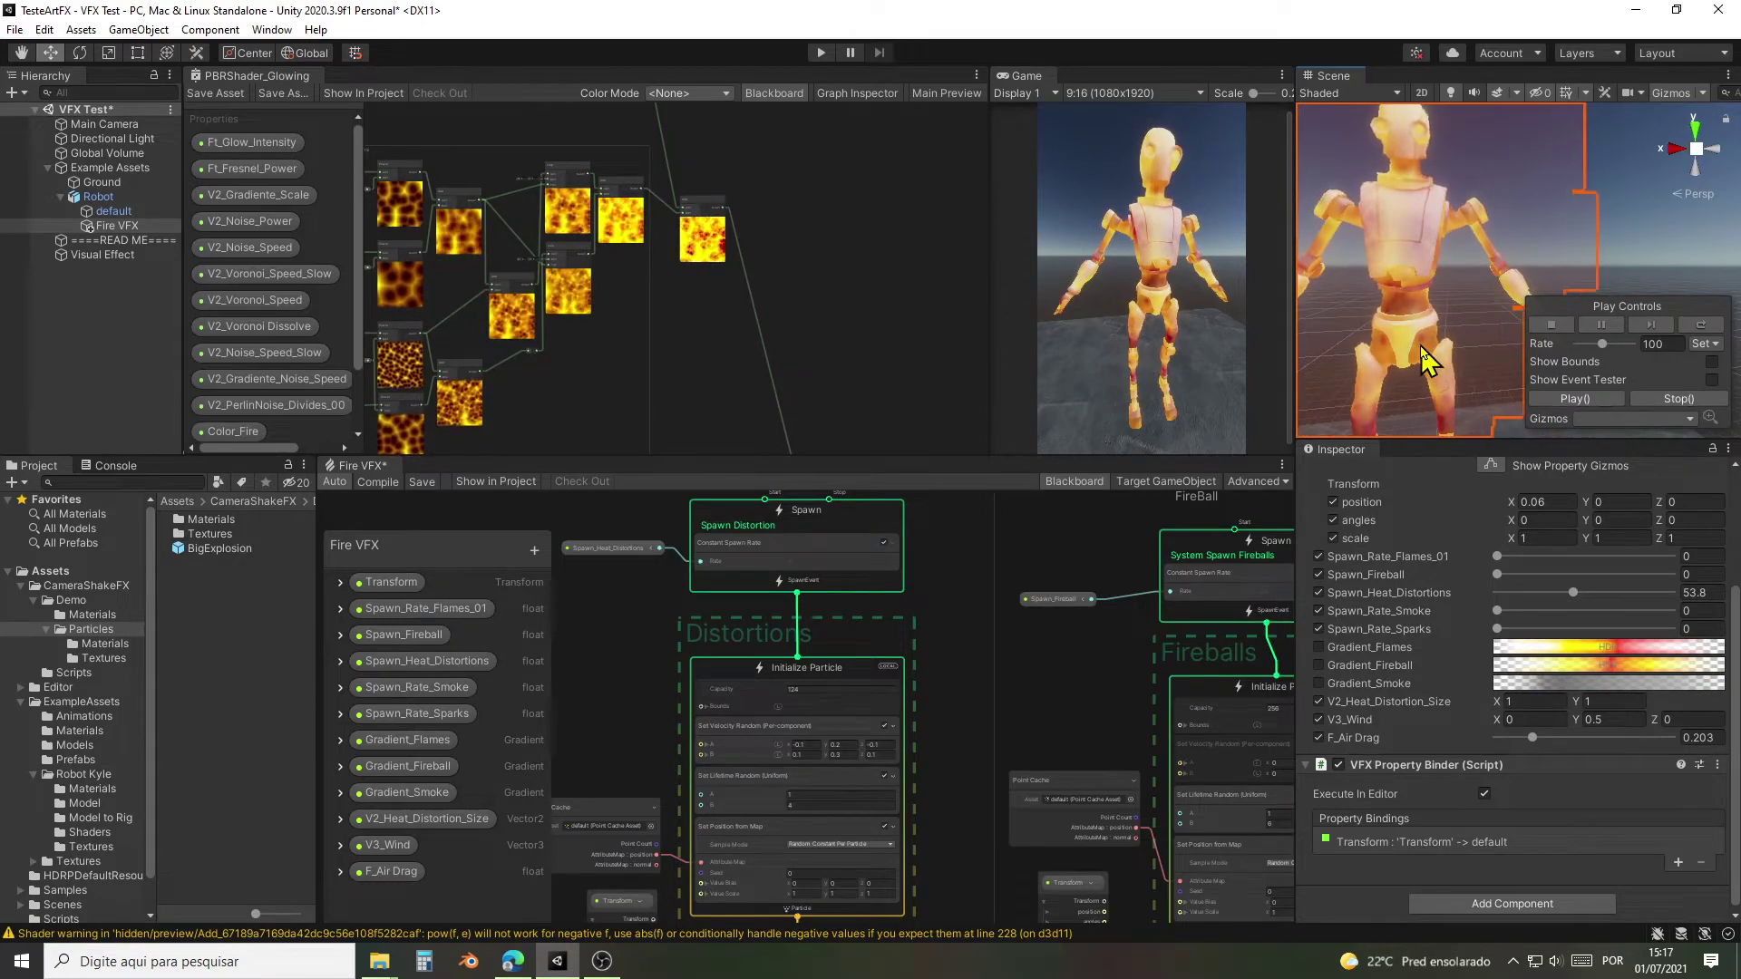
pyautogui.moveTo(1428, 357); pyautogui.dragTo(1399, 388, button='right')
pyautogui.press('s')
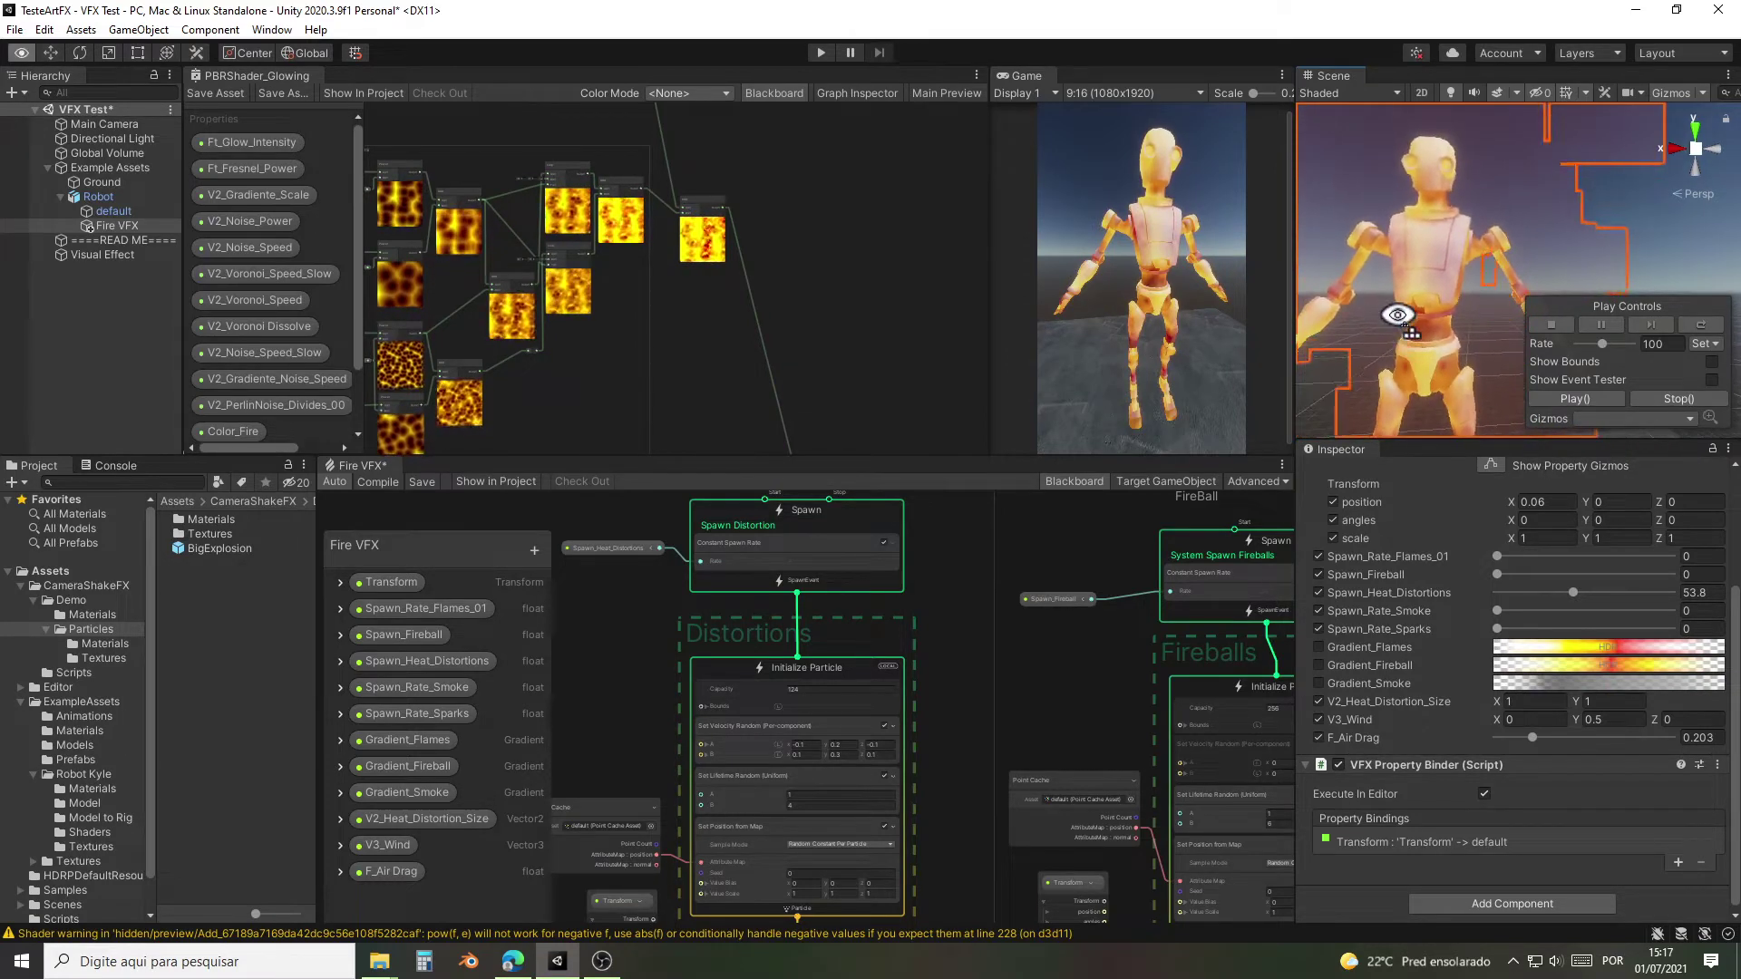
# Step: Set V2_Heat_Distortion_Size to X 24, Y 24 and inspect the distortion around the robot from several angles
pyautogui.click(1531, 702)
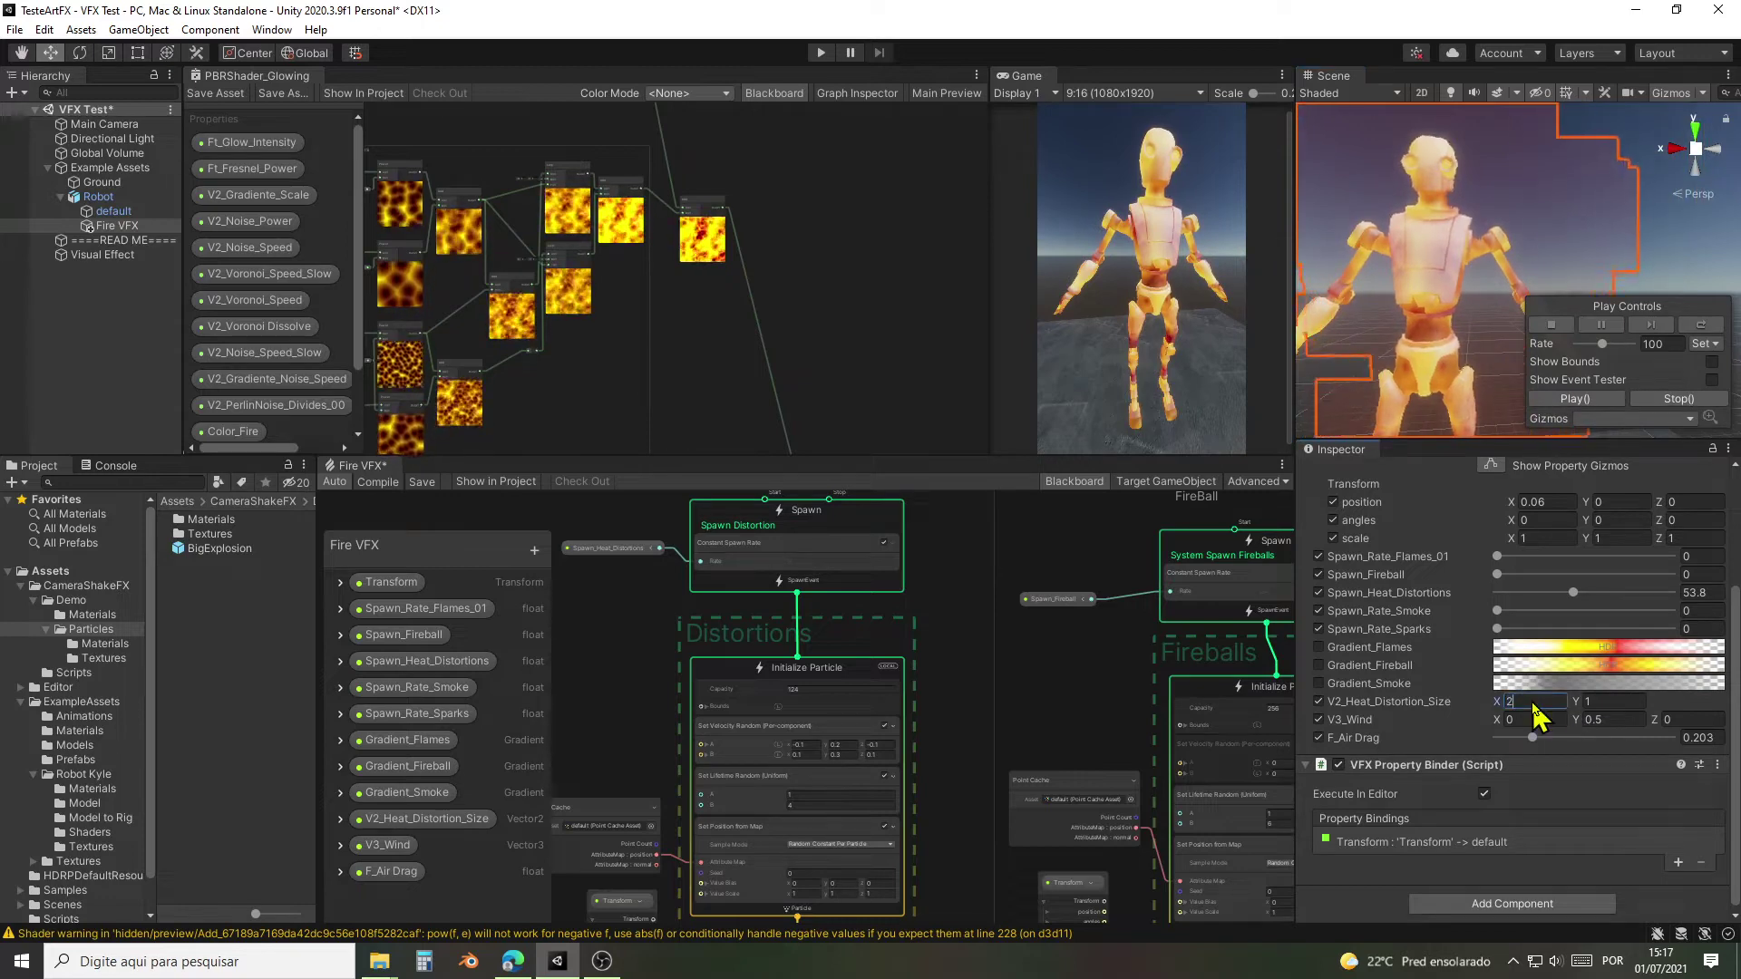
pyautogui.write('24')
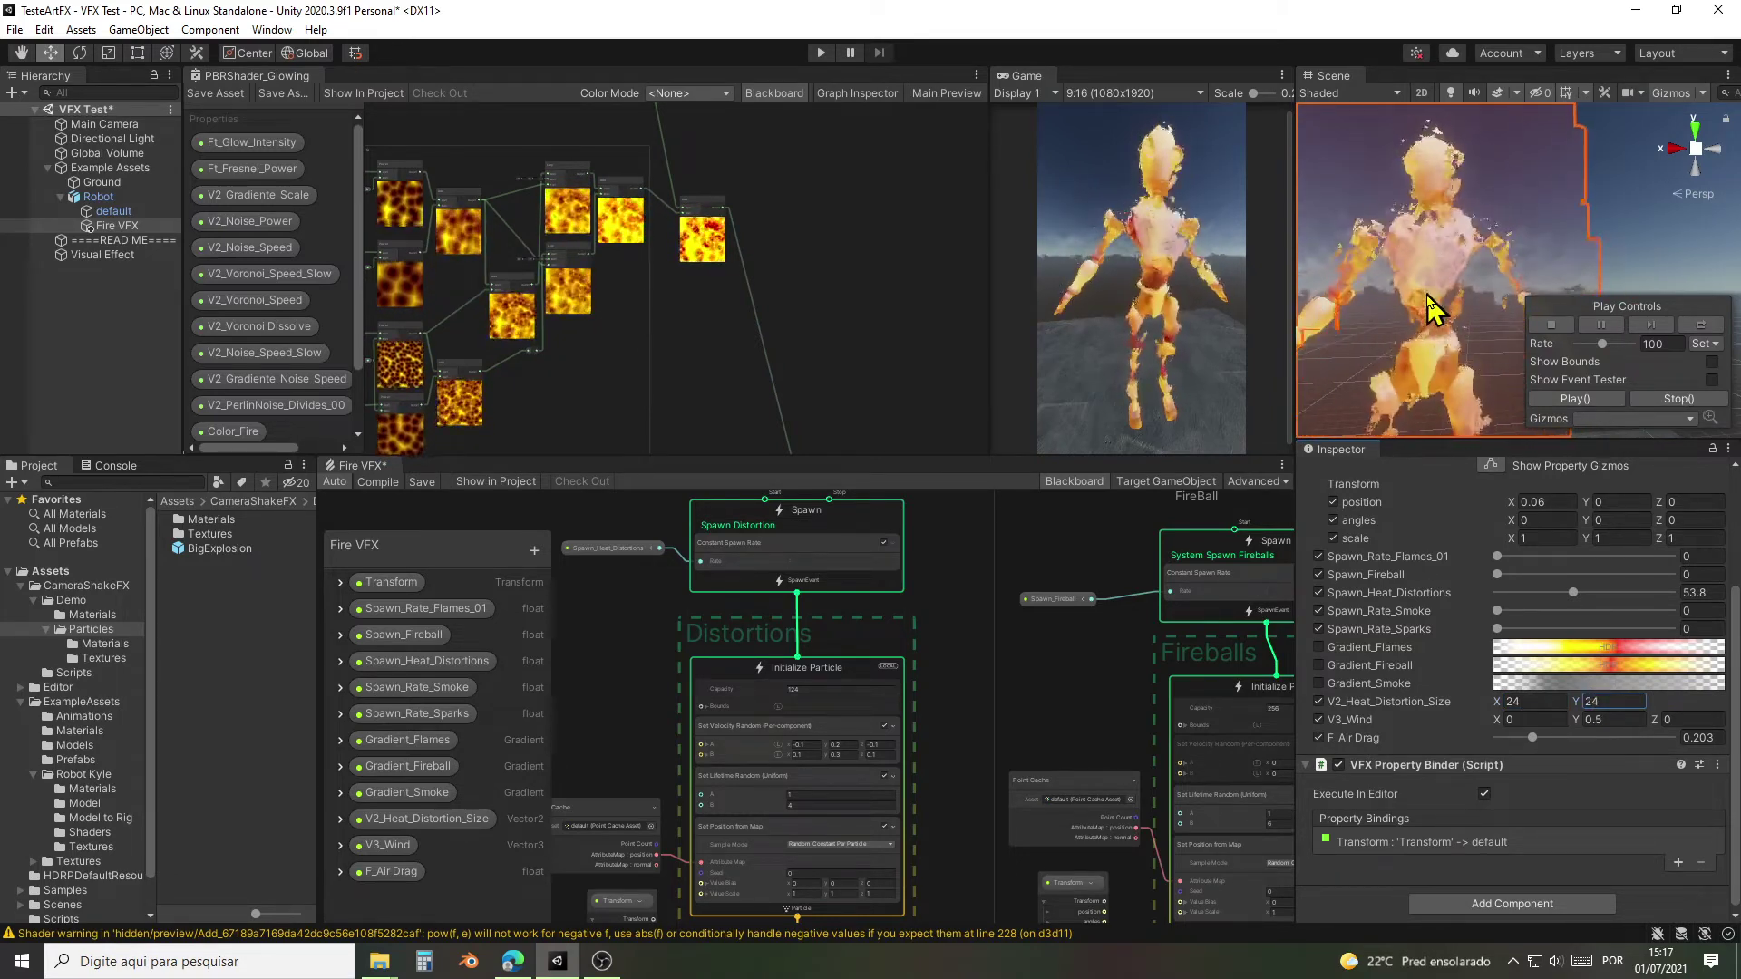
pyautogui.keyDown('alt'); pyautogui.moveTo(1428, 318); pyautogui.dragTo(1447, 316); pyautogui.keyUp('alt')
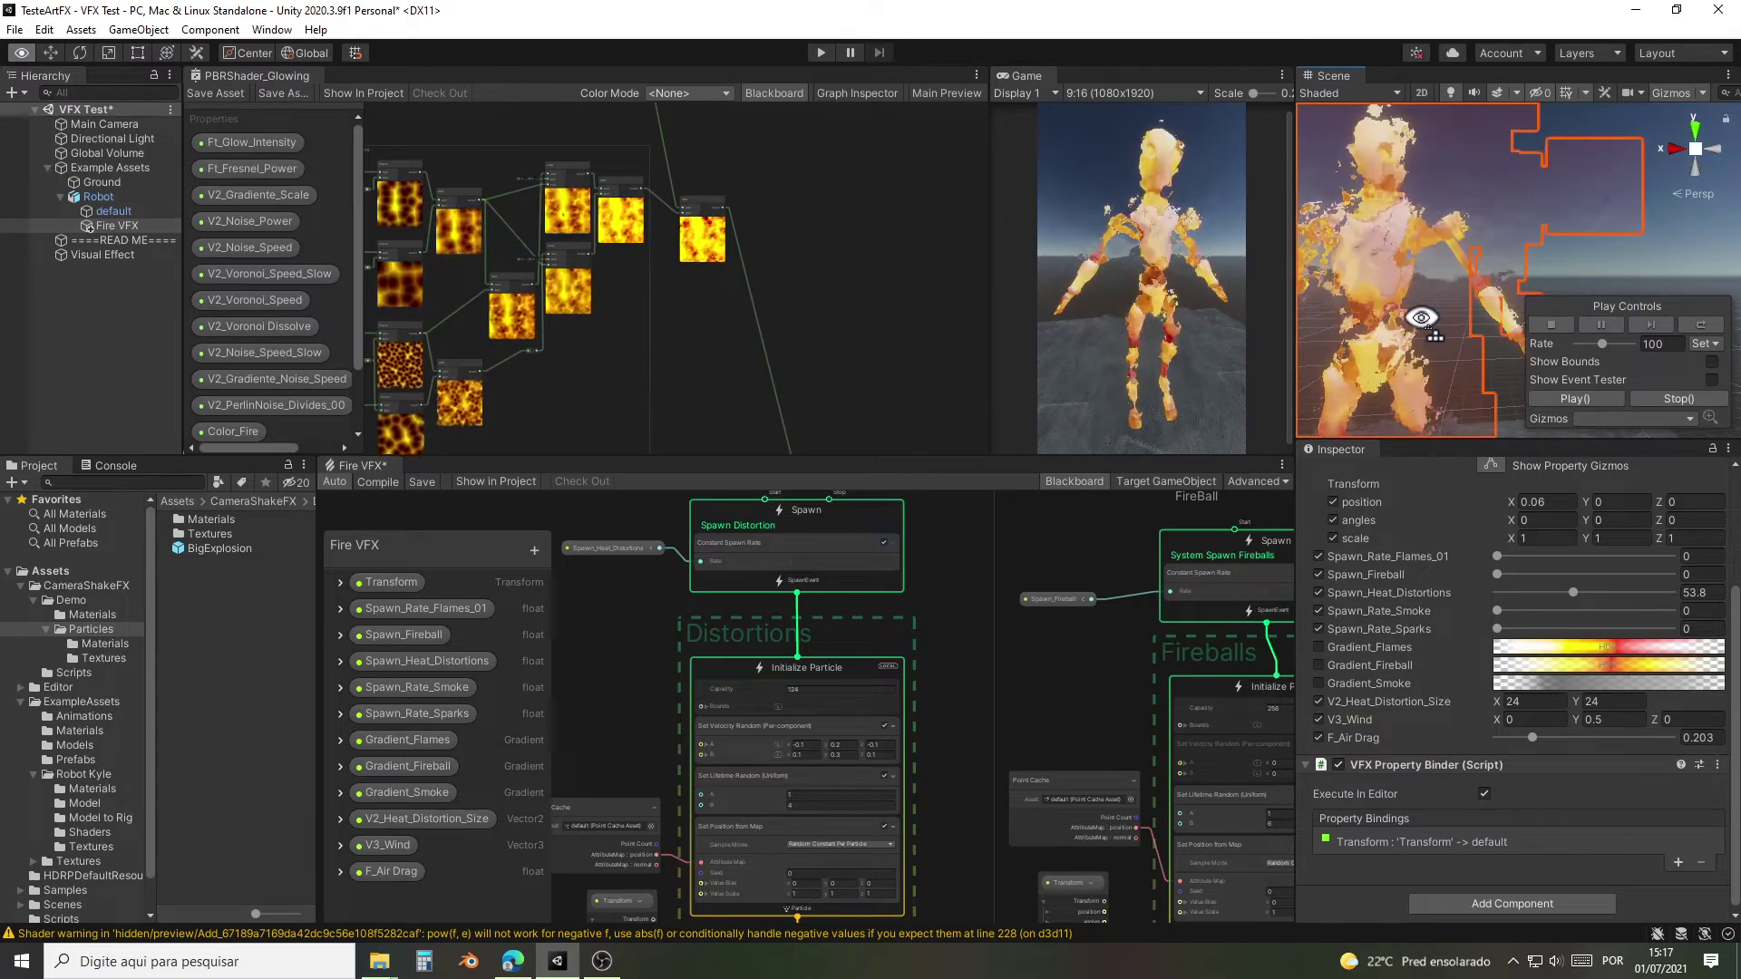
pyautogui.keyDown('alt'); pyautogui.moveTo(1419, 318); pyautogui.dragTo(1466, 326); pyautogui.keyUp('alt')
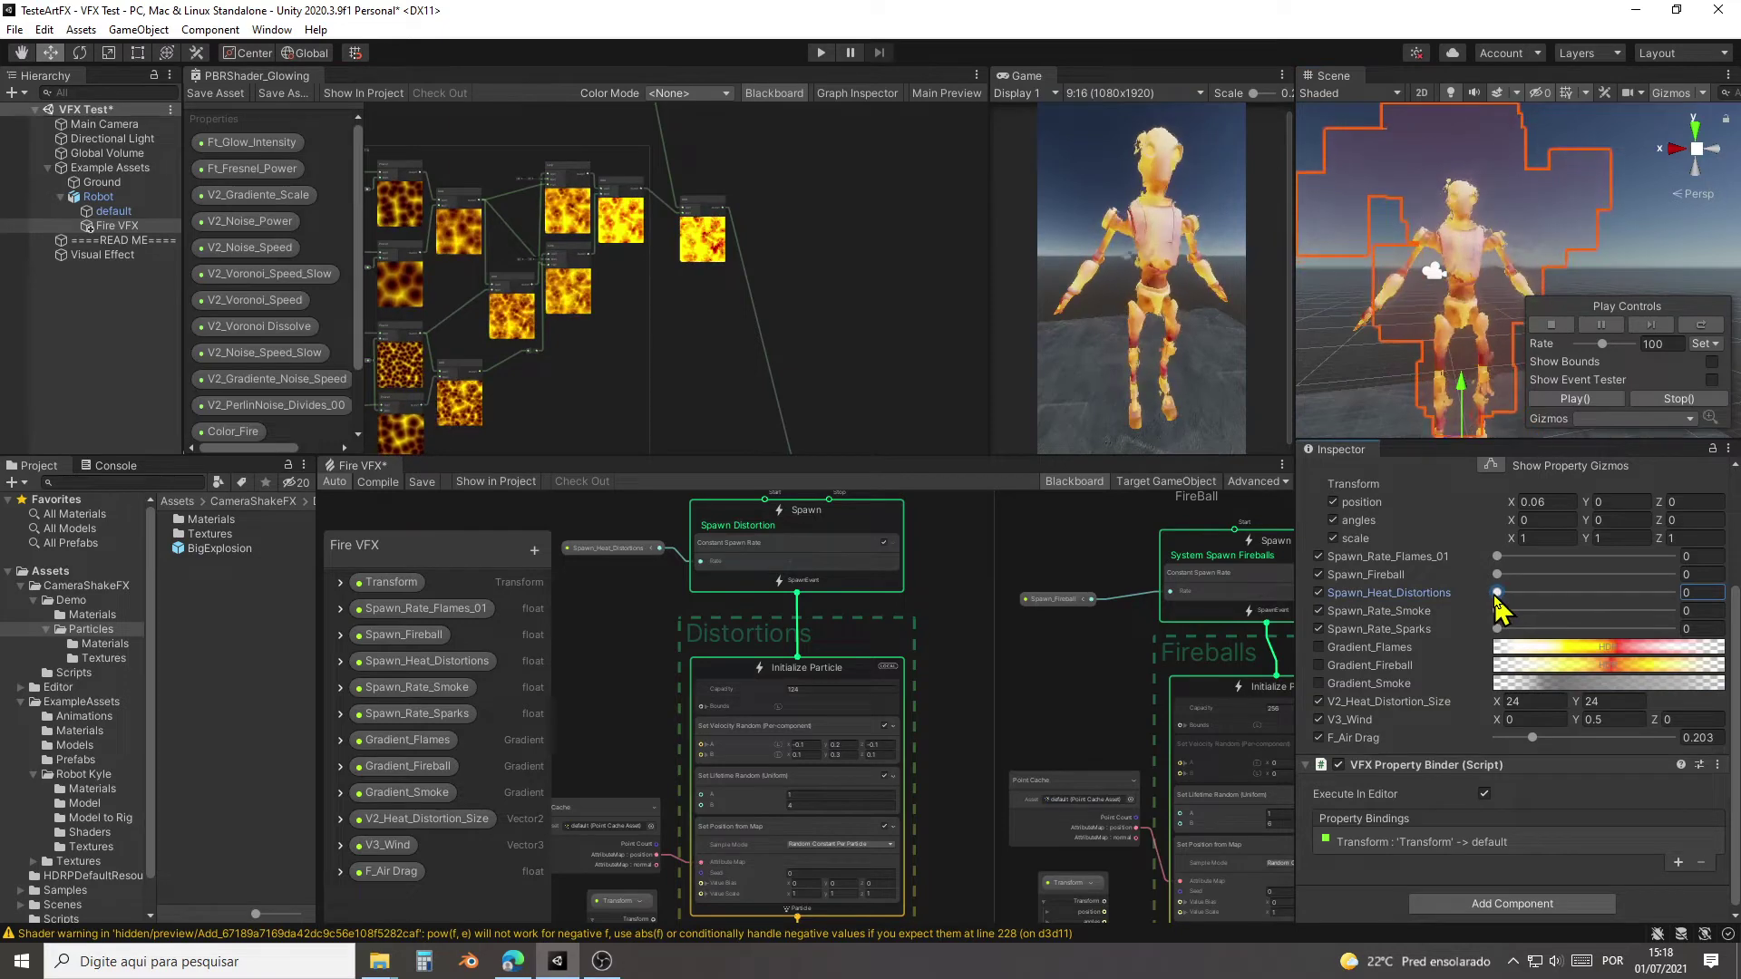
# Step: Raise Spawn_Rate_Smoke to 6 and inspect the smoke above the robot in the scene
pyautogui.moveTo(1497, 610); pyautogui.dragTo(1641, 621)
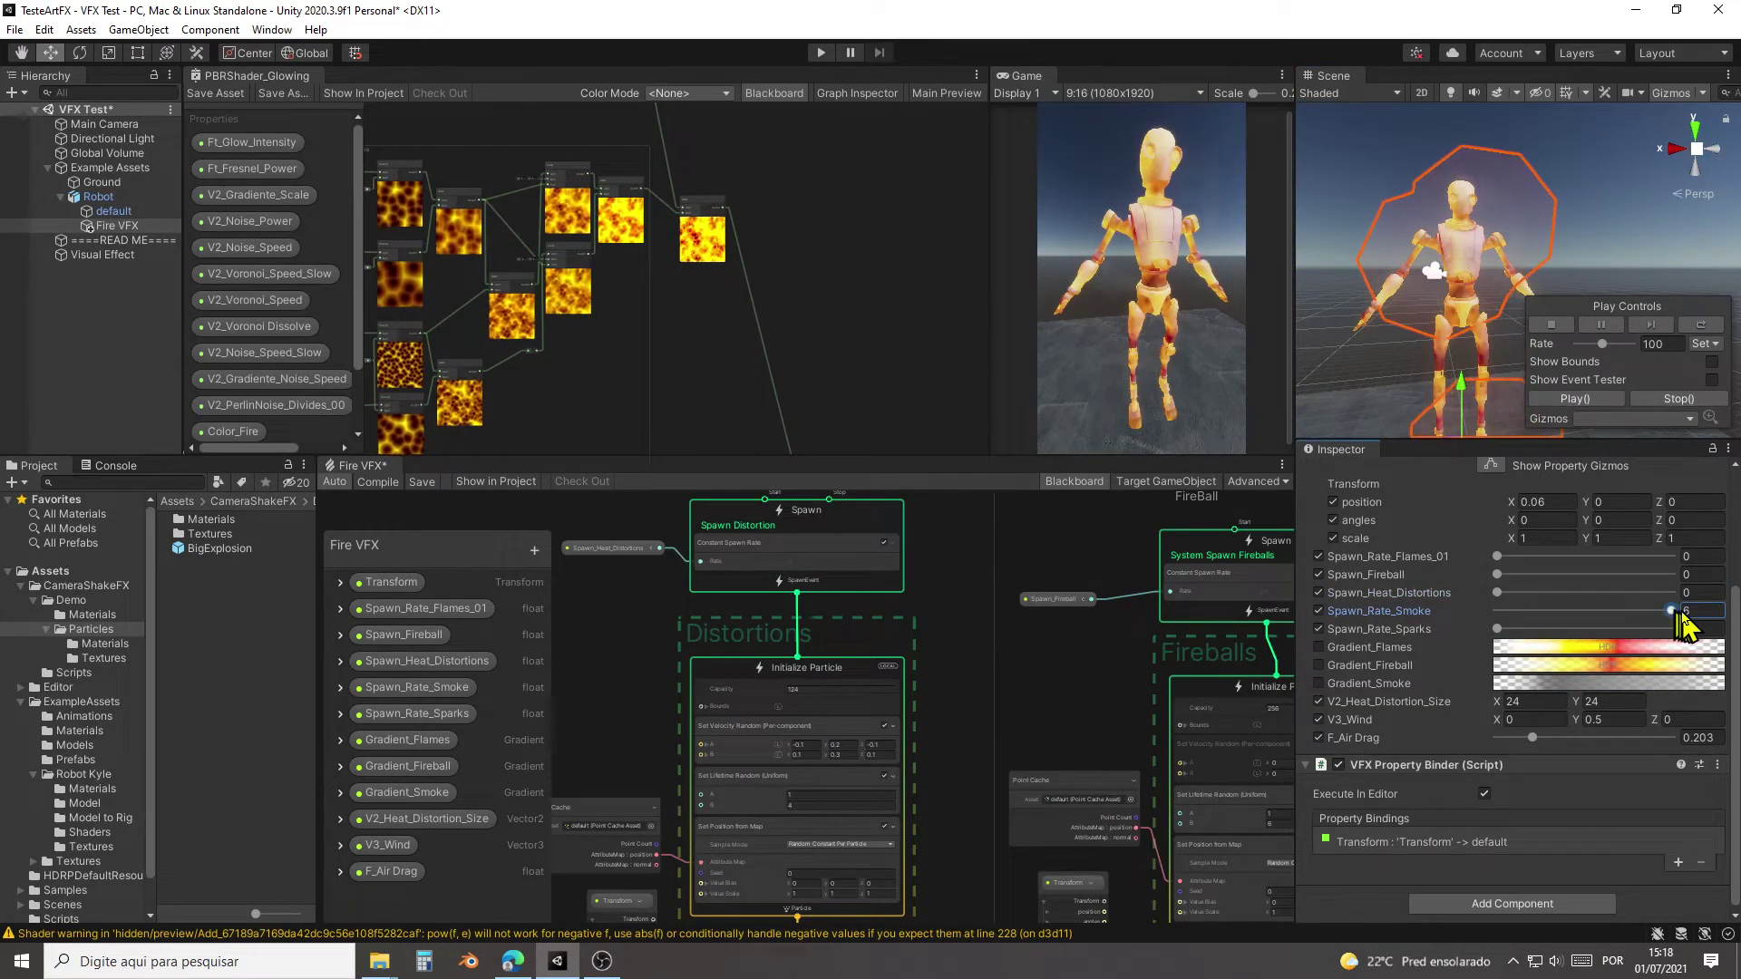
pyautogui.moveTo(1480, 367); pyautogui.dragTo(1487, 260, button='right')
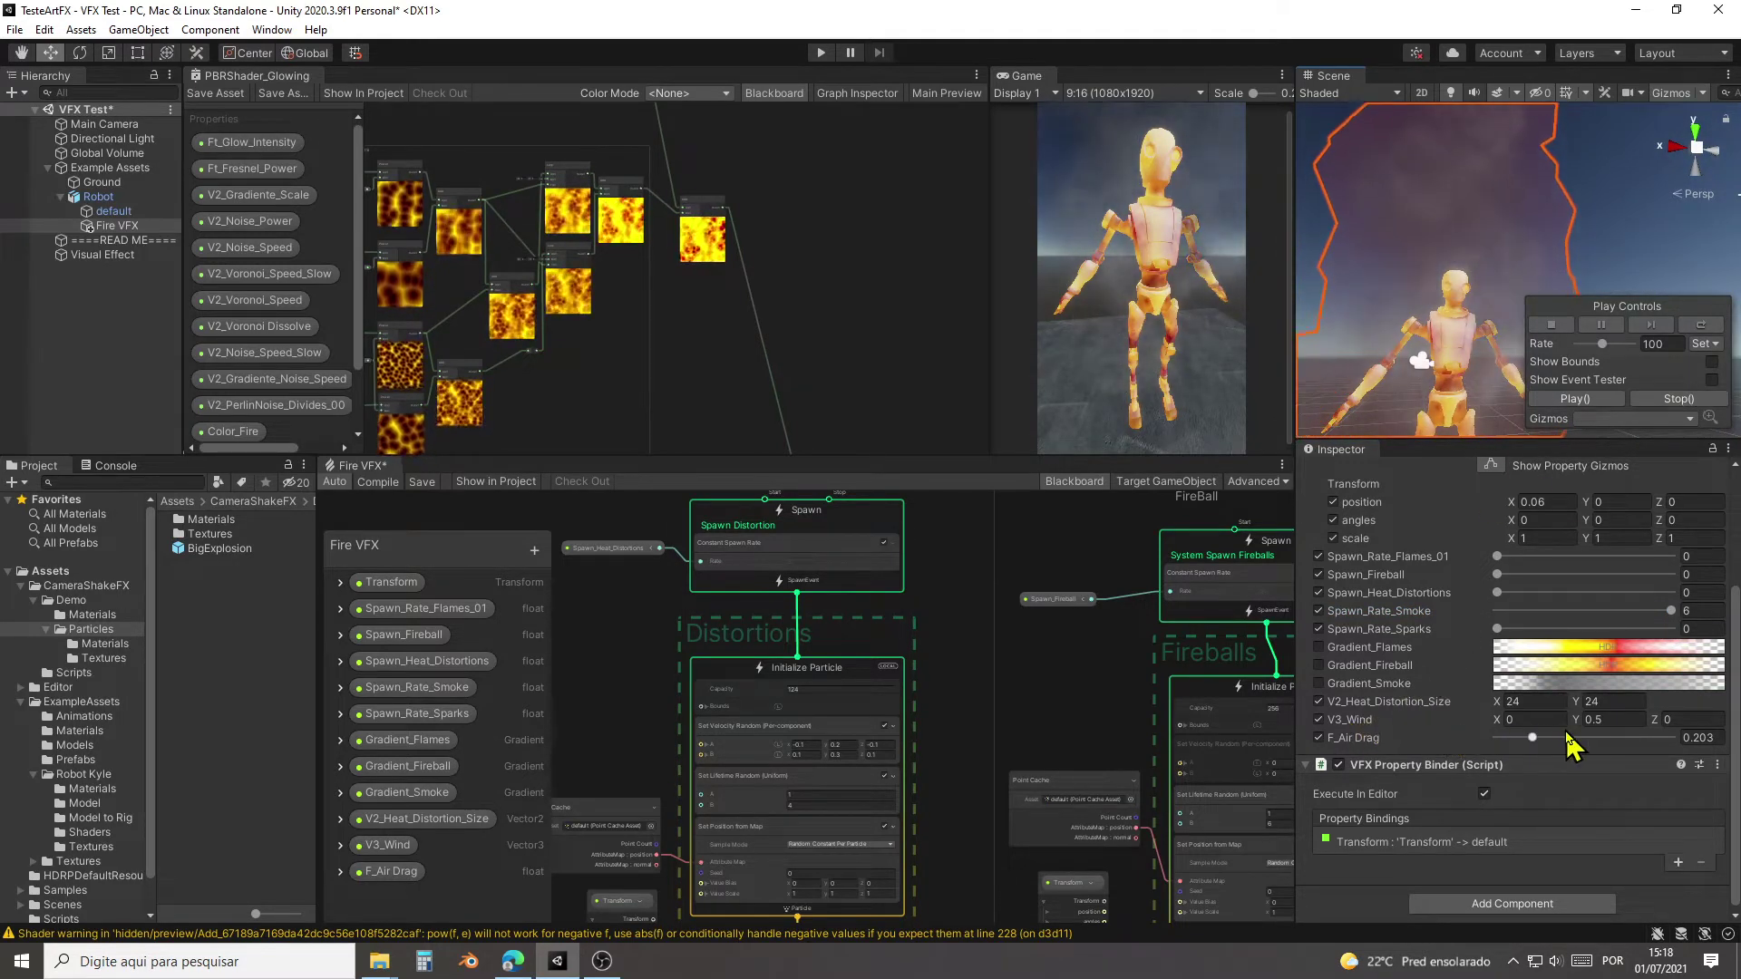
pyautogui.moveTo(1478, 352); pyautogui.dragTo(1451, 350, button='right')
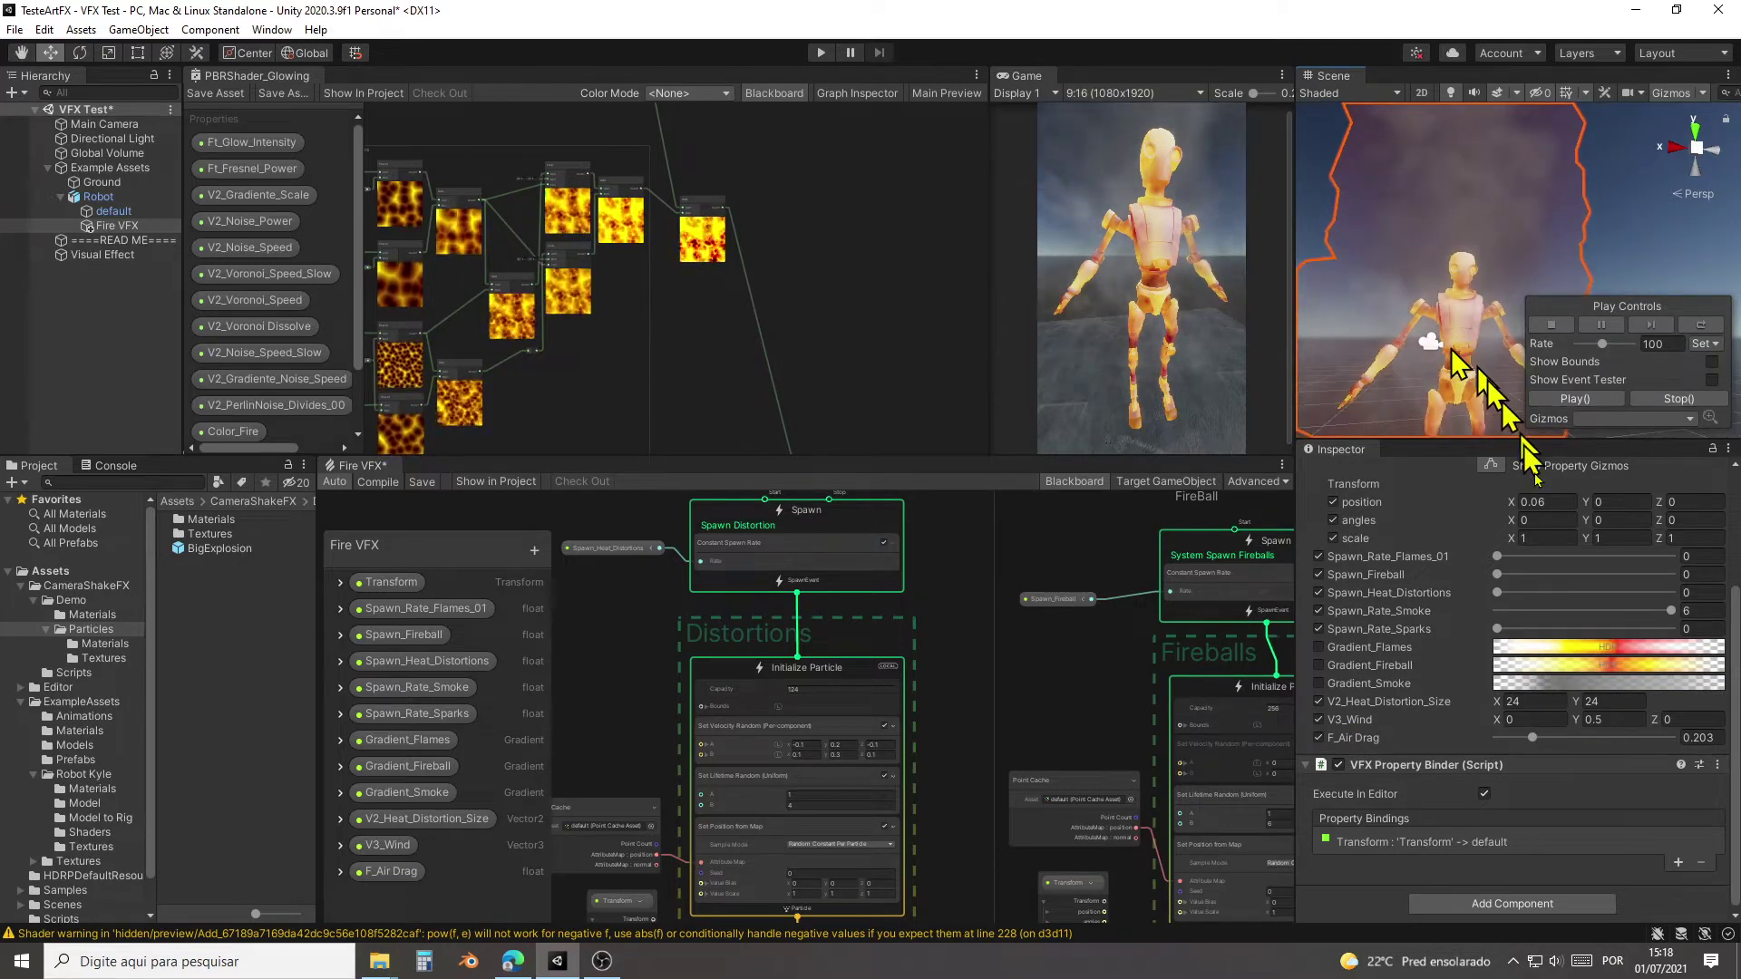
# Step: Set the Y value of V3_Wind to 0 and inspect the smoke around the whole robot in the scene
pyautogui.click(1589, 719)
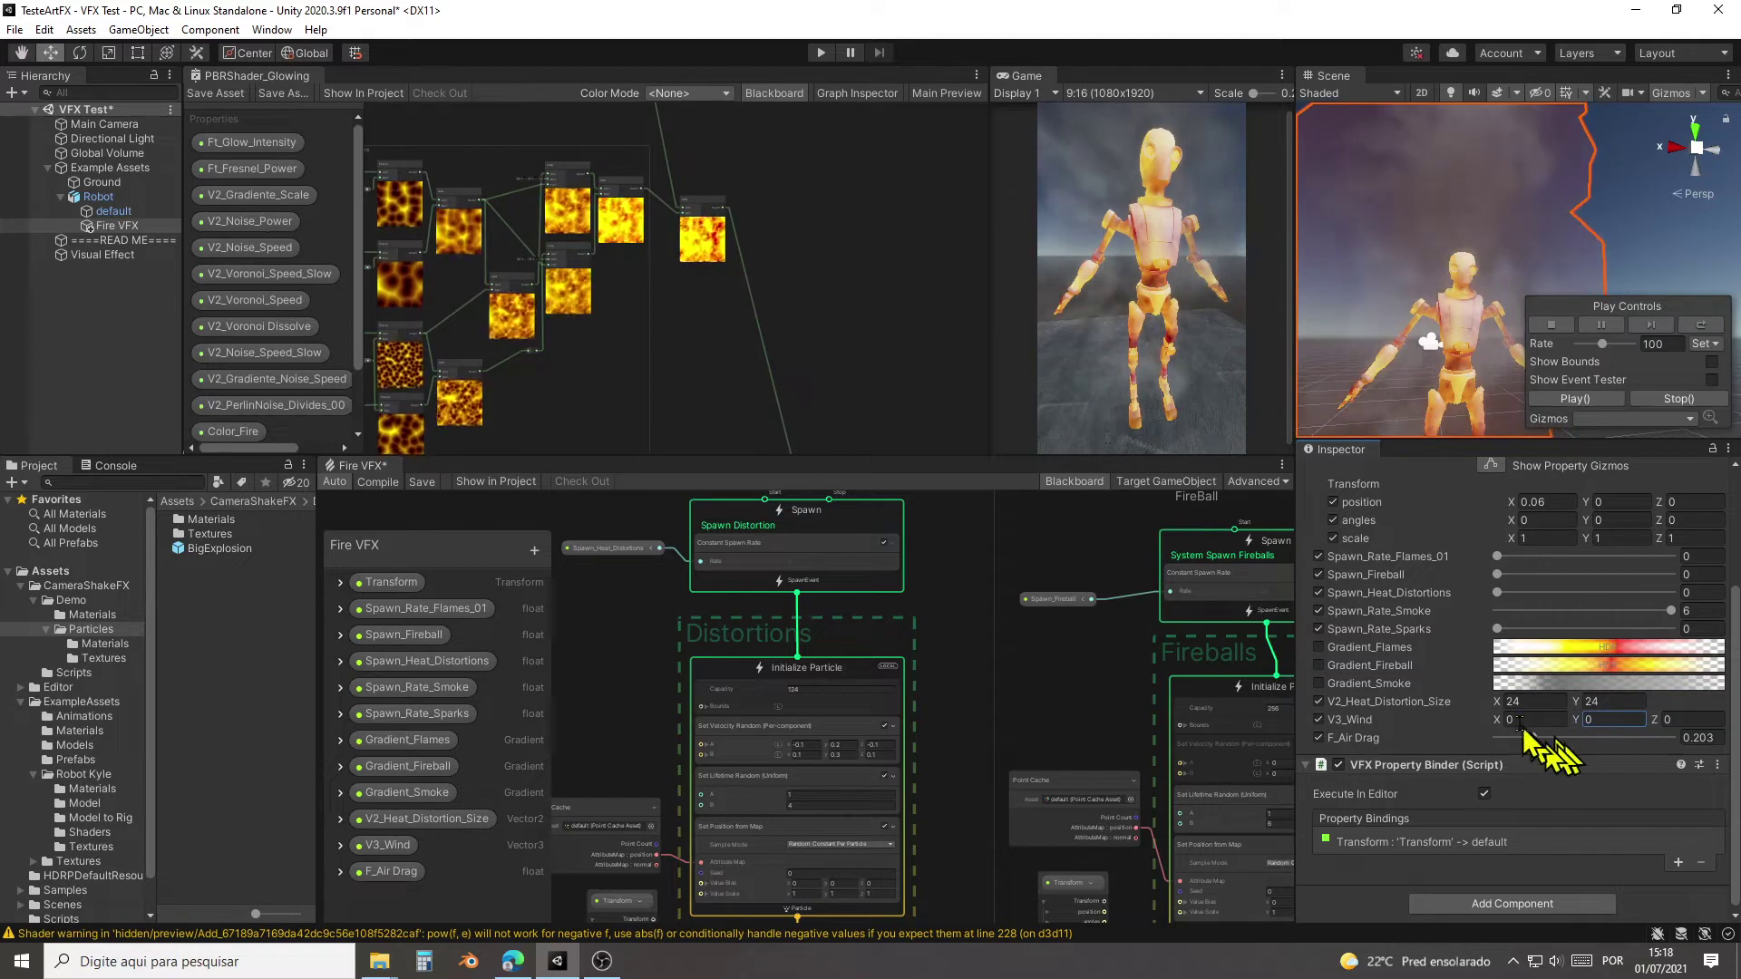
pyautogui.keyDown('alt'); pyautogui.moveTo(1380, 299); pyautogui.dragTo(1488, 214); pyautogui.keyUp('alt')
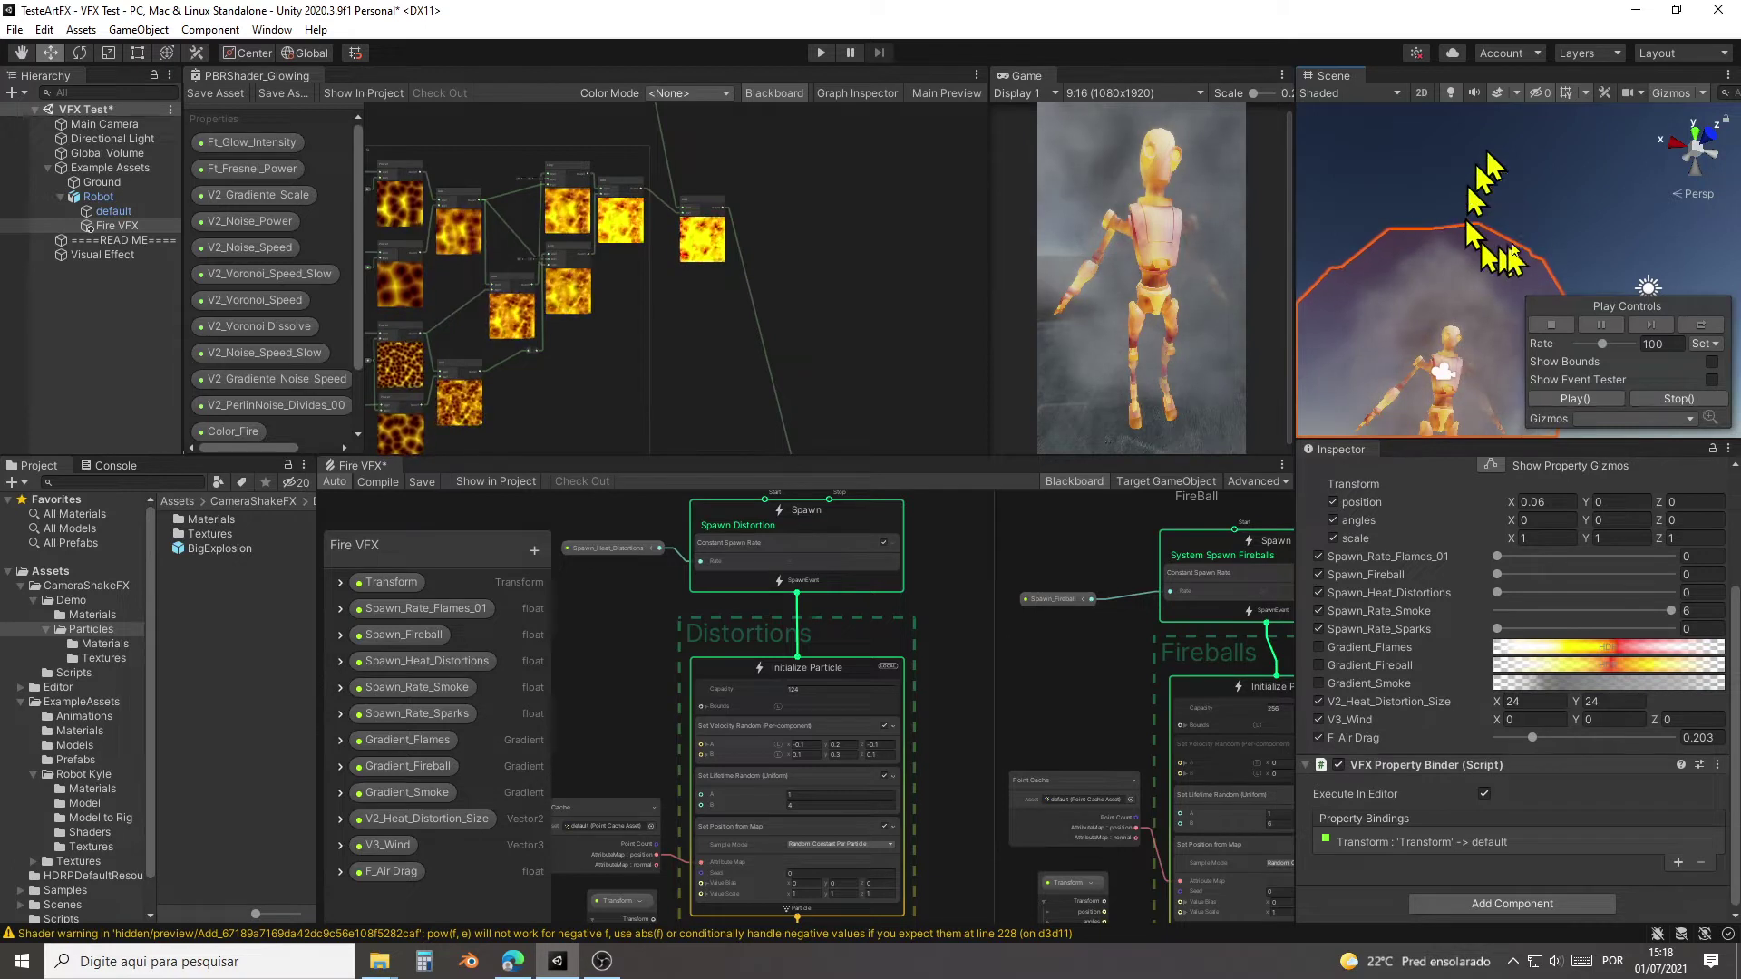
pyautogui.keyDown('alt'); pyautogui.moveTo(1491, 268); pyautogui.dragTo(1466, 366); pyautogui.keyUp('alt')
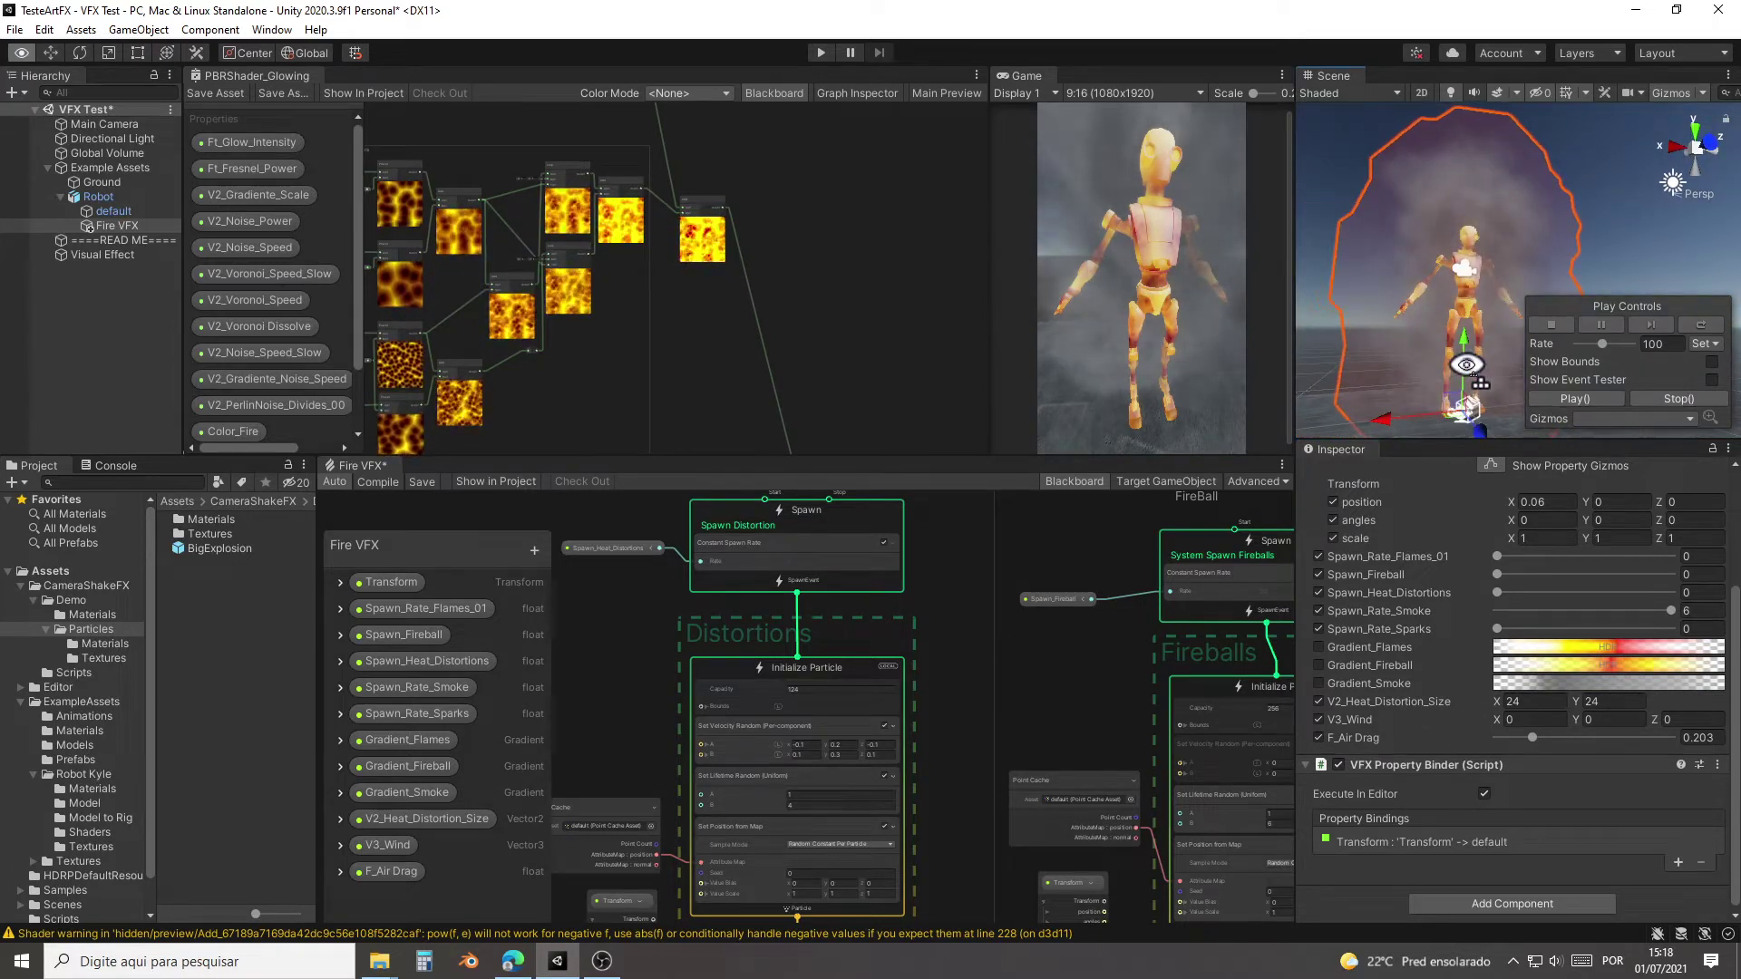
pyautogui.keyDown('alt'); pyautogui.moveTo(1466, 366); pyautogui.dragTo(1403, 351); pyautogui.keyUp('alt')
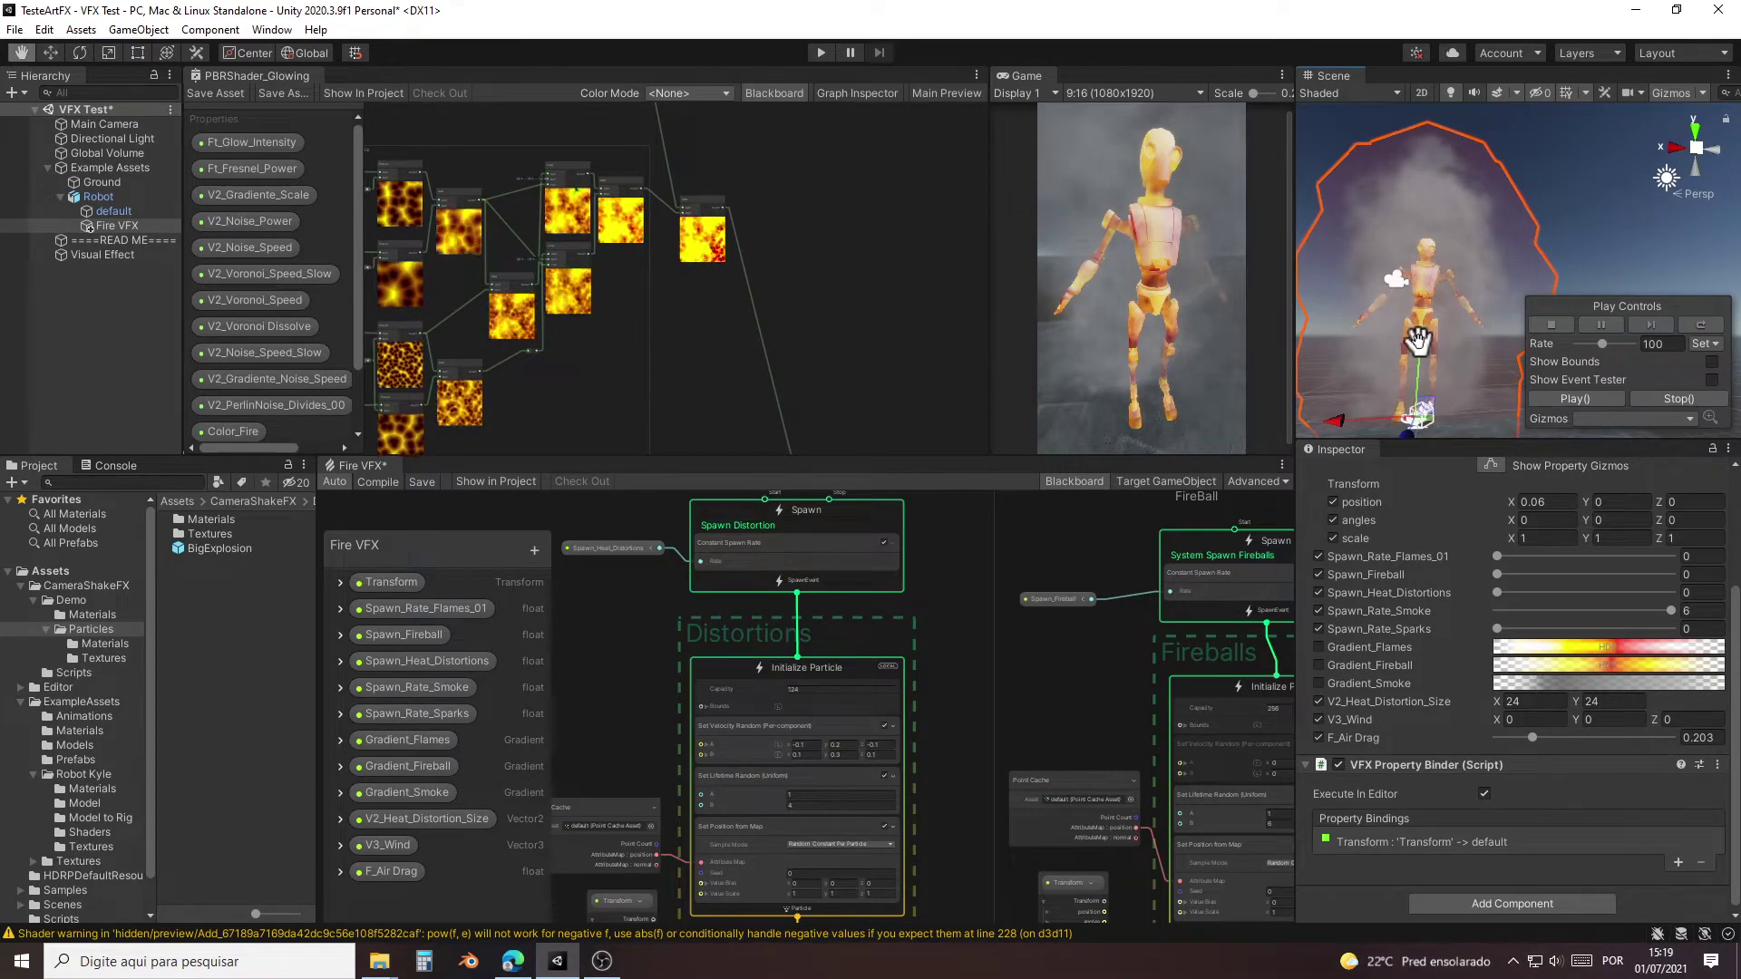
pyautogui.keyDown('alt'); pyautogui.moveTo(1419, 340); pyautogui.dragTo(1437, 343); pyautogui.keyUp('alt')
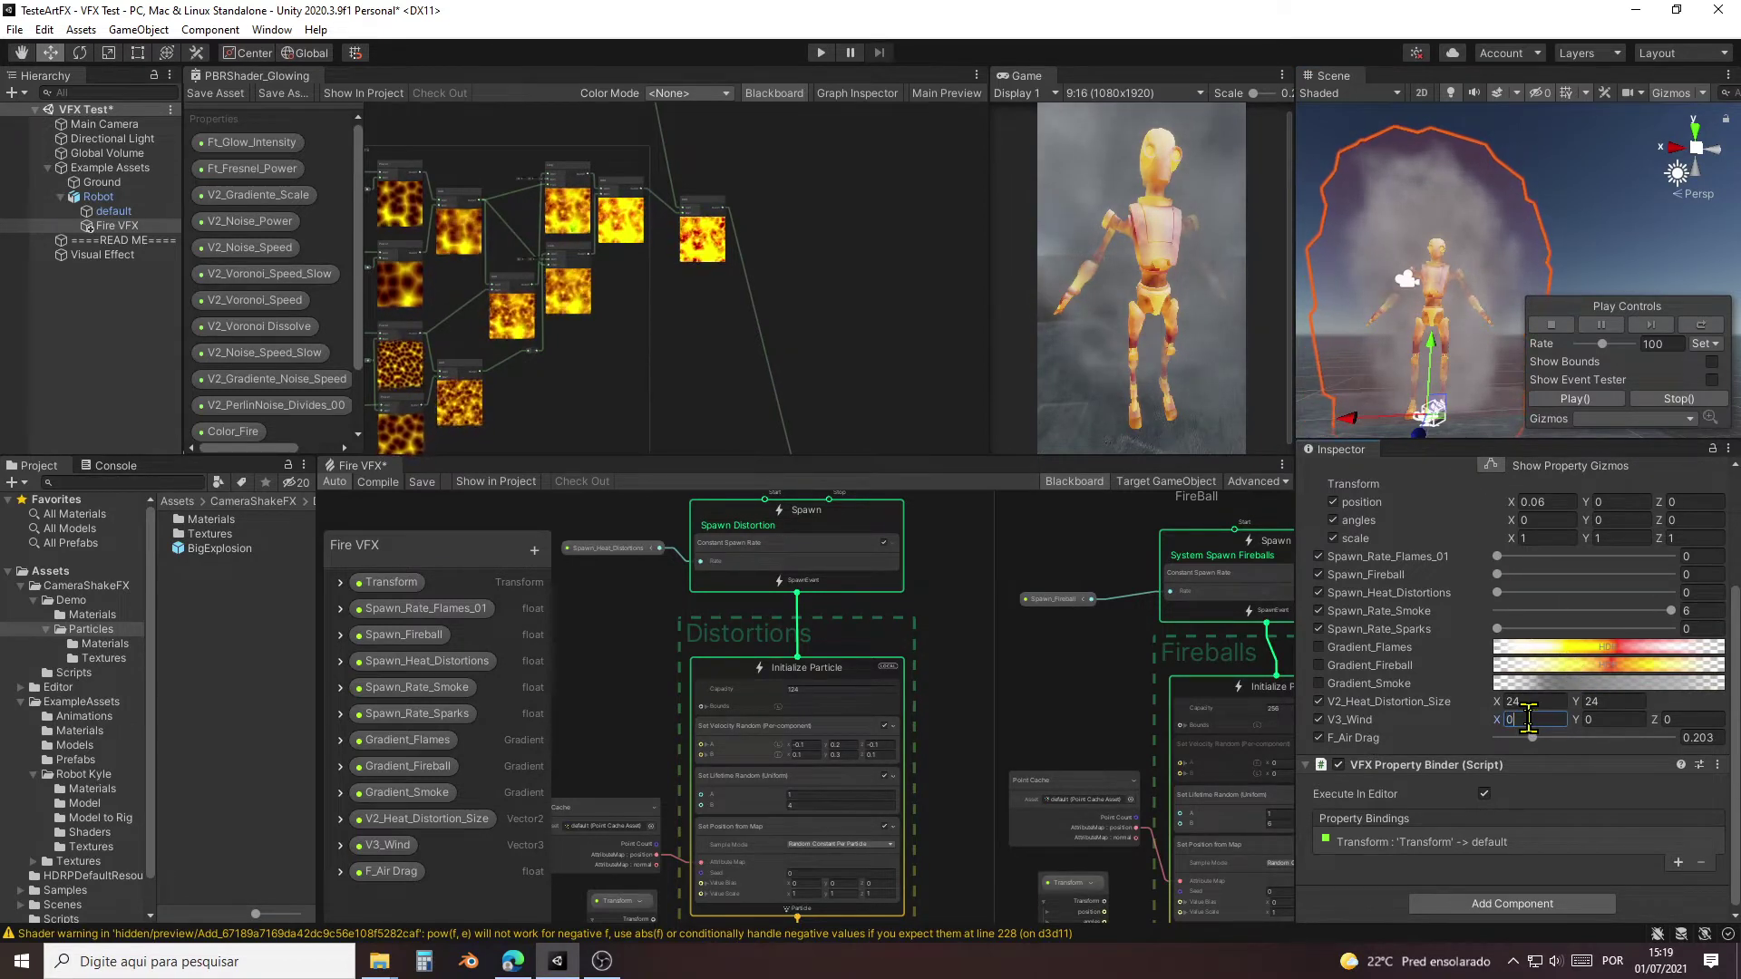
# Step: Test sideways wind on the smoke by setting the X value of V3_Wind first to 1, and finally to -1
pyautogui.write('1')
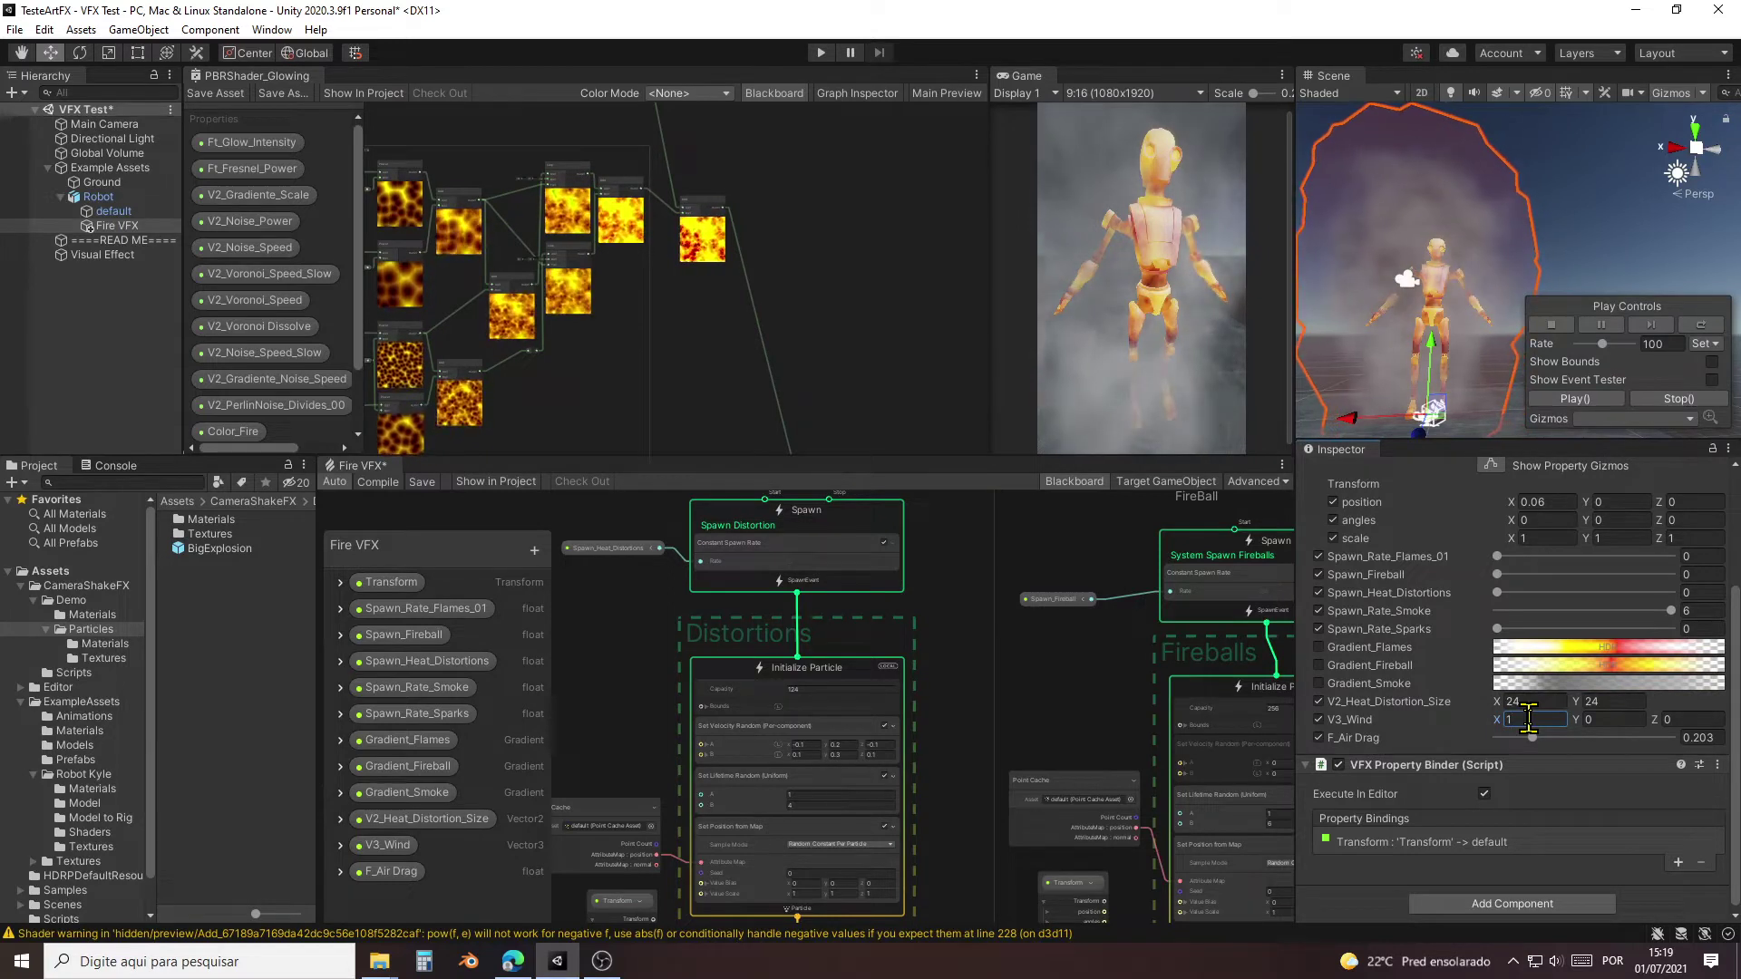
pyautogui.keyDown('alt'); pyautogui.moveTo(1496, 369); pyautogui.dragTo(1404, 338); pyautogui.keyUp('alt')
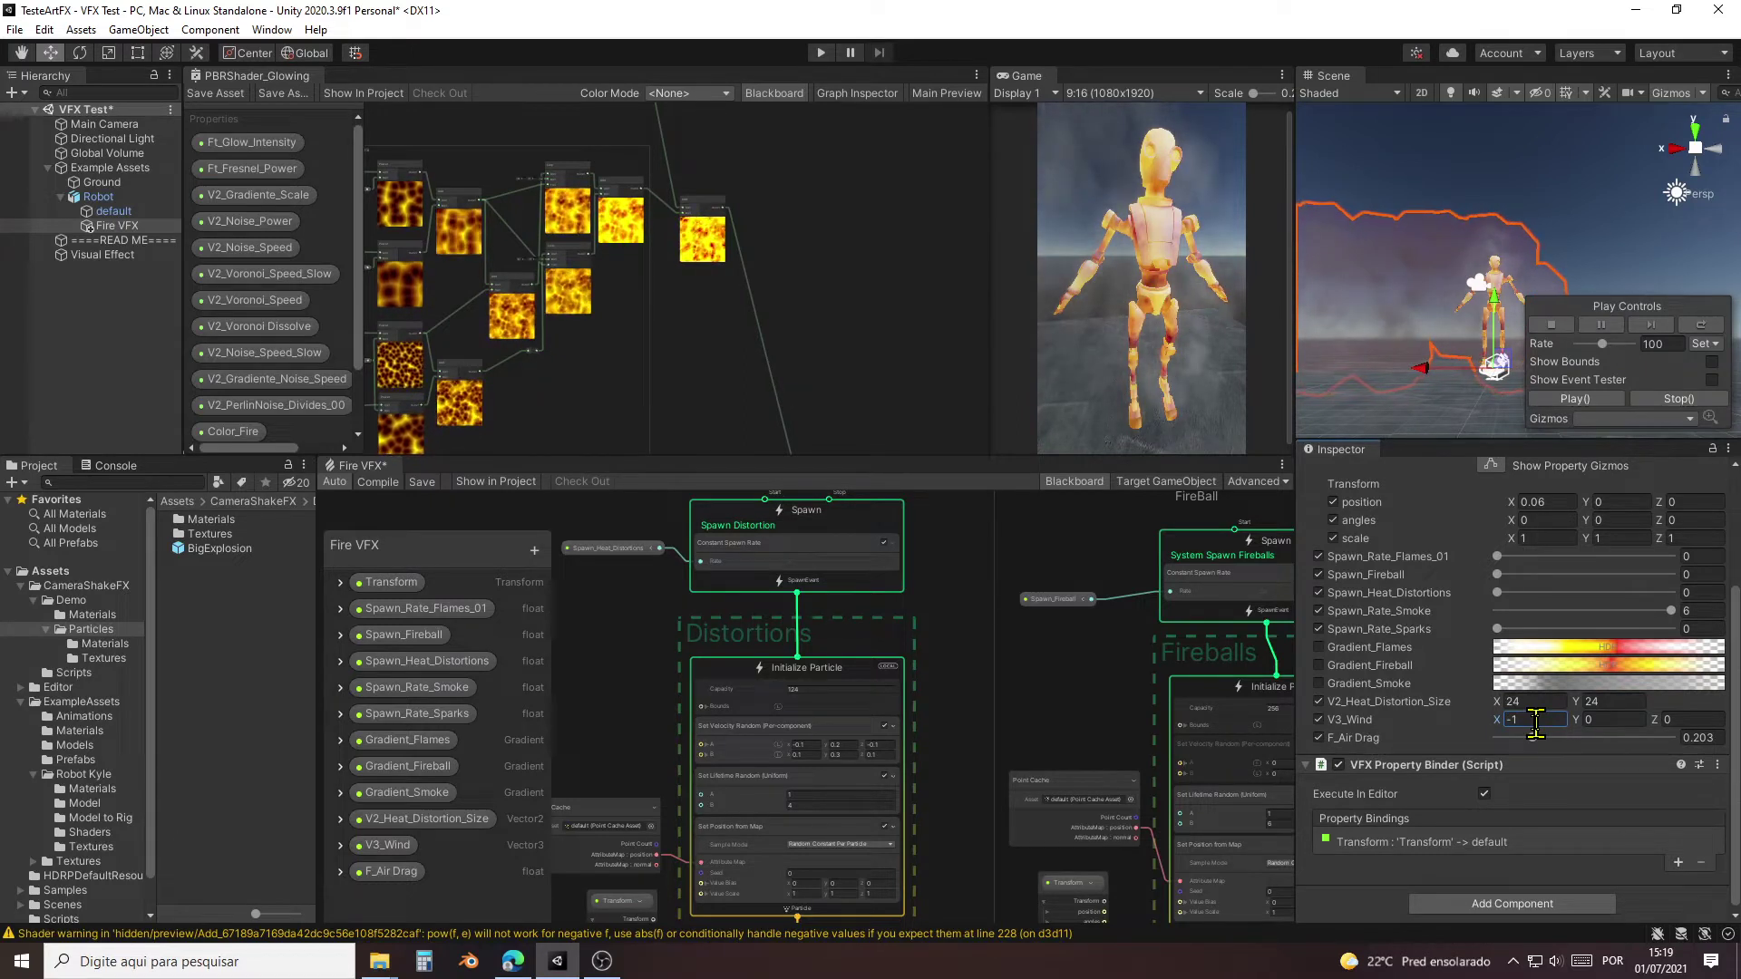
pyautogui.keyDown('alt'); pyautogui.moveTo(1380, 386); pyautogui.dragTo(1411, 354); pyautogui.keyUp('alt')
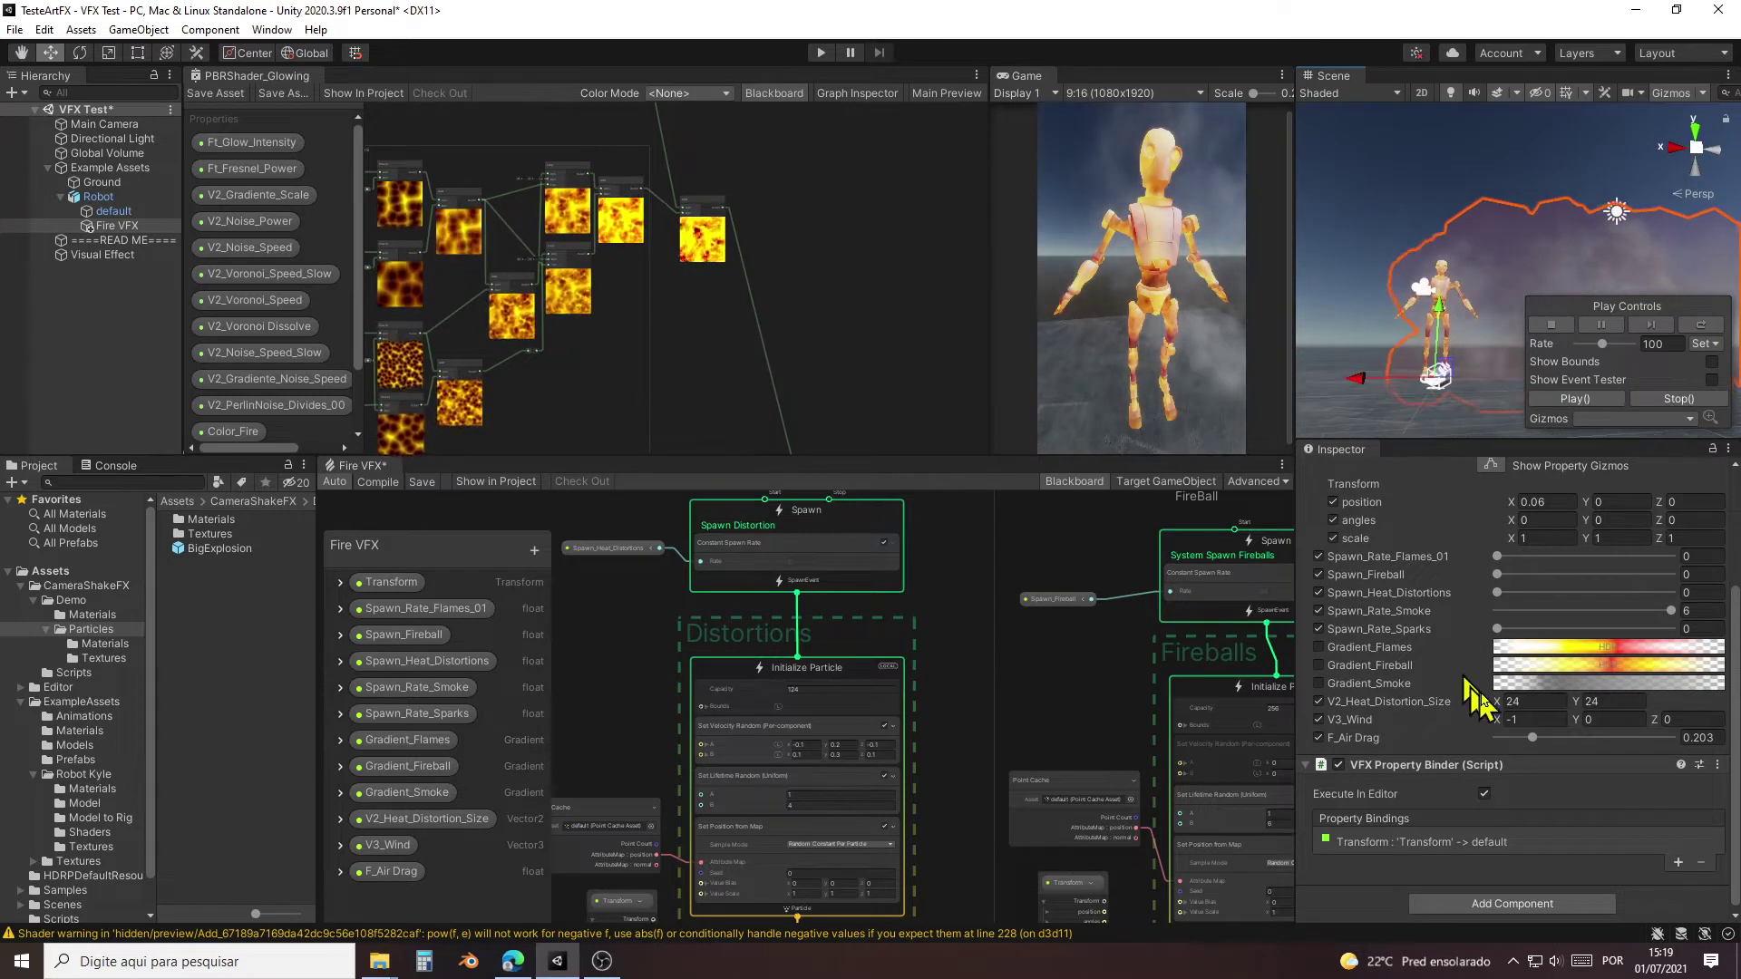
# Step: Set the Y value of V3_Wind to 0.5 and inspect the smoke trail beside the robot
pyautogui.click(1605, 720)
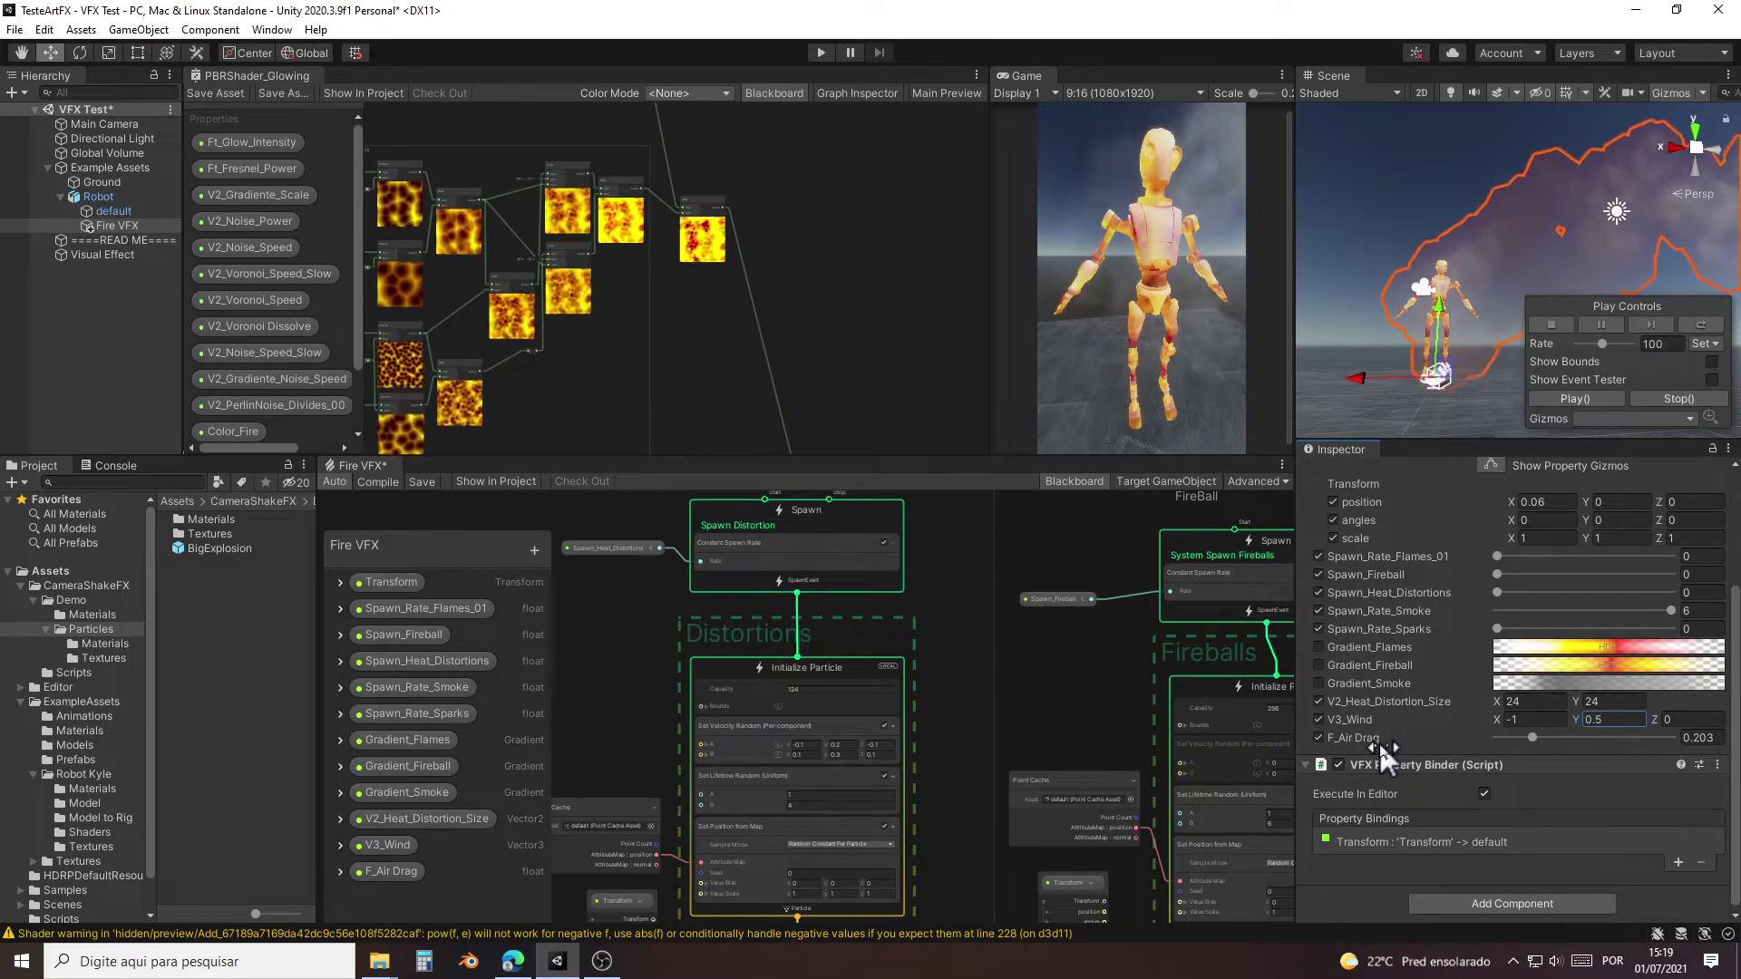
pyautogui.click(1437, 390)
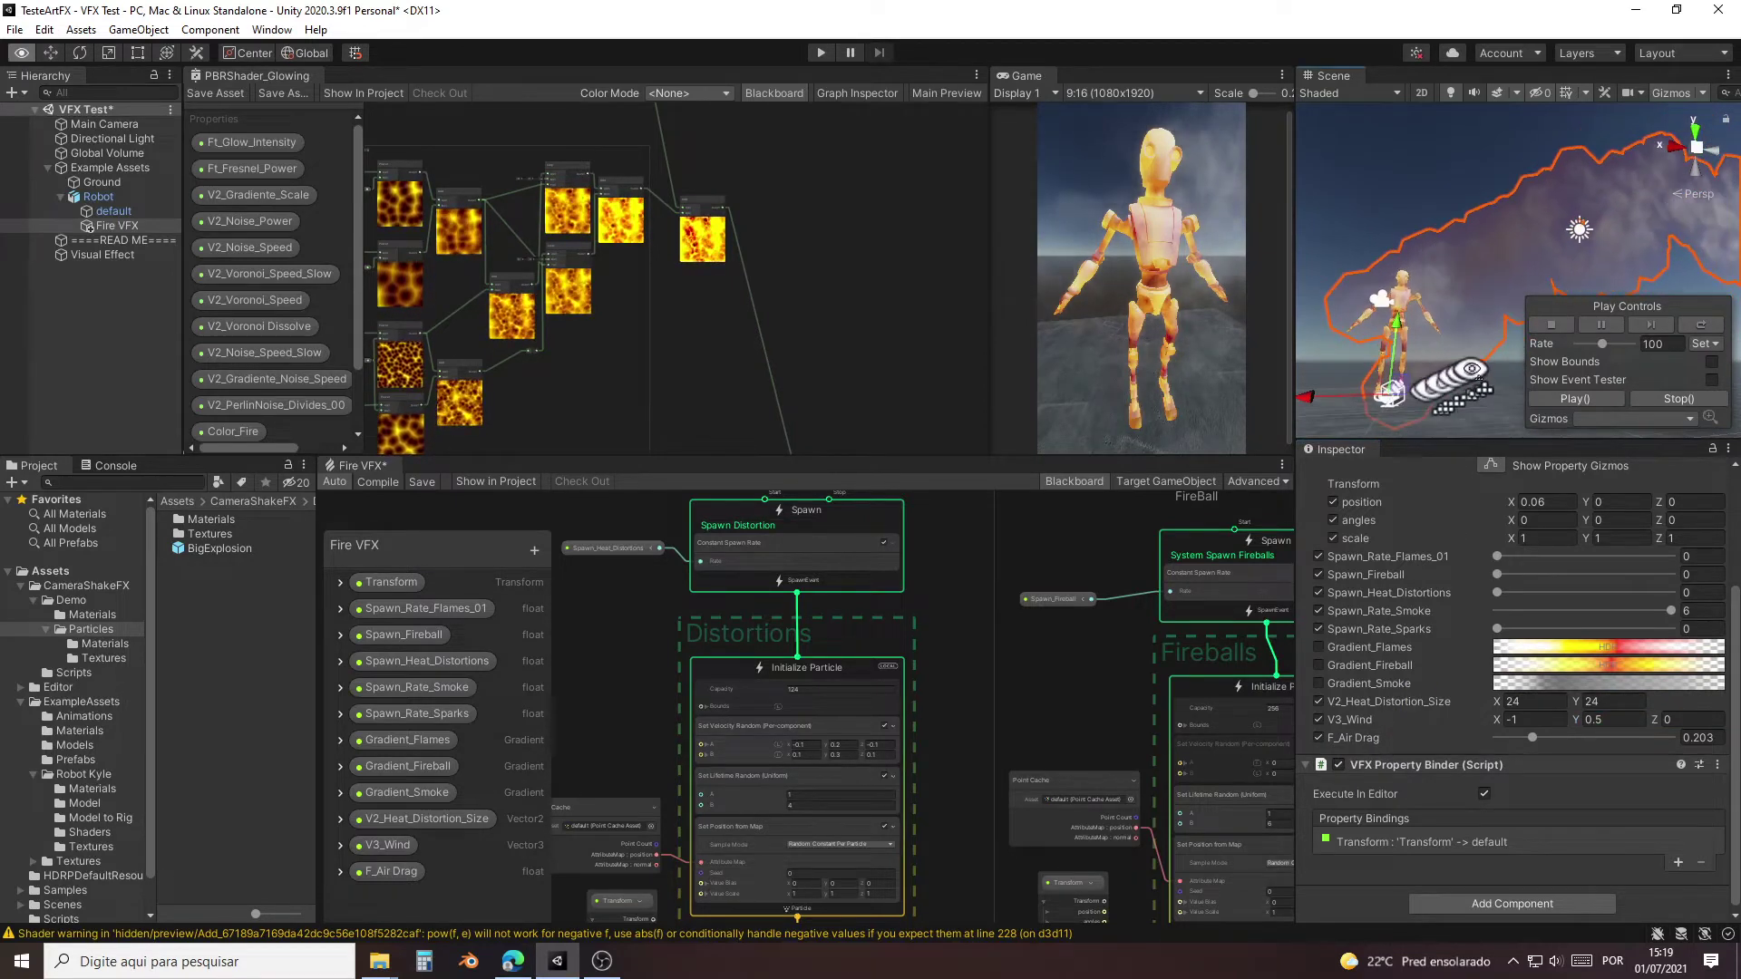
pyautogui.moveTo(1576, 365); pyautogui.dragTo(1472, 392, button='right')
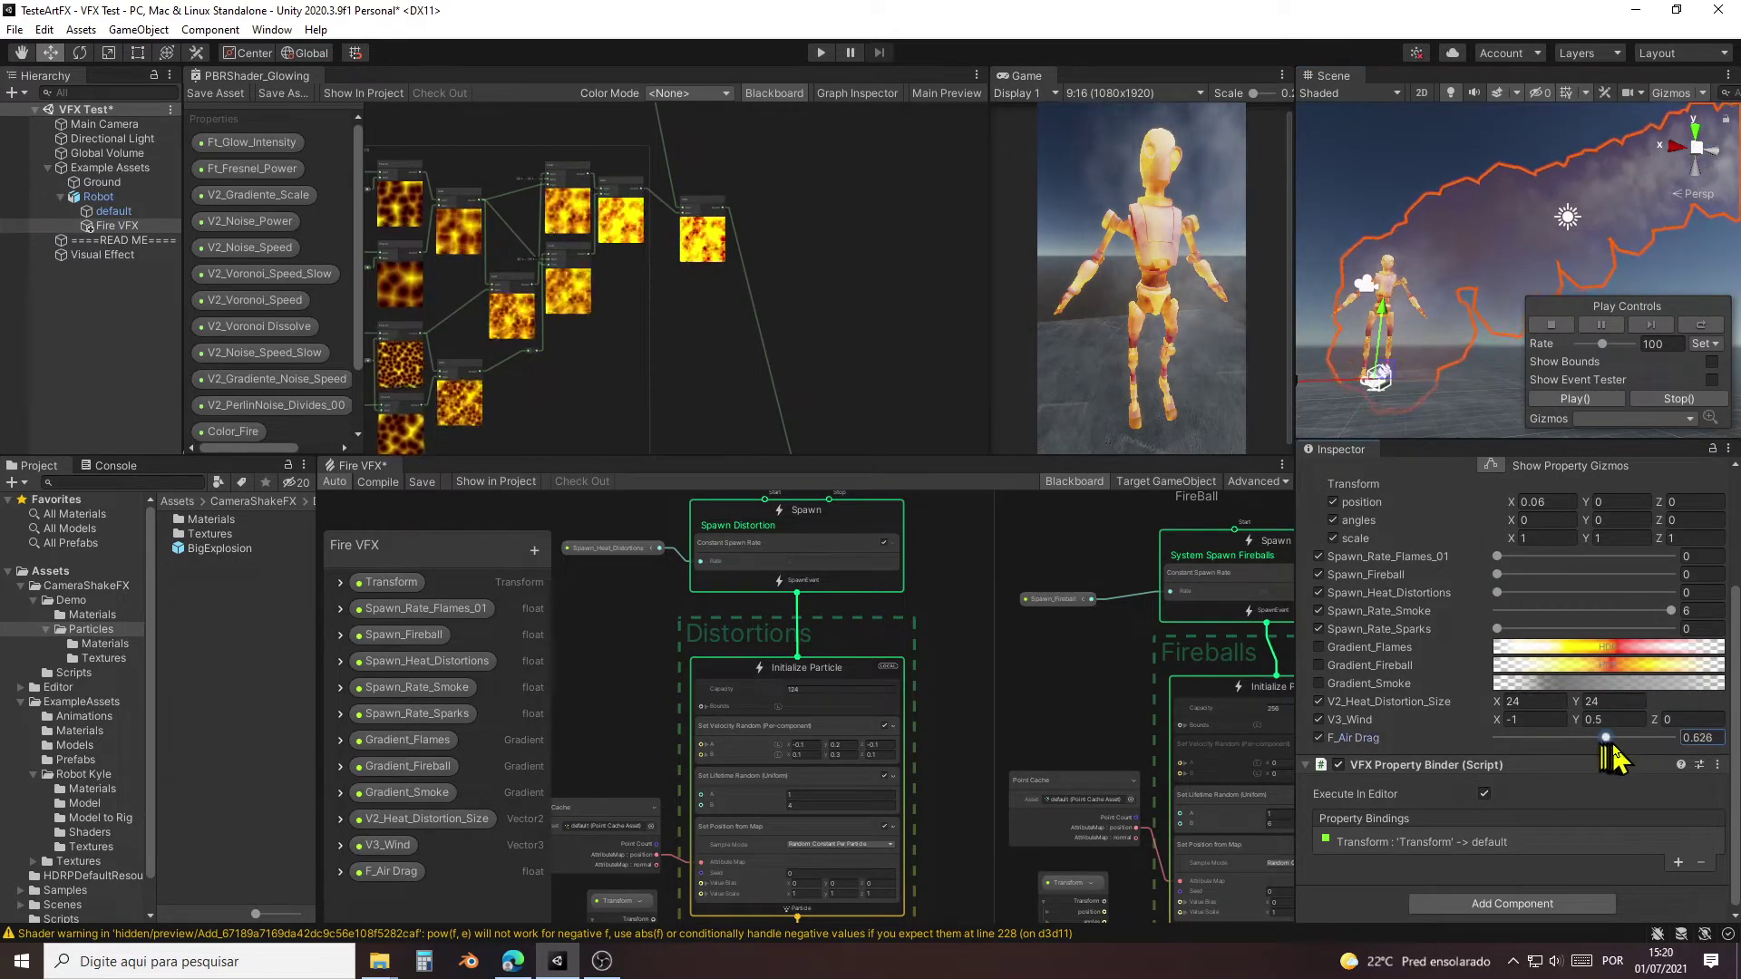
# Step: Compare how air drag affects the smoke trail by setting F_Air_Drag to 1, and finally to 0
pyautogui.moveTo(1641, 752); pyautogui.dragTo(1687, 757)
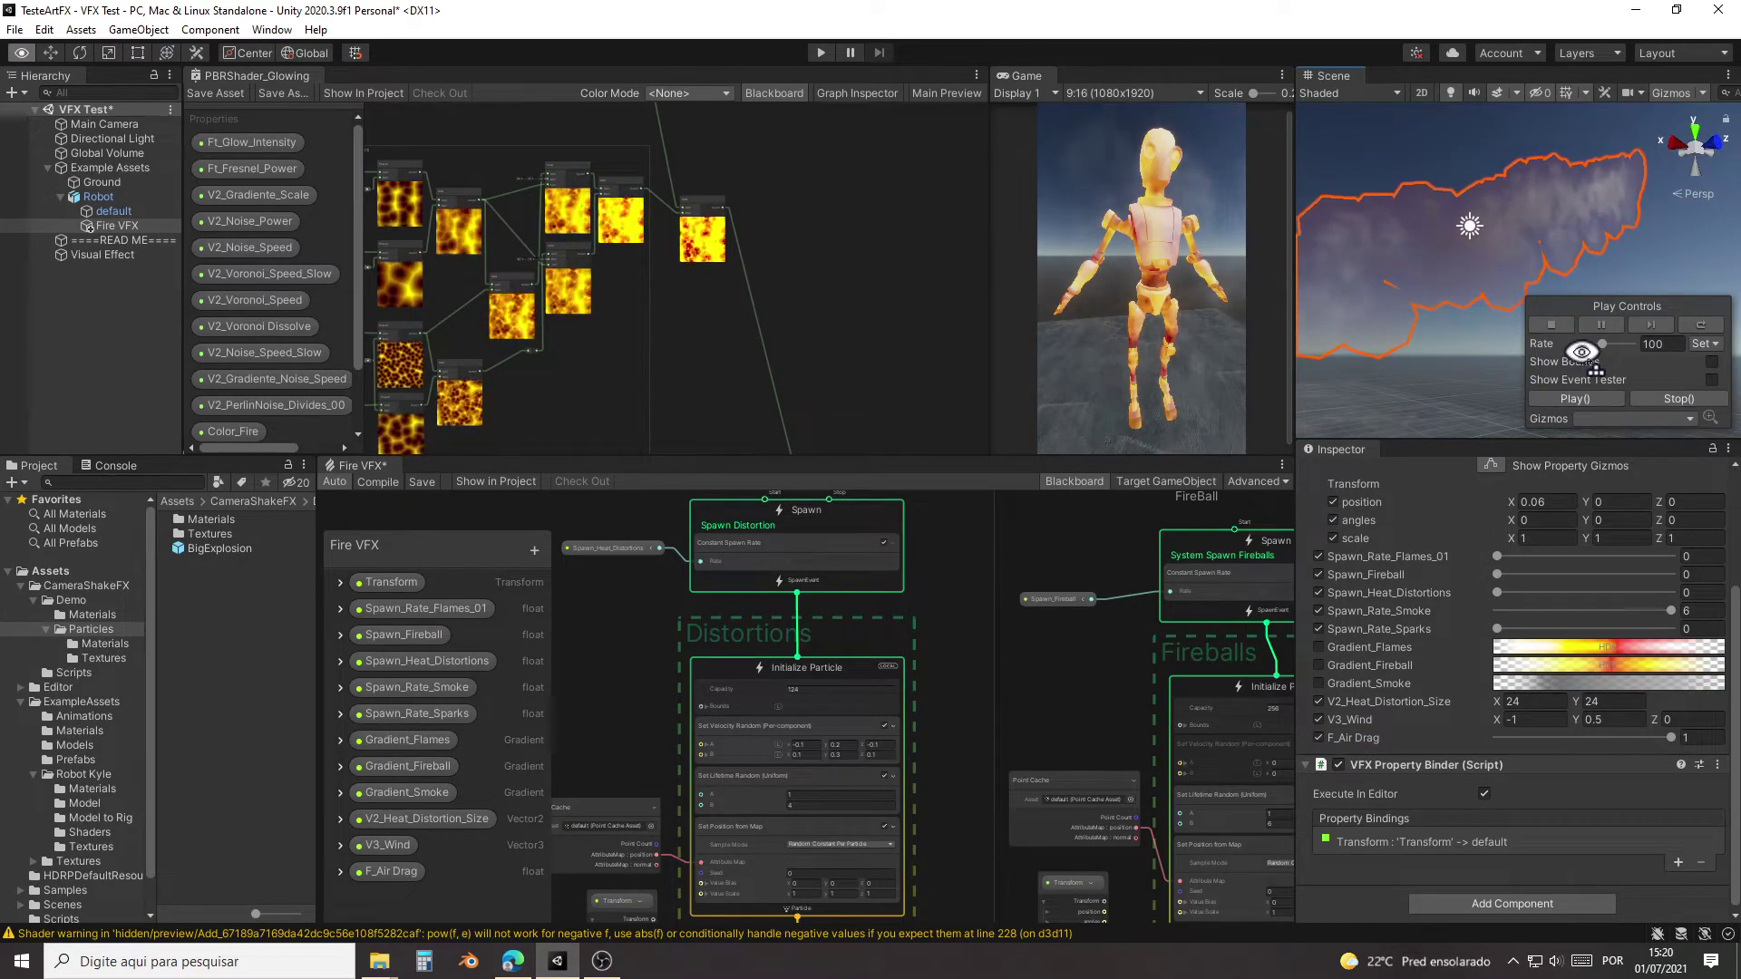
pyautogui.moveTo(1582, 352); pyautogui.dragTo(1476, 341, button='right')
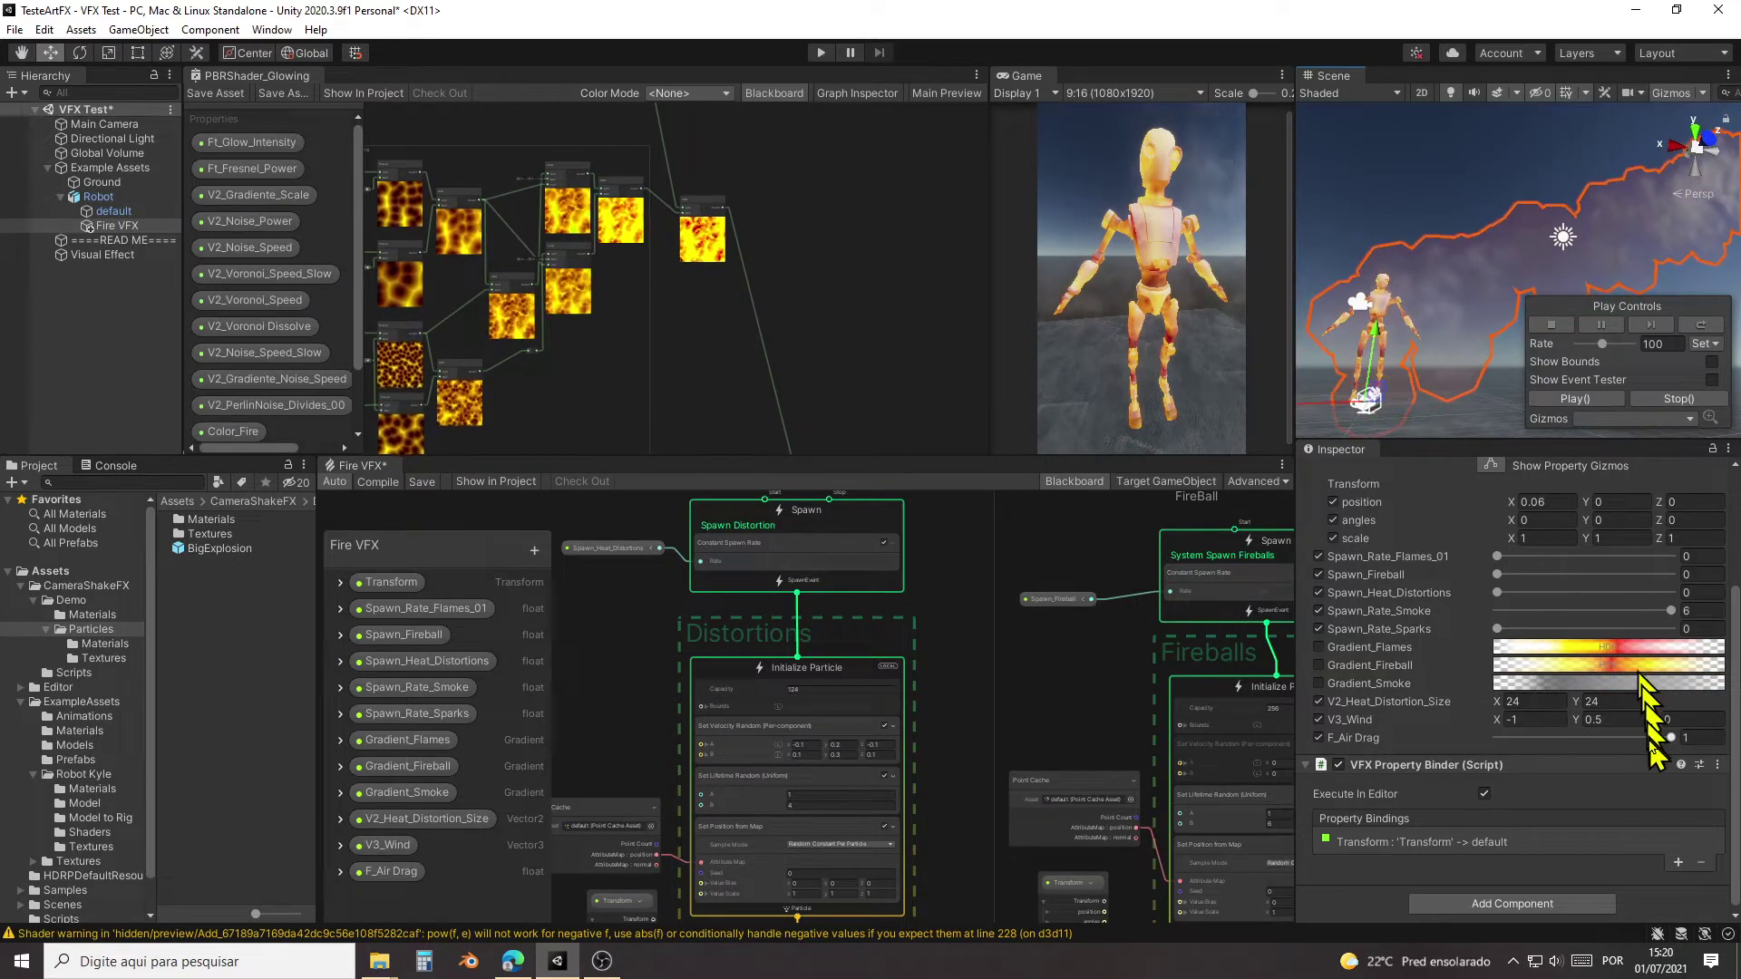
pyautogui.moveTo(1671, 738); pyautogui.dragTo(1494, 758)
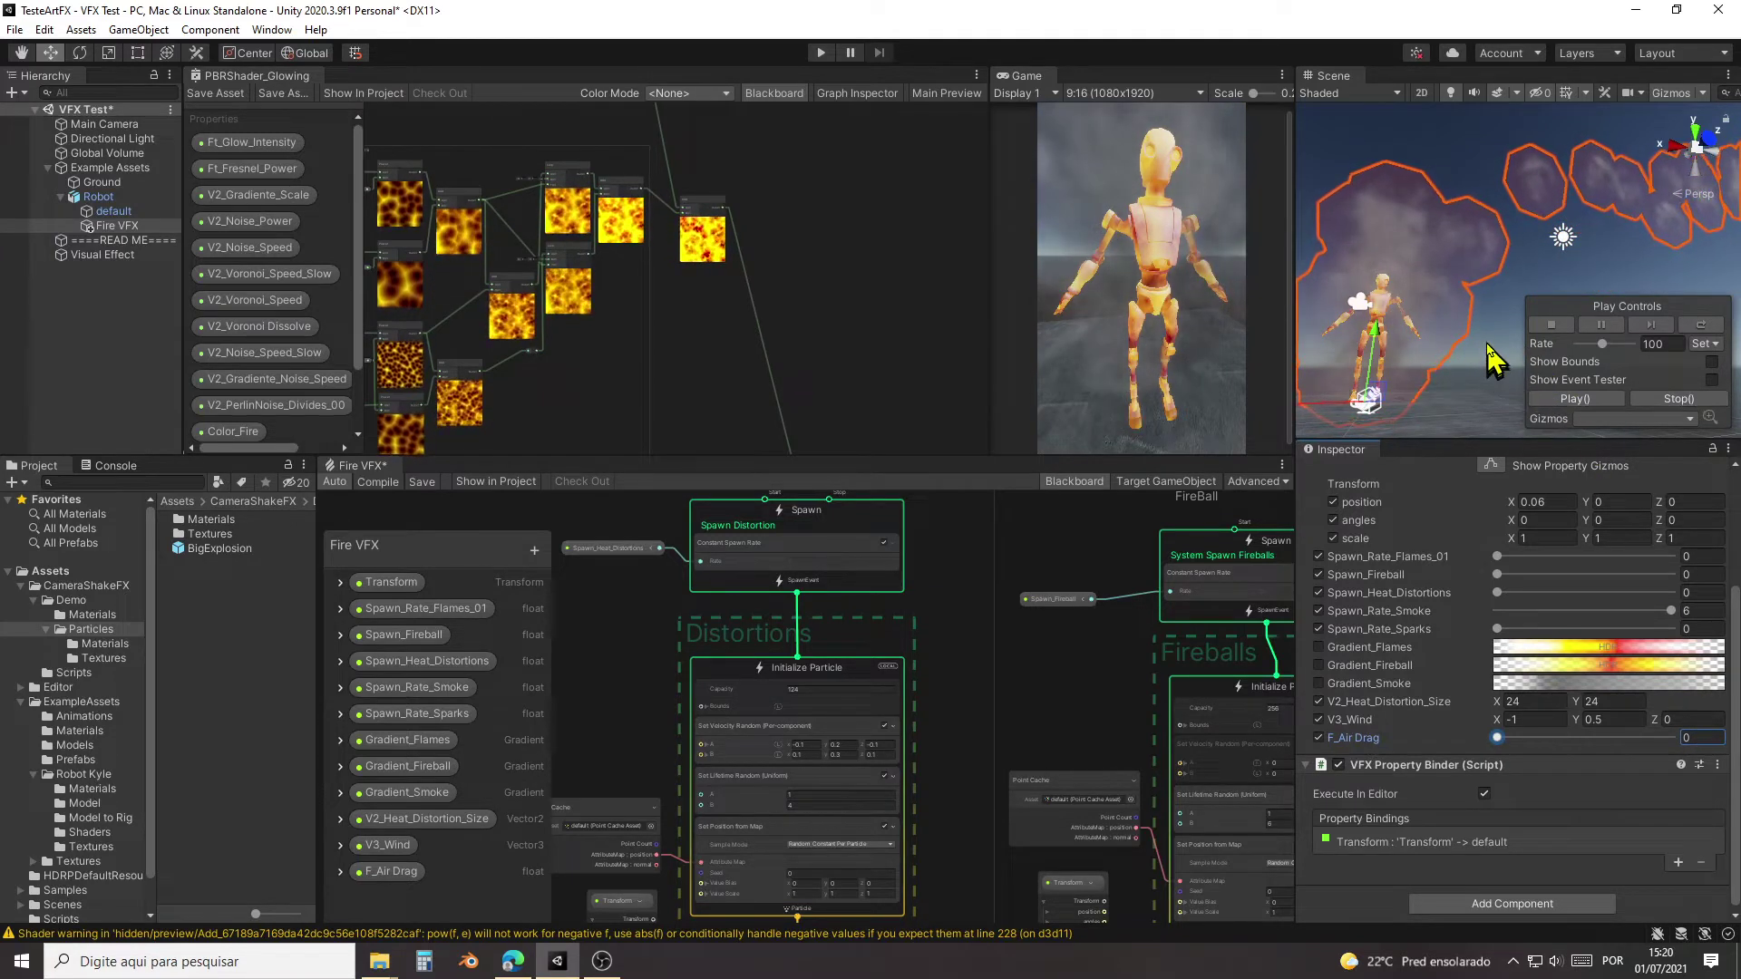
pyautogui.keyDown('alt'); pyautogui.moveTo(1487, 385); pyautogui.dragTo(1433, 360); pyautogui.keyUp('alt')
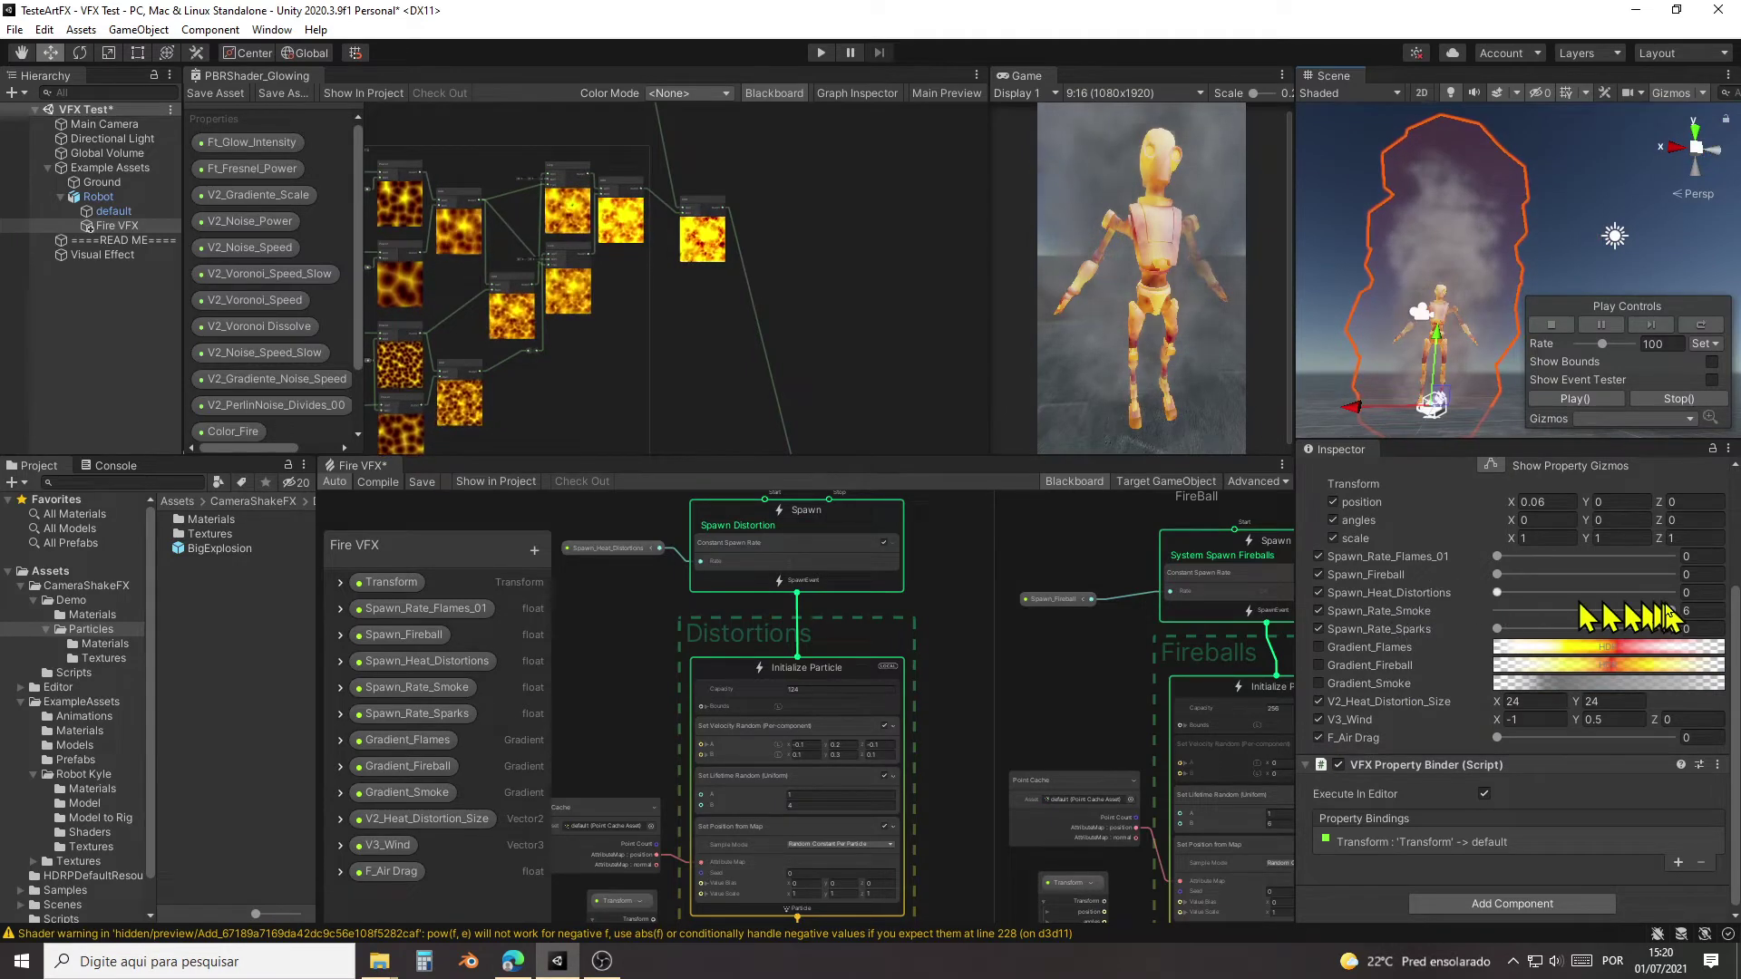
# Step: Set Spawn_Rate_Smoke to 0 and bring the Perlin noise node group of the PBRShader_Glowing graph into view
pyautogui.moveTo(1671, 611); pyautogui.dragTo(1476, 620)
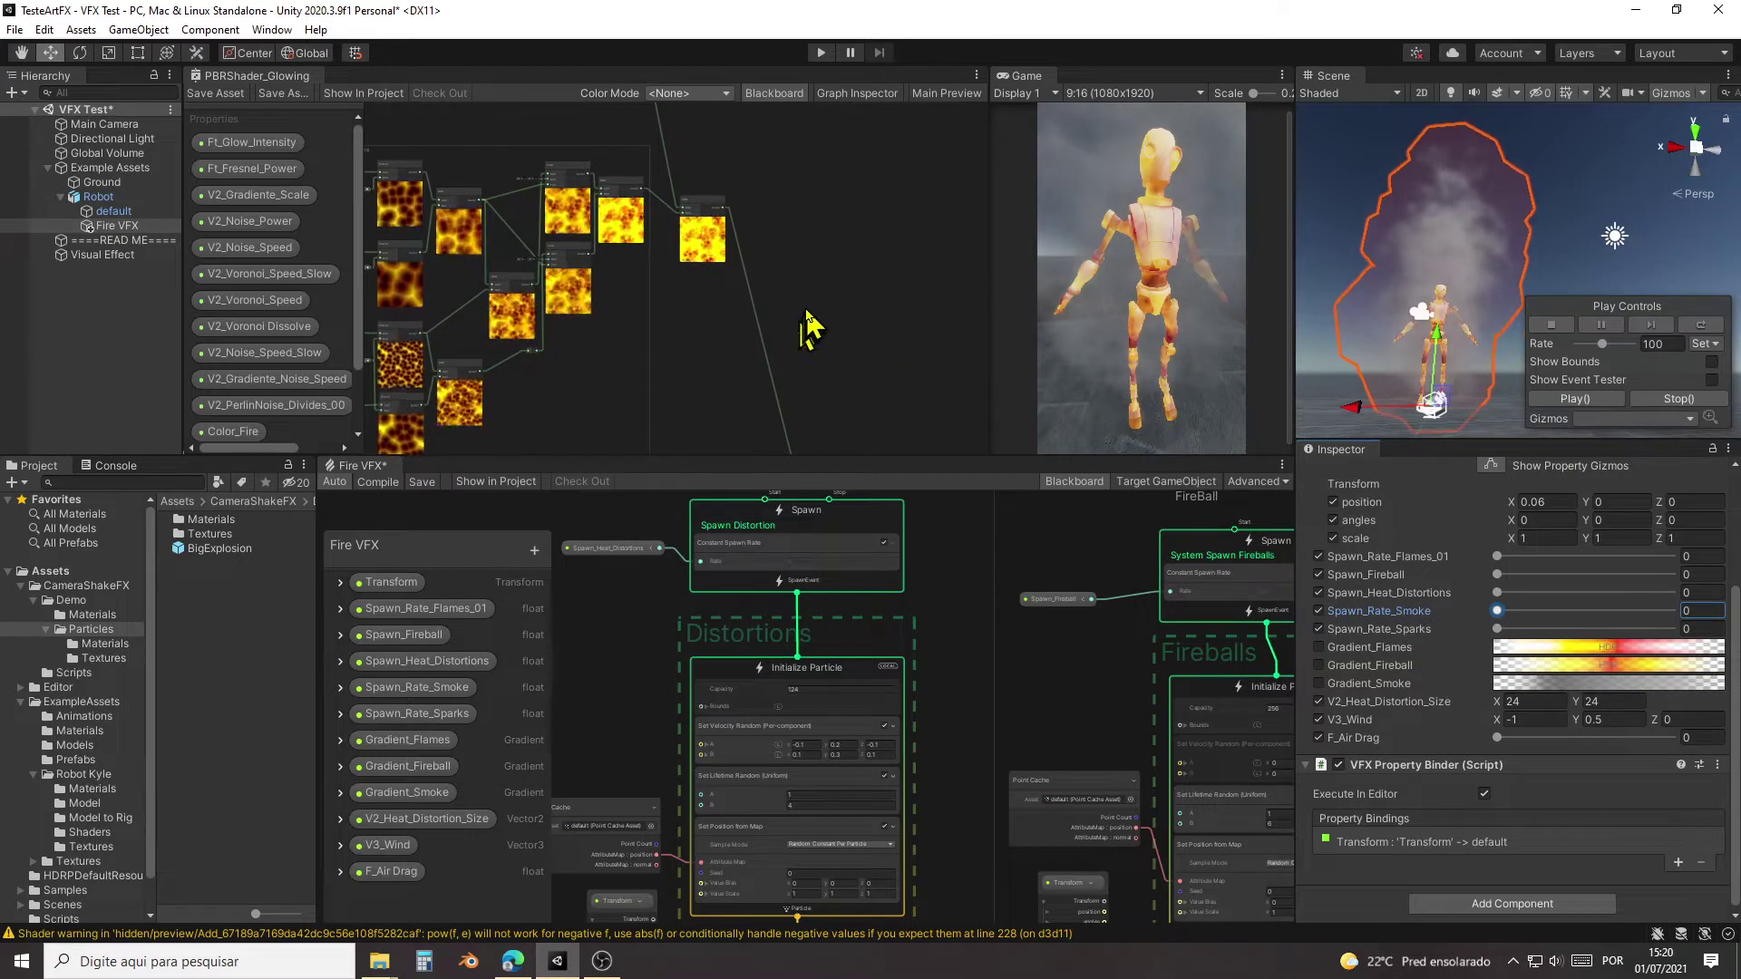
pyautogui.rightClick(904, 333)
pyautogui.click(715, 324)
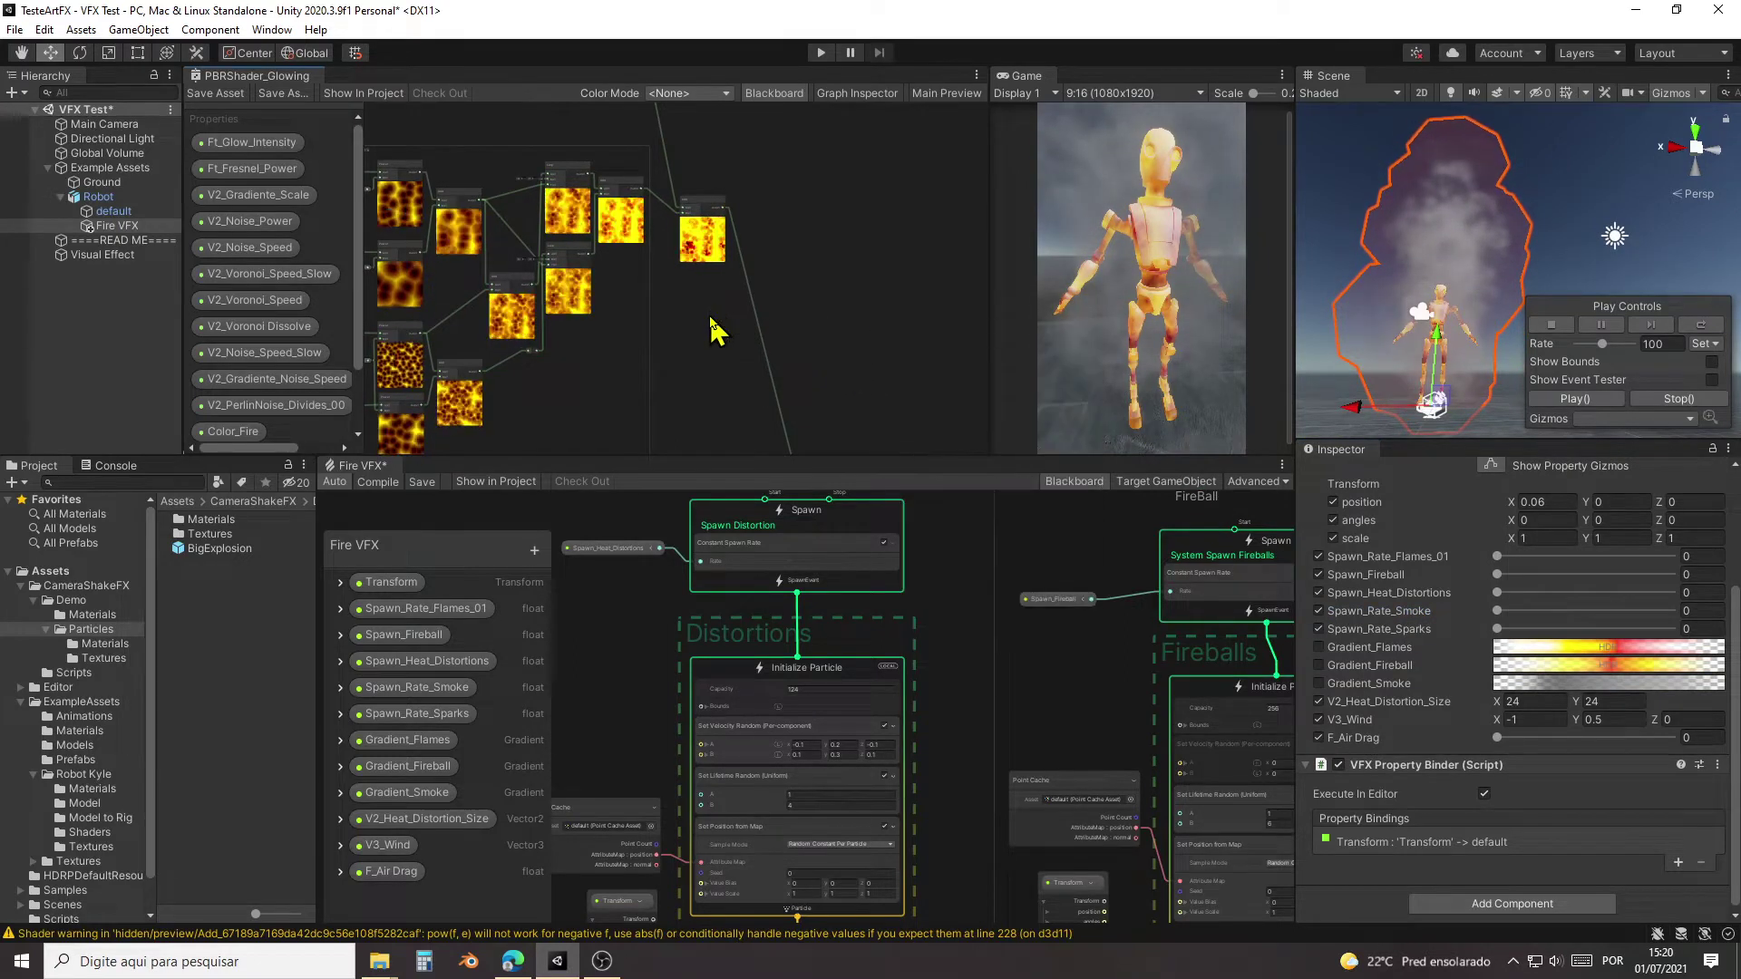
pyautogui.moveTo(707, 322); pyautogui.dragTo(1103, 657, button='middle')
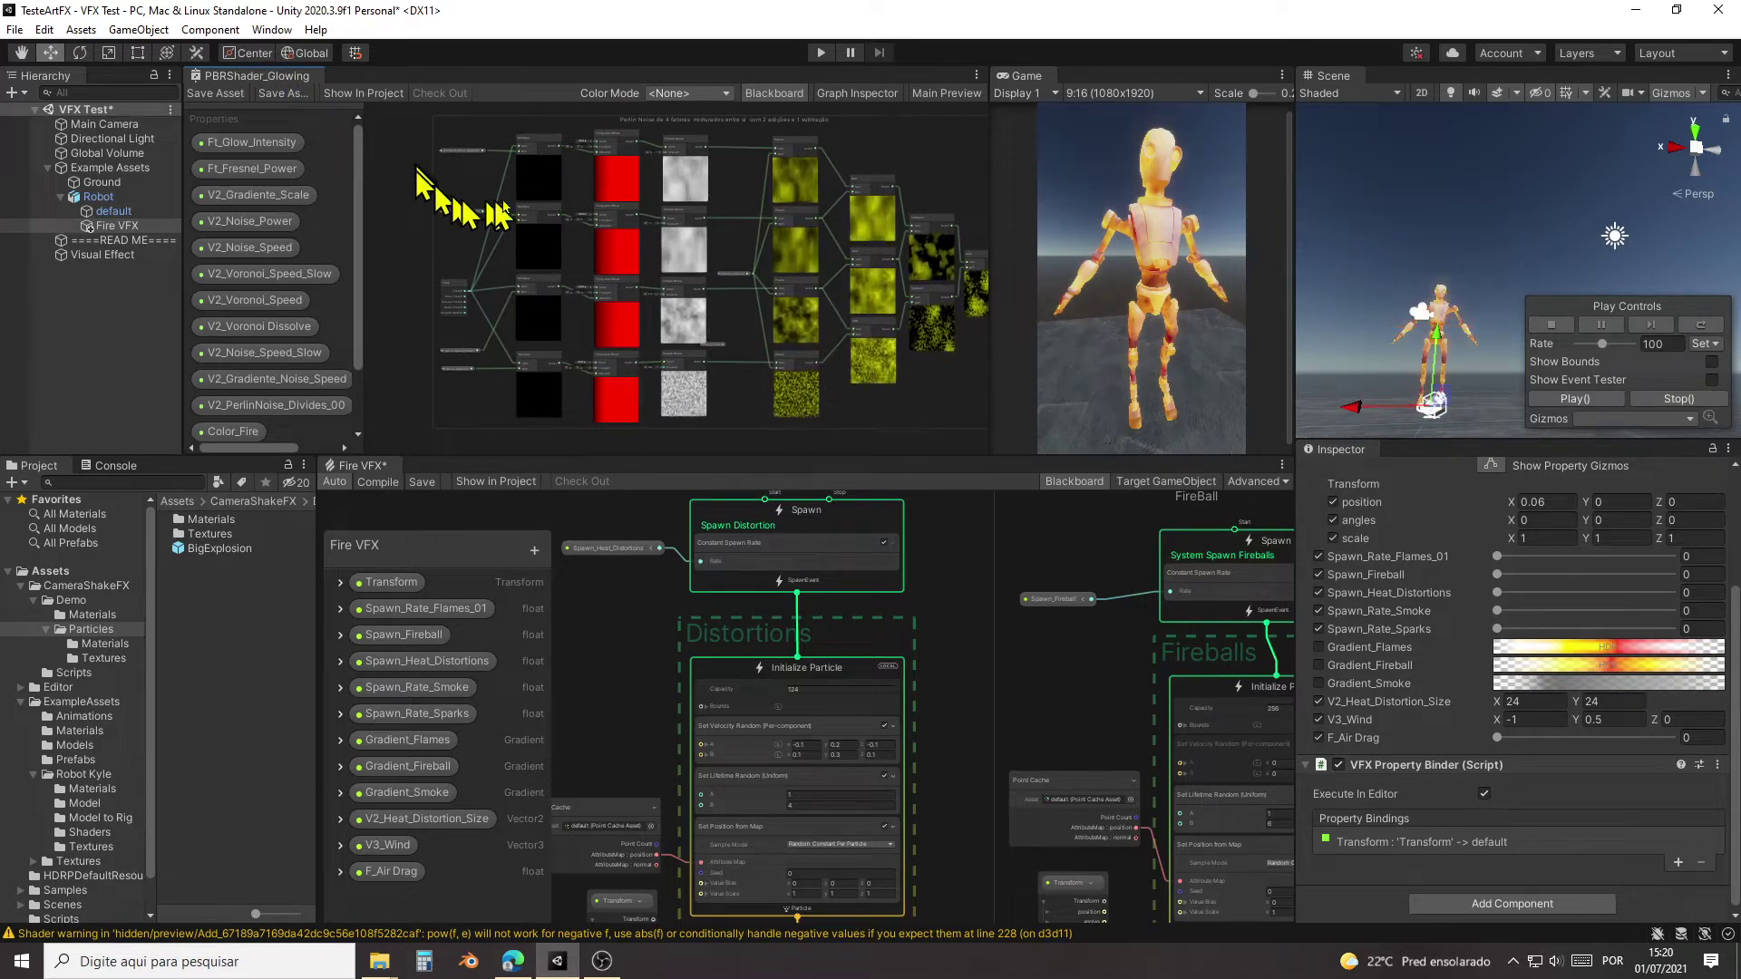
pyautogui.moveTo(433, 243); pyautogui.dragTo(381, 247, button='middle')
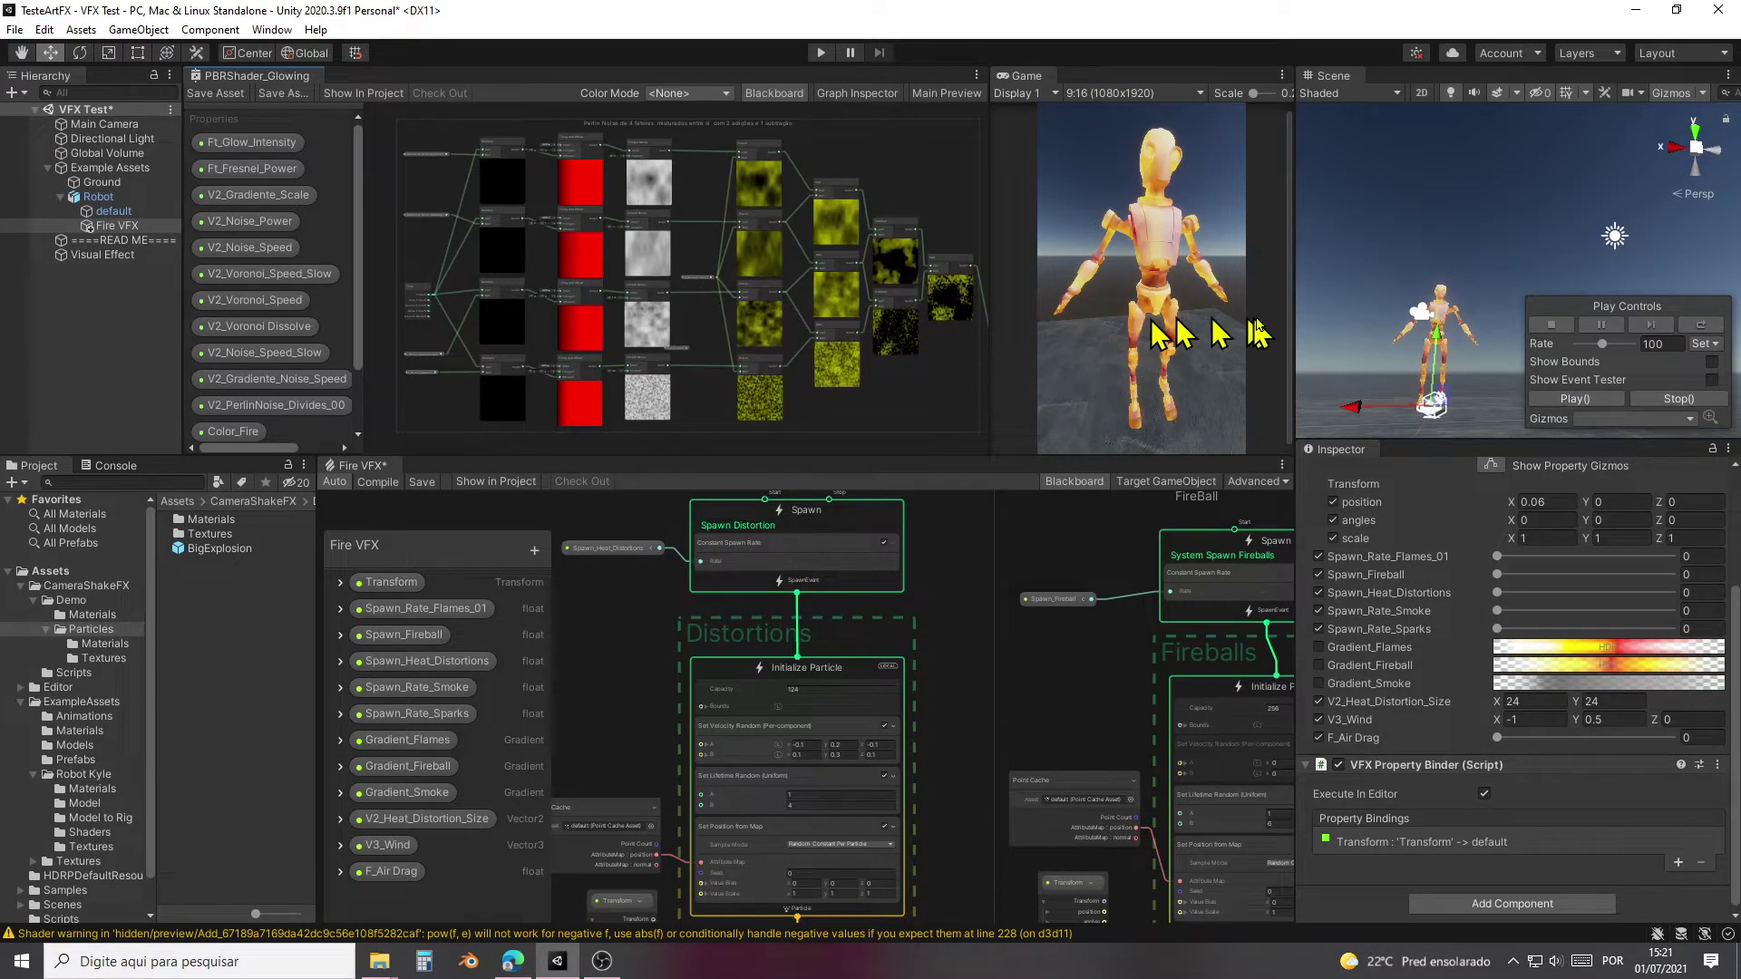
# Step: Enlarge the Game view in both width and height and start Play mode to preview the glowing robot
pyautogui.moveTo(1295, 331); pyautogui.dragTo(1427, 328)
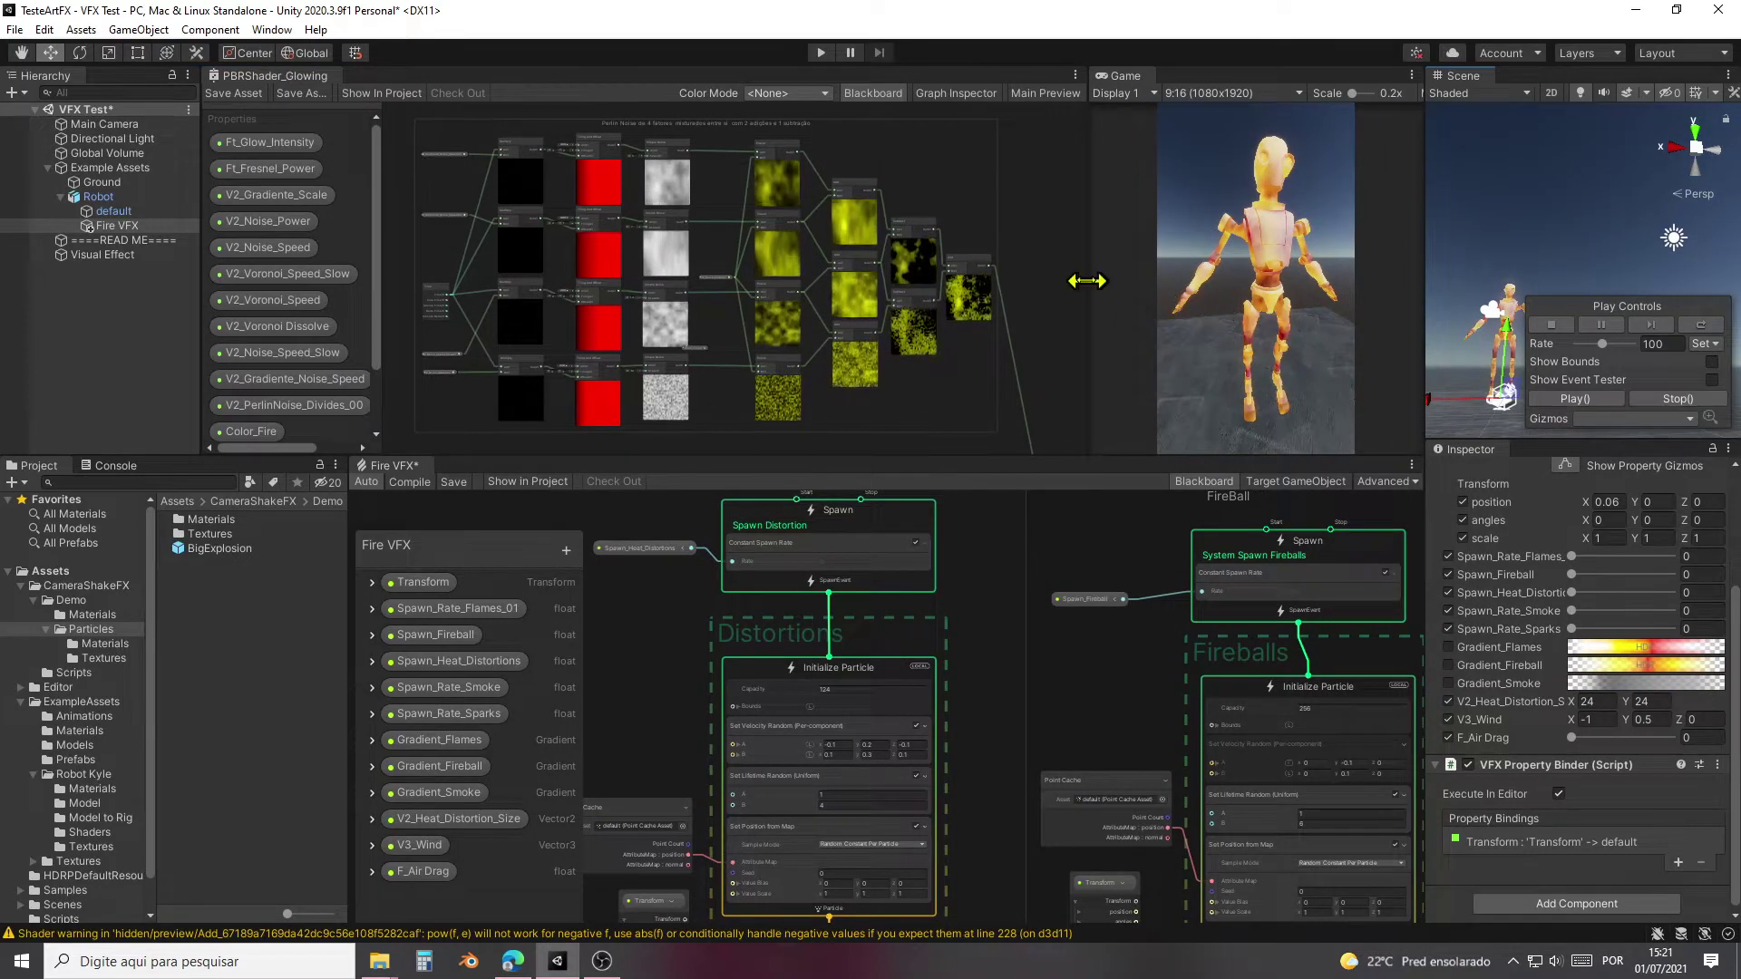
pyautogui.moveTo(1087, 281); pyautogui.dragTo(907, 297)
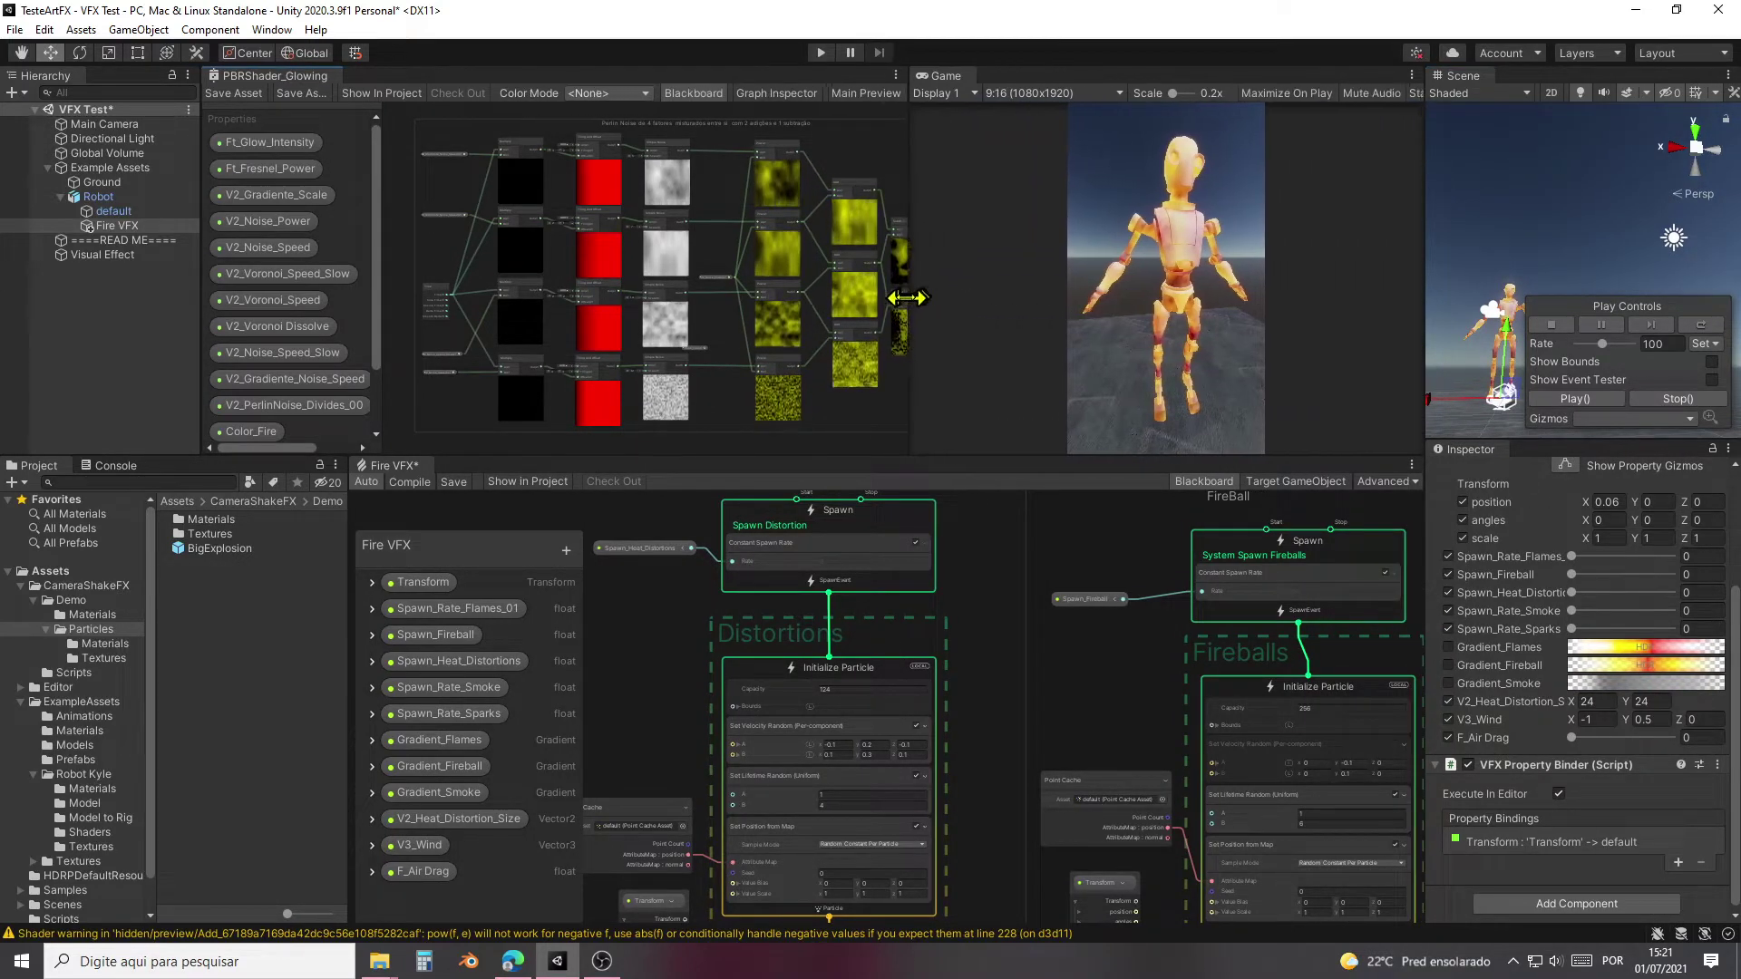
pyautogui.moveTo(1088, 456); pyautogui.dragTo(1088, 682)
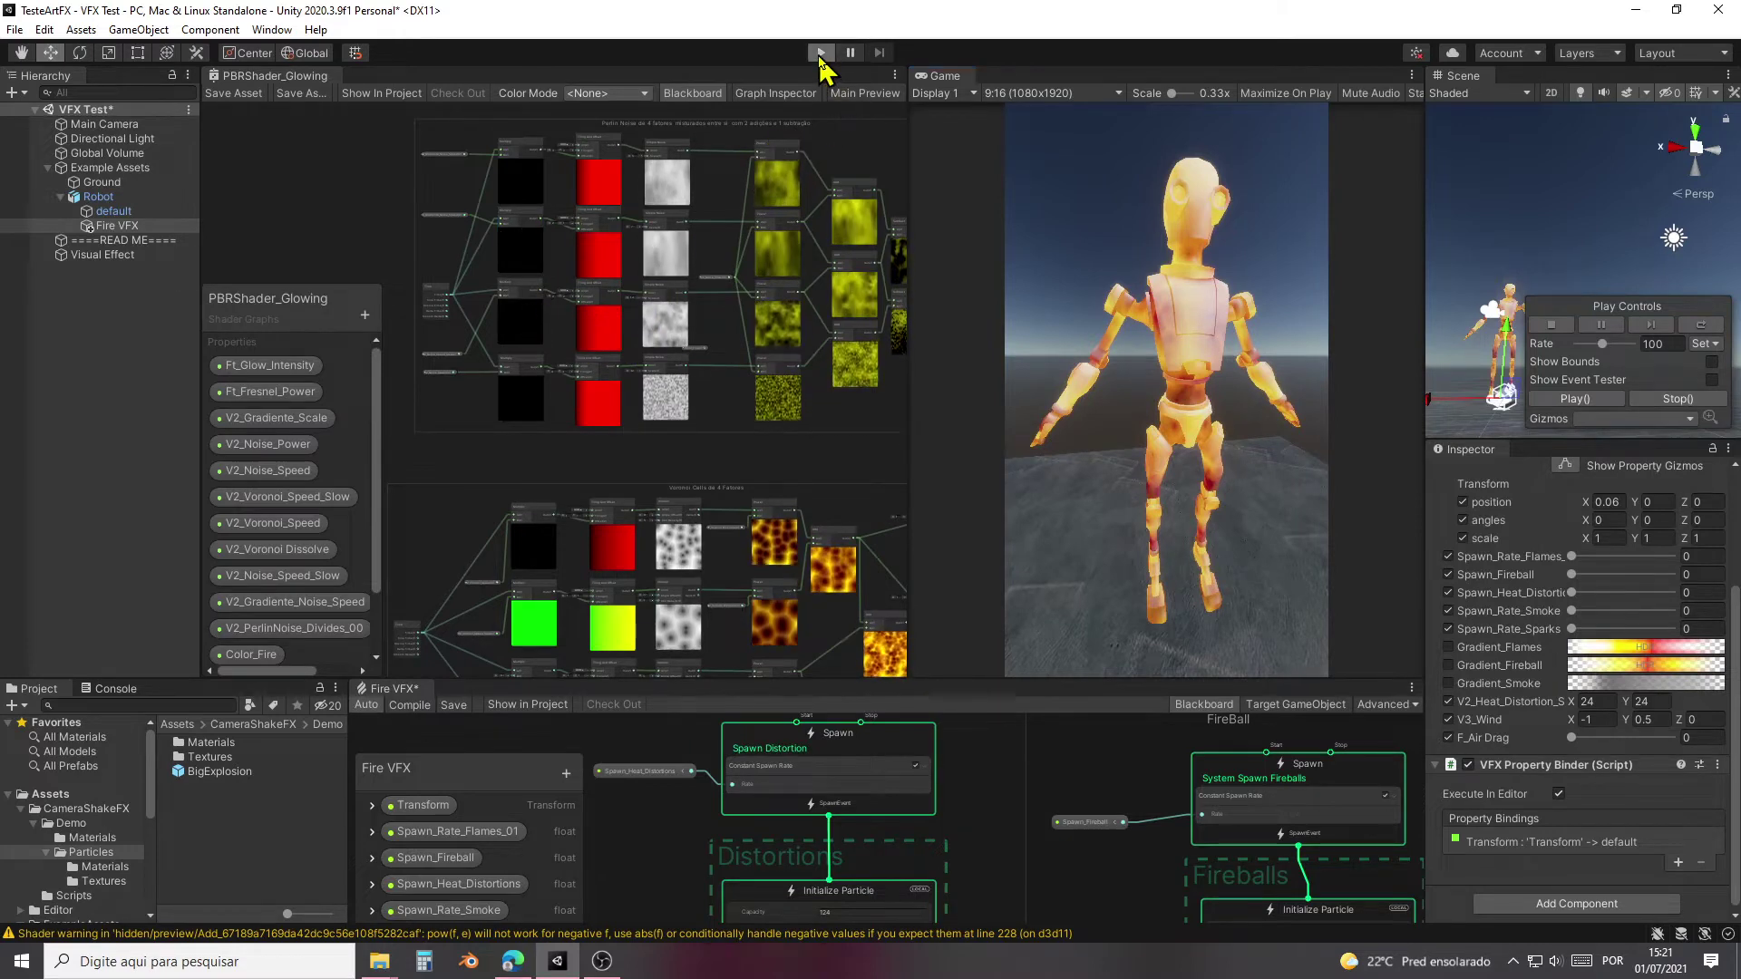
pyautogui.click(821, 54)
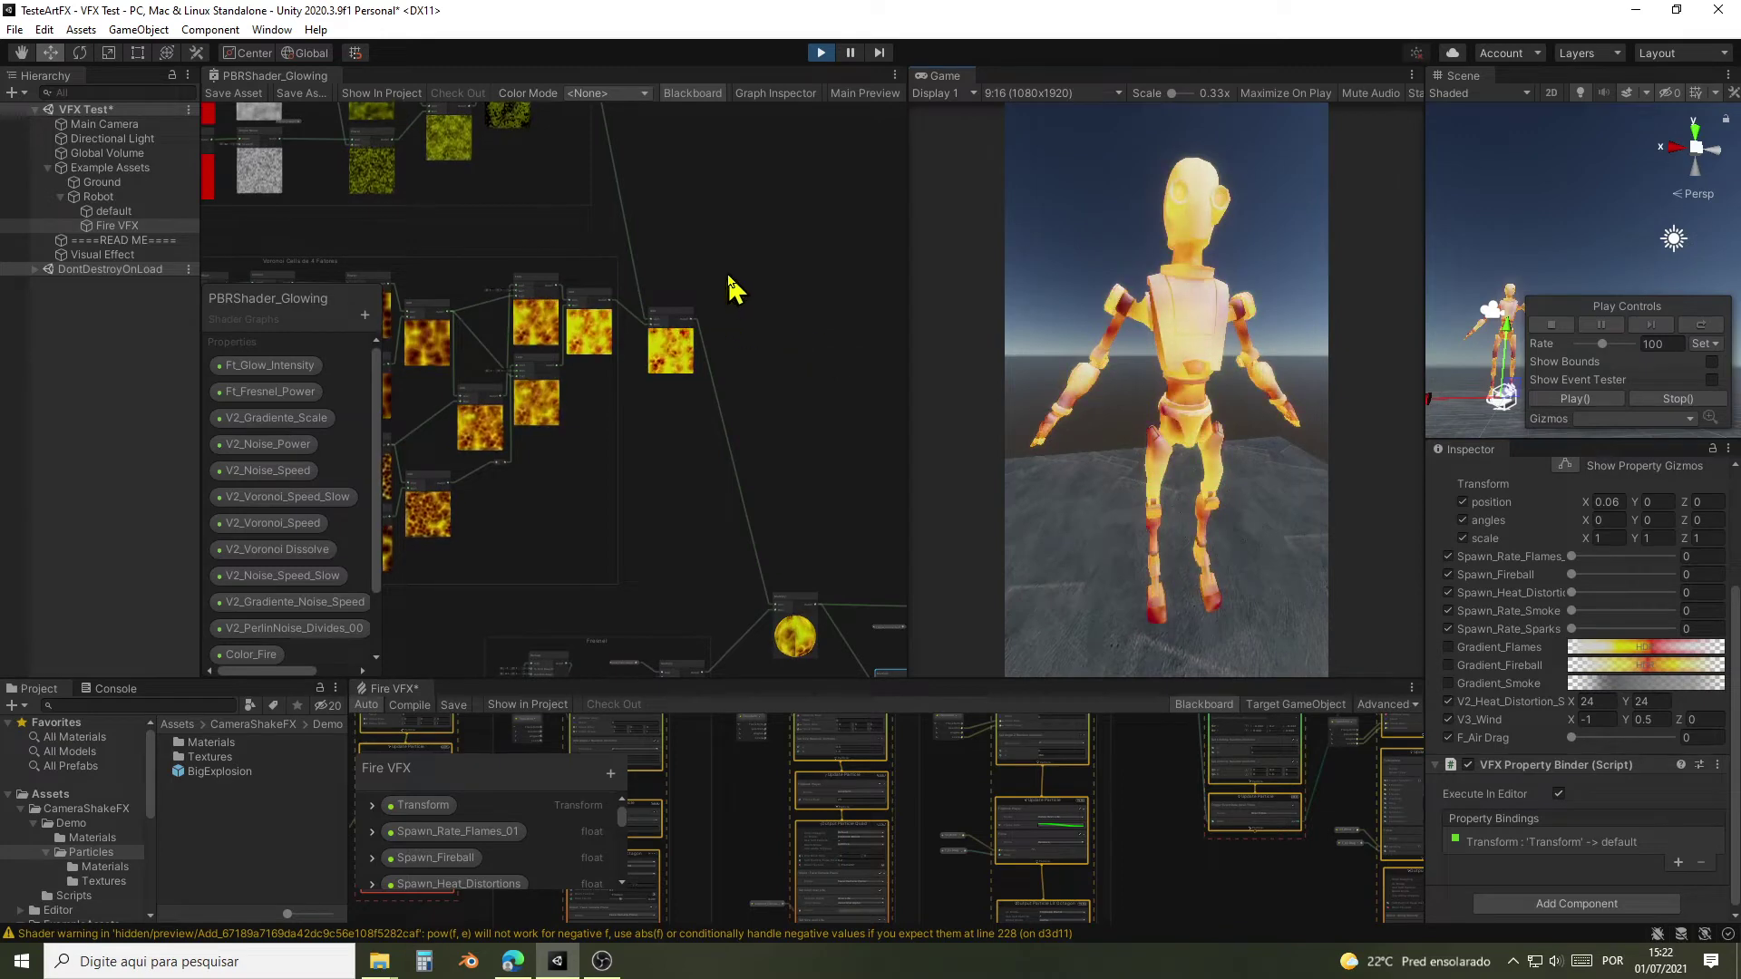
# Step: Maximize the PBRShader_Glowing graph and zoom in on its four-factor Perlin noise node group
pyautogui.moveTo(733, 289); pyautogui.dragTo(1024, 603, button='middle')
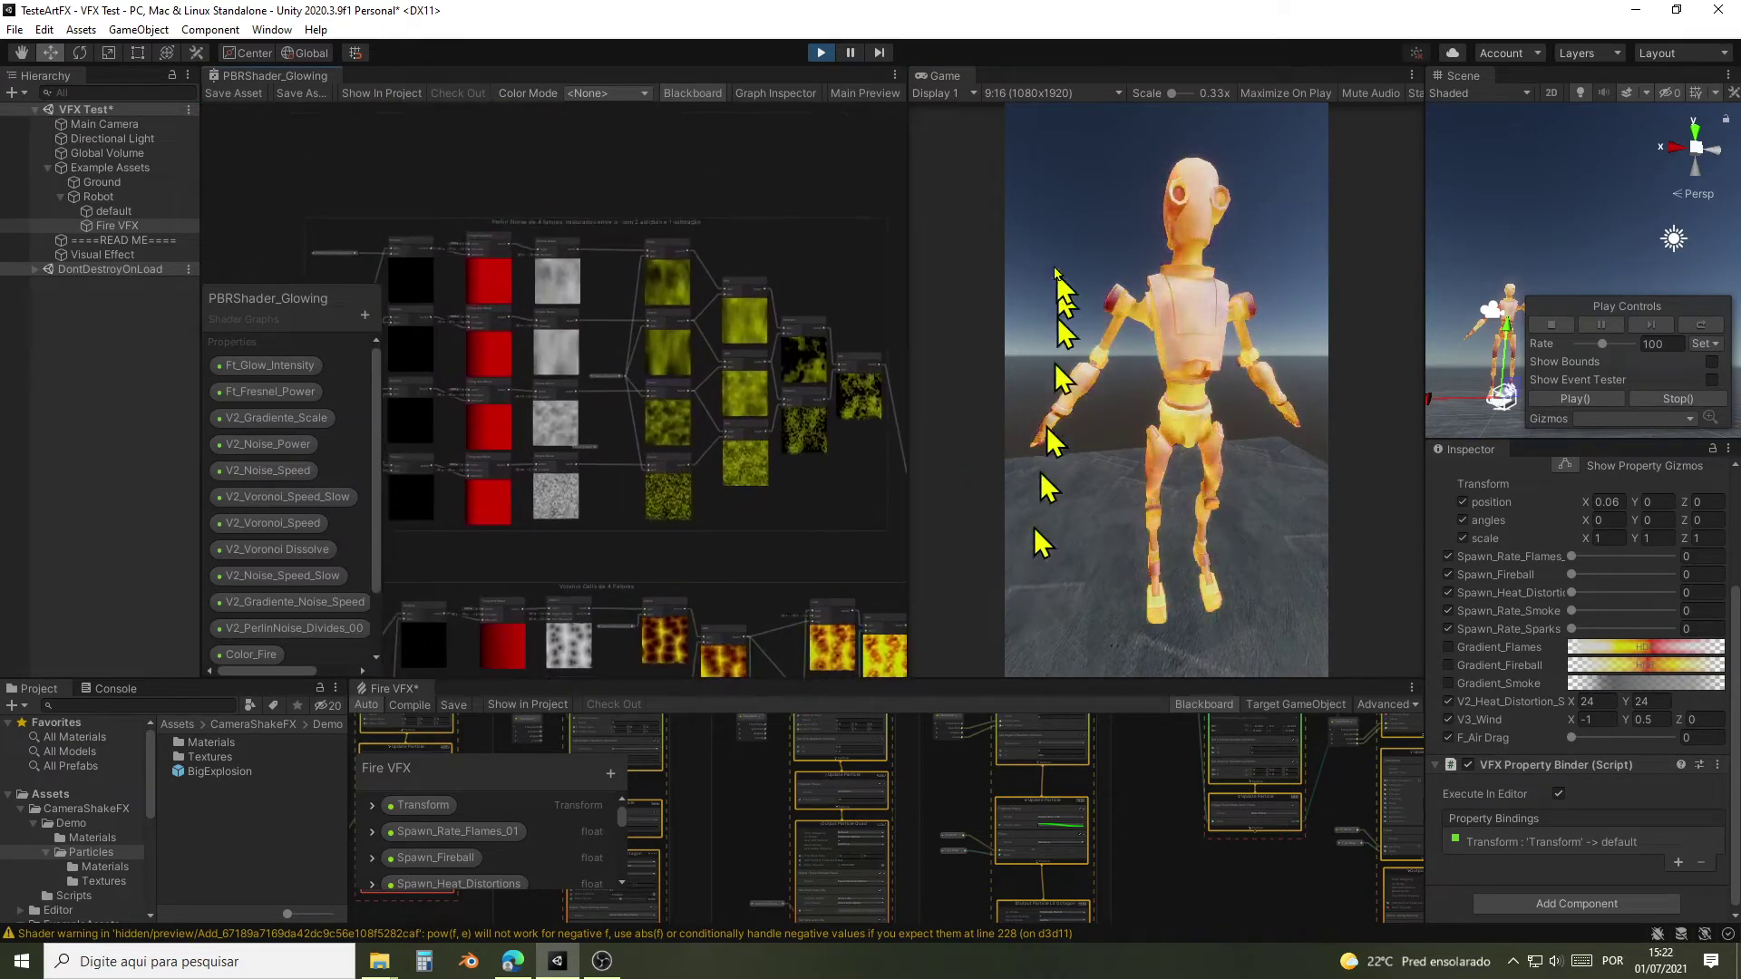
pyautogui.click(895, 75)
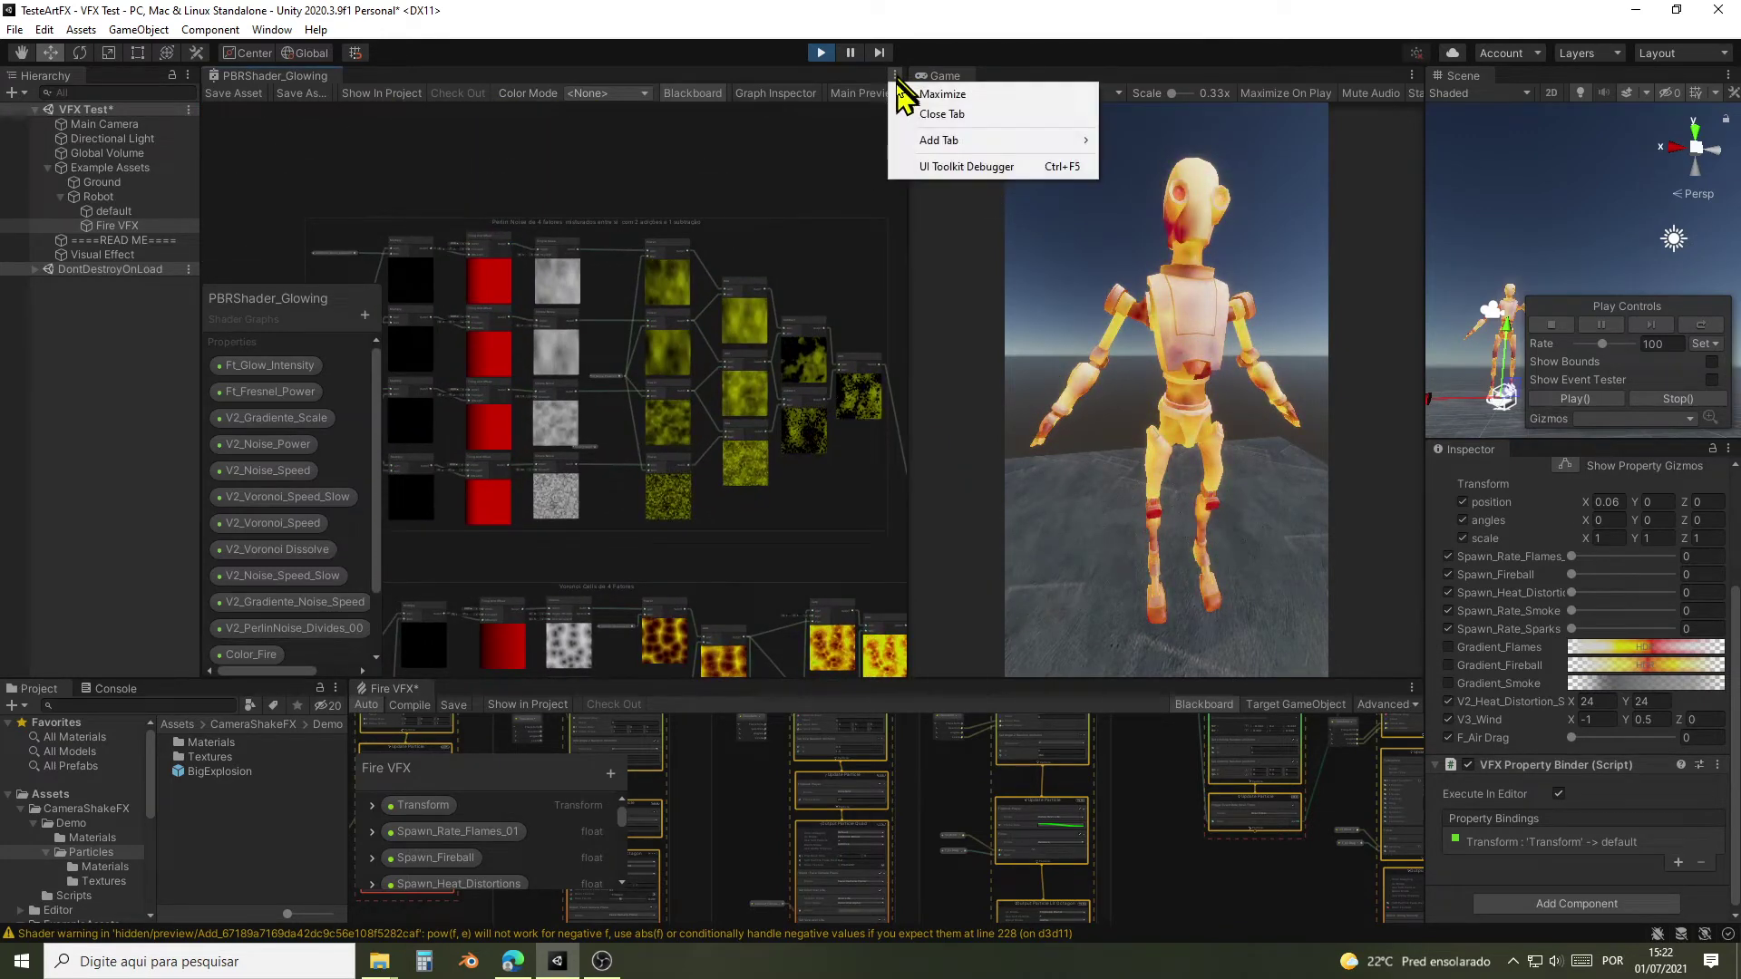
pyautogui.click(942, 94)
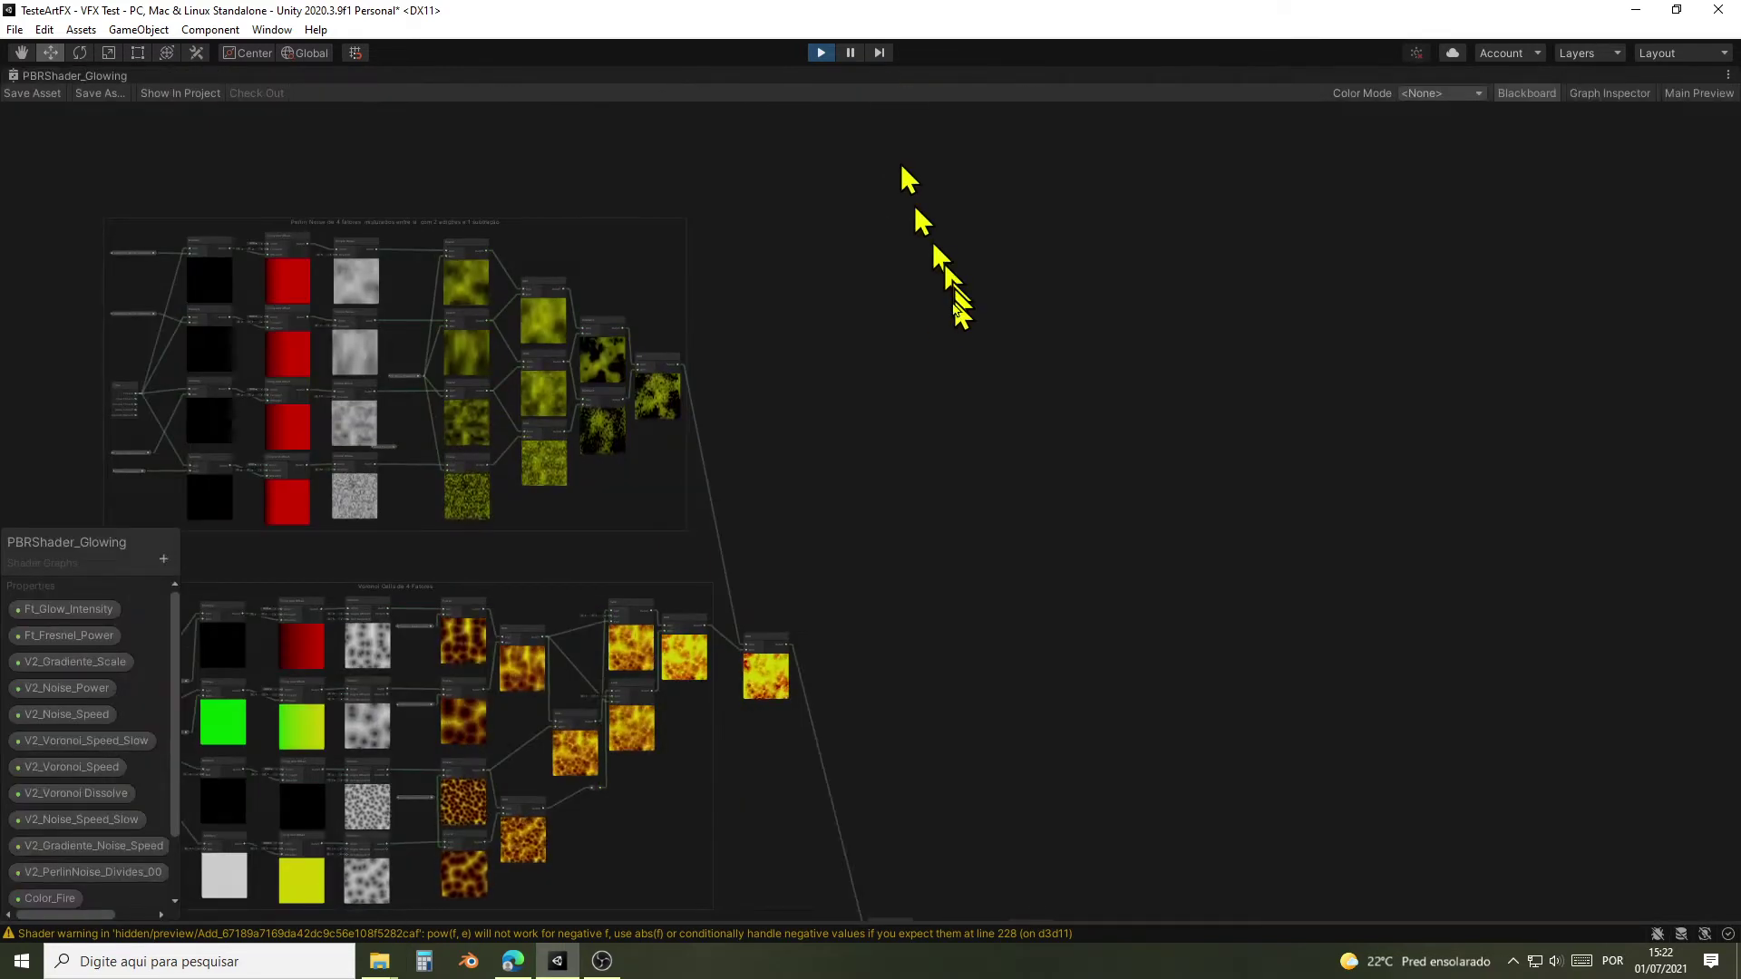
pyautogui.moveTo(843, 415); pyautogui.dragTo(1251, 504, button='middle')
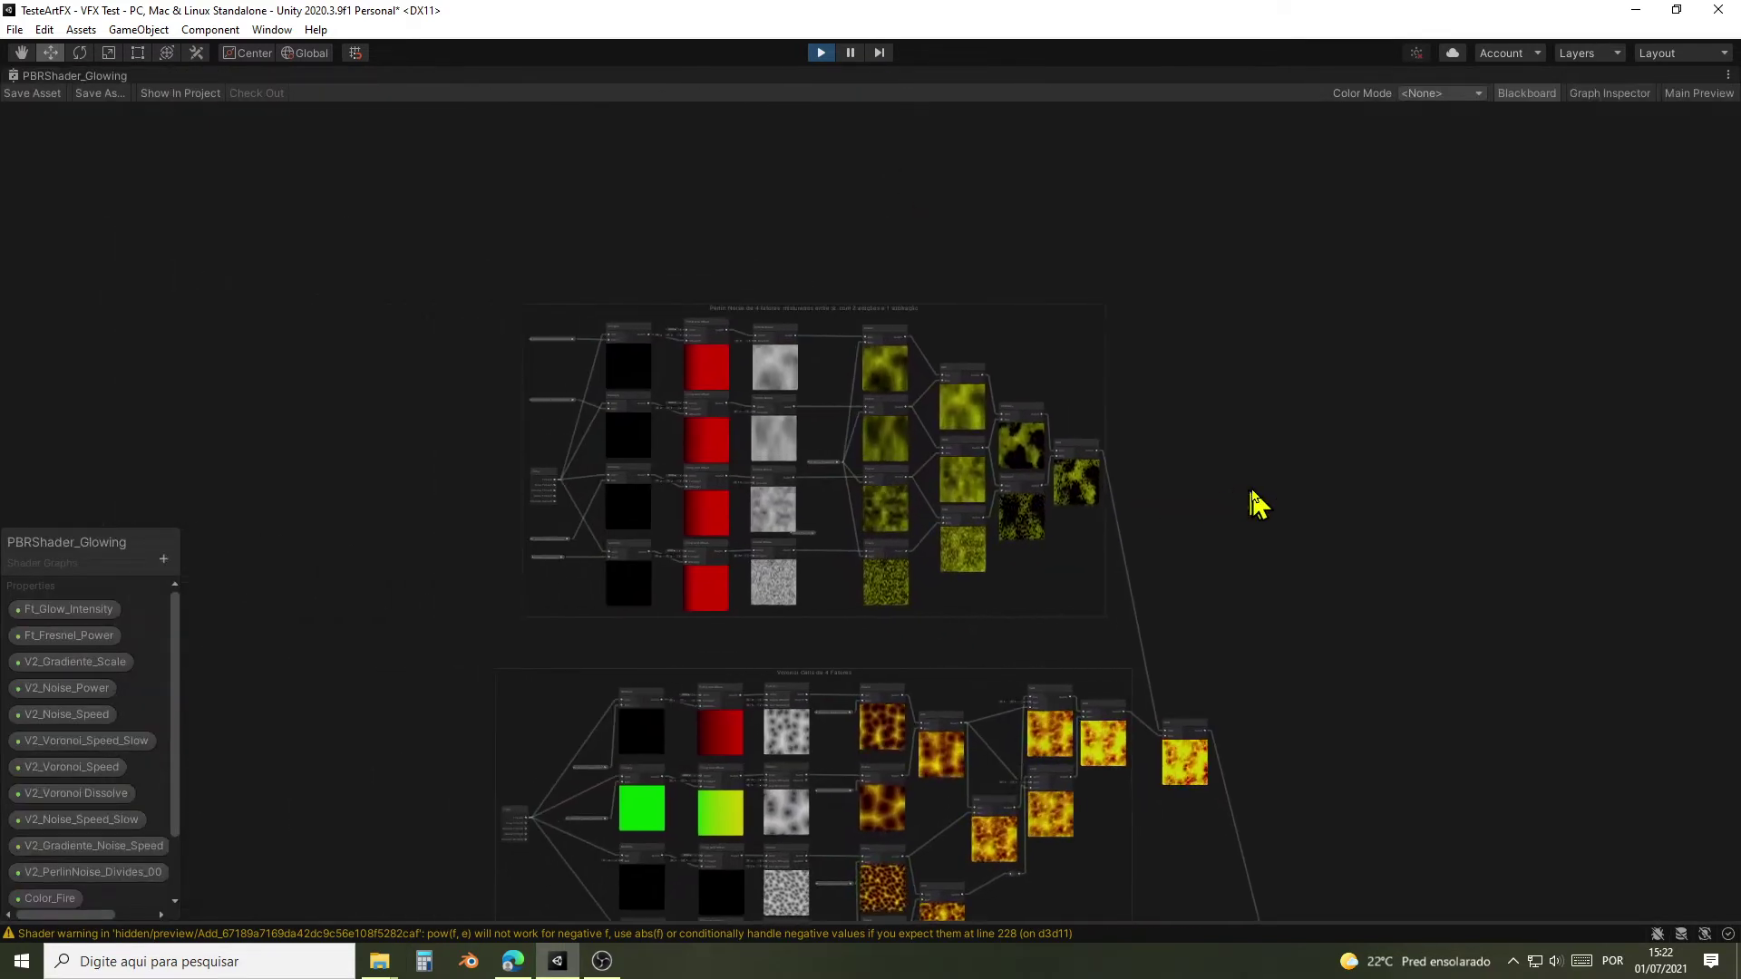
pyautogui.scroll(5, 880, 508)
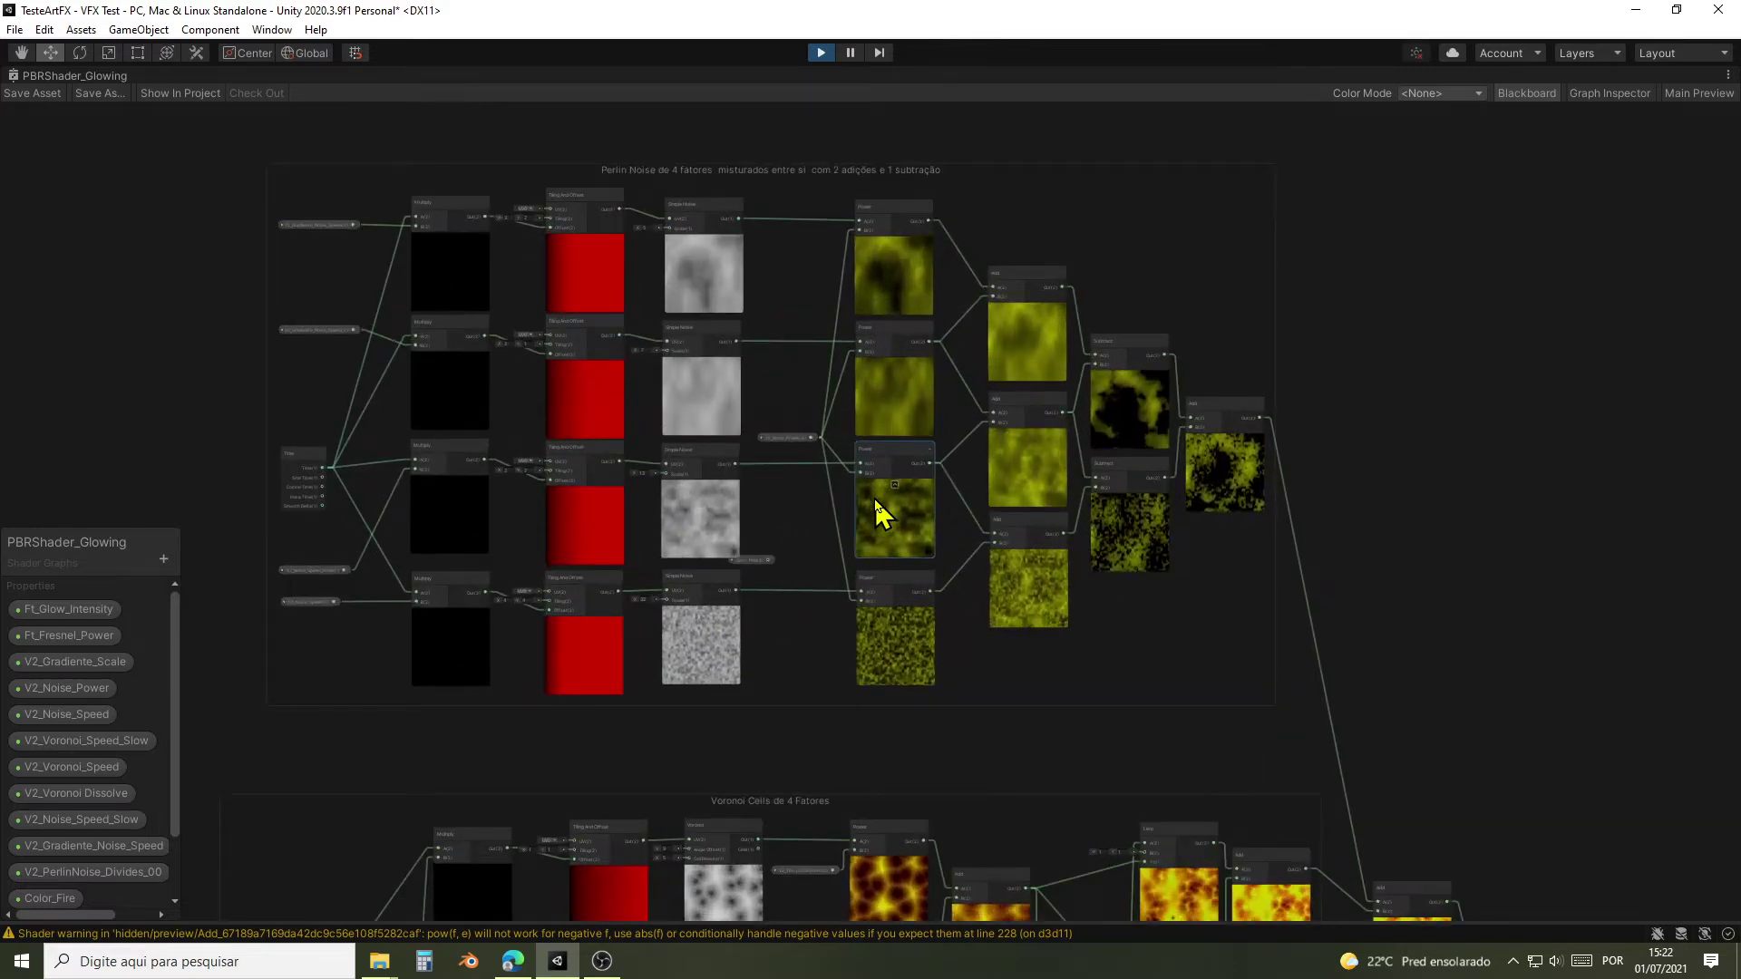
# Step: Move the PBRShader_Glowing Blackboard up beside the Perlin noise node group and enlarge it to list all its properties
pyautogui.scroll(1, 878, 508)
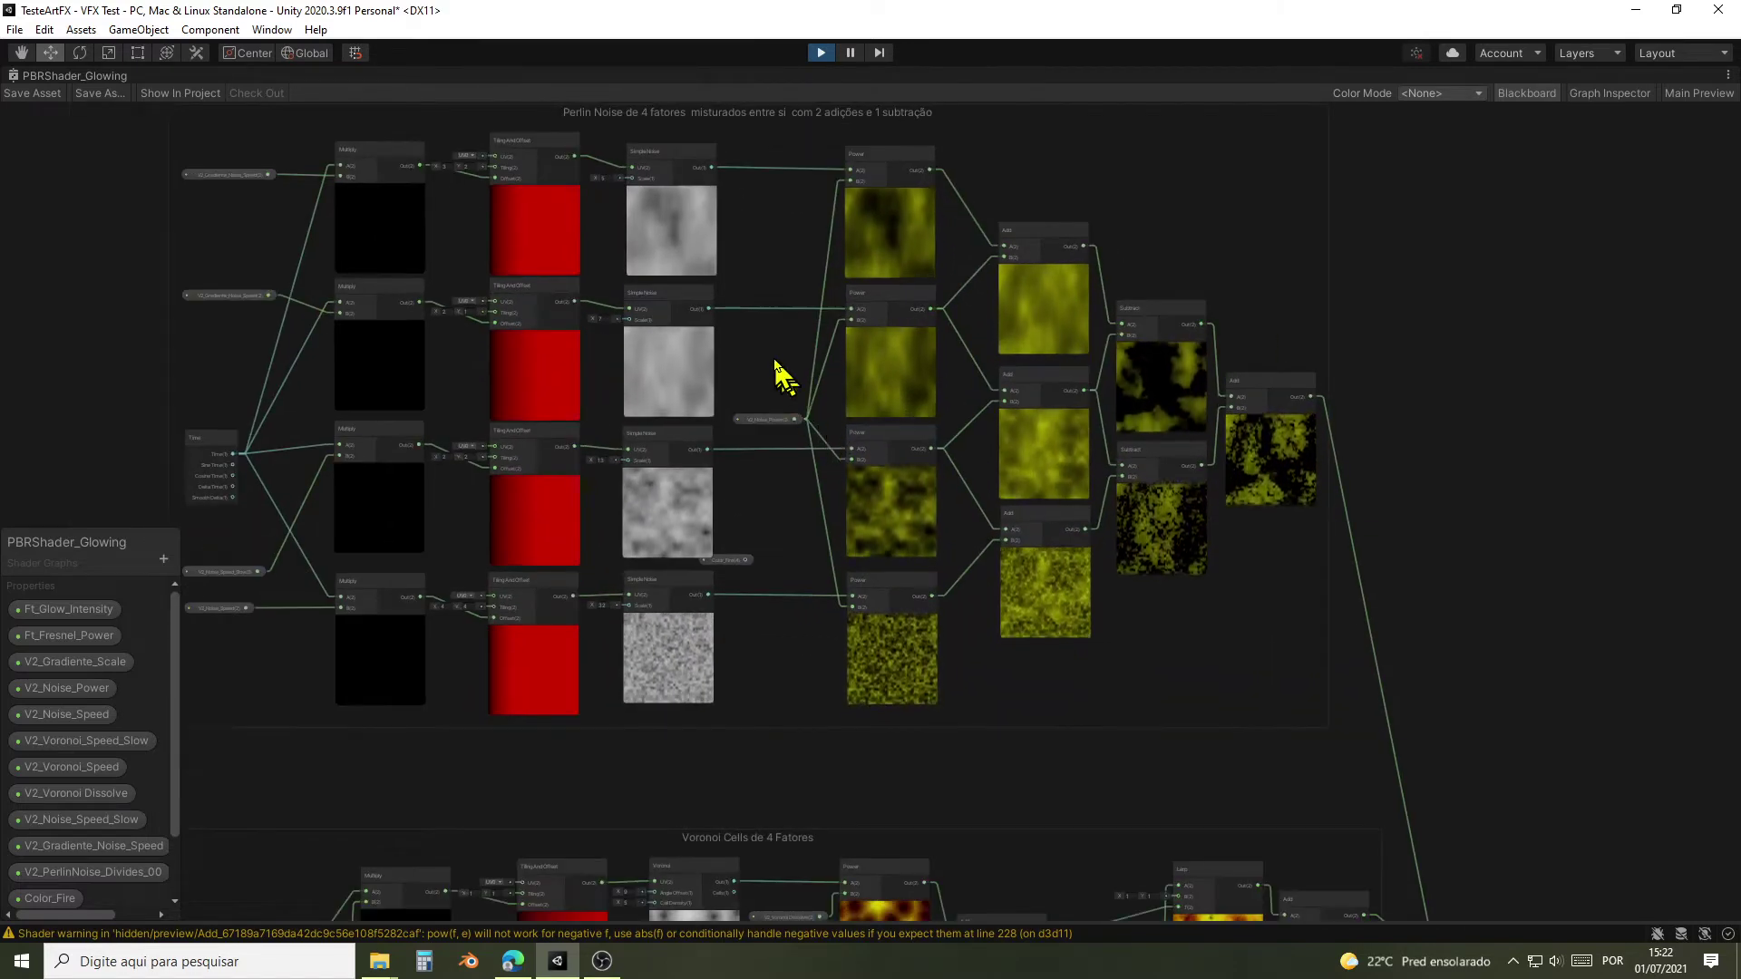
pyautogui.moveTo(777, 371); pyautogui.dragTo(937, 428, button='middle')
pyautogui.scroll(1, 870, 419)
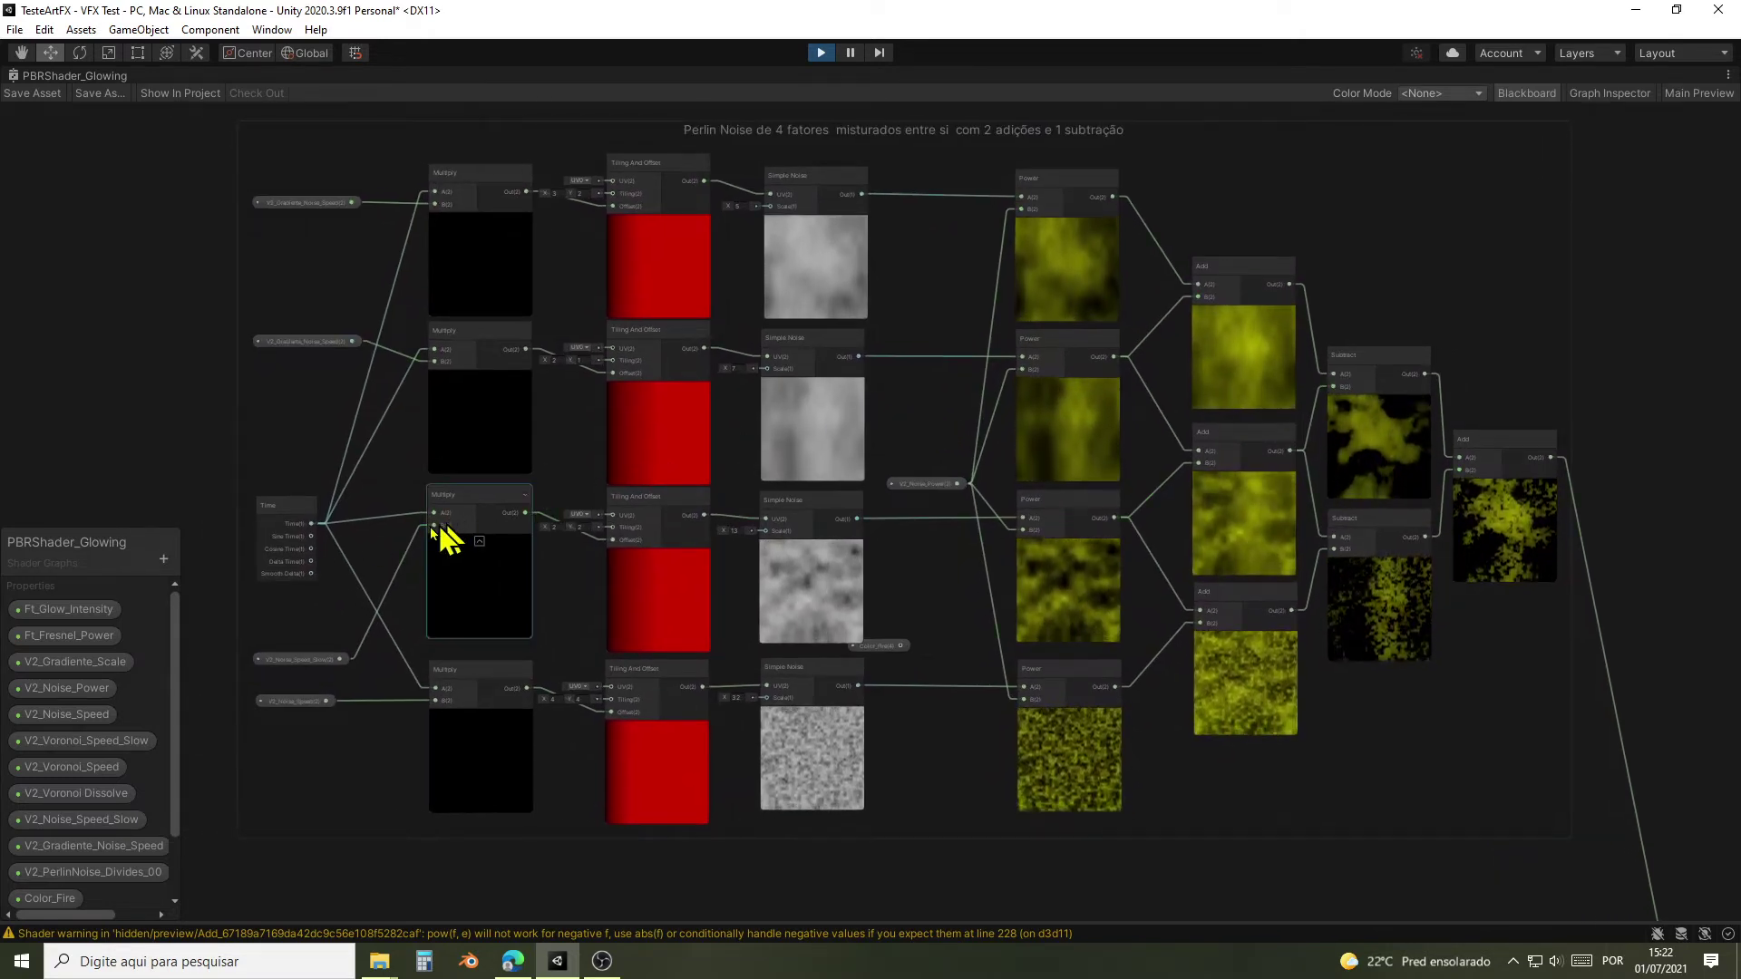
pyautogui.moveTo(149, 553); pyautogui.dragTo(189, 206)
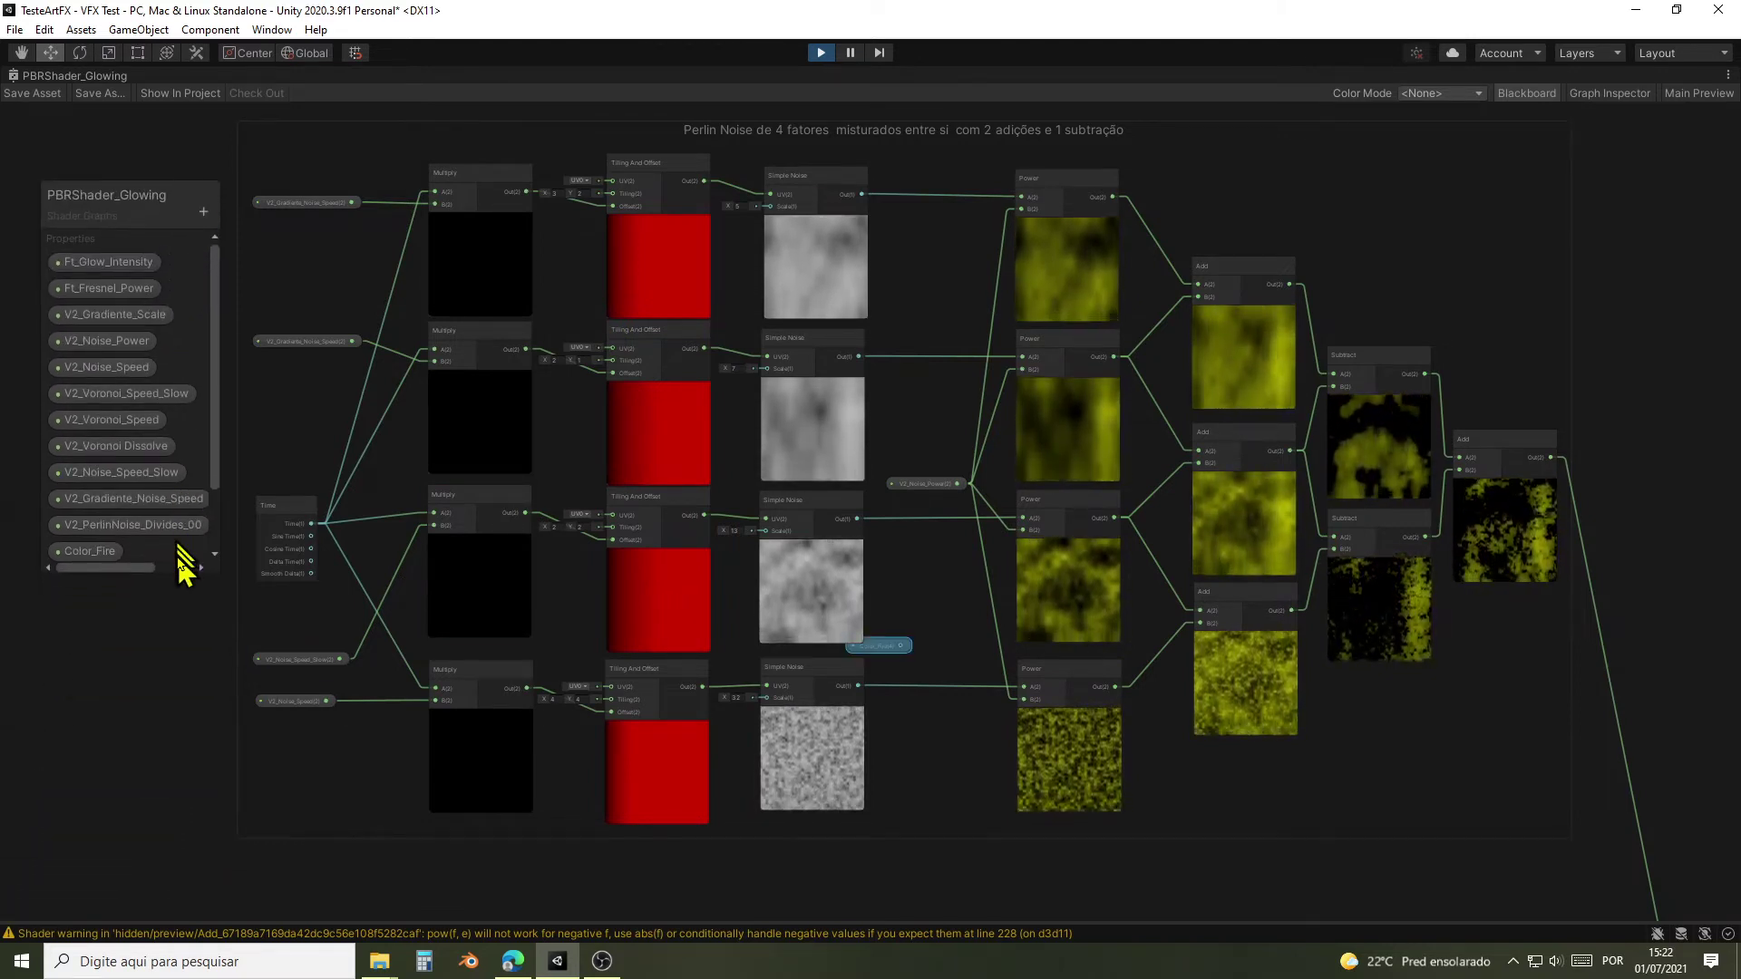
pyautogui.moveTo(181, 571); pyautogui.dragTo(167, 683)
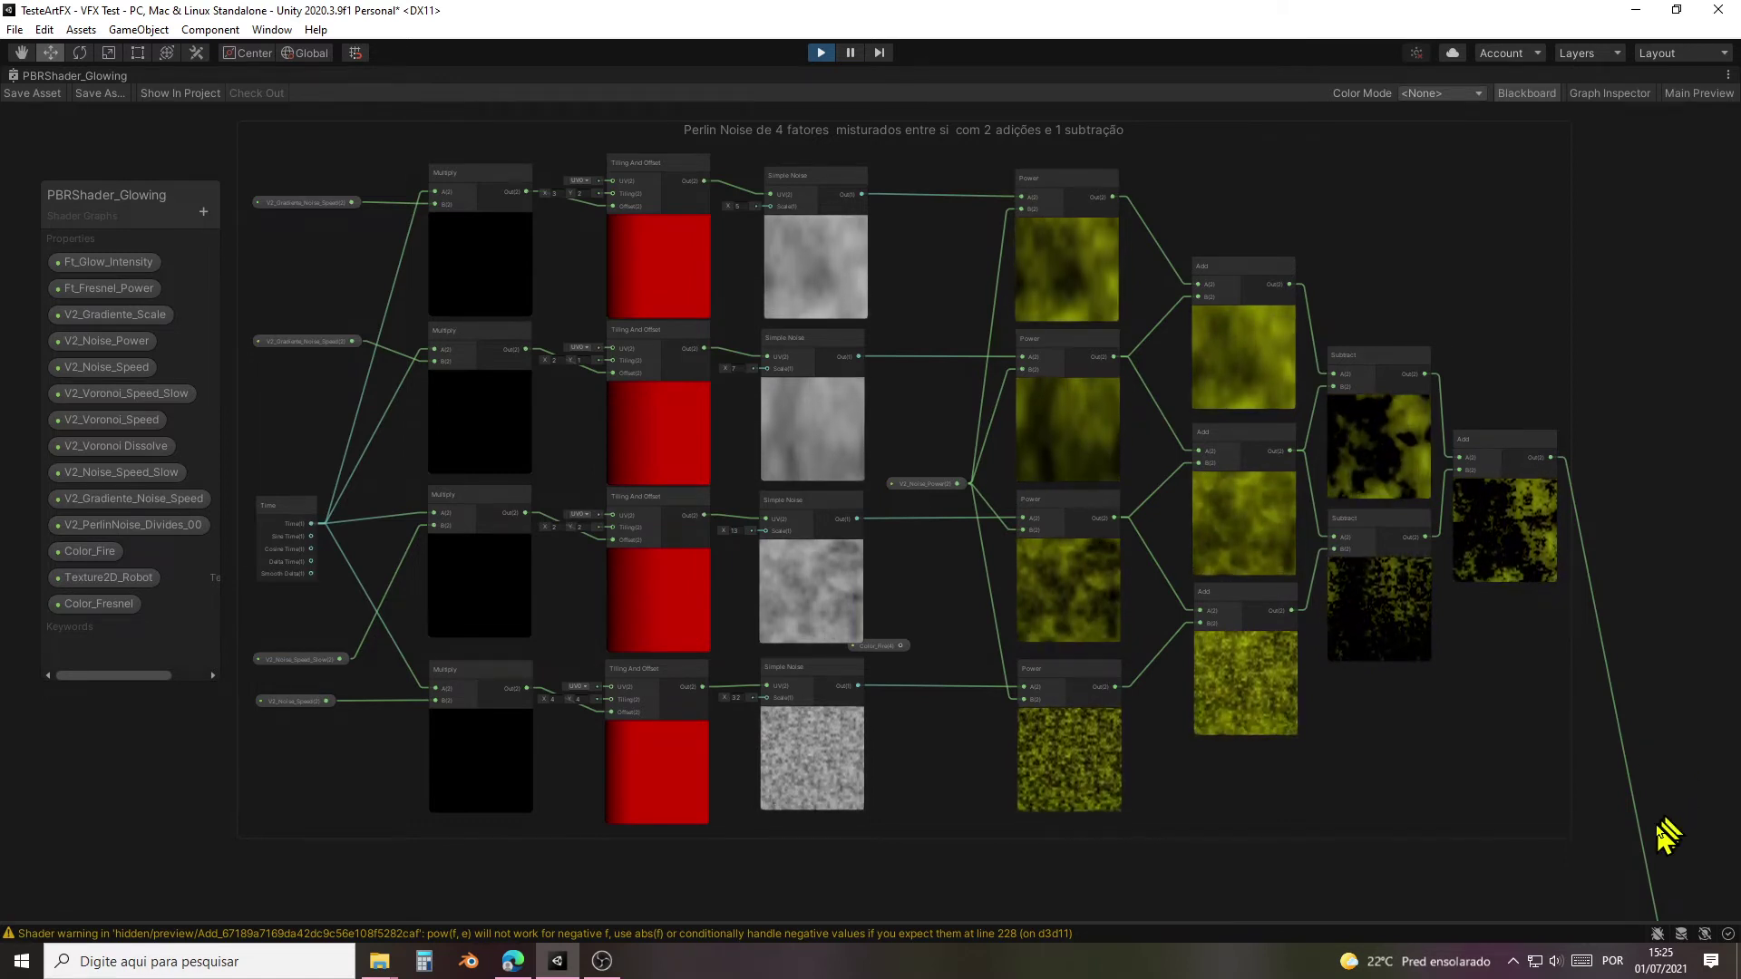
# Step: Examine the four-factor Voronoi Cells node group and how its Power, Add and Lerp nodes are chained
pyautogui.moveTo(1659, 825); pyautogui.dragTo(1678, 291, button='middle')
pyautogui.moveTo(1364, 350); pyautogui.dragTo(1382, 87, button='middle')
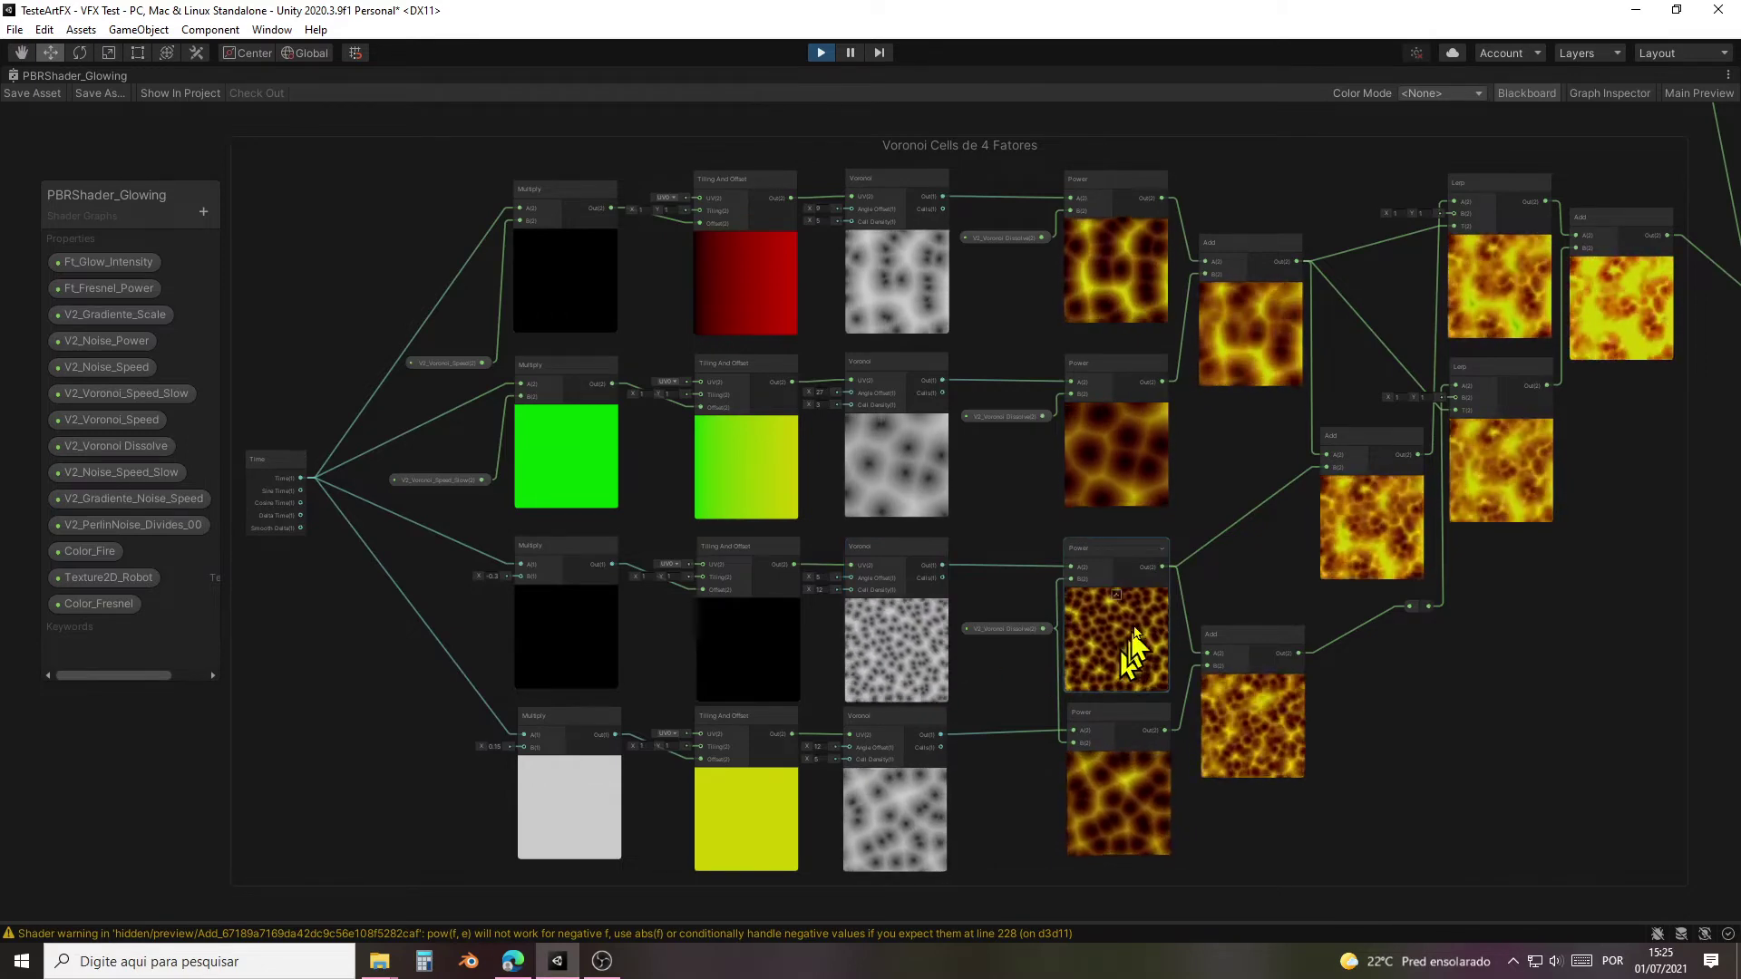
pyautogui.moveTo(1263, 566); pyautogui.dragTo(1122, 556, button='middle')
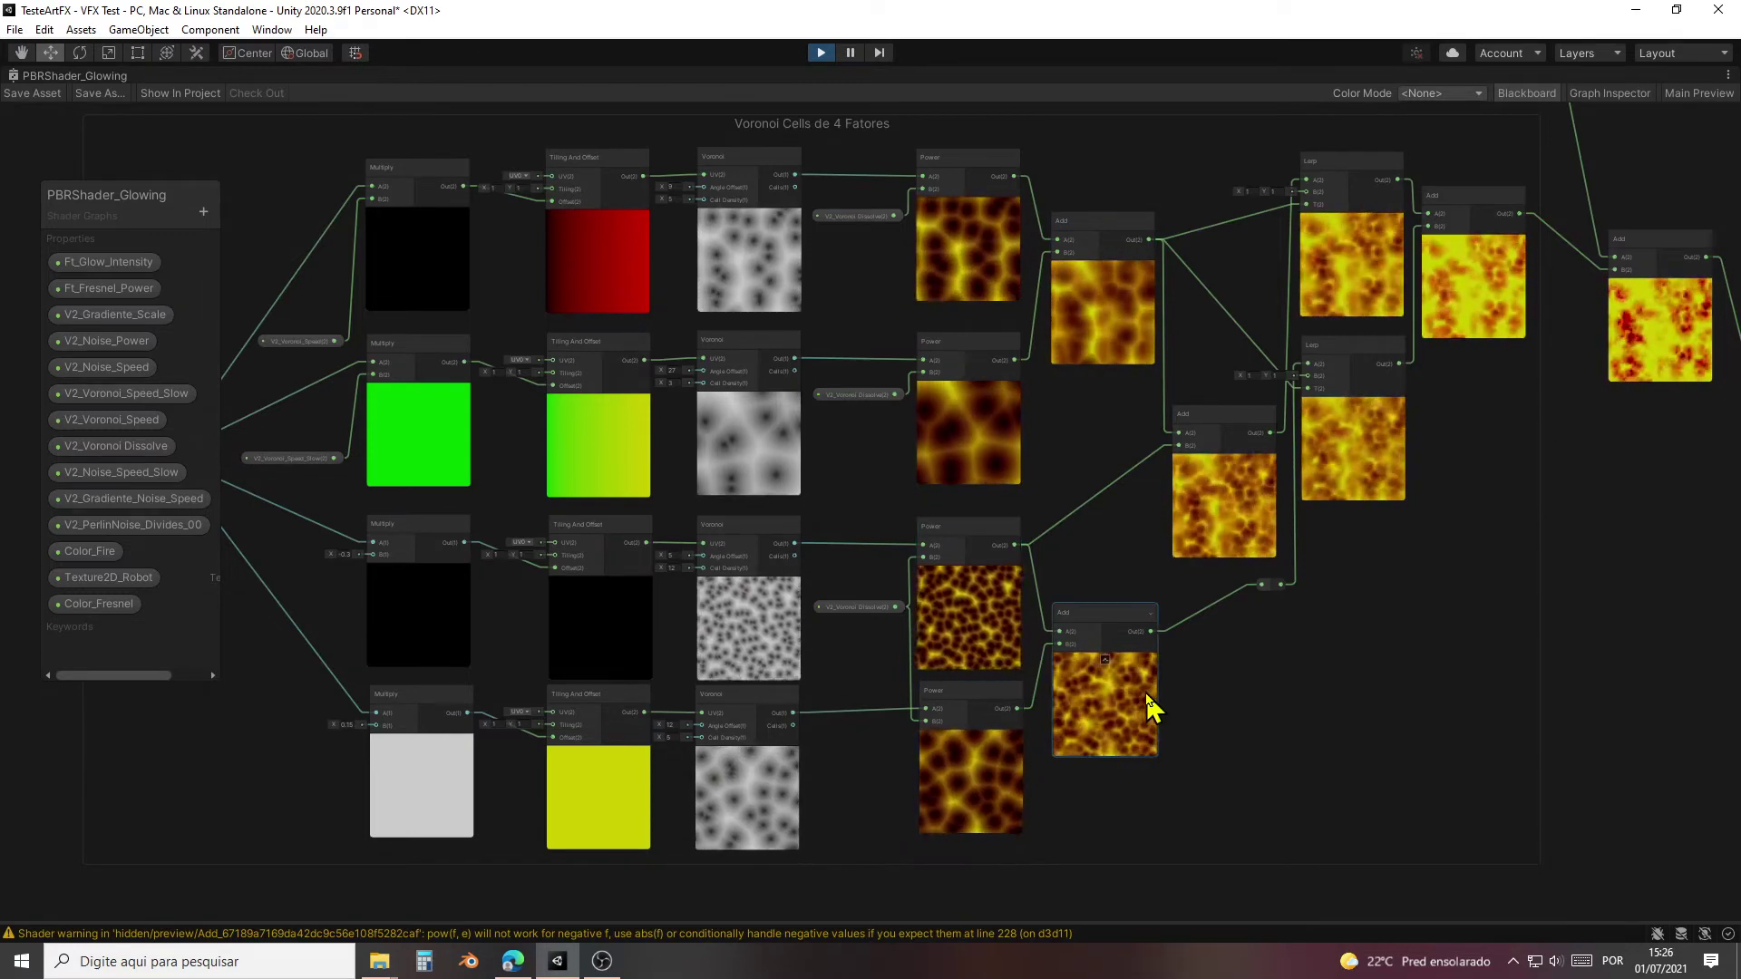
pyautogui.moveTo(1418, 532); pyautogui.dragTo(1139, 646, button='middle')
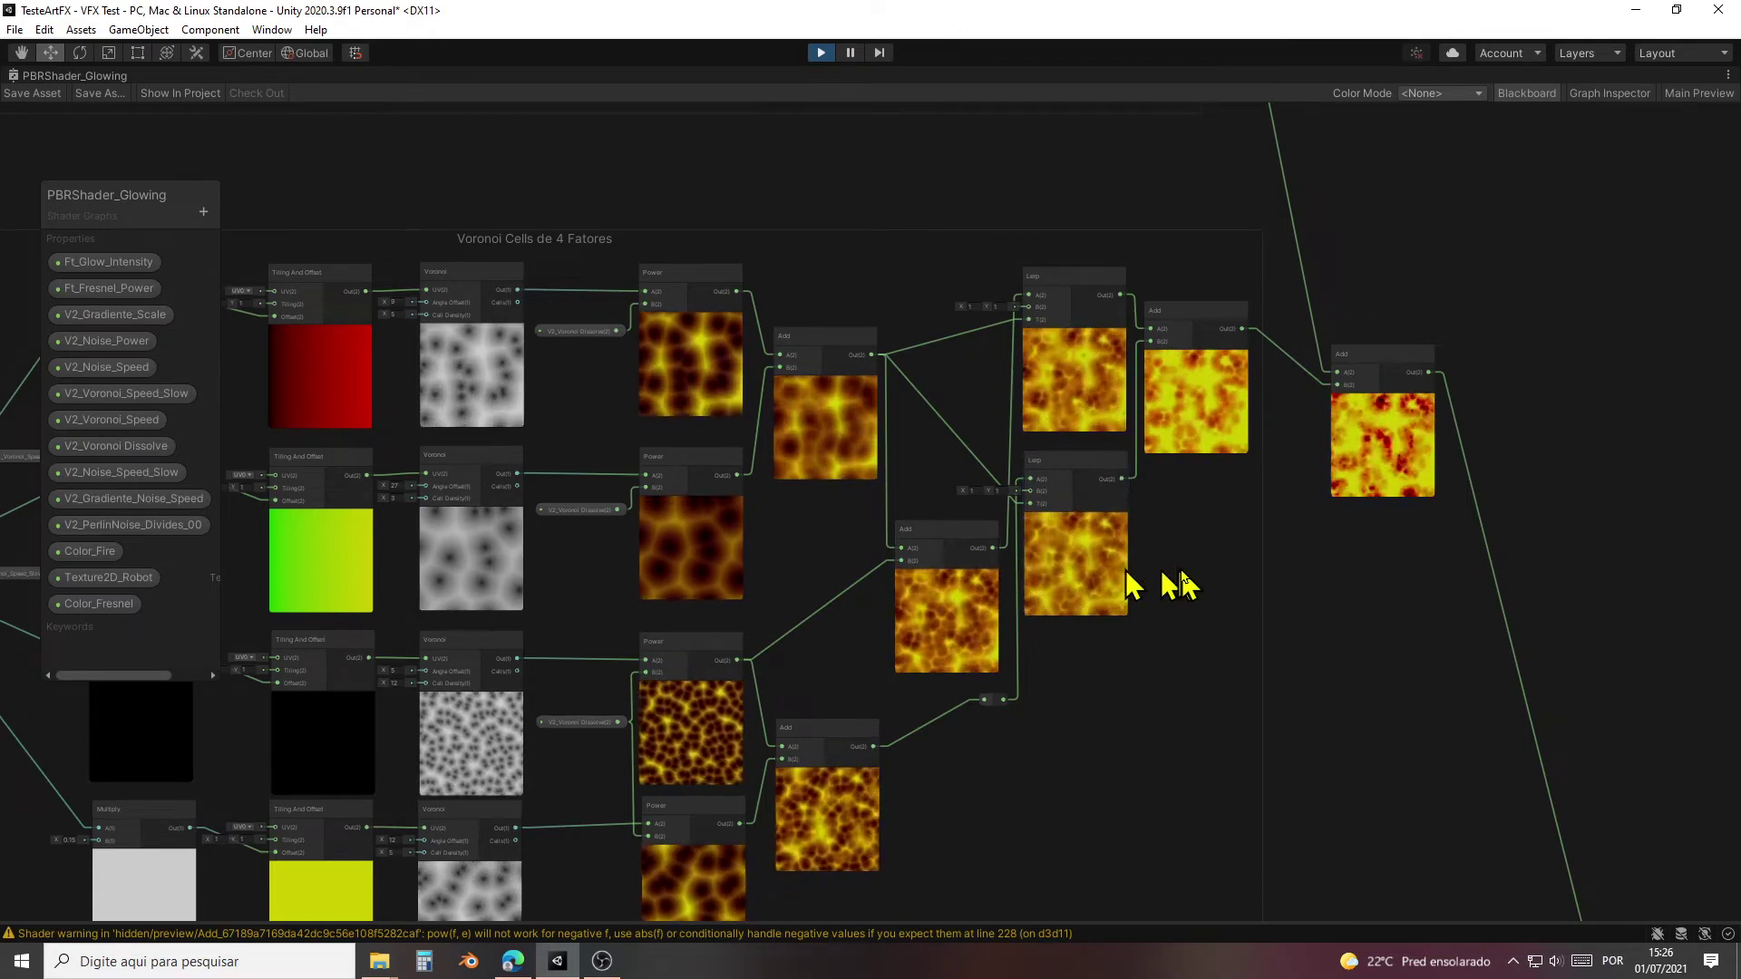
pyautogui.moveTo(1185, 583); pyautogui.dragTo(988, 564, button='middle')
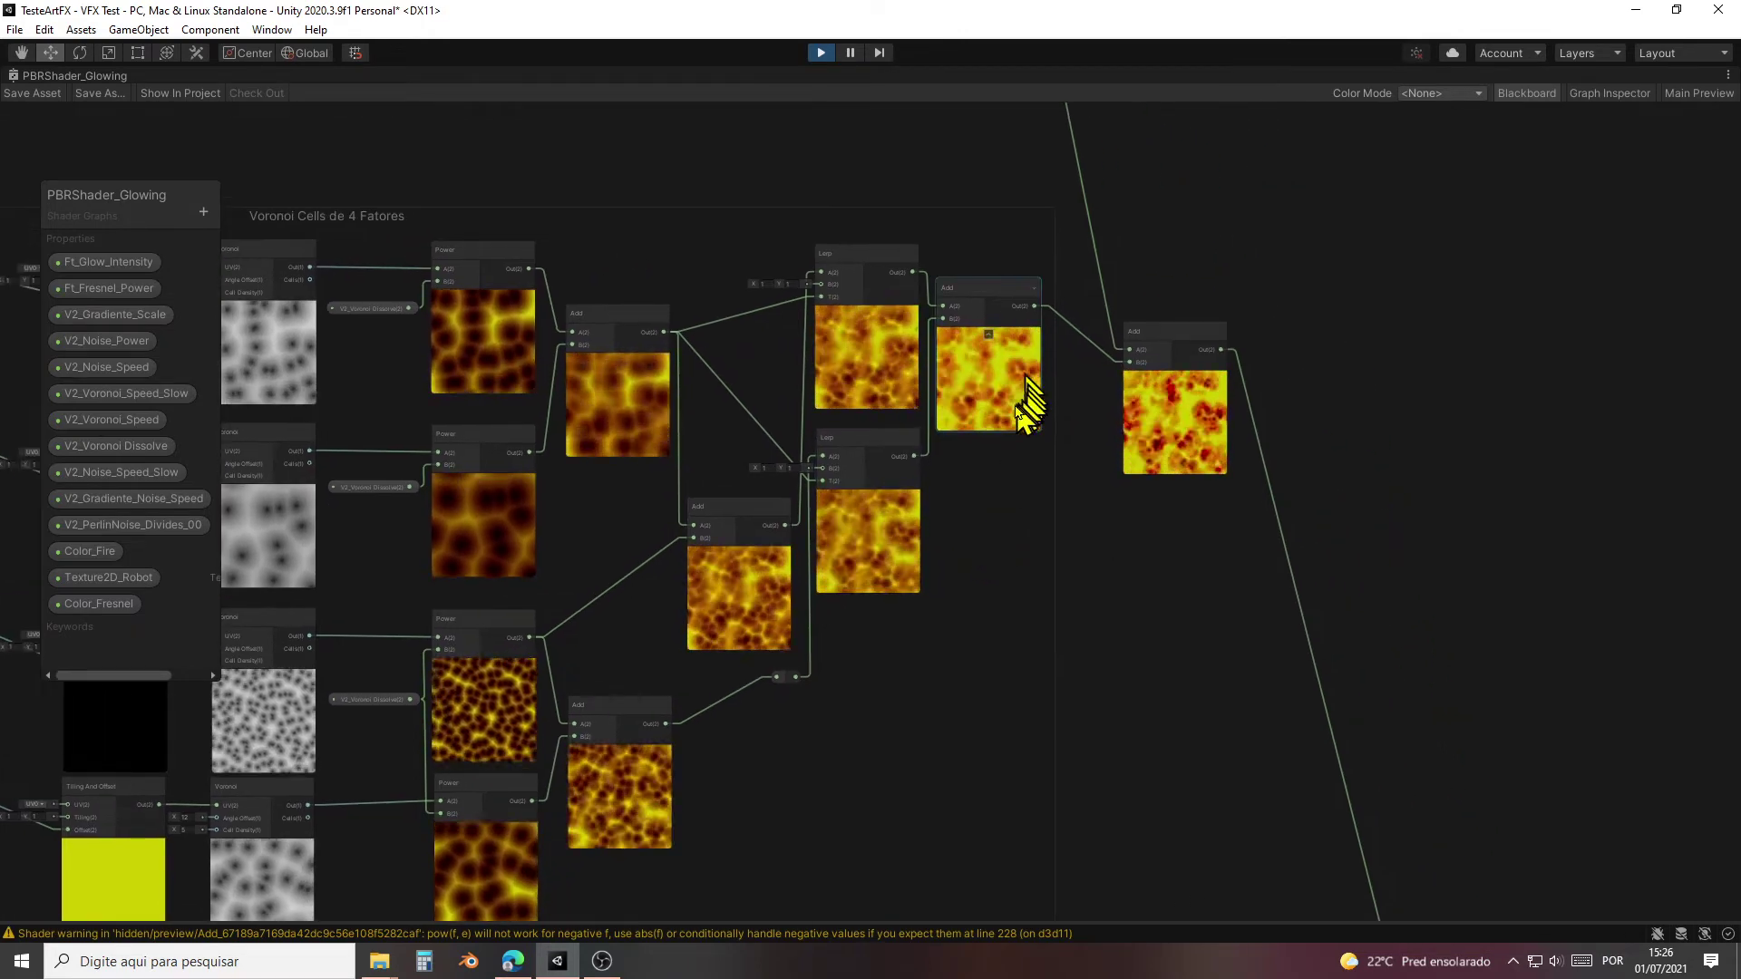
# Step: Inspect the Add node ending the Voronoi group and the Add node that merges it with the Perlin noise
pyautogui.scroll(6, 1006, 413)
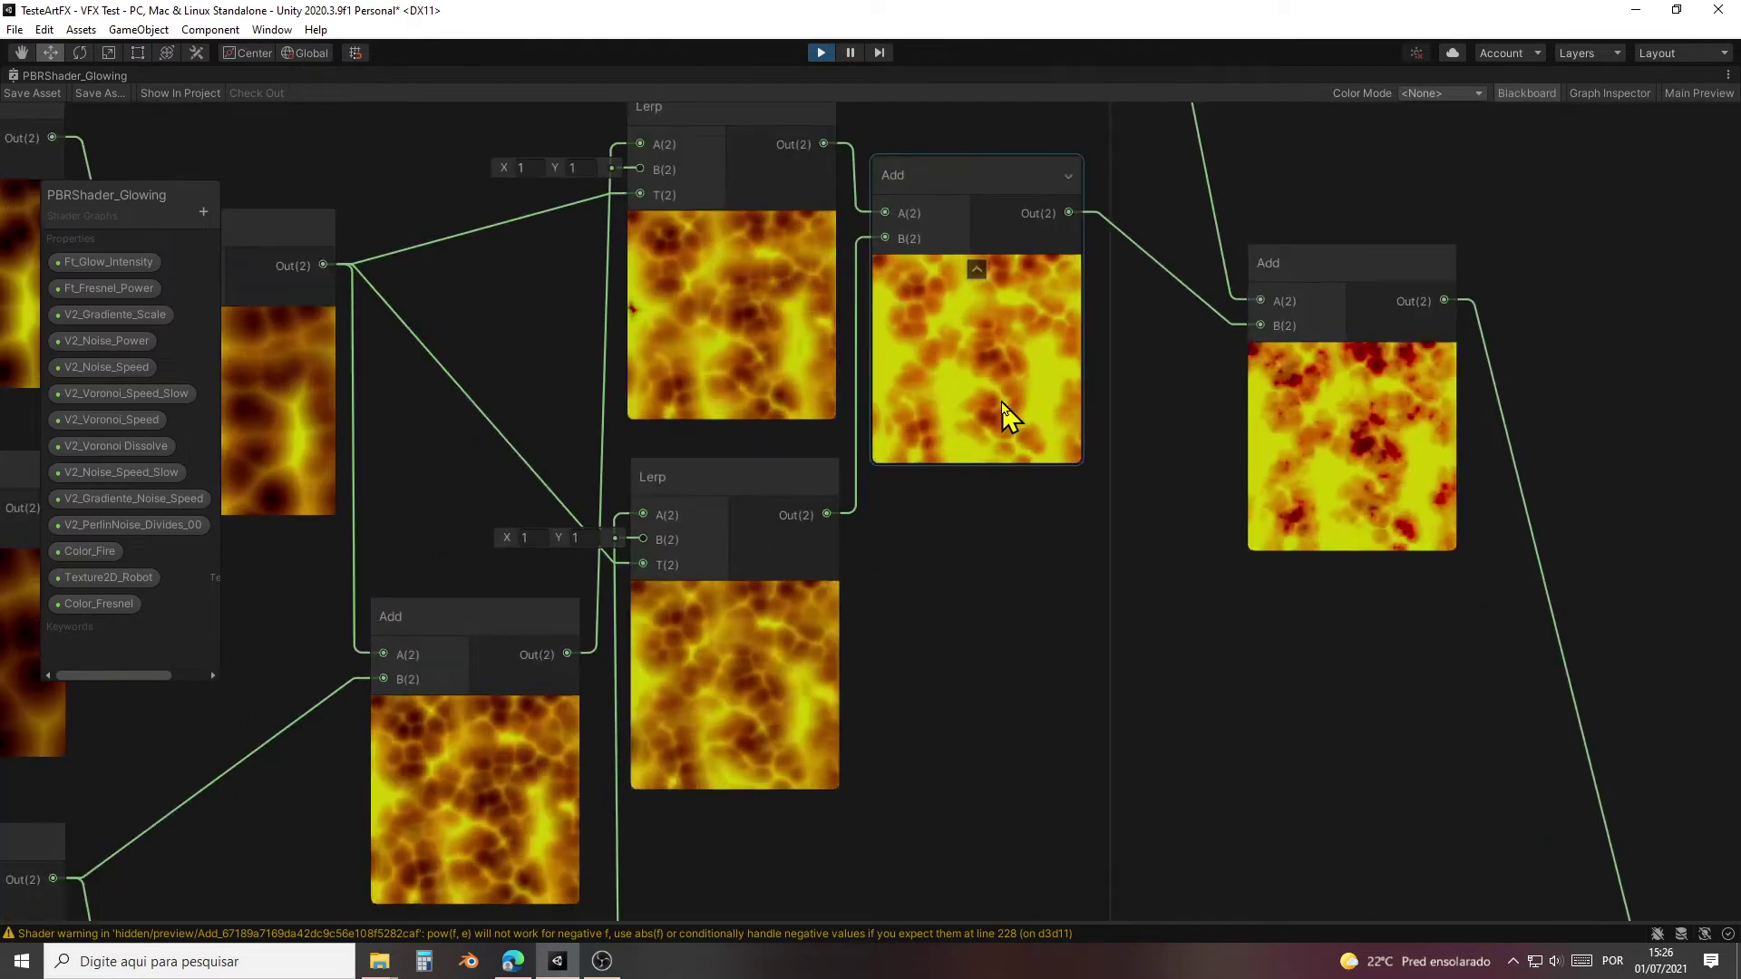
pyautogui.moveTo(1068, 543); pyautogui.dragTo(952, 623, button='middle')
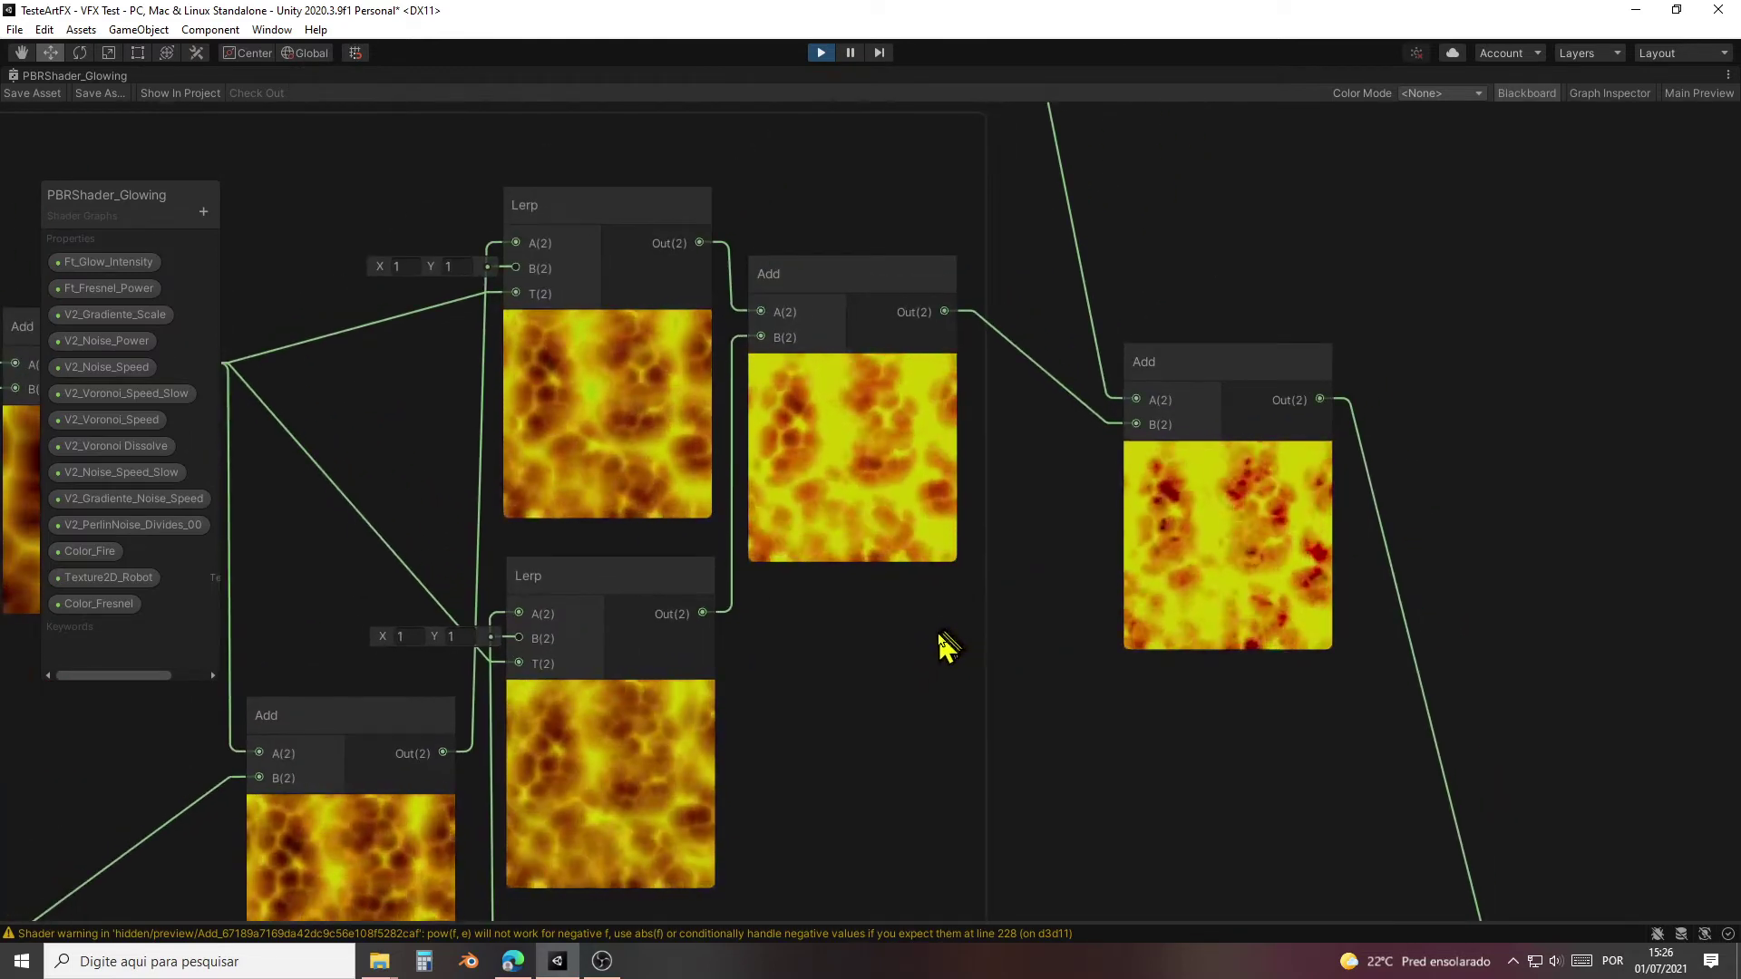
pyautogui.moveTo(1078, 710); pyautogui.dragTo(824, 726, button='middle')
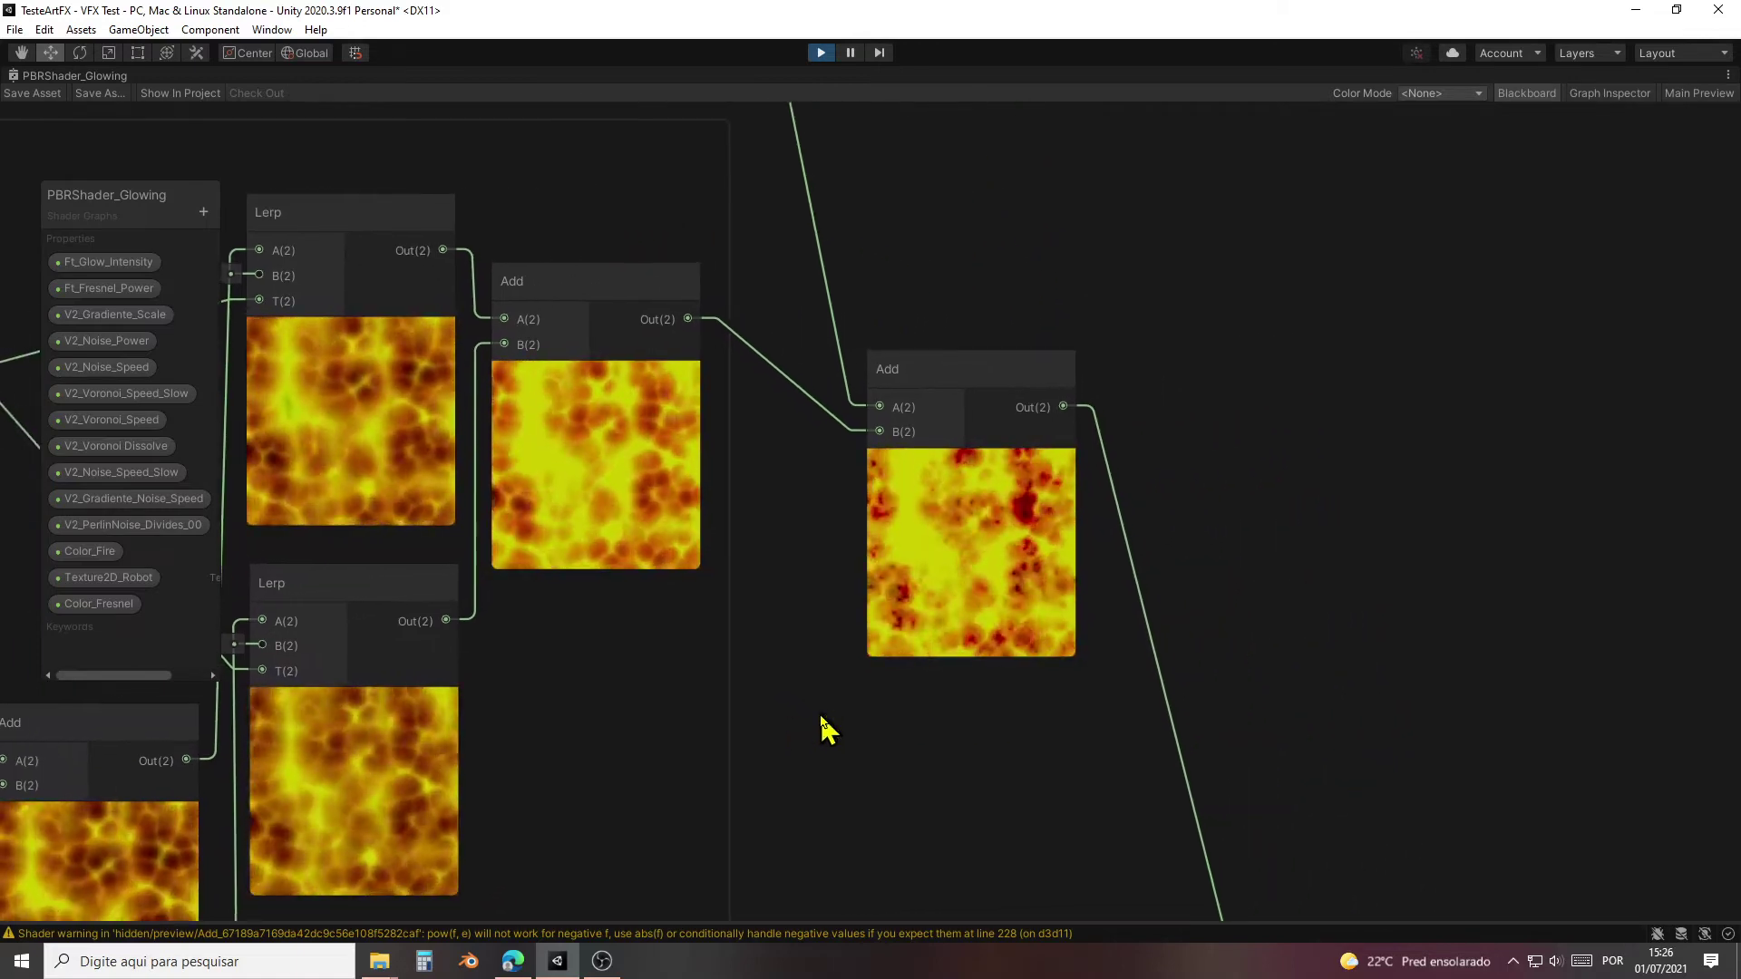
pyautogui.click(894, 634)
pyautogui.scroll(2, 894, 634)
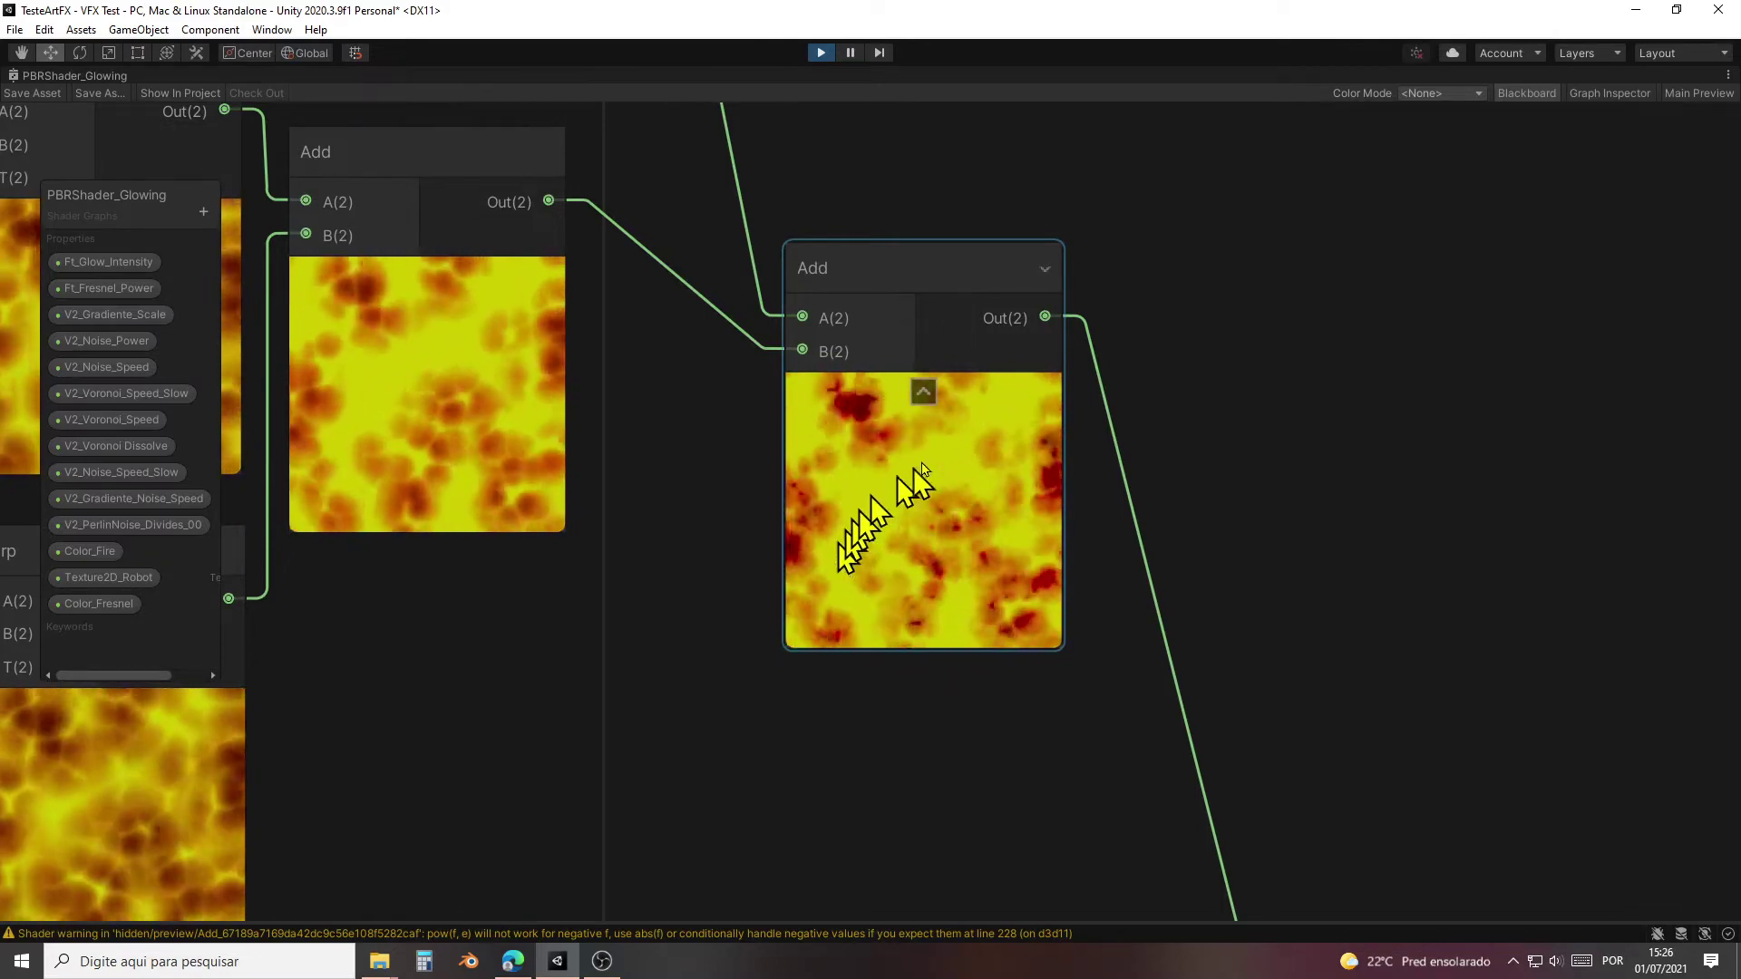
pyautogui.click(1063, 739)
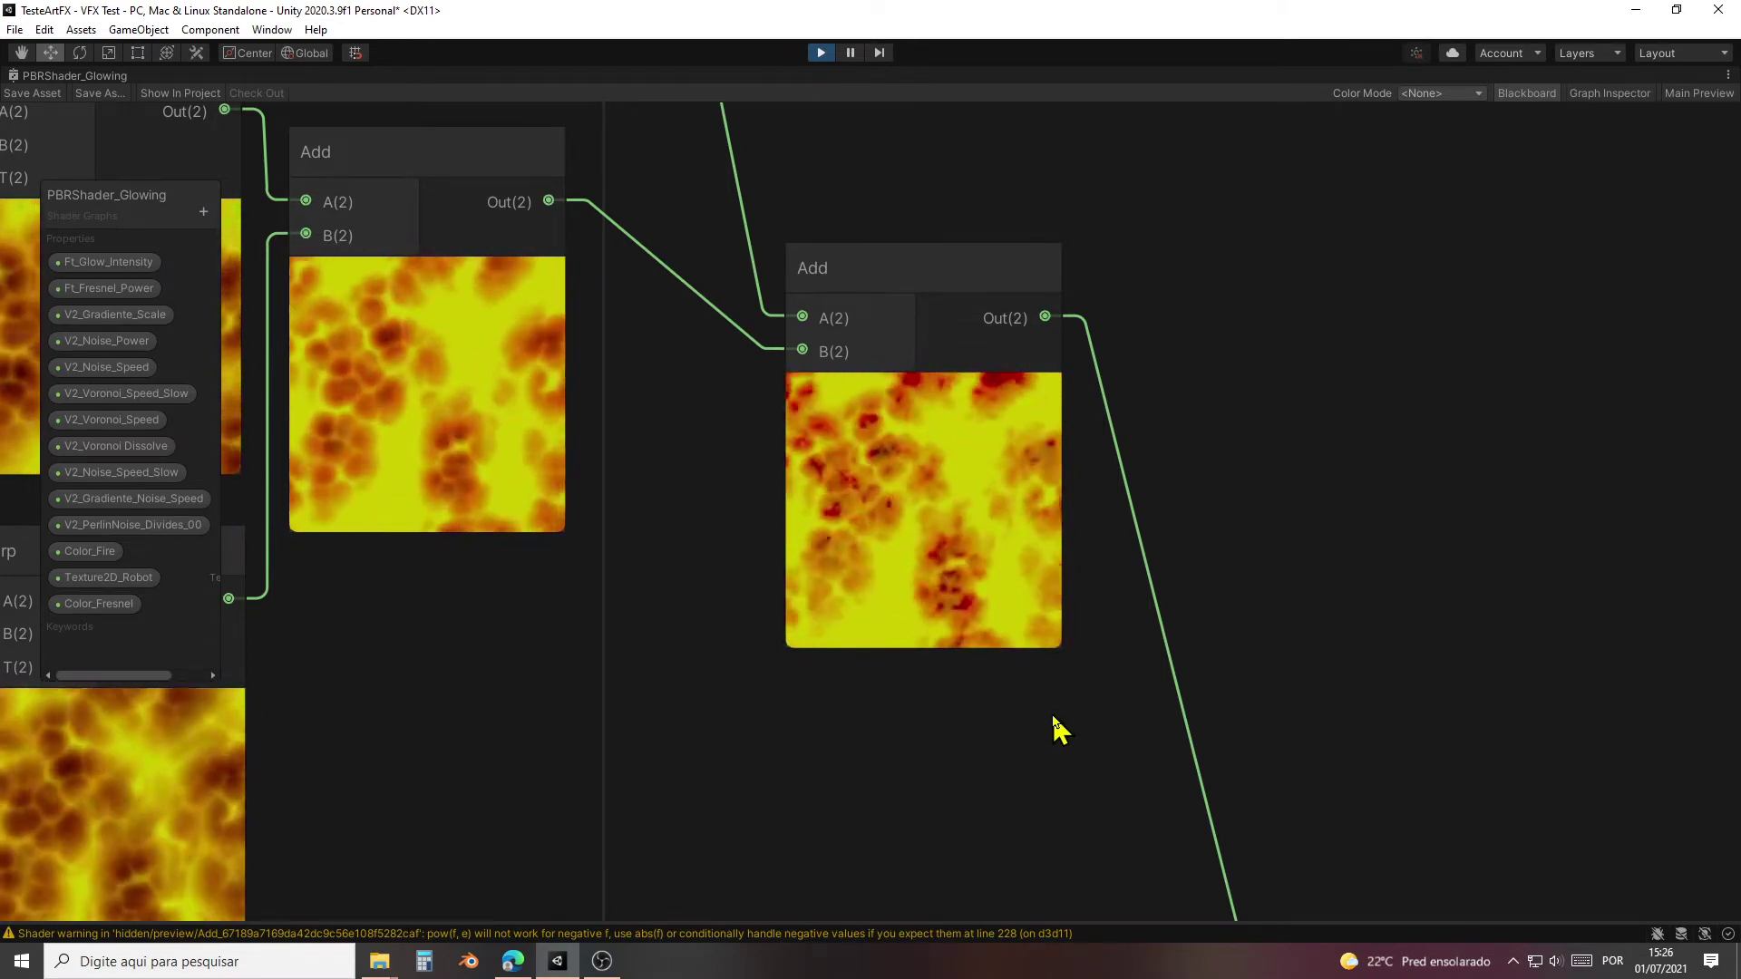
pyautogui.scroll(-3, 1057, 725)
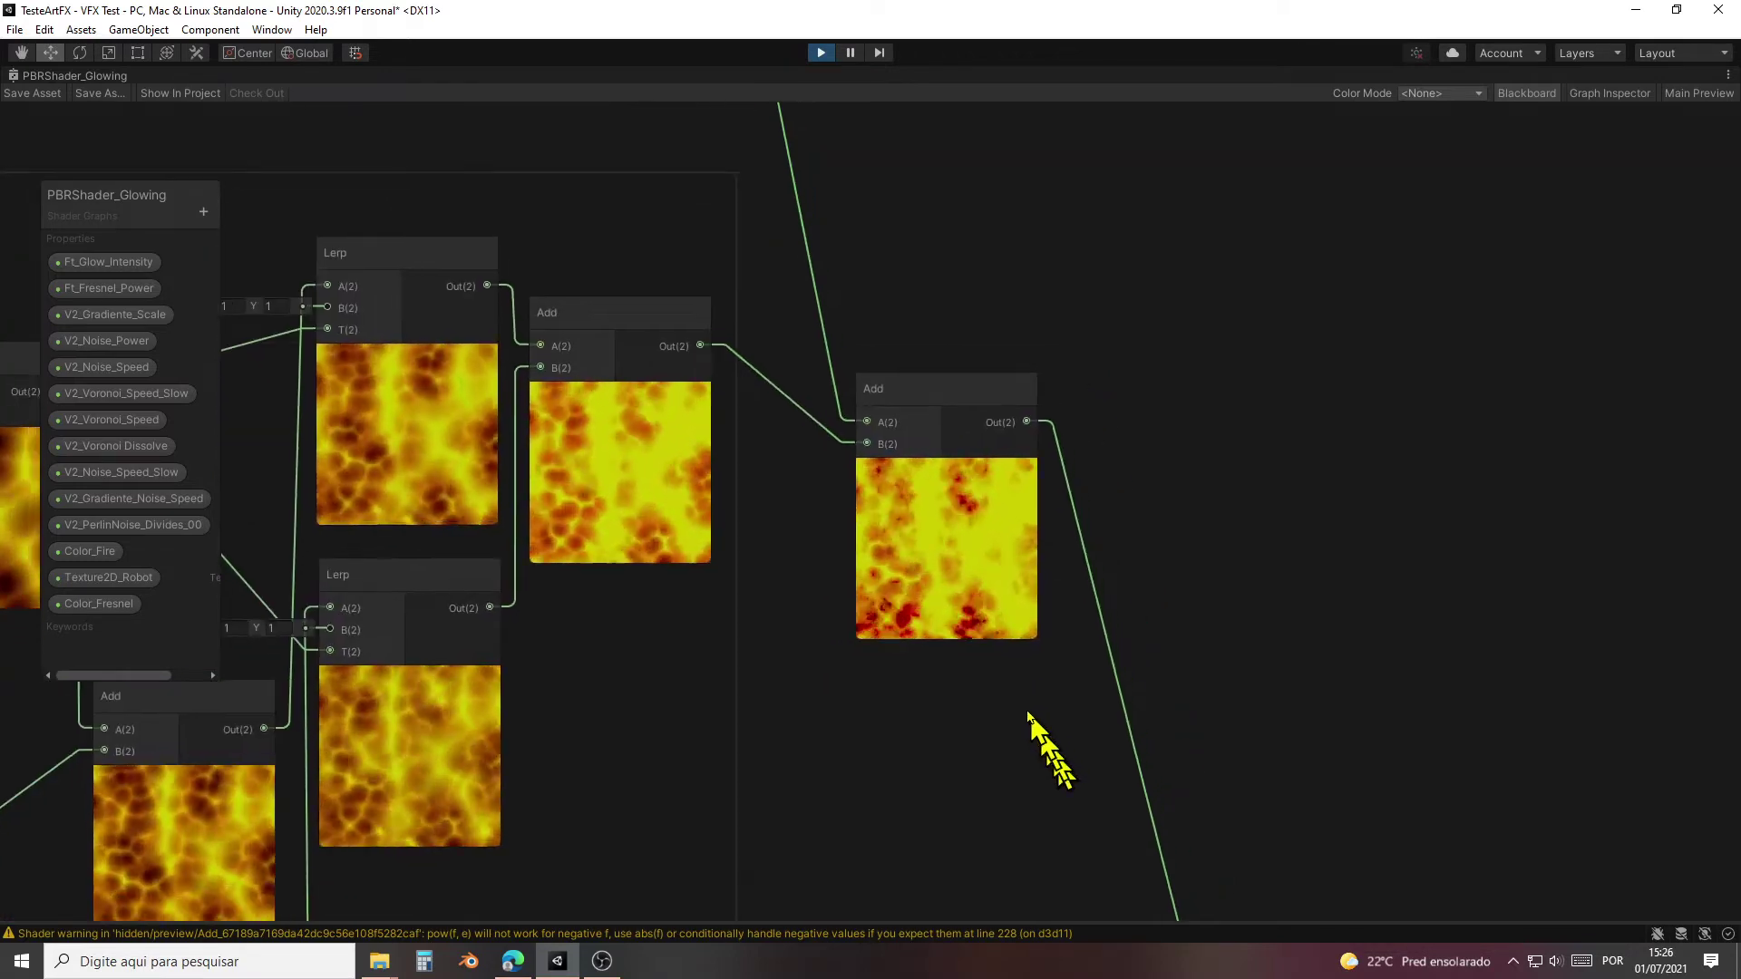
pyautogui.moveTo(1028, 712); pyautogui.dragTo(888, 648, button='middle')
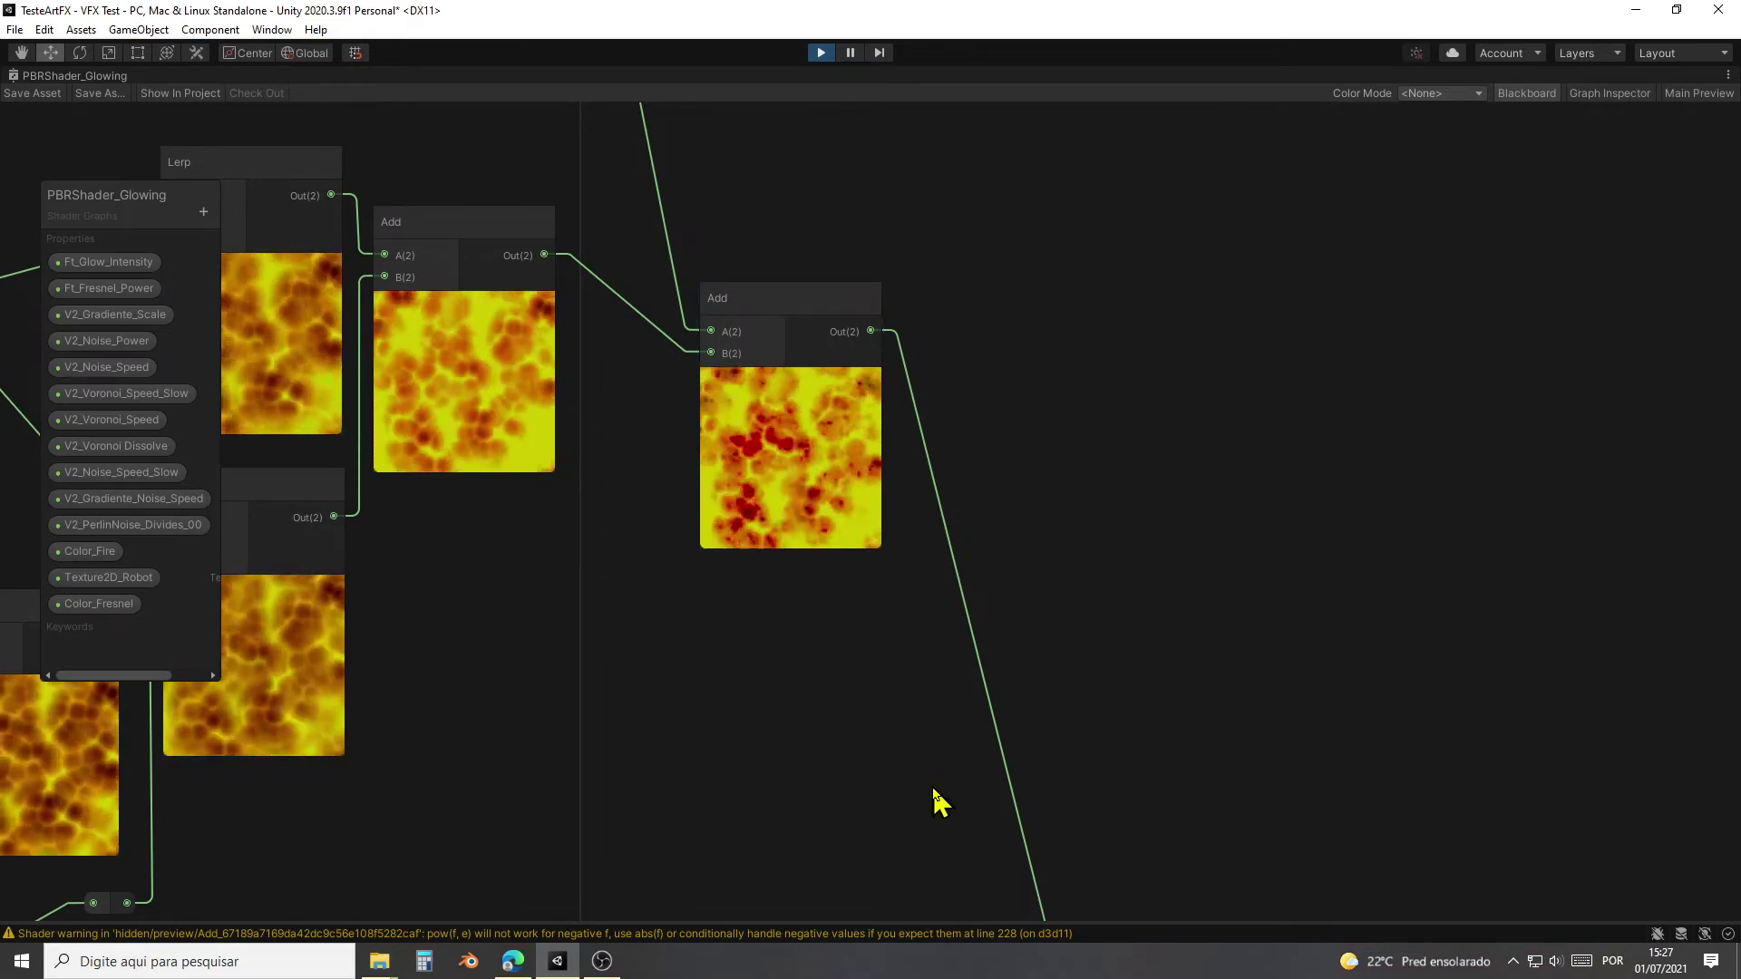
# Step: Follow the merged noise to the Fresnel node group and the Multiply nodes that combine it with the glow intensity
pyautogui.moveTo(938, 807); pyautogui.dragTo(796, 168, button='middle')
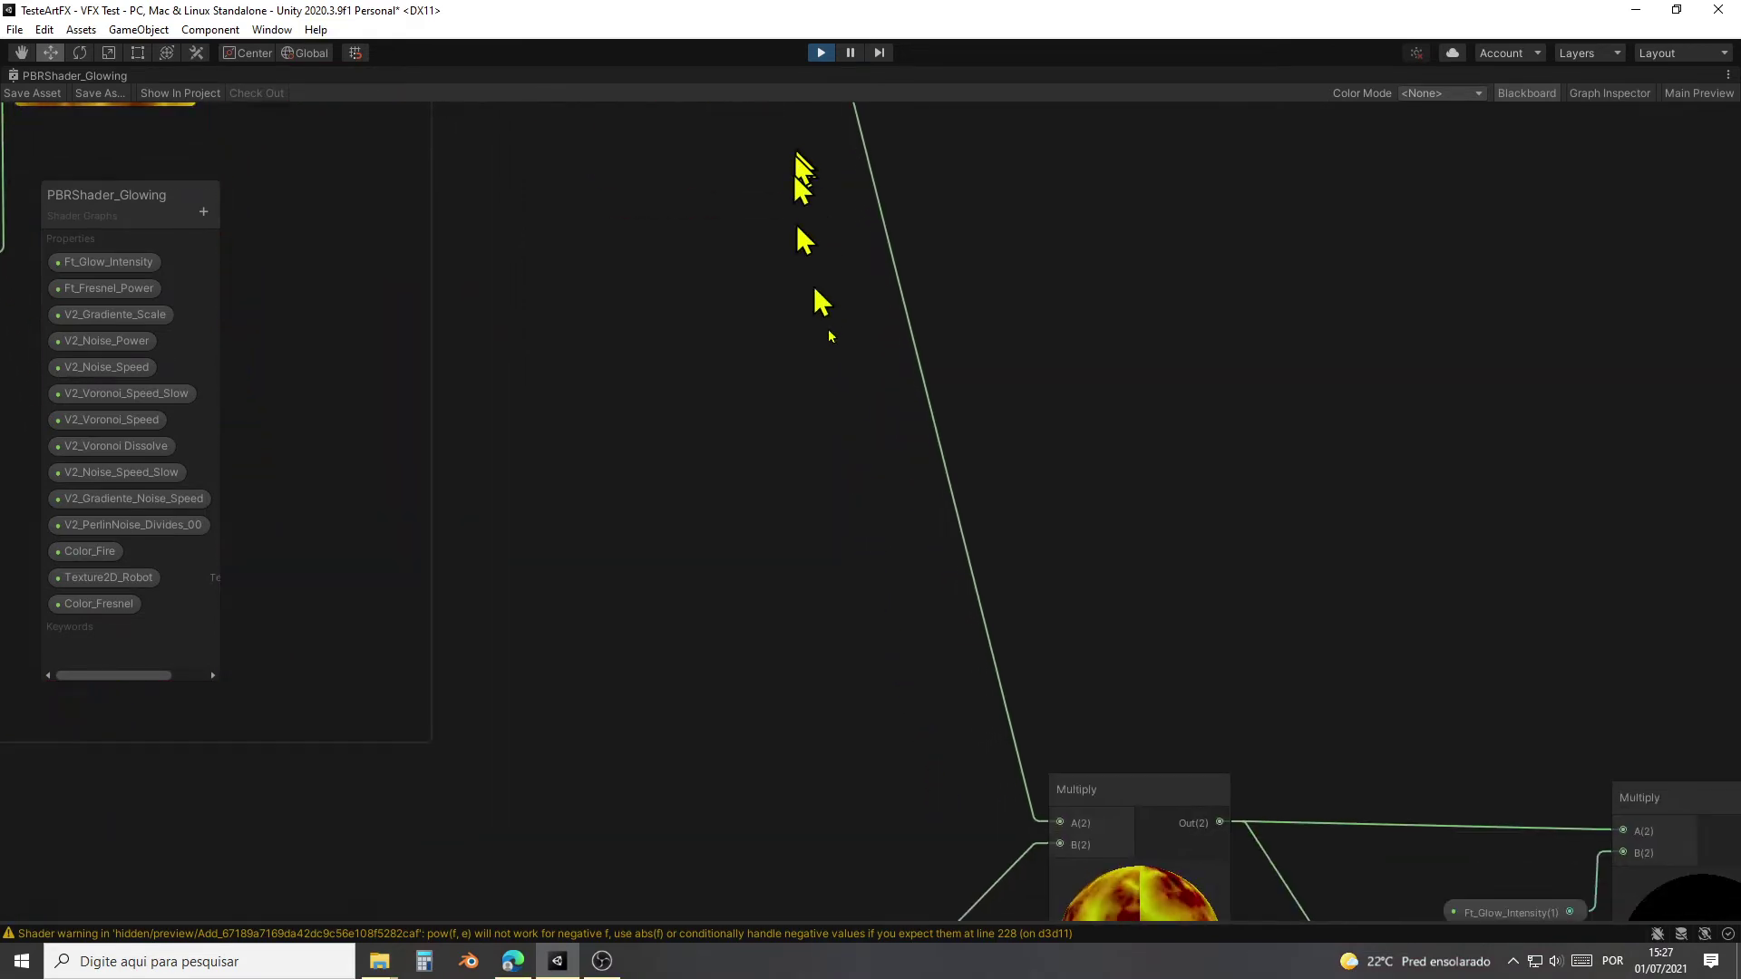
pyautogui.moveTo(911, 716); pyautogui.dragTo(1232, 238, button='middle')
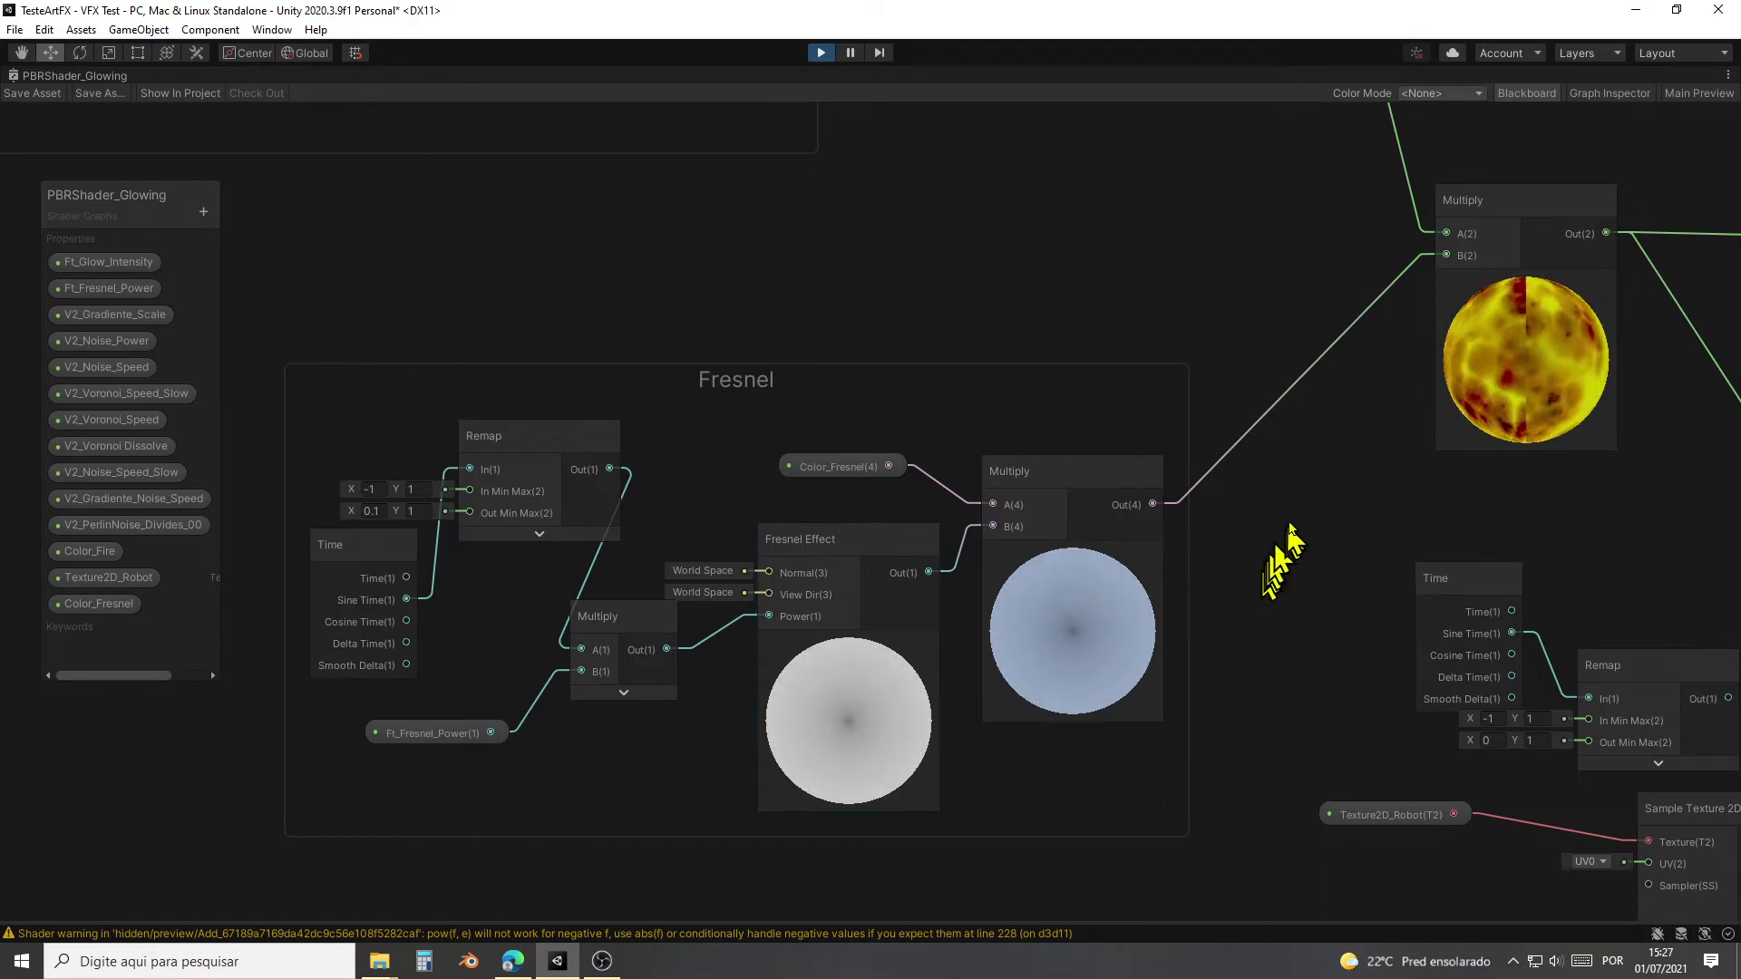
pyautogui.moveTo(1335, 474); pyautogui.dragTo(699, 562, button='middle')
pyautogui.moveTo(946, 587); pyautogui.dragTo(846, 581, button='middle')
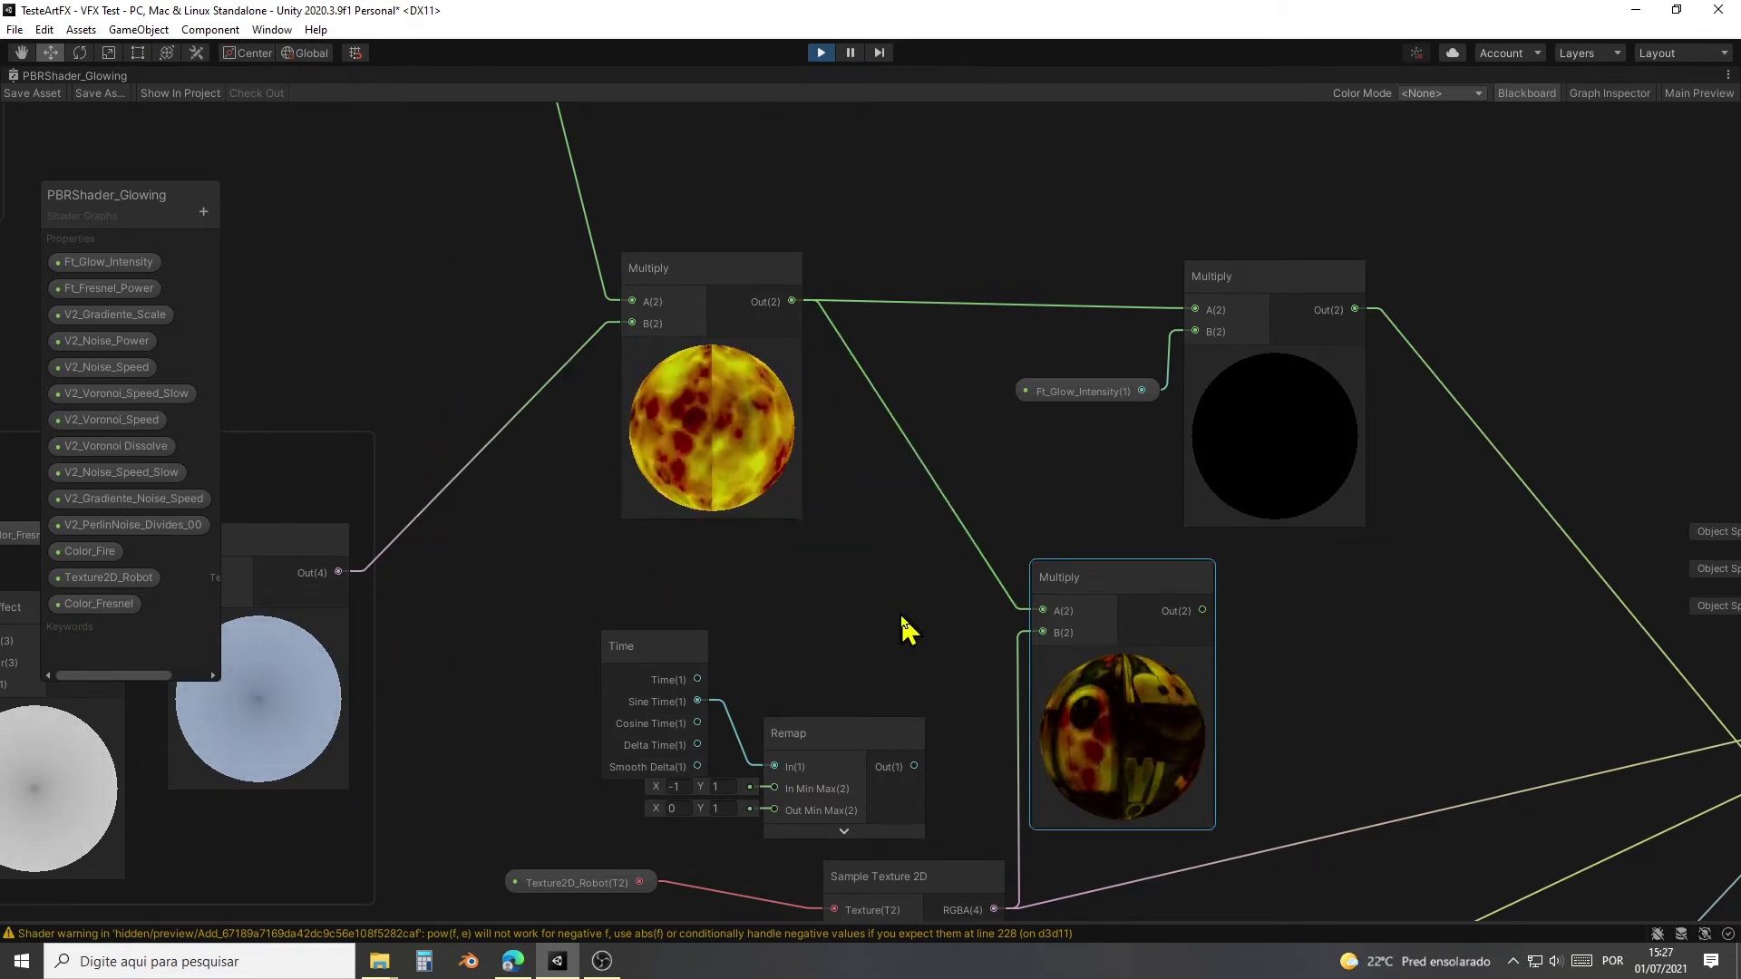
# Step: Examine how the textures and the glow output feed the Fragment block's Base Color, Normal, Metallic and Emission inputs
pyautogui.moveTo(902, 618); pyautogui.dragTo(716, 367, button='middle')
pyautogui.moveTo(1082, 468); pyautogui.dragTo(453, 532, button='middle')
pyautogui.moveTo(693, 522); pyautogui.dragTo(680, 427, button='middle')
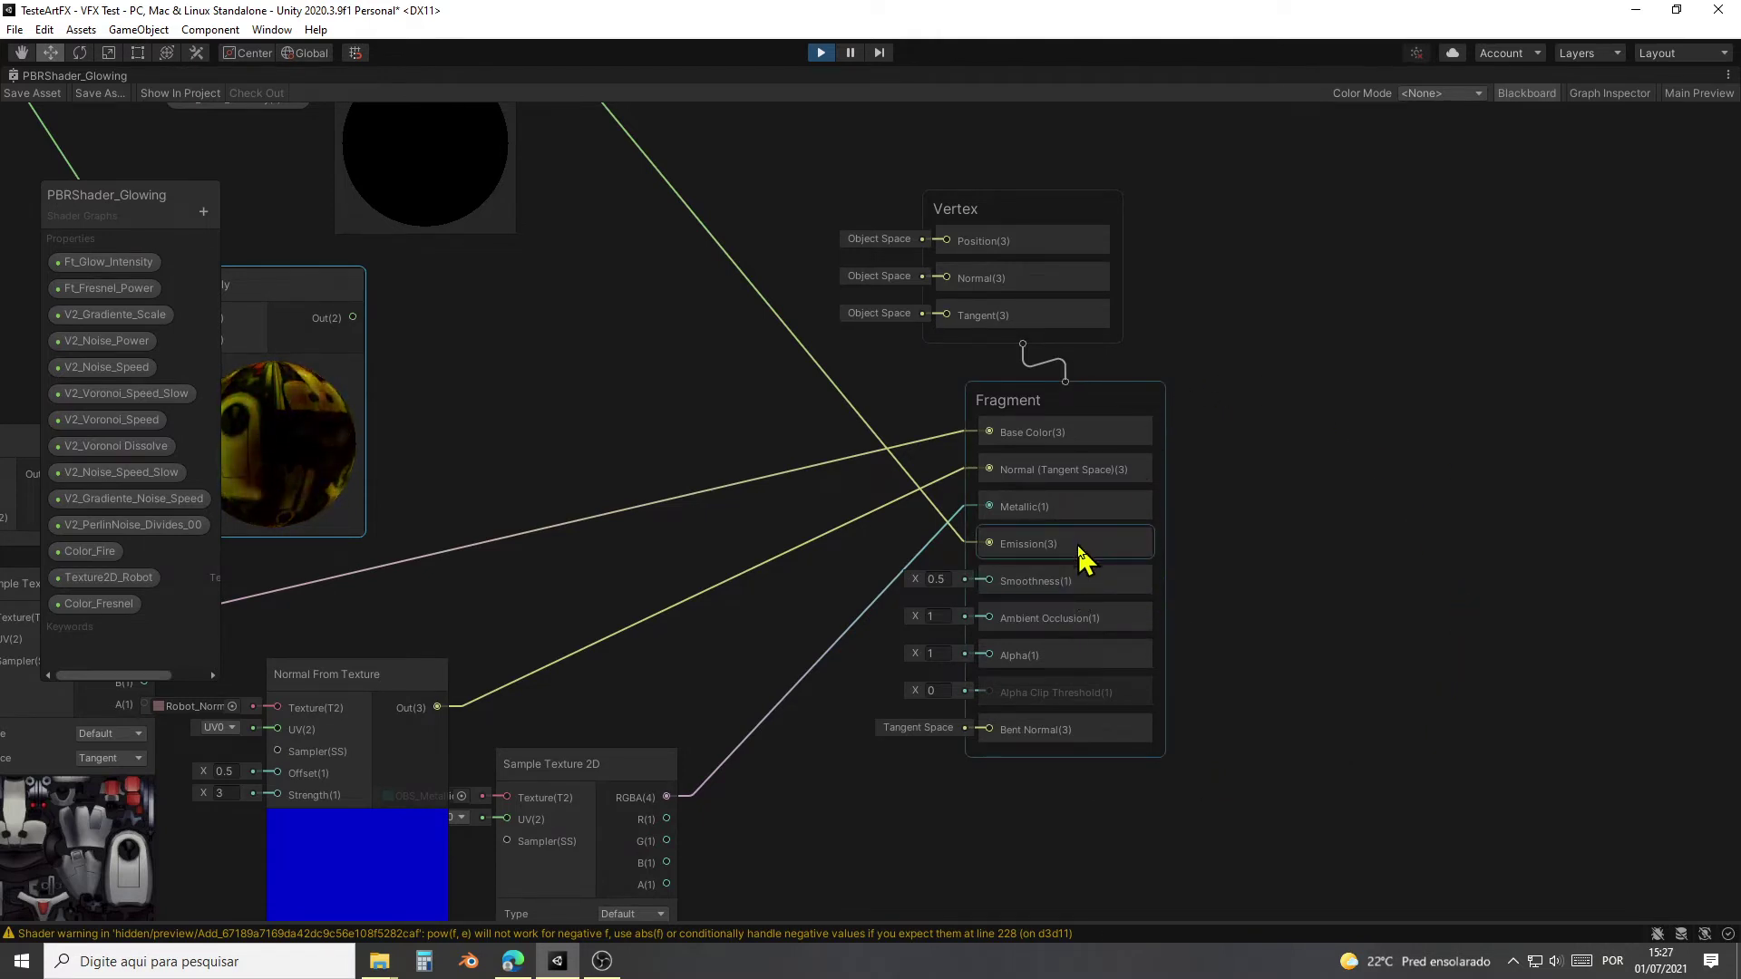
pyautogui.scroll(-3, 1079, 547)
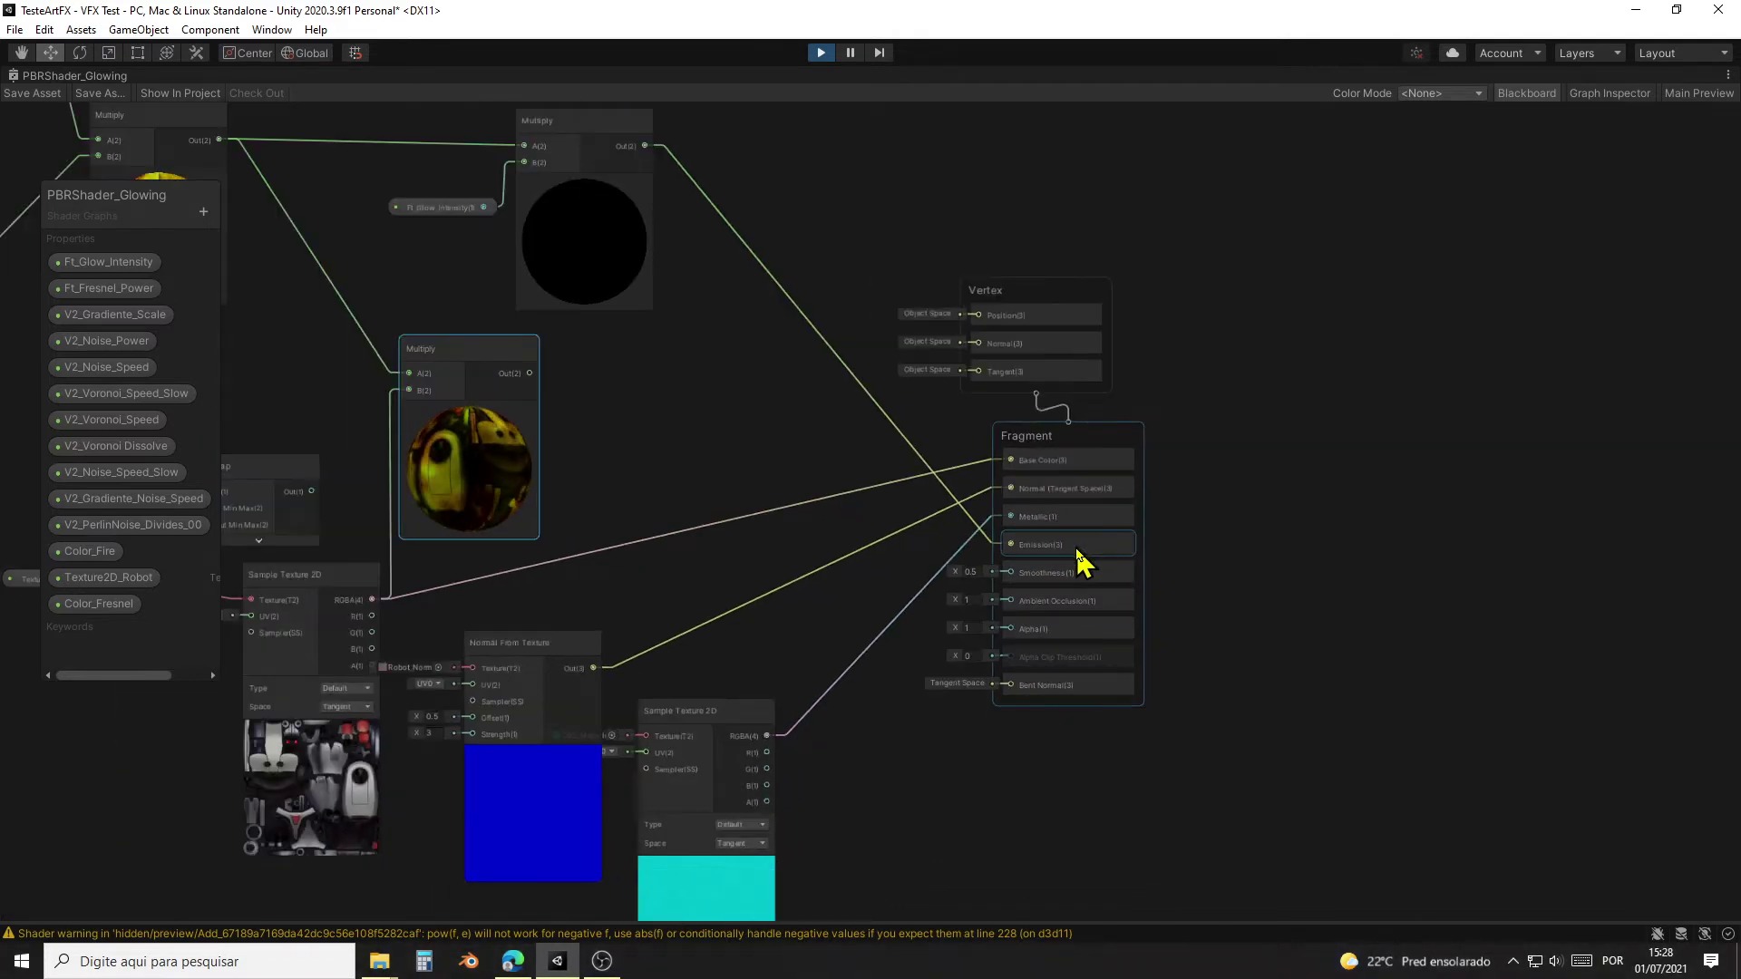
pyautogui.scroll(-2, 1088, 557)
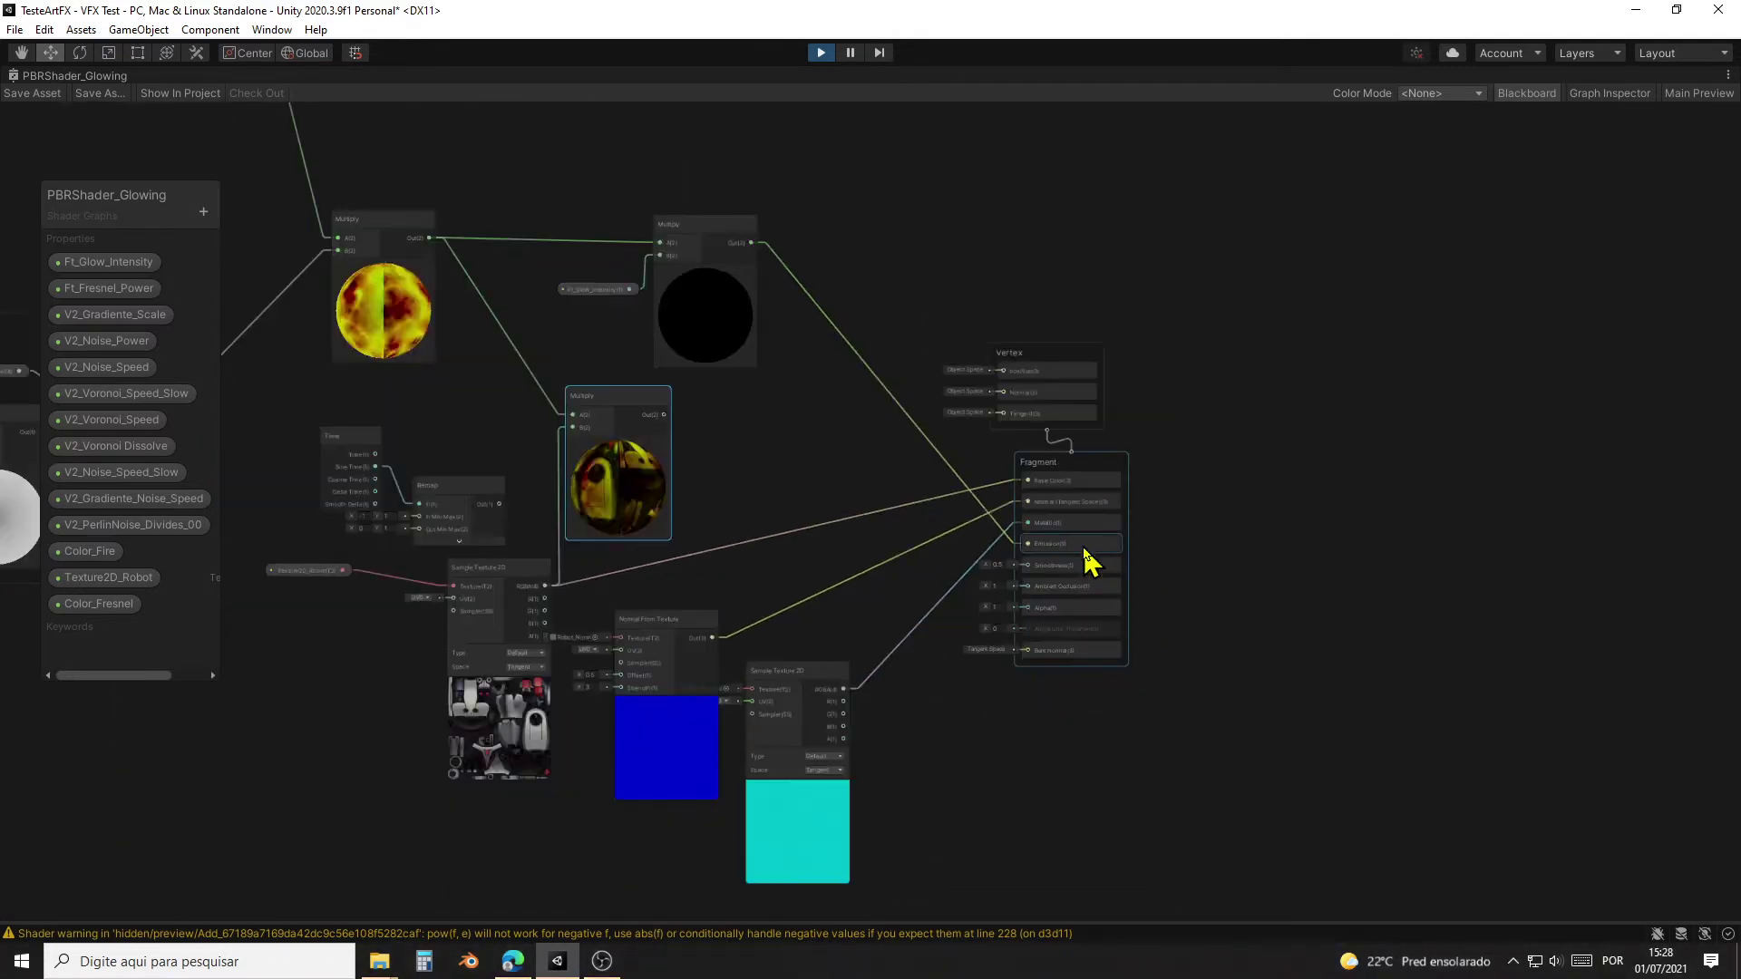
pyautogui.scroll(-2, 1065, 570)
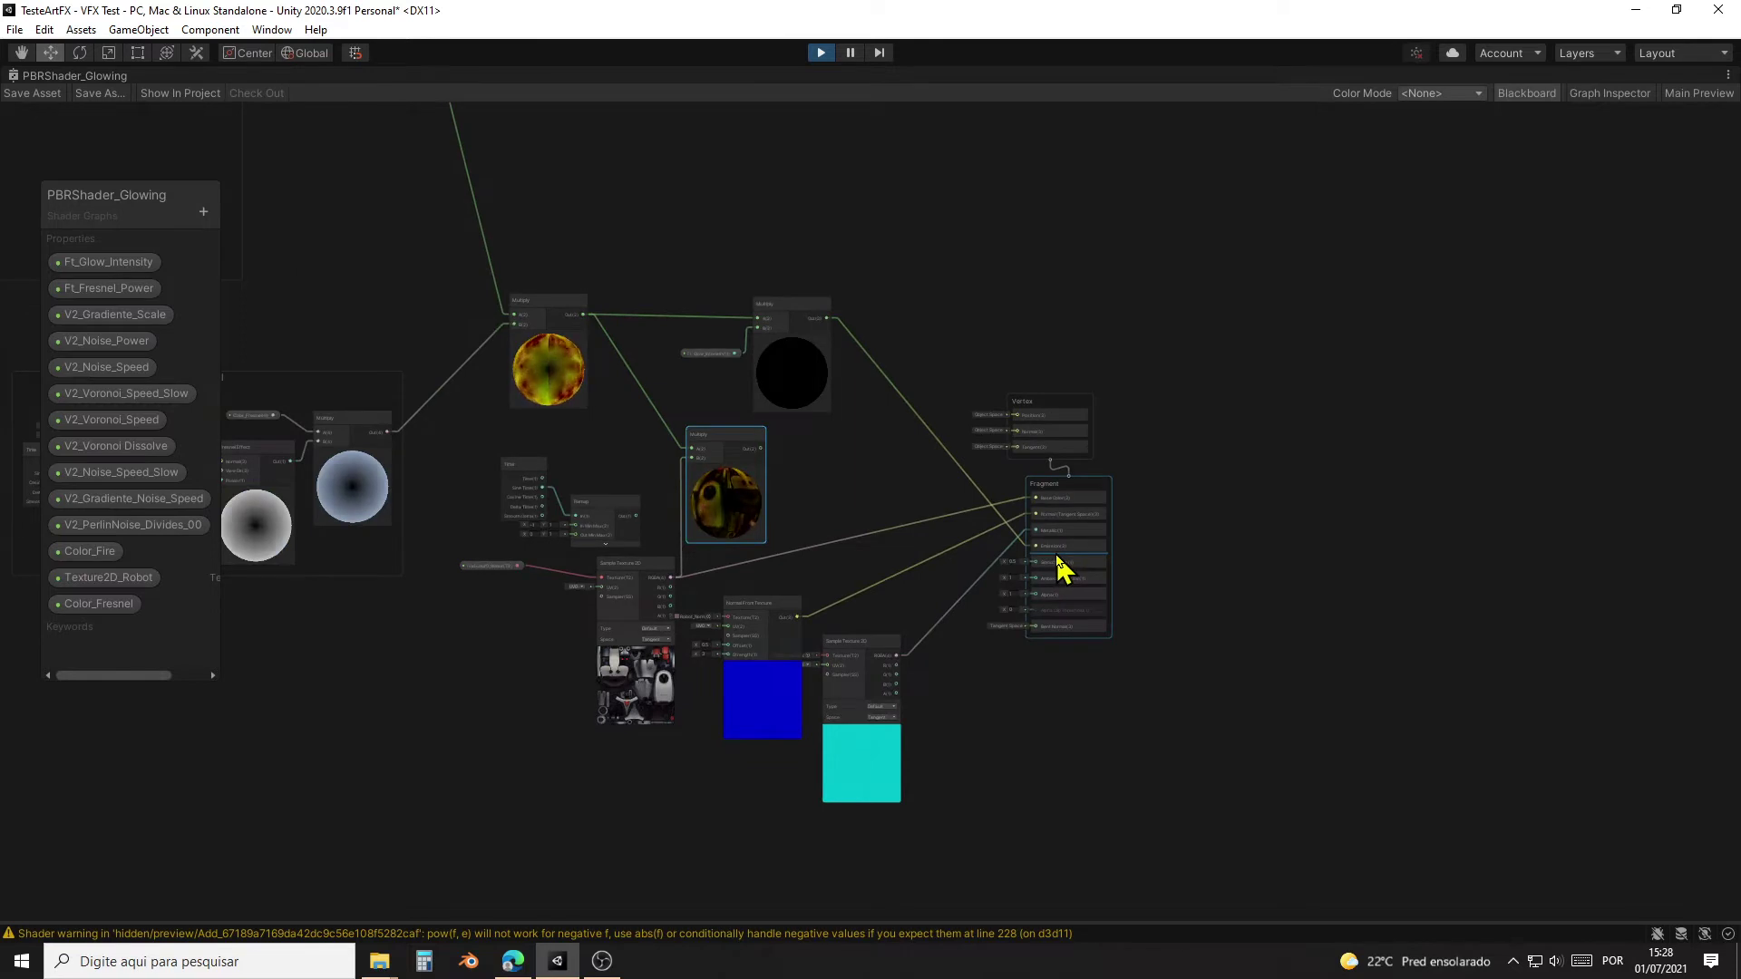
pyautogui.moveTo(911, 467); pyautogui.dragTo(1066, 567, button='middle')
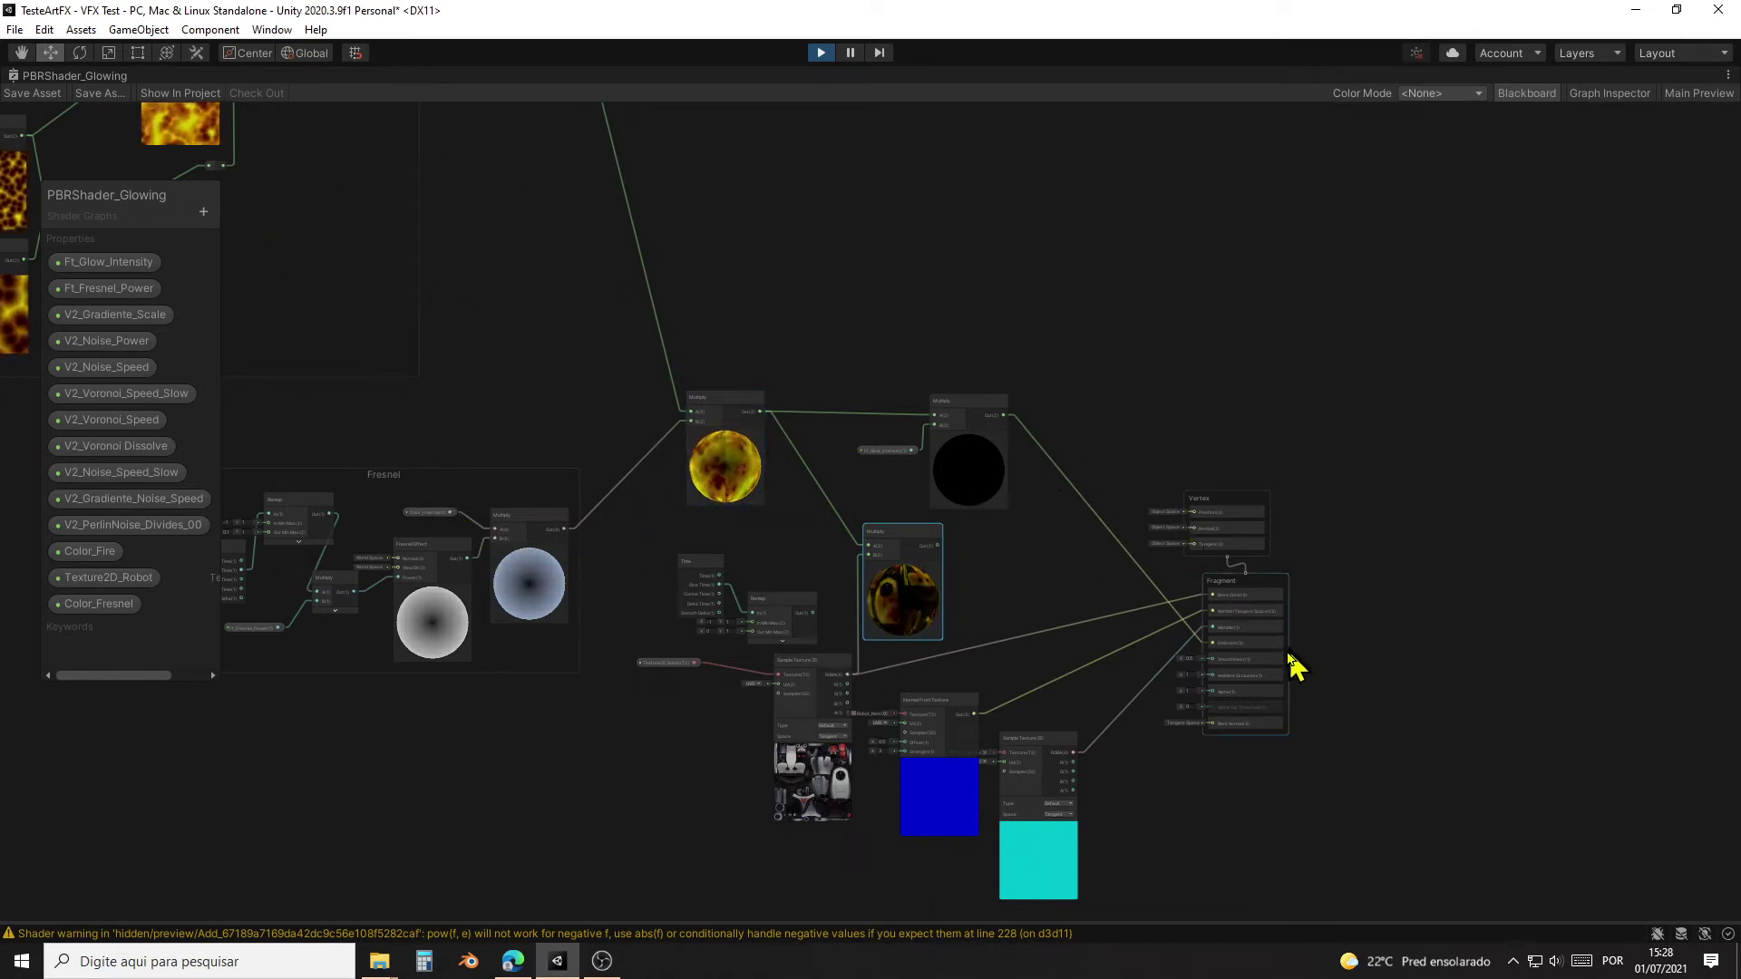
# Step: Restore the normal editor layout and select the Robot's default object to review its Robot_Color material properties
pyautogui.click(1728, 74)
pyautogui.click(1662, 96)
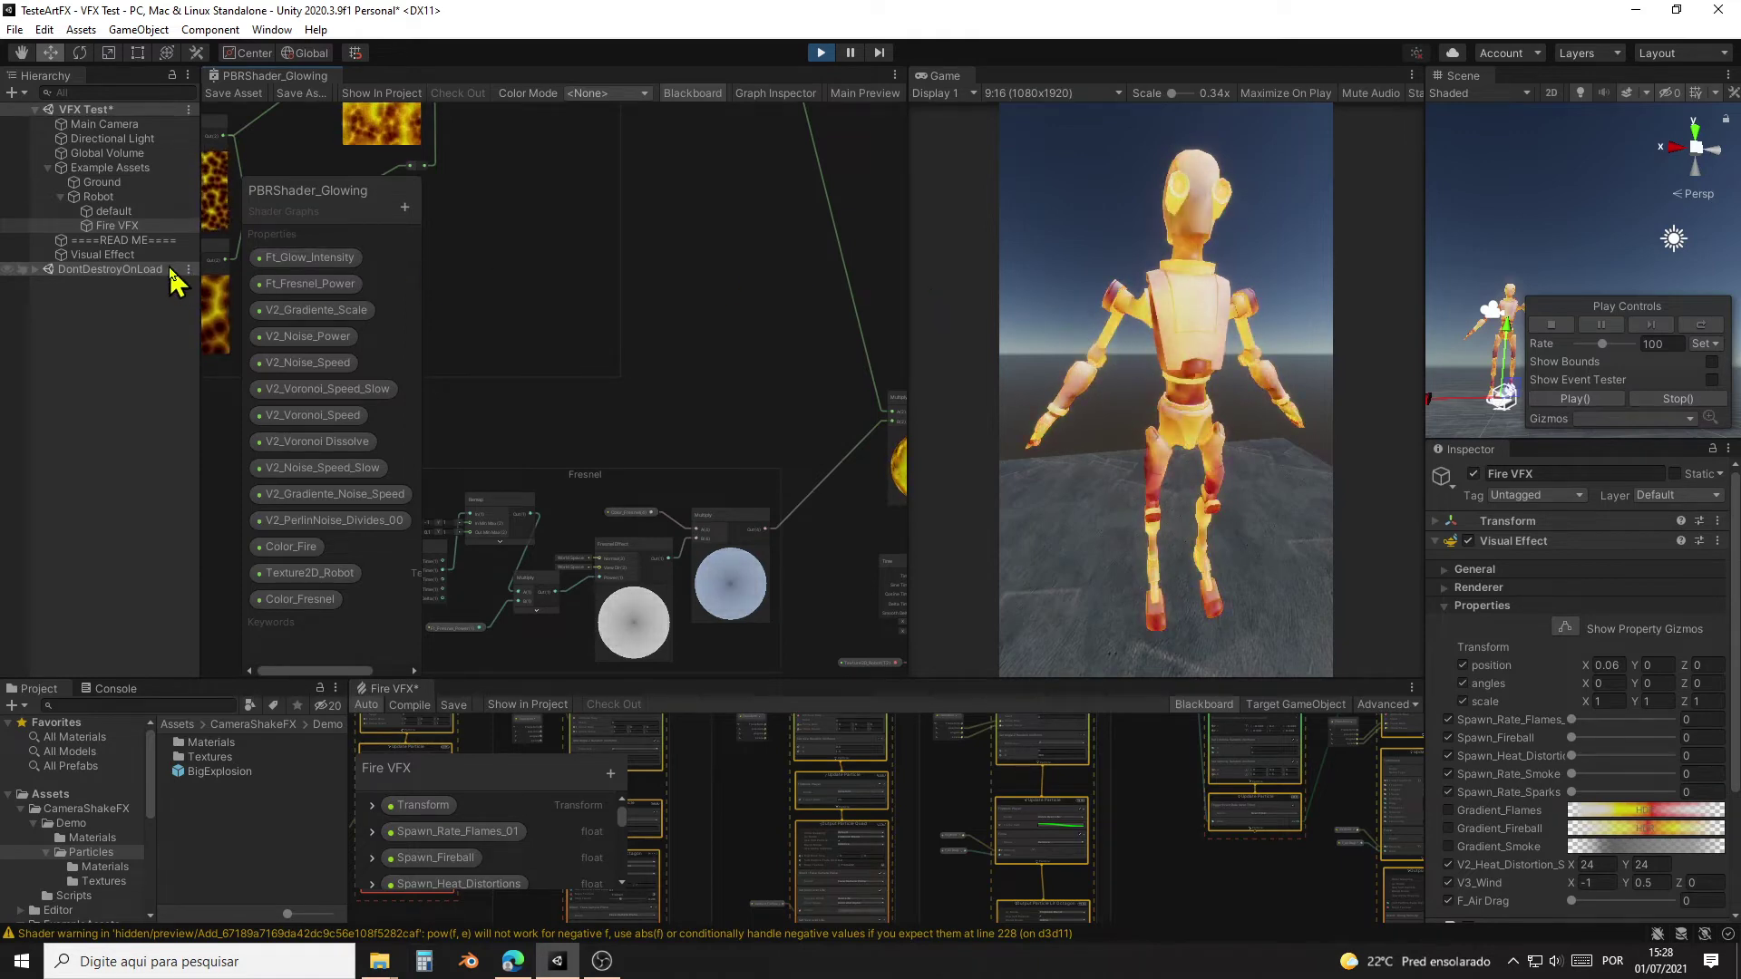
pyautogui.click(121, 214)
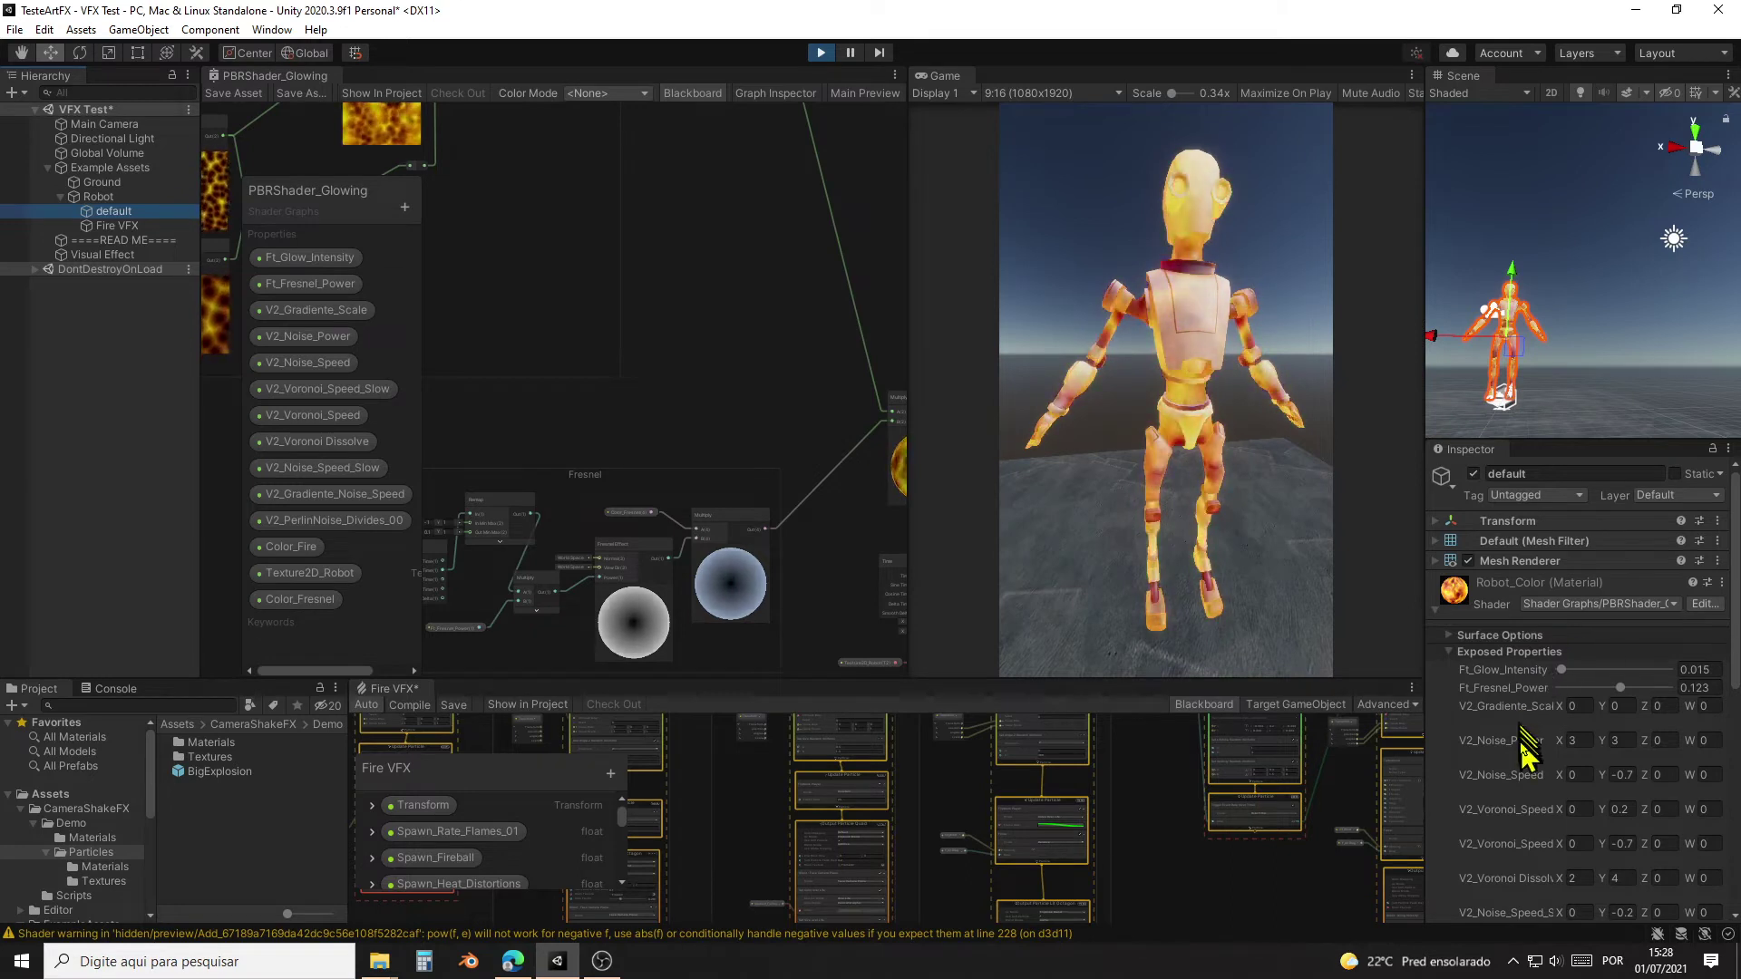
pyautogui.scroll(-5, 1527, 725)
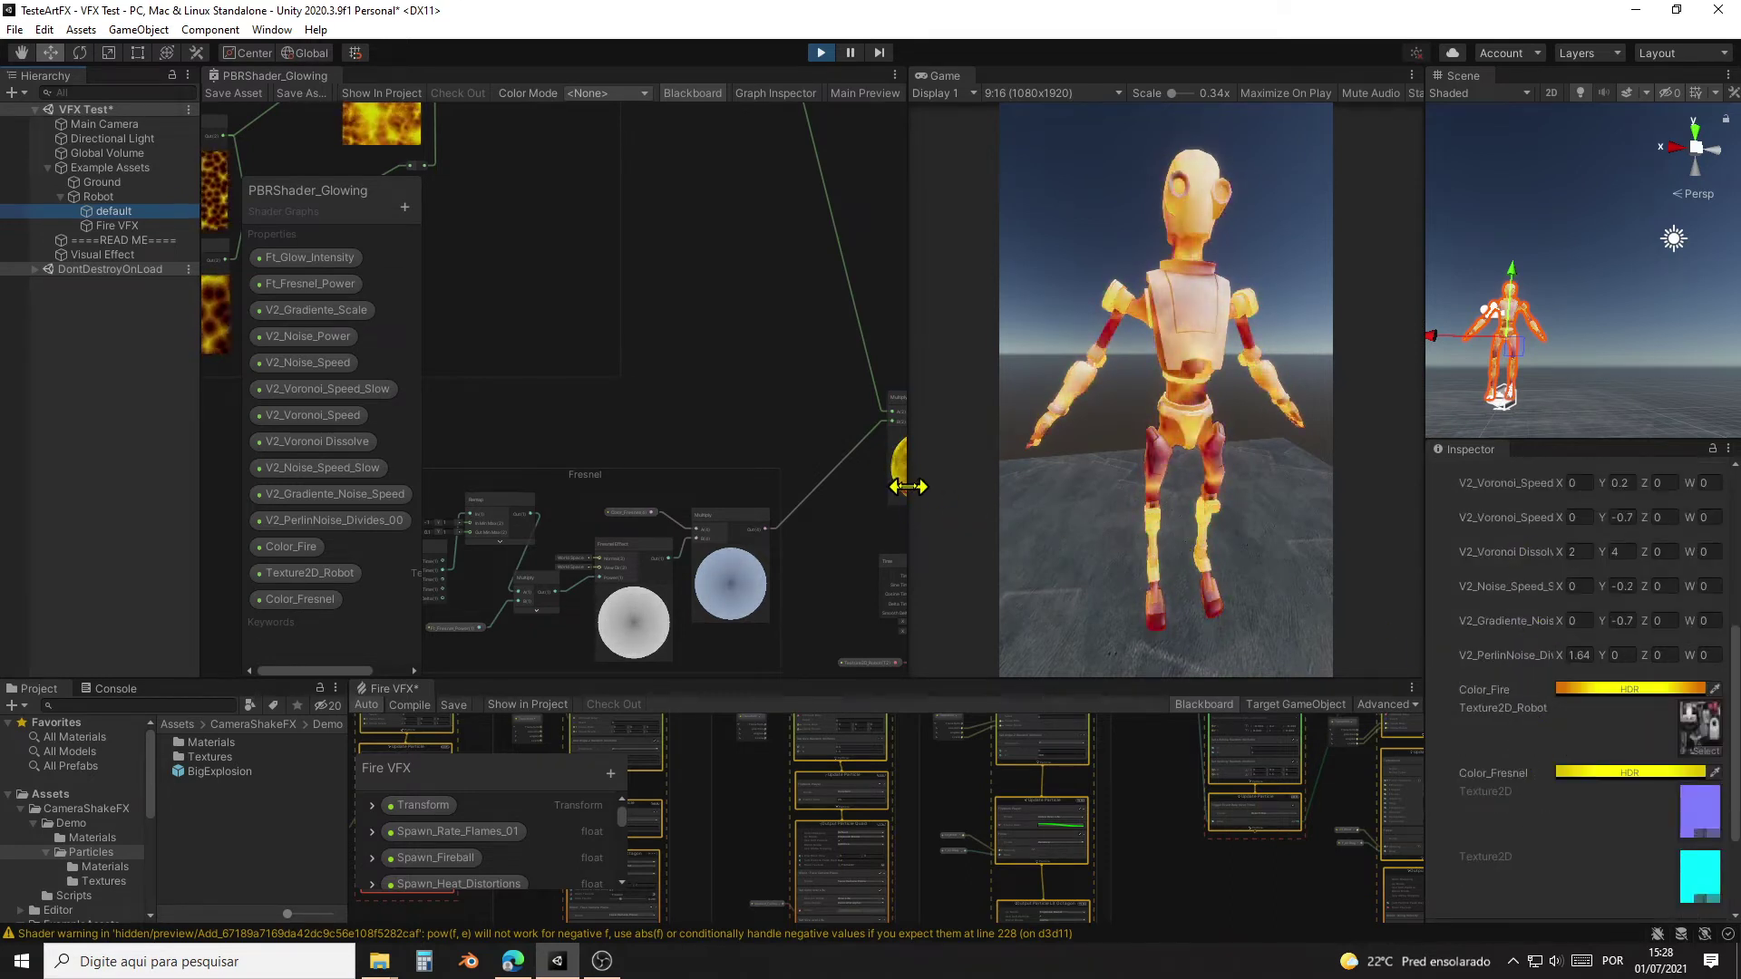
# Step: Widen the Game view and the Inspector to show the robot beside its full material property names
pyautogui.moveTo(908, 490); pyautogui.dragTo(450, 502)
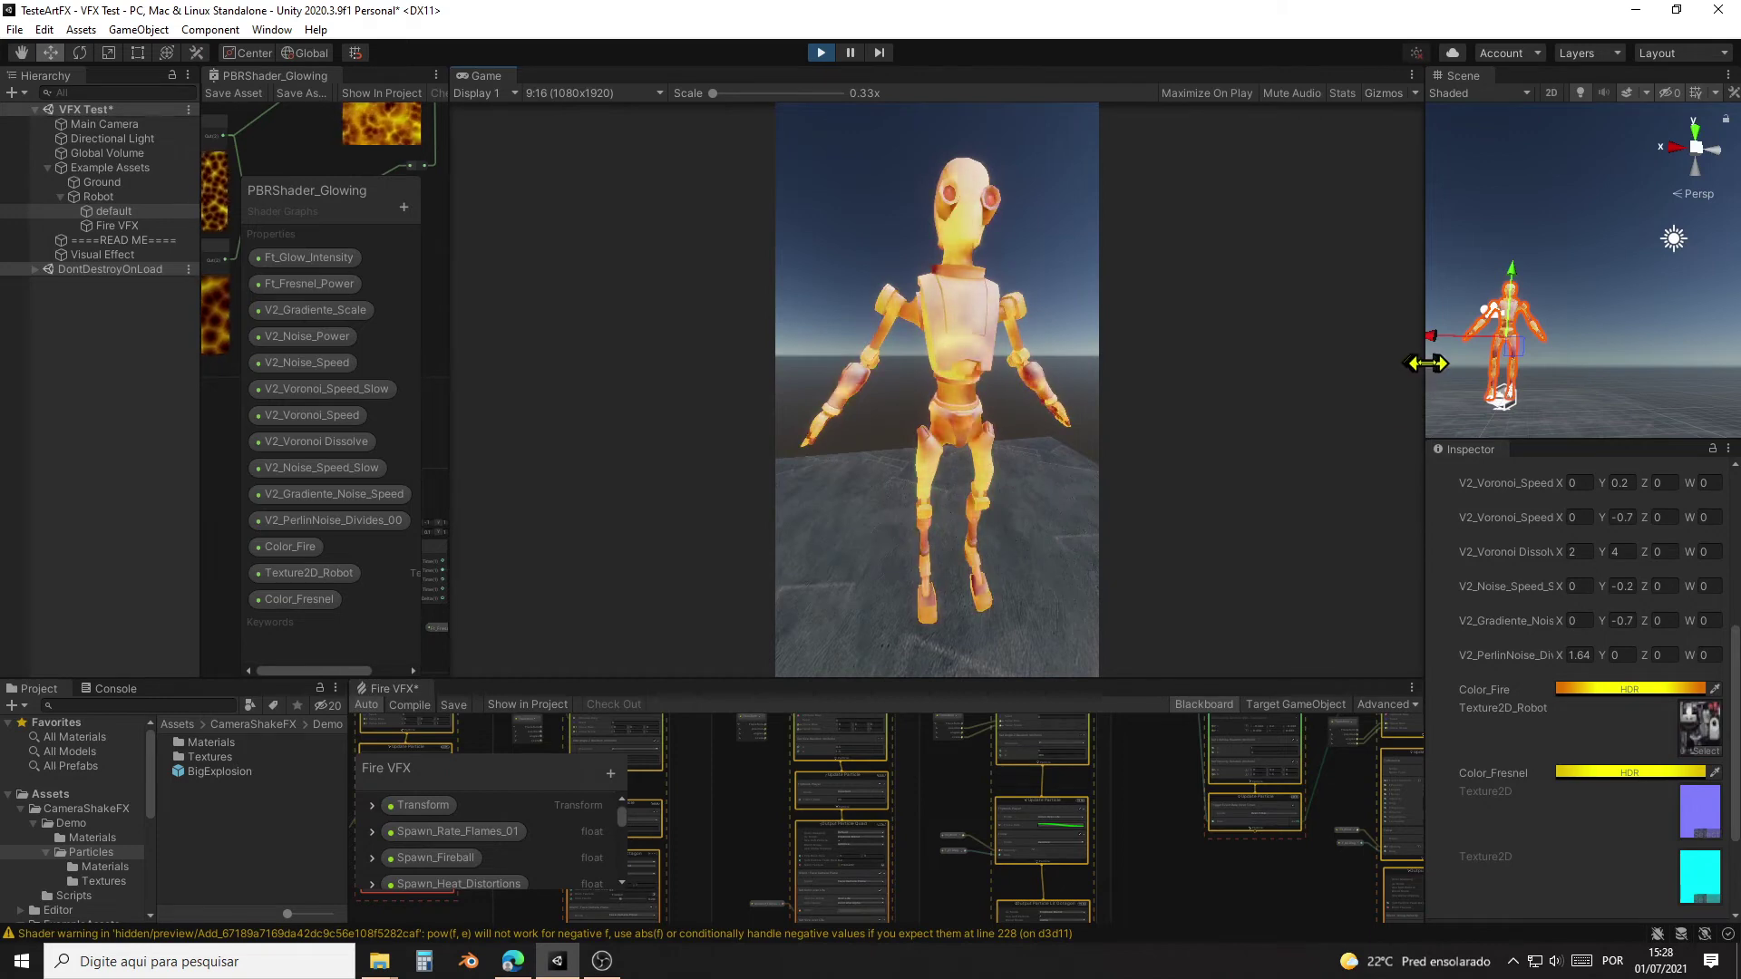
pyautogui.moveTo(1426, 361); pyautogui.dragTo(1230, 374)
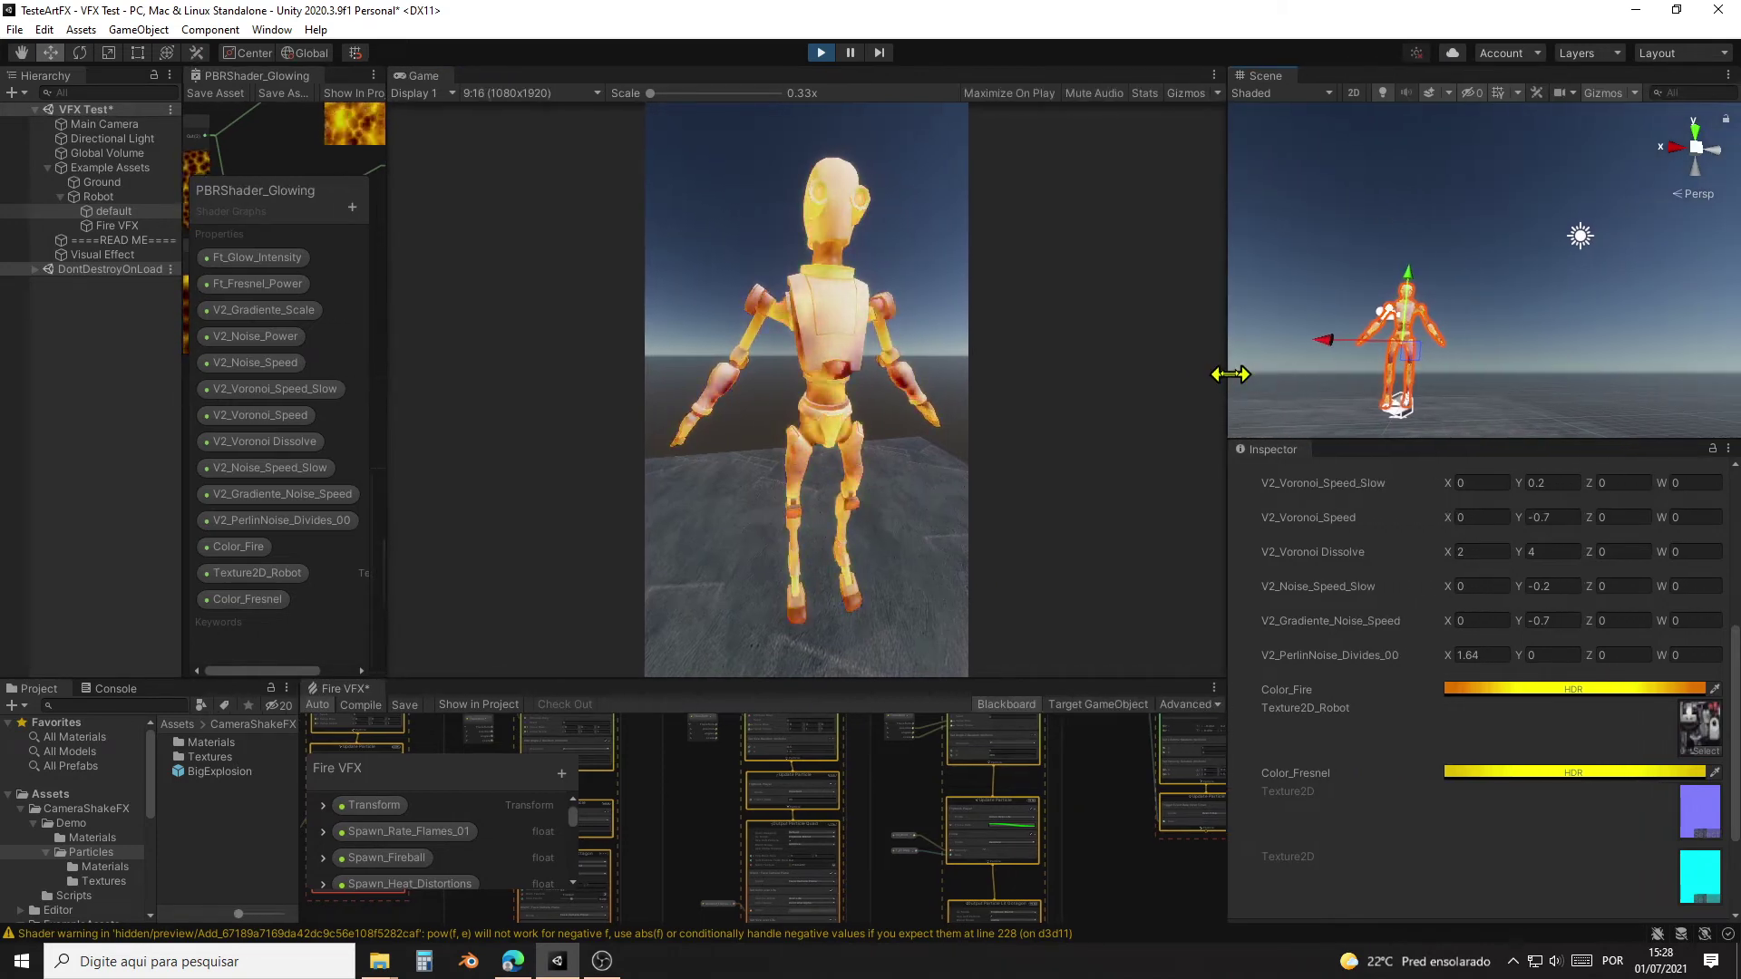
pyautogui.scroll(5, 1375, 678)
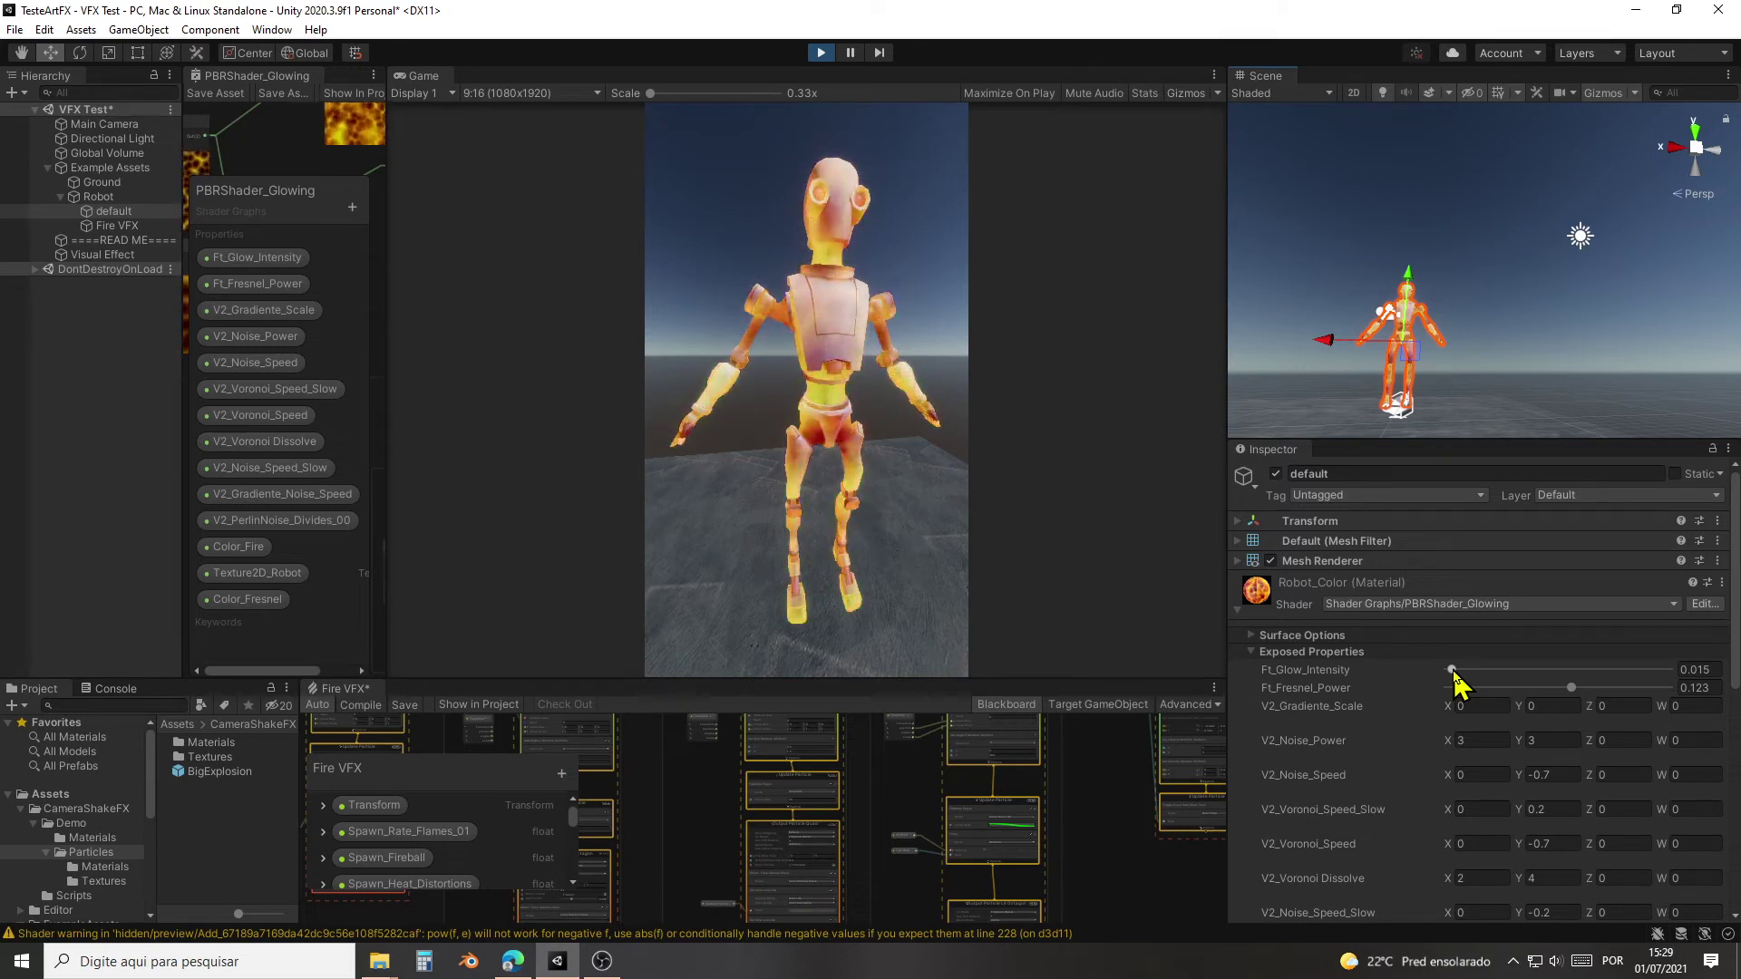
# Step: Compare the robot's glow with Ft_Glow_Intensity at 1, 0 and 0.003, and finally set it to 0.011
pyautogui.moveTo(1453, 672); pyautogui.dragTo(1717, 690)
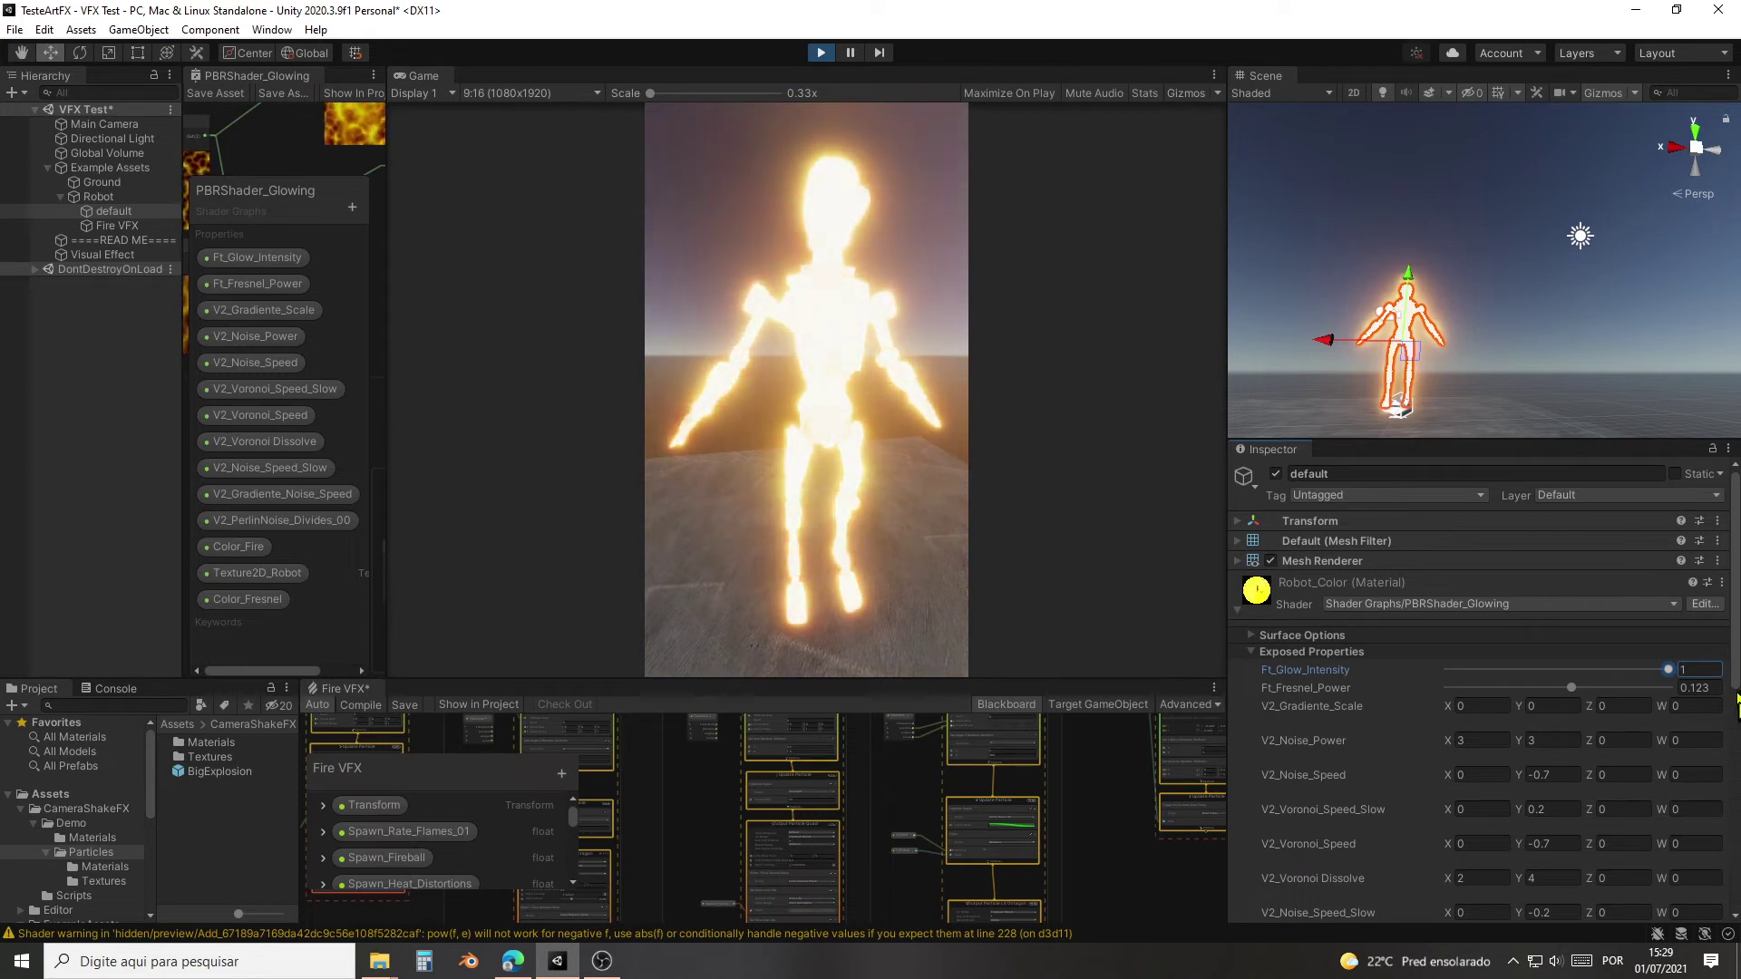
pyautogui.moveTo(1668, 680); pyautogui.dragTo(1433, 697)
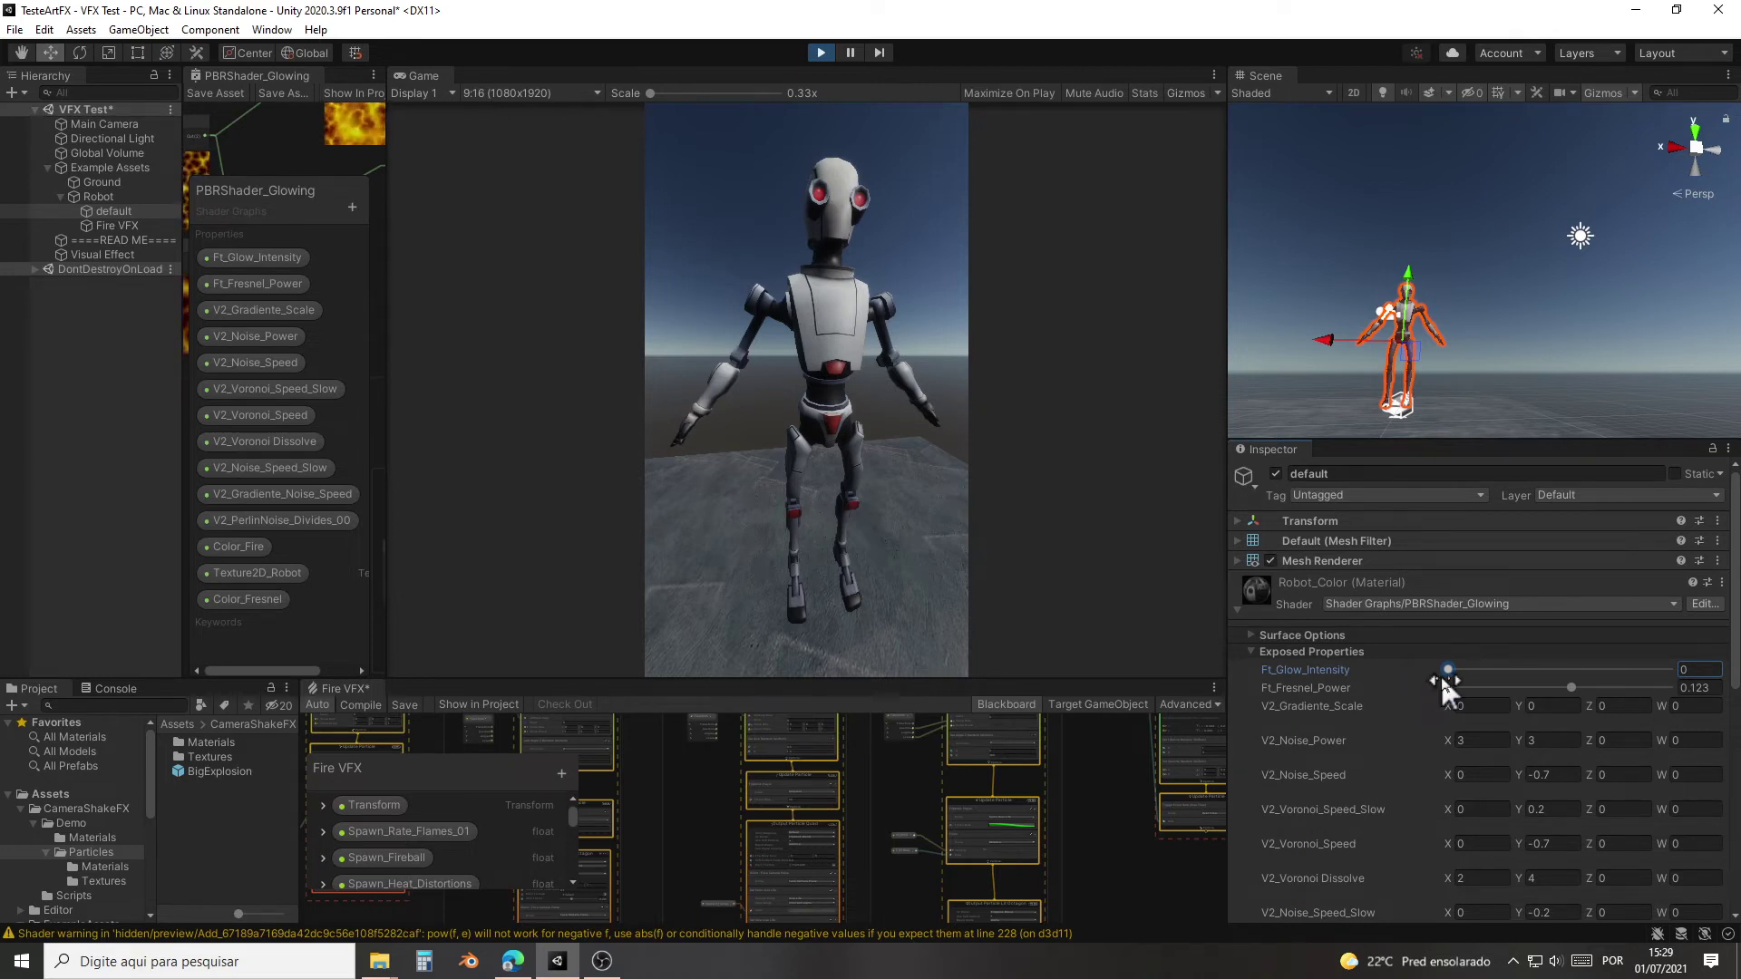
pyautogui.moveTo(1448, 671); pyautogui.dragTo(1452, 680)
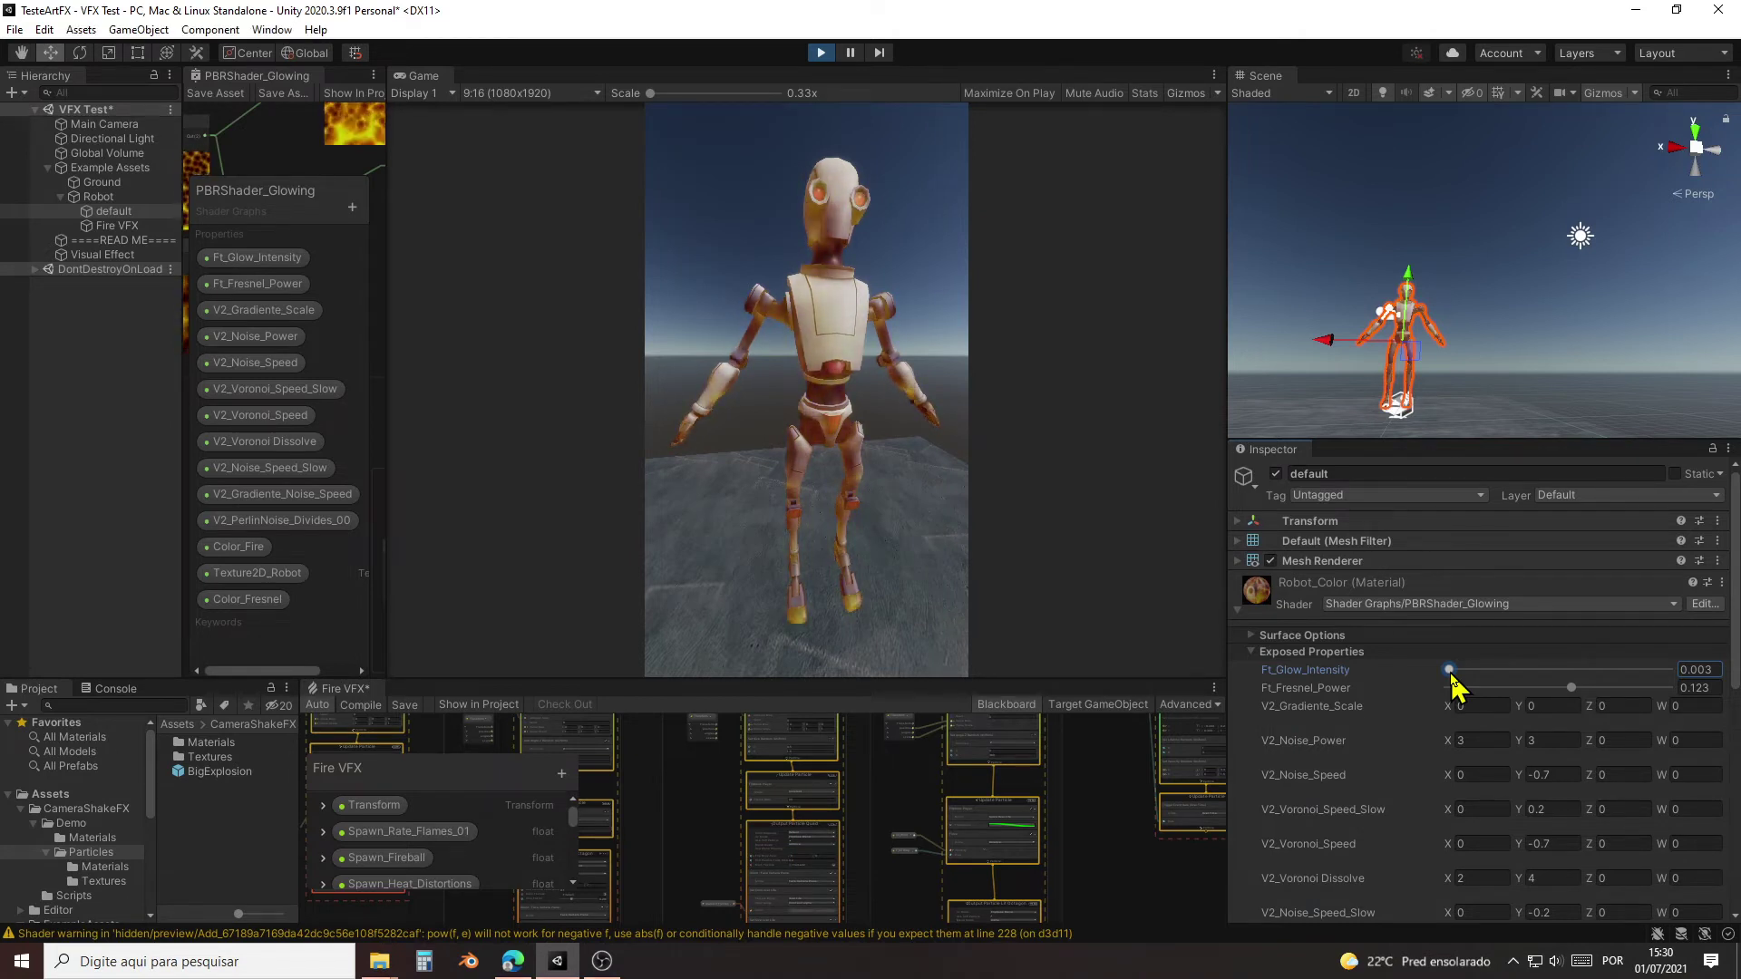
pyautogui.moveTo(1451, 676); pyautogui.dragTo(1450, 677)
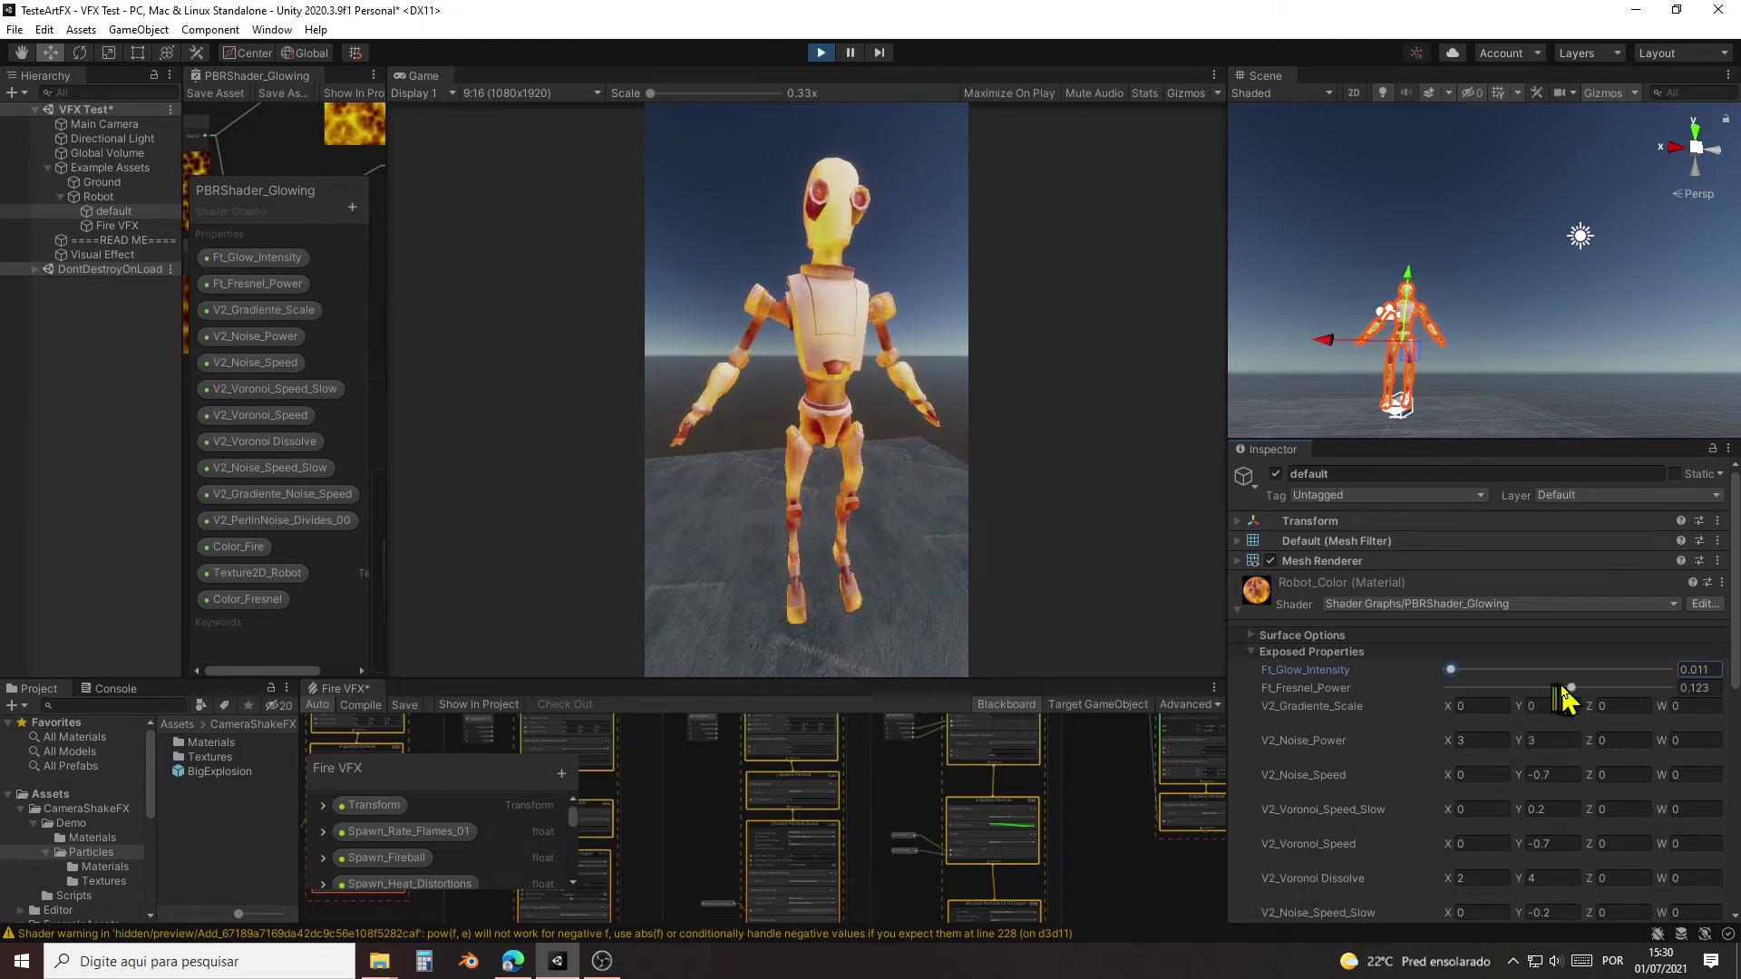
# Step: Lower the robot material's Ft_Fresnel_Power to 0.074 and finally to -0.108
pyautogui.moveTo(1572, 689)
pyautogui.mouseDown()
pyautogui.moveTo(1490, 693)
pyautogui.moveTo(1566, 700)
pyautogui.mouseUp()
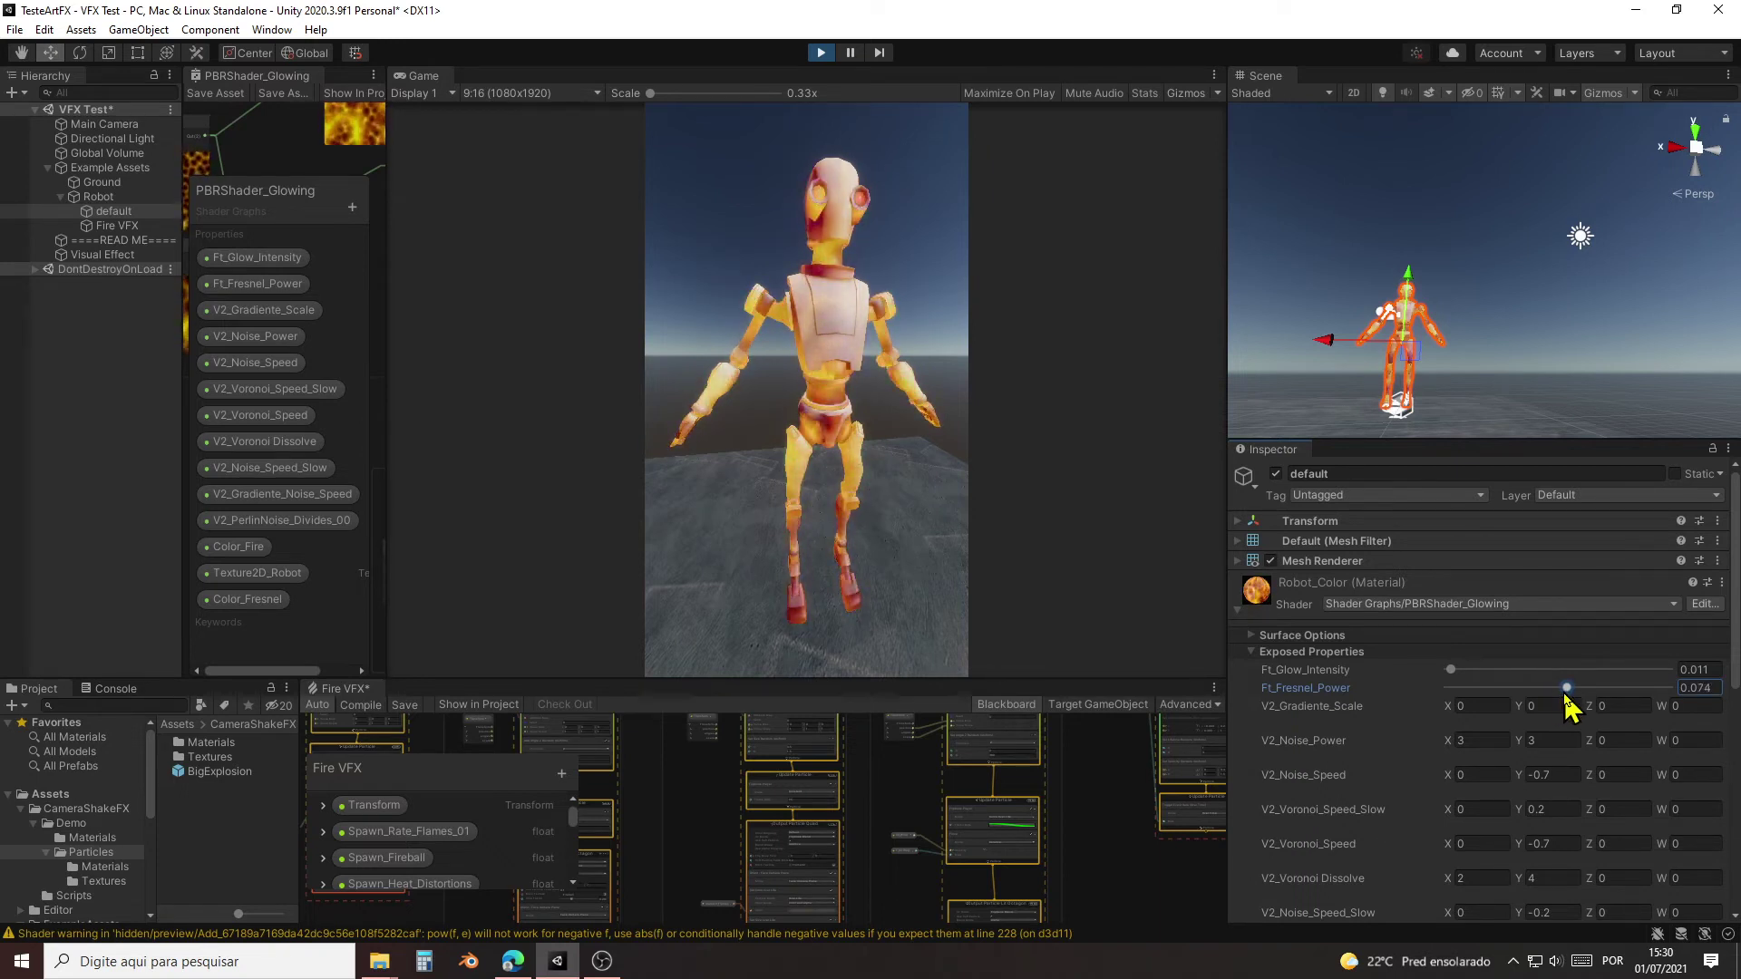
pyautogui.moveTo(1567, 696); pyautogui.dragTo(1544, 694)
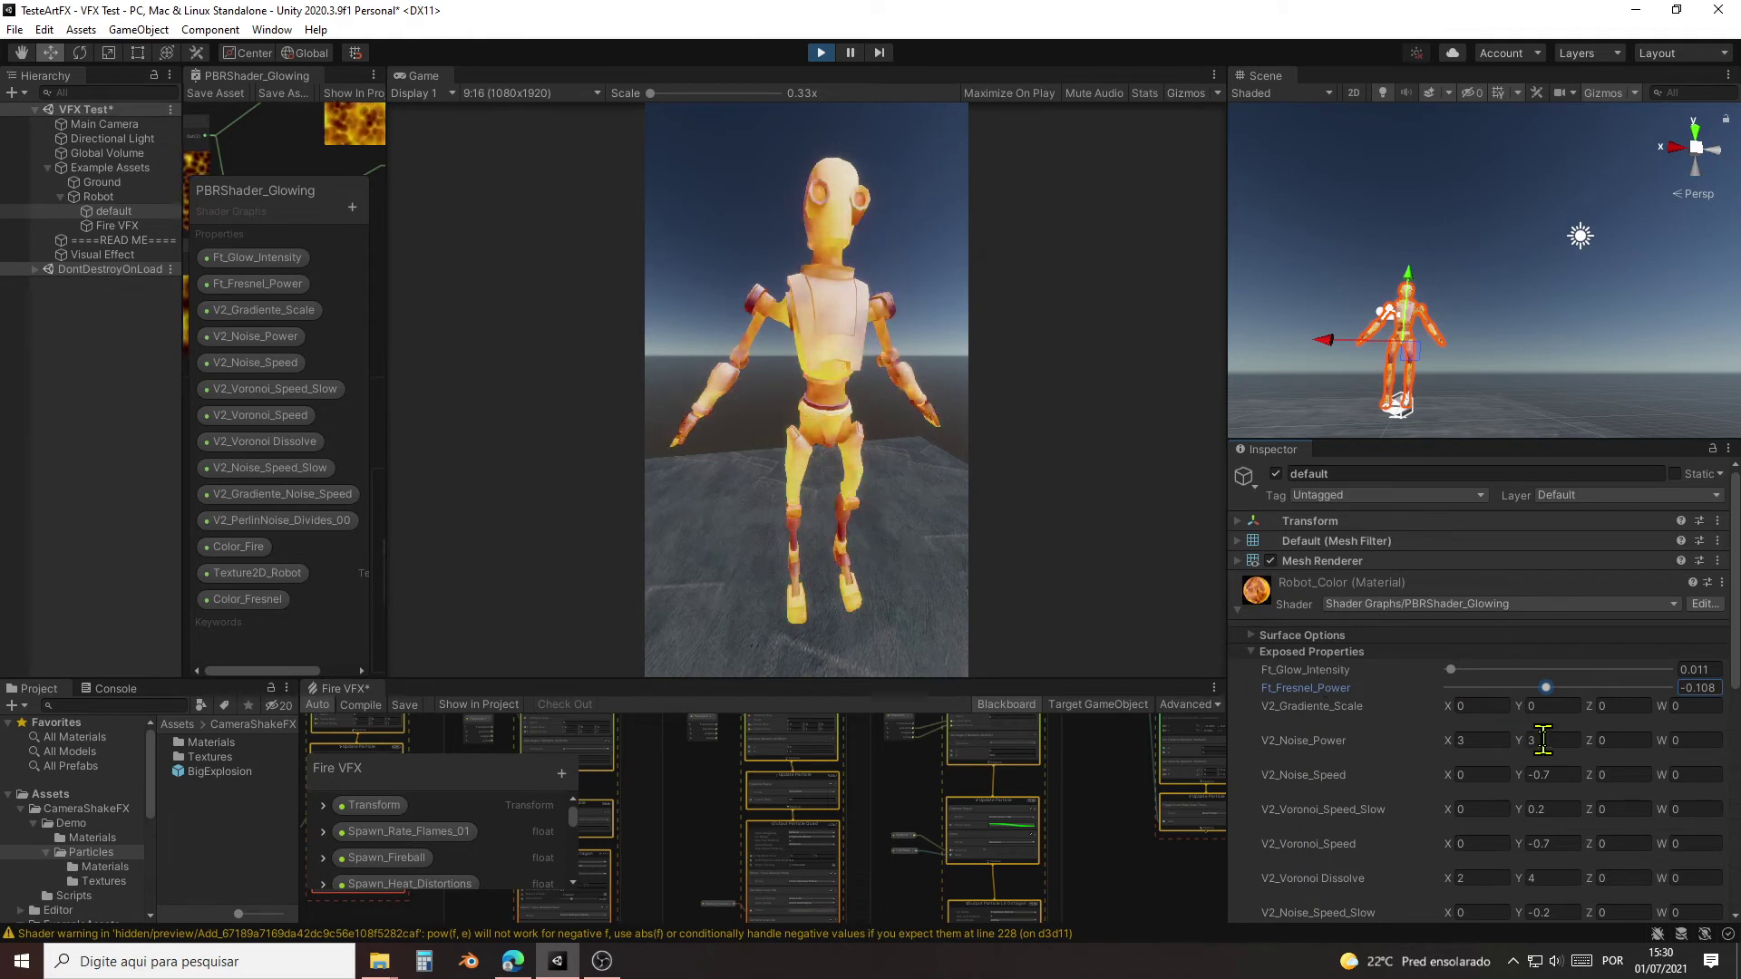
# Step: Try the robot material's V2_Voronoi Dissolve at X 1 and Y 1
pyautogui.scroll(-3, 1397, 718)
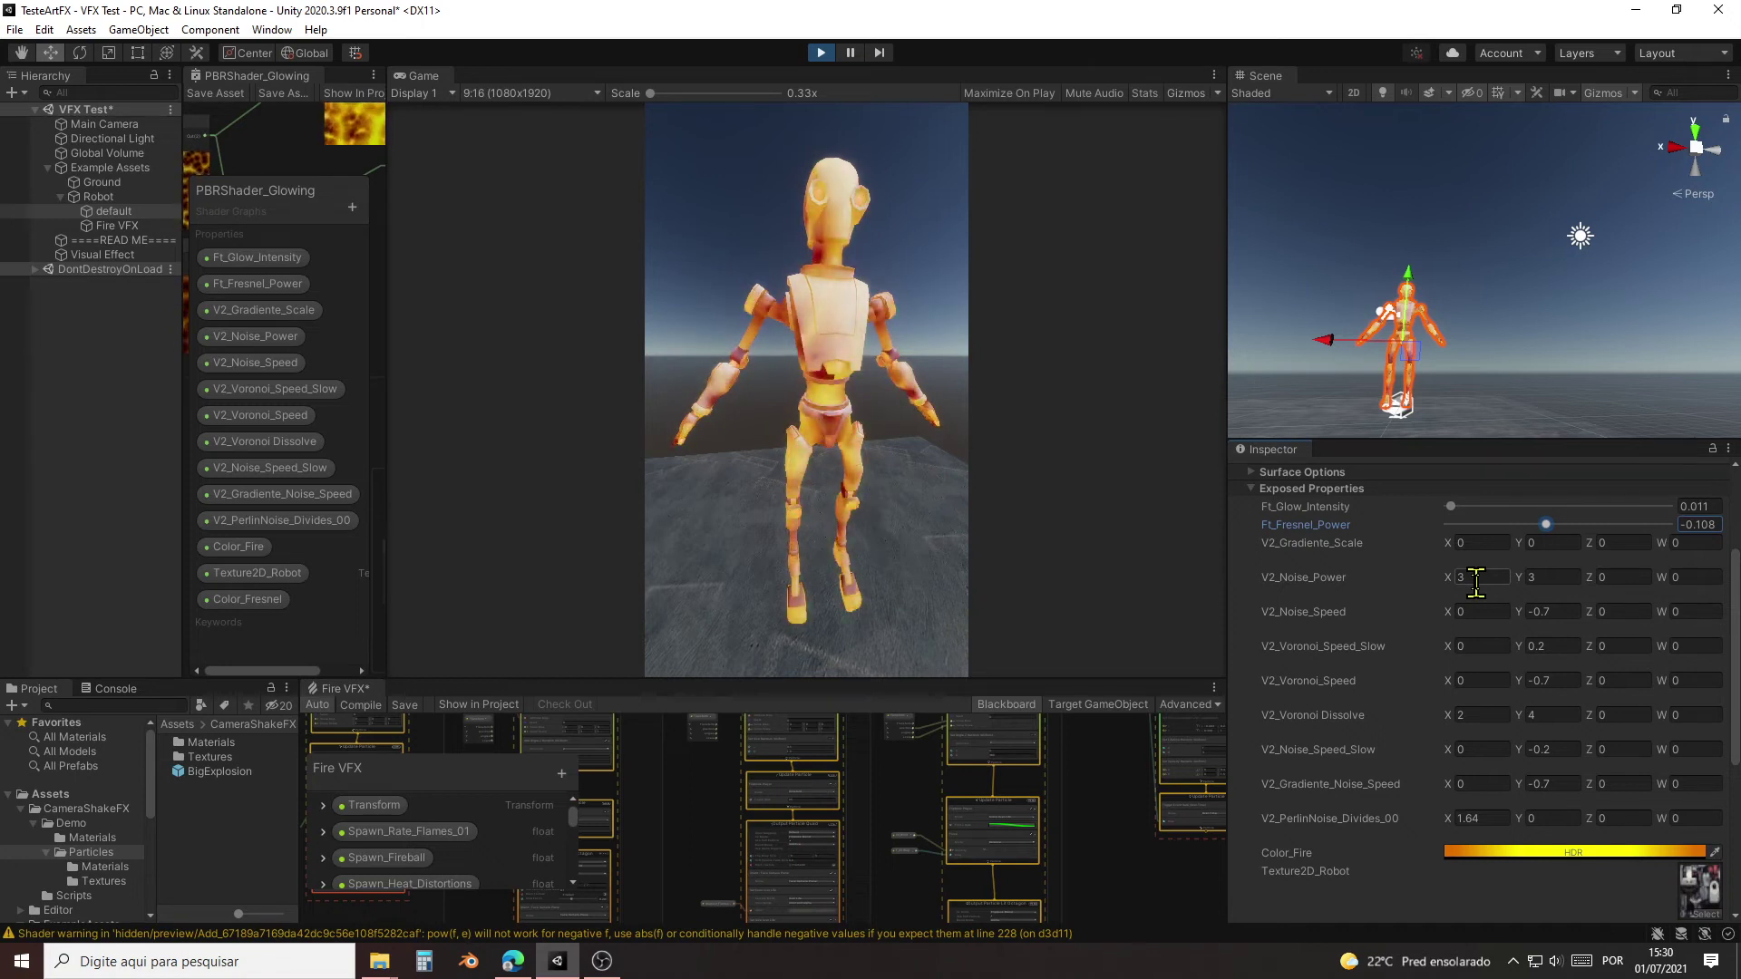
pyautogui.click(1554, 614)
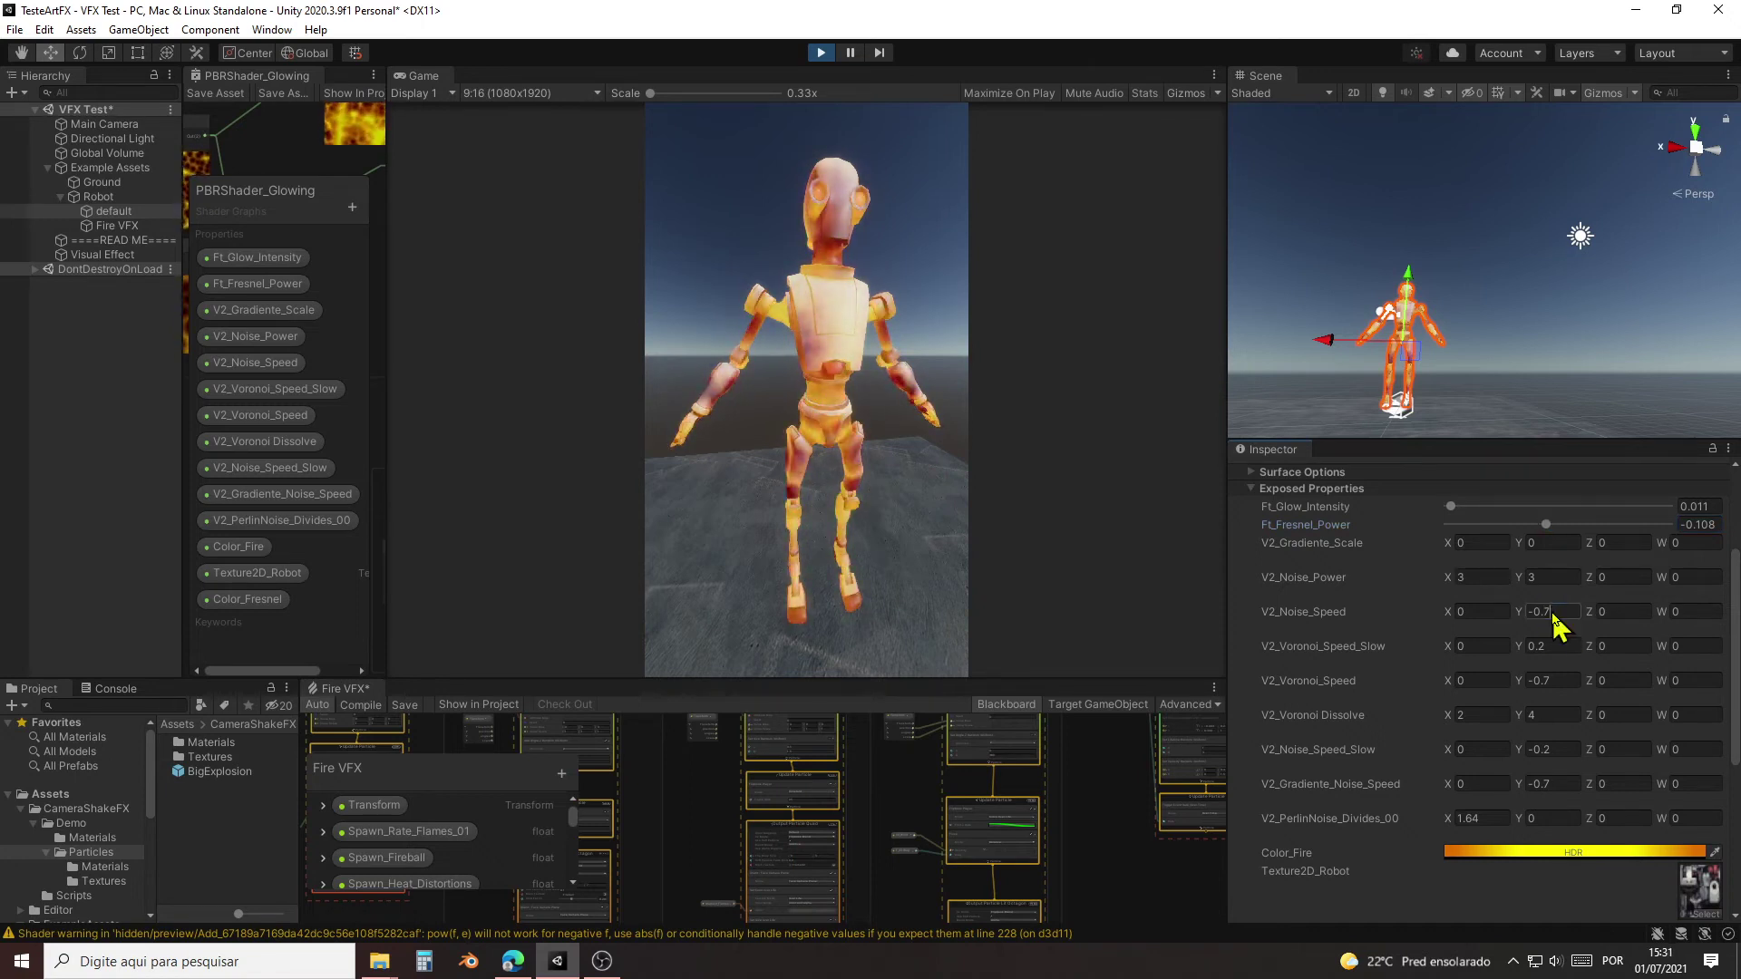
pyautogui.doubleClick(1553, 612)
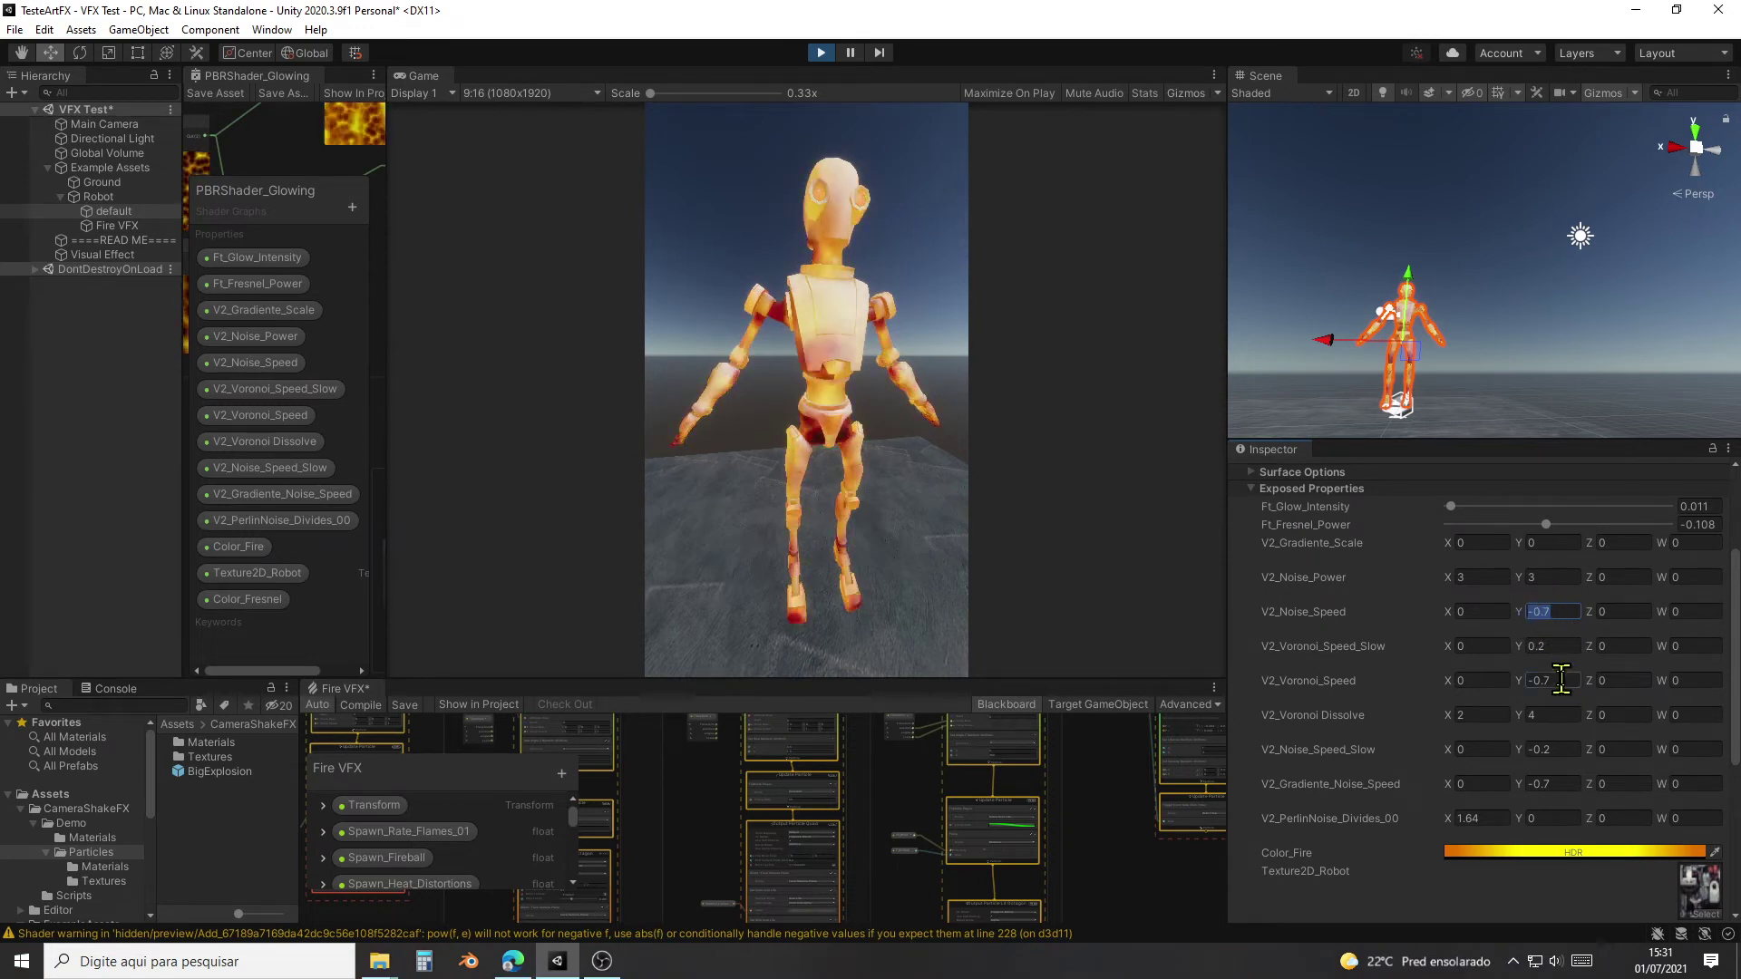
pyautogui.click(1554, 716)
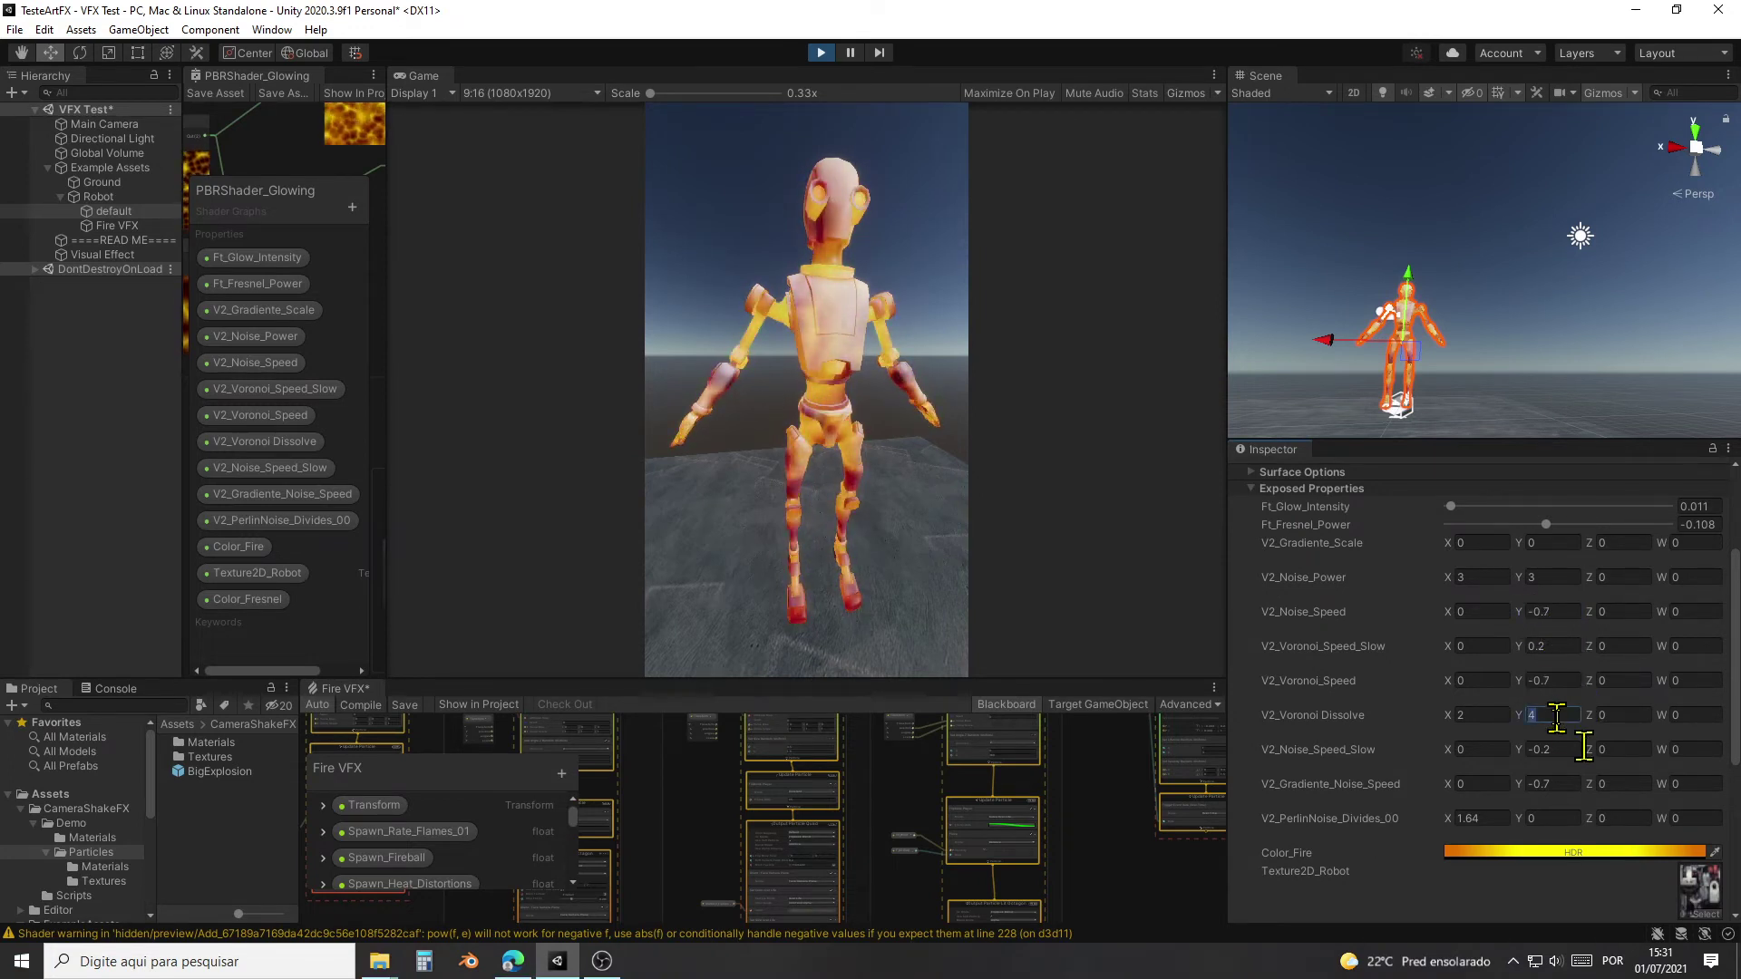
pyautogui.write('1')
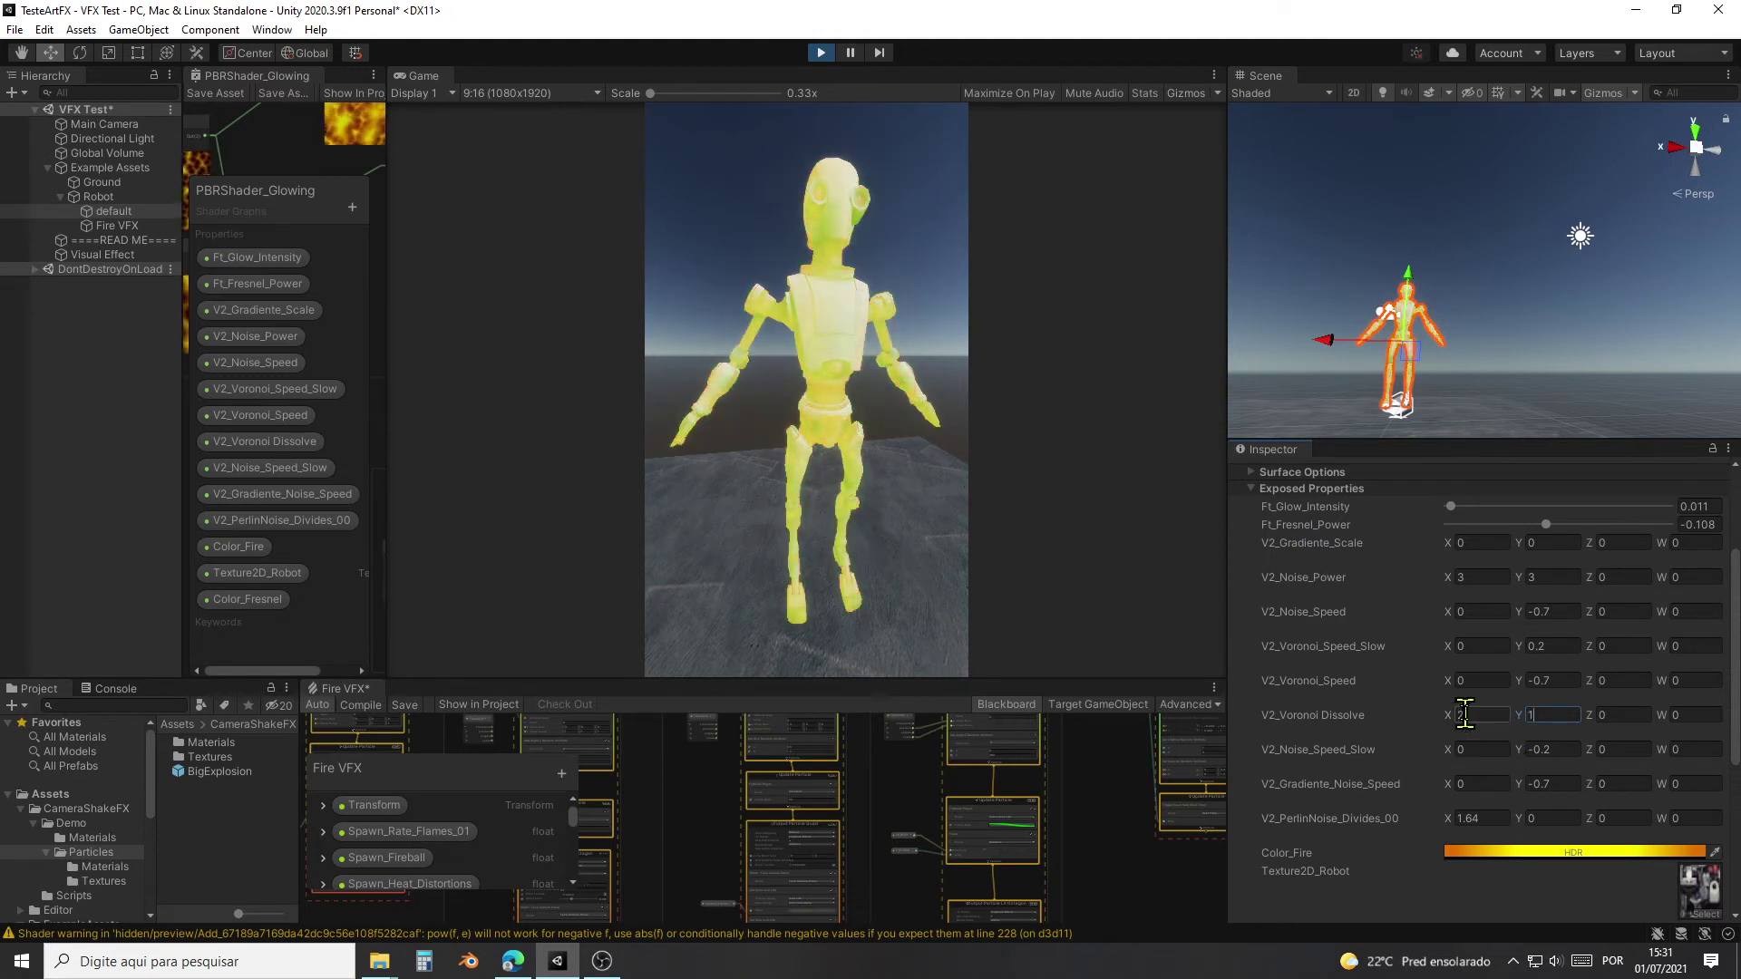
pyautogui.click(1465, 715)
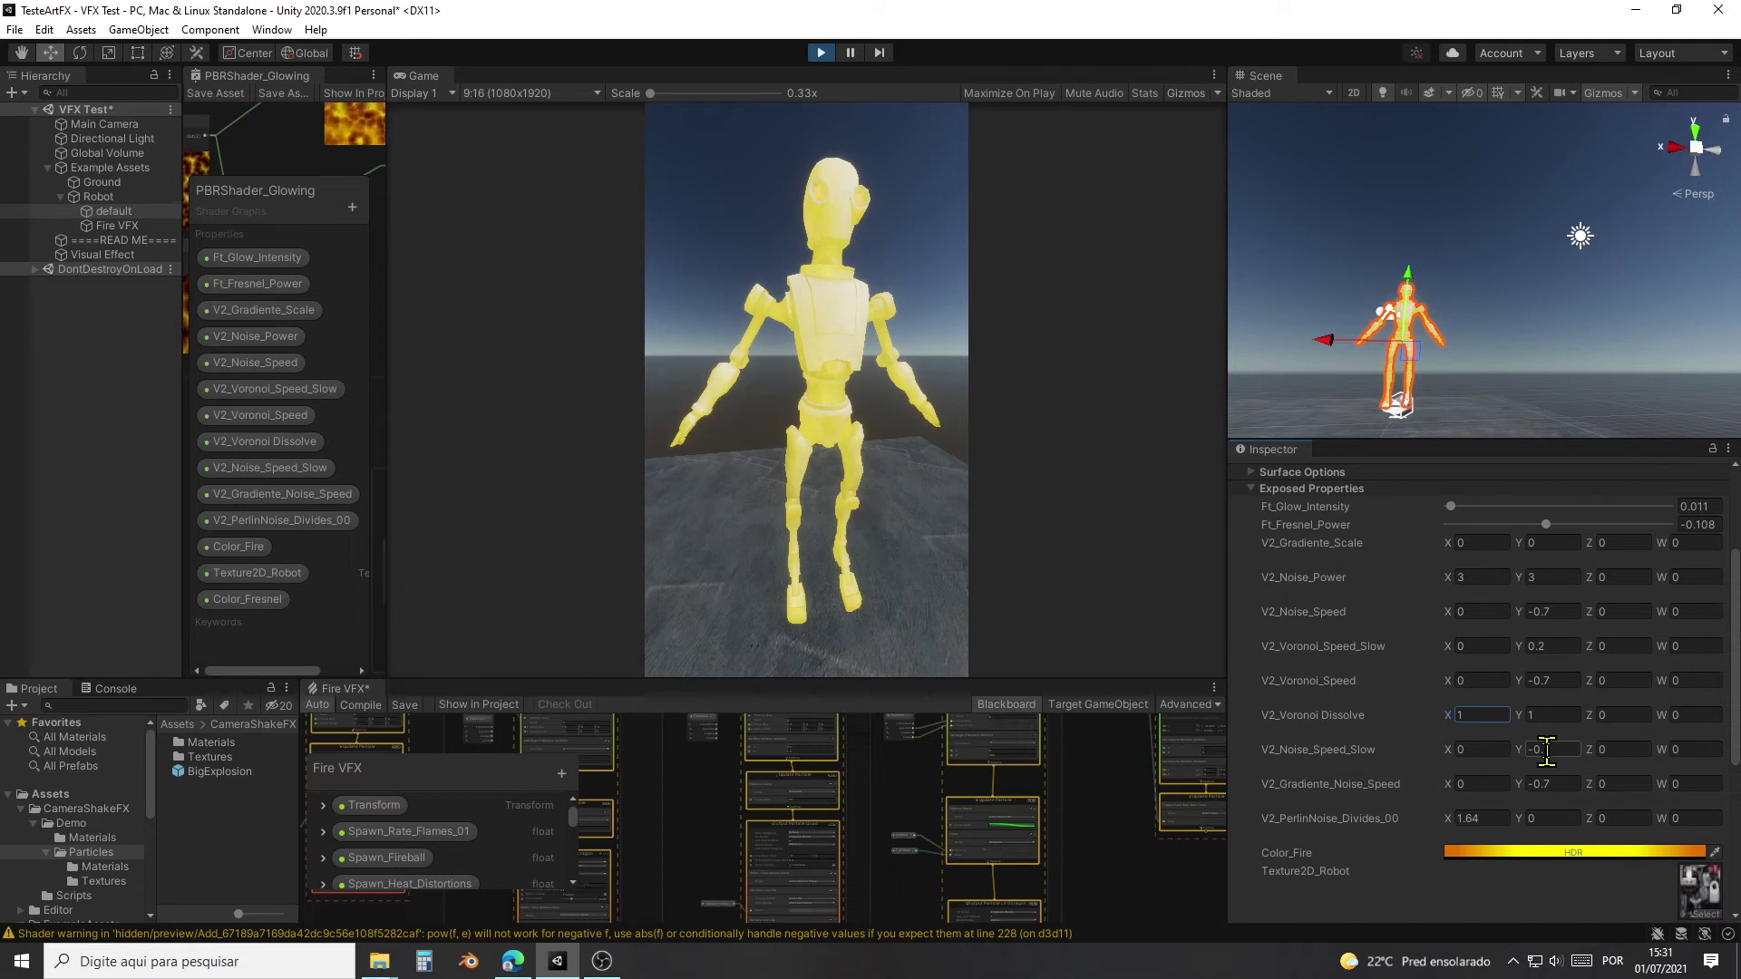
# Step: Set the robot material's V2_Voronoi Dissolve to X 4 and Y 6
pyautogui.click(1546, 716)
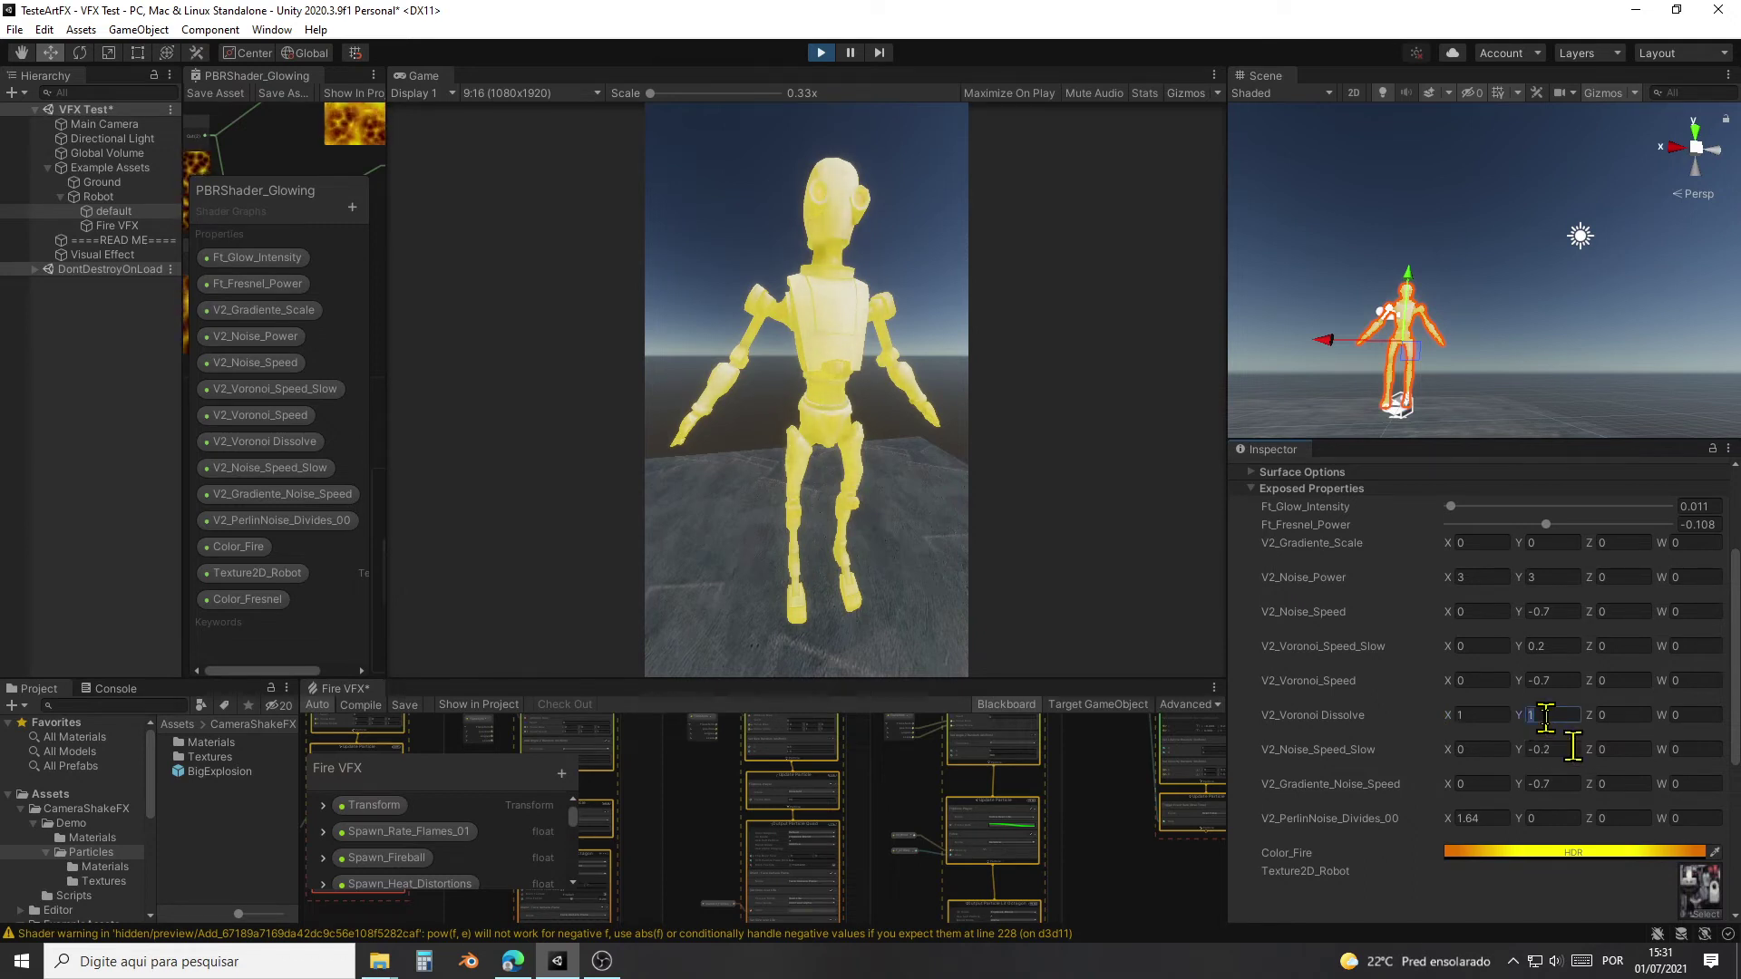
pyautogui.write('6')
pyautogui.click(1477, 715)
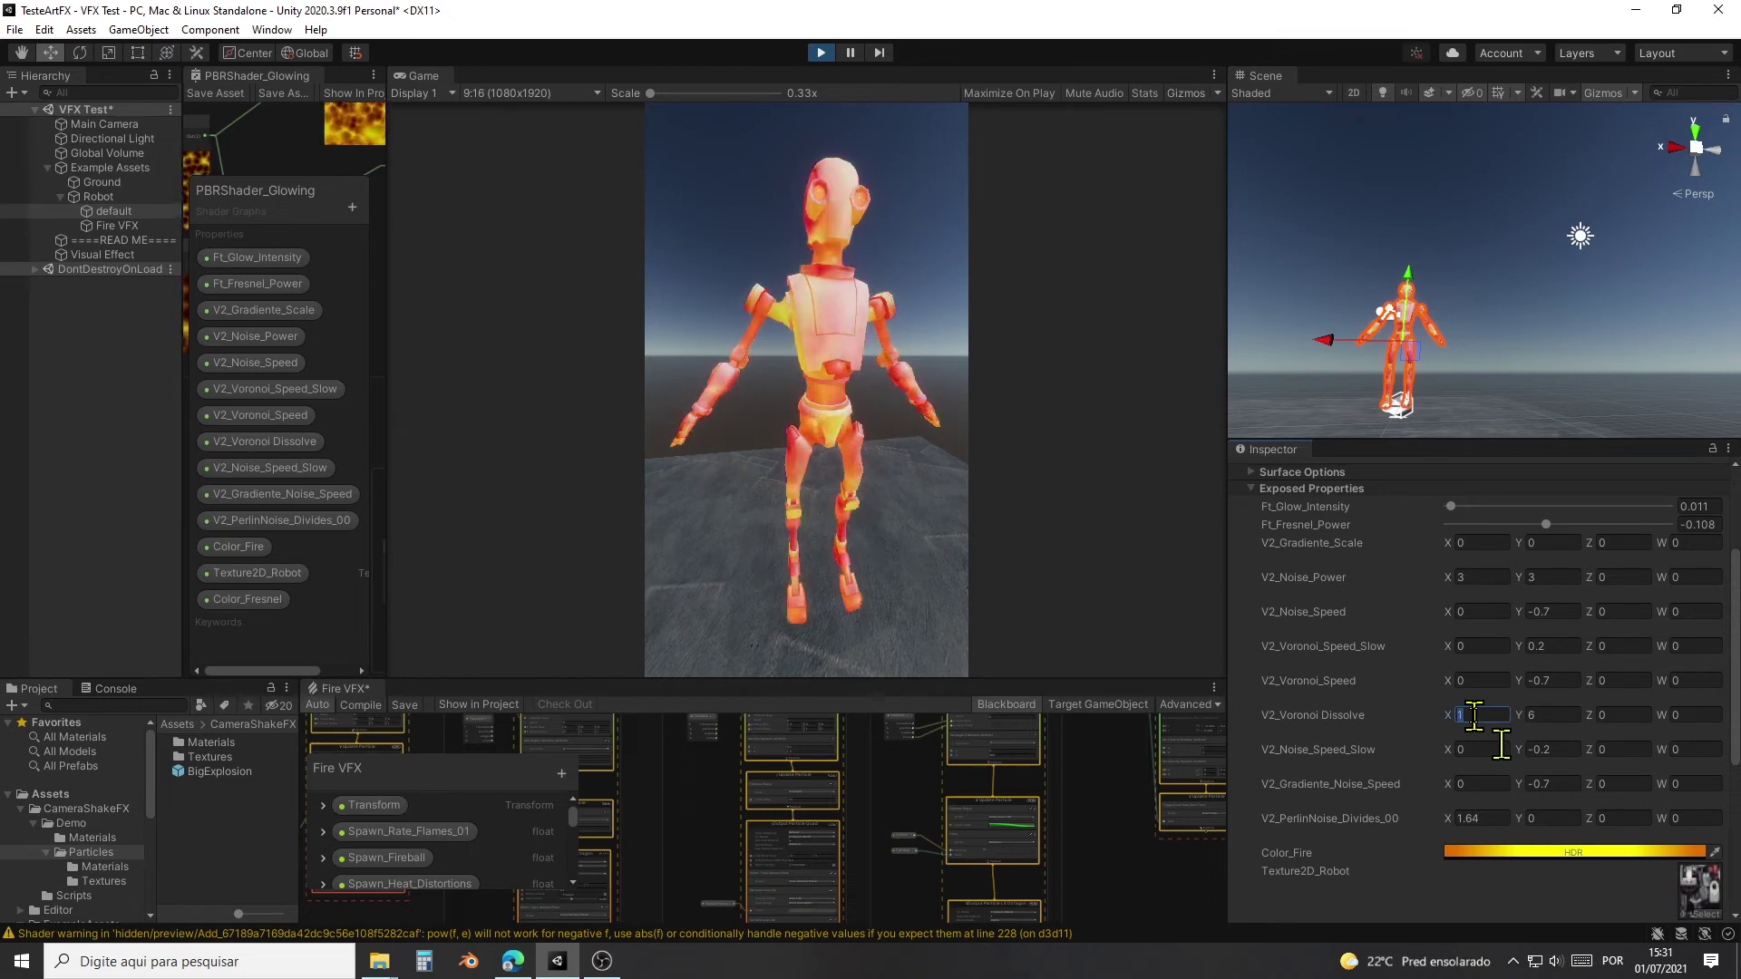
pyautogui.write('4')
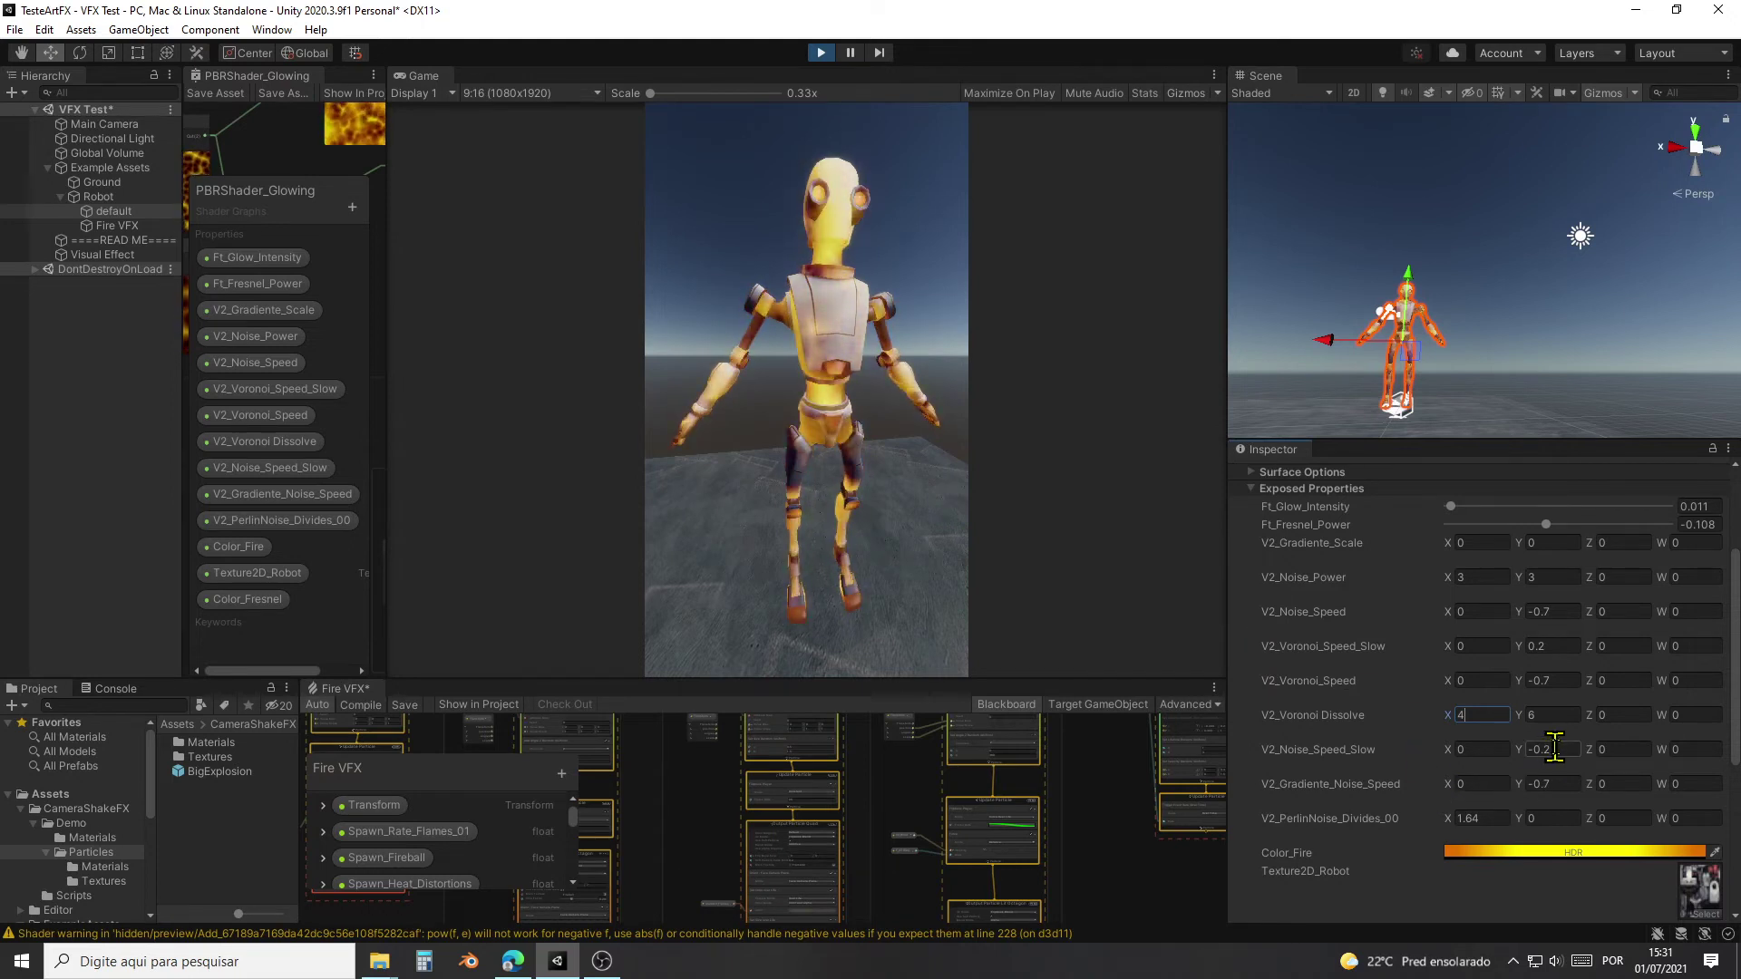
# Step: Set V2_Noise_Speed_Slow Y to 1 and V2_Noise_Power to X 1 and Y 1
pyautogui.click(1553, 749)
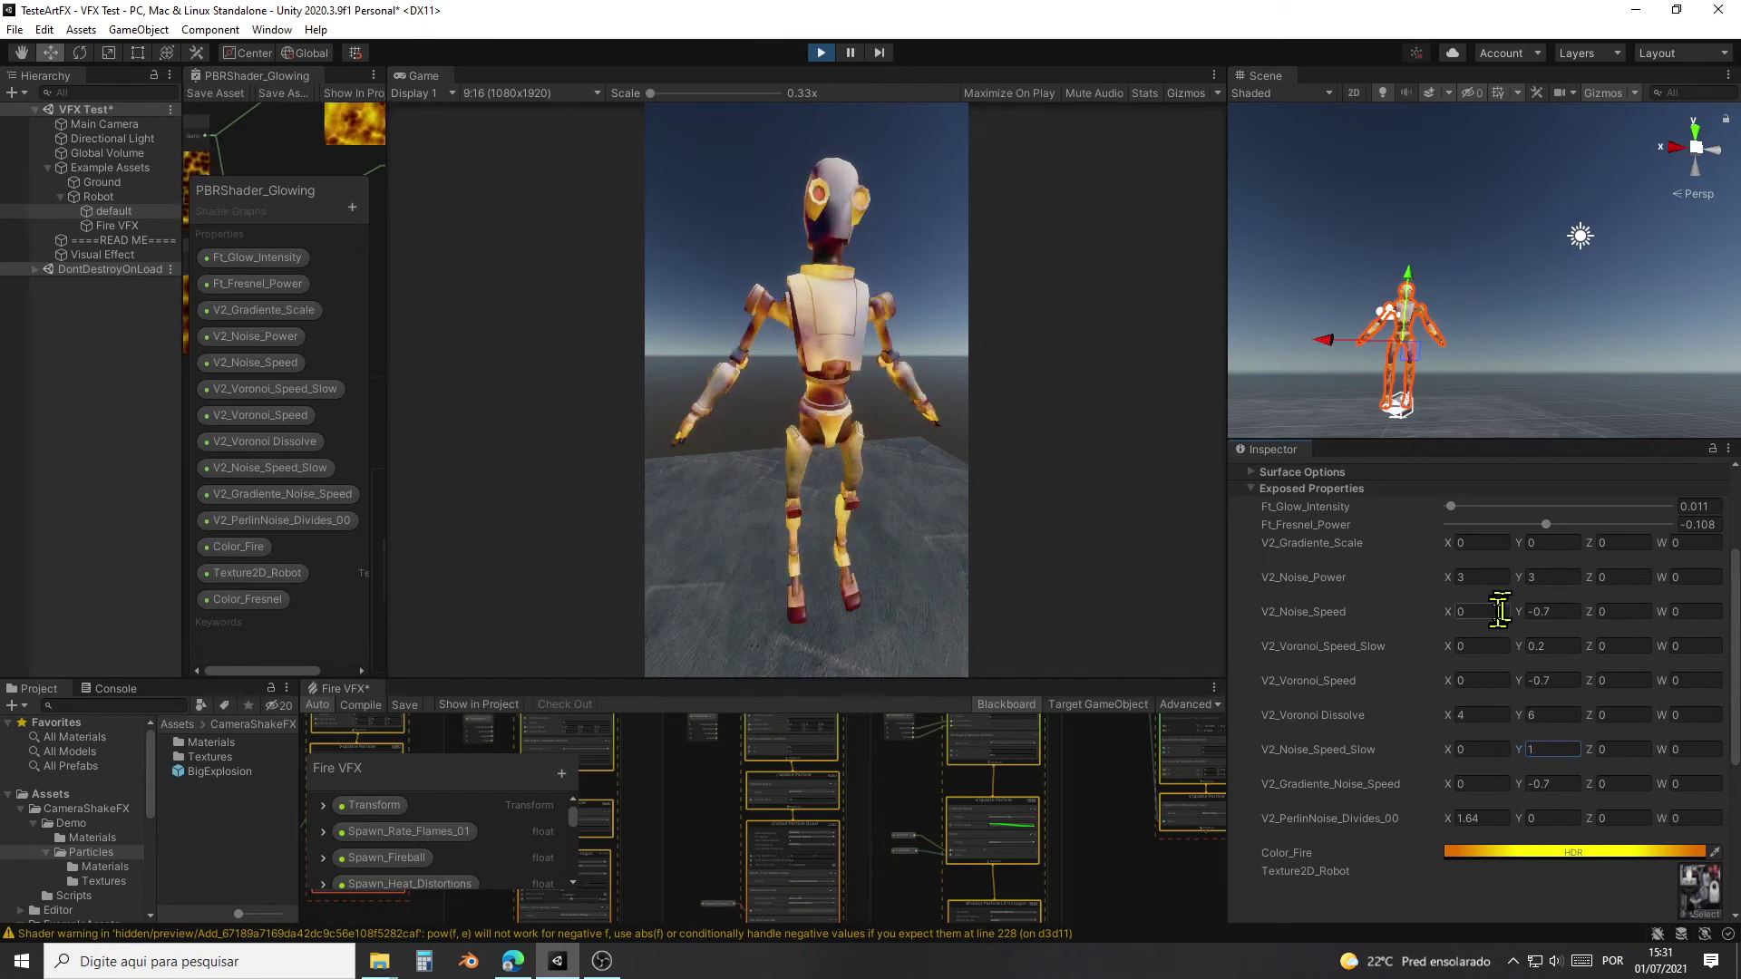
pyautogui.click(1480, 577)
pyautogui.write('1')
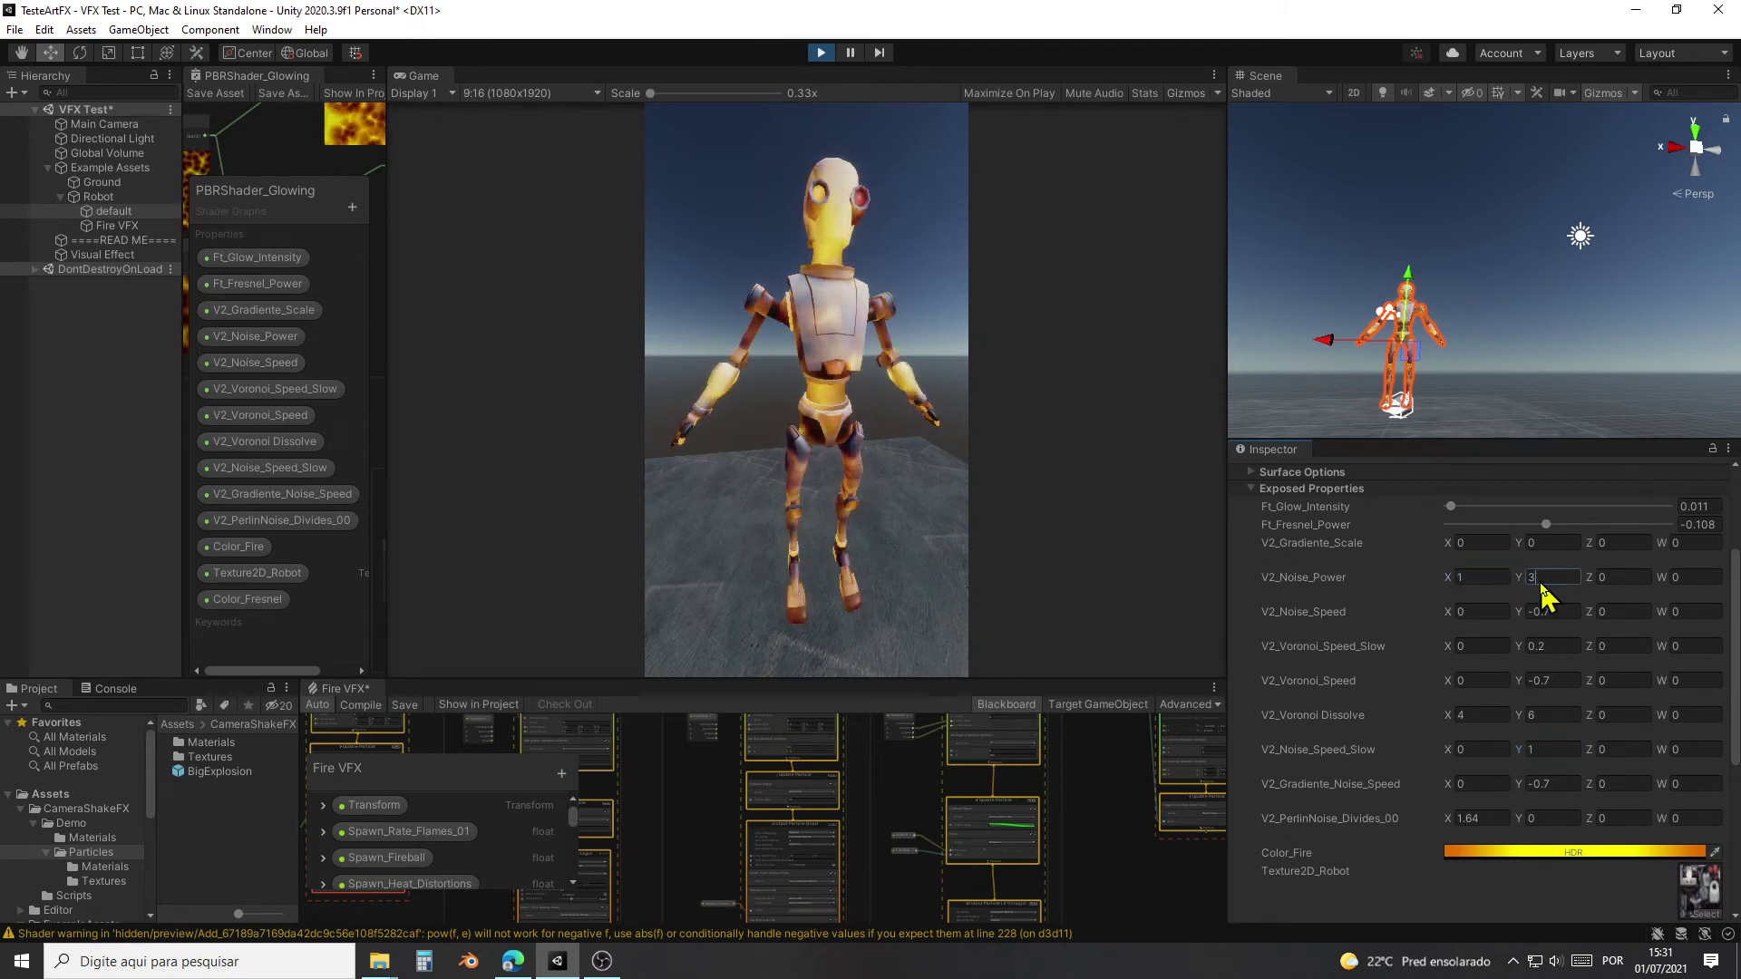
pyautogui.press('Tab')
pyautogui.write('1')
# Step: Slow the material's animation by setting V2_Noise_Speed Y to -0.2 and V2_Voronoi_Speed Y to -0.1
pyautogui.click(1559, 614)
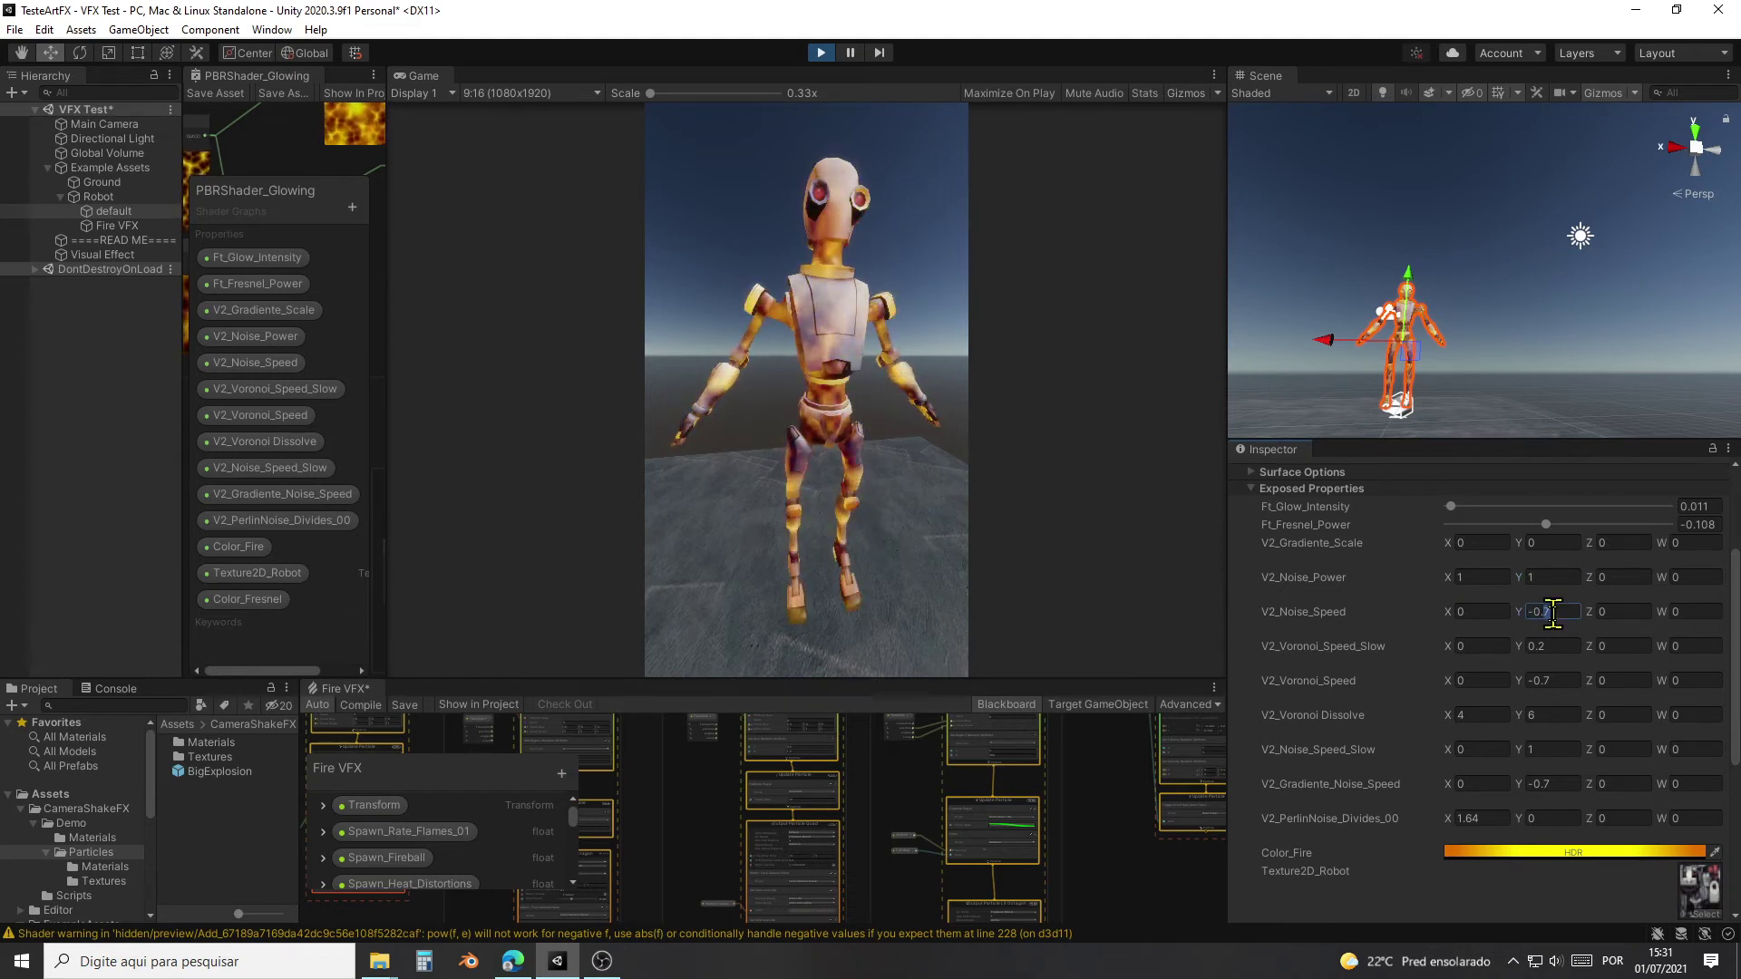
pyautogui.write('-0.2')
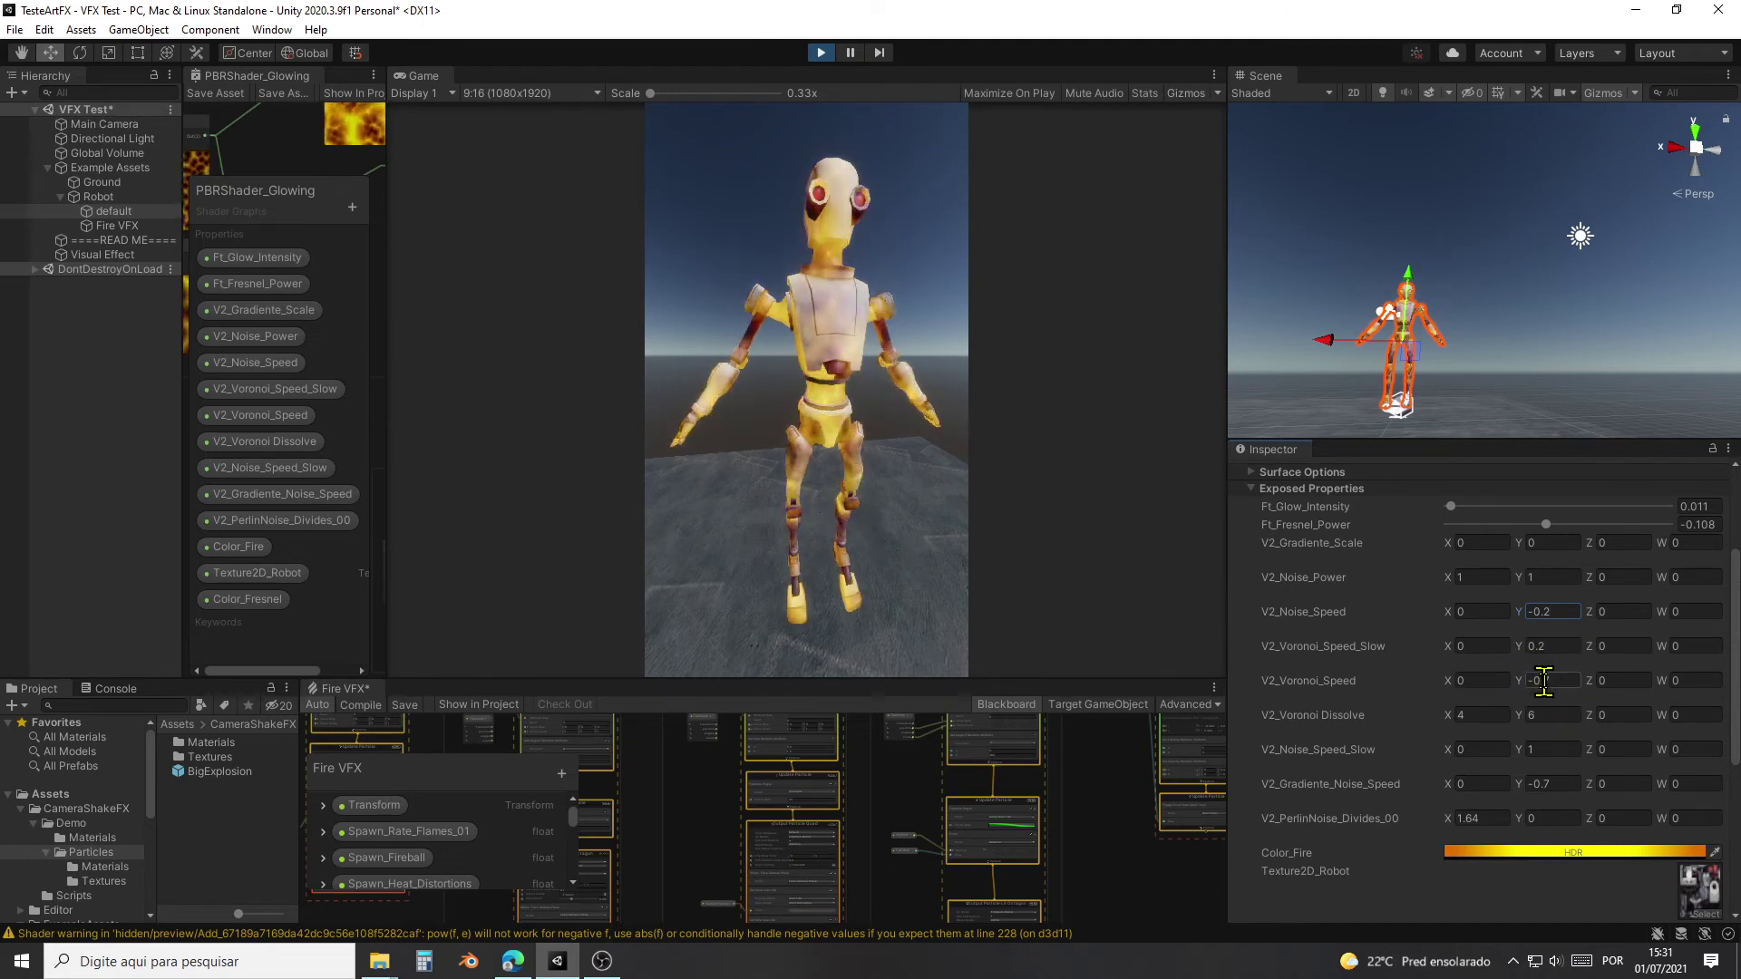
pyautogui.write('1')
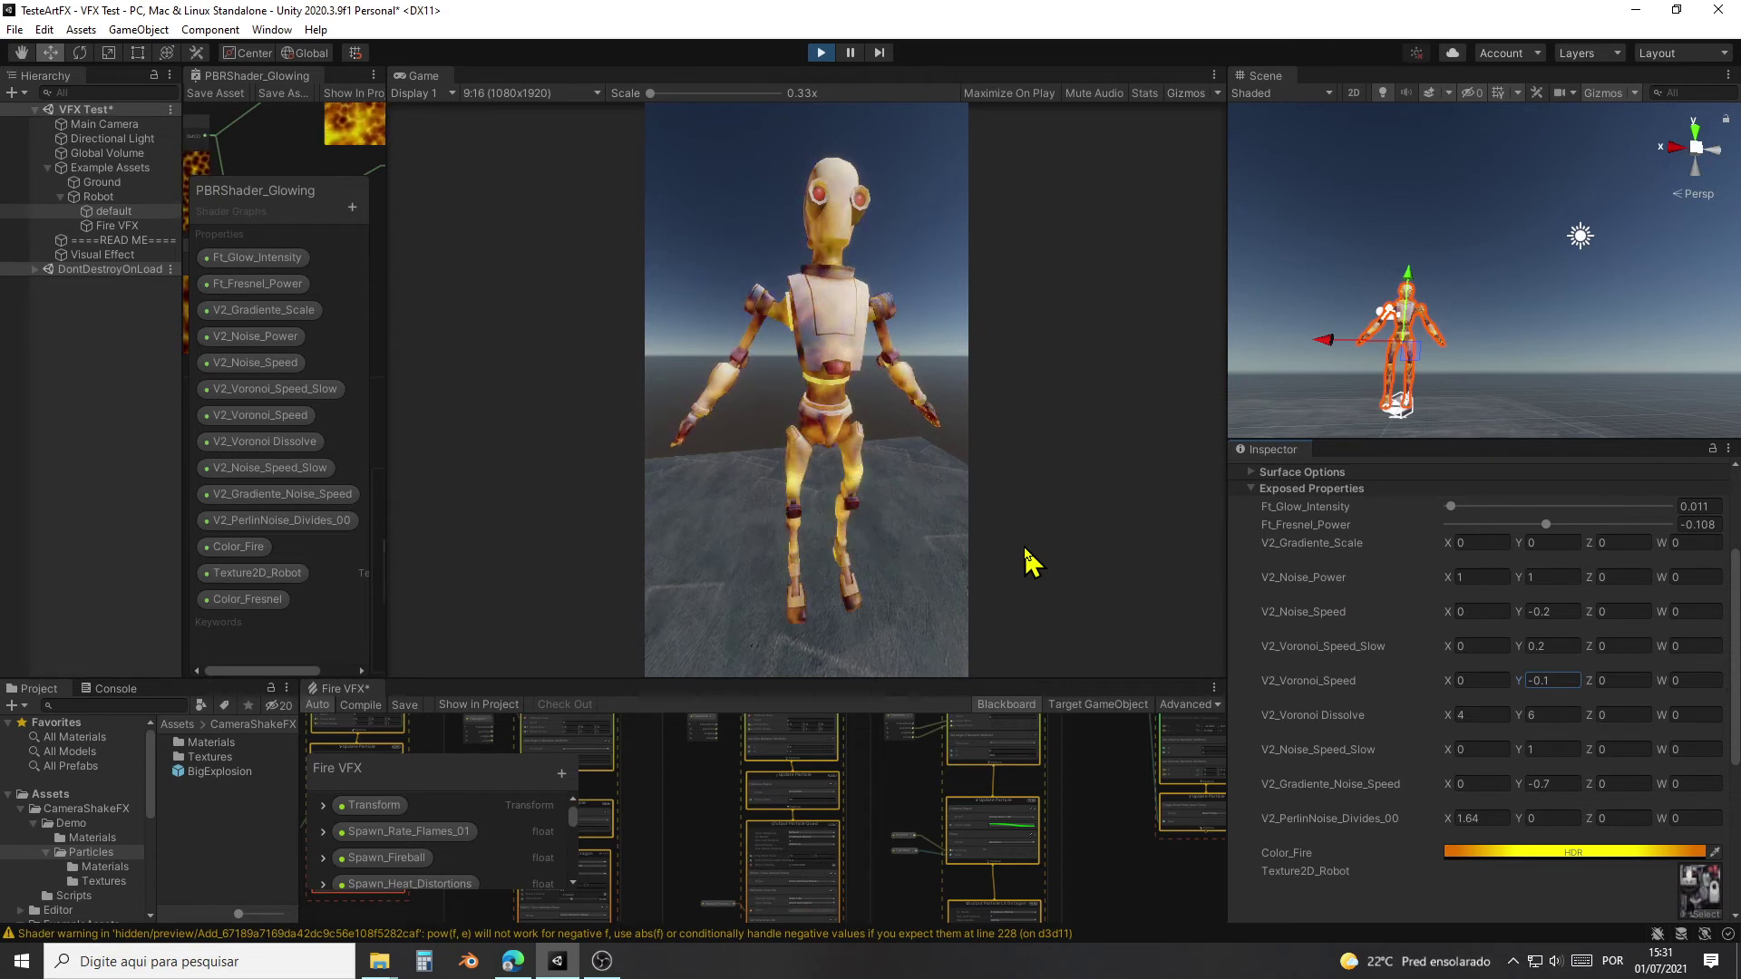
# Step: Change the robot material's Color_Fire to a bright blue with RGB 0, 132, 255
pyautogui.click(1579, 857)
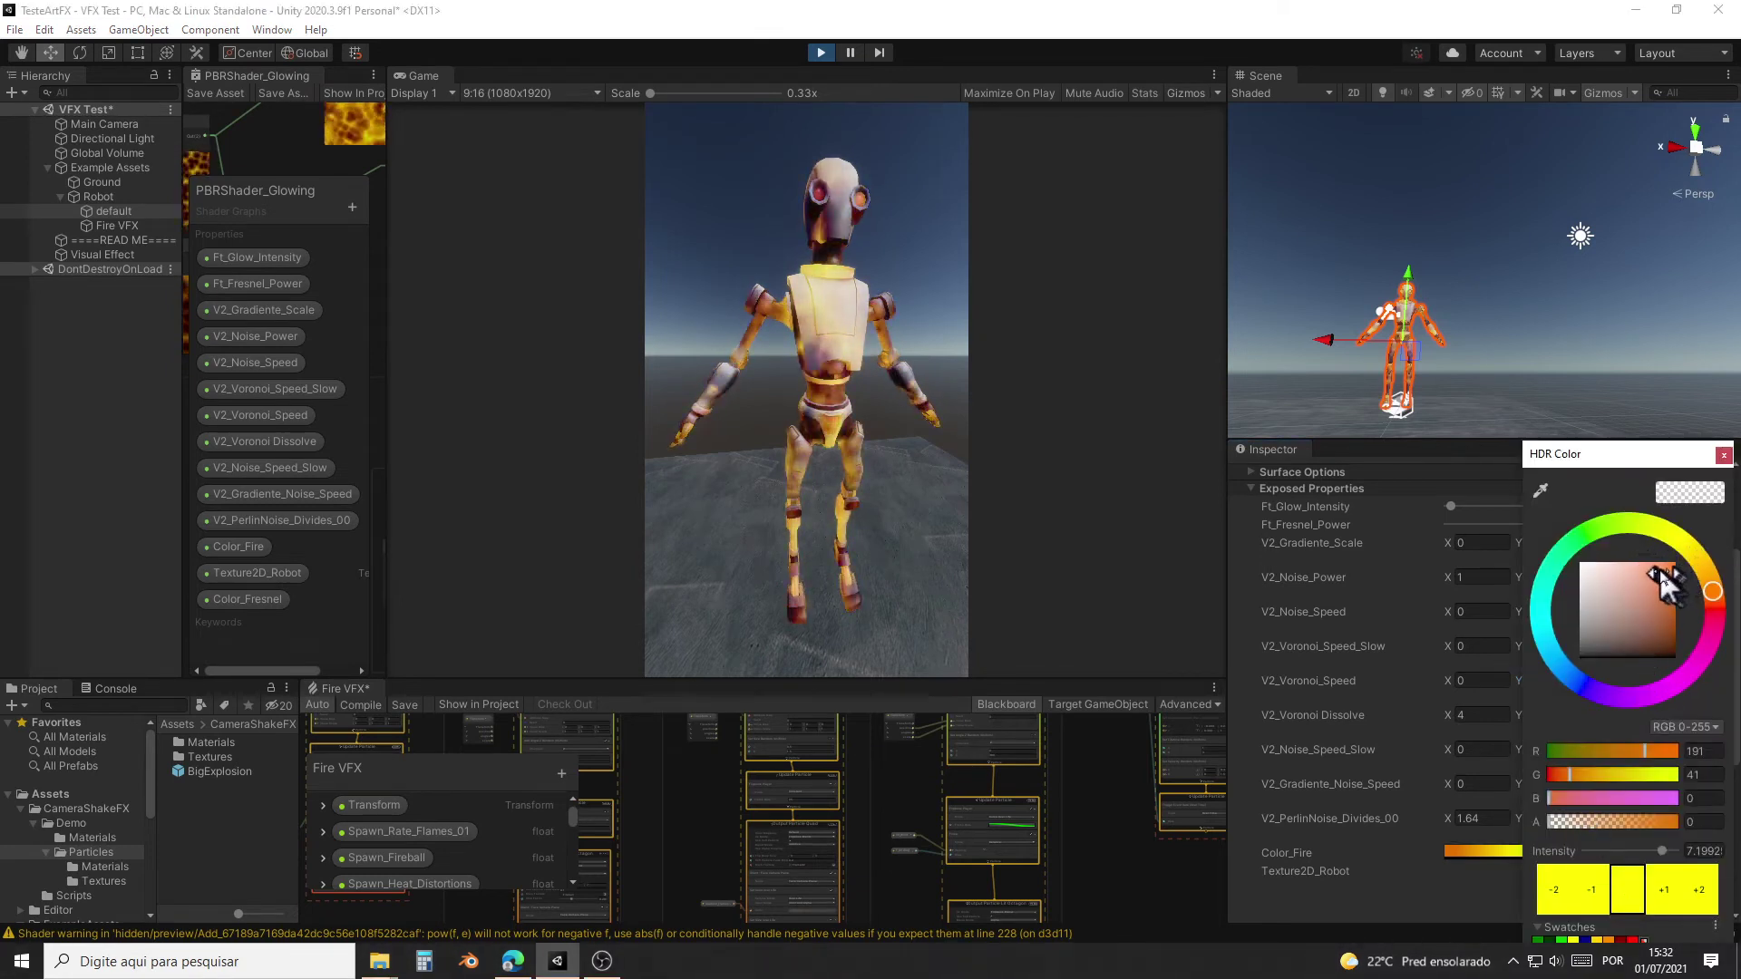
pyautogui.click(1551, 654)
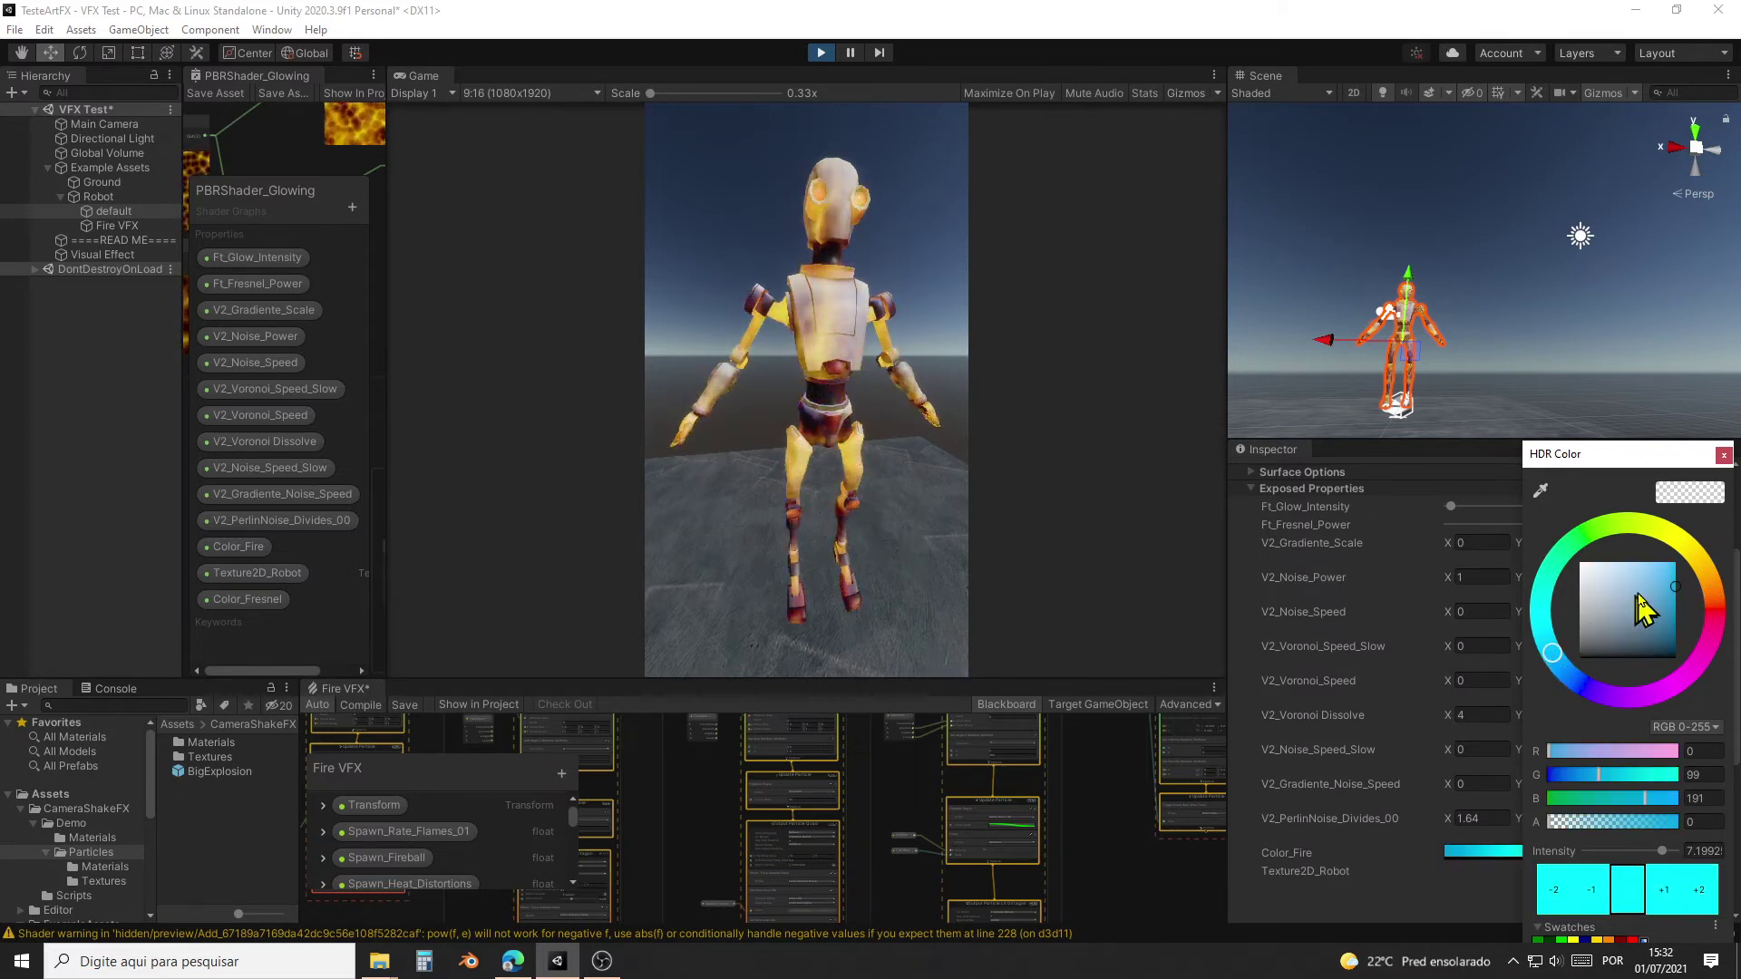
pyautogui.moveTo(1651, 596)
pyautogui.mouseDown()
pyautogui.moveTo(1623, 580)
pyautogui.moveTo(1664, 571)
pyautogui.moveTo(1688, 646)
pyautogui.moveTo(1675, 562)
pyautogui.mouseUp()
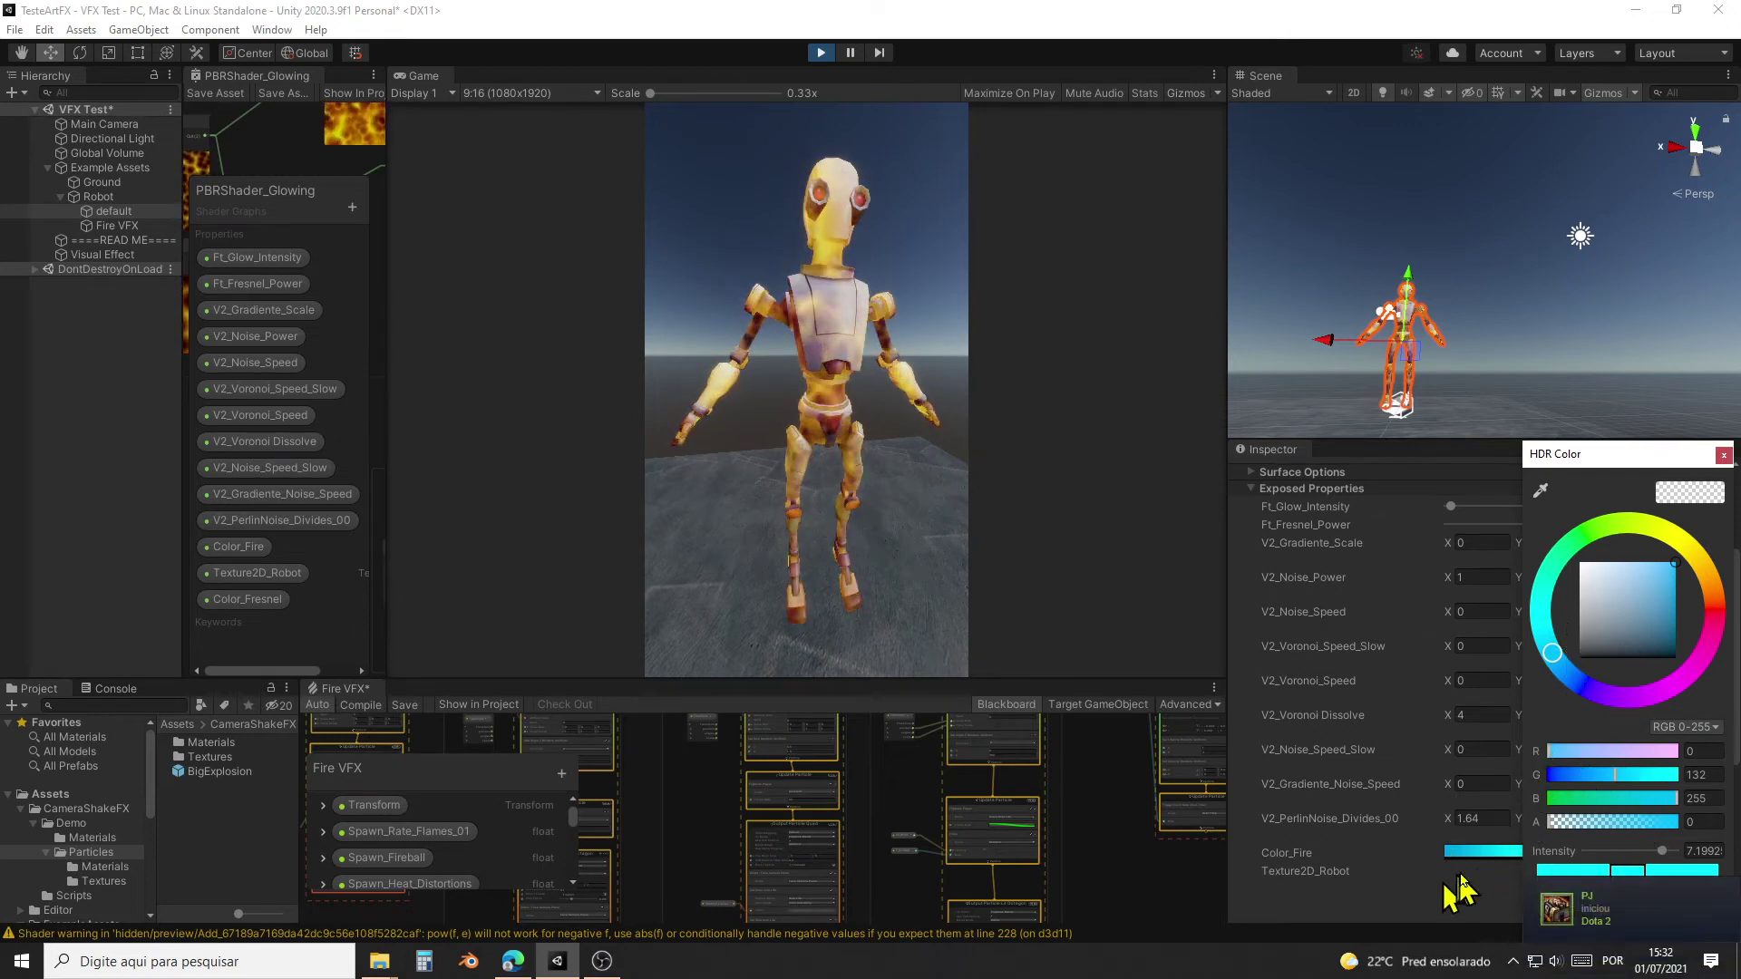
pyautogui.click(1723, 455)
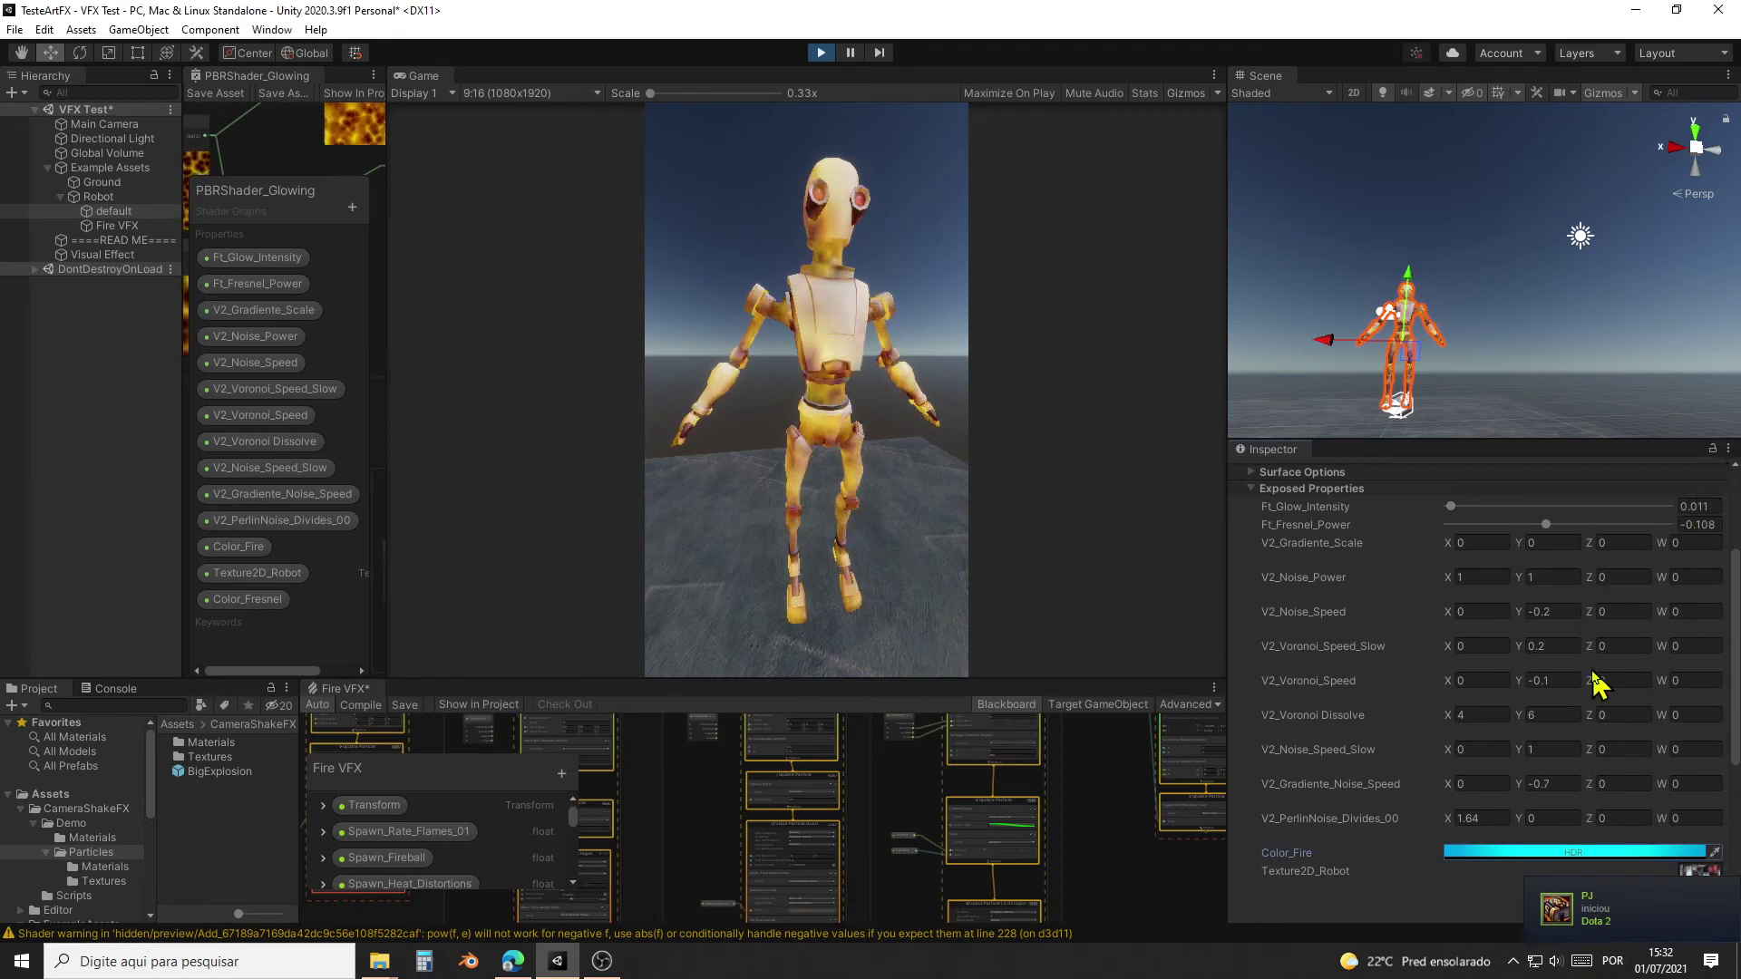
# Step: Change the robot material's Color_Fresnel to magenta with RGB 191, 0, 191
pyautogui.scroll(-3, 1427, 764)
pyautogui.scroll(3, 1429, 771)
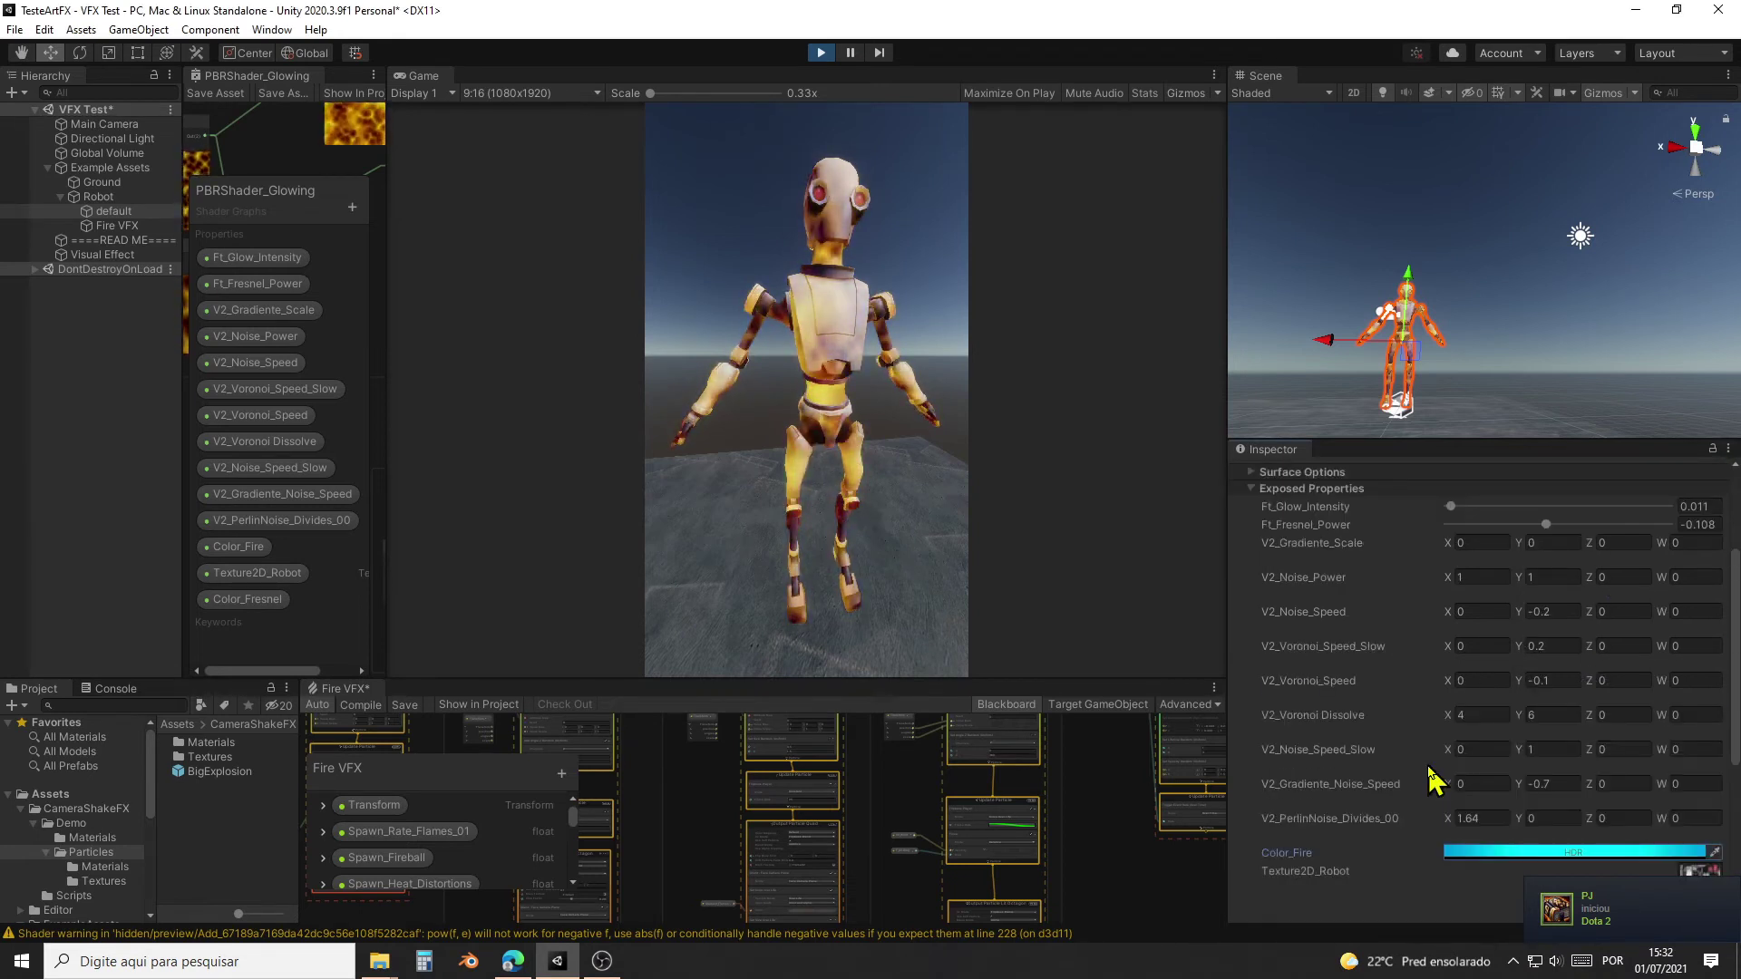
pyautogui.scroll(-3, 1428, 767)
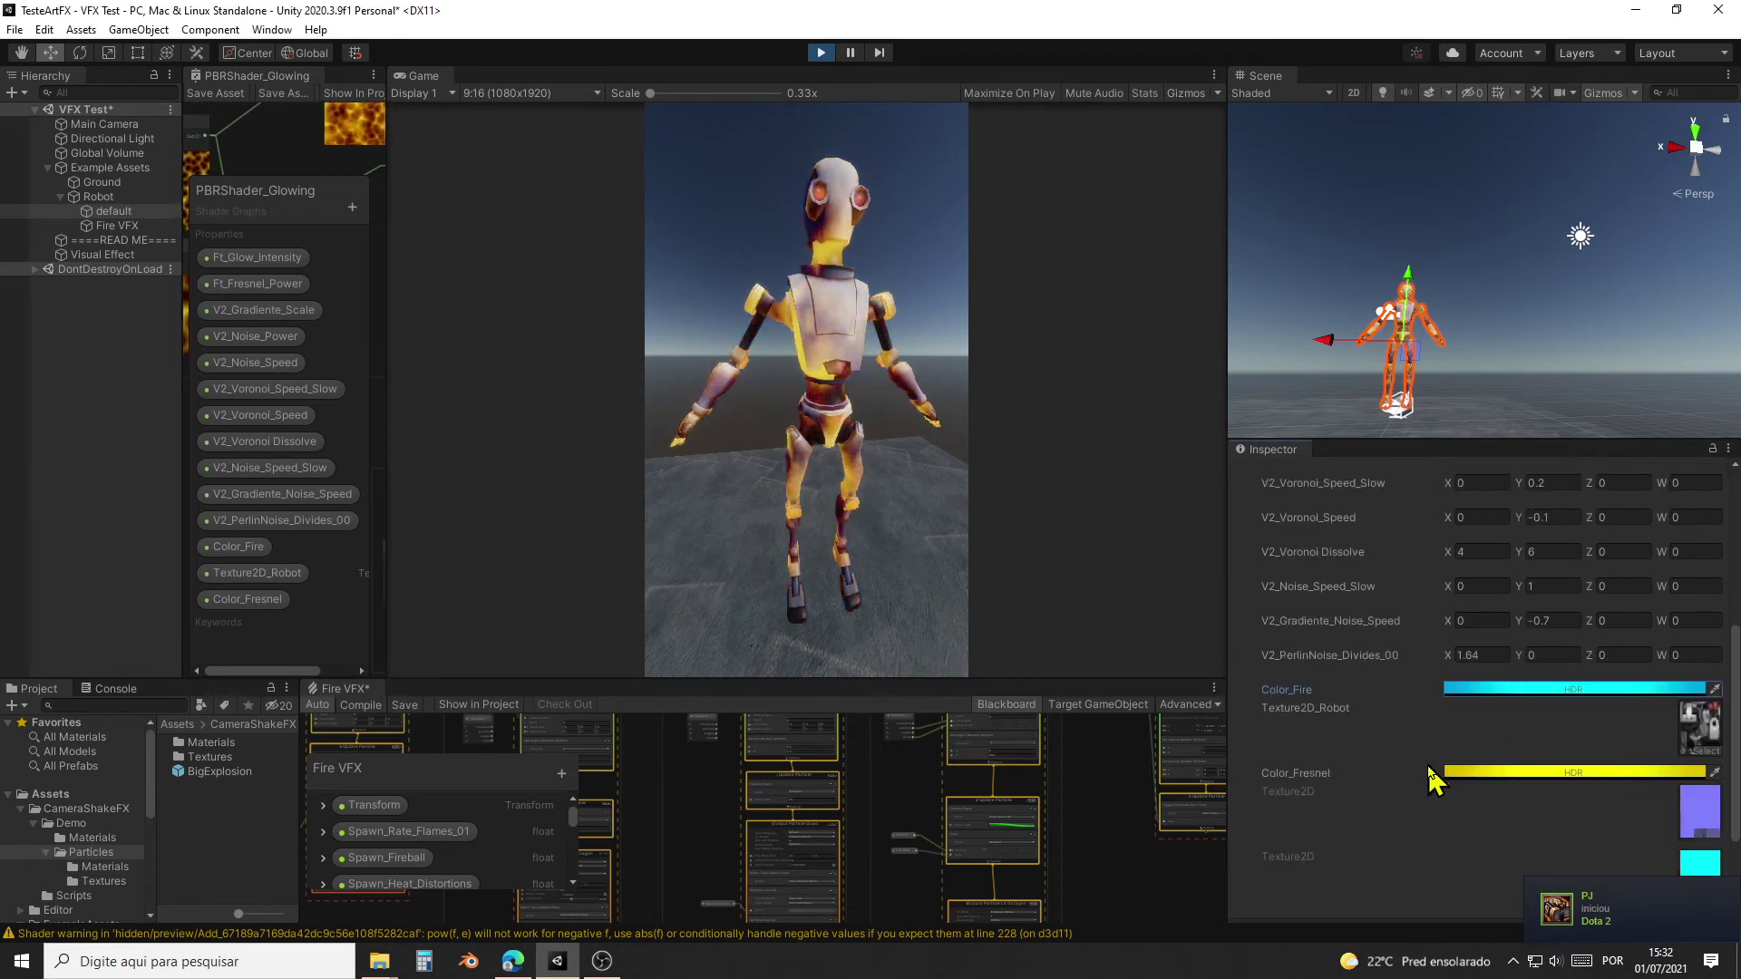
pyautogui.click(1532, 773)
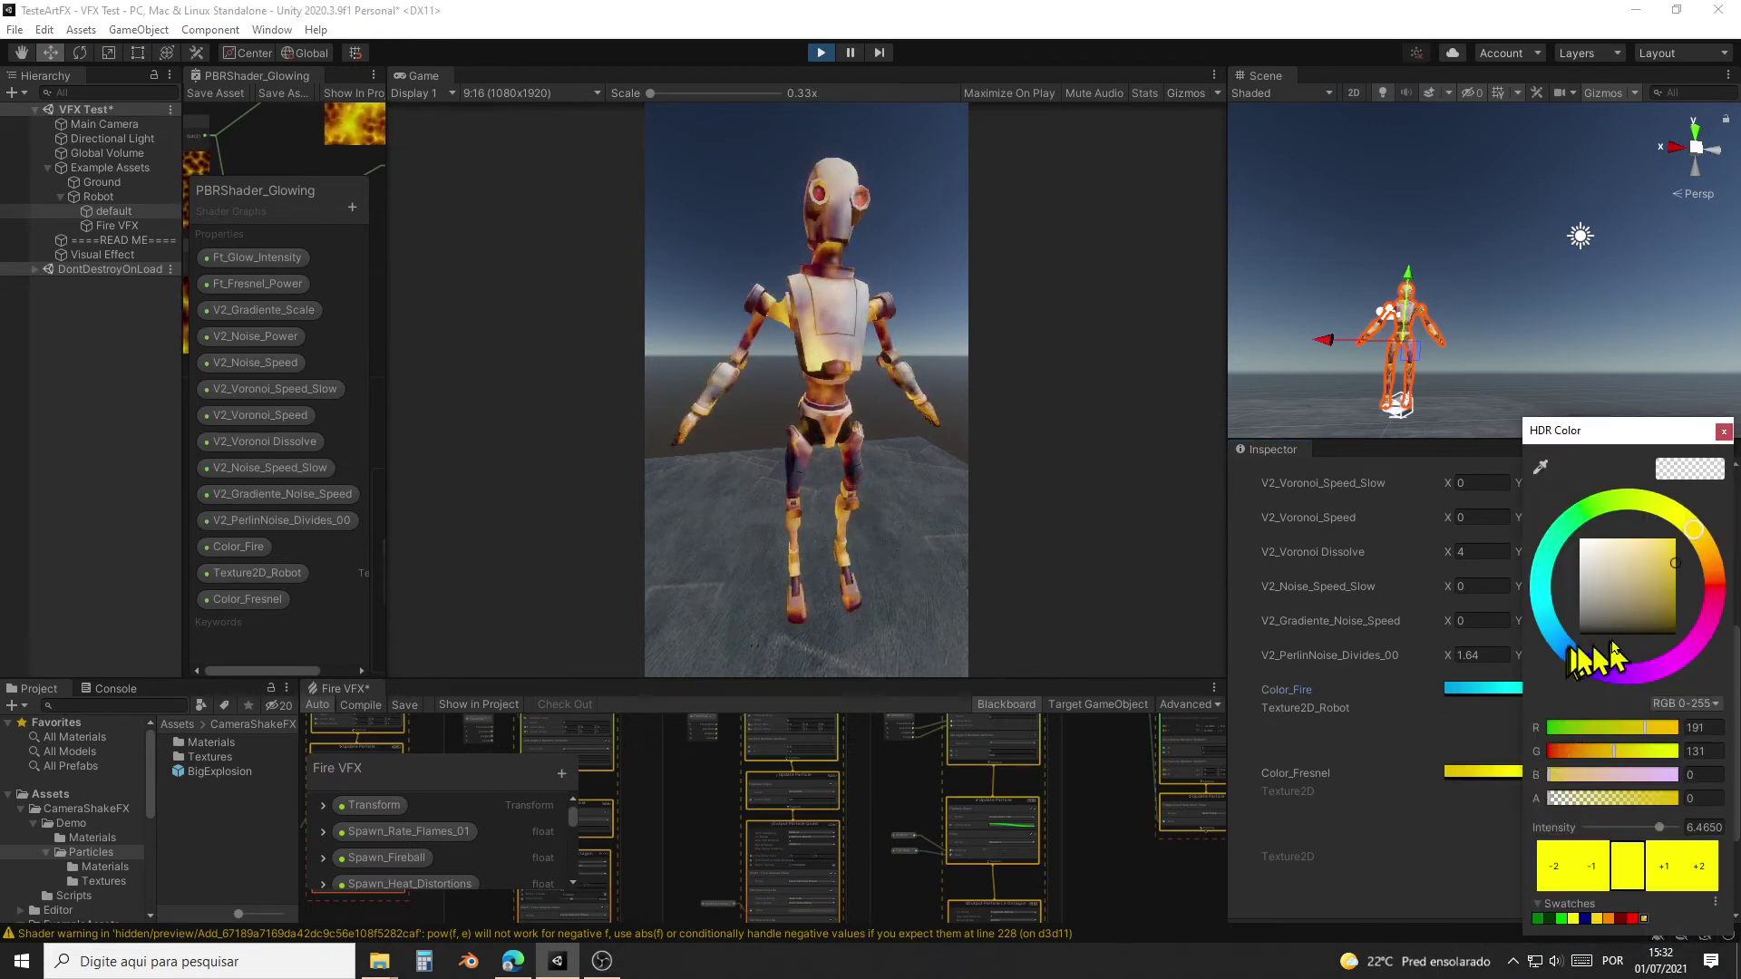
pyautogui.click(1675, 662)
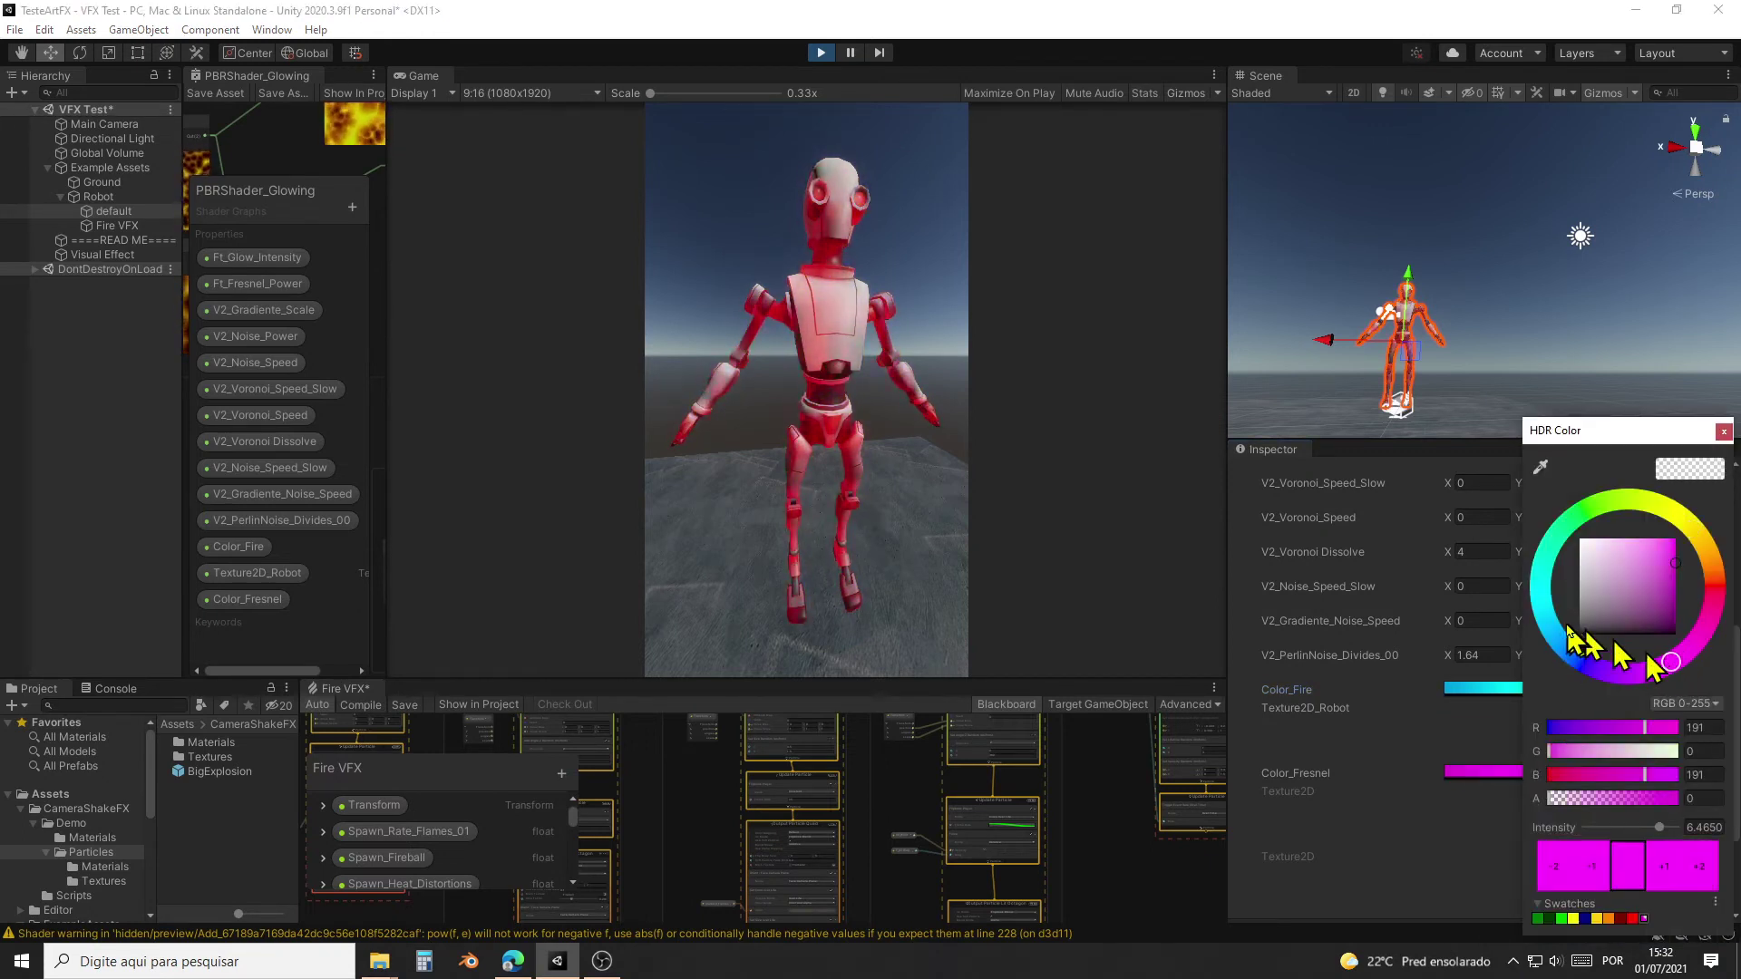
pyautogui.click(1723, 432)
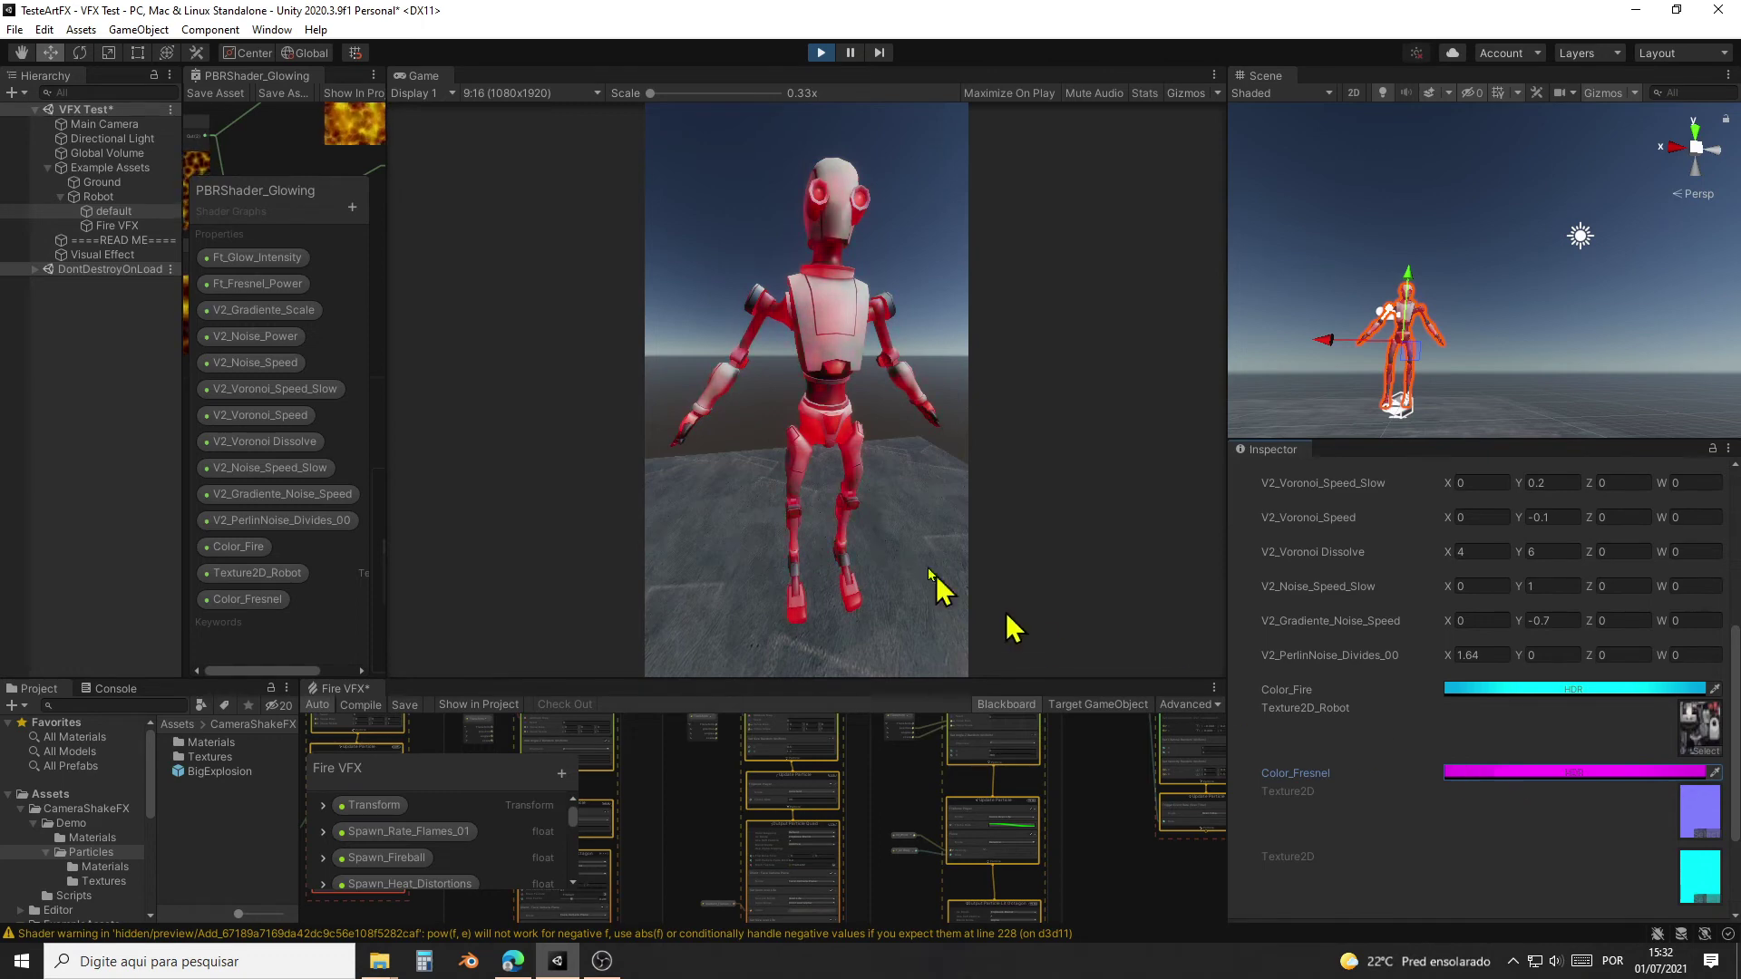
# Step: Compare the robot's rim glow with Ft_Fresnel_Power raised to 1, and finally set it to -0.178
pyautogui.scroll(5, 1340, 645)
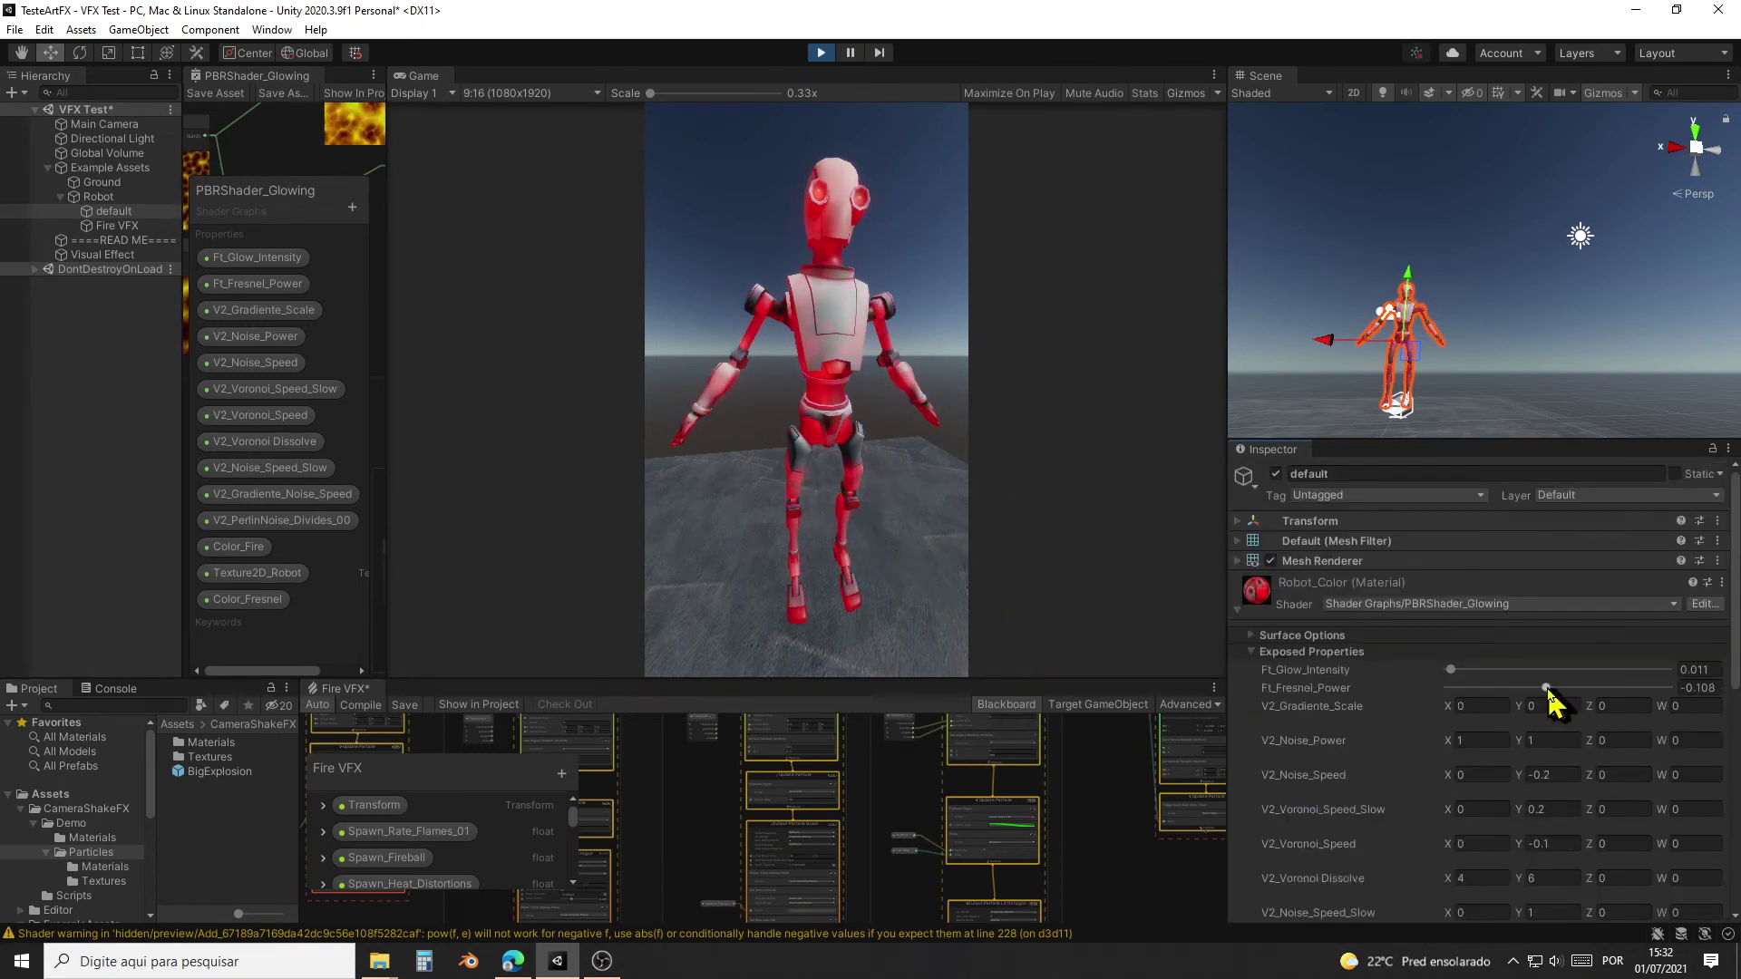
pyautogui.moveTo(1548, 689); pyautogui.dragTo(1650, 686)
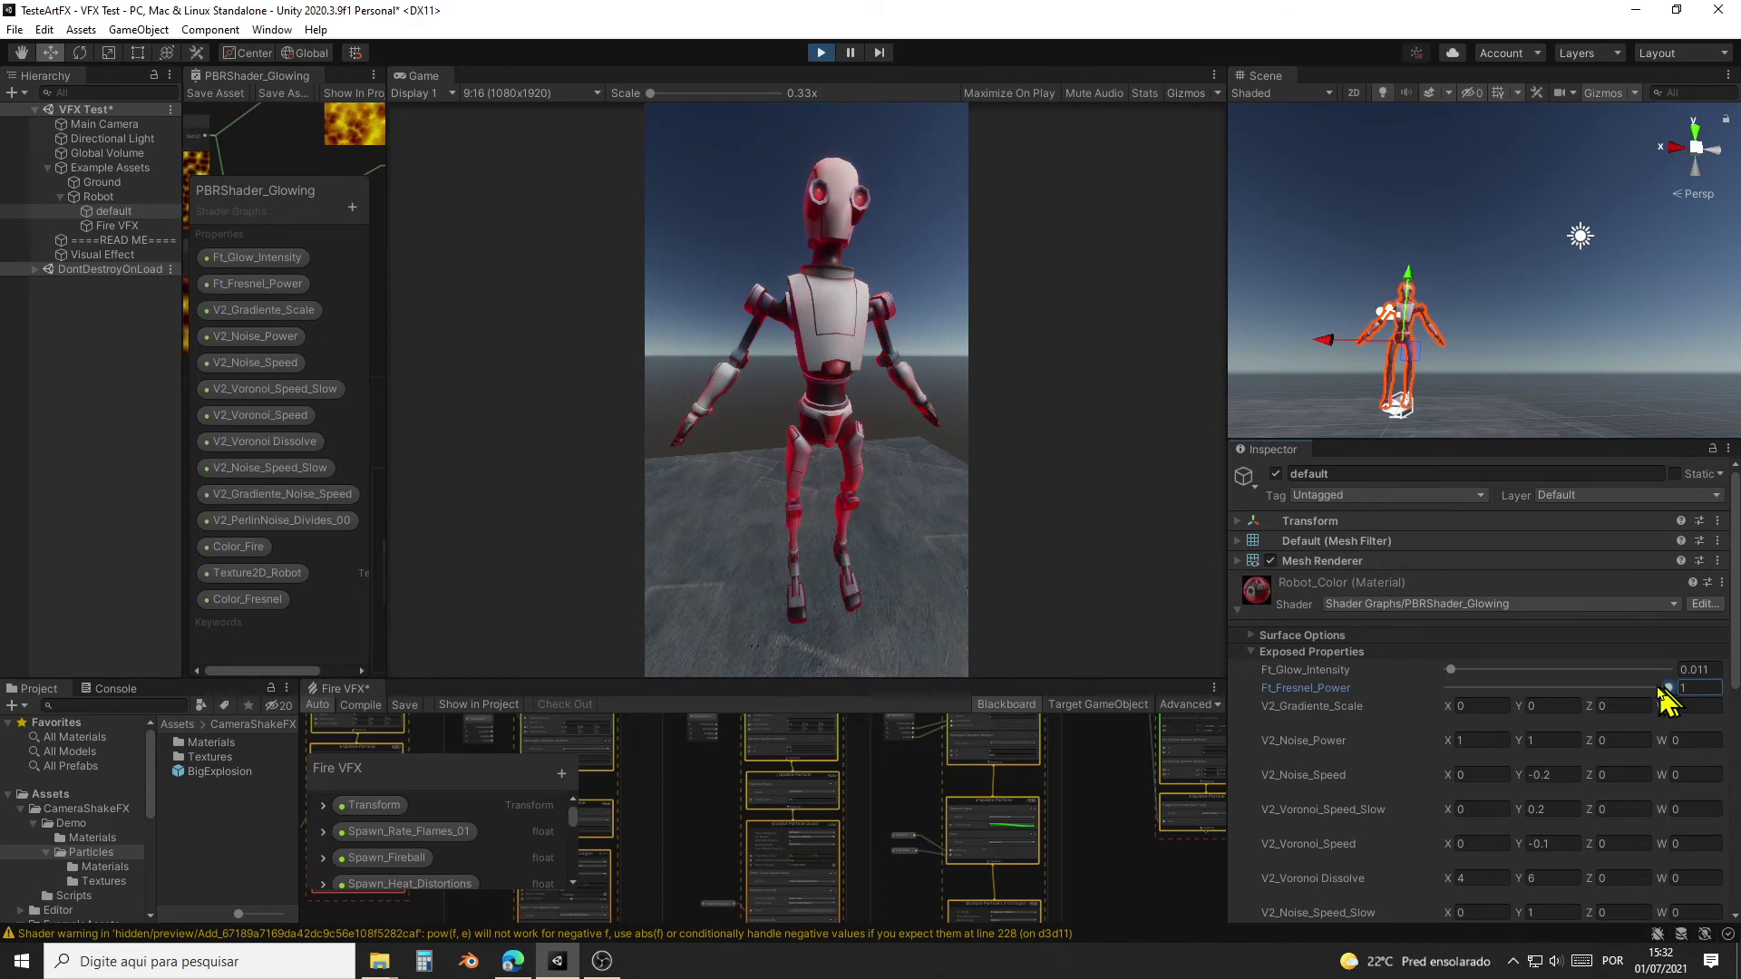
pyautogui.moveTo(1661, 692)
pyautogui.mouseDown()
pyautogui.moveTo(1415, 689)
pyautogui.moveTo(1664, 686)
pyautogui.mouseUp()
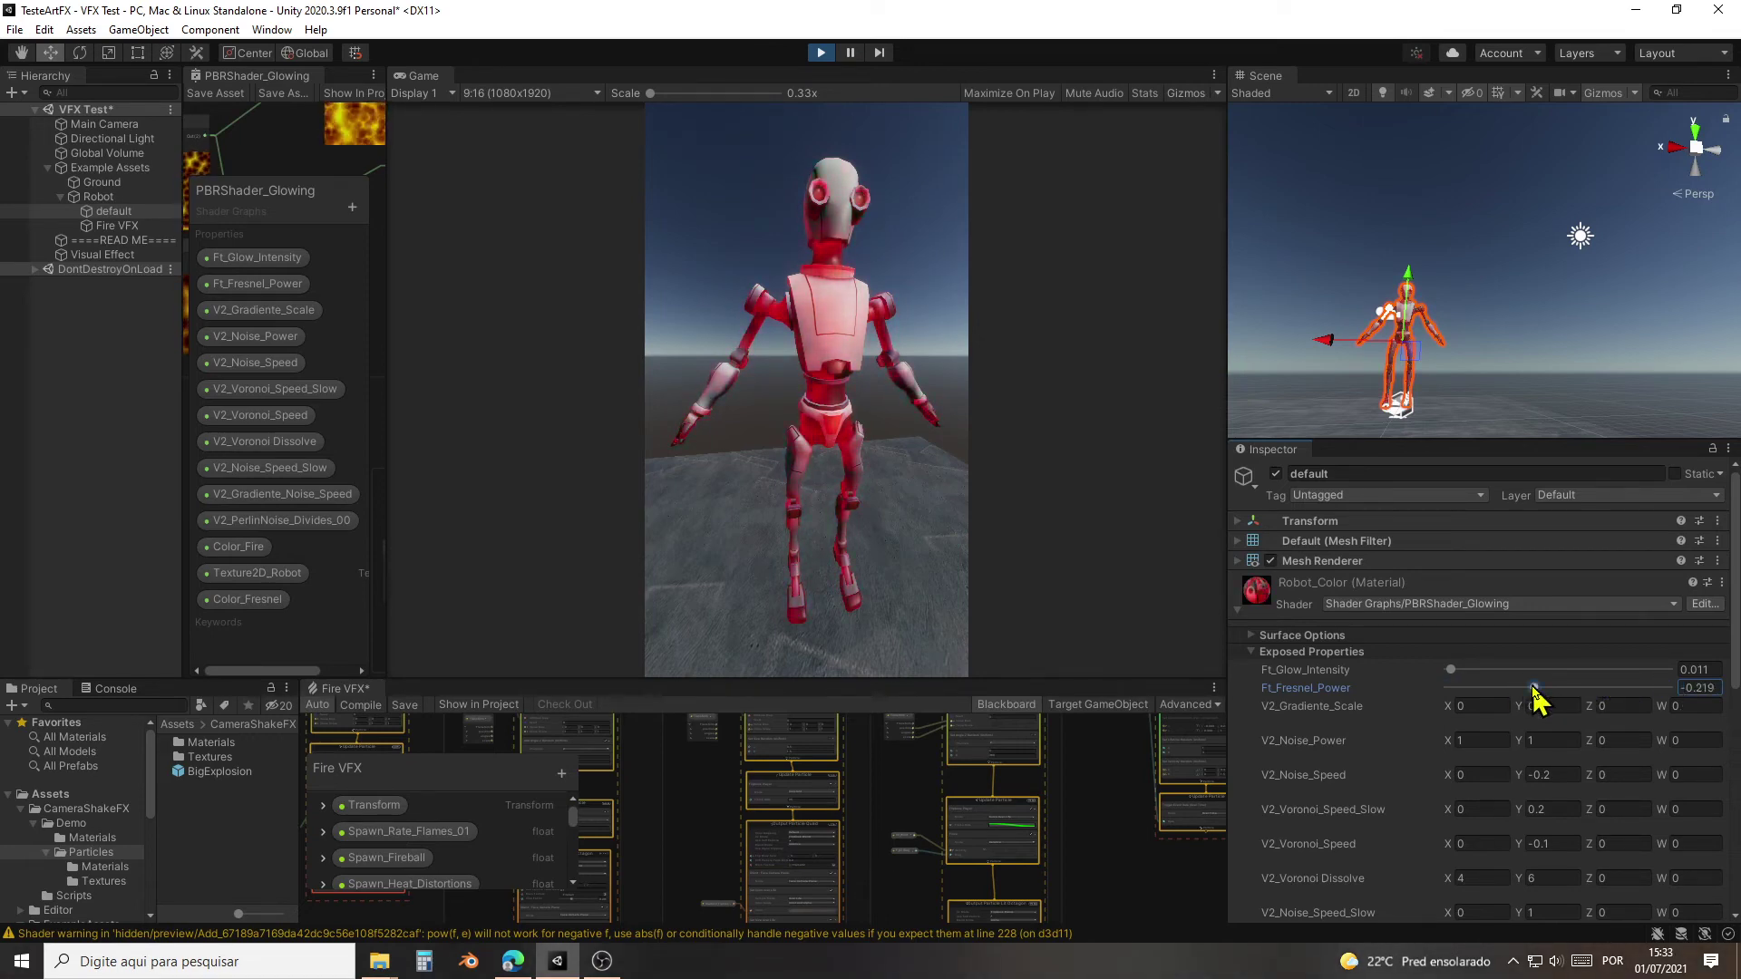
# Step: Change the robot material's Color_Fresnel to yellow with RGB 191, 136, 0
pyautogui.scroll(-8, 1528, 707)
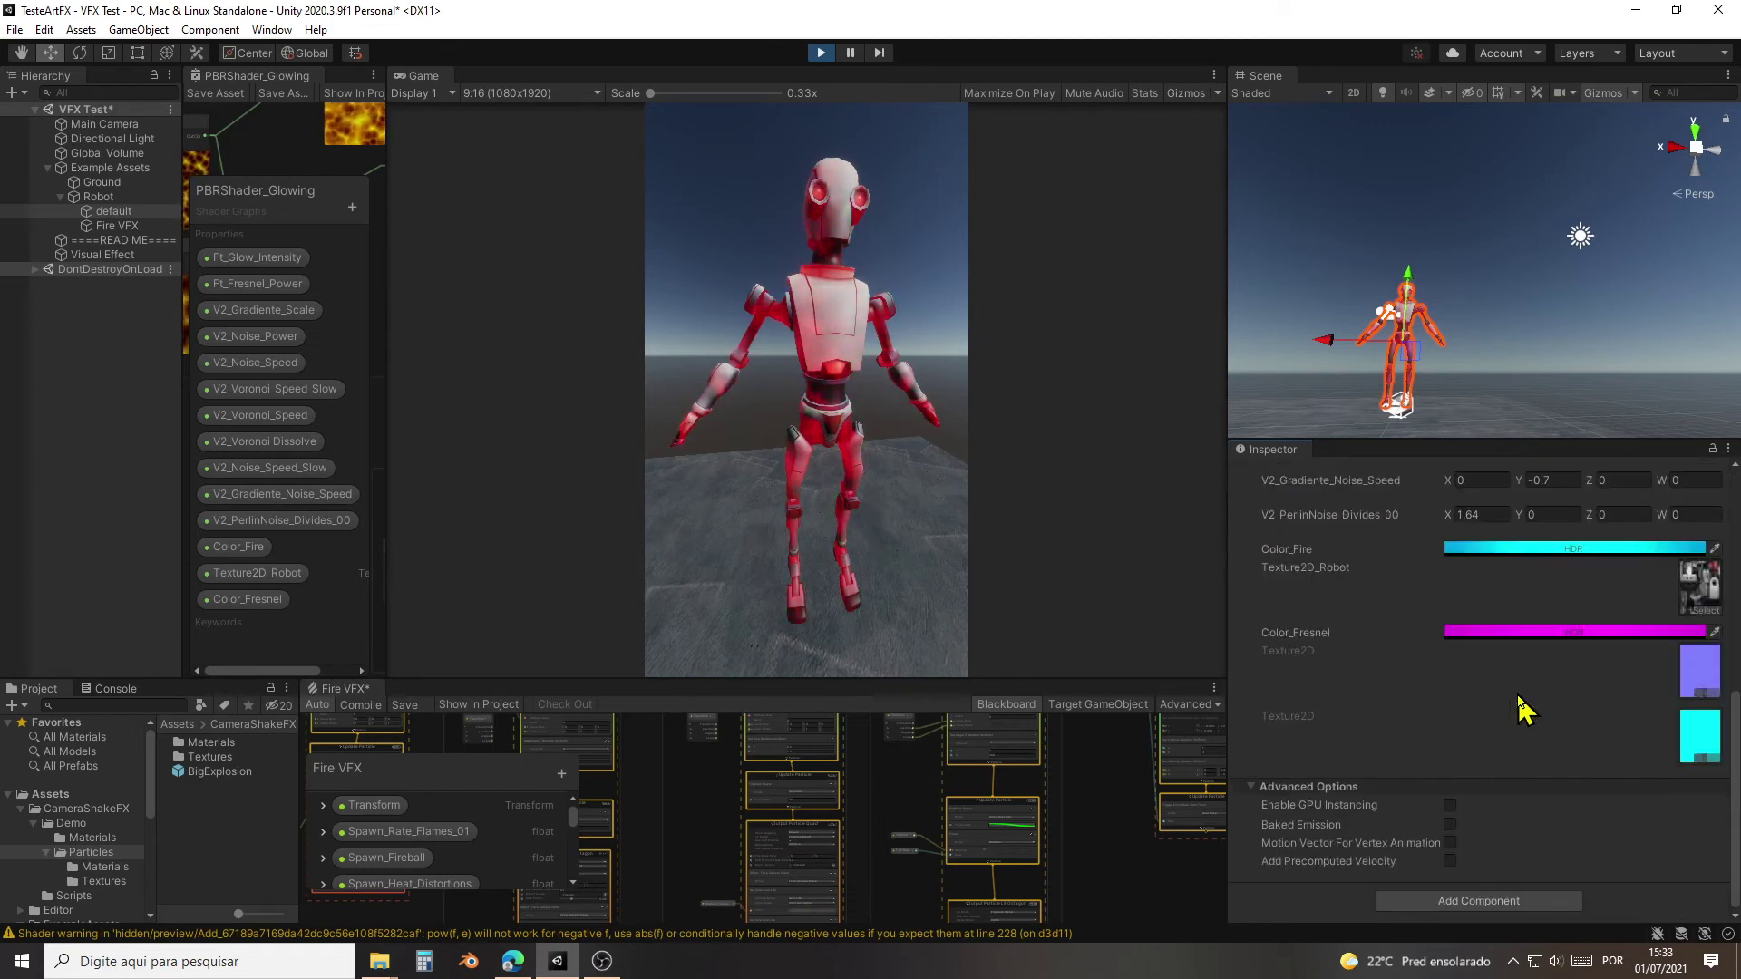
pyautogui.scroll(3, 1523, 709)
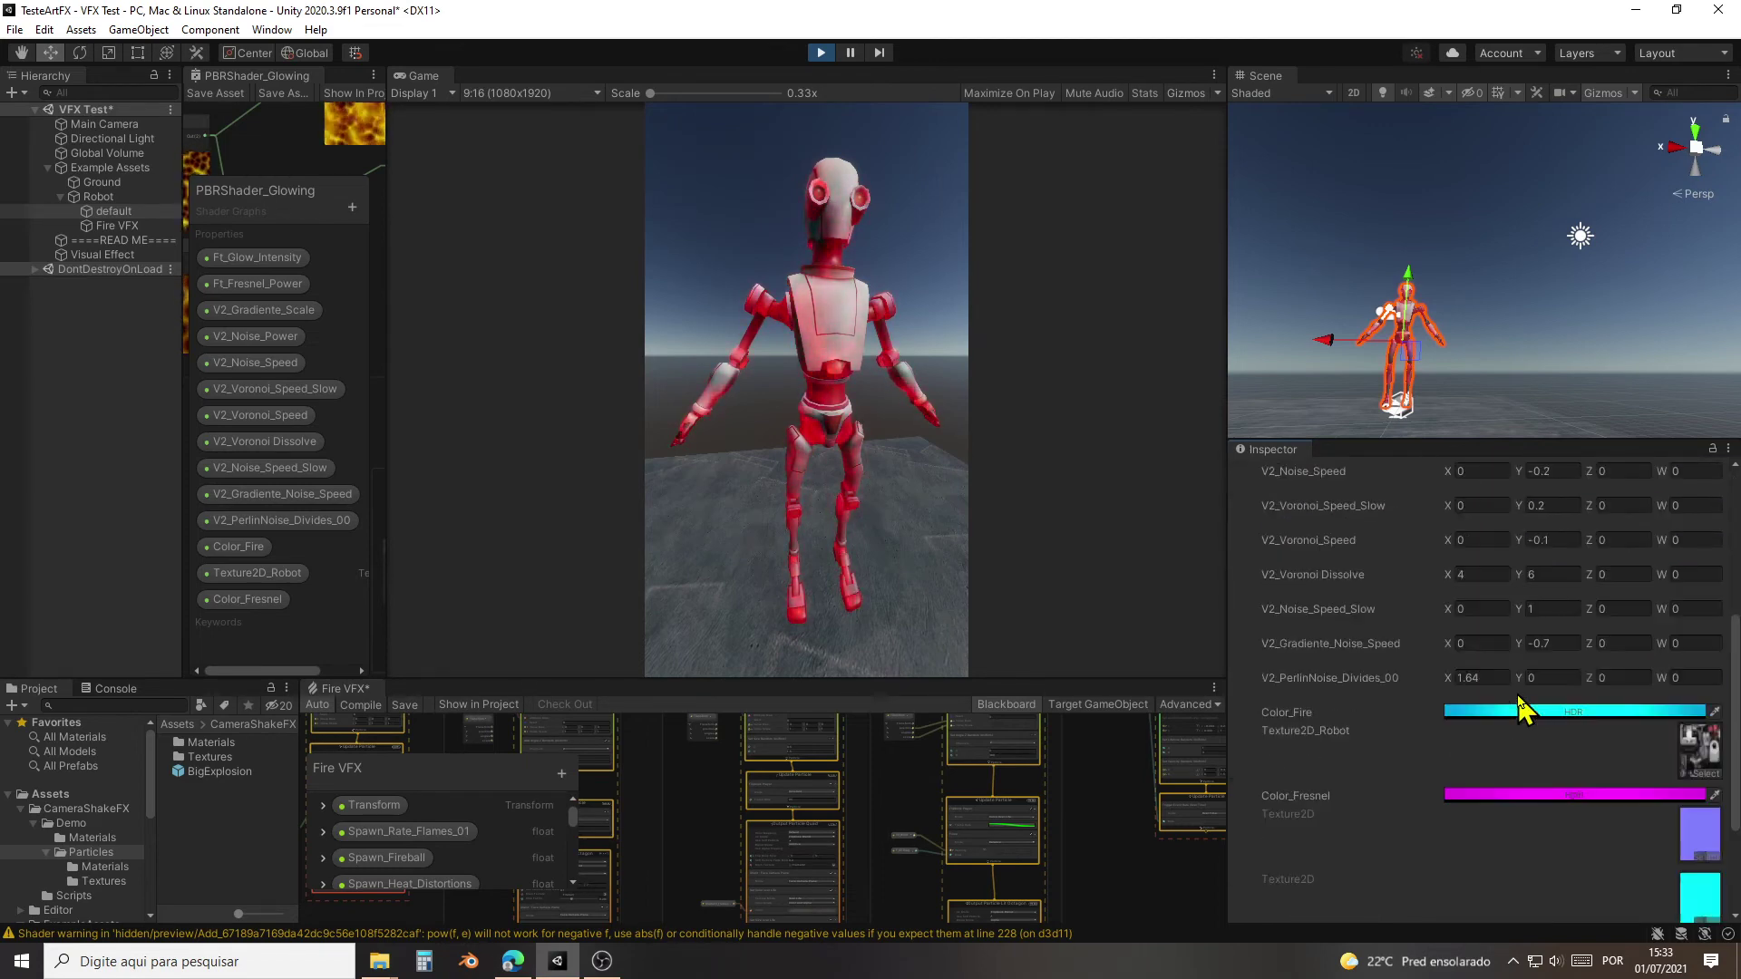
pyautogui.click(1523, 798)
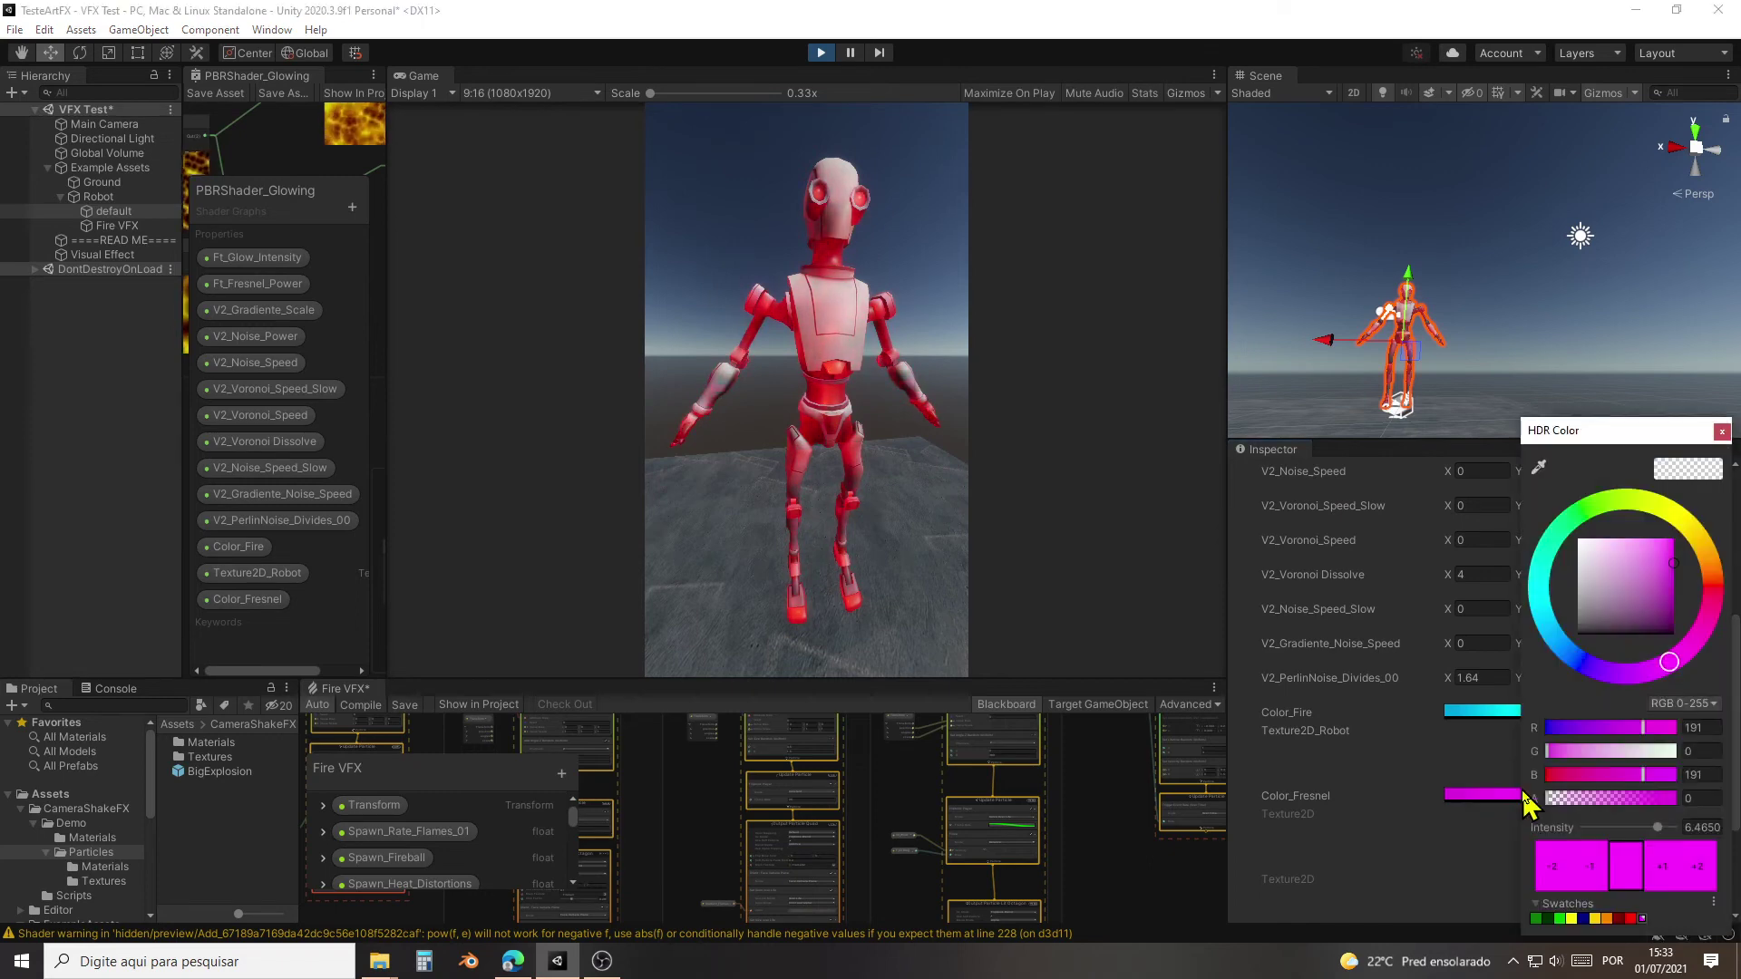
pyautogui.click(1697, 542)
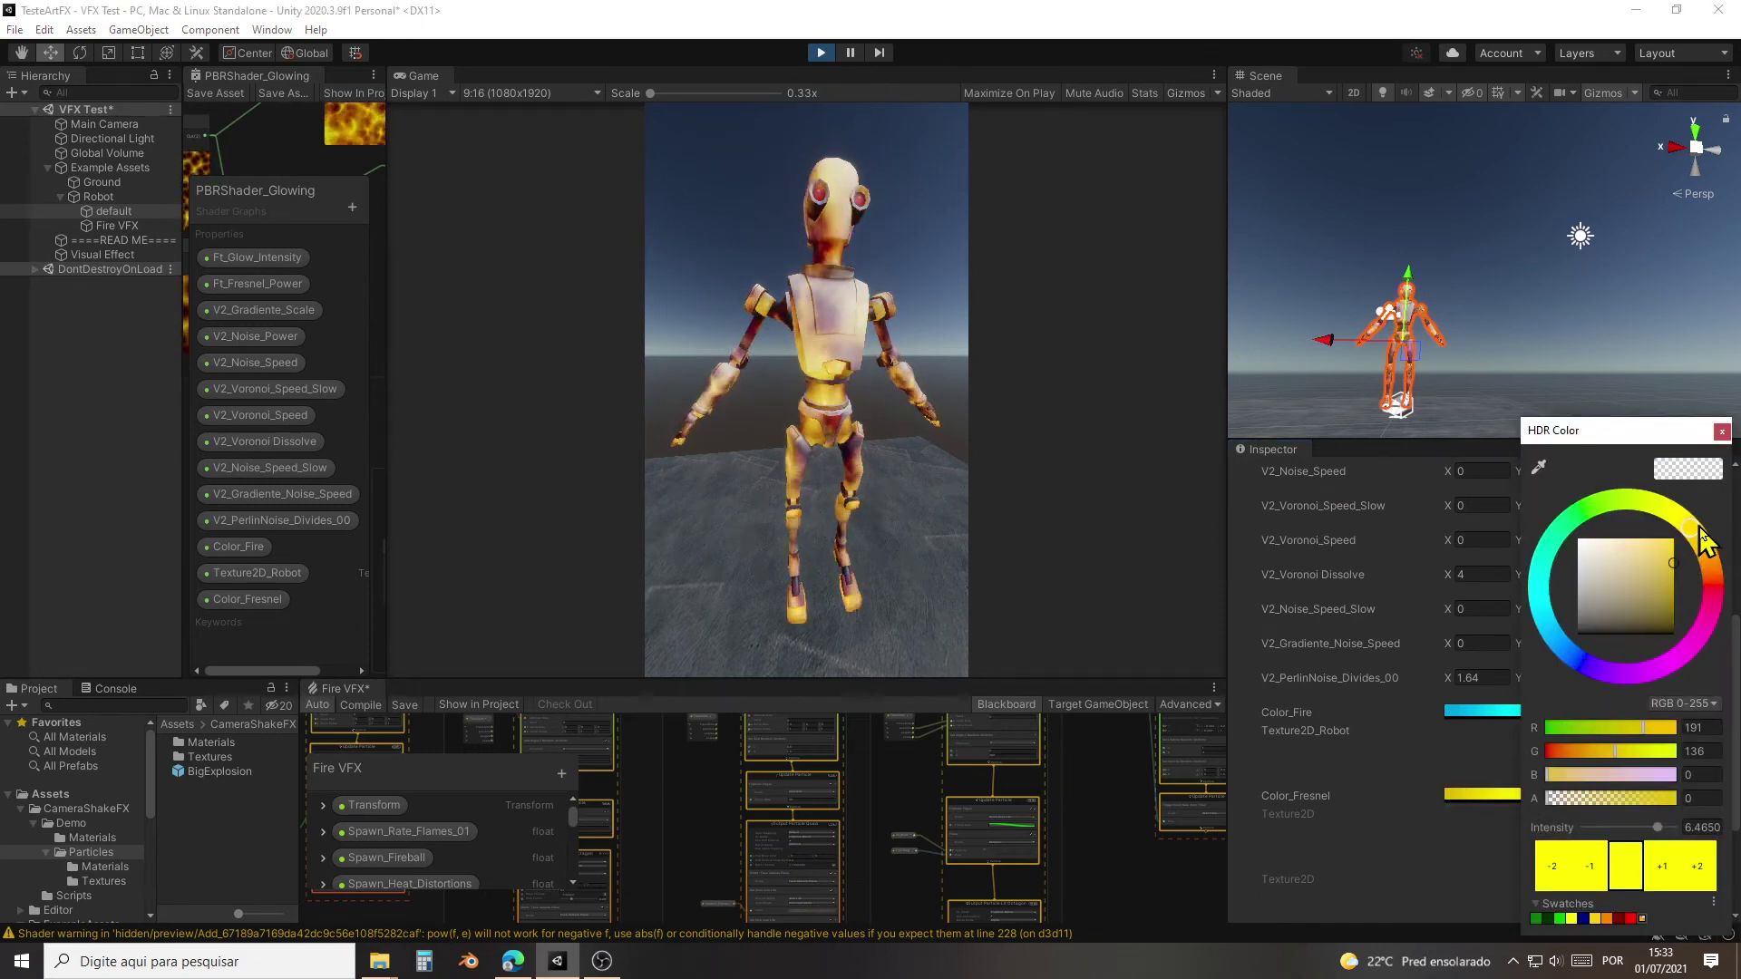
pyautogui.click(1721, 432)
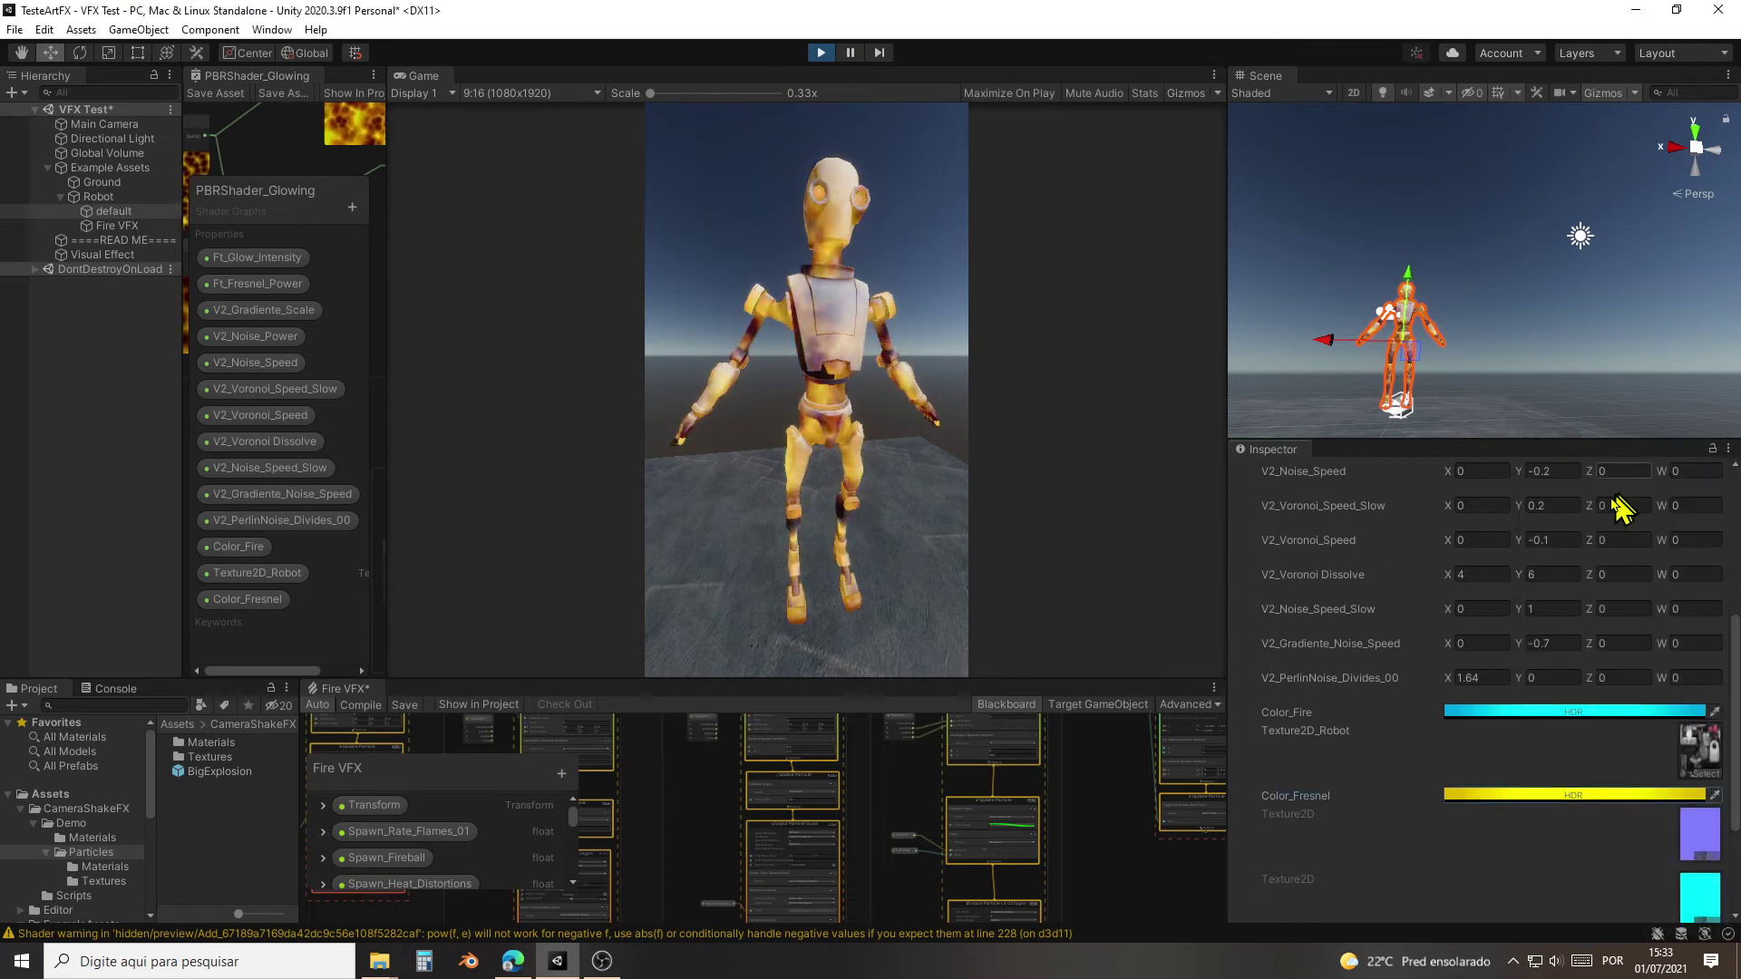
# Step: Change Color_Fire to a yellow-orange with RGB 191, 106, 0 and review the material's exposed properties
pyautogui.click(1582, 713)
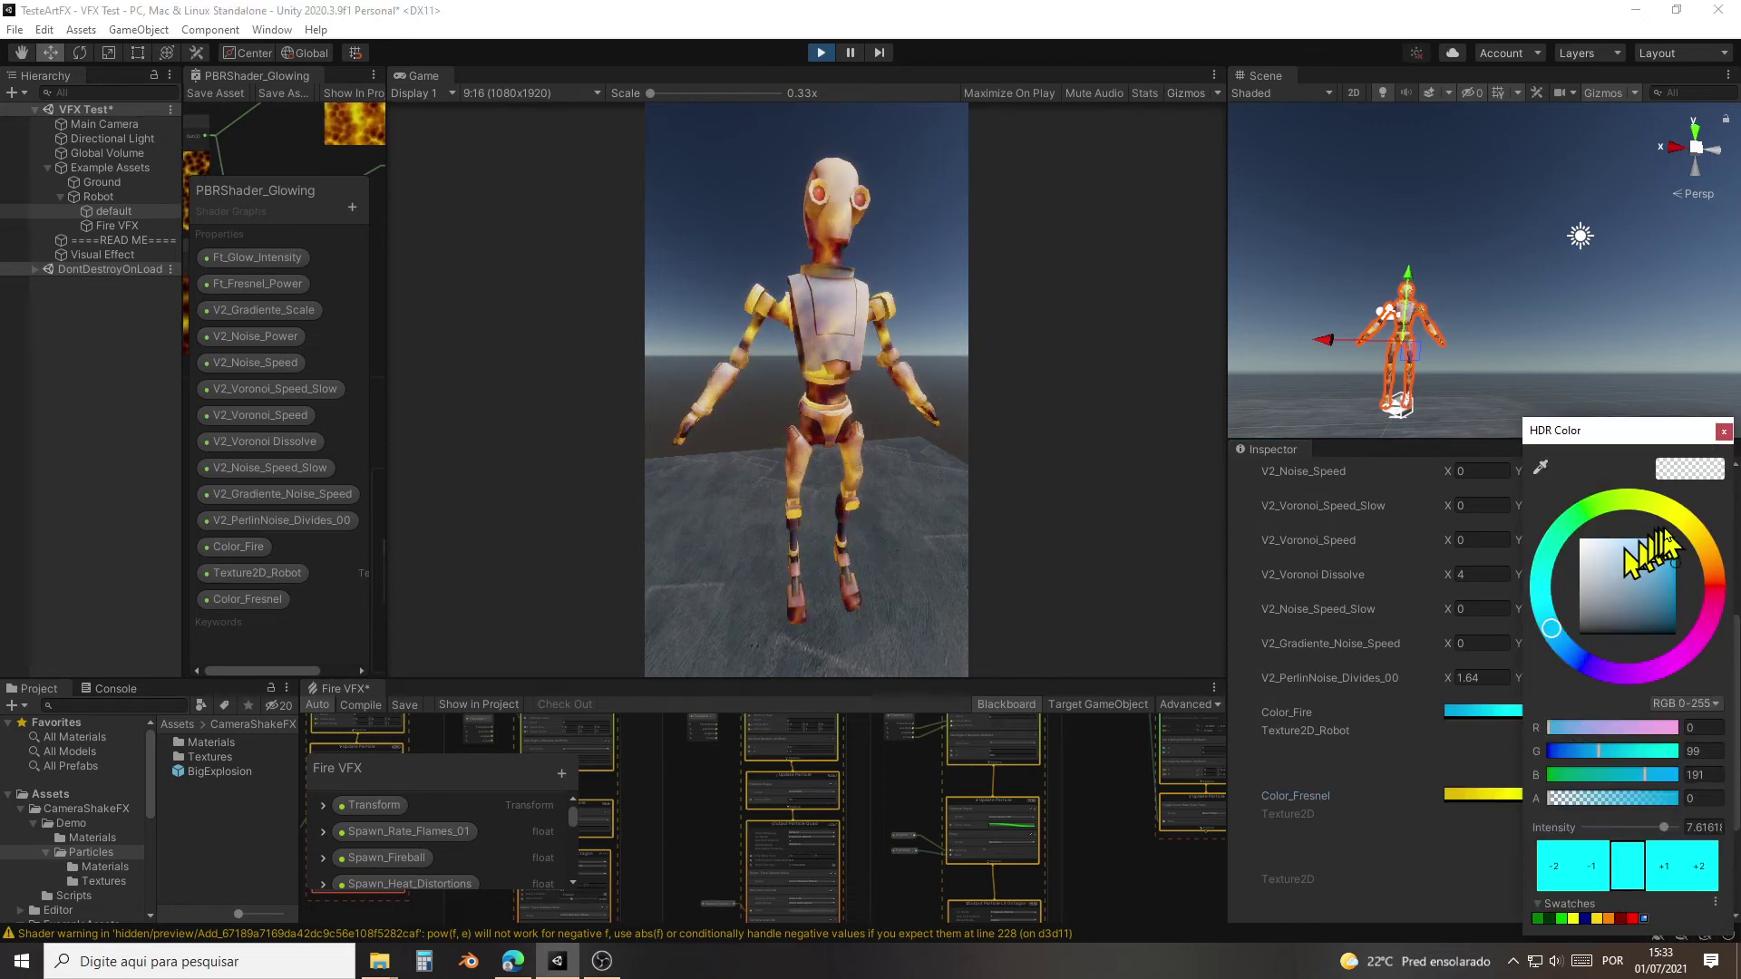
pyautogui.click(1702, 541)
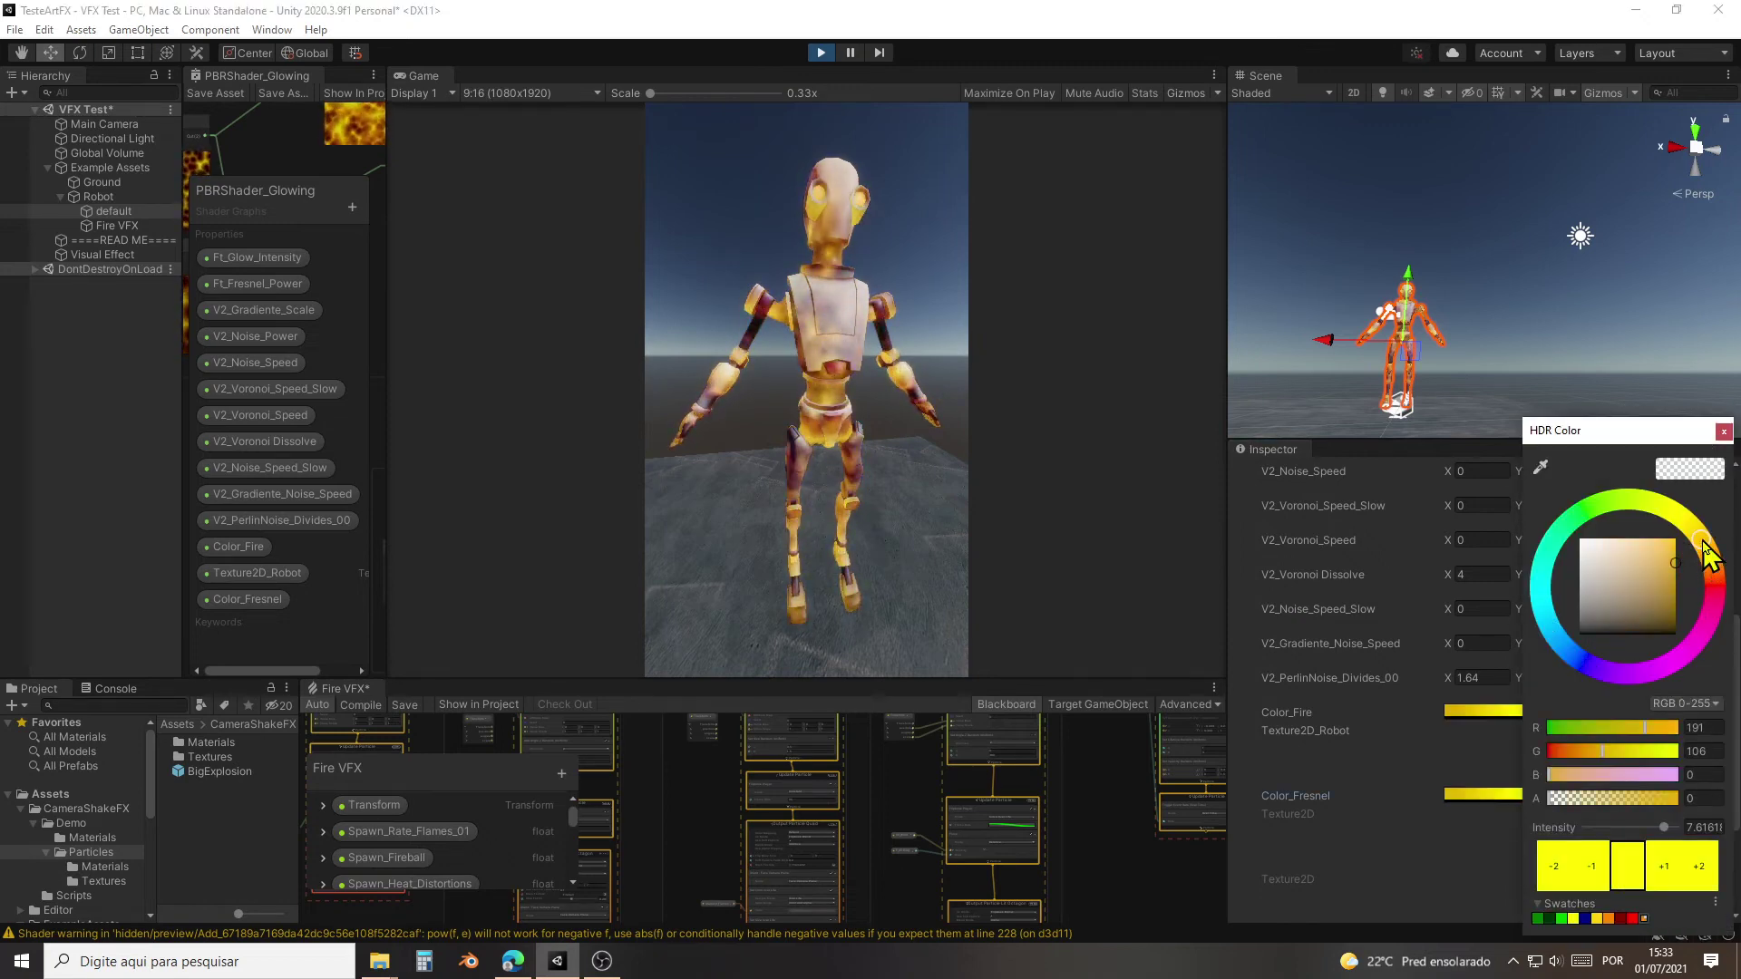
pyautogui.click(1722, 432)
pyautogui.scroll(4, 1396, 616)
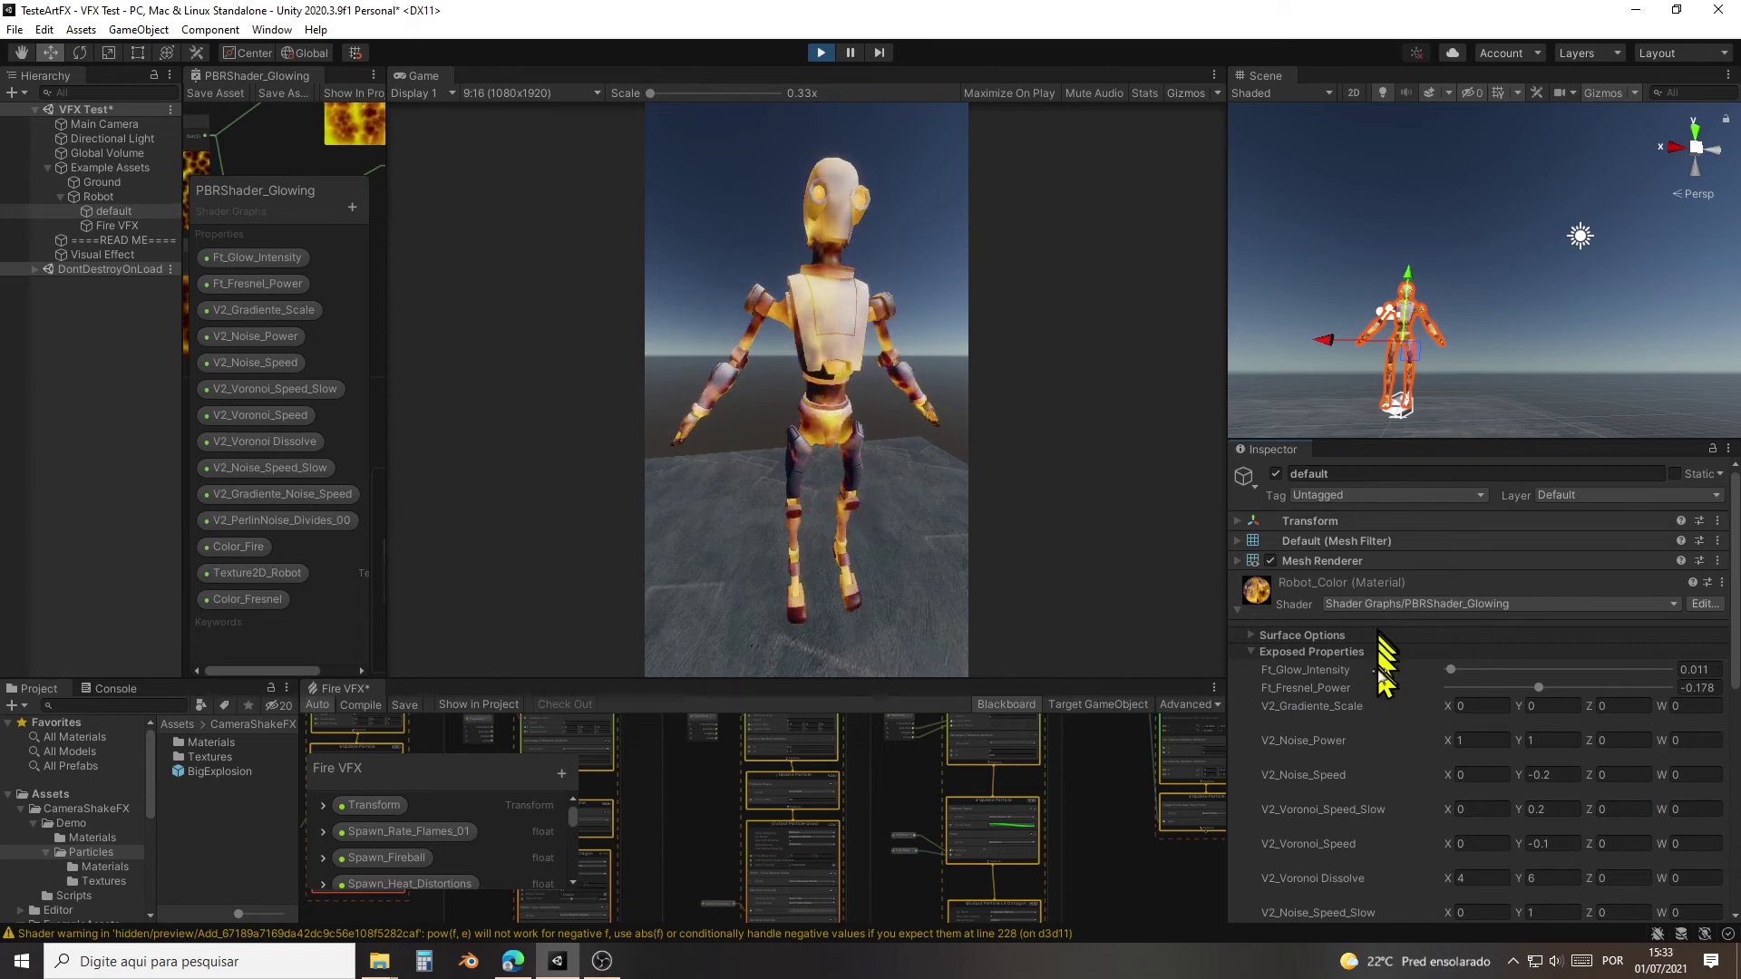
pyautogui.scroll(-3, 1379, 697)
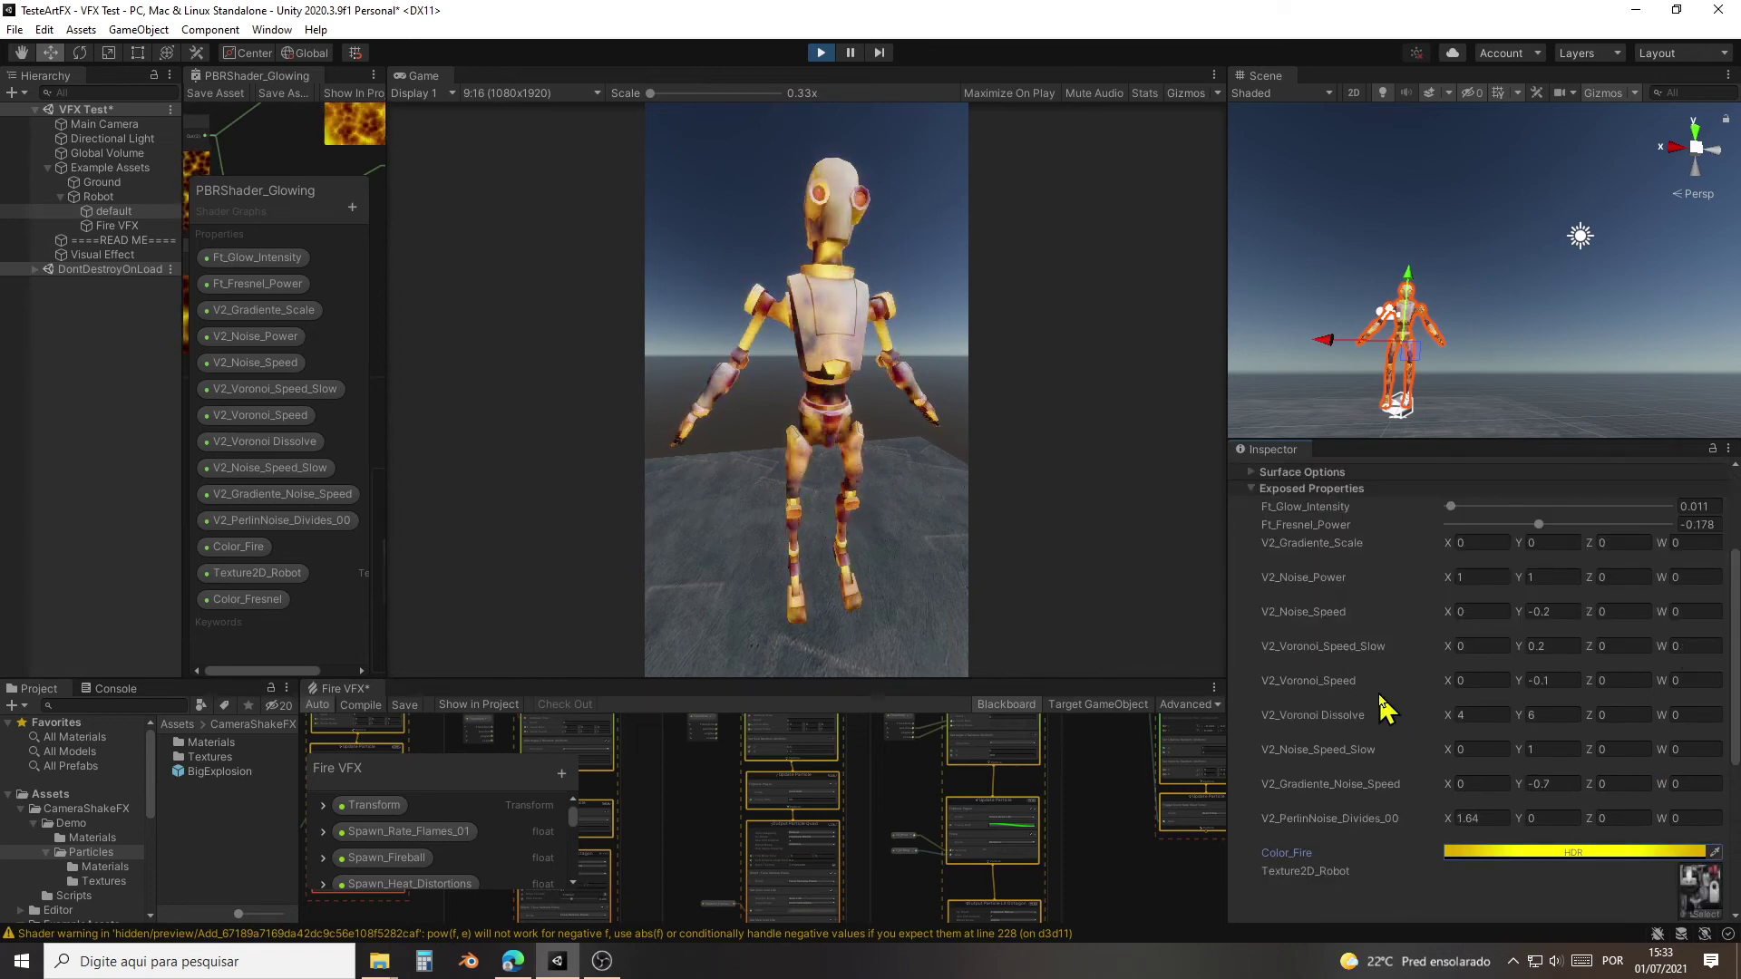
# Step: Set the robot material's V2_Noise_Power to X 3 and Y 3, and V2_Noise_Speed Y to -0.6
pyautogui.click(1476, 577)
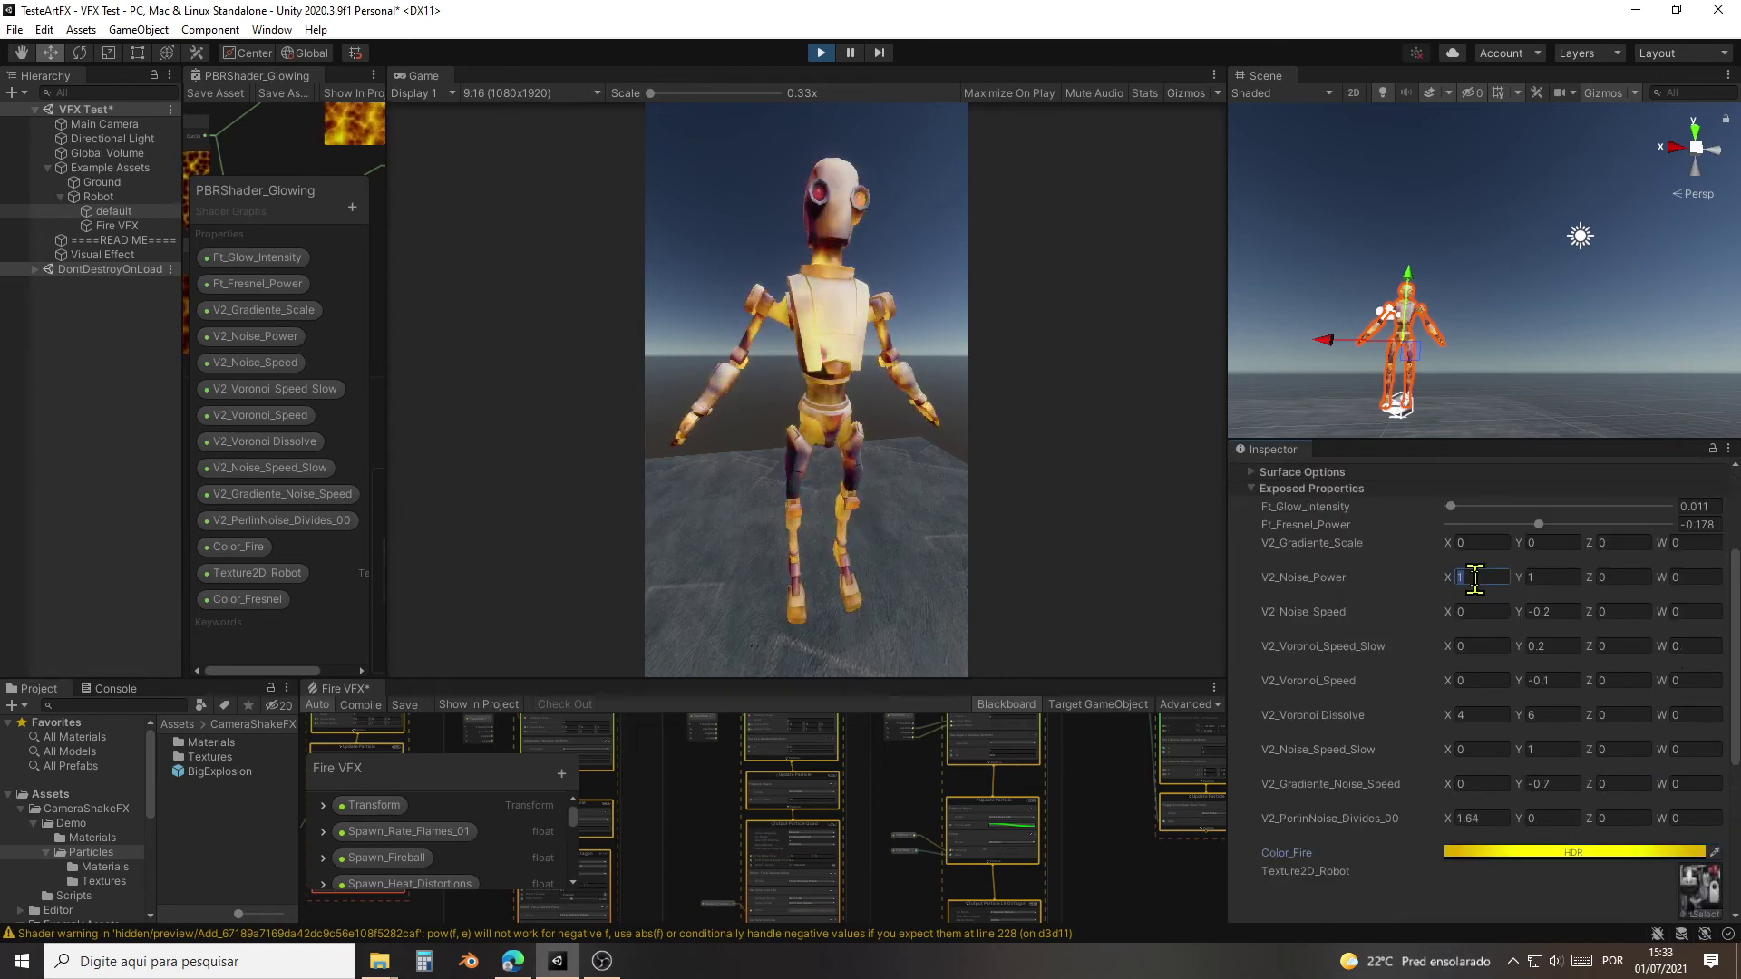
pyautogui.write('3')
pyautogui.click(1544, 578)
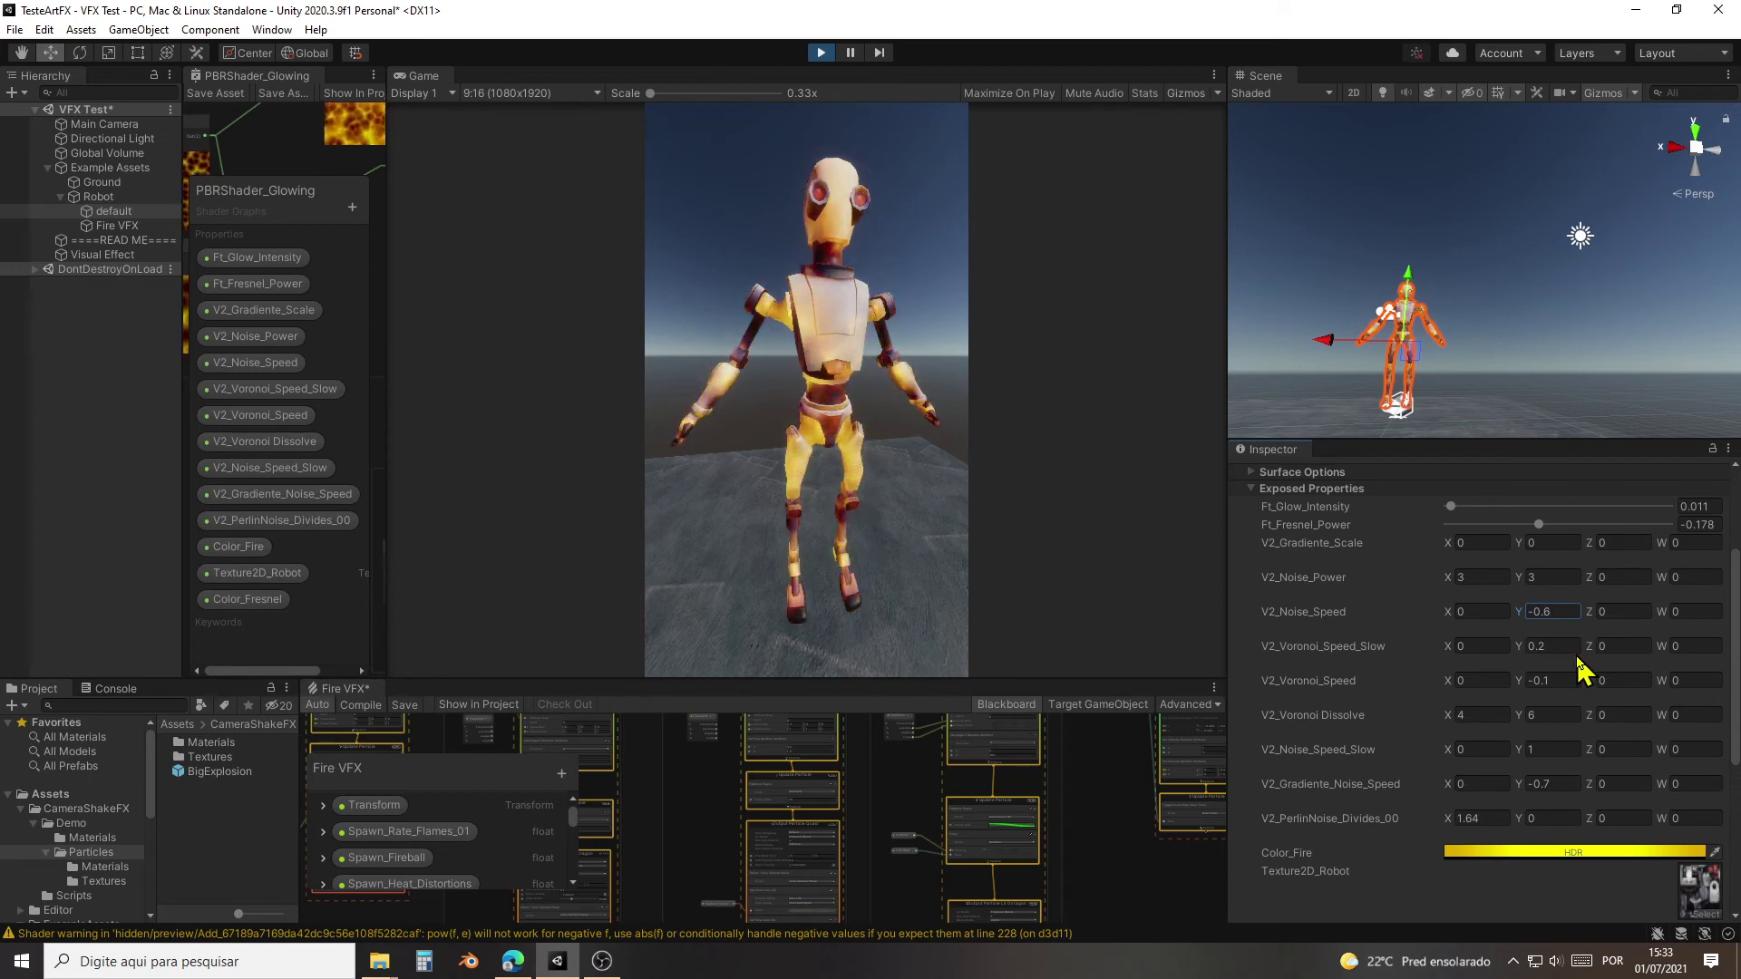
# Step: Set the Fire VFX spawn values to 8.9 flames, 51.7 fireball, 20.2 heat distortions, 4.58 smoke and 22.3 sparks
pyautogui.click(118, 226)
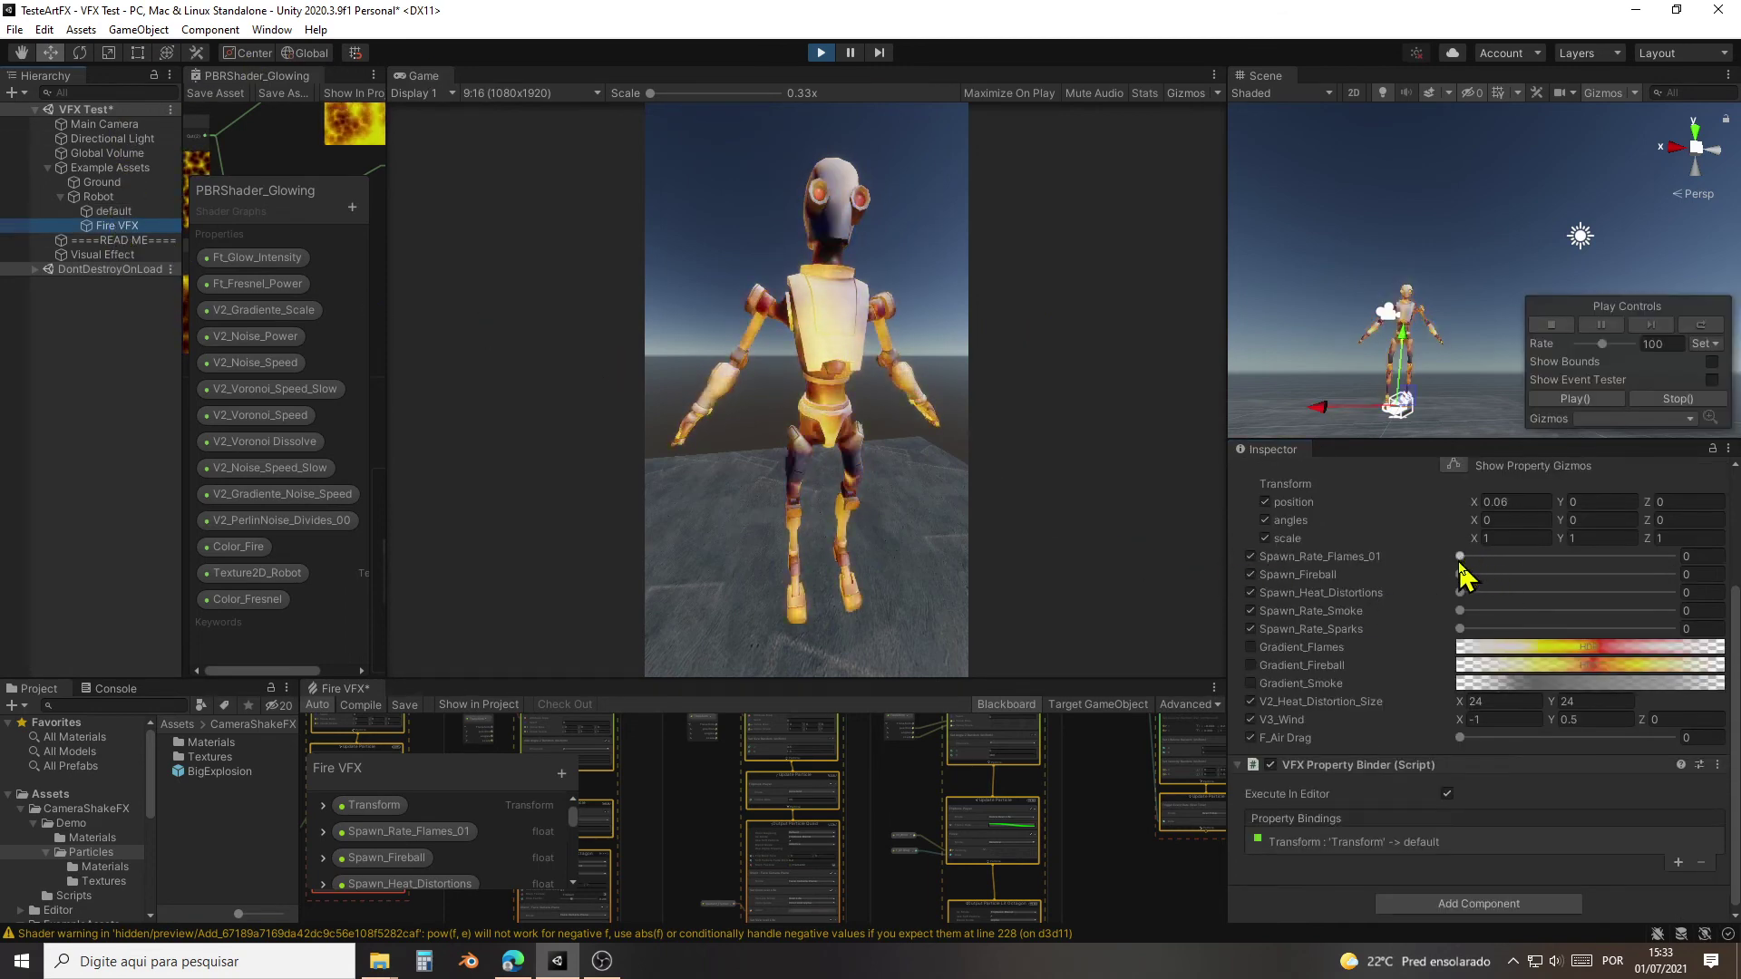
pyautogui.moveTo(1460, 560); pyautogui.dragTo(1544, 578)
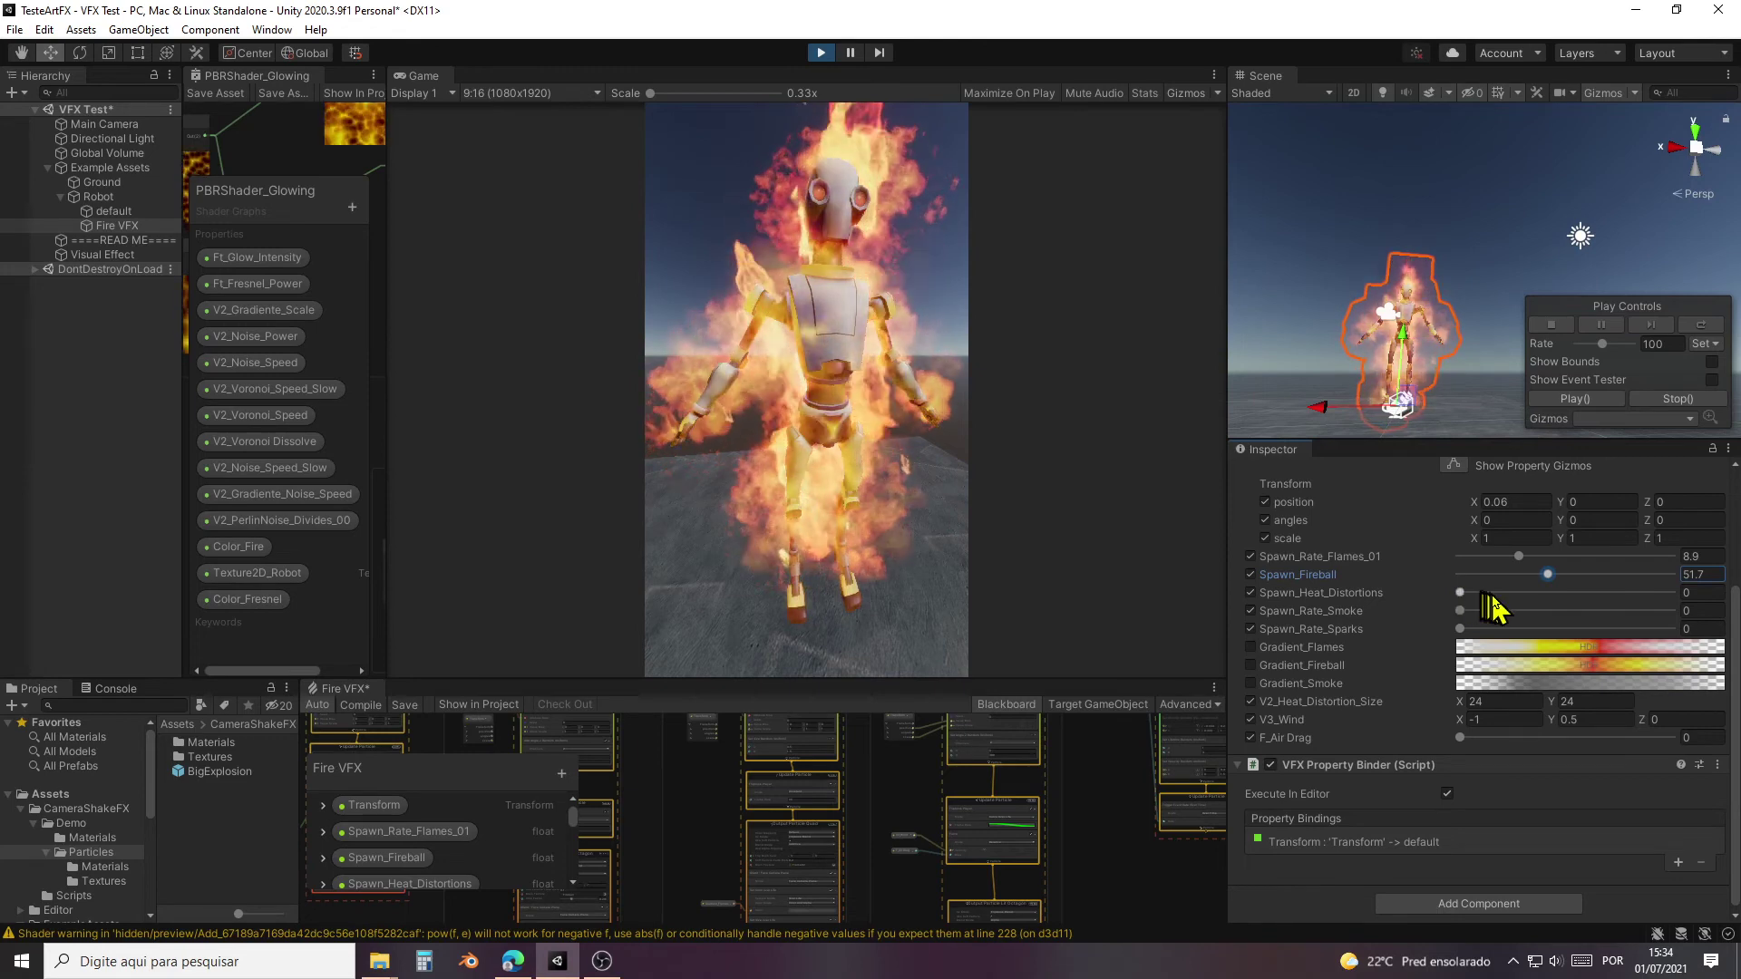
pyautogui.moveTo(1487, 594); pyautogui.dragTo(1575, 612)
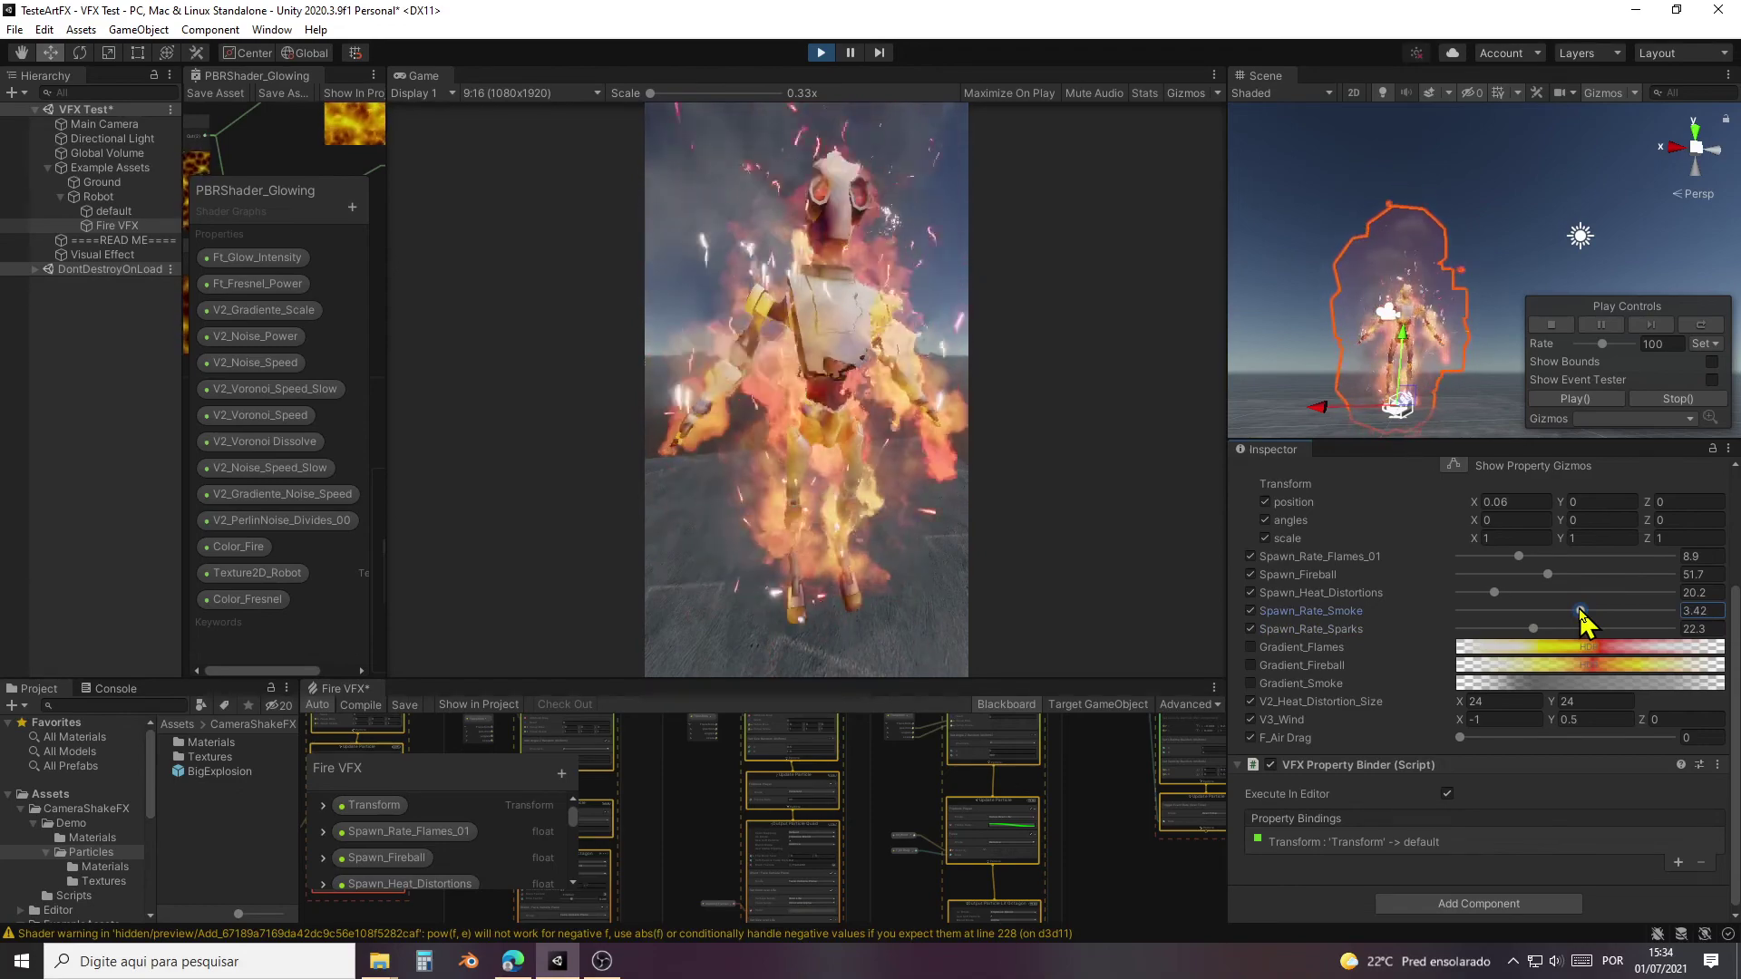
pyautogui.moveTo(1597, 624); pyautogui.dragTo(1623, 622)
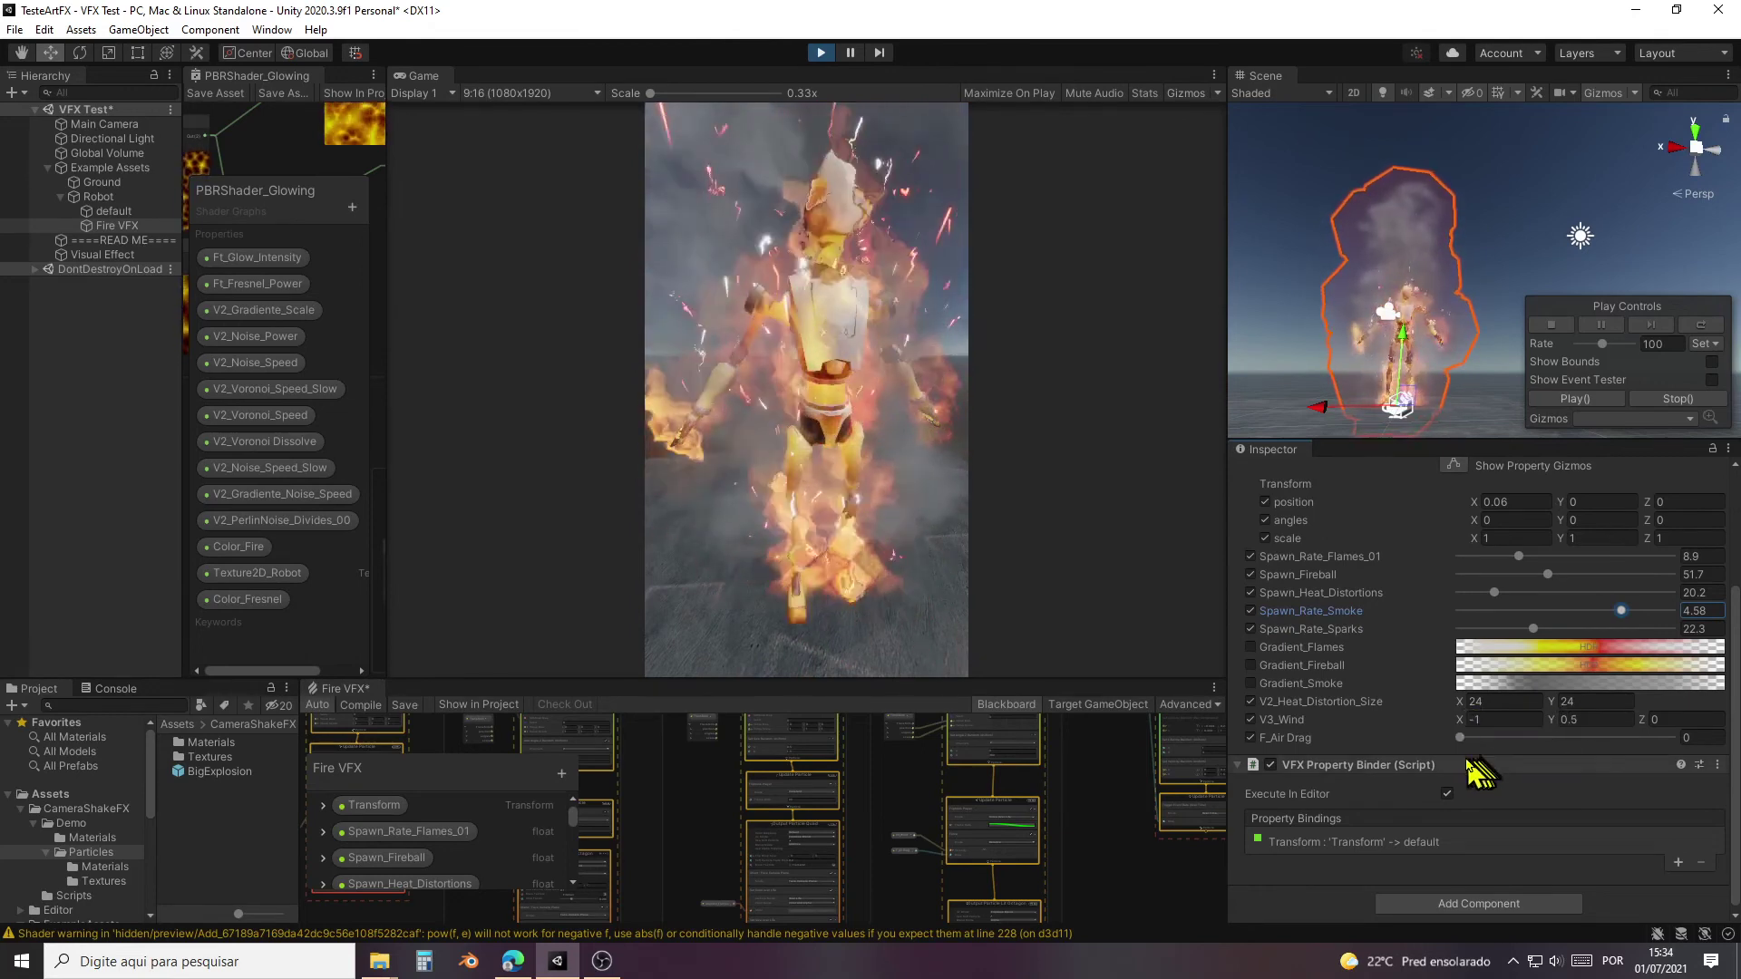
# Step: Set the Fire VFX's F_Air Drag to 0.271 and its V3_Wind X to 0.5
pyautogui.moveTo(1460, 738); pyautogui.dragTo(1512, 742)
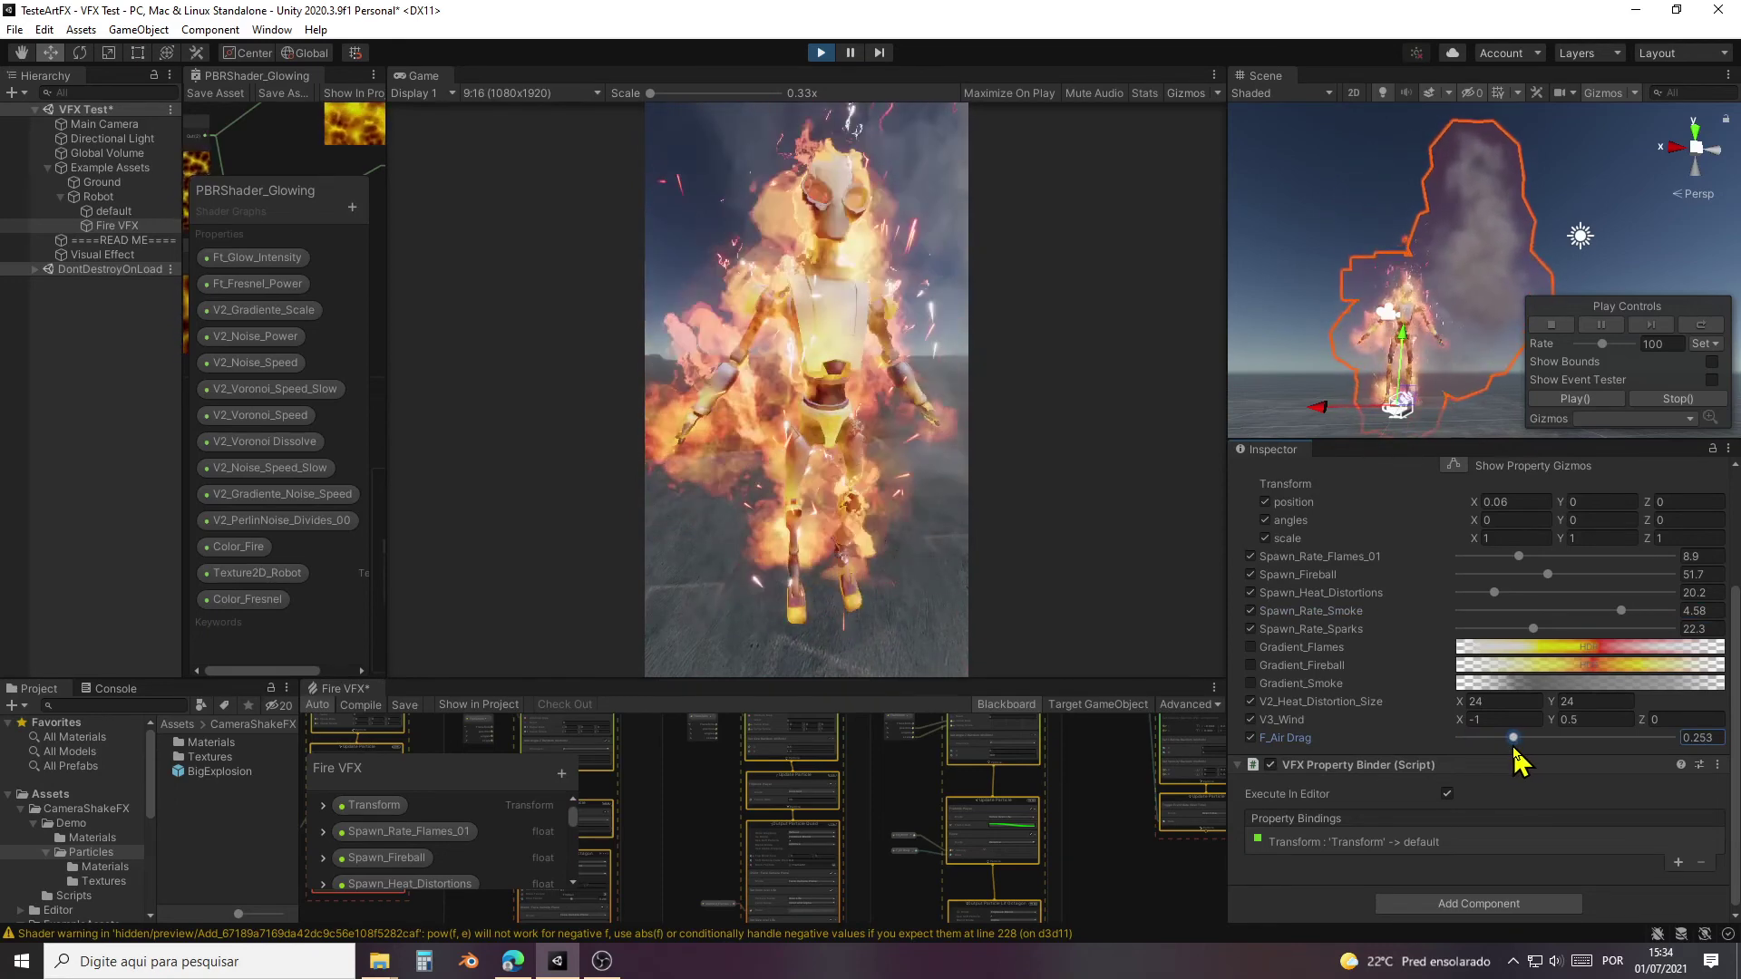
pyautogui.moveTo(1515, 748); pyautogui.dragTo(1518, 748)
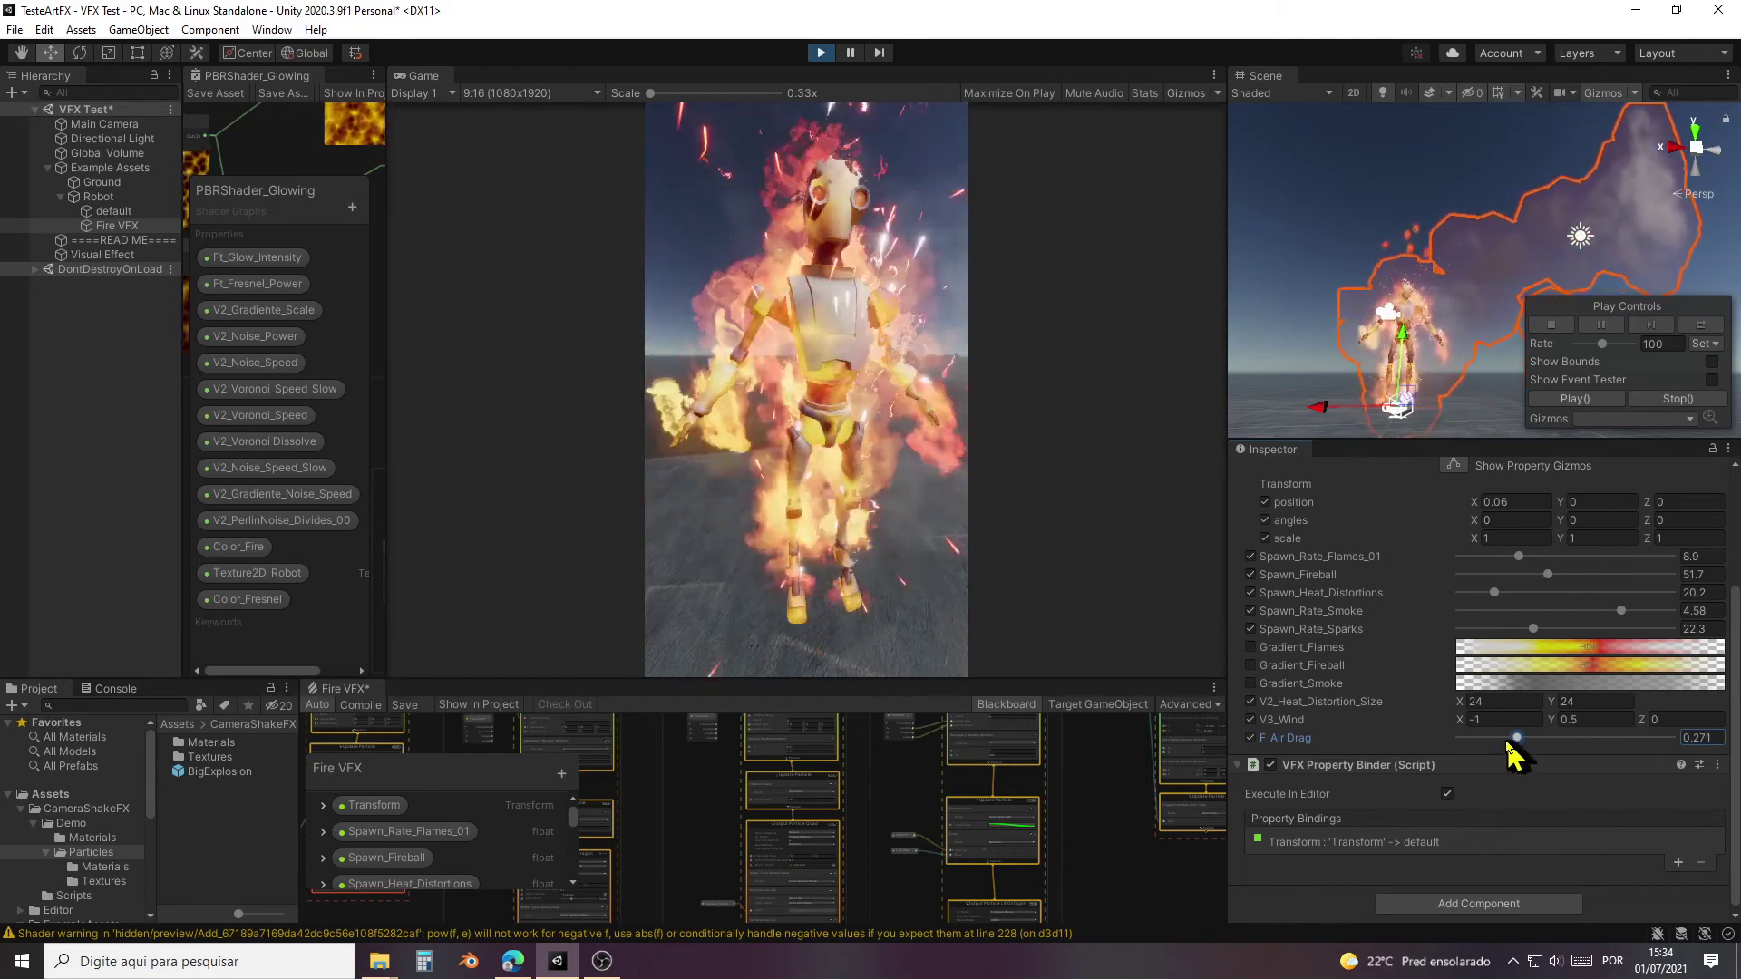
pyautogui.click(1478, 719)
pyautogui.write('0.5')
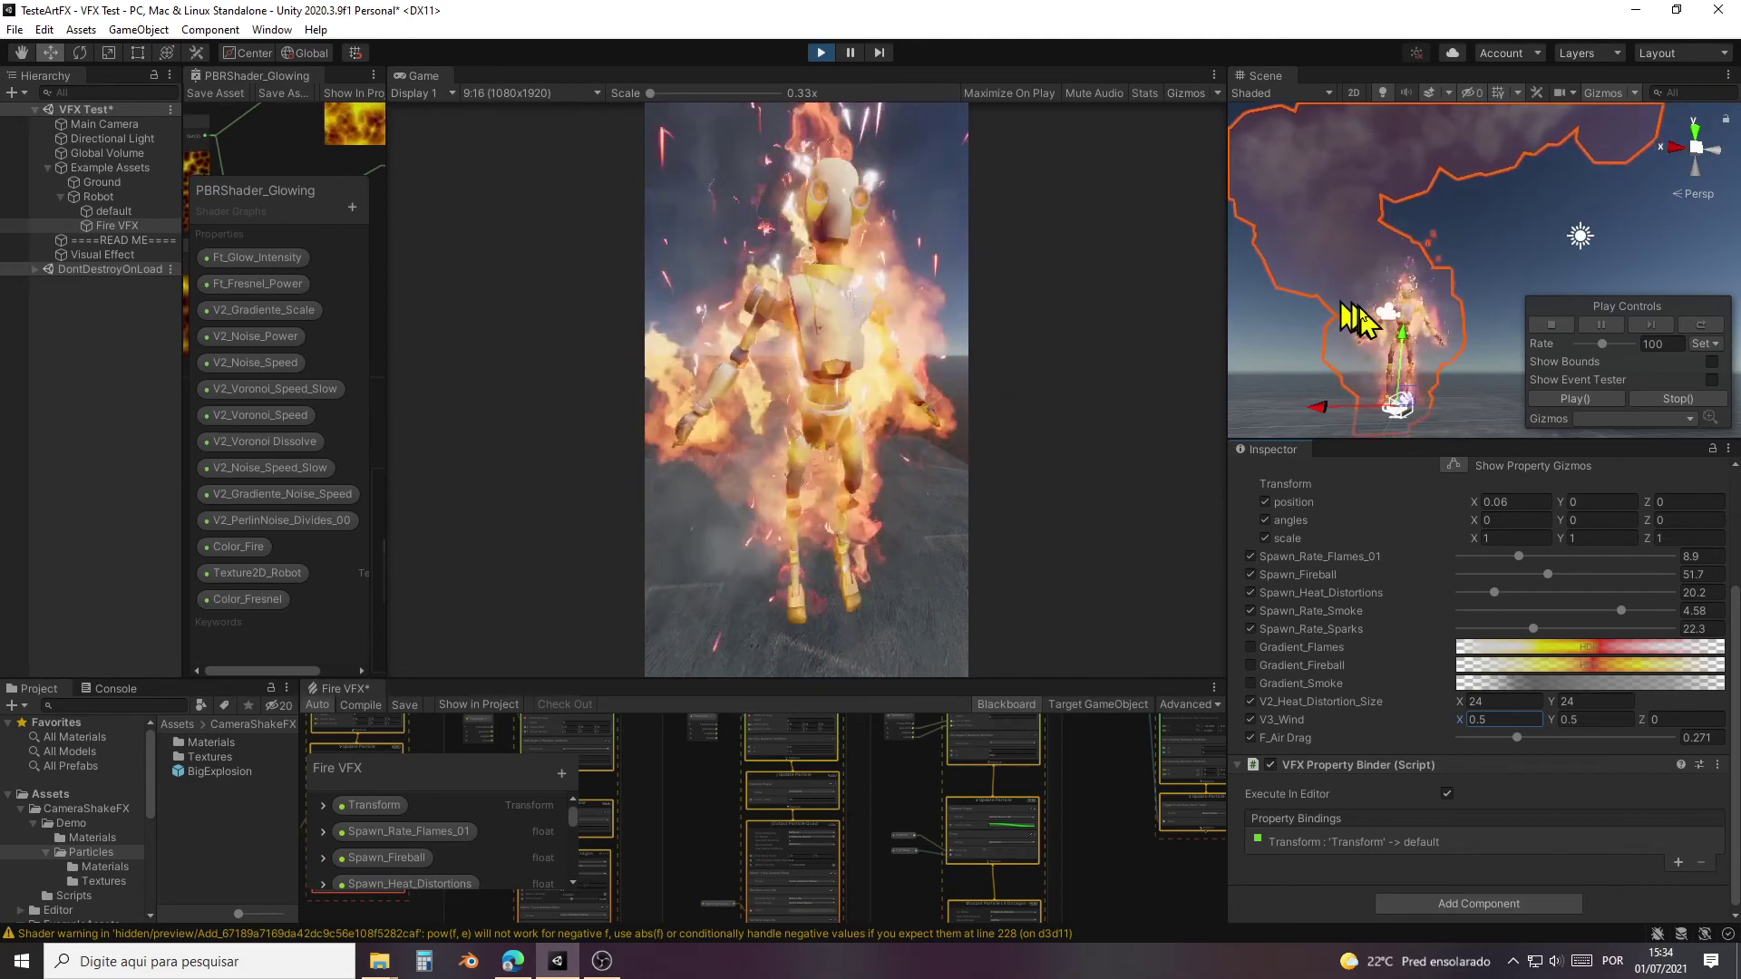
# Step: Enlarge the Scene view and move the burning Robot sideways across the ground and back to its starting place
pyautogui.keyDown('alt'); pyautogui.moveTo(1320, 317); pyautogui.dragTo(1216, 339); pyautogui.keyUp('alt')
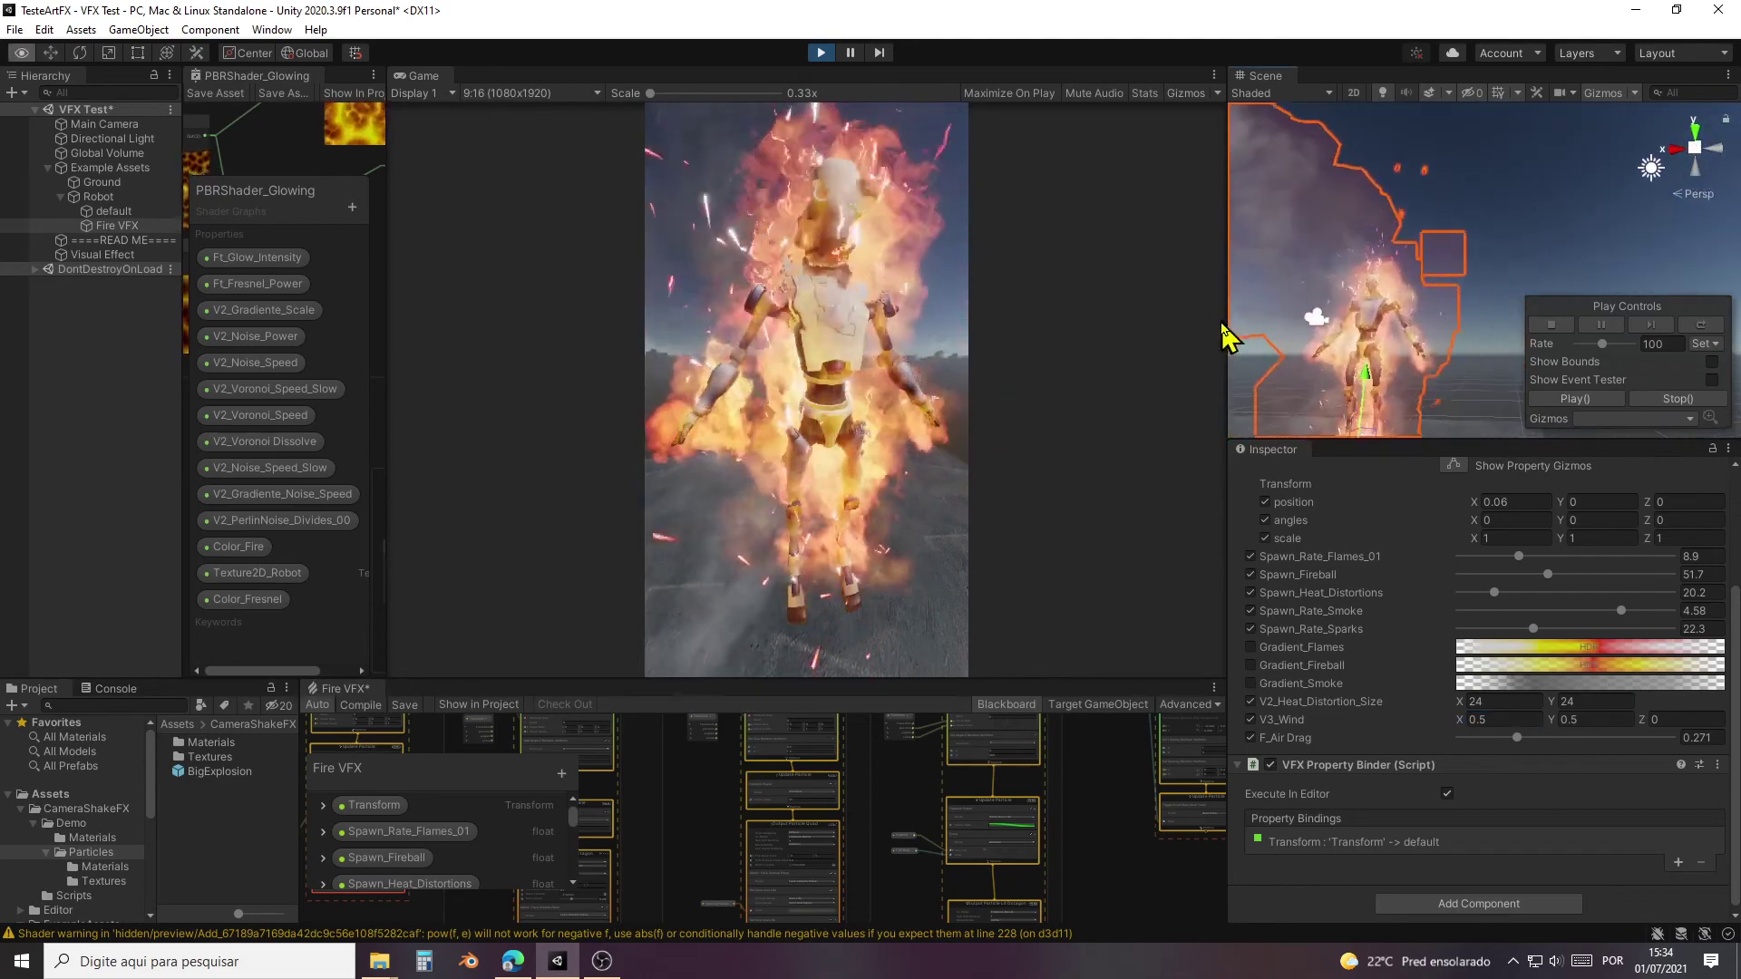
pyautogui.keyDown('alt'); pyautogui.moveTo(1216, 338); pyautogui.dragTo(1347, 327); pyautogui.keyUp('alt')
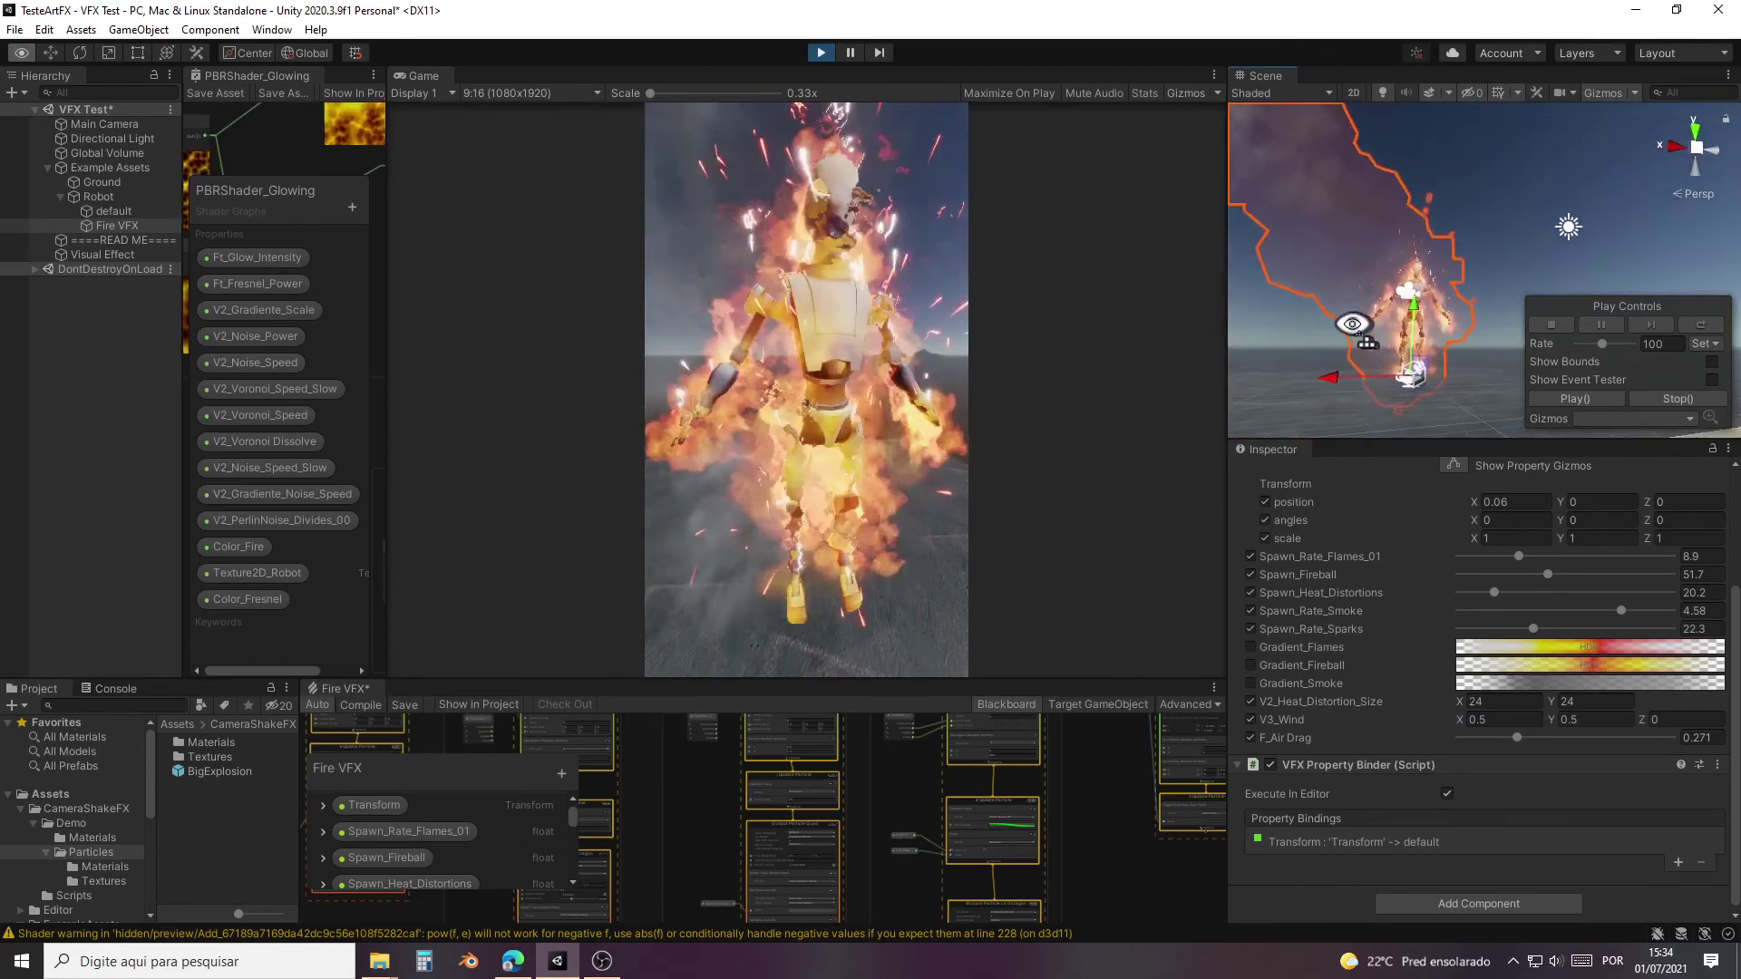
pyautogui.moveTo(1355, 329); pyautogui.dragTo(1353, 407, button='right')
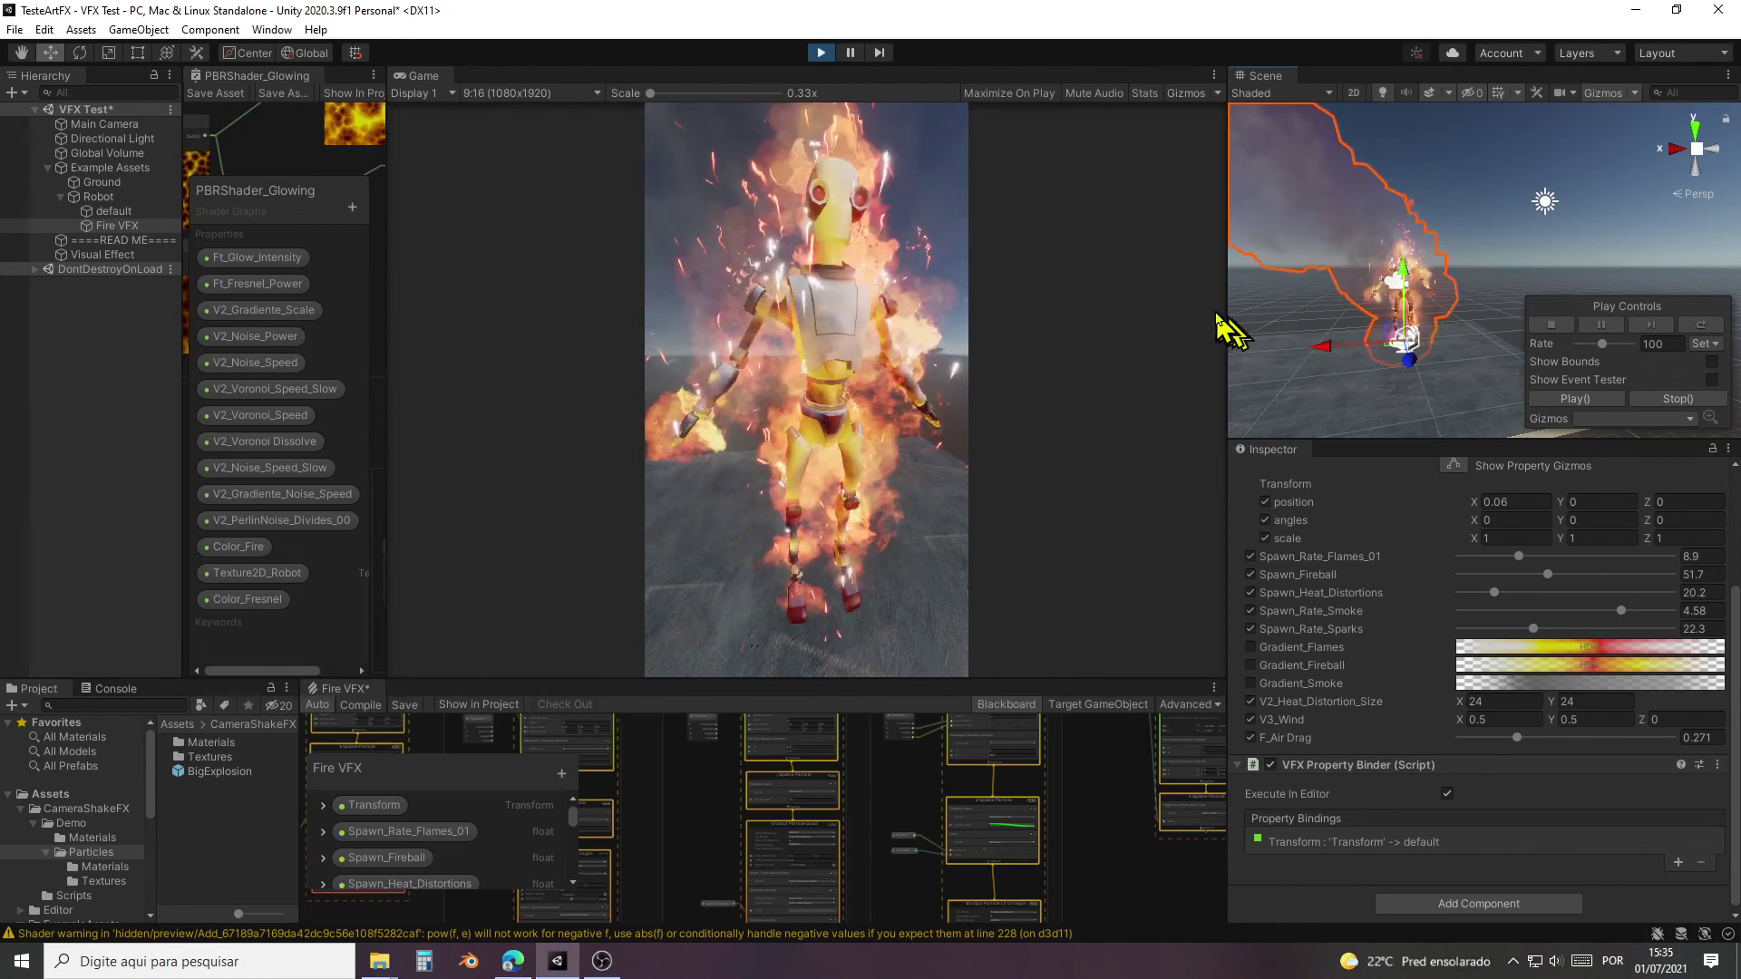
pyautogui.moveTo(1228, 326); pyautogui.dragTo(990, 337)
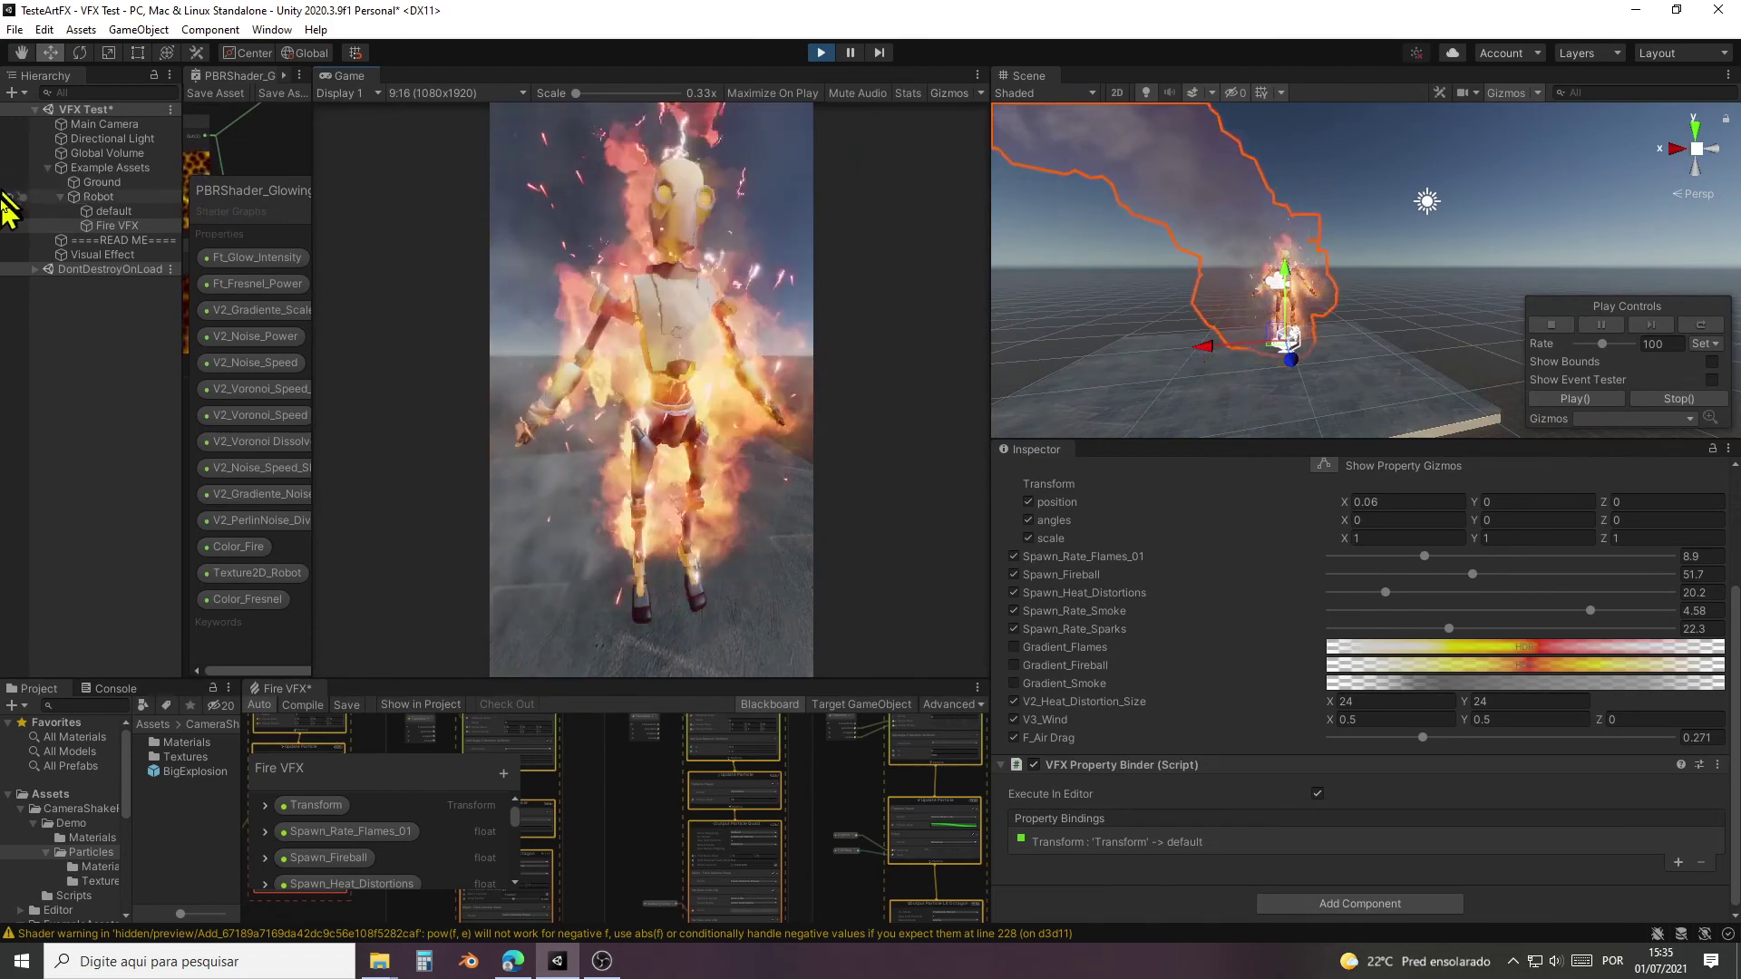
pyautogui.click(98, 197)
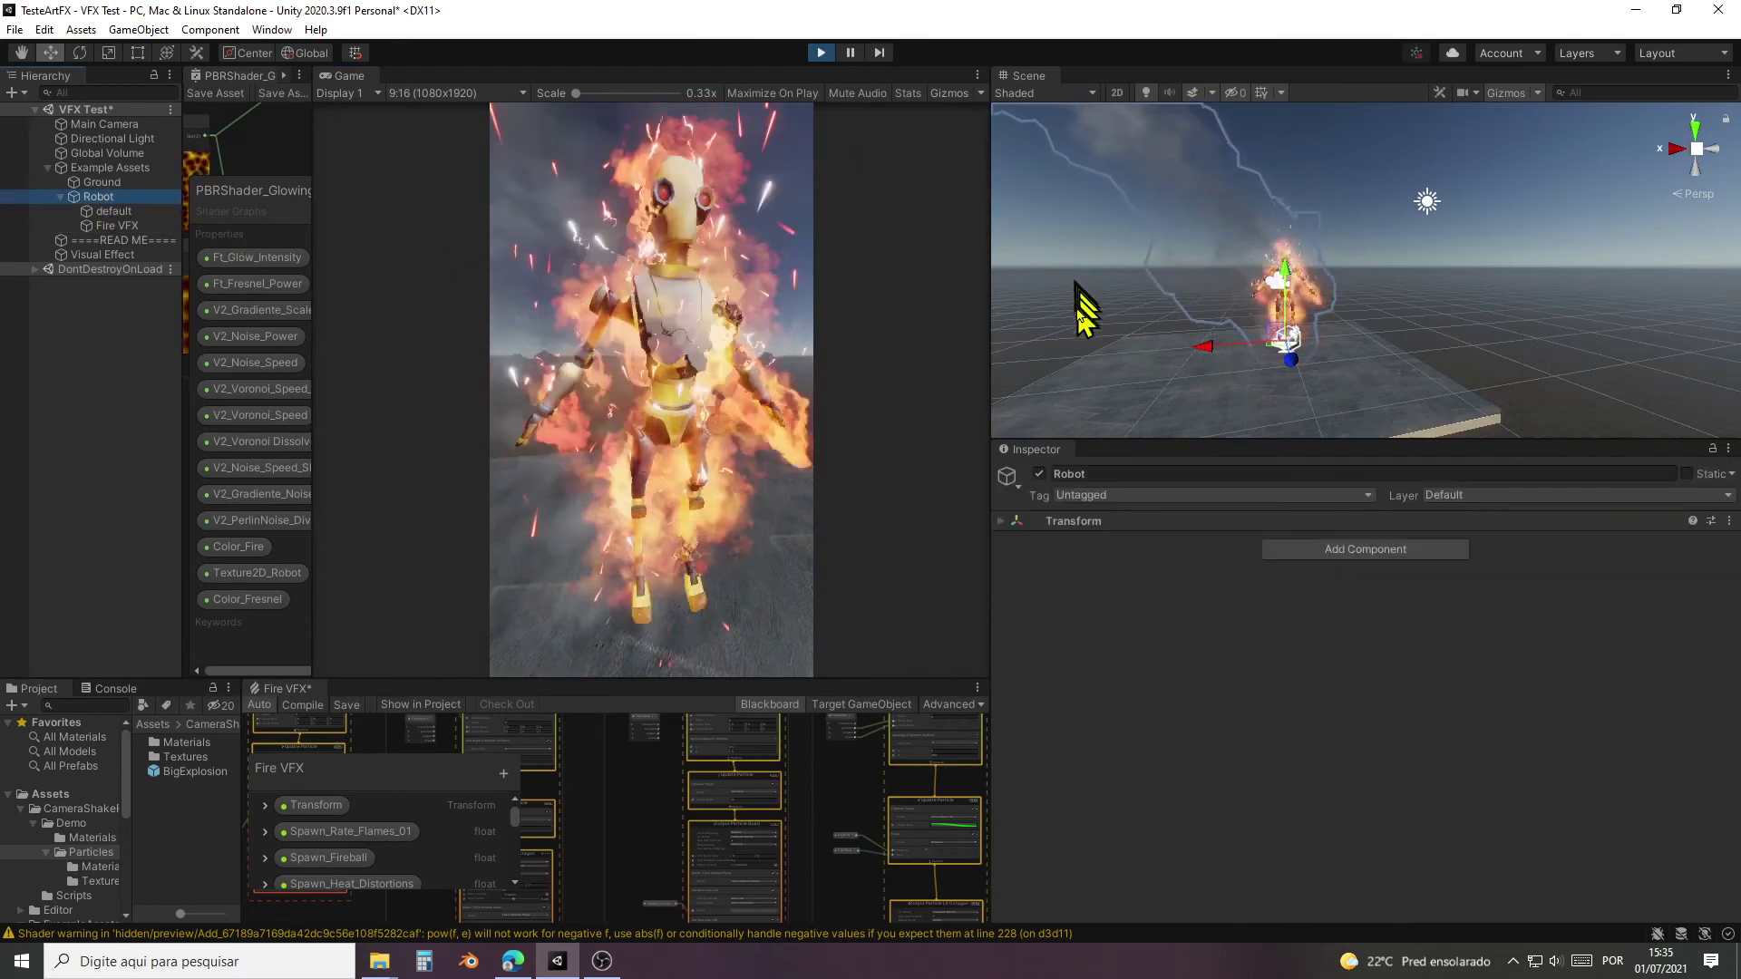
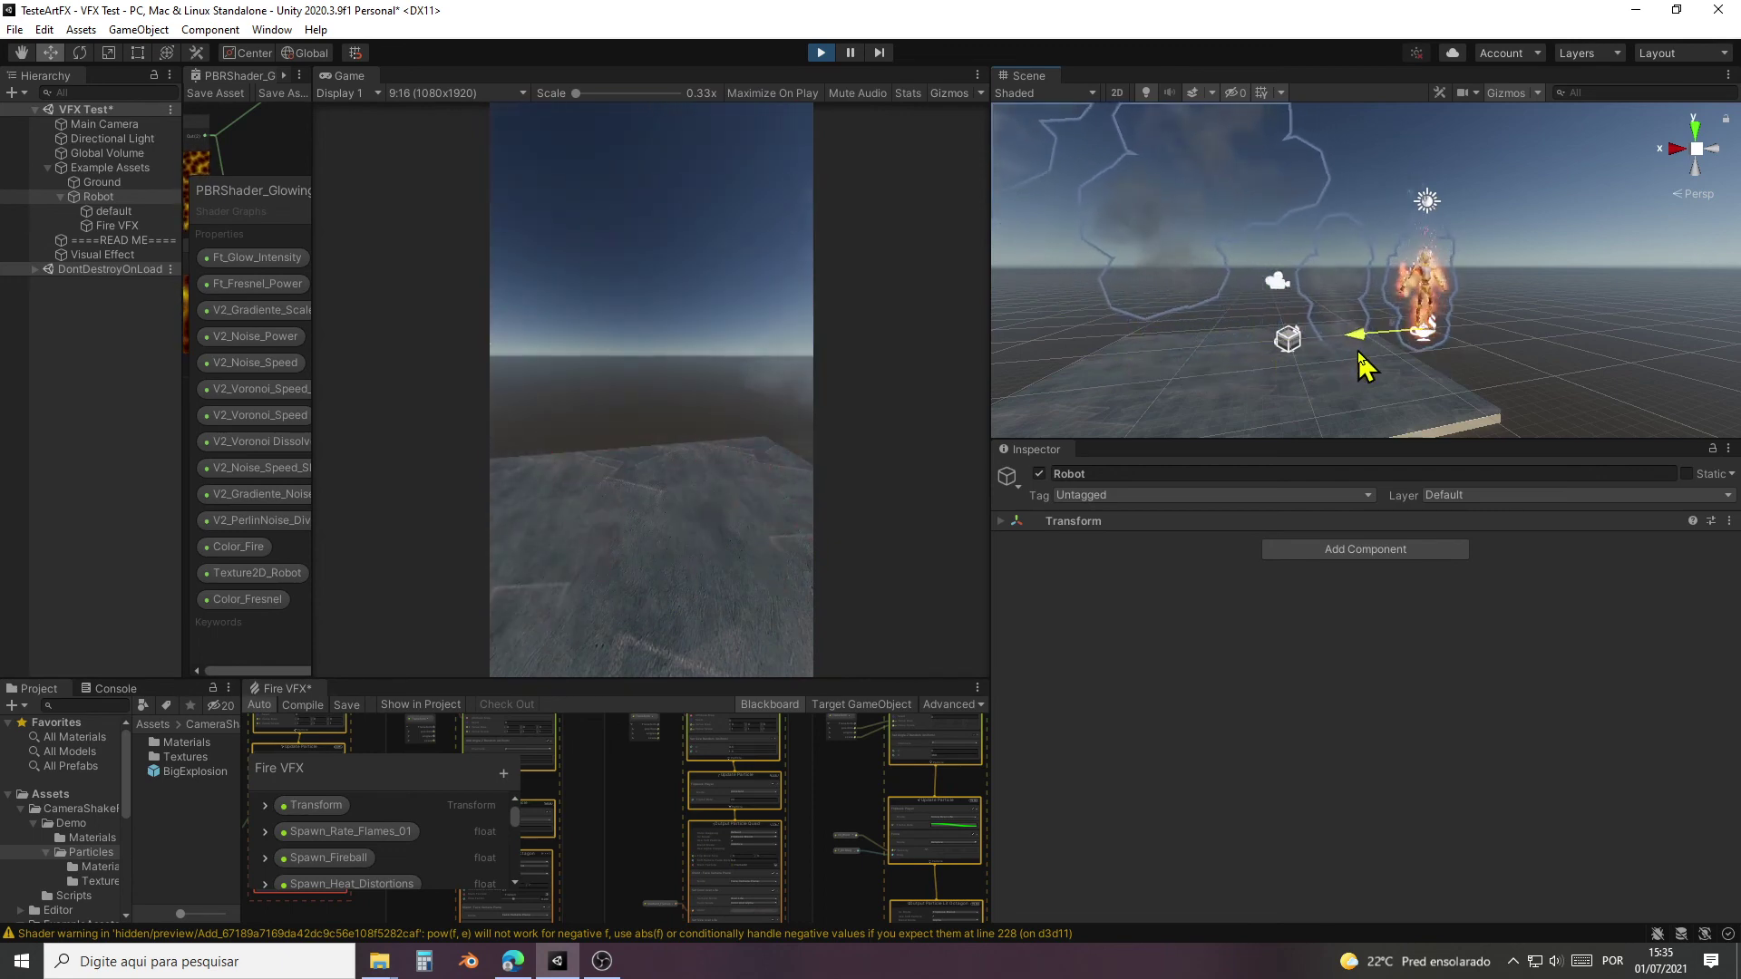
pyautogui.moveTo(1359, 356); pyautogui.dragTo(1182, 366)
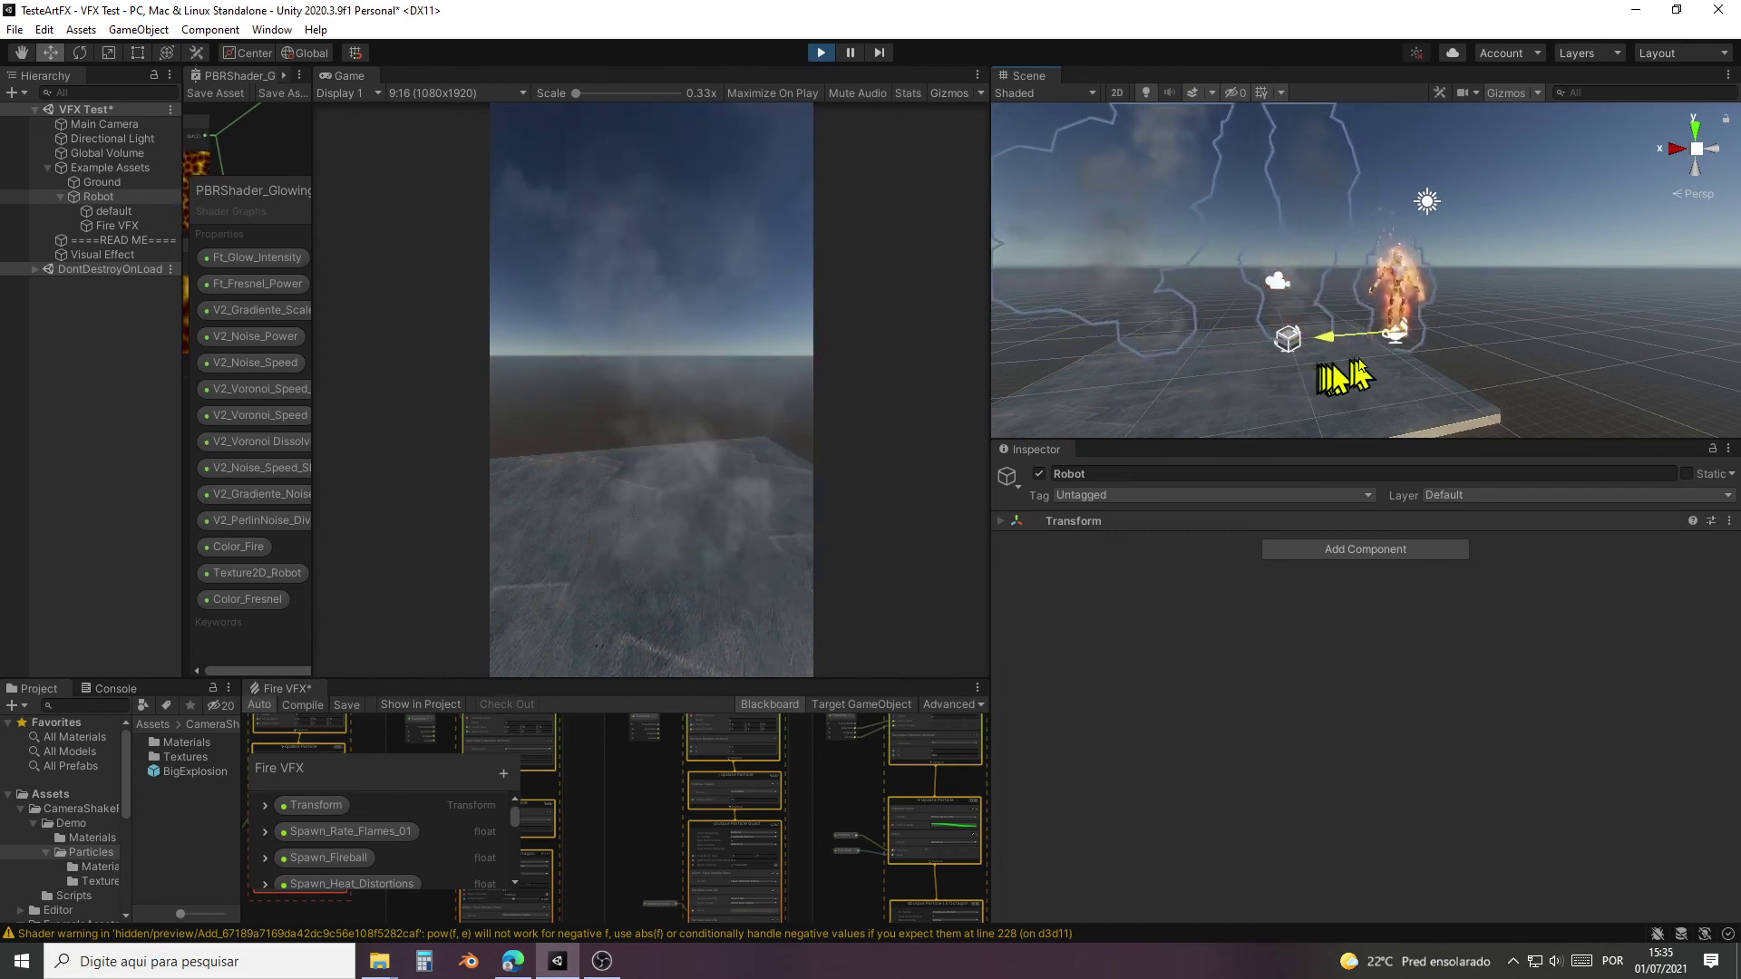
pyautogui.moveTo(1363, 360); pyautogui.dragTo(1192, 379)
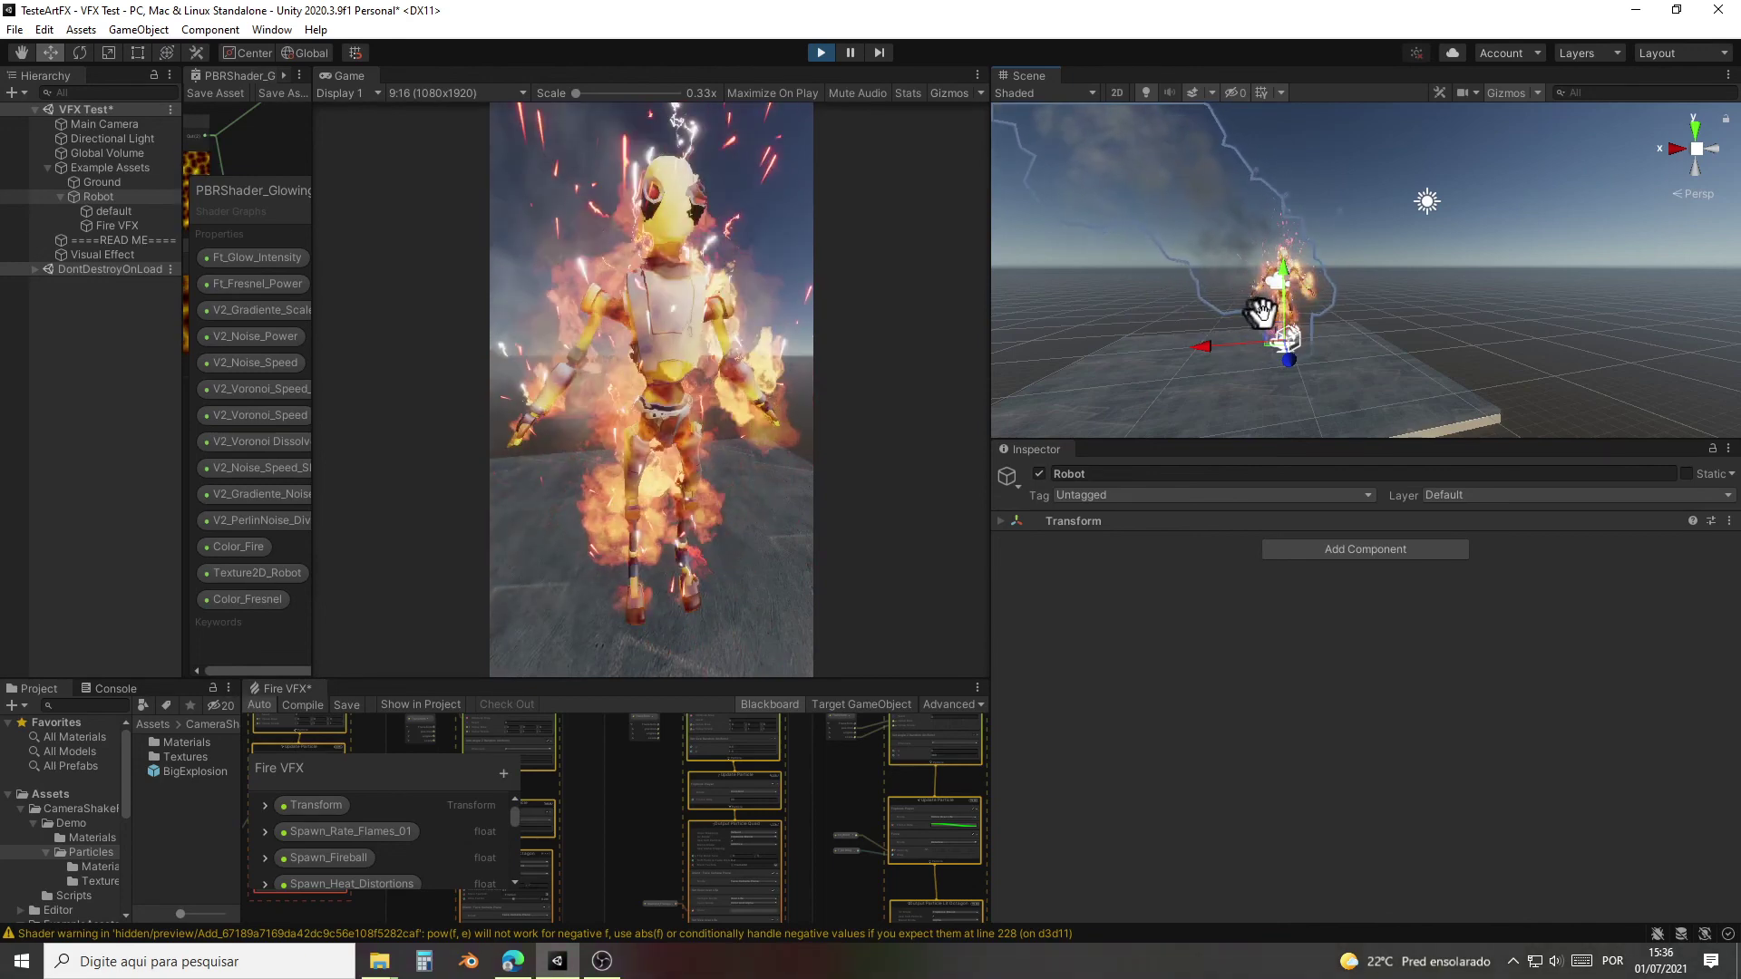
# Step: Widen the PBRShader_Glowing graph area beside the Game view and exit Play mode
pyautogui.keyDown('alt'); pyautogui.moveTo(1279, 312); pyautogui.dragTo(1115, 245); pyautogui.keyUp('alt')
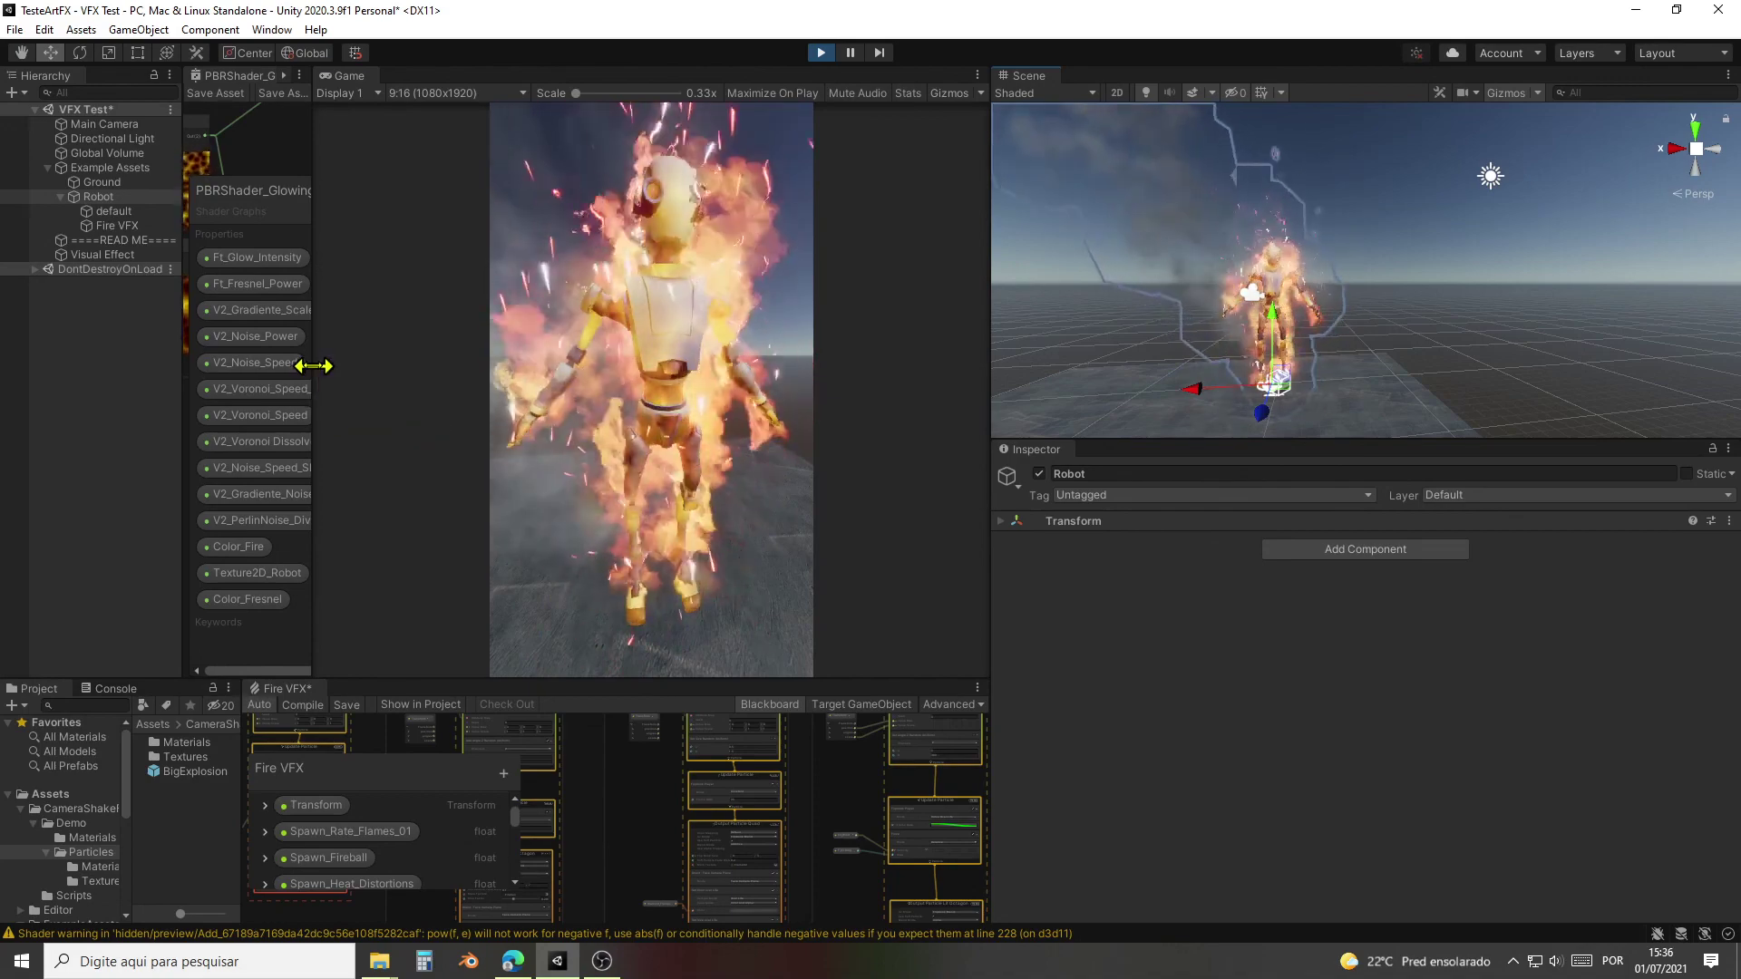
pyautogui.moveTo(313, 376); pyautogui.dragTo(622, 382)
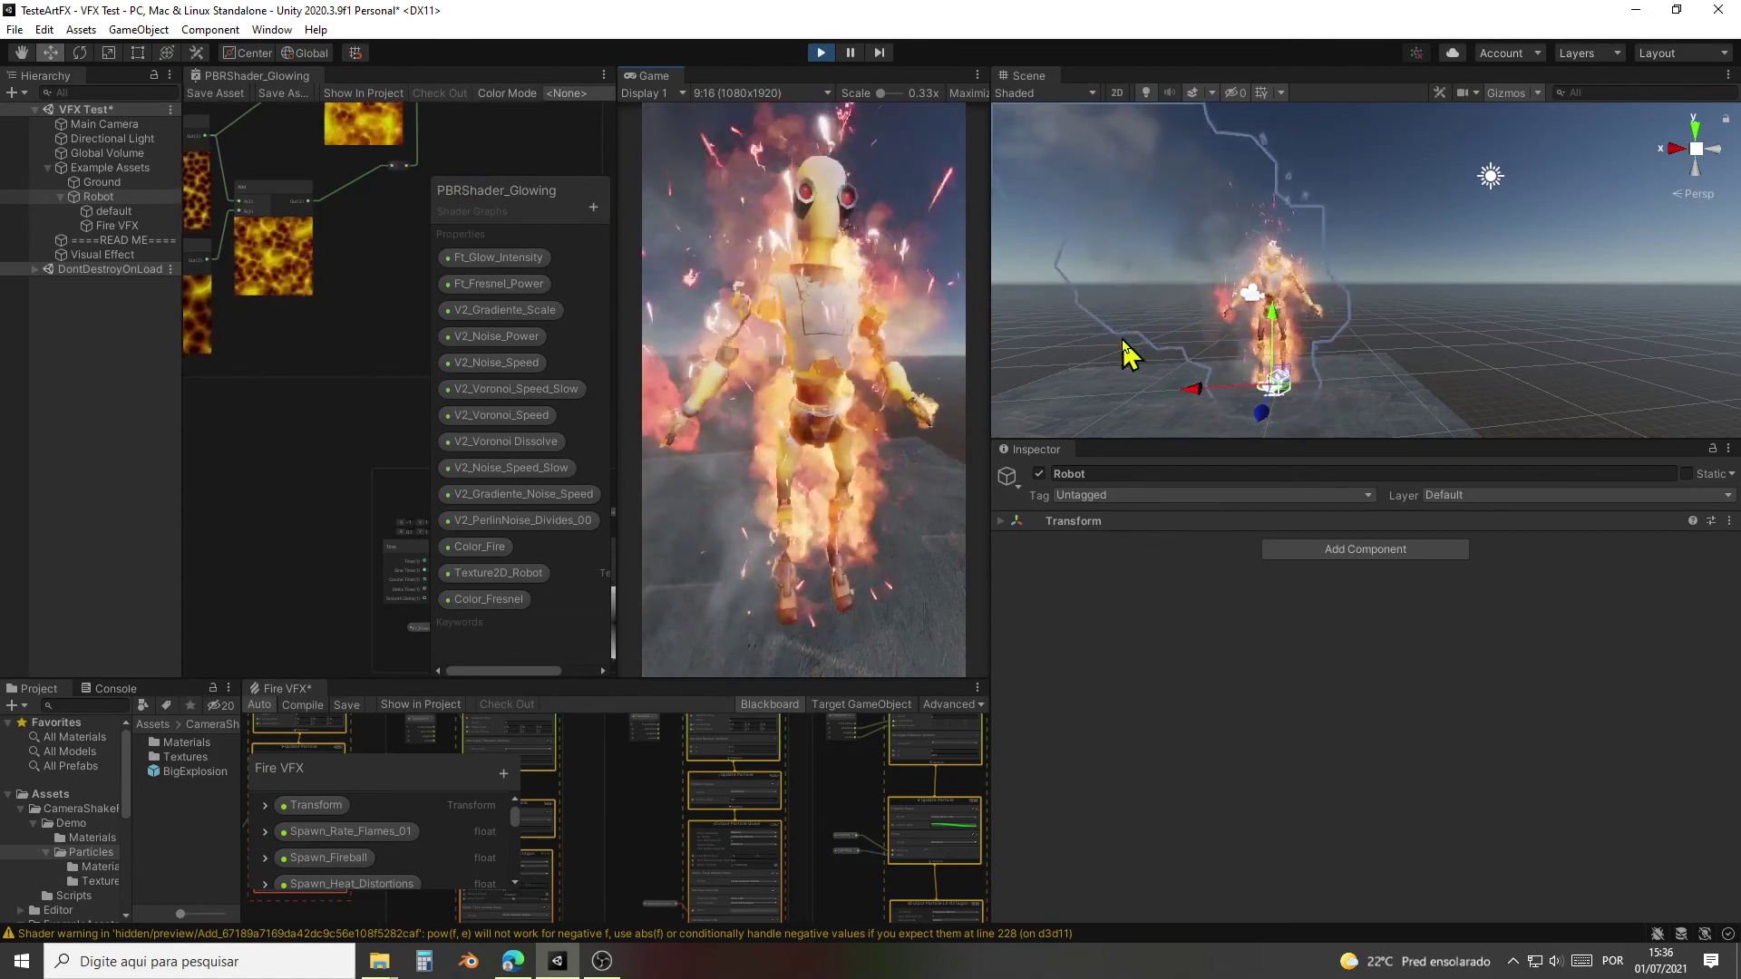
pyautogui.scroll(3, 1220, 345)
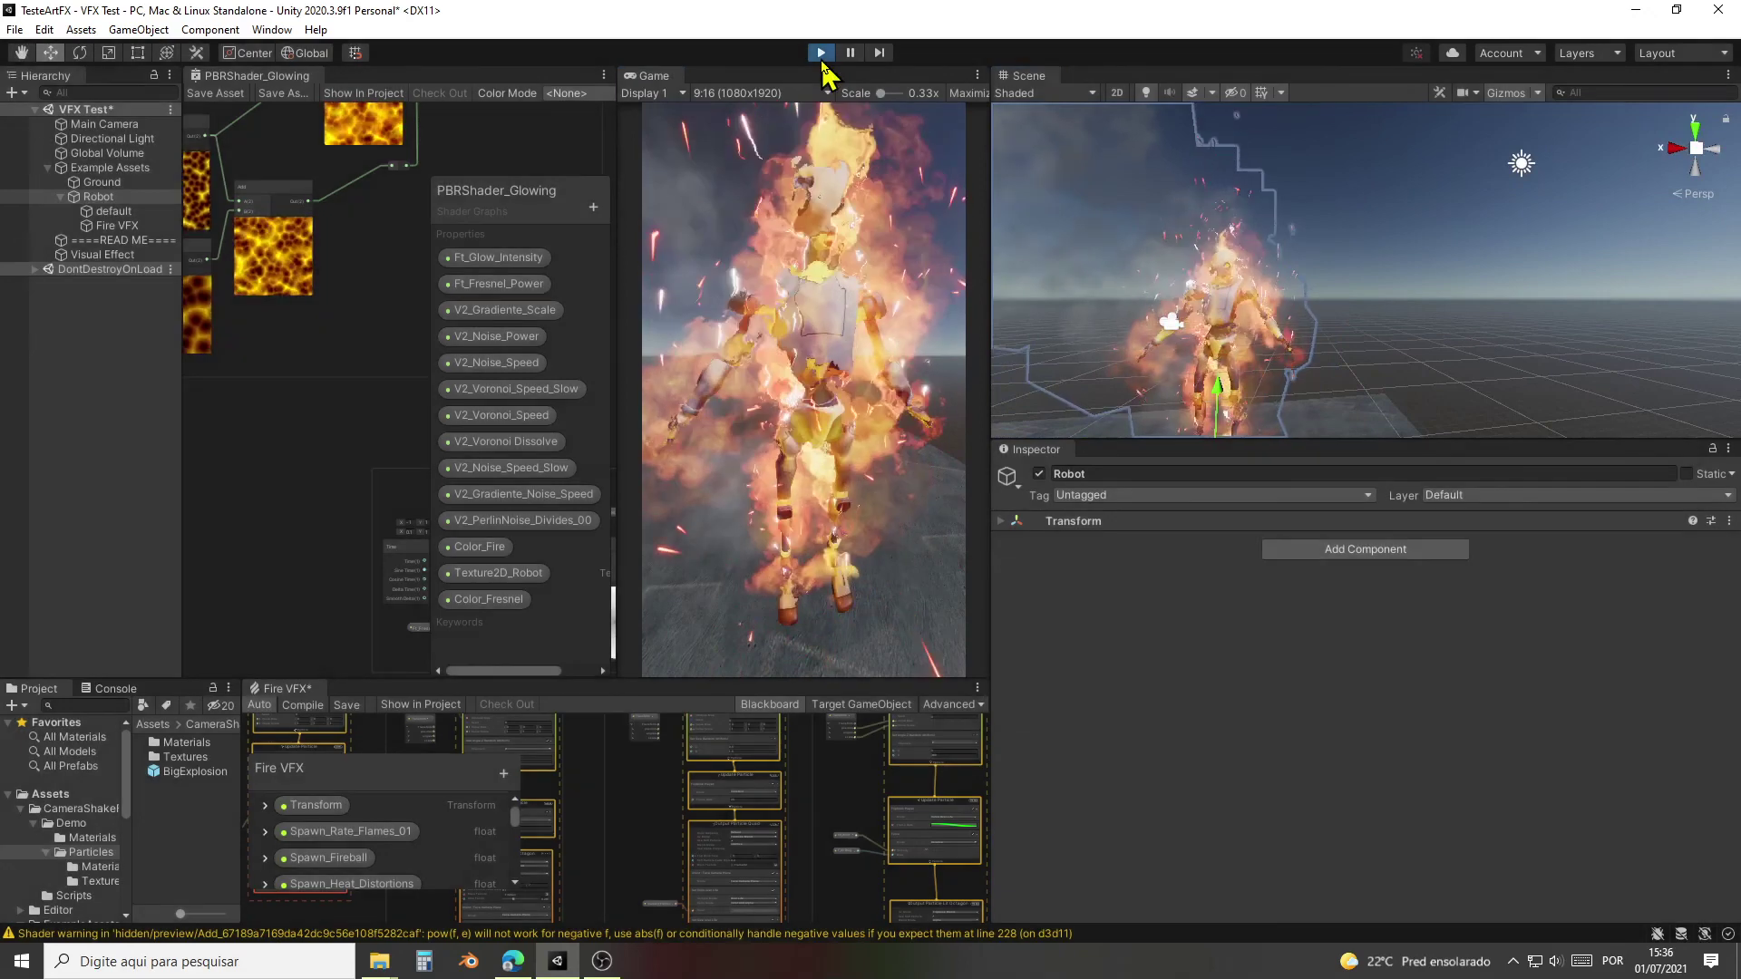
pyautogui.click(822, 56)
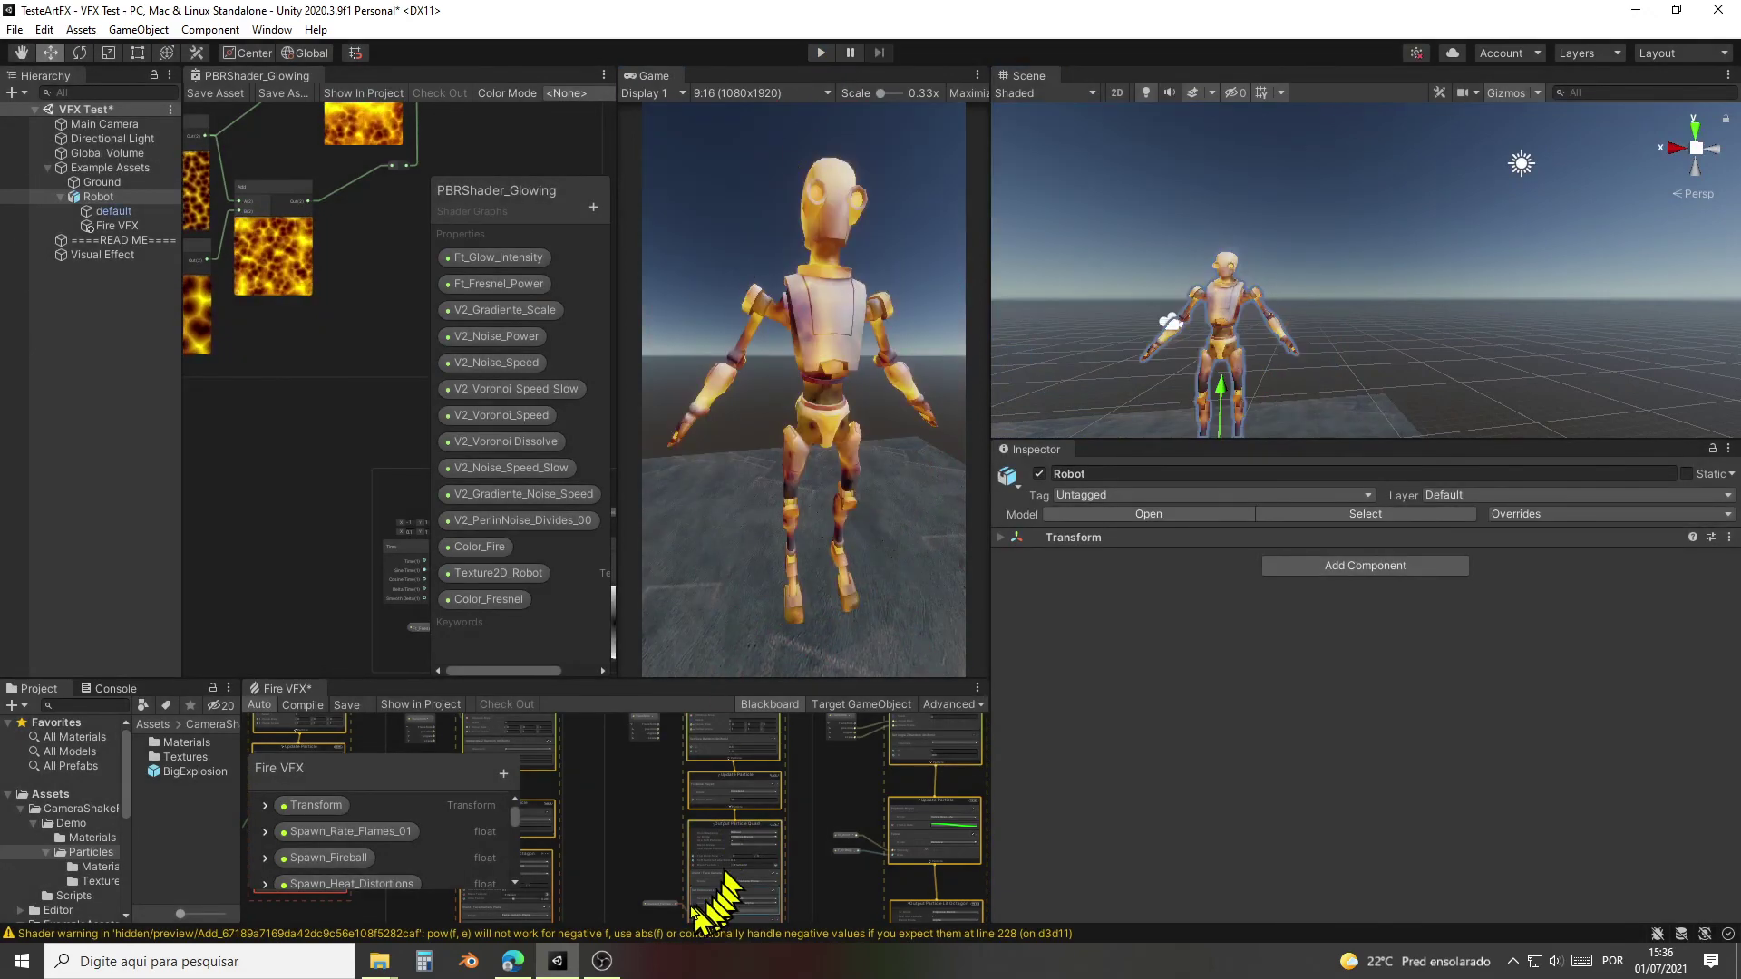
pyautogui.click(602, 961)
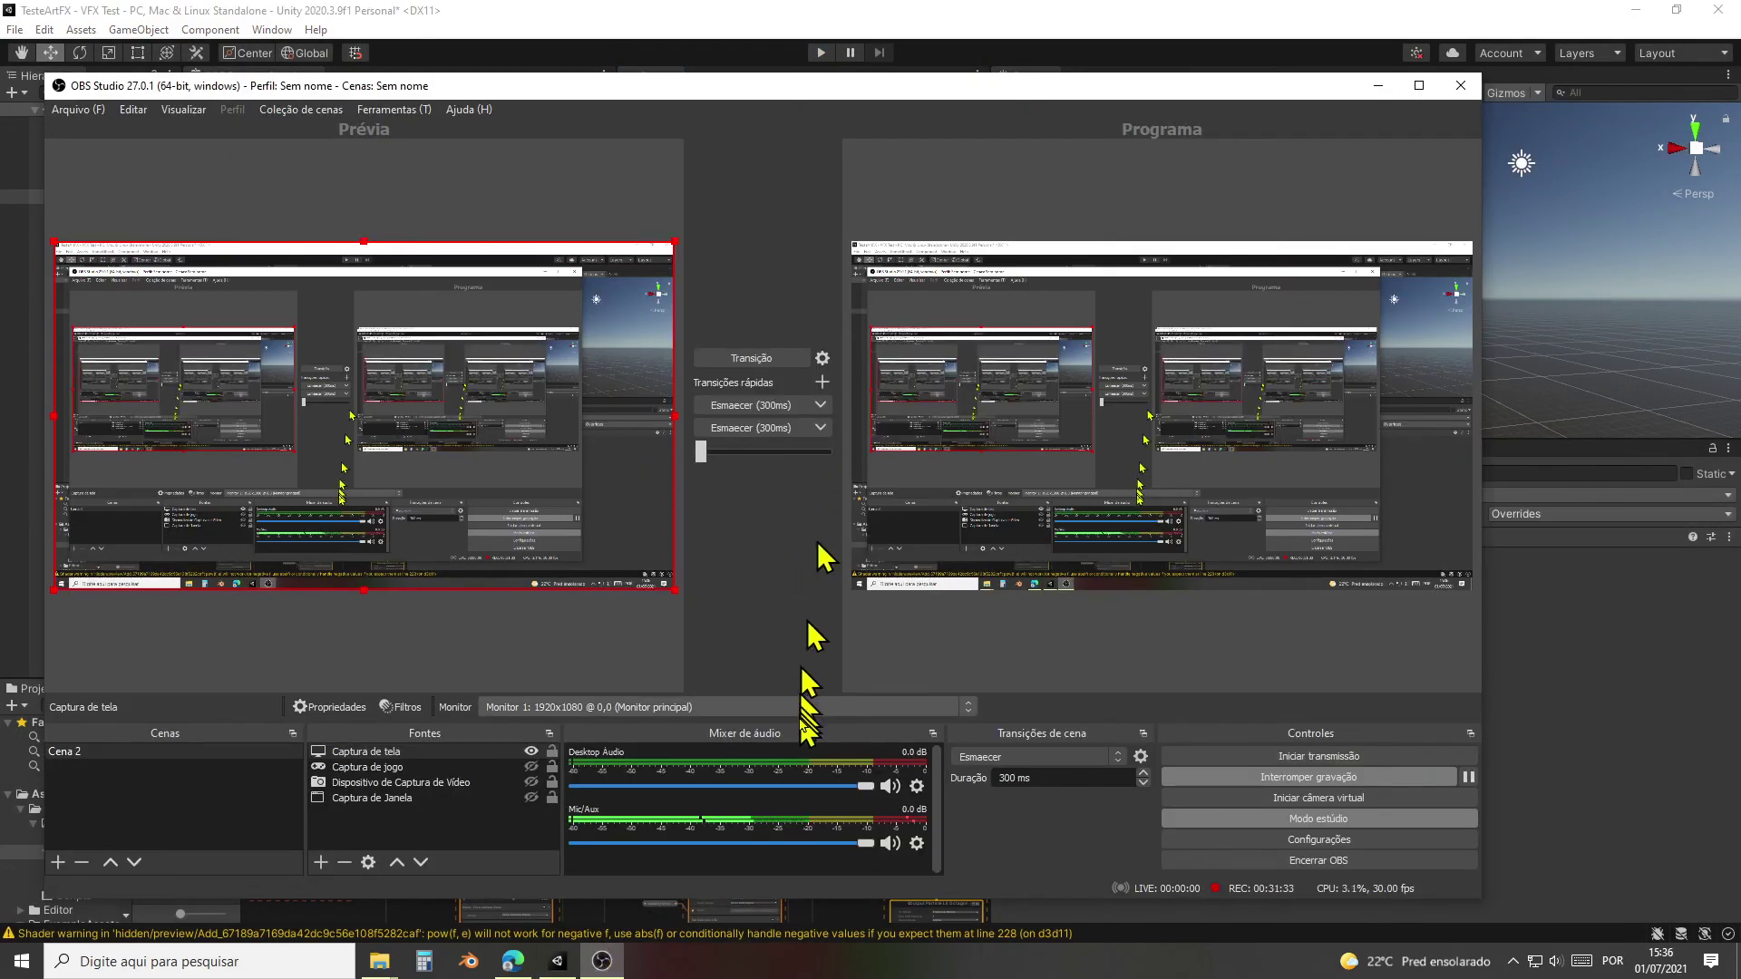